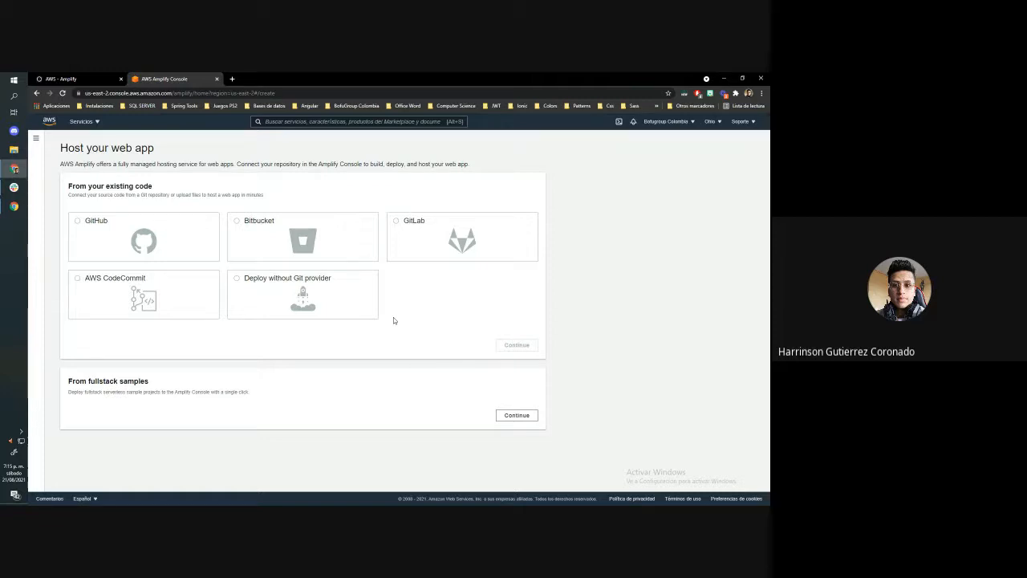
Choose GitHub as the source of the existing code and continue to the repository branch setup
{"action": "left_click", "coordinate": [366, 298]}
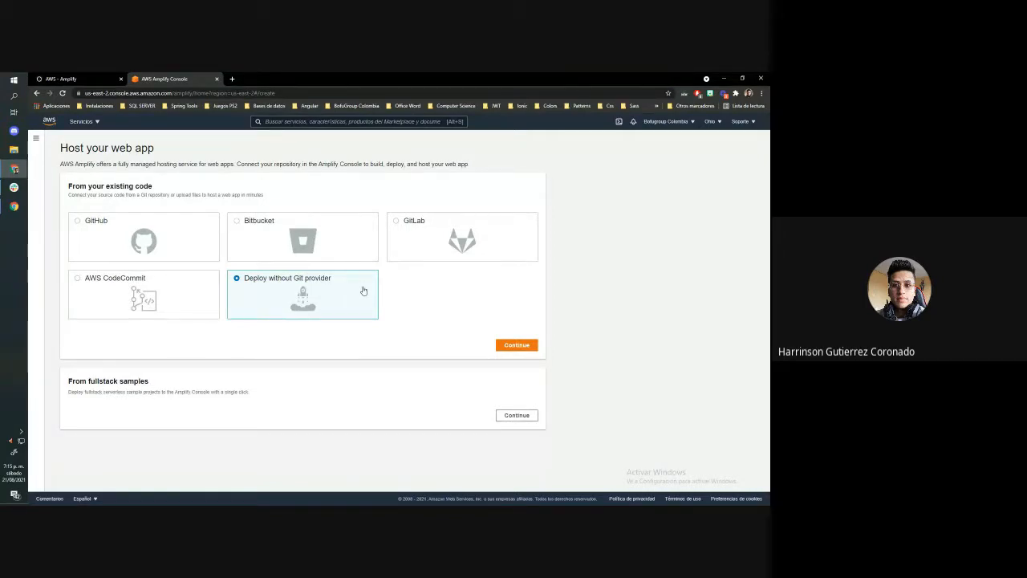
{"action": "left_click", "coordinate": [191, 232]}
{"action": "left_click", "coordinate": [520, 353]}
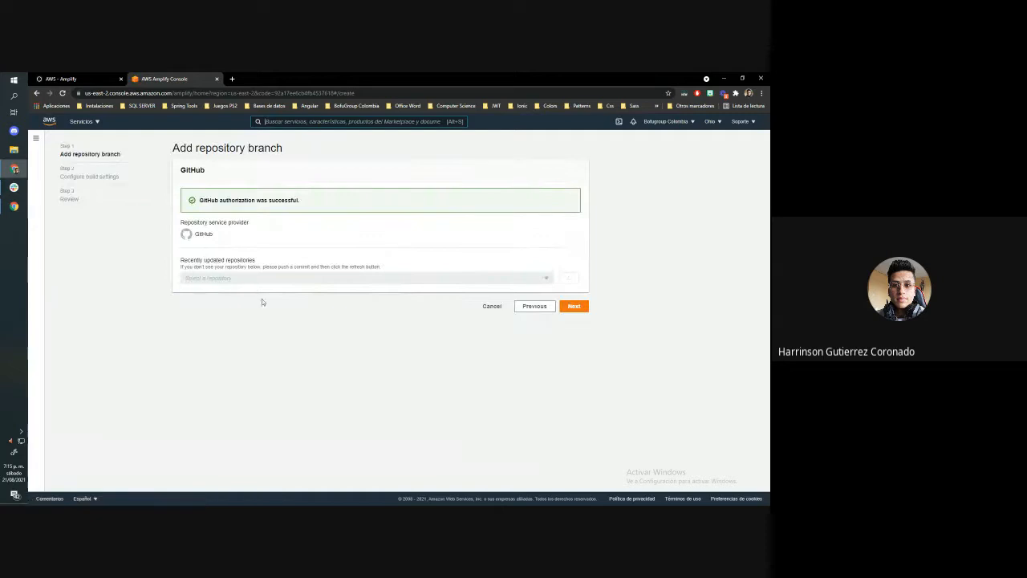
Select the peliculas-app repository with its master branch and continue to the build settings
{"action": "left_click", "coordinate": [261, 278]}
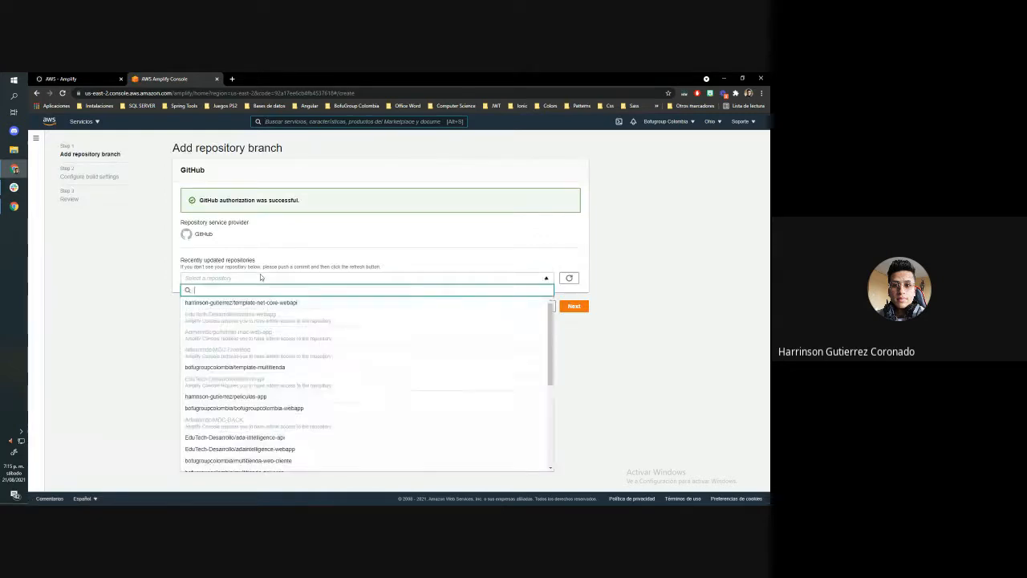
{"action": "left_click", "coordinate": [264, 397]}
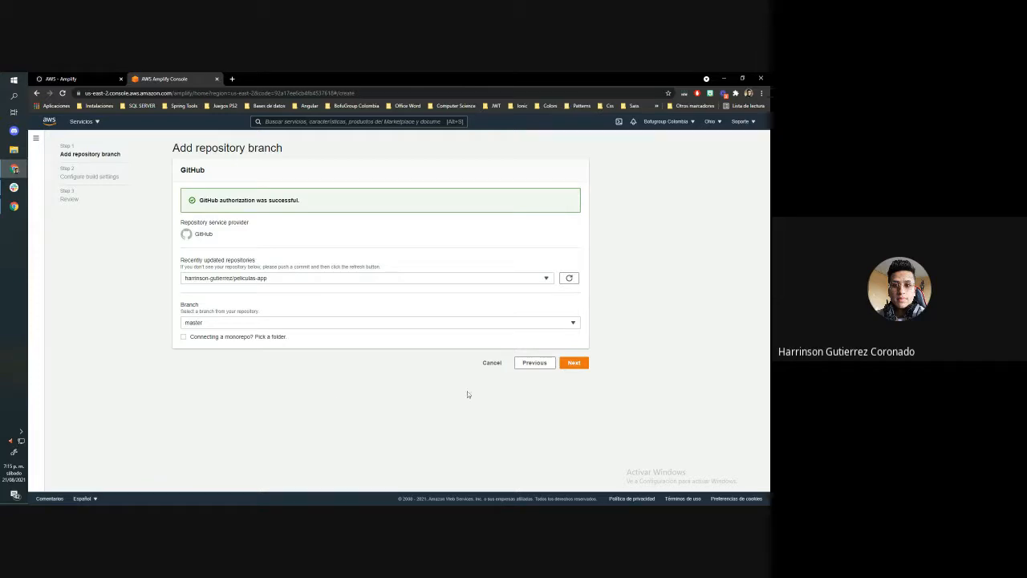
{"action": "left_click", "coordinate": [574, 363]}
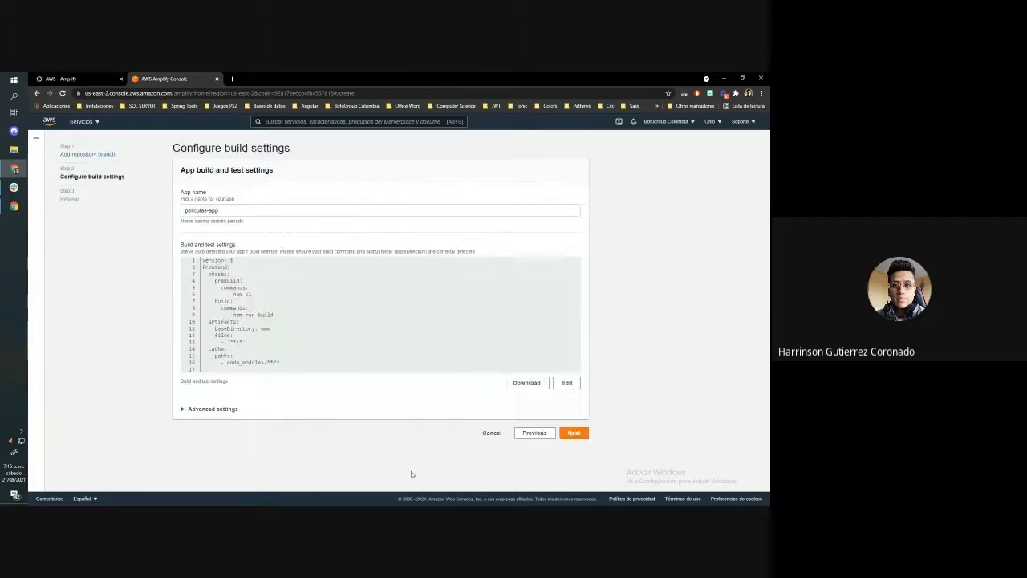
Go back to the repository branch setup and review the repository and branch choices
{"action": "left_click", "coordinate": [537, 432]}
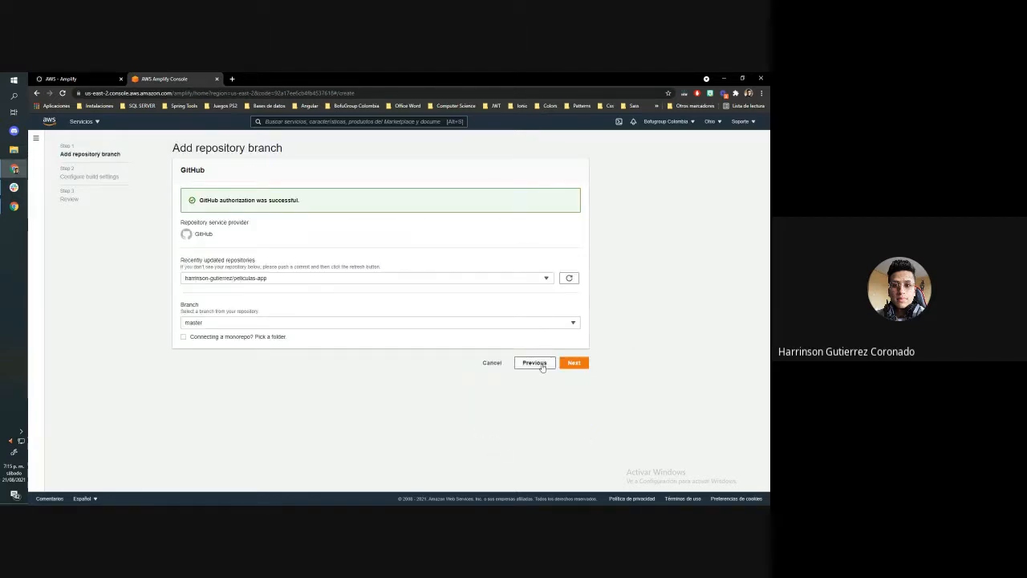
{"action": "left_click", "coordinate": [298, 276]}
{"action": "left_click", "coordinate": [110, 336]}
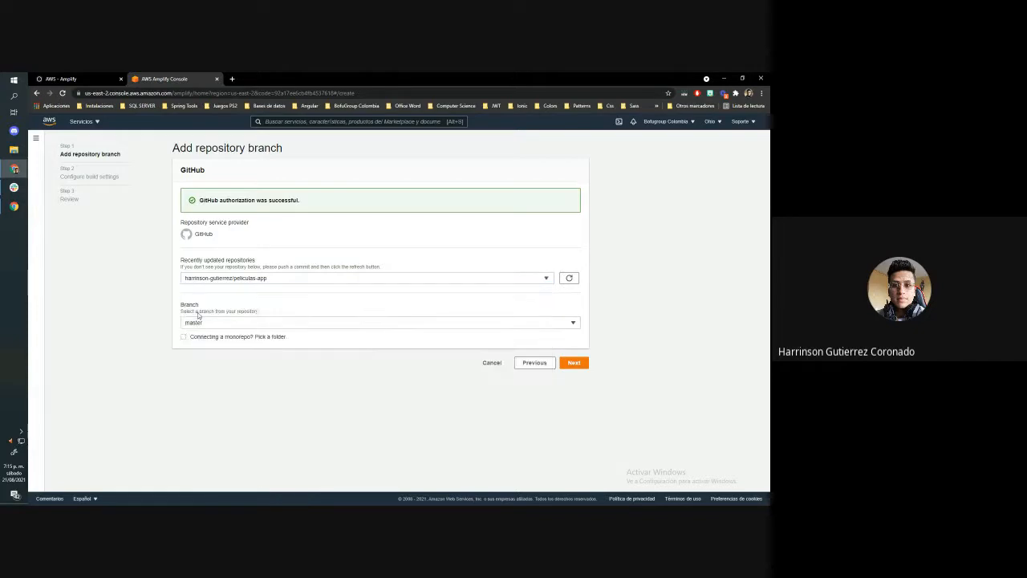
{"action": "left_click", "coordinate": [198, 319]}
{"action": "left_click", "coordinate": [272, 368]}
Keep the auto-detected build settings for peliculas-app, and save and deploy the app
{"action": "left_click", "coordinate": [572, 365]}
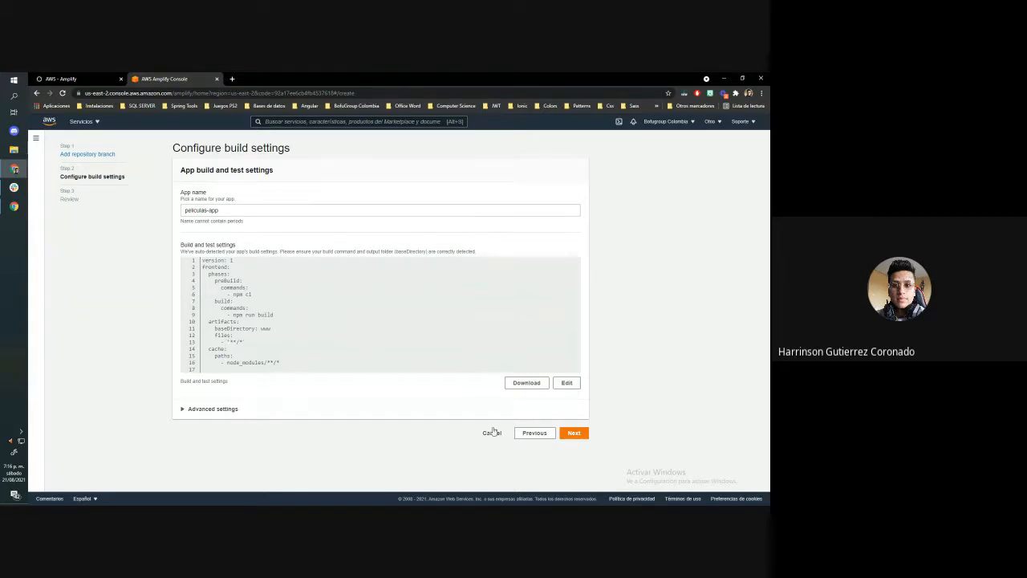
{"action": "left_click", "coordinate": [568, 433]}
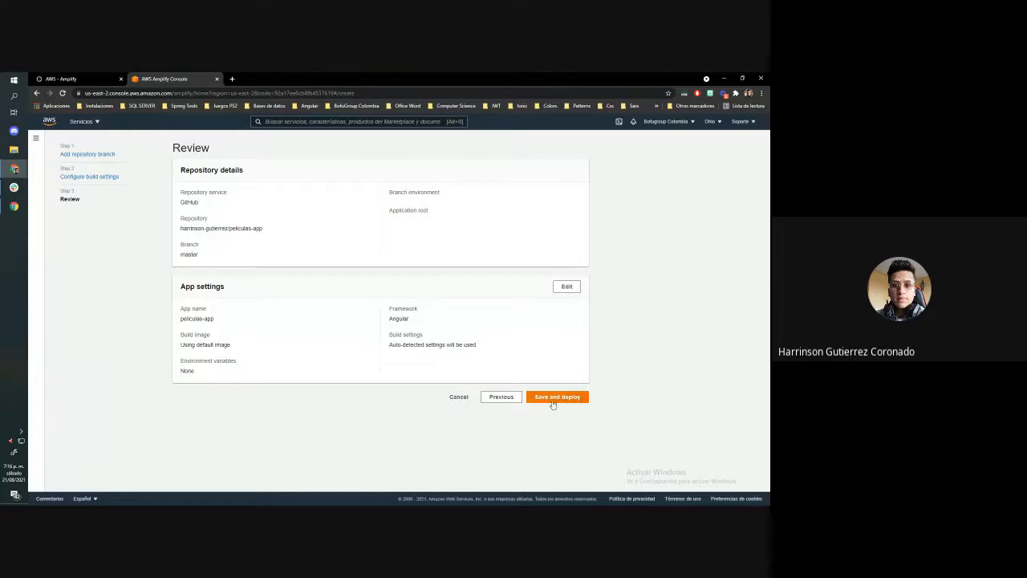
{"action": "left_click", "coordinate": [554, 399]}
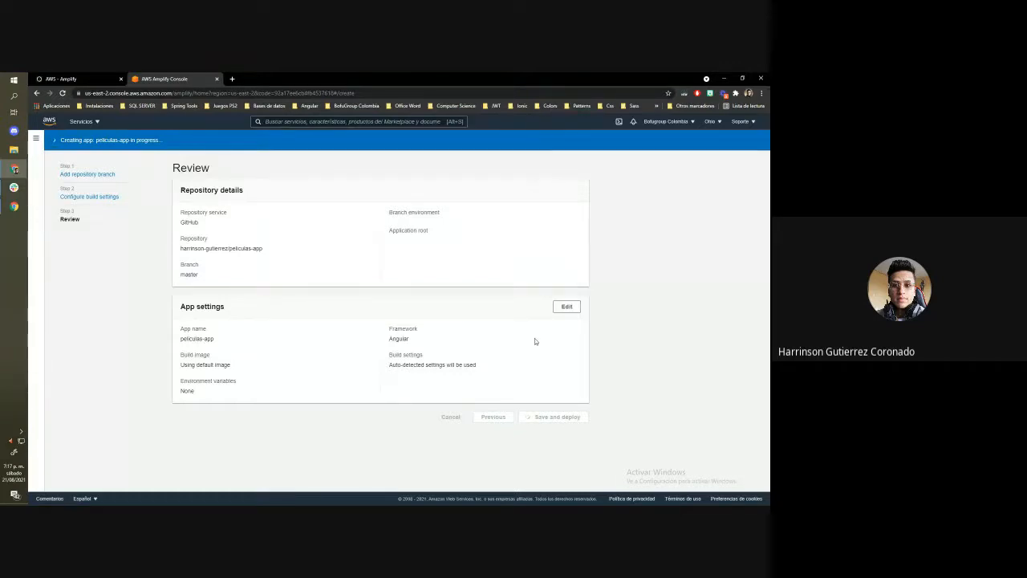
Switch to the AWS Amplify blog tutorial and review its sections on hosting, repository branch selection and build commands
{"action": "left_click", "coordinate": [64, 79]}
{"action": "scroll", "coordinate": [411, 270], "scroll_direction": "down", "scroll_amount": 6}
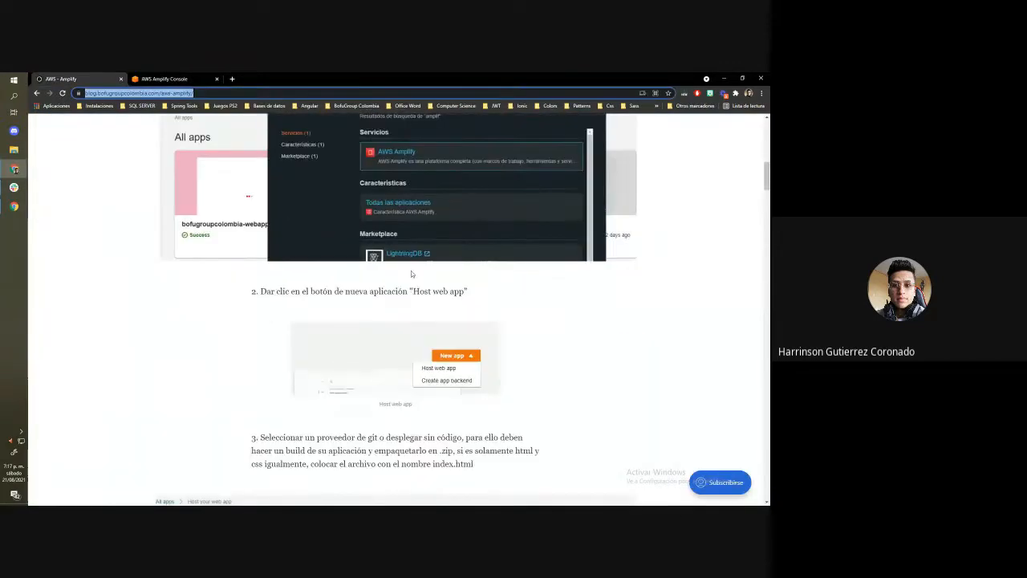
{"action": "scroll", "coordinate": [412, 271], "scroll_direction": "down", "scroll_amount": 9}
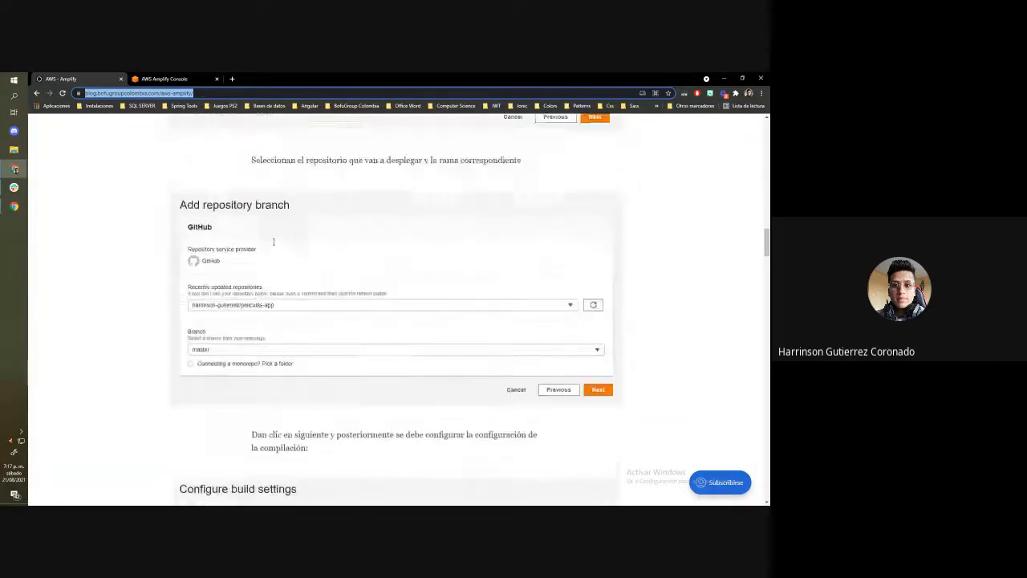
{"action": "scroll", "coordinate": [273, 245], "scroll_direction": "down", "scroll_amount": 7}
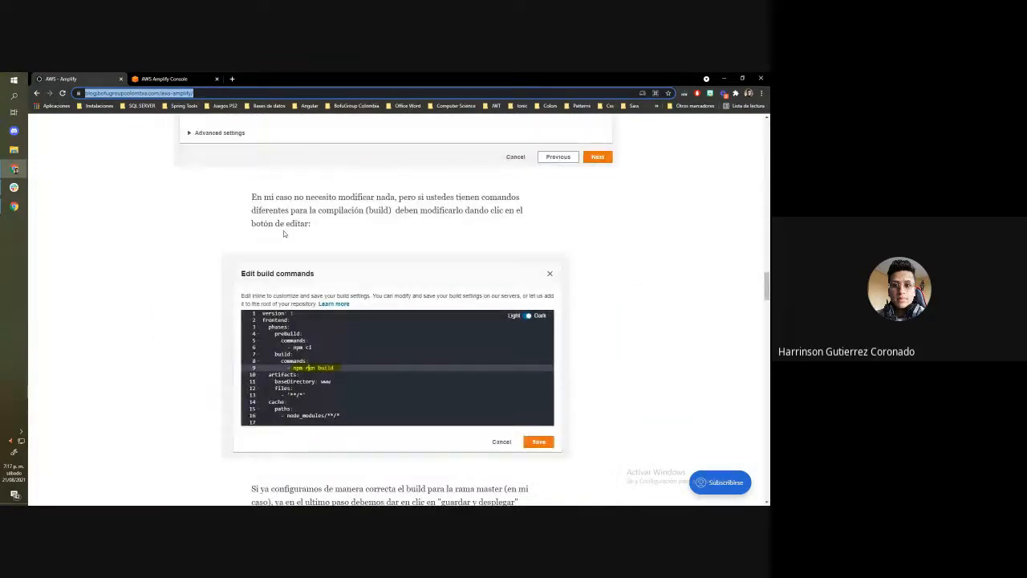
{"action": "scroll", "coordinate": [246, 227], "scroll_direction": "up", "scroll_amount": 1}
{"action": "scroll", "coordinate": [375, 252], "scroll_direction": "down", "scroll_amount": 1}
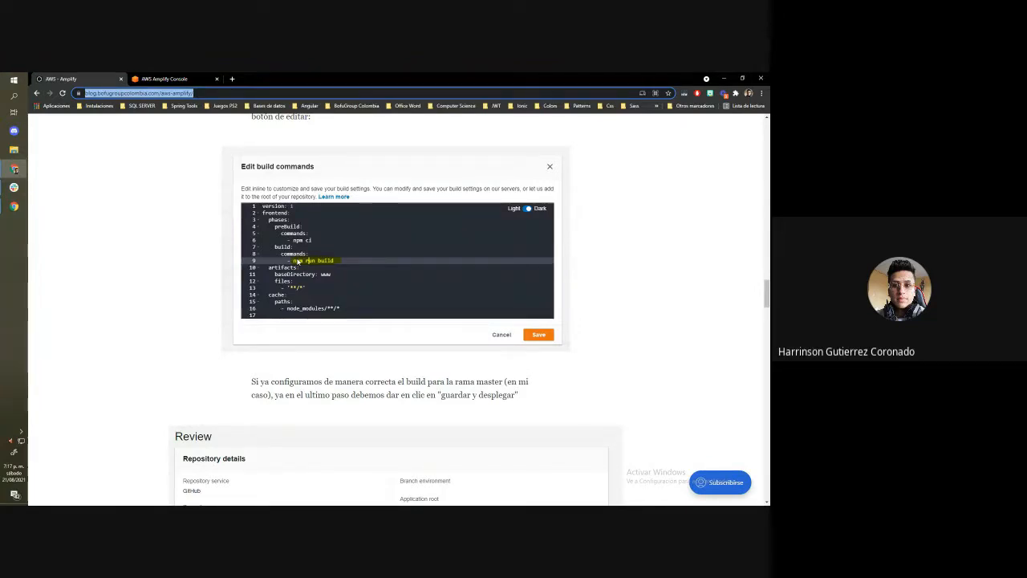
{"action": "scroll", "coordinate": [298, 262], "scroll_direction": "down", "scroll_amount": 3}
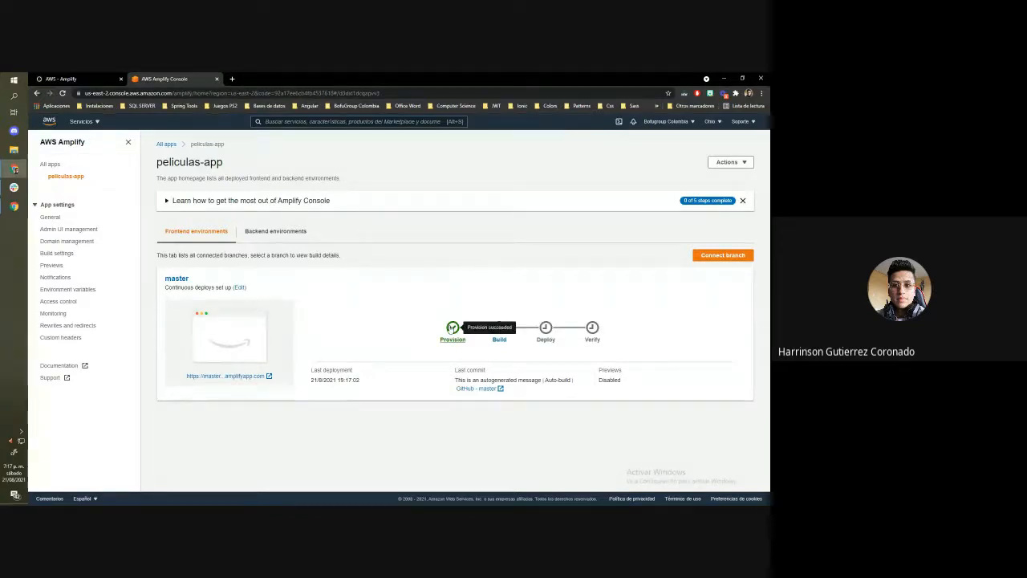
Examine the Provision stage log of the master deployment and return to the peliculas-app overview
{"action": "left_click", "coordinate": [452, 329]}
{"action": "scroll", "coordinate": [386, 272], "scroll_direction": "down", "scroll_amount": 2}
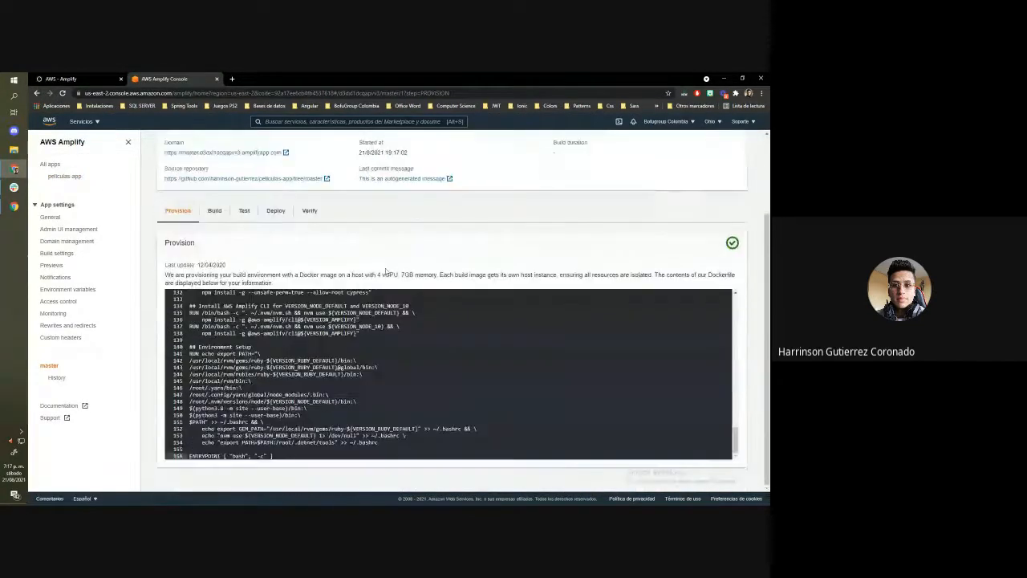
{"action": "scroll", "coordinate": [256, 219], "scroll_direction": "up", "scroll_amount": 2}
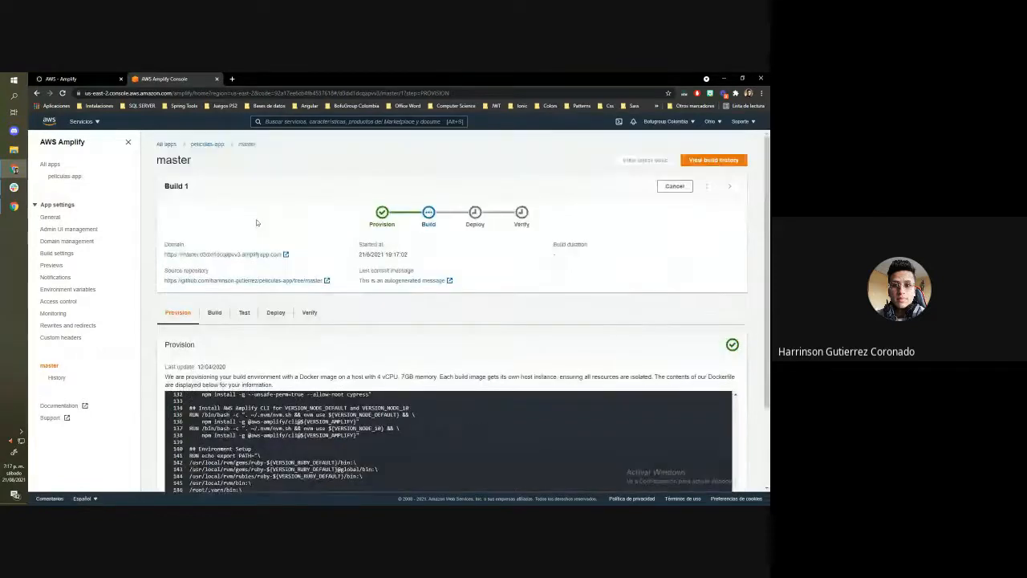
{"action": "left_click", "coordinate": [206, 143]}
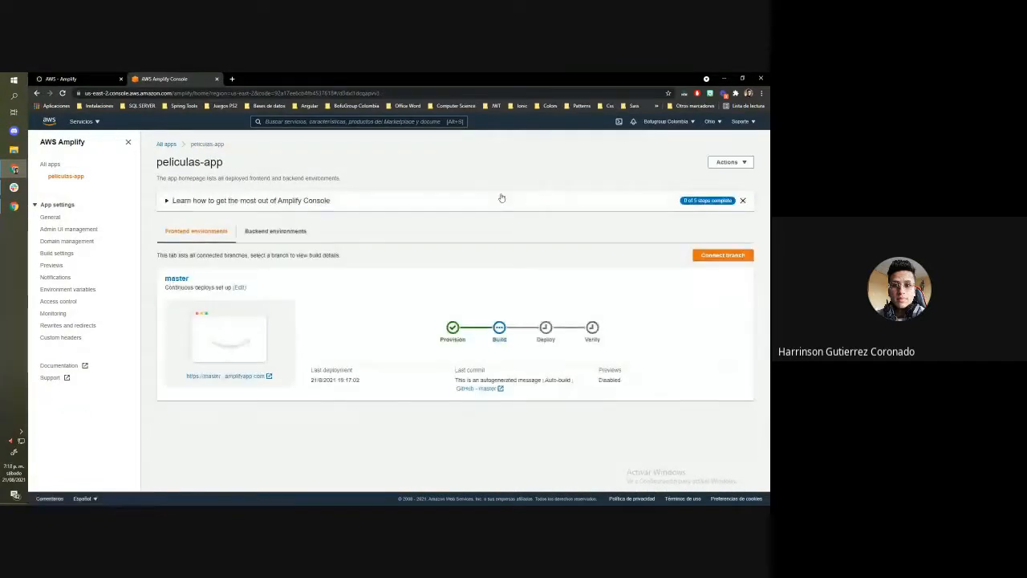
Open the Build stage of the master branch and examine the Cloning repository and Frontend logs
{"action": "left_click", "coordinate": [499, 330]}
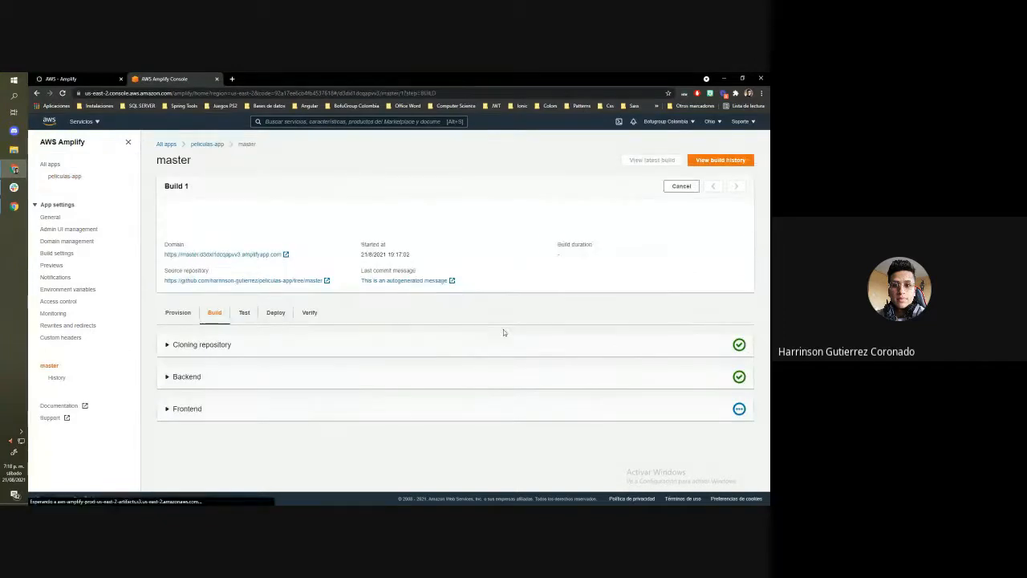
{"action": "left_click", "coordinate": [322, 352]}
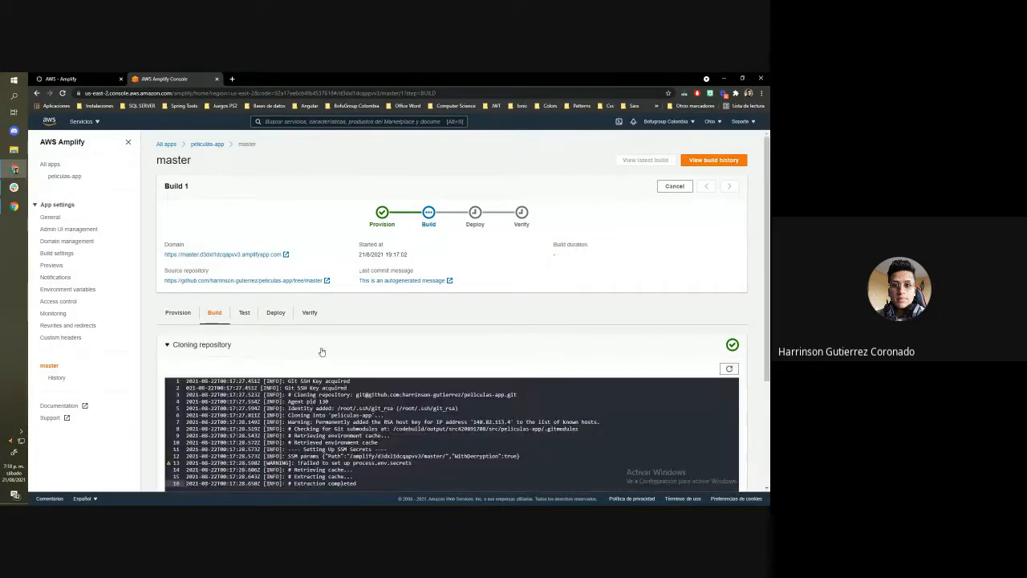
{"action": "left_click", "coordinate": [322, 351]}
{"action": "left_click", "coordinate": [301, 409]}
{"action": "scroll", "coordinate": [277, 345], "scroll_direction": "down", "scroll_amount": 6}
{"action": "scroll", "coordinate": [272, 330], "scroll_direction": "down", "scroll_amount": 1}
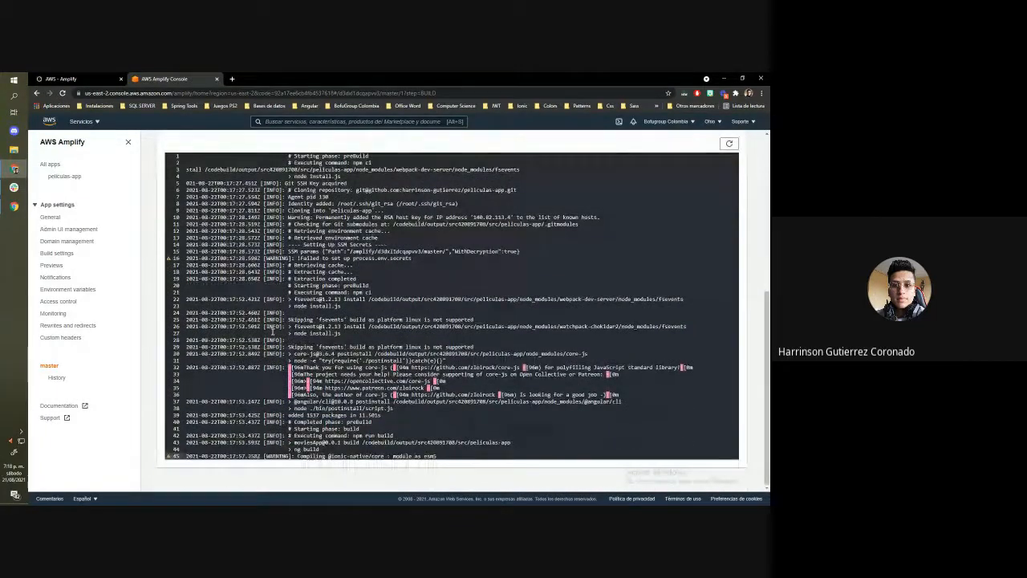
{"action": "scroll", "coordinate": [272, 330], "scroll_direction": "up", "scroll_amount": 2}
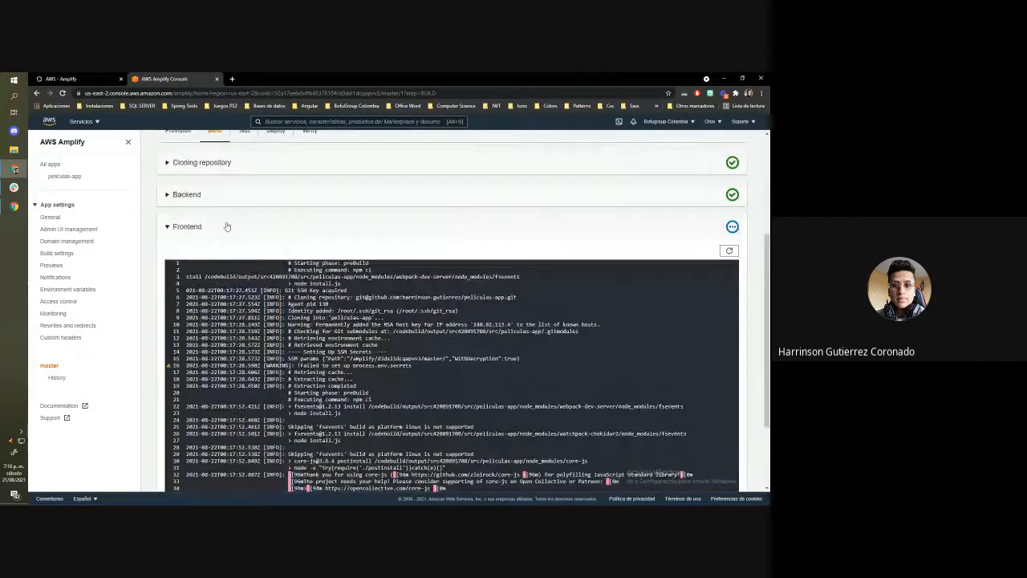
Look through the Cloning repository and Backend logs of the build, and reopen the Frontend log
{"action": "left_click", "coordinate": [234, 167]}
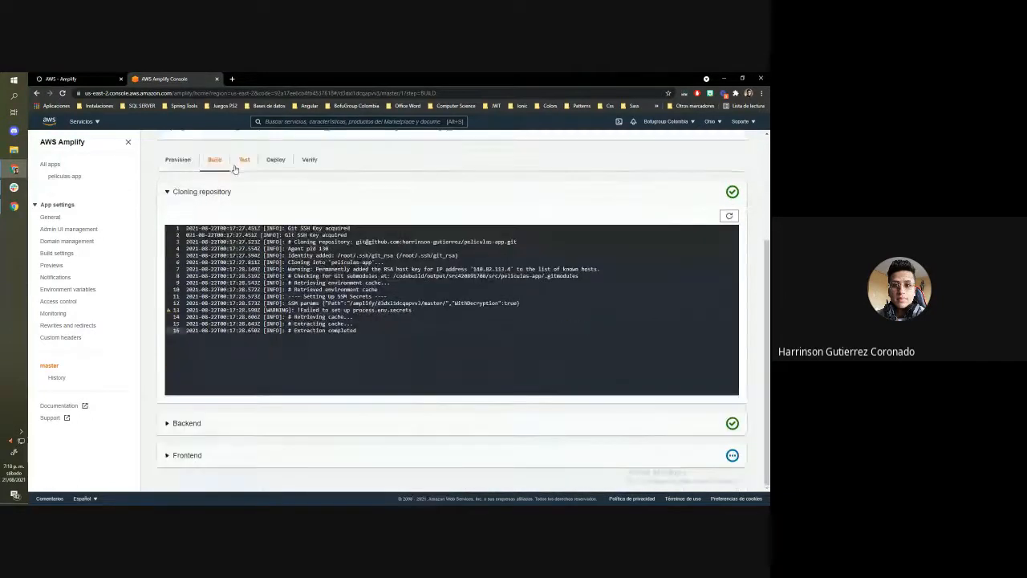
{"action": "left_click", "coordinate": [252, 431]}
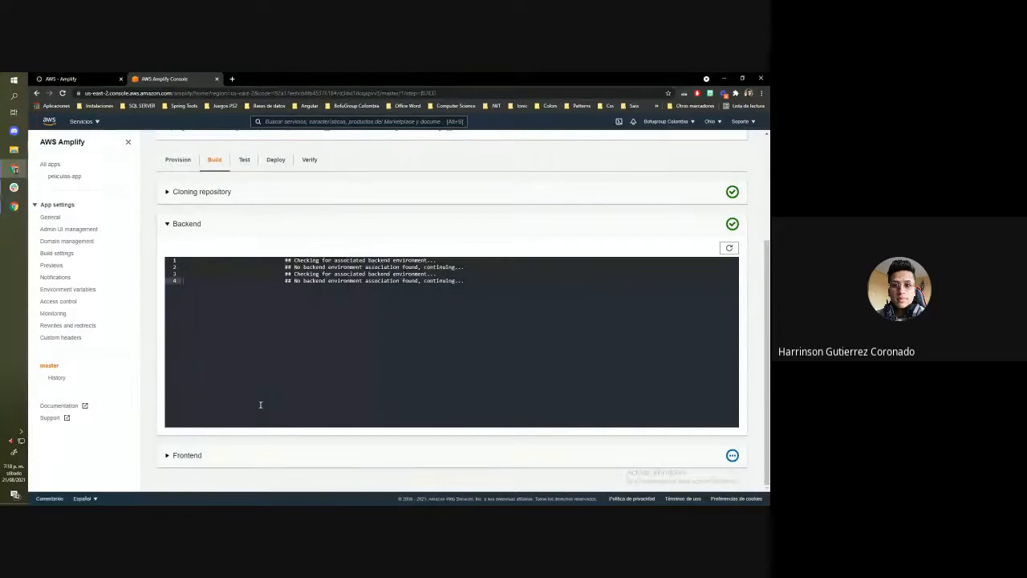
{"action": "left_click", "coordinate": [218, 454]}
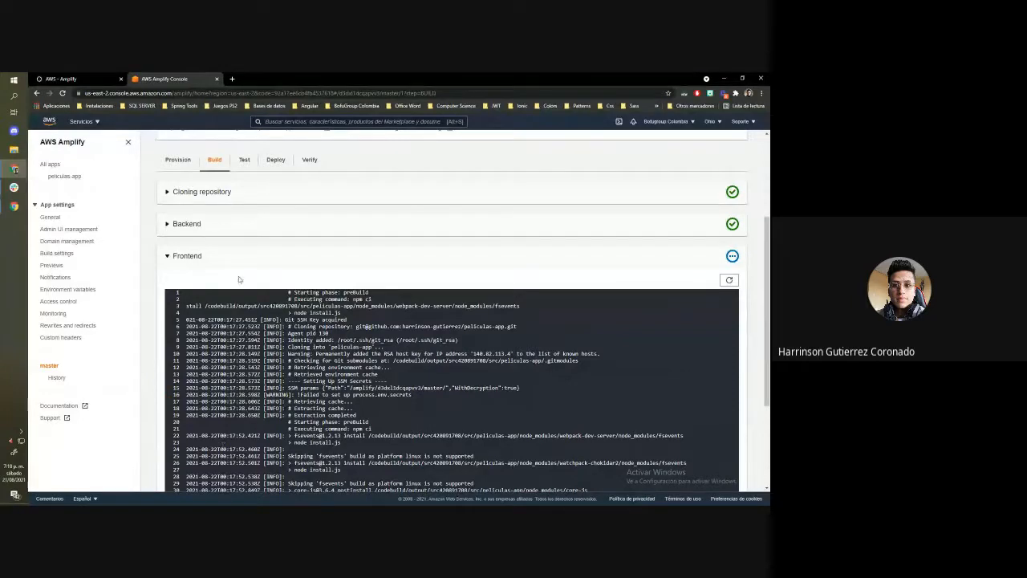
{"action": "left_click", "coordinate": [232, 223]}
Read through the Frontend build log, including the preBuild and build phases, and return to the build summary
{"action": "scroll", "coordinate": [233, 222], "scroll_direction": "down", "scroll_amount": 2}
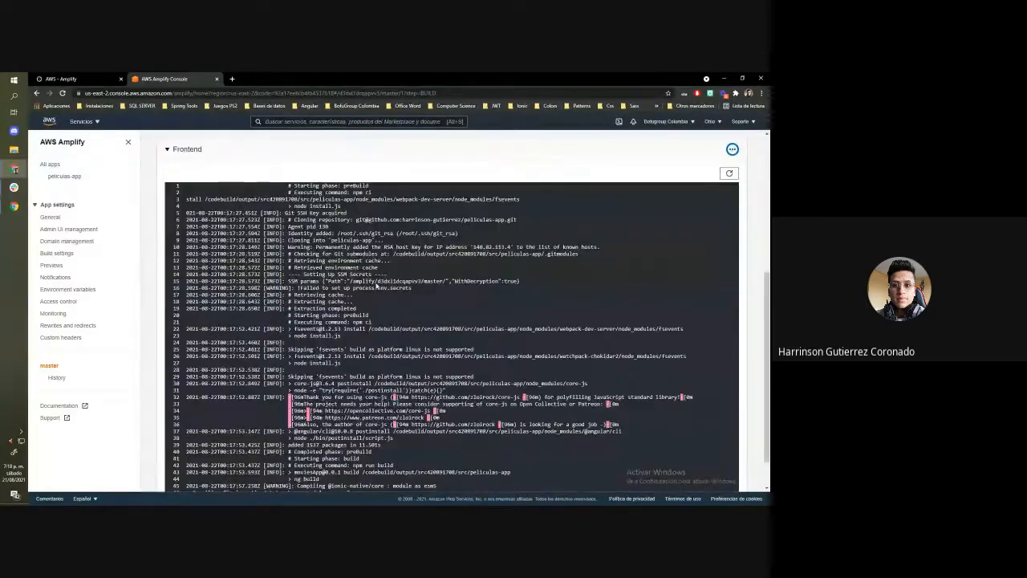
{"action": "scroll", "coordinate": [376, 284], "scroll_direction": "down", "scroll_amount": 1}
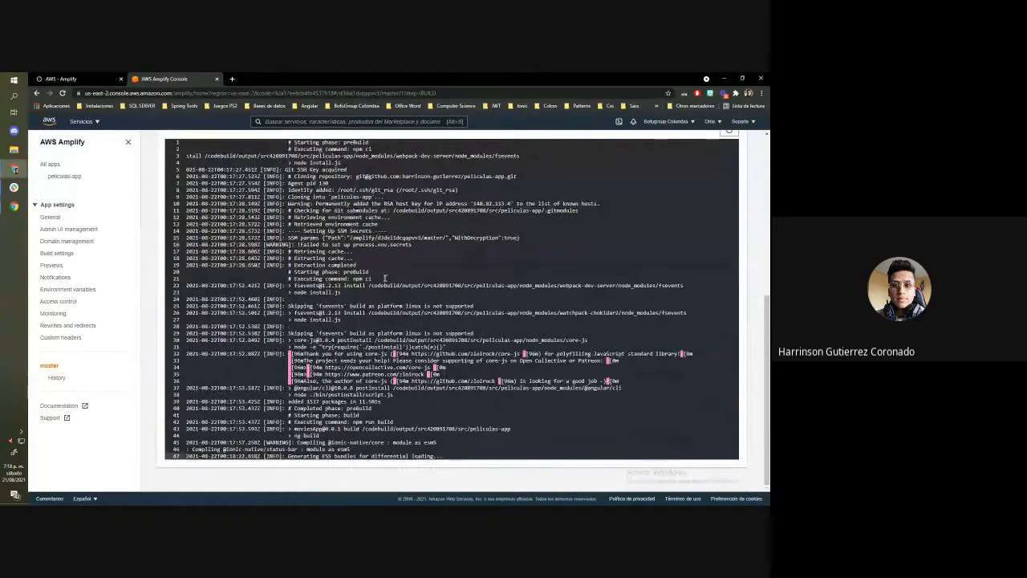
{"action": "scroll", "coordinate": [385, 279], "scroll_direction": "up", "scroll_amount": 3}
{"action": "scroll", "coordinate": [362, 280], "scroll_direction": "down", "scroll_amount": 3}
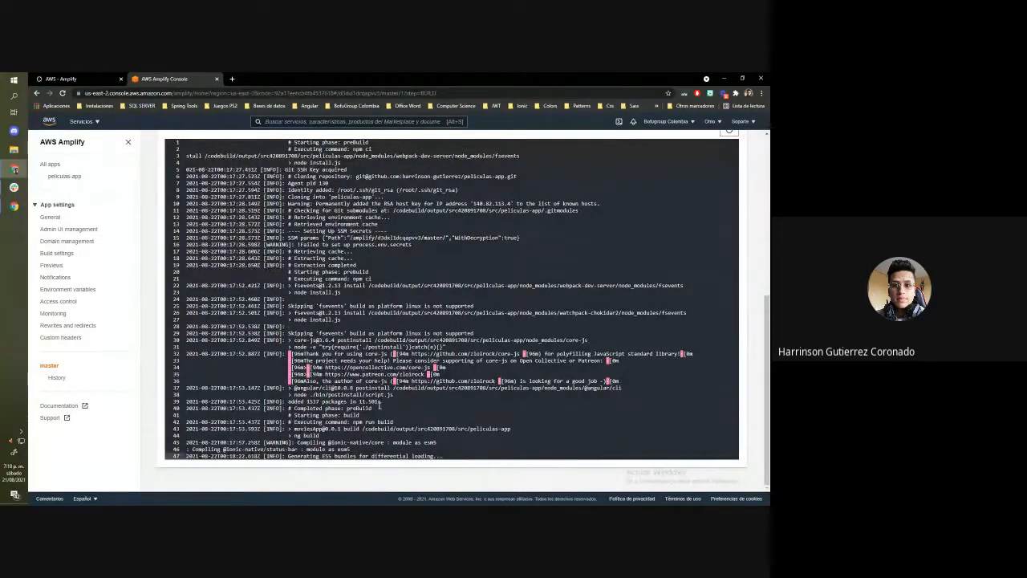
{"action": "key", "text": "Escape"}
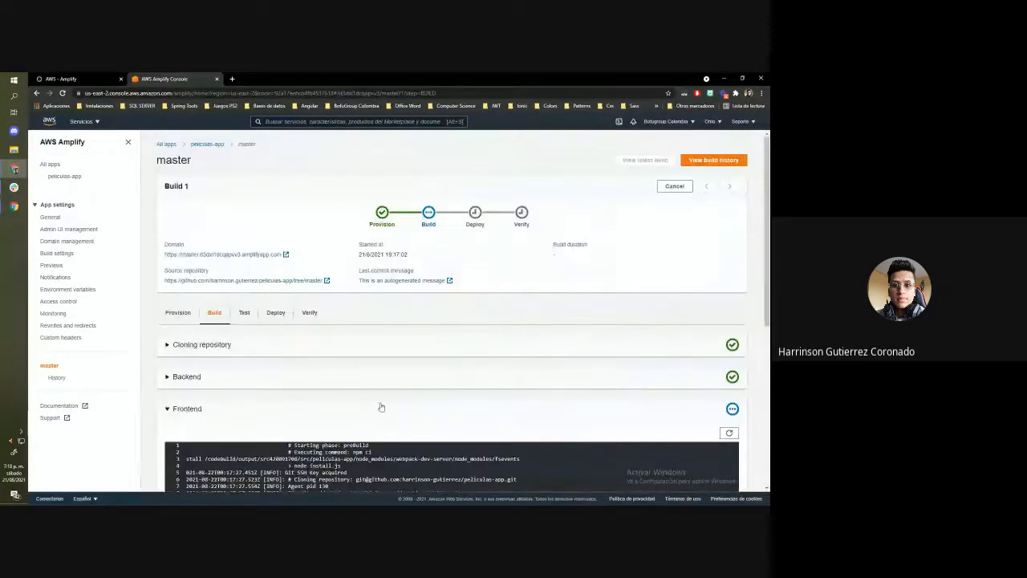
{"action": "scroll", "coordinate": [378, 404], "scroll_direction": "down", "scroll_amount": 2}
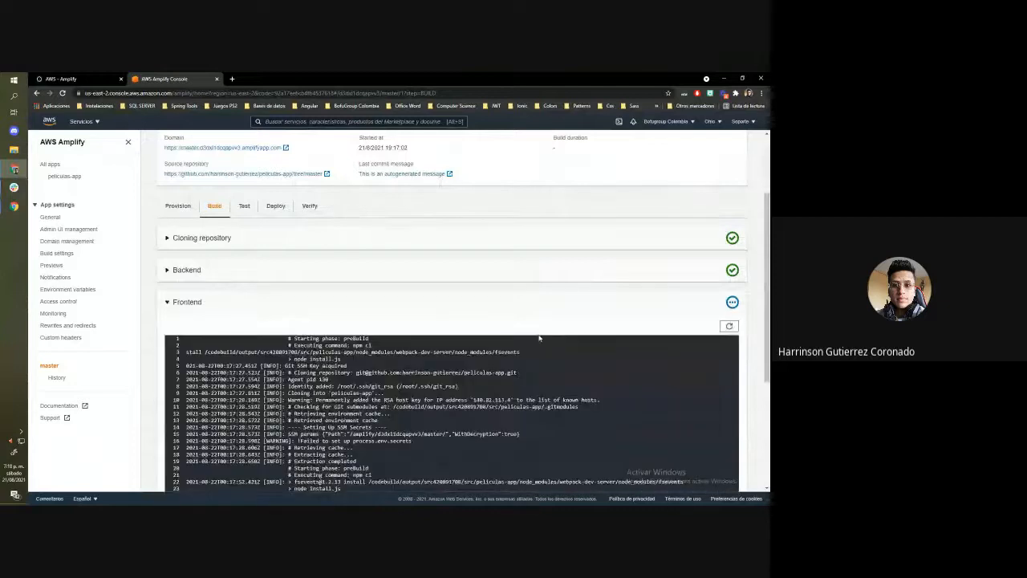
{"action": "scroll", "coordinate": [411, 312], "scroll_direction": "down", "scroll_amount": 2}
{"action": "scroll", "coordinate": [411, 312], "scroll_direction": "up", "scroll_amount": 3}
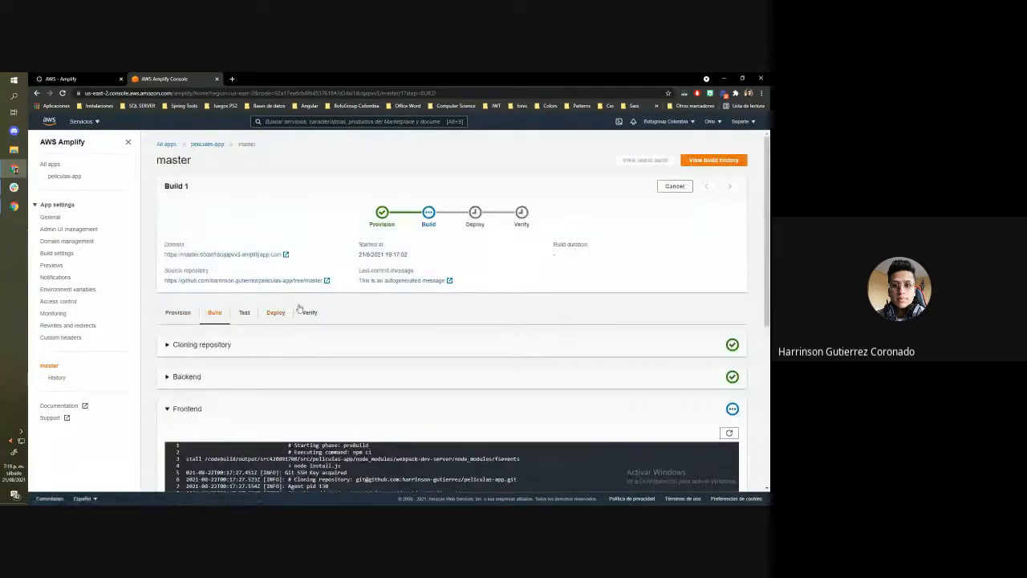
Switch to the AWS Amplify blog tutorial and review its sections on saving and deploying and on the deployment stages
{"action": "left_click", "coordinate": [80, 79]}
{"action": "scroll", "coordinate": [372, 284], "scroll_direction": "down", "scroll_amount": 3}
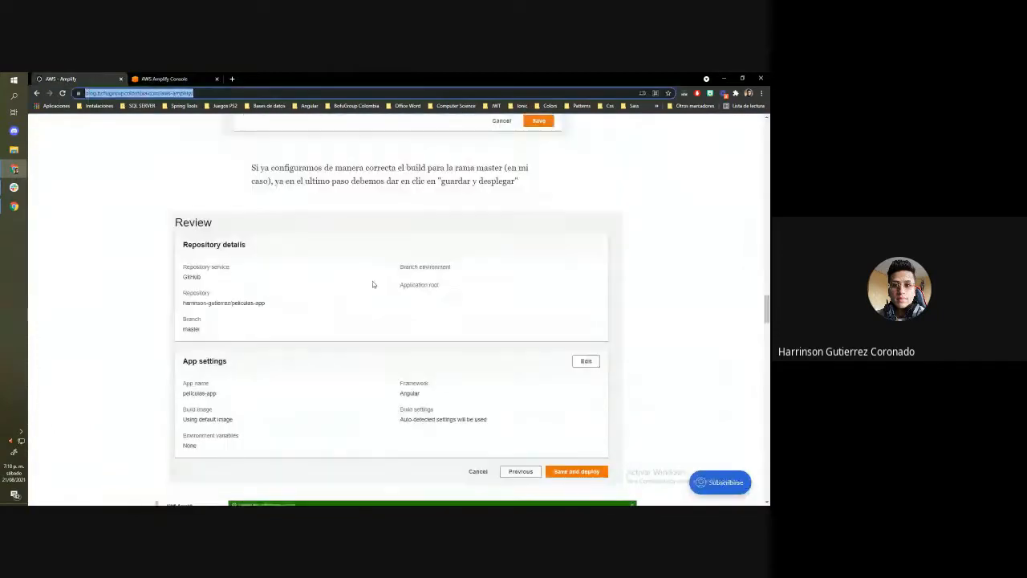
{"action": "scroll", "coordinate": [372, 284], "scroll_direction": "down", "scroll_amount": 3}
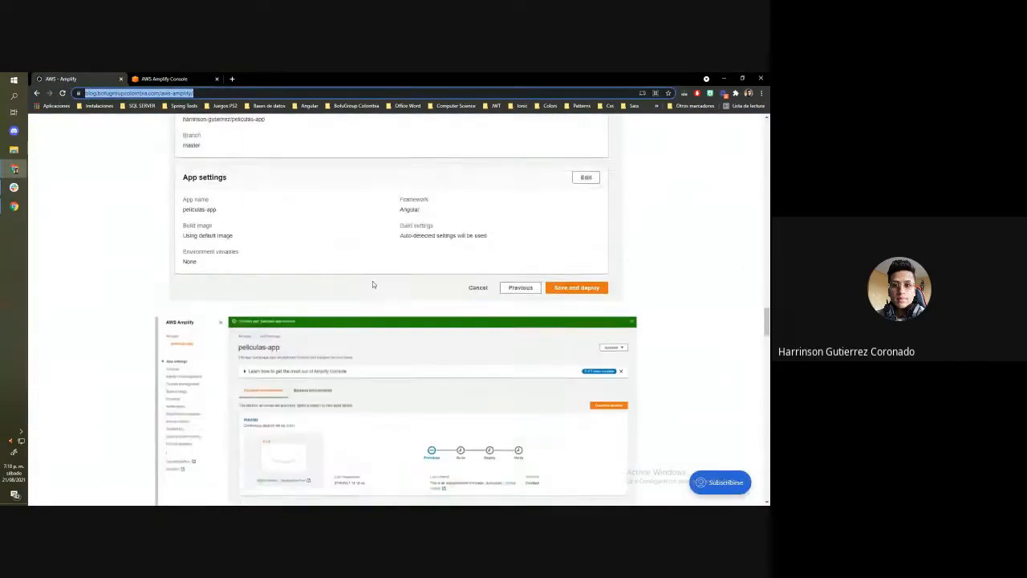
{"action": "scroll", "coordinate": [444, 285], "scroll_direction": "down", "scroll_amount": 2}
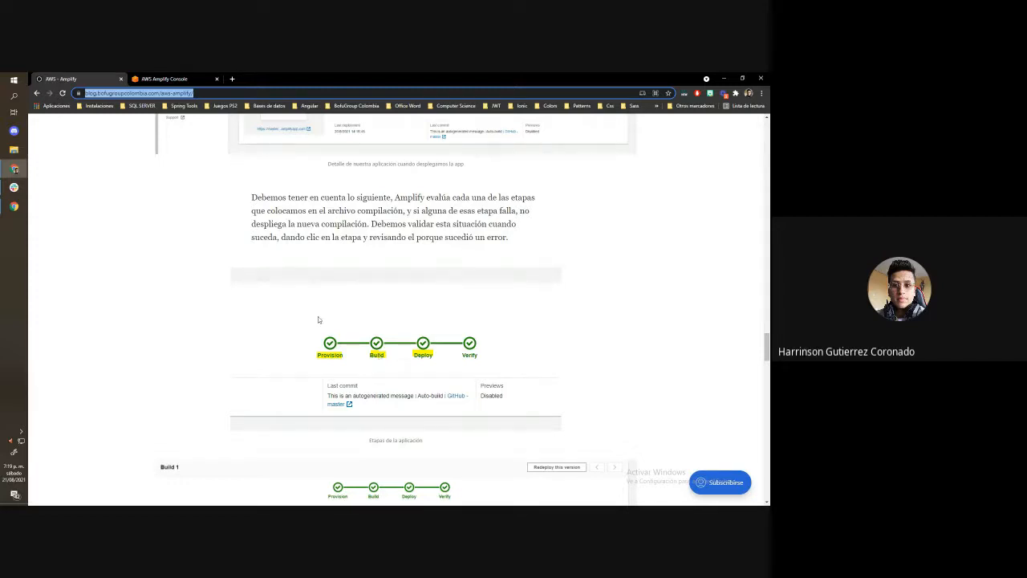
{"action": "scroll", "coordinate": [319, 319], "scroll_direction": "down", "scroll_amount": 2}
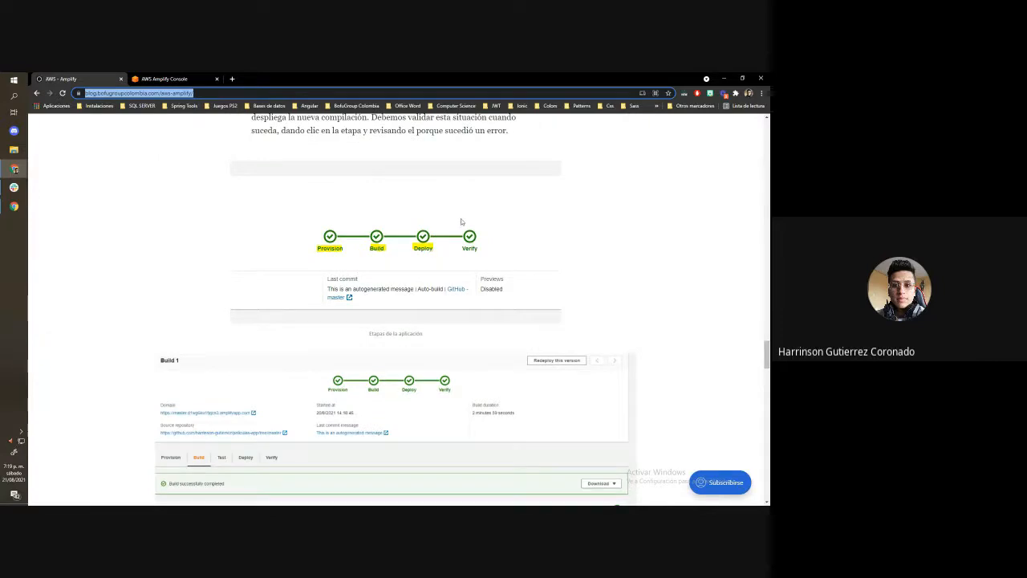
Review the tutorial's screenshots of the Build stage and its logs, and the section on how a successful deployment should look
{"action": "scroll", "coordinate": [283, 271], "scroll_direction": "down", "scroll_amount": 2}
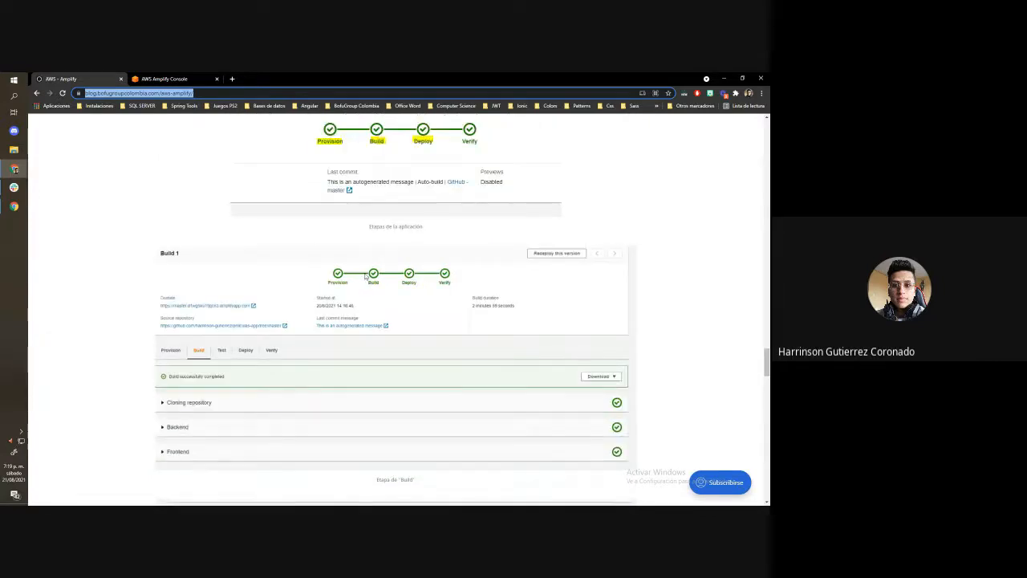
{"action": "scroll", "coordinate": [364, 276], "scroll_direction": "down", "scroll_amount": 4}
{"action": "scroll", "coordinate": [365, 276], "scroll_direction": "down", "scroll_amount": 6}
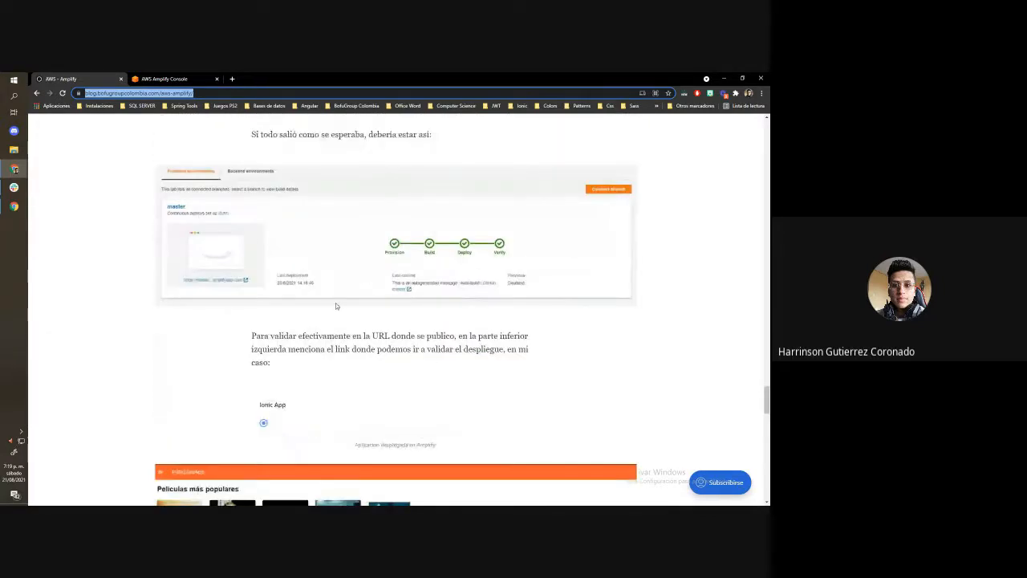
{"action": "scroll", "coordinate": [335, 303], "scroll_direction": "up", "scroll_amount": 2}
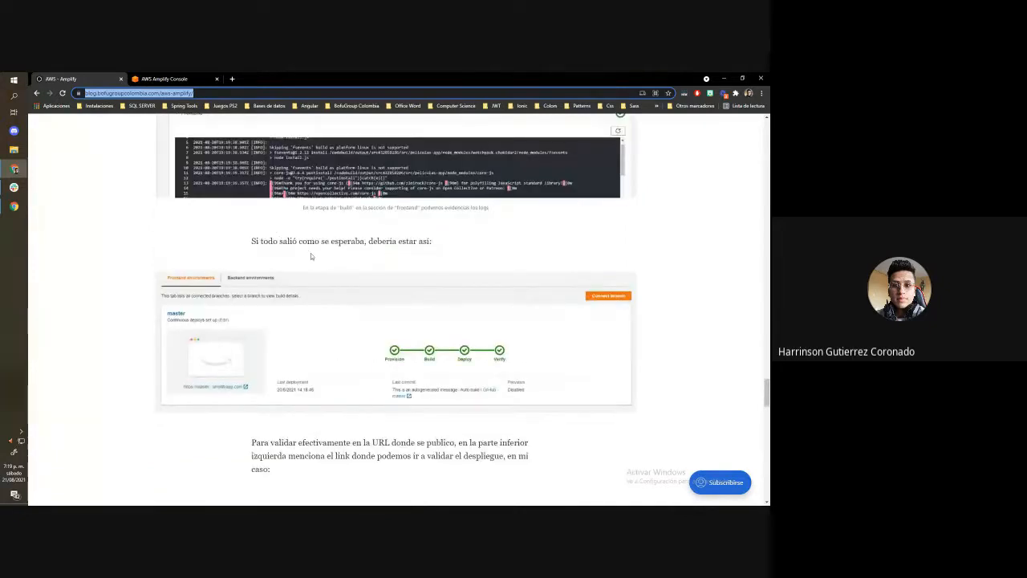
Return to the Amplify console, open the peliculas-app overview and launch the deployed site of the master branch
{"action": "key", "text": "ctrl+Tab"}
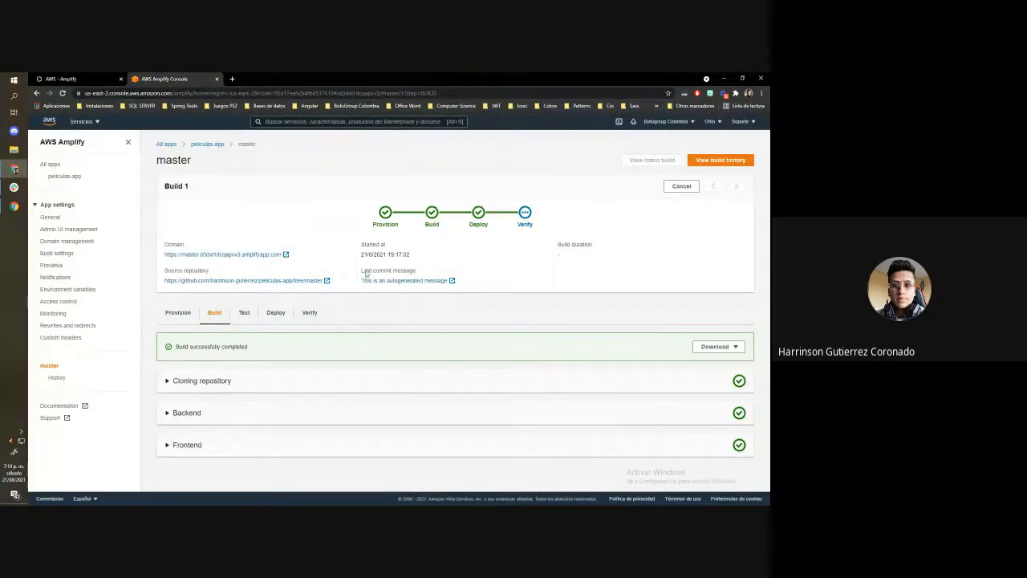
{"action": "left_click", "coordinate": [215, 145]}
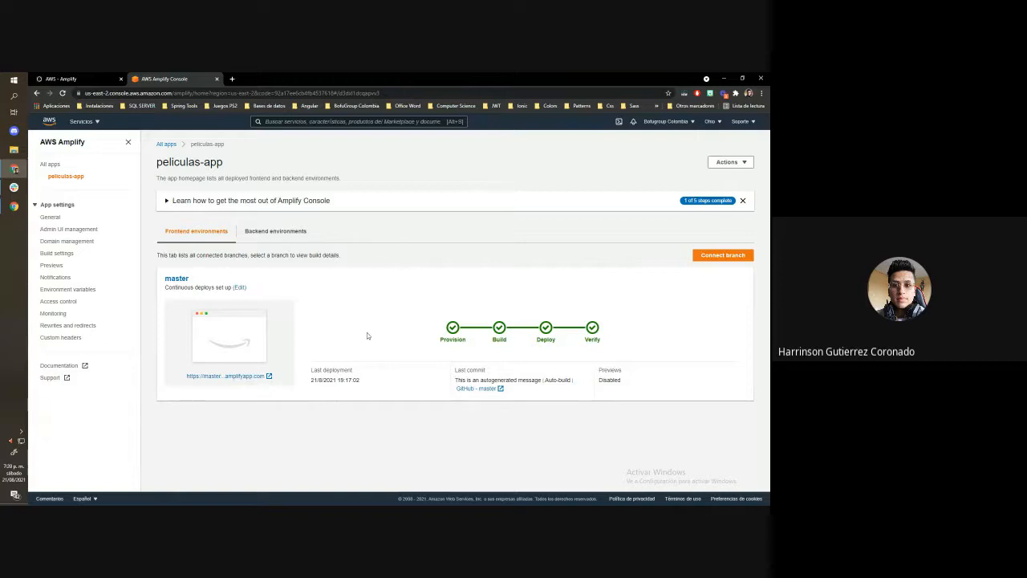
{"action": "left_click", "coordinate": [264, 376]}
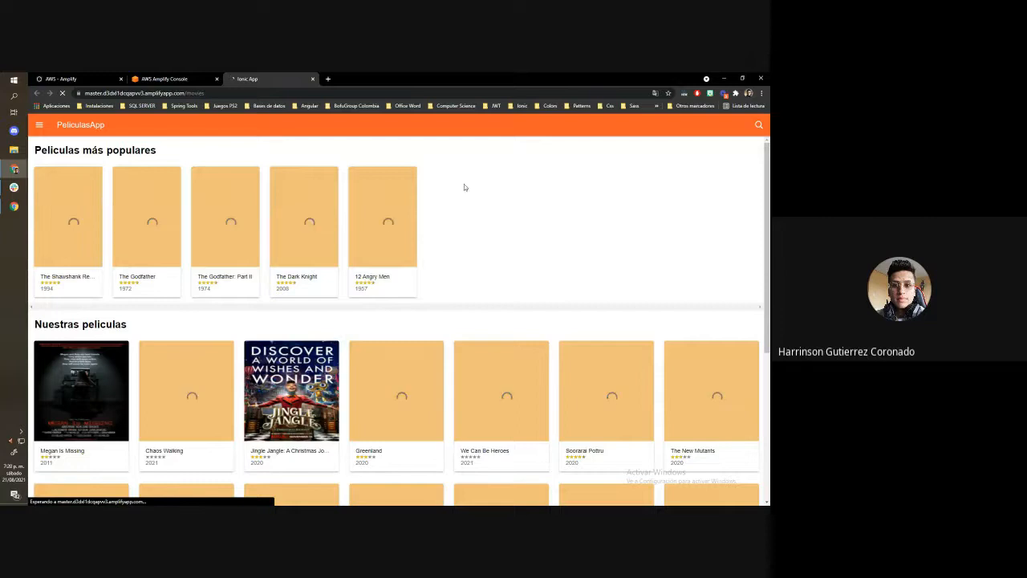
Inspect the deployed site in device emulation as Galaxy S5 and Pixel 2 XL, and browse through the popular movies carousel
{"action": "right_click", "coordinate": [467, 162]}
{"action": "left_click", "coordinate": [496, 312]}
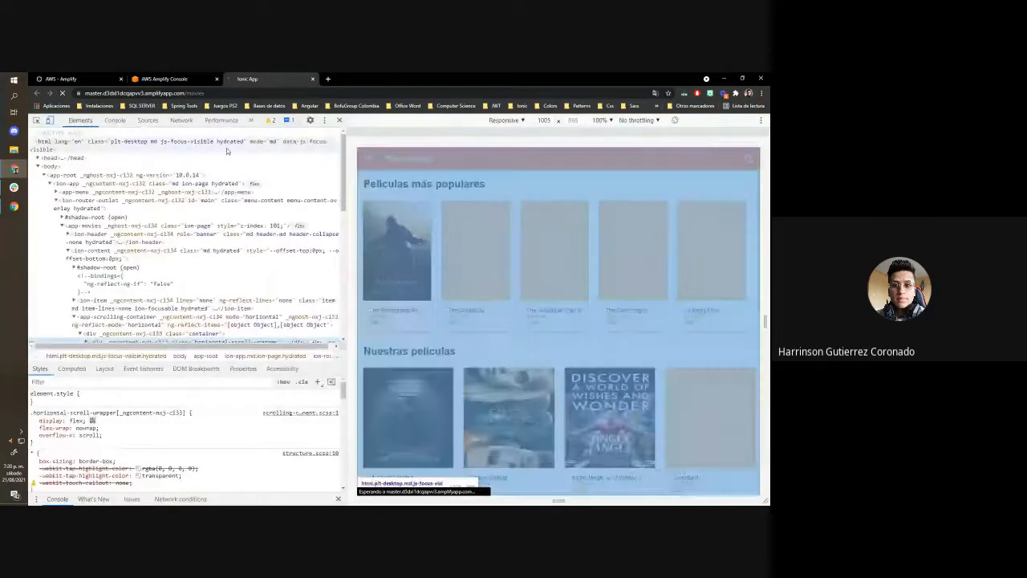
{"action": "left_click", "coordinate": [506, 119]}
{"action": "left_click", "coordinate": [518, 228]}
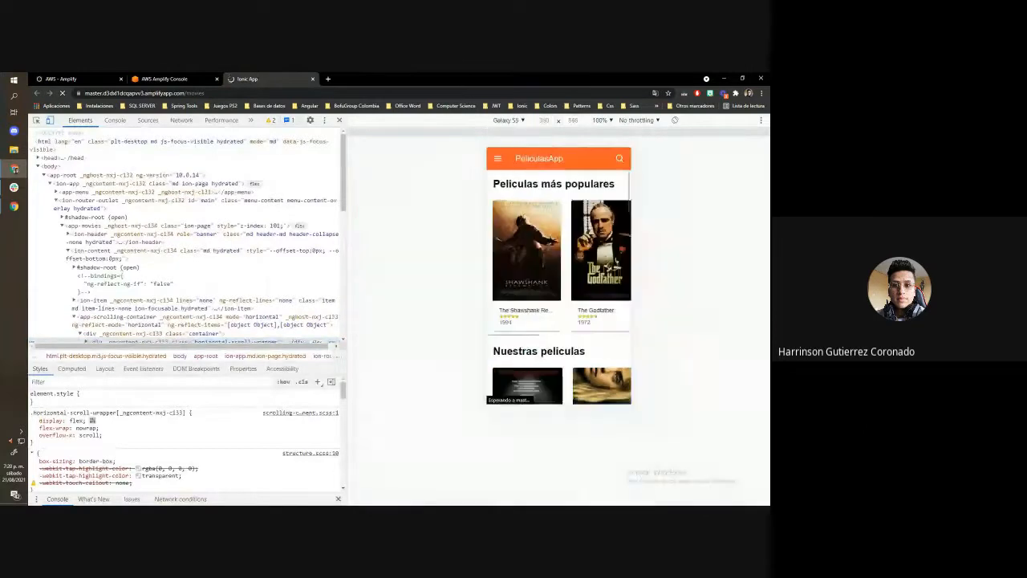
{"action": "left_click", "coordinate": [507, 119]}
{"action": "left_click", "coordinate": [512, 238]}
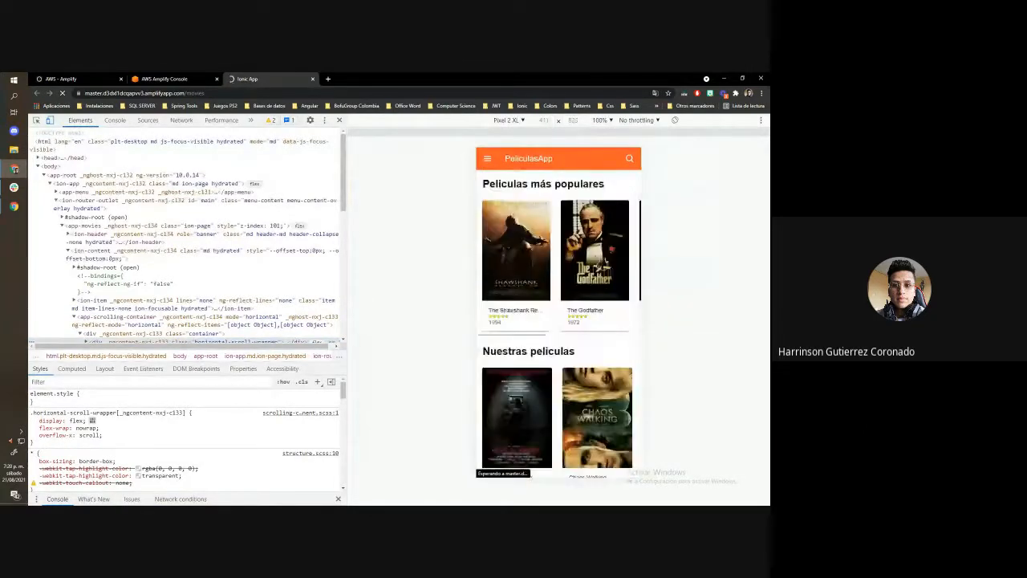
{"action": "left_click_drag", "start_coordinate": [579, 214], "coordinate": [452, 218]}
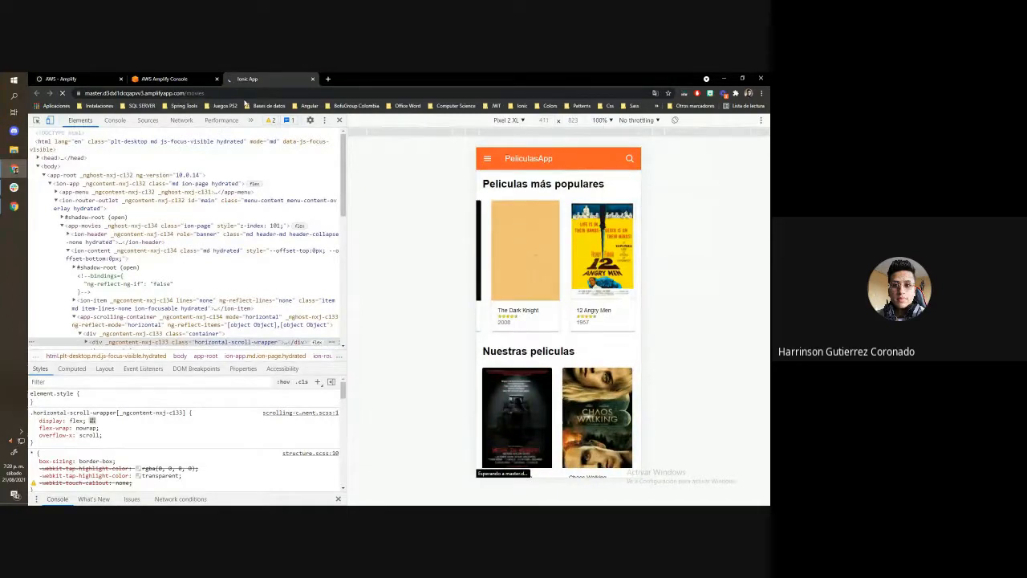
Close the developer tools and highlight the amplifyapp.com domain in the deployed site's URL
{"action": "left_click", "coordinate": [217, 93]}
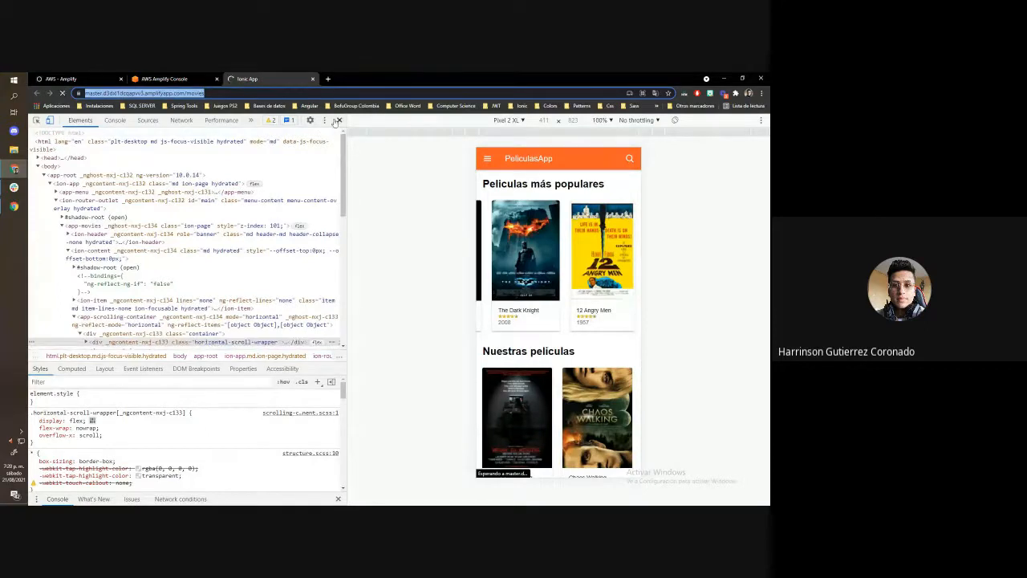
{"action": "key", "text": "F12"}
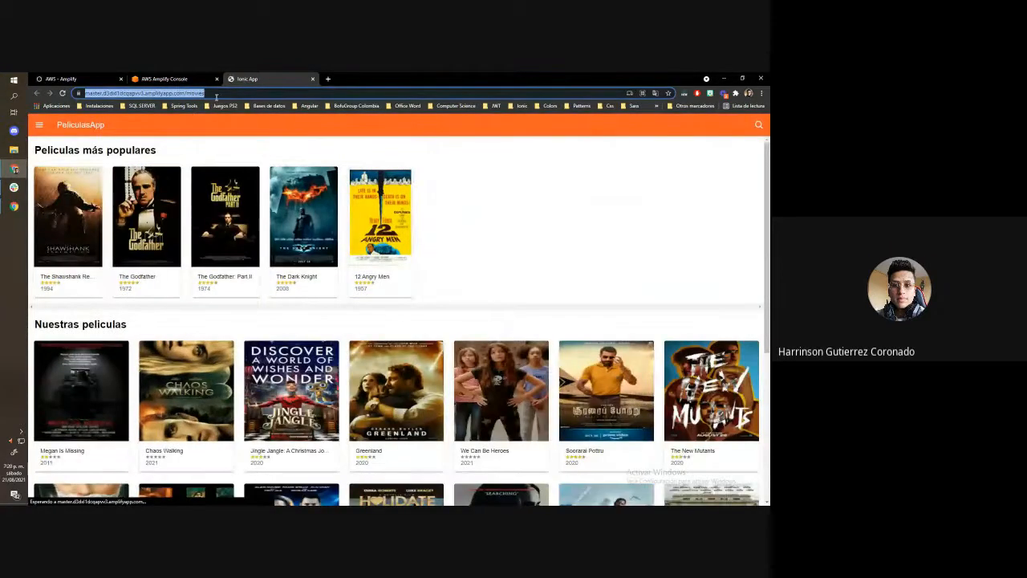
{"action": "left_click", "coordinate": [105, 93]}
{"action": "left_click_drag", "start_coordinate": [105, 94], "coordinate": [204, 95]}
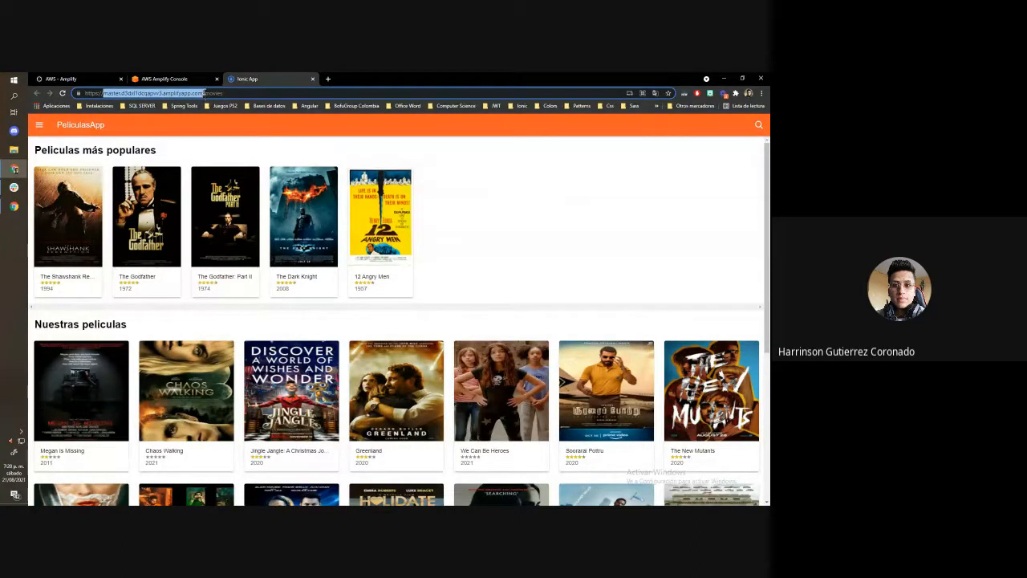
{"action": "left_click_drag", "start_coordinate": [206, 93], "coordinate": [105, 95]}
Check the Backend environments of peliculas-app in the Amplify console, and look at the form for connecting another repository branch without submitting it
{"action": "left_click", "coordinate": [192, 77]}
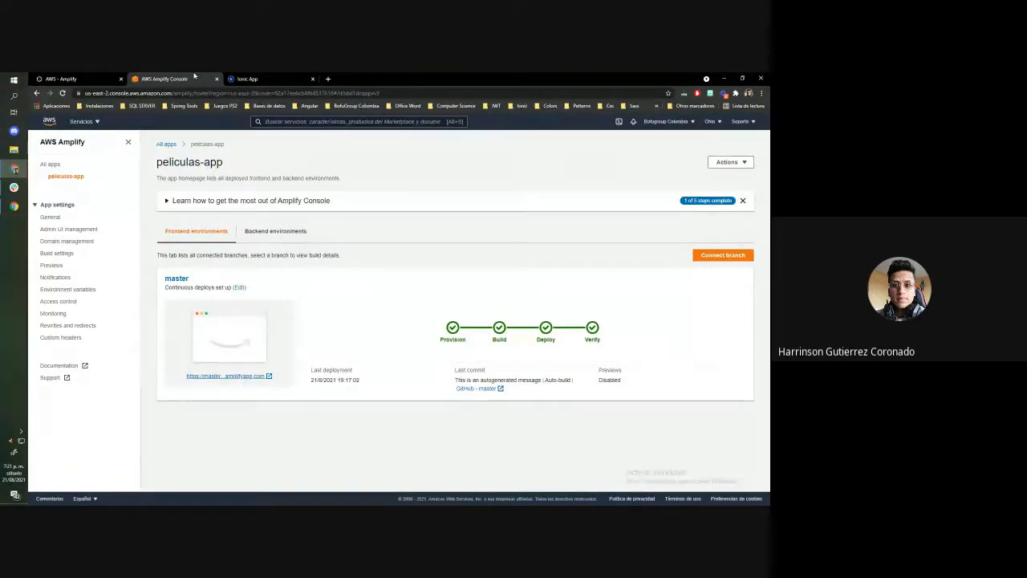
{"action": "left_click", "coordinate": [281, 232]}
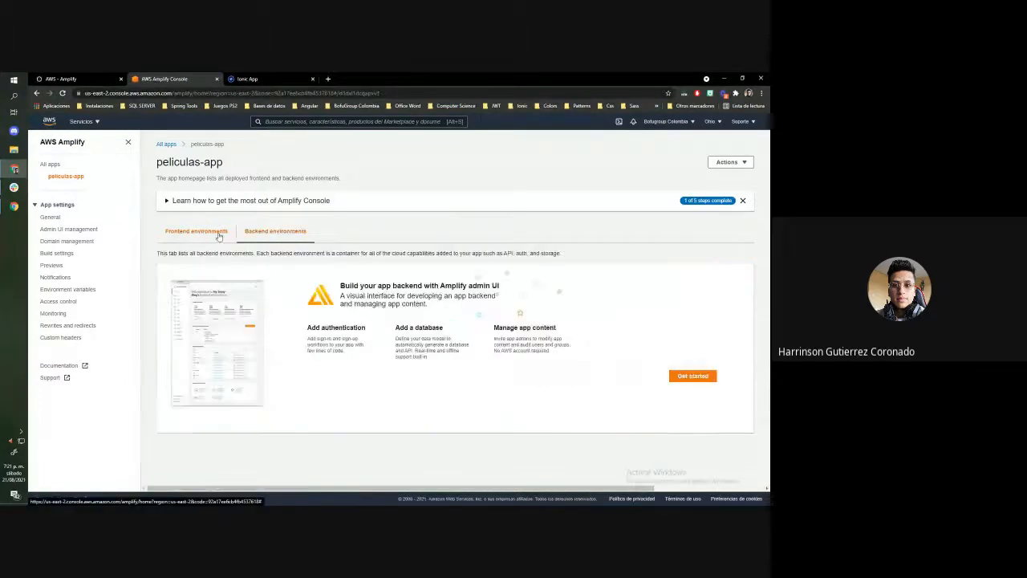
{"action": "left_click", "coordinate": [212, 232]}
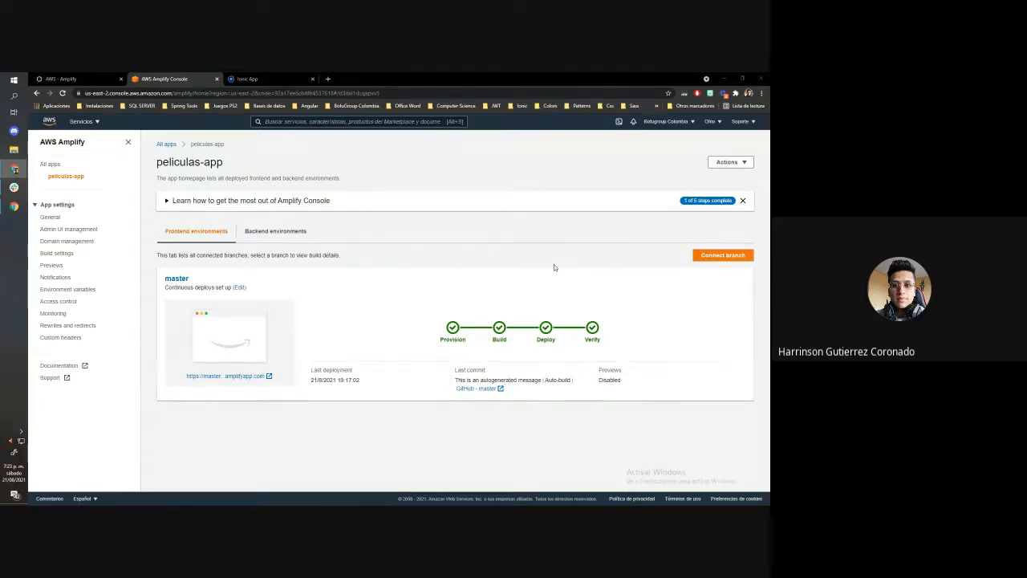
{"action": "left_click", "coordinate": [718, 260]}
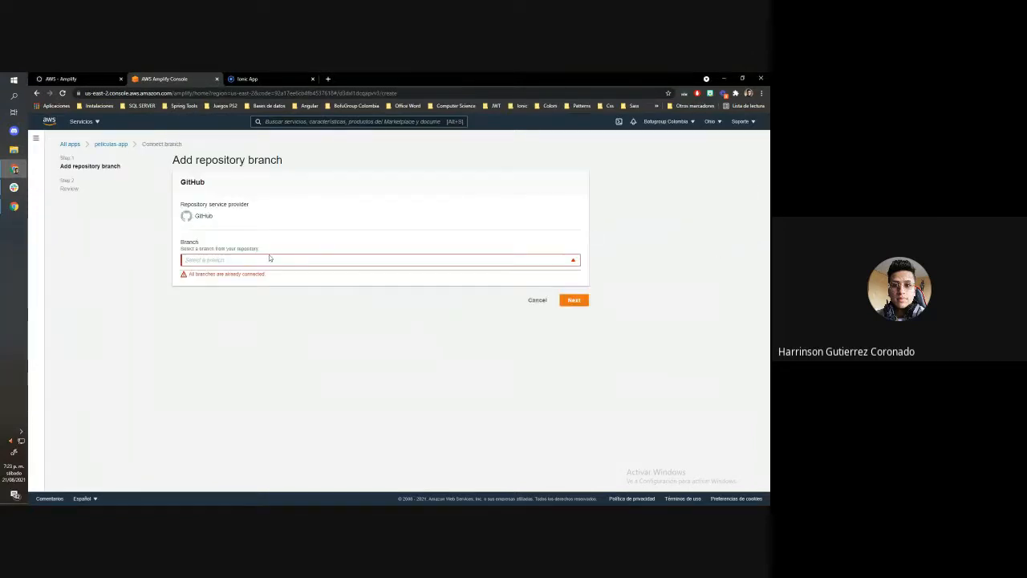
{"action": "left_click", "coordinate": [546, 303]}
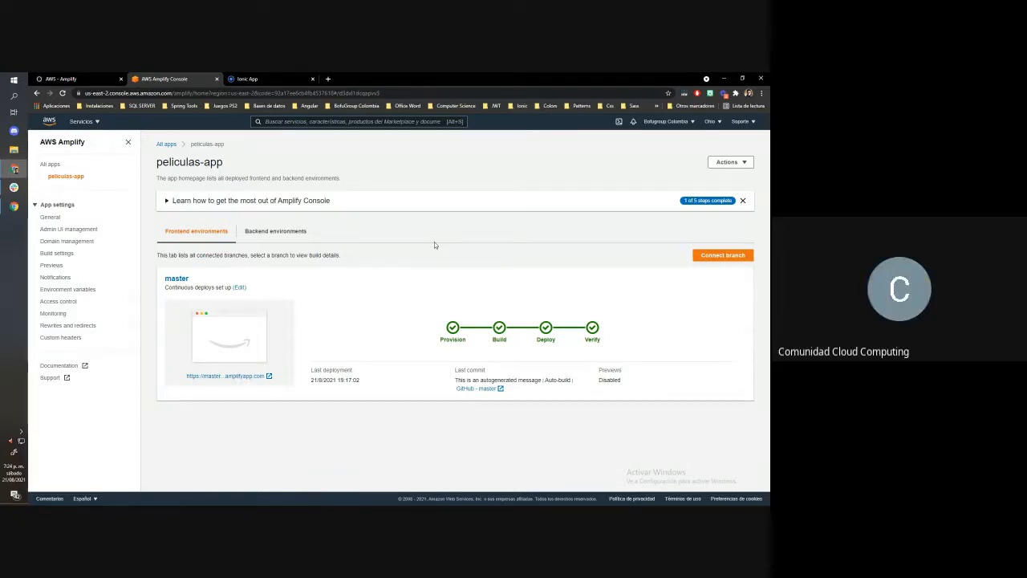
Open GitHub in a new browser tab and go to the peliculas-app repository from your own repositories
{"action": "left_click", "coordinate": [329, 77]}
{"action": "type", "text": "i"}
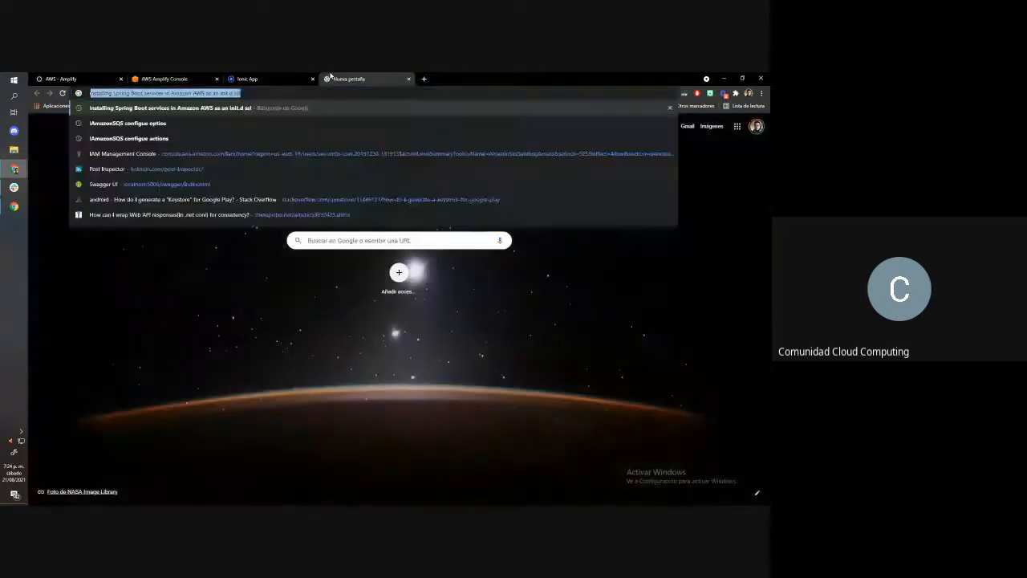
{"action": "key", "text": "BackSpace"}
{"action": "key", "text": "BackSpace"}
{"action": "type", "text": "git"}
{"action": "key", "text": "Return"}
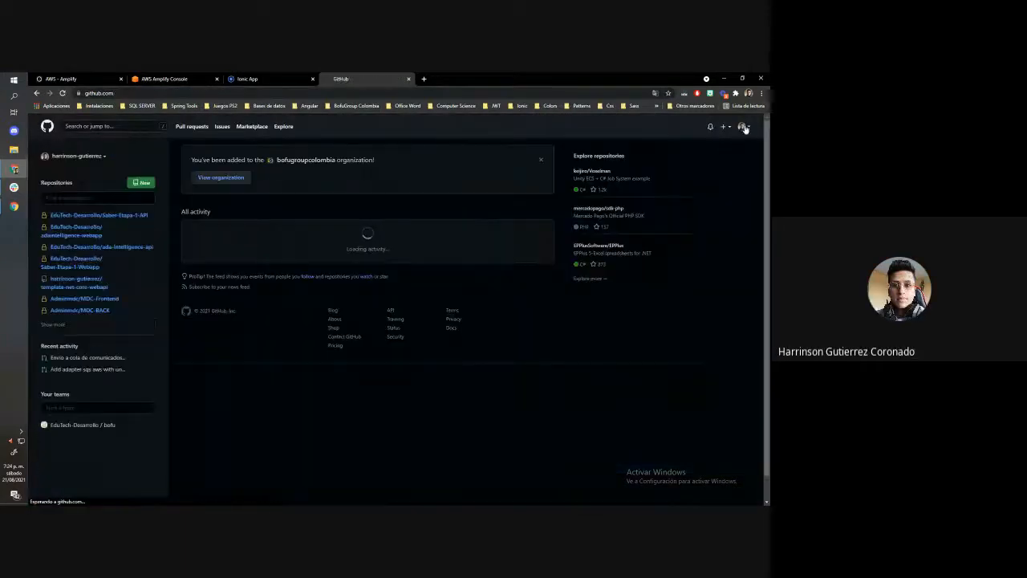
{"action": "left_click", "coordinate": [742, 126]}
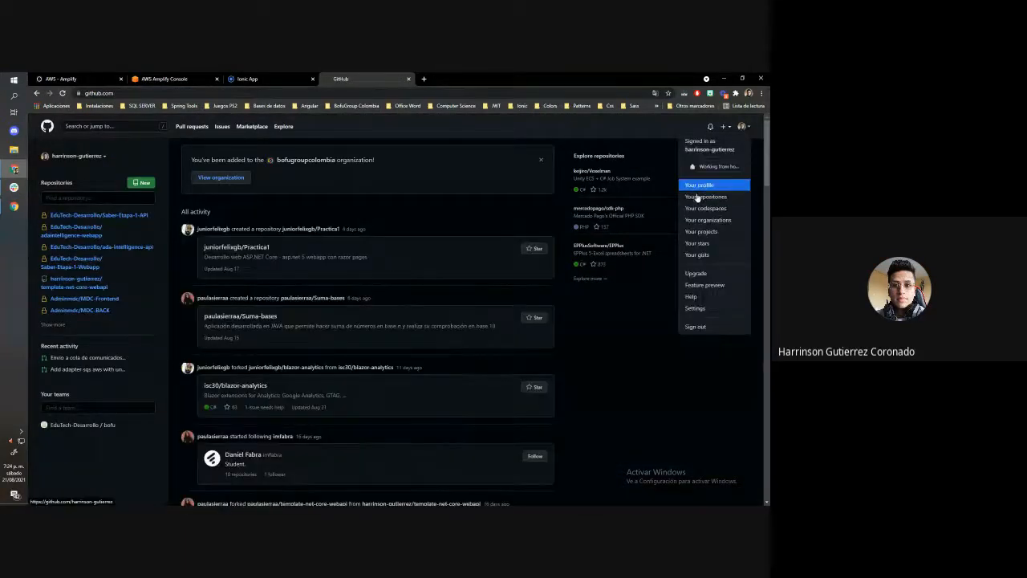
{"action": "left_click", "coordinate": [697, 197]}
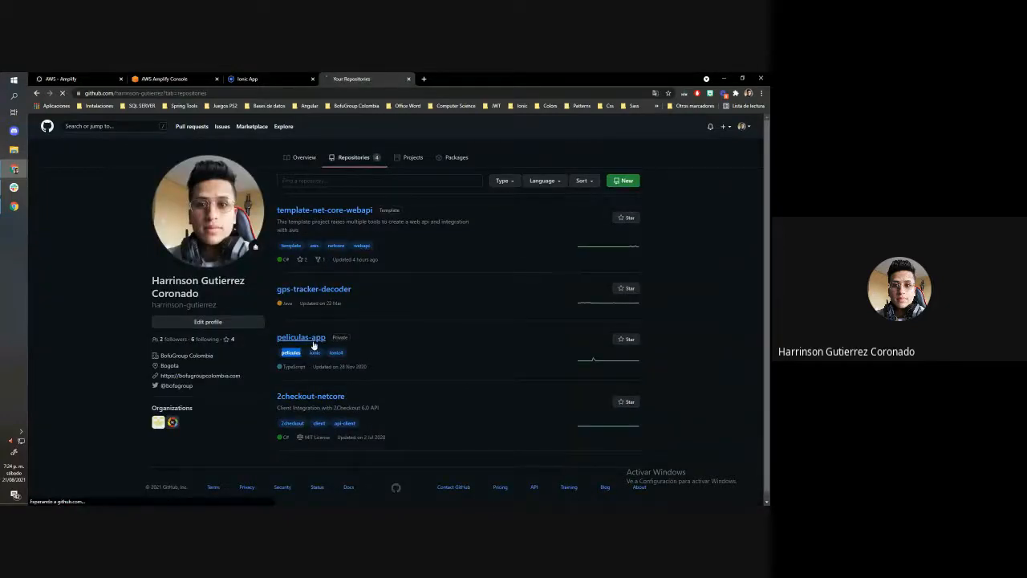
{"action": "left_click", "coordinate": [301, 338]}
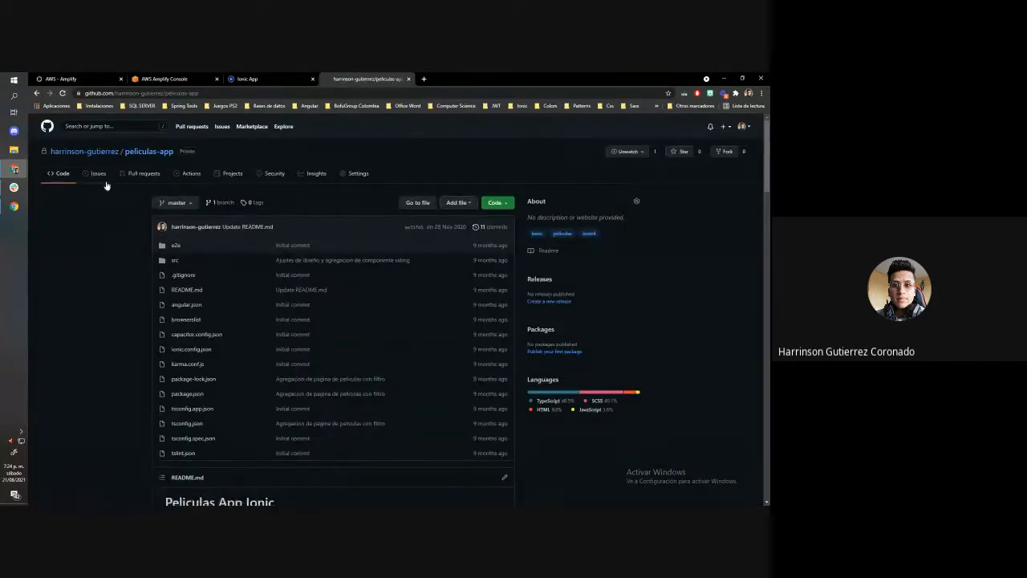
Check the repository's branch selector and code options, and open the overview of all its branches
{"action": "left_click", "coordinate": [172, 203]}
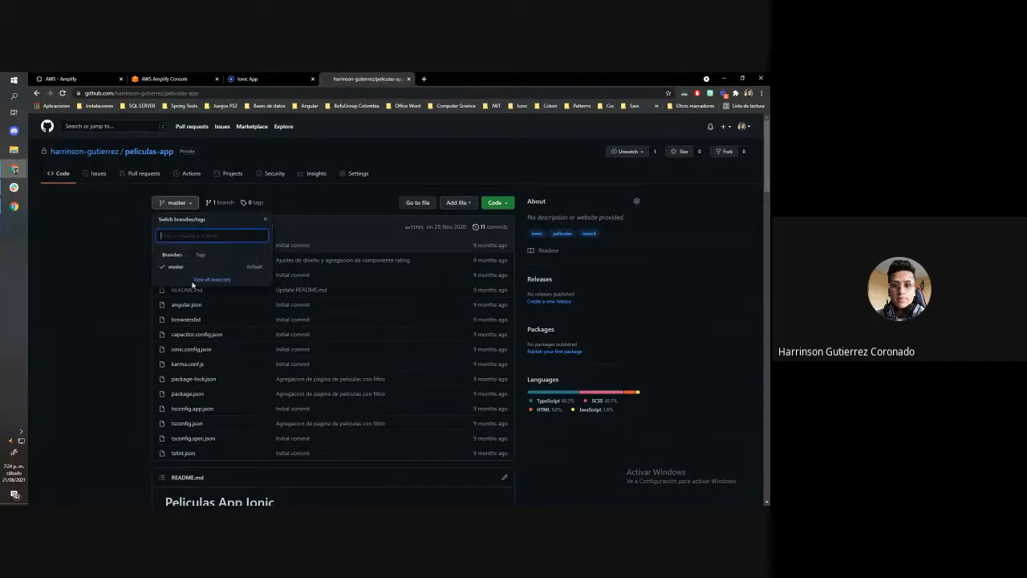
{"action": "left_click", "coordinate": [165, 203]}
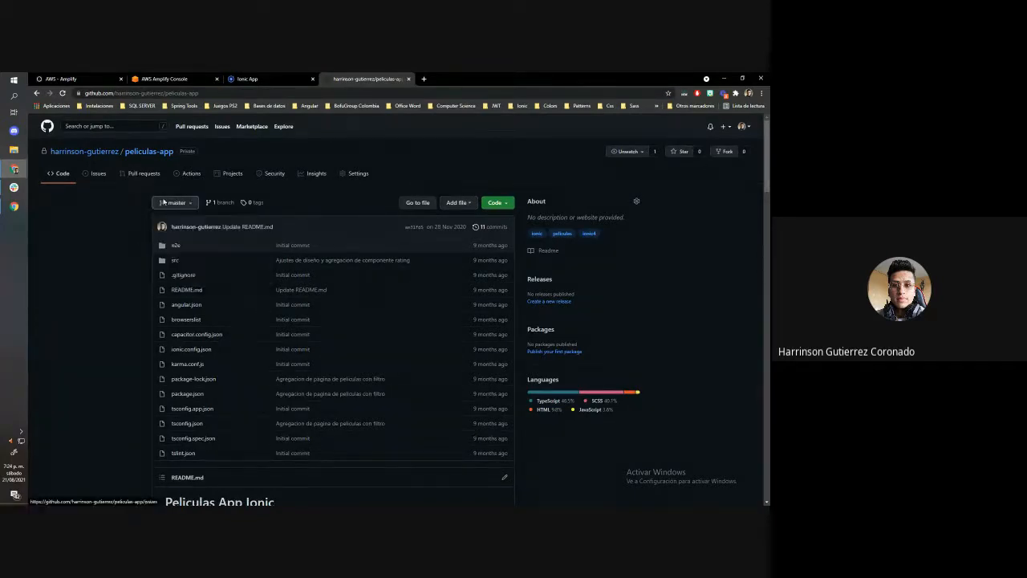
{"action": "left_click", "coordinate": [505, 204]}
{"action": "left_click", "coordinate": [507, 204]}
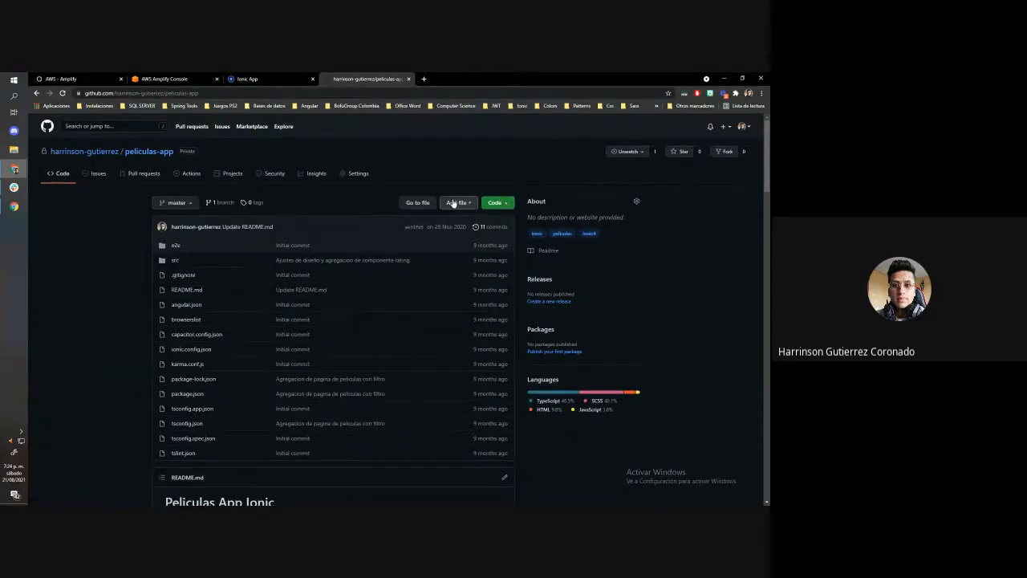
{"action": "left_click", "coordinate": [221, 202]}
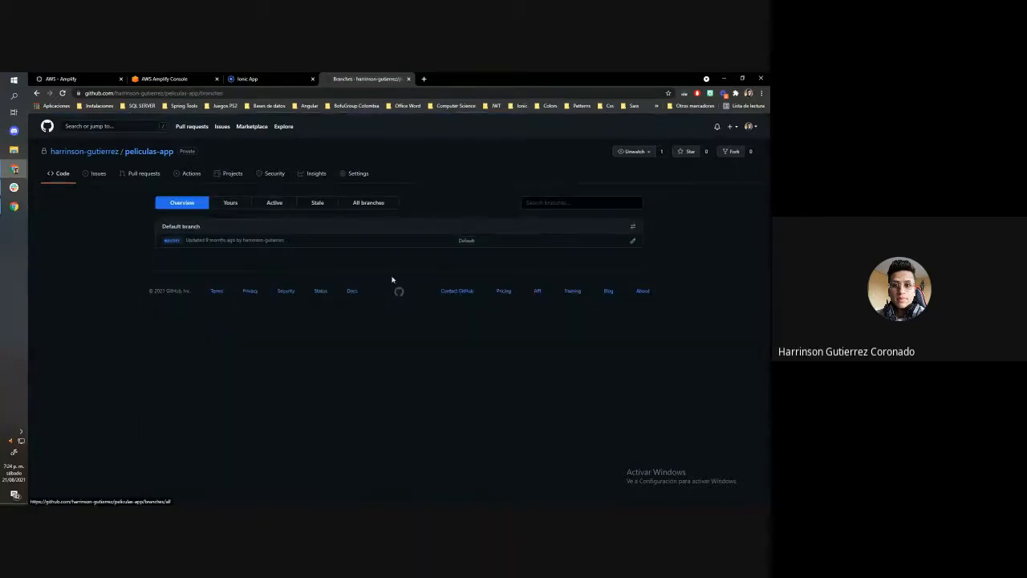
{"action": "left_click", "coordinate": [14, 81]}
{"action": "left_click", "coordinate": [26, 230]}
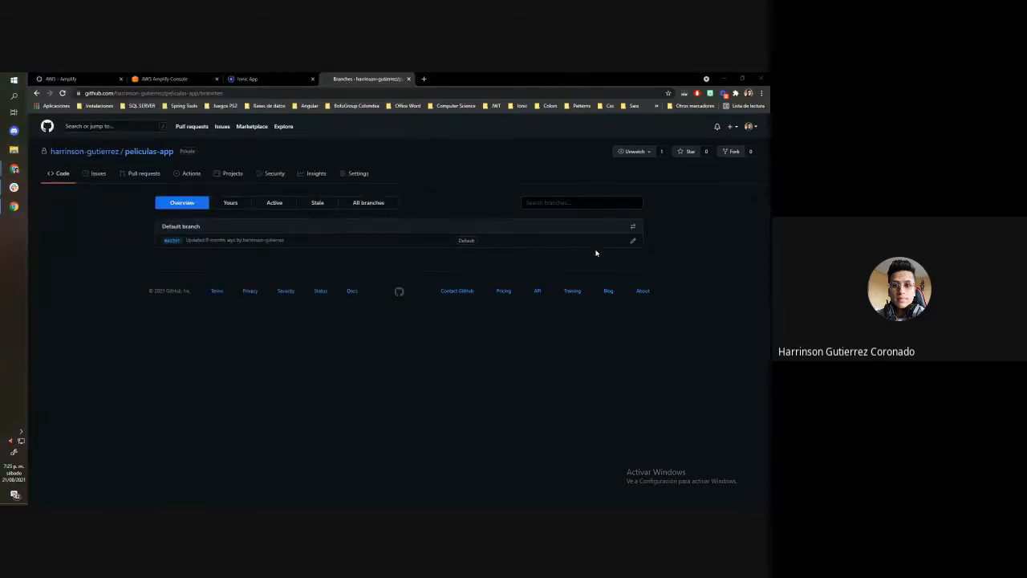
{"action": "left_click", "coordinate": [11, 79]}
{"action": "left_click", "coordinate": [326, 390]}
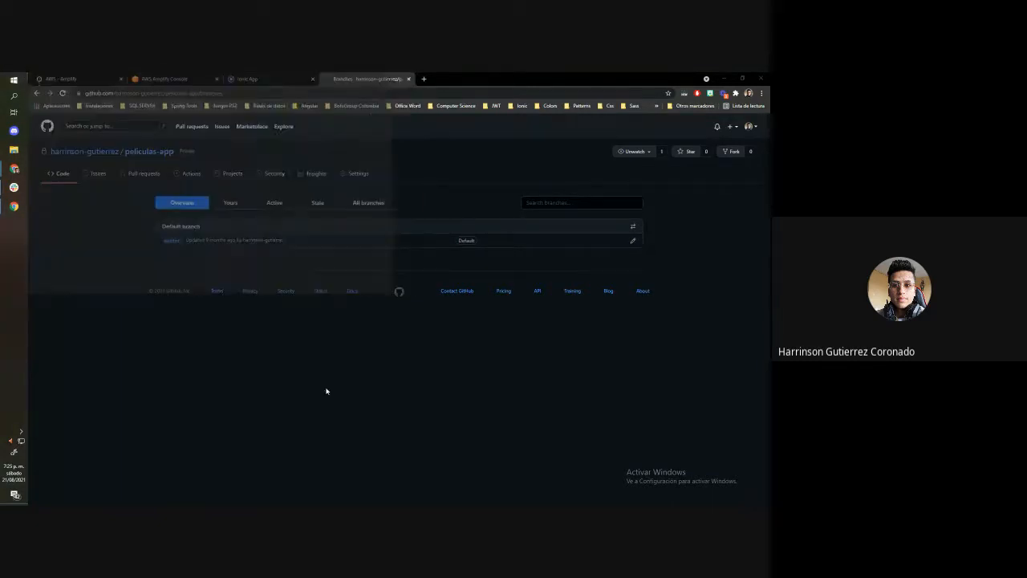
{"action": "left_click", "coordinate": [2, 77]}
{"action": "type", "text": "vi"}
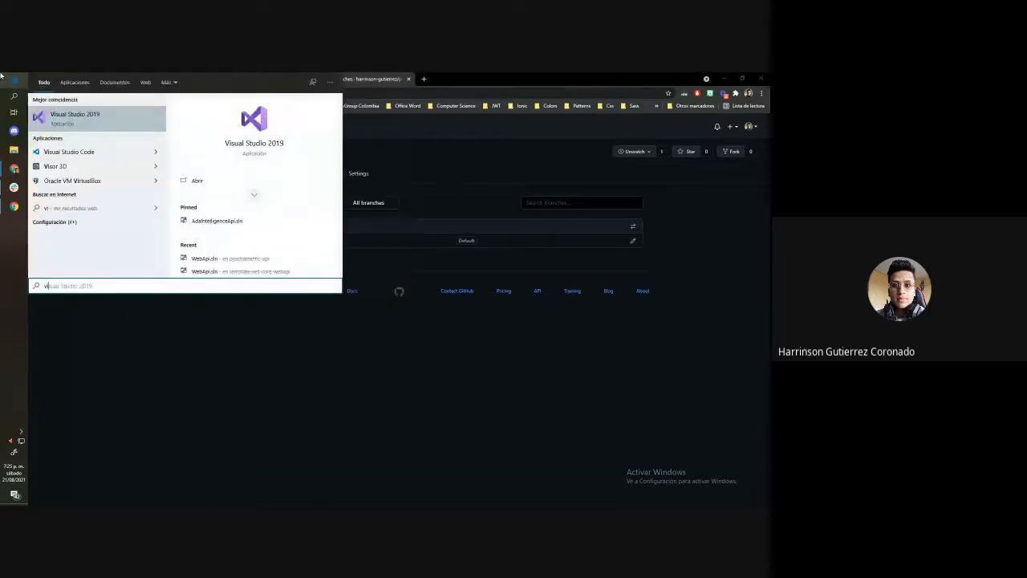
{"action": "left_click", "coordinate": [163, 153]}
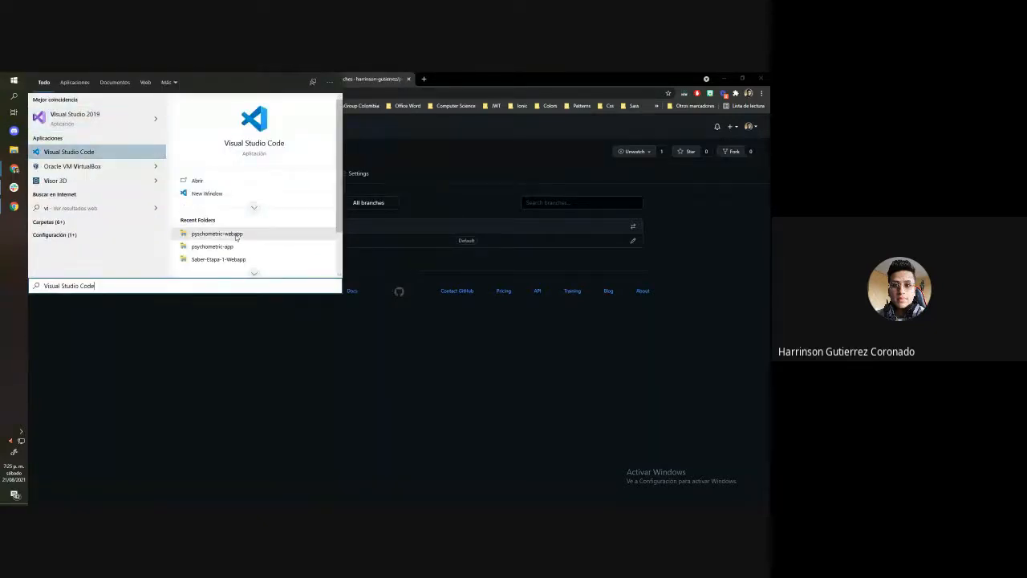
{"action": "left_click", "coordinate": [438, 365]}
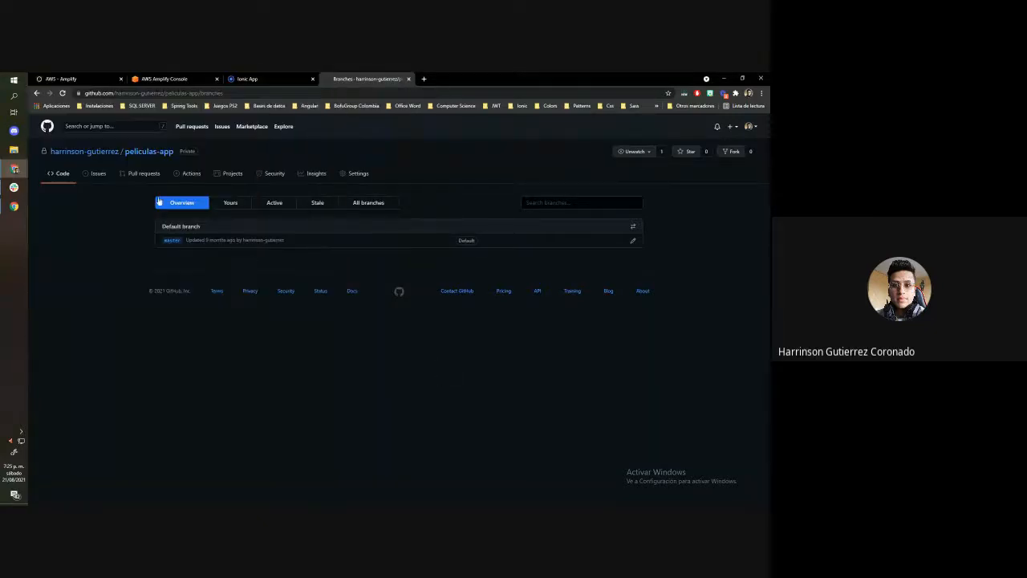
Launch GitHub Desktop and move its window to the other monitor
{"action": "left_click", "coordinate": [1, 76]}
{"action": "type", "text": "git"}
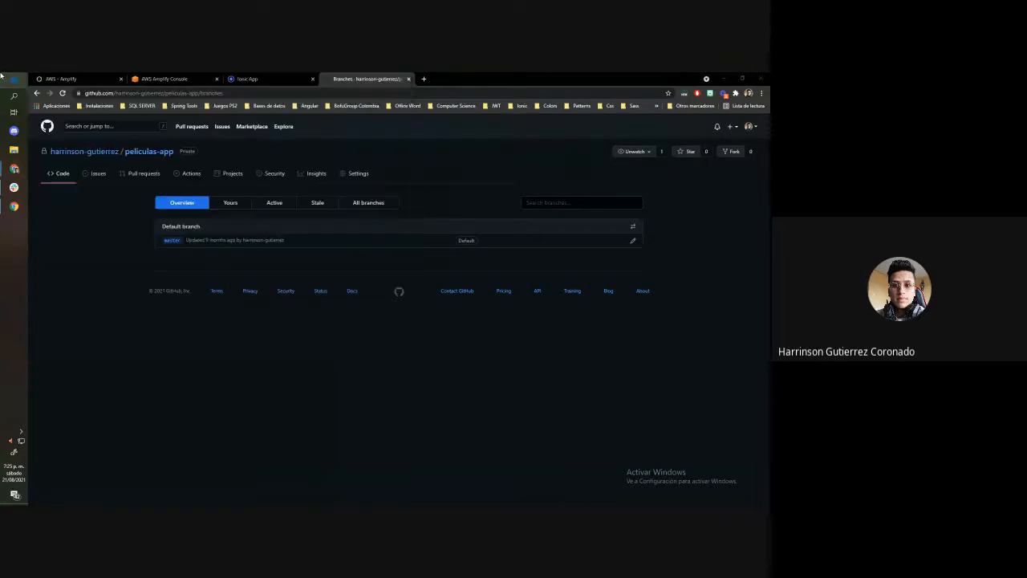
{"action": "left_click", "coordinate": [73, 114]}
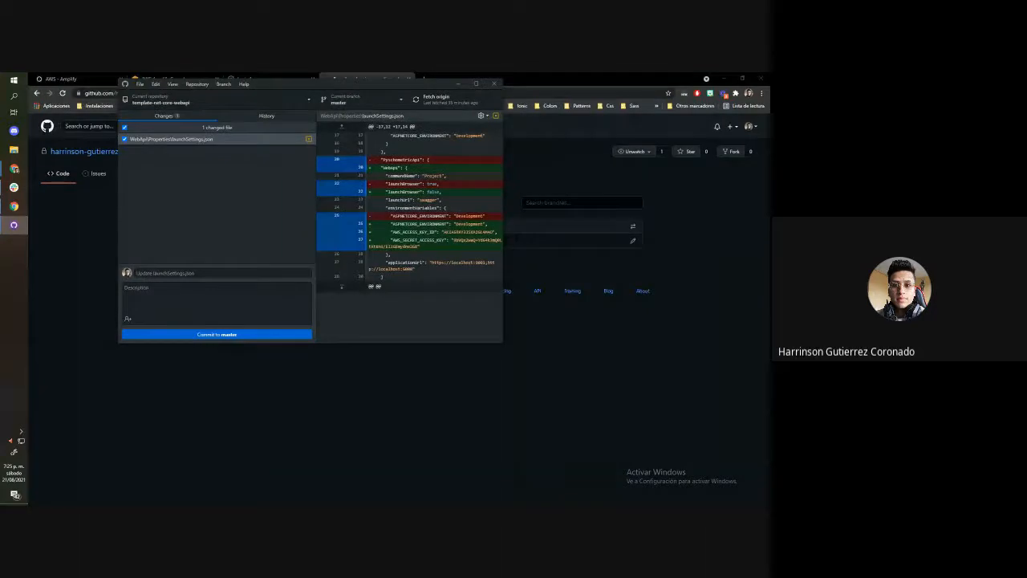
{"action": "left_click_drag", "start_coordinate": [348, 86], "coordinate": [768, 88]}
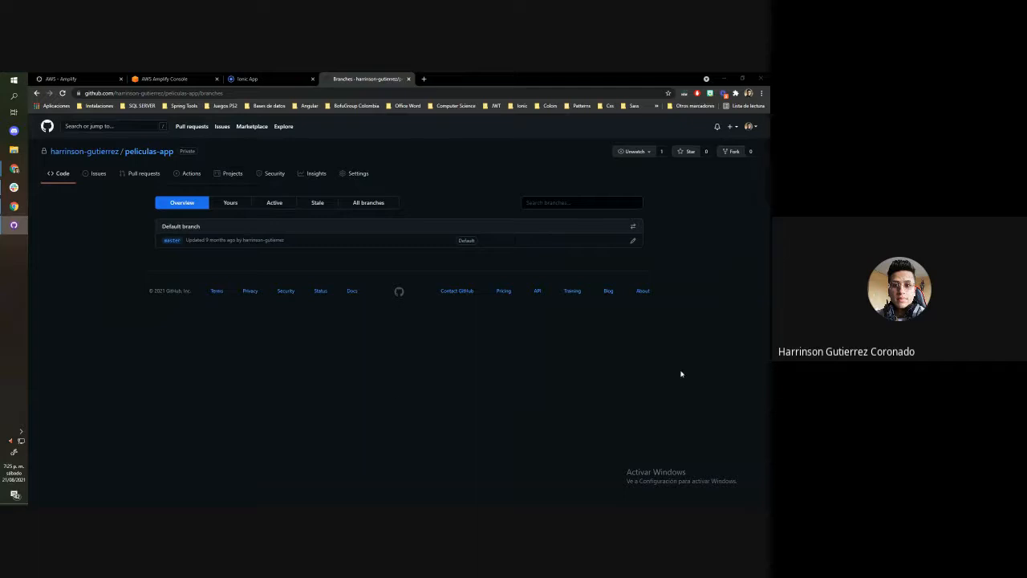
Return to the peliculas-app repository's code page and look at its GitHub CLI and HTTPS clone options
{"action": "left_click", "coordinate": [63, 172]}
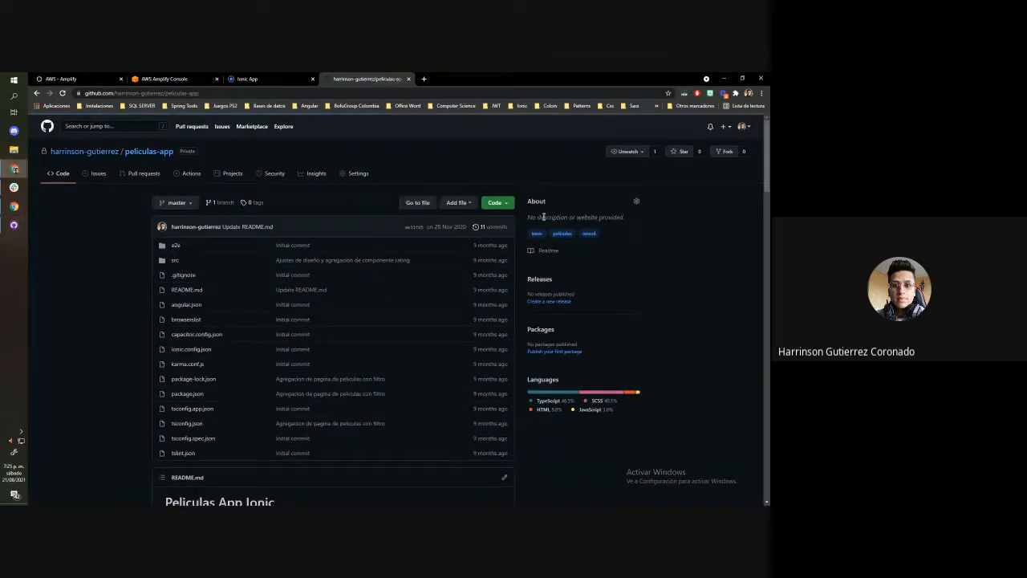
{"action": "left_click", "coordinate": [497, 203]}
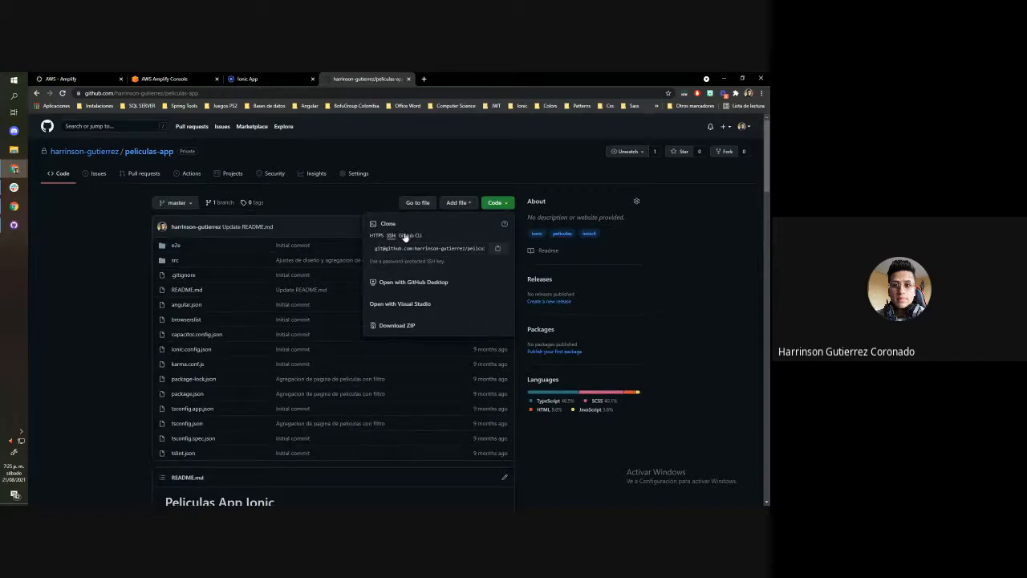
{"action": "left_click", "coordinate": [410, 235]}
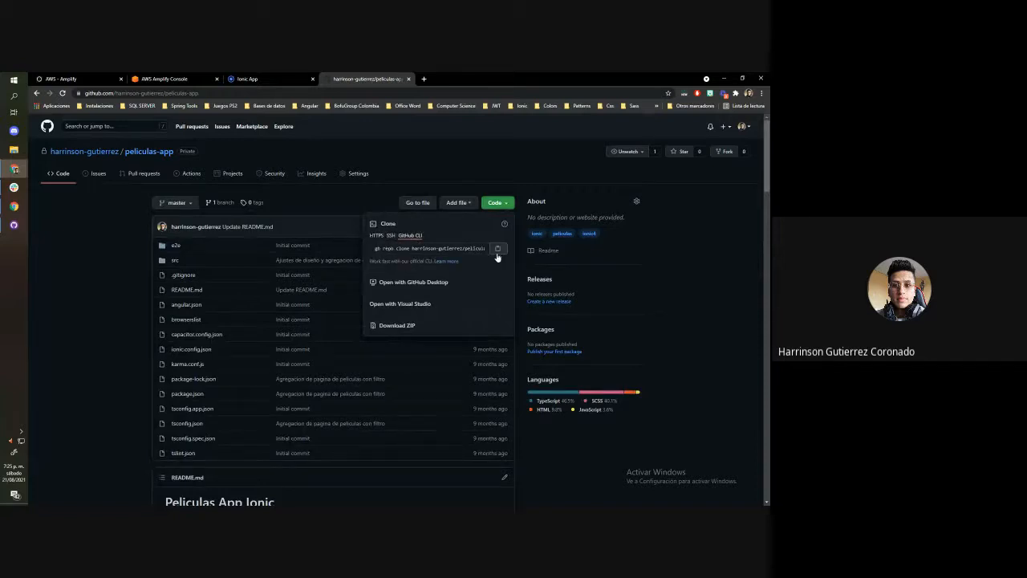
{"action": "left_click", "coordinate": [376, 235]}
{"action": "left_click", "coordinate": [453, 250]}
Switch to GitHub Desktop, bring its window onto this monitor, and open the peliculas-app repository in Visual Studio Code, leaving the editor minimized
{"action": "left_click", "coordinate": [13, 225]}
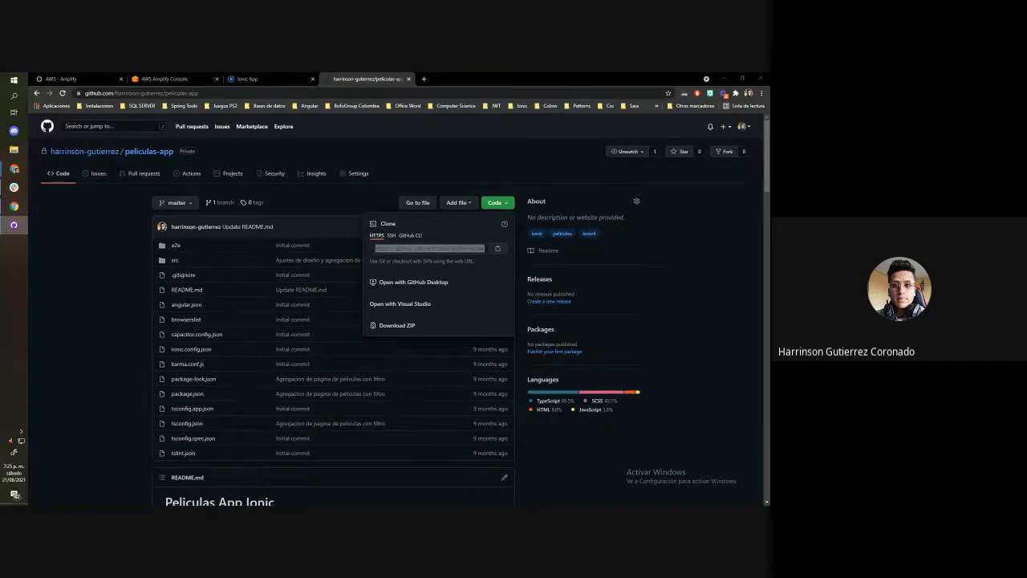
{"action": "left_click_drag", "start_coordinate": [768, 78], "coordinate": [339, 77]}
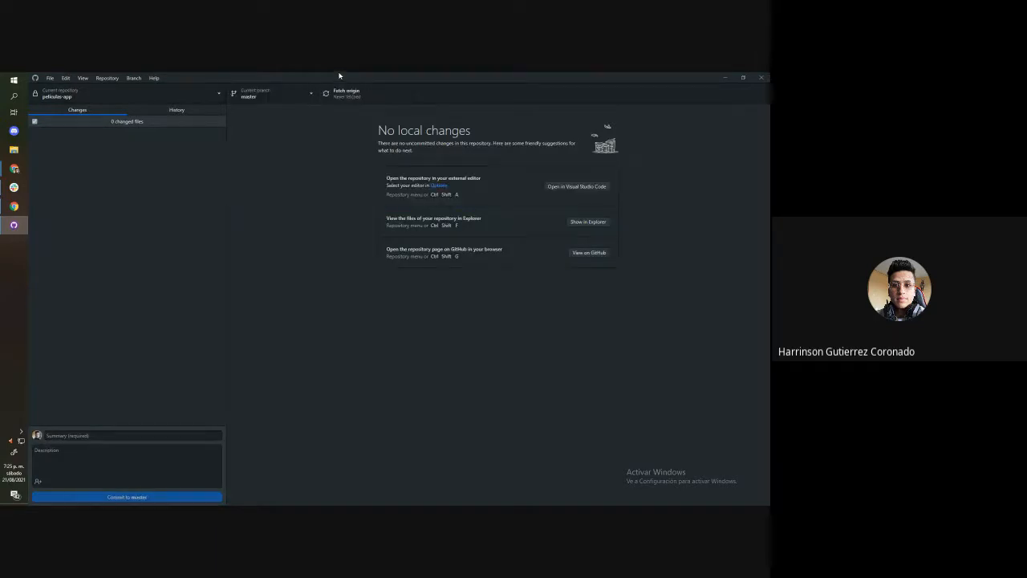
{"action": "left_click", "coordinate": [58, 95]}
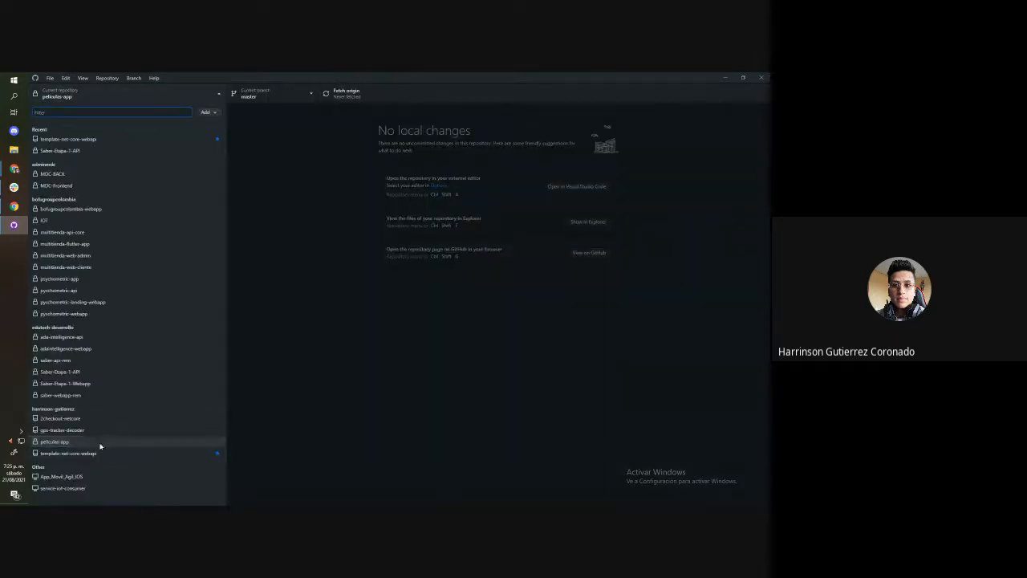
{"action": "right_click", "coordinate": [100, 442]}
{"action": "left_click", "coordinate": [149, 420]}
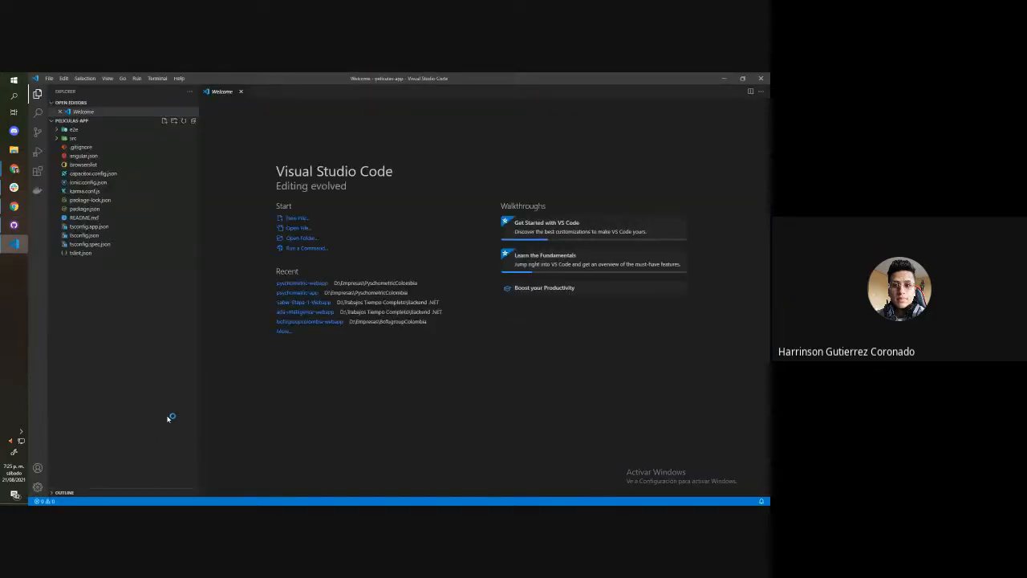
{"action": "left_click", "coordinate": [724, 78]}
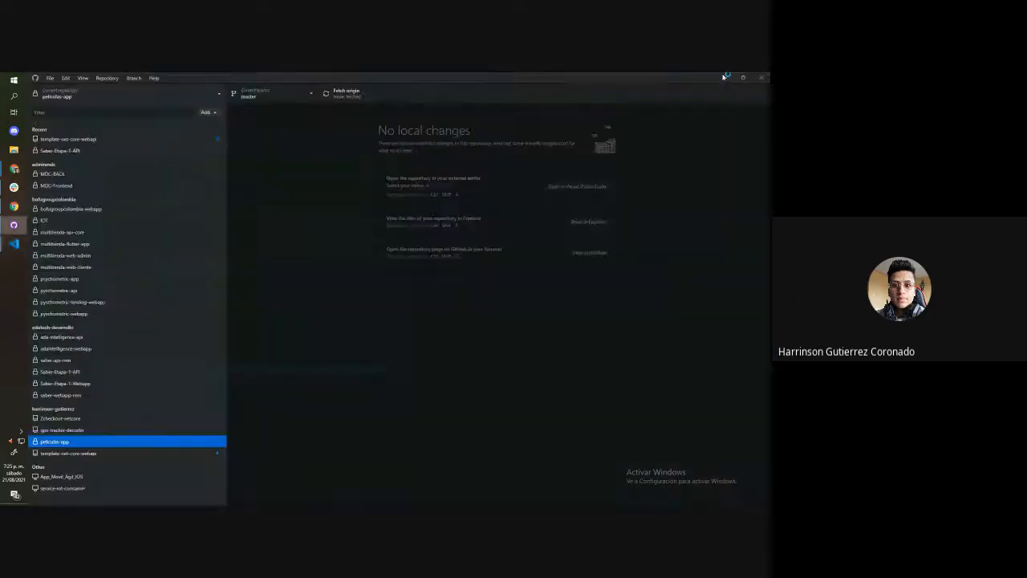
Create a branch named desarrollo from master in the peliculas-app repository and publish it to GitHub
{"action": "left_click", "coordinate": [99, 442]}
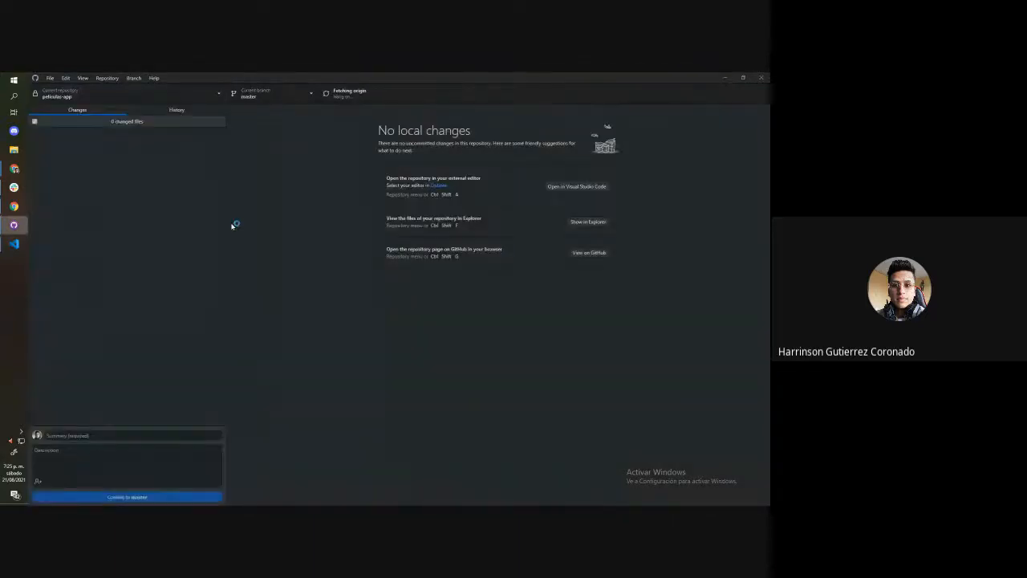
{"action": "left_click", "coordinate": [134, 78]}
{"action": "left_click", "coordinate": [147, 88]}
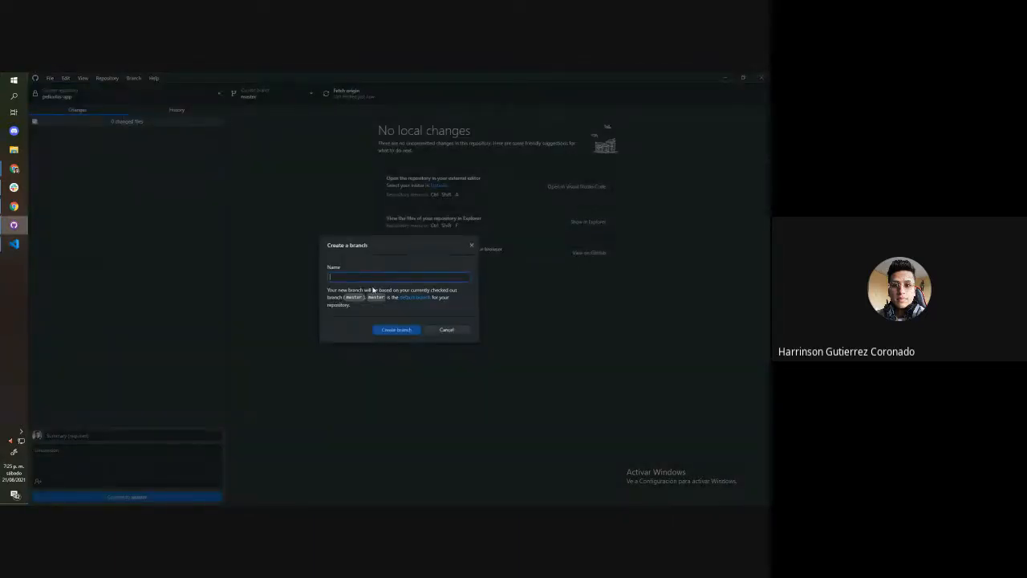
{"action": "type", "text": "desarrollo"}
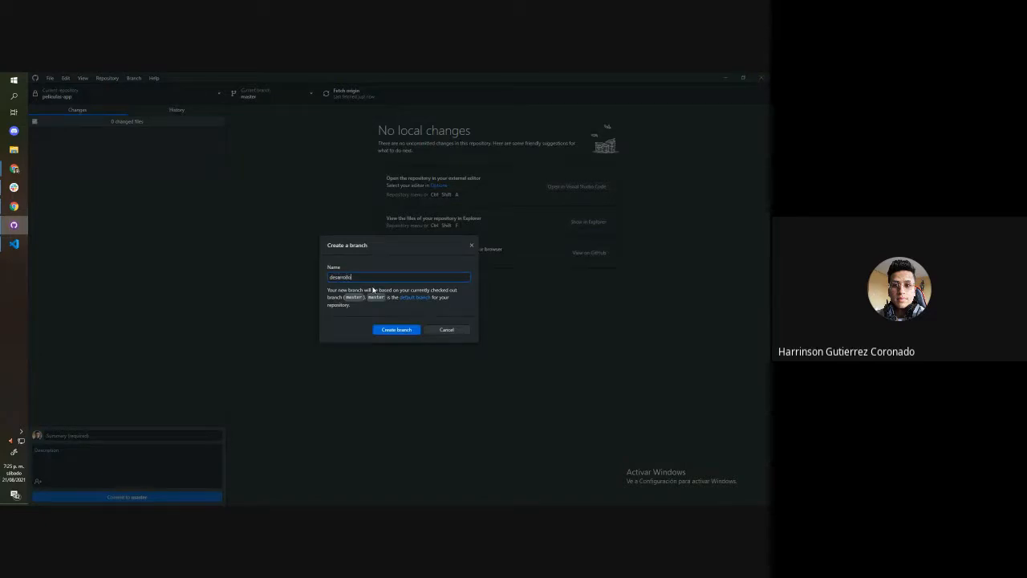
{"action": "left_click", "coordinate": [393, 329]}
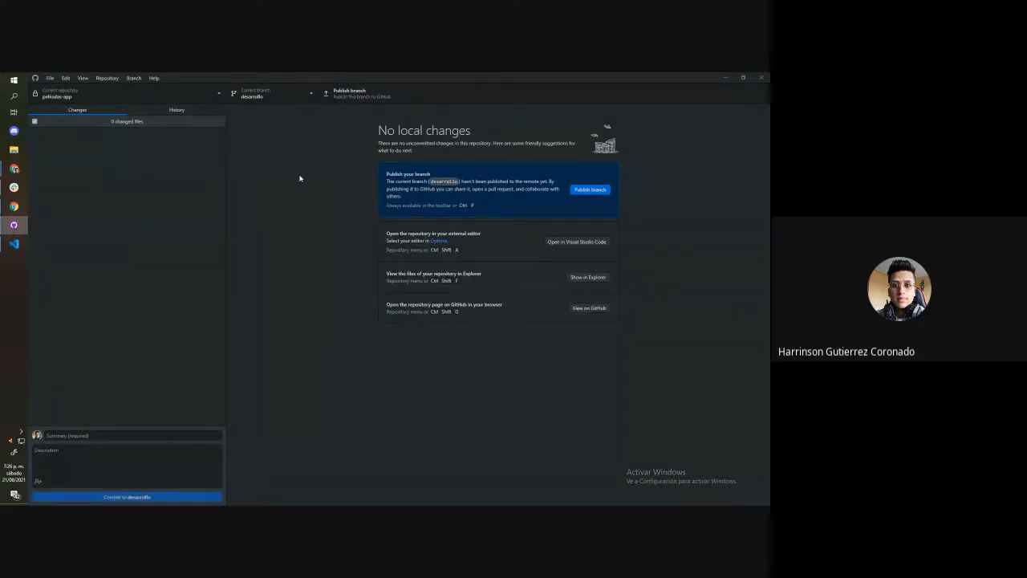
{"action": "left_click", "coordinate": [374, 91]}
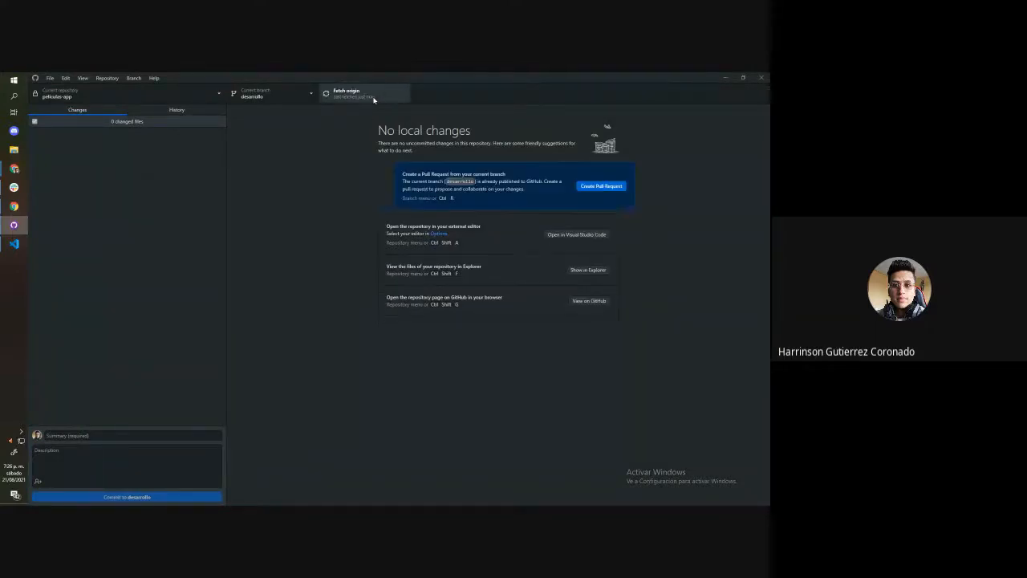
Minimize GitHub Desktop, reload the peliculas-app page on GitHub in the browser, and open its branches overview
{"action": "left_click", "coordinate": [738, 77]}
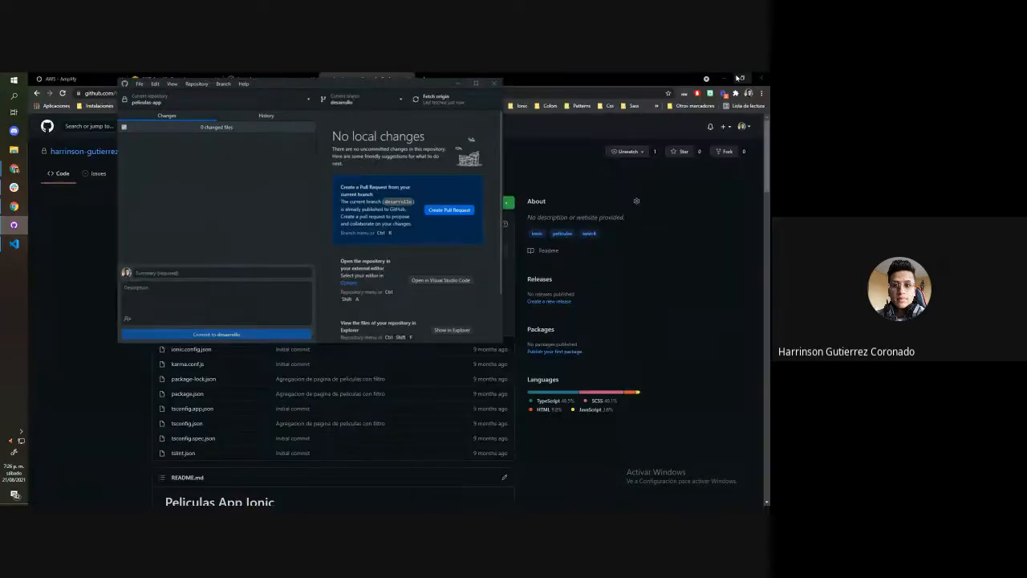
{"action": "left_click", "coordinate": [457, 84]}
{"action": "left_click", "coordinate": [227, 210]}
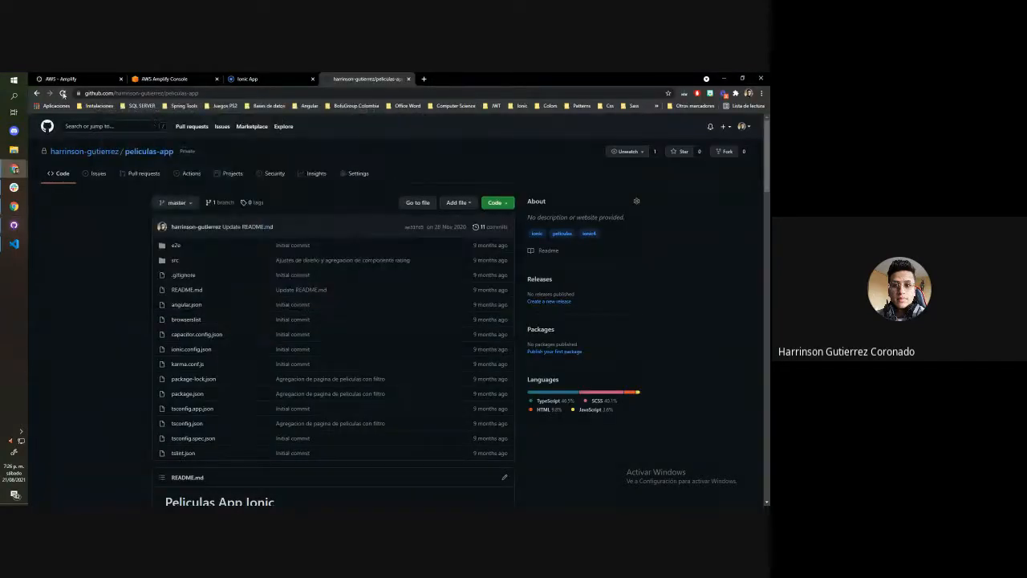
{"action": "left_click", "coordinate": [62, 93]}
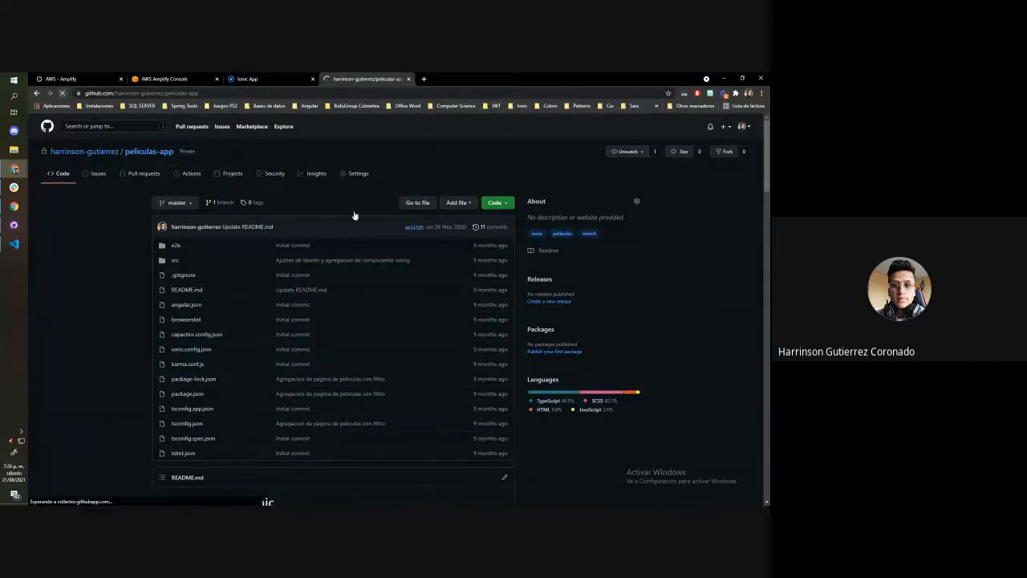
{"action": "left_click", "coordinate": [225, 203]}
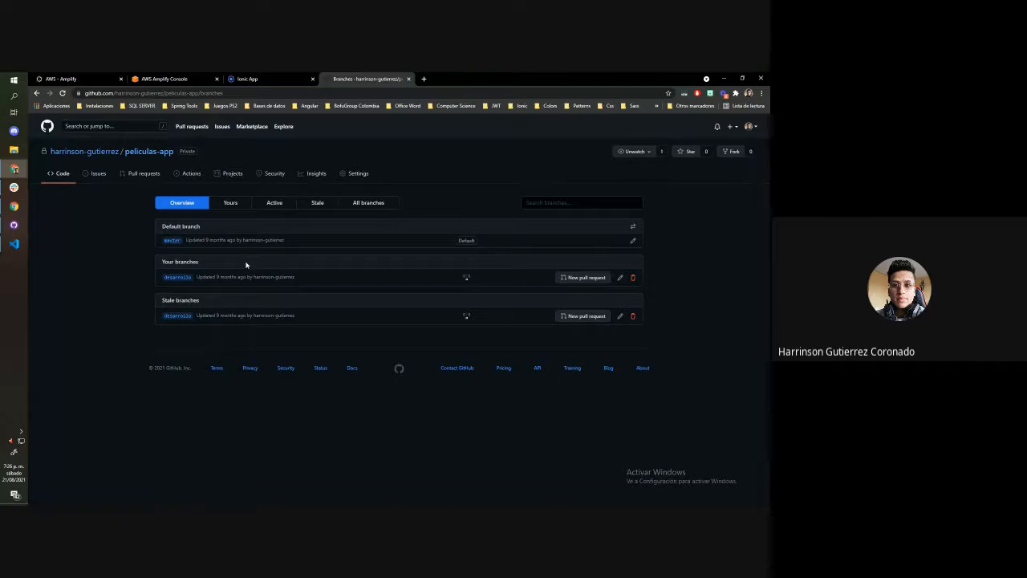
In the Amplify console, connect the desarrollo branch to peliculas-app and confirm its deployment
{"action": "left_click", "coordinate": [178, 78]}
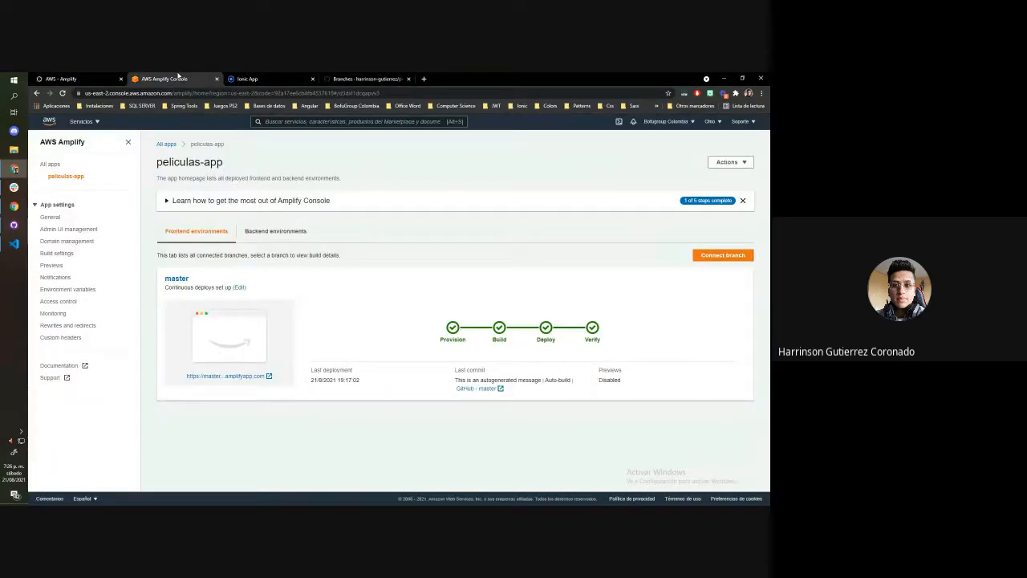
{"action": "left_click", "coordinate": [711, 256]}
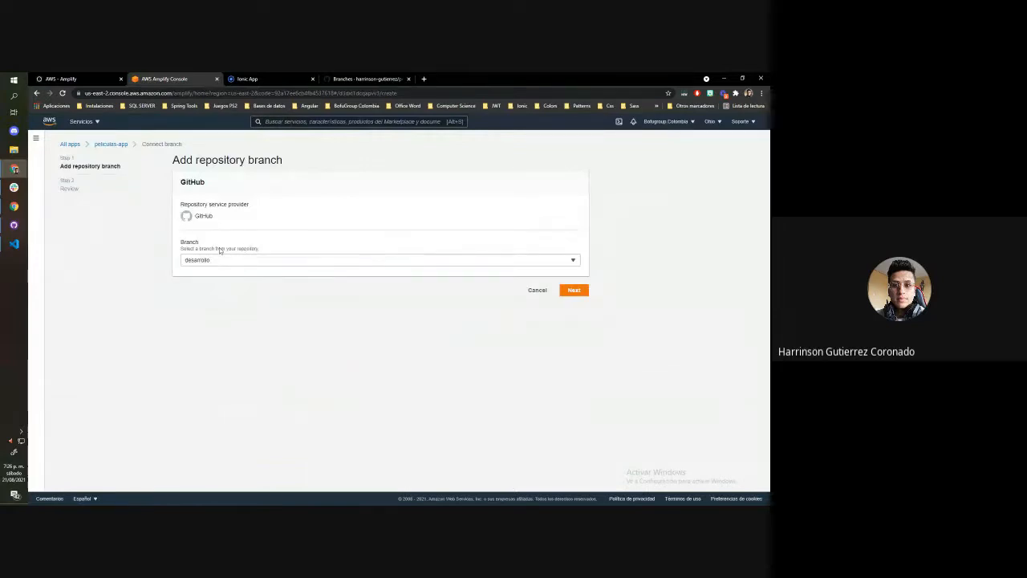
{"action": "left_click", "coordinate": [256, 261]}
{"action": "left_click", "coordinate": [194, 320]}
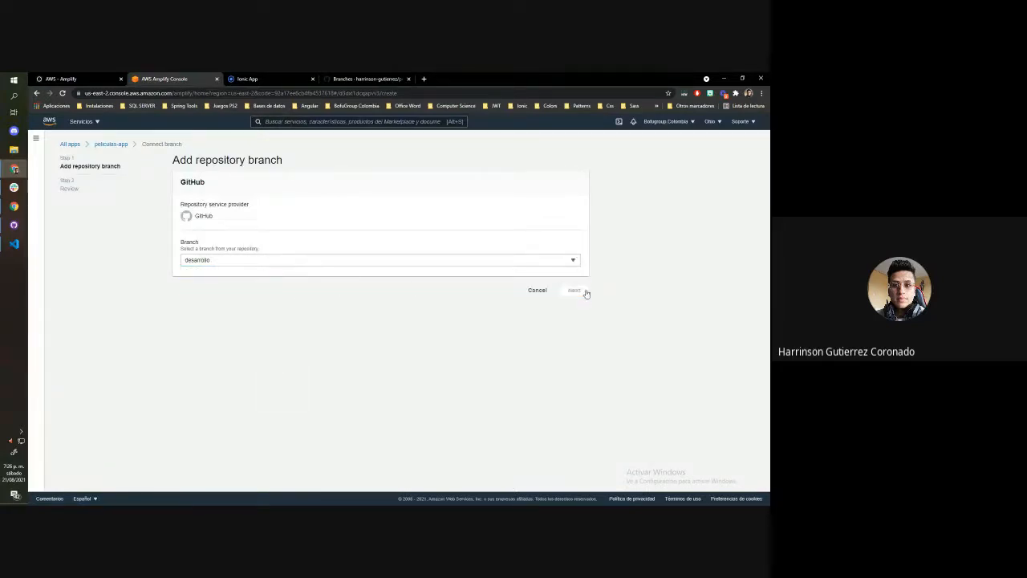
{"action": "left_click", "coordinate": [582, 291]}
{"action": "left_click", "coordinate": [571, 293]}
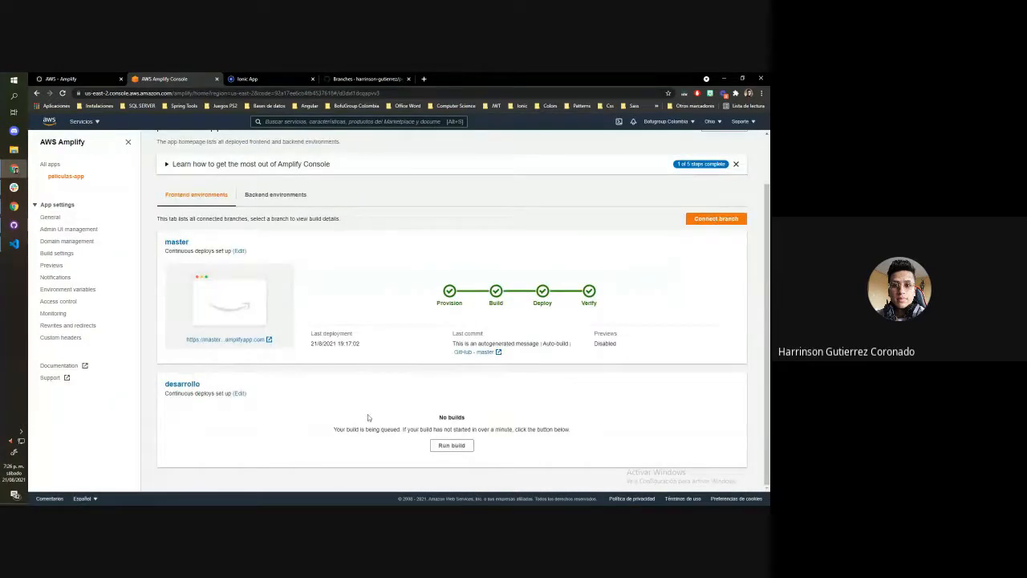
Reload the peliculas-app page and check the deployment stages of the desarrollo and master environments
{"action": "left_click", "coordinate": [62, 93]}
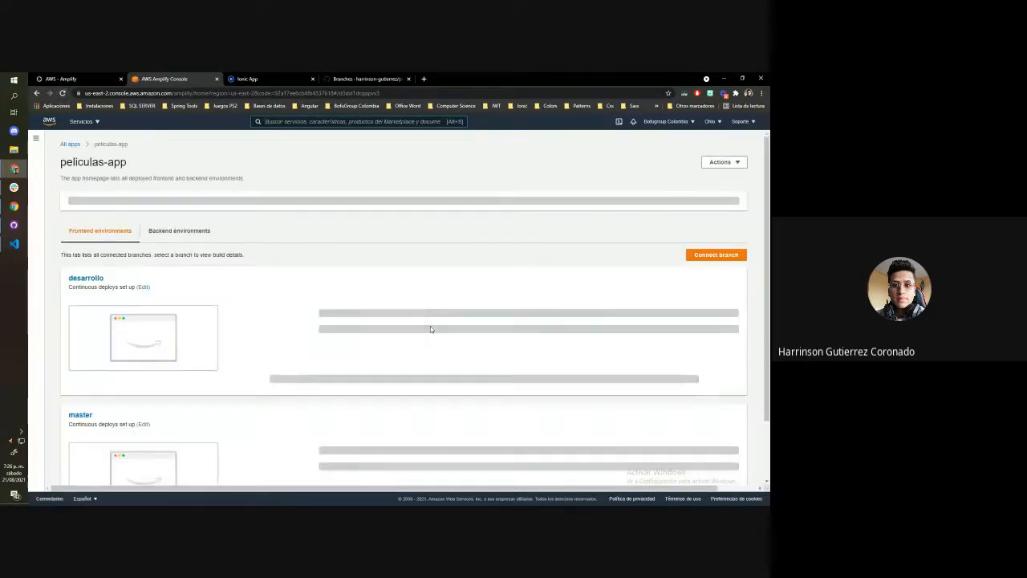
{"action": "scroll", "coordinate": [430, 326], "scroll_direction": "down", "scroll_amount": 2}
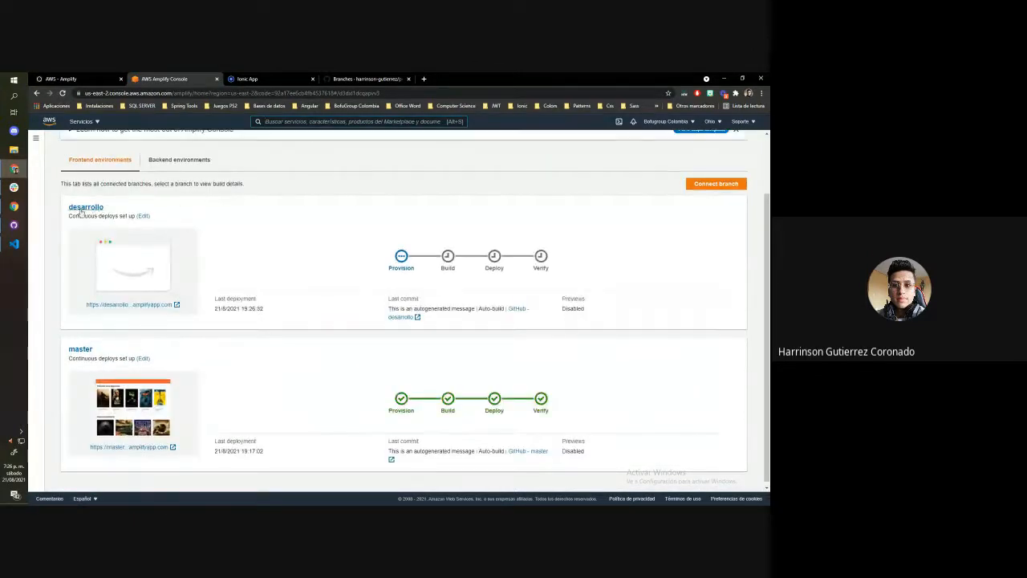
{"action": "right_click", "coordinate": [359, 217]}
{"action": "left_click", "coordinate": [370, 202]}
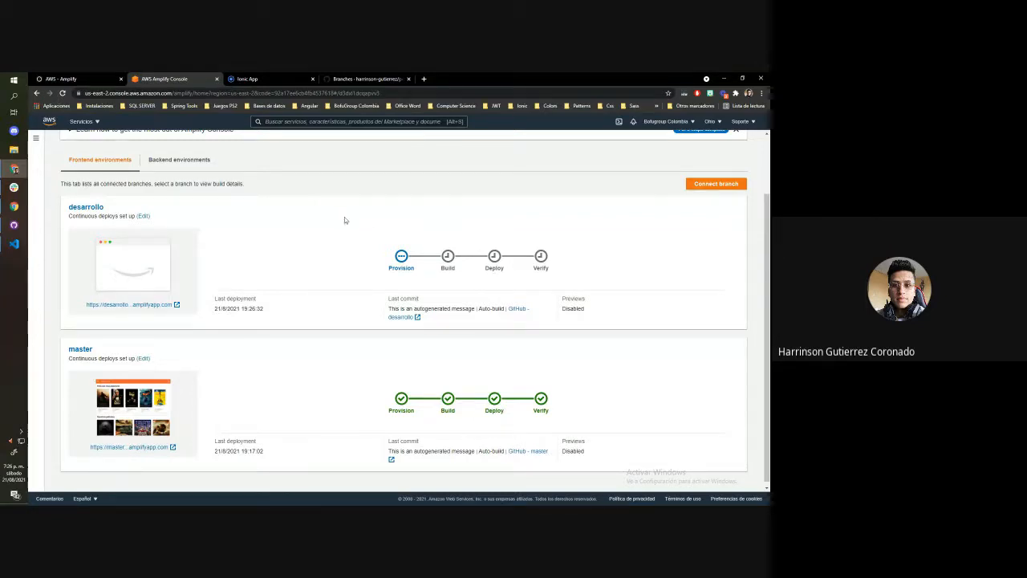
{"action": "scroll", "coordinate": [367, 226], "scroll_direction": "down", "scroll_amount": 1}
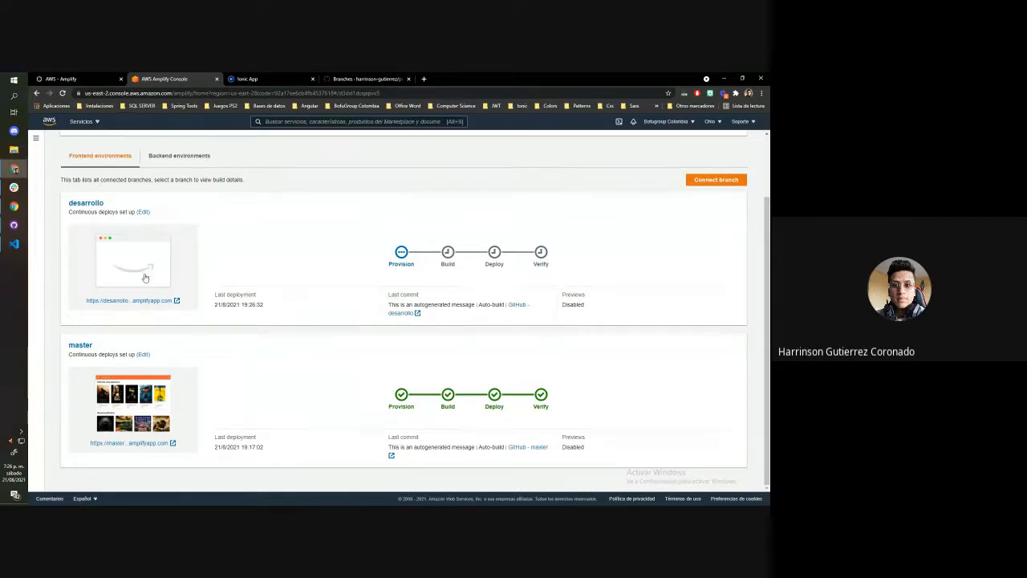
Open the desarrollo environment's site, examine the branch prefix and full address of its URL, and close the tab
{"action": "left_click", "coordinate": [126, 302]}
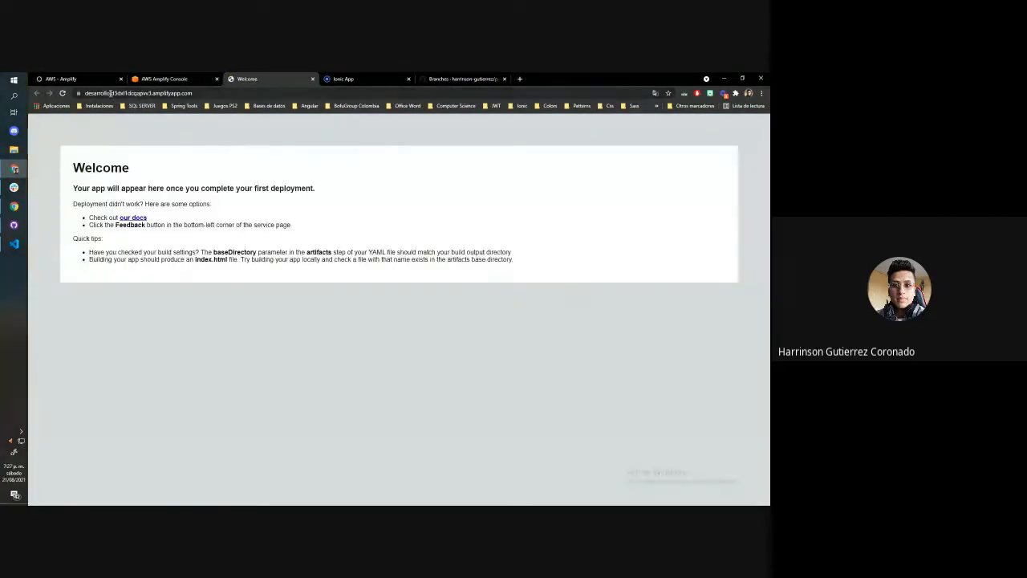
{"action": "left_click_drag", "start_coordinate": [110, 94], "coordinate": [75, 93]}
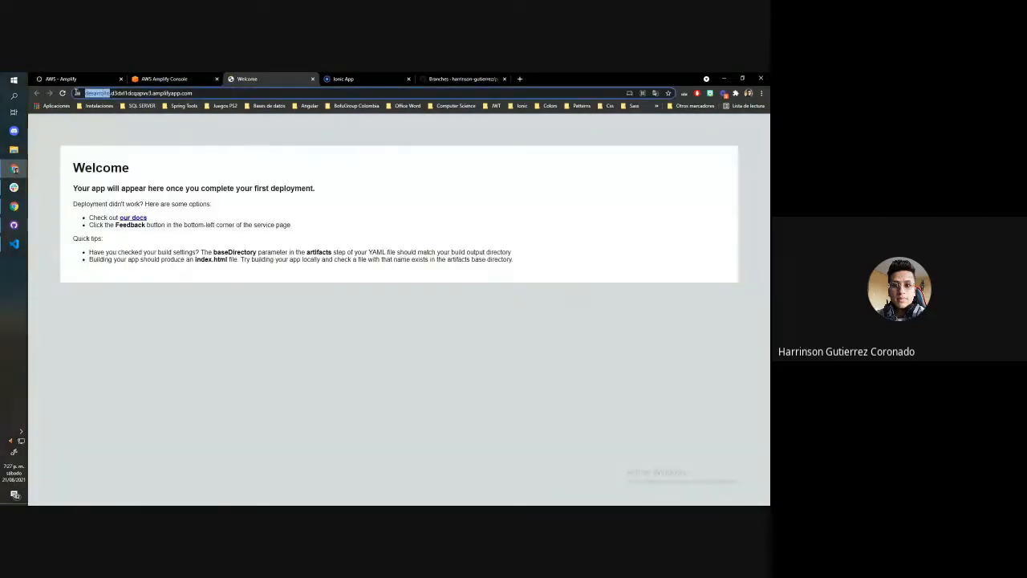
{"action": "left_click", "coordinate": [160, 94]}
{"action": "left_click_drag", "start_coordinate": [258, 94], "coordinate": [74, 92]}
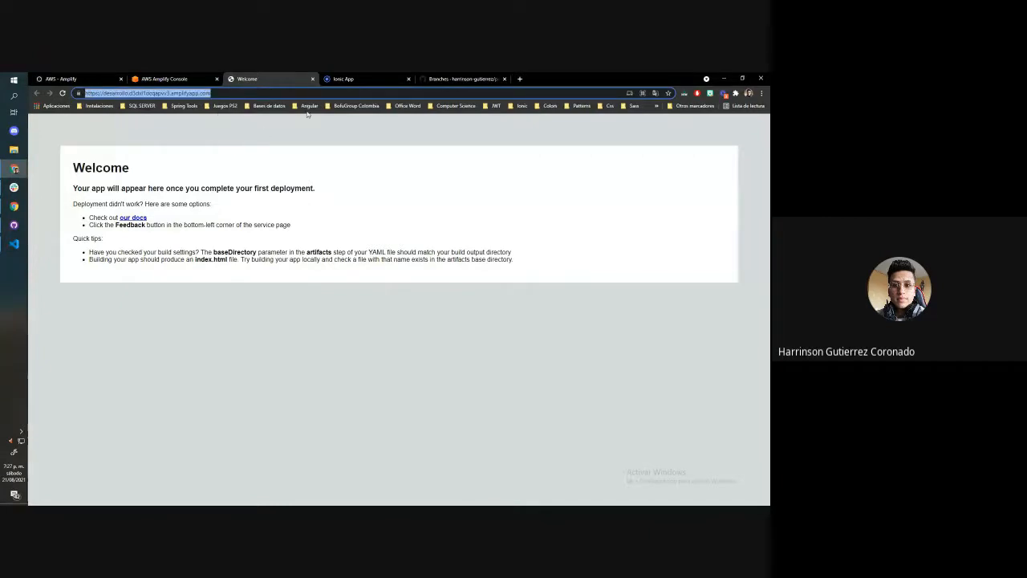
{"action": "left_click", "coordinate": [312, 79]}
Review the build progress of the connected branches and expand the Amplify side navigation
{"action": "scroll", "coordinate": [332, 240], "scroll_direction": "up", "scroll_amount": 2}
{"action": "scroll", "coordinate": [332, 243], "scroll_direction": "down", "scroll_amount": 1}
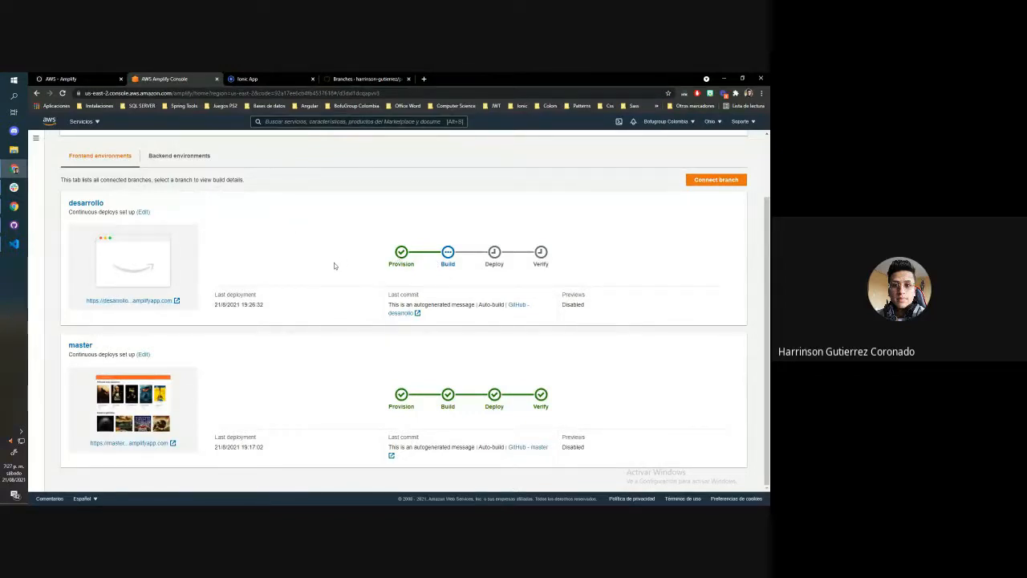
{"action": "scroll", "coordinate": [335, 264], "scroll_direction": "up", "scroll_amount": 2}
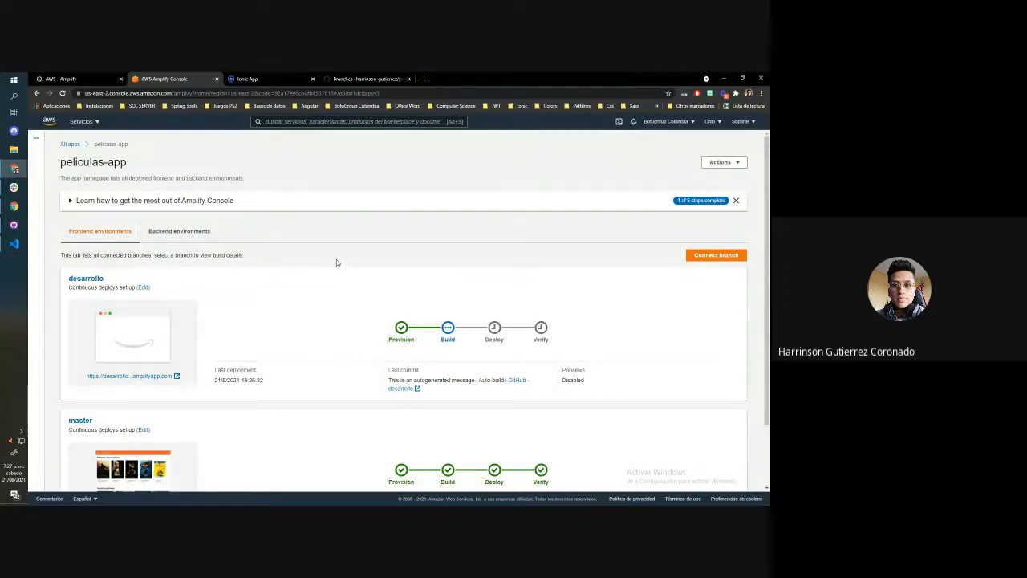
{"action": "scroll", "coordinate": [336, 263], "scroll_direction": "down", "scroll_amount": 2}
{"action": "scroll", "coordinate": [361, 281], "scroll_direction": "up", "scroll_amount": 2}
{"action": "left_click", "coordinate": [36, 139]}
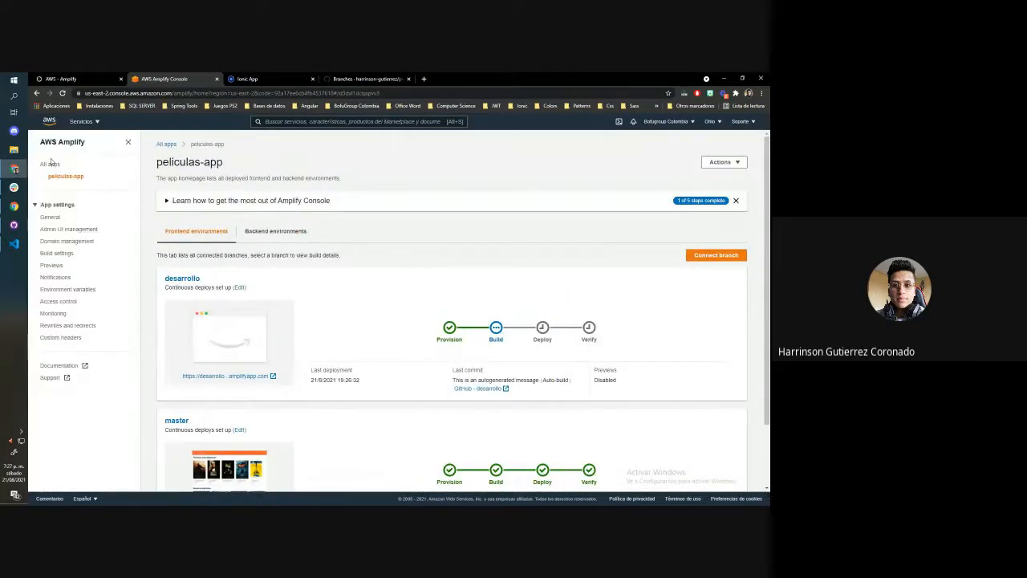
{"action": "scroll", "coordinate": [403, 221], "scroll_direction": "down", "scroll_amount": 2}
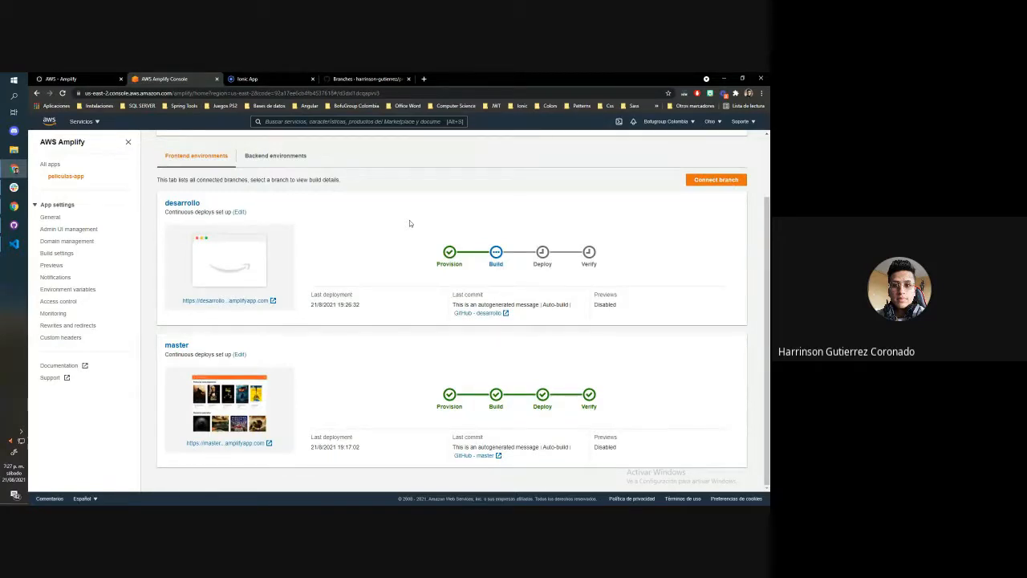
Visit the desarrollo site again to check its URL, and return to the Amplify console by closing it
{"action": "left_click", "coordinate": [241, 300]}
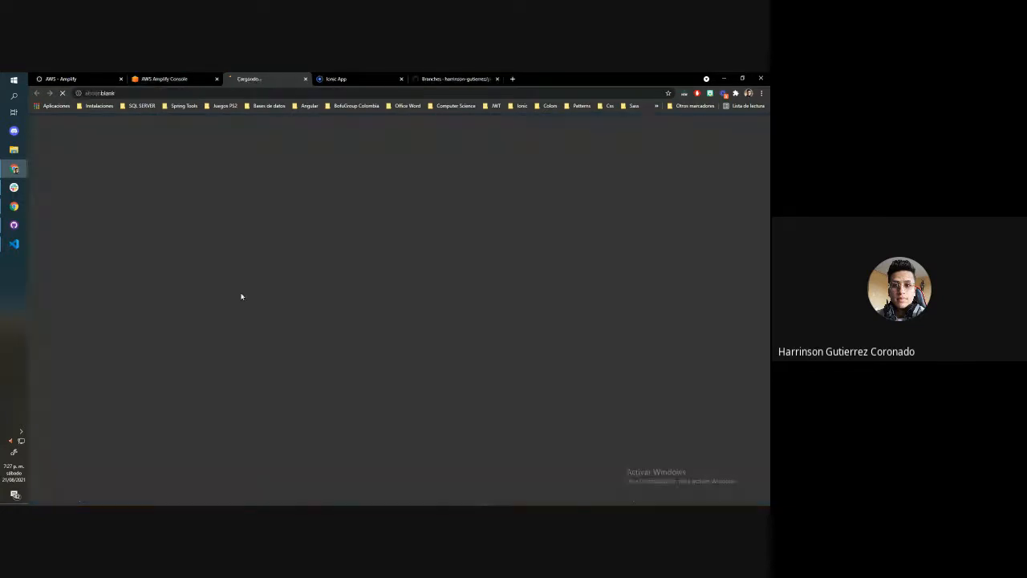
{"action": "left_click", "coordinate": [183, 93]}
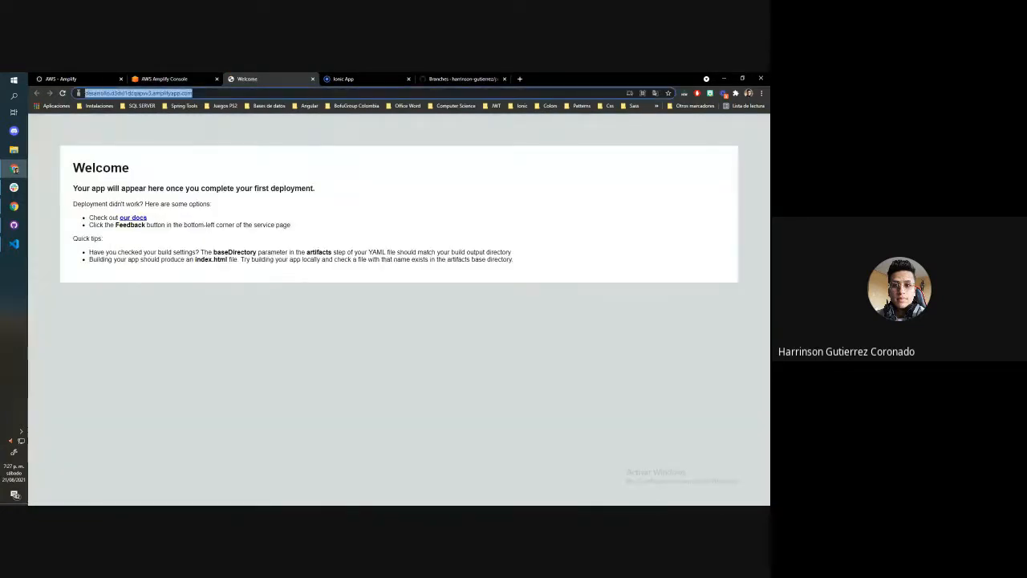
{"action": "left_click", "coordinate": [313, 79]}
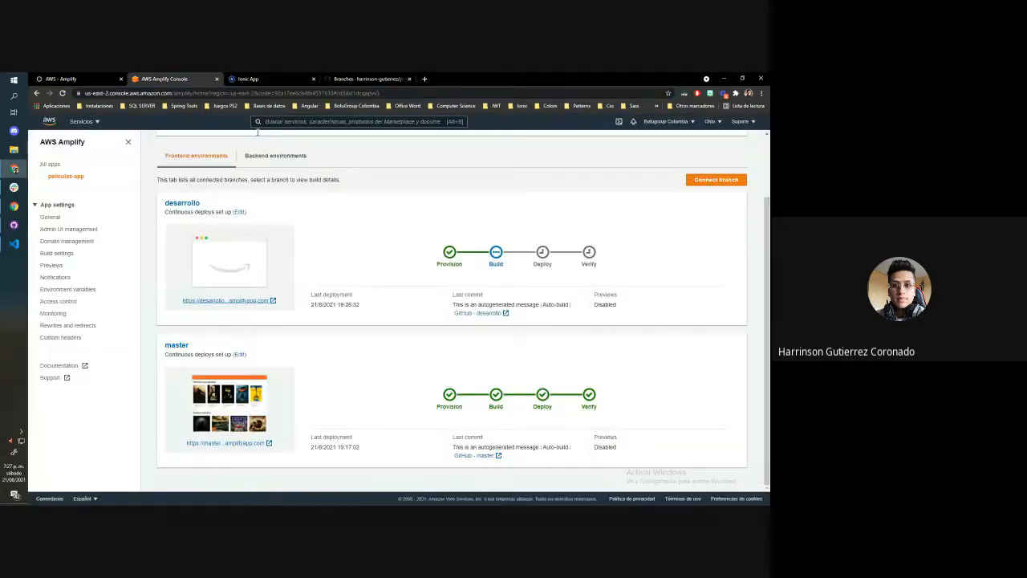
Start adding a custom domain in the app's domain management, choosing bofugroupcolombia.com as the root domain and configuring it
{"action": "left_click", "coordinate": [68, 241]}
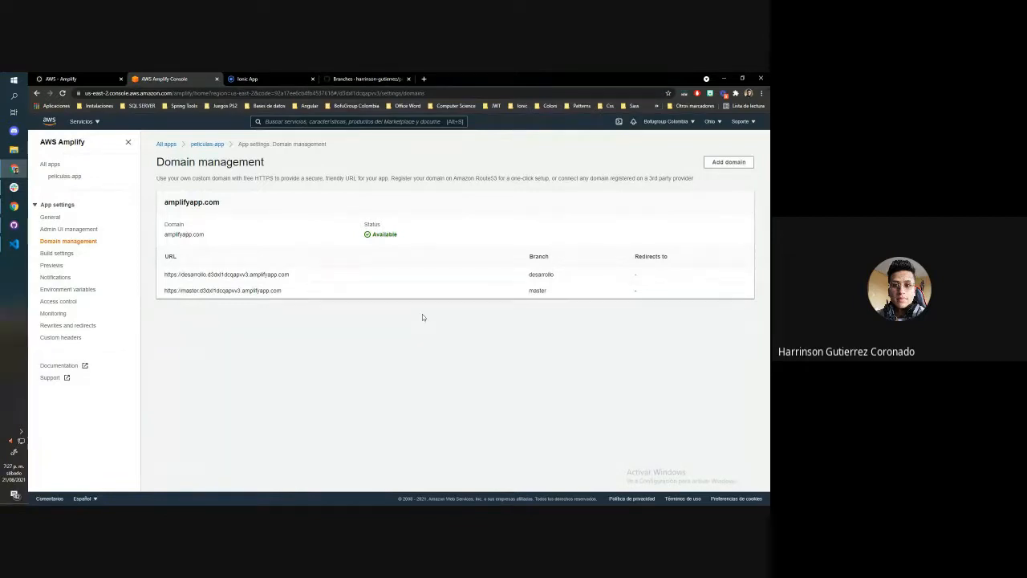
{"action": "left_click", "coordinate": [728, 161]}
{"action": "left_click", "coordinate": [207, 240]}
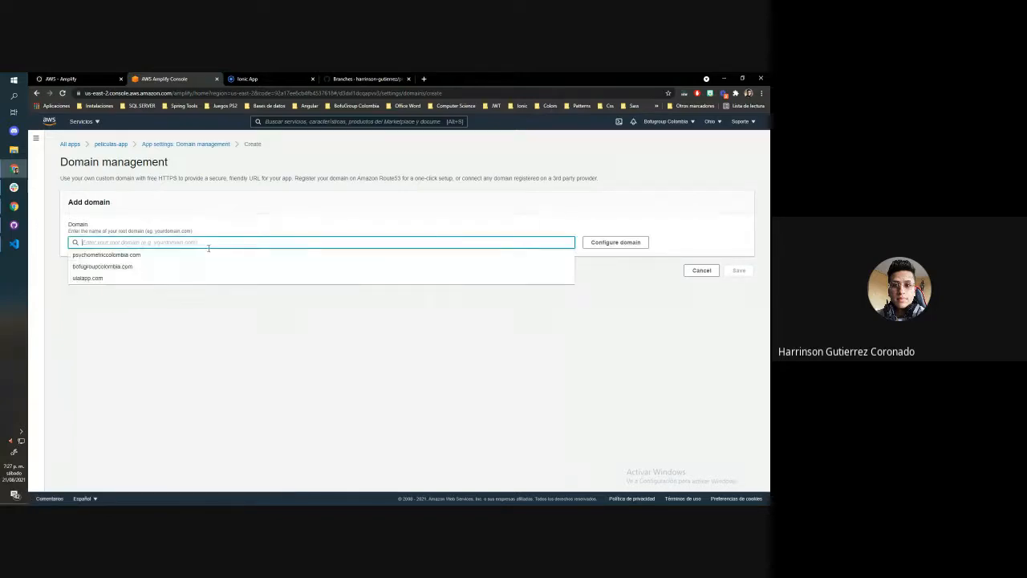
{"action": "left_click", "coordinate": [206, 257]}
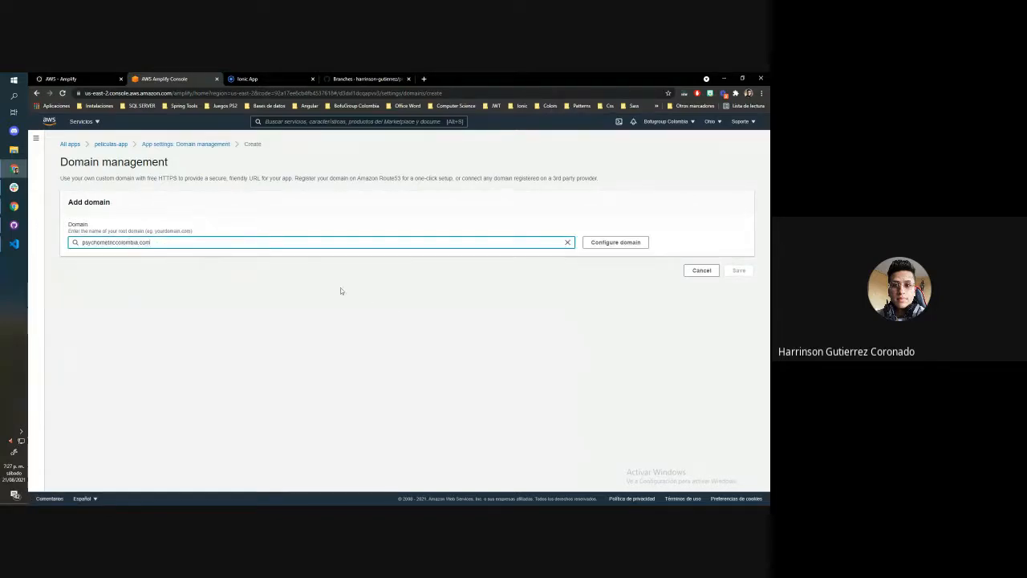
{"action": "left_click", "coordinate": [568, 242]}
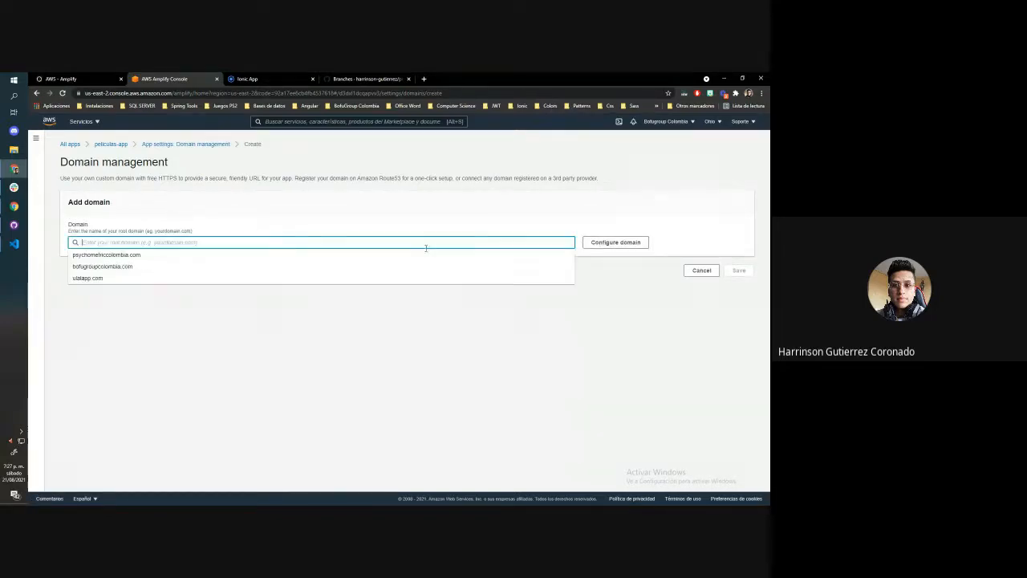
{"action": "left_click", "coordinate": [127, 268]}
{"action": "left_click", "coordinate": [615, 243]}
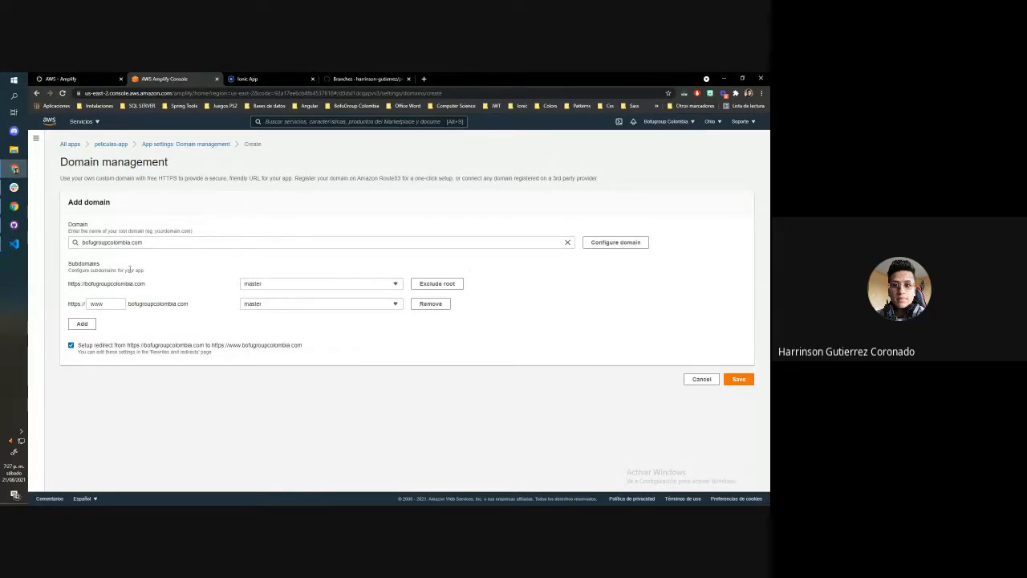
Compare the proposed root domain bofugroupcolombia.com with the current Amplify address of the deployed master site
{"action": "left_click_drag", "start_coordinate": [146, 283], "coordinate": [199, 282]}
{"action": "left_click", "coordinate": [67, 288]}
{"action": "left_click", "coordinate": [199, 282]}
{"action": "left_click", "coordinate": [249, 80]}
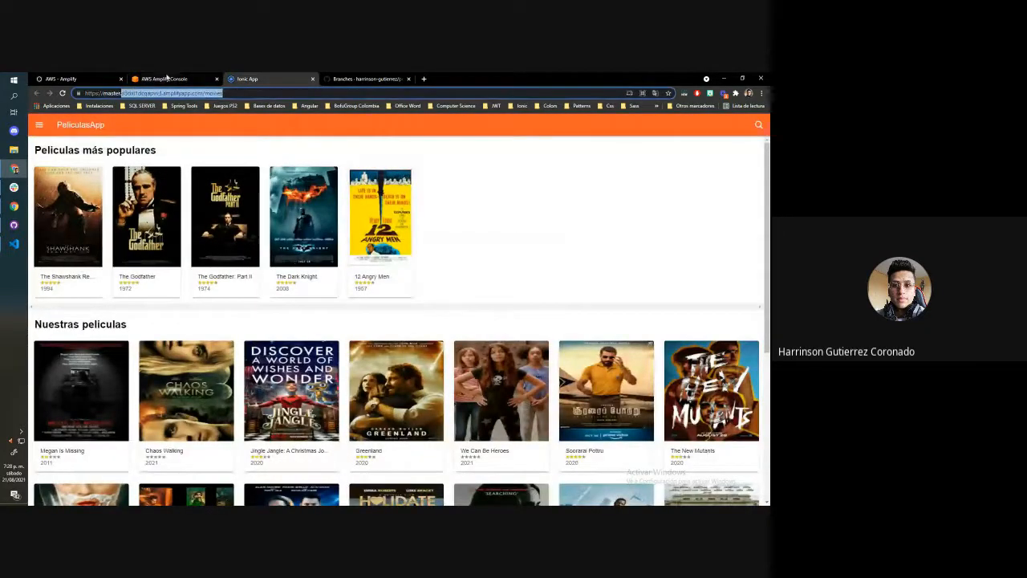
{"action": "left_click", "coordinate": [165, 79]}
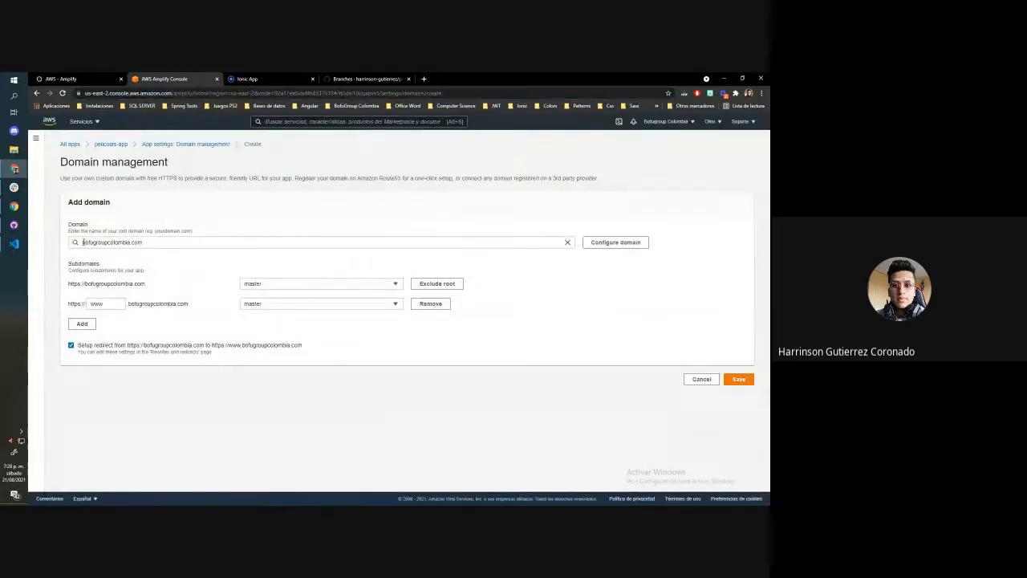
{"action": "left_click_drag", "start_coordinate": [82, 241], "coordinate": [148, 241]}
{"action": "left_click", "coordinate": [155, 270]}
Exclude the root domain from the subdomain configuration and review the branch choices for the www subdomain
{"action": "left_click", "coordinate": [425, 283]}
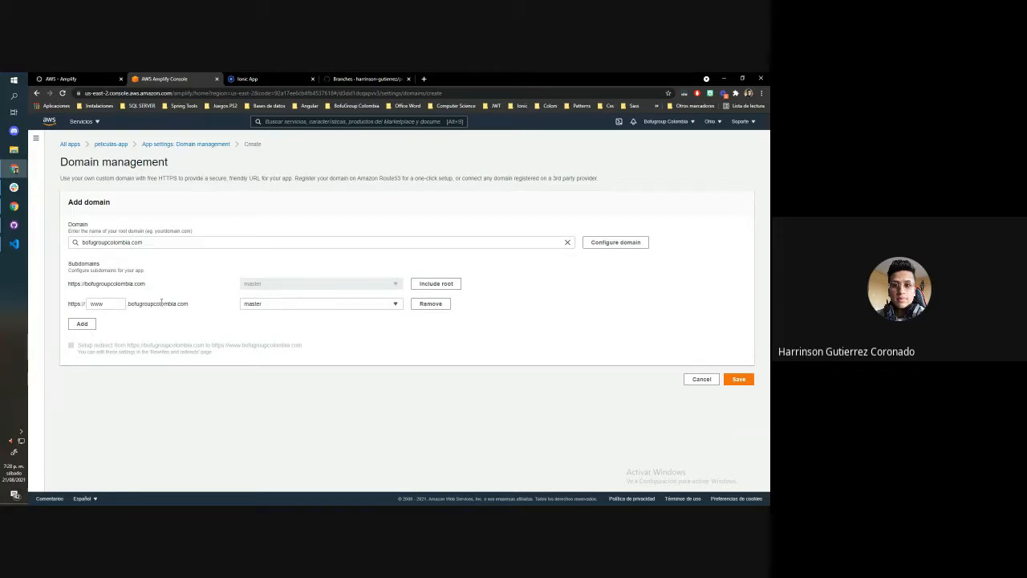
{"action": "left_click", "coordinate": [266, 305]}
{"action": "left_click", "coordinate": [221, 326]}
Replace the www prefix of the subdomain assigned to the master branch with movies
{"action": "left_click_drag", "start_coordinate": [110, 305], "coordinate": [50, 304]}
{"action": "type", "text": "pelcul"}
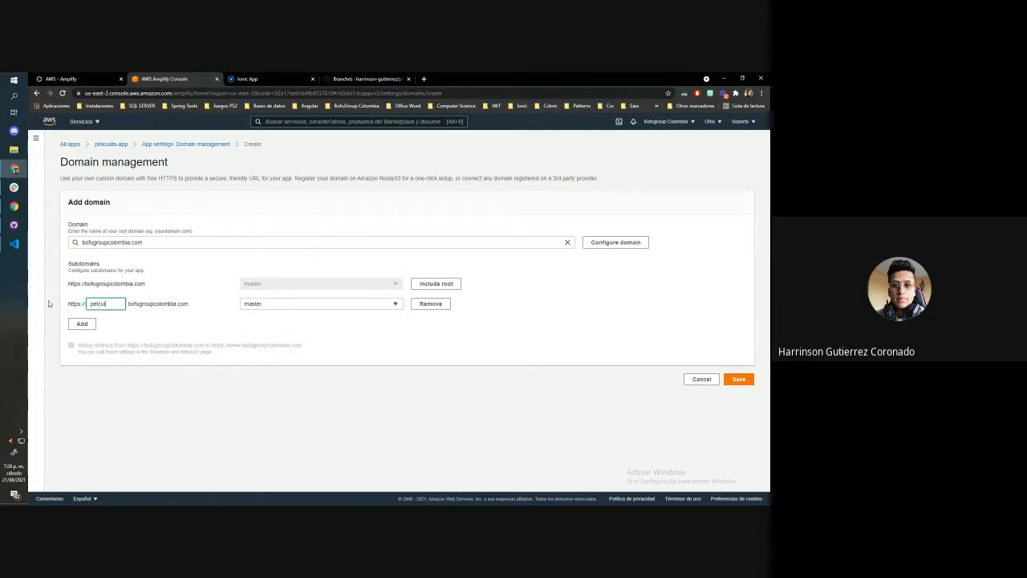
{"action": "key", "text": "BackSpace"}
{"action": "key", "text": "BackSpace"}
{"action": "key", "text": "BackSpace"}
{"action": "key", "text": "BackSpace"}
{"action": "type", "text": "pelicu"}
{"action": "key", "text": "BackSpace"}
{"action": "key", "text": "BackSpace"}
{"action": "key", "text": "BackSpace"}
{"action": "key", "text": "BackSpace"}
{"action": "key", "text": "BackSpace"}
{"action": "key", "text": "BackSpace"}
{"action": "type", "text": "movies"}
{"action": "left_click", "coordinate": [158, 336]}
{"action": "double_click", "coordinate": [107, 304]}
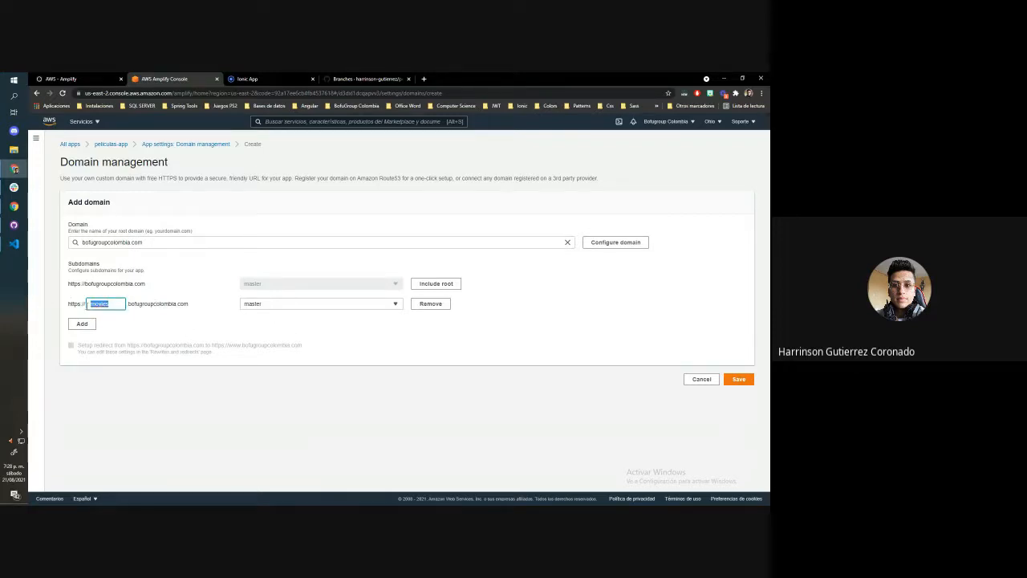
{"action": "left_click", "coordinate": [206, 321]}
Add a second subdomain with the prefix movies-dev, assign it to the desarrollo branch, and save the domain configuration
{"action": "left_click", "coordinate": [83, 325]}
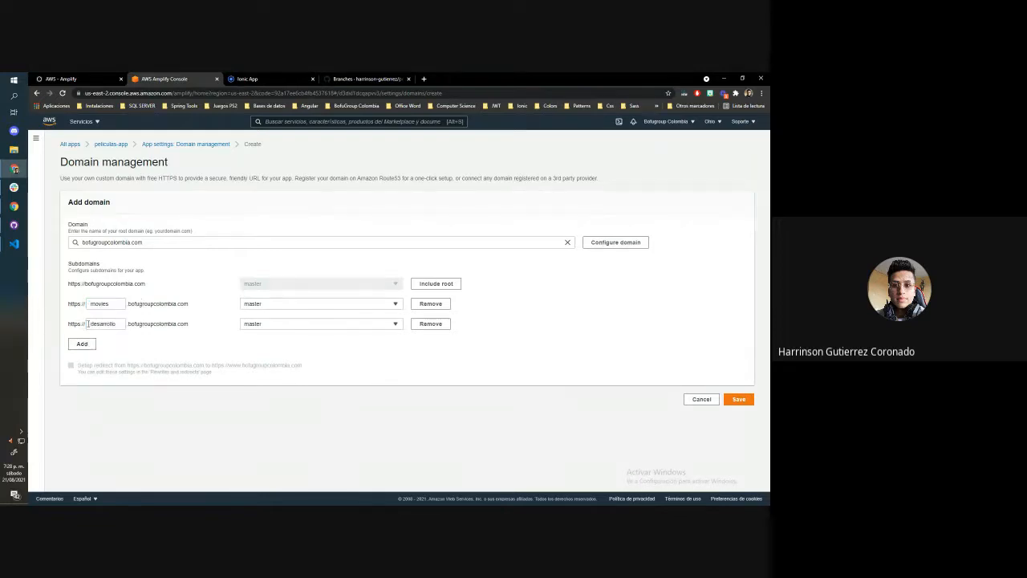
{"action": "type", "text": "desarrollo"}
{"action": "left_click_drag", "start_coordinate": [125, 323], "coordinate": [70, 324]}
{"action": "type", "text": "move"}
{"action": "type", "text": "es-dev"}
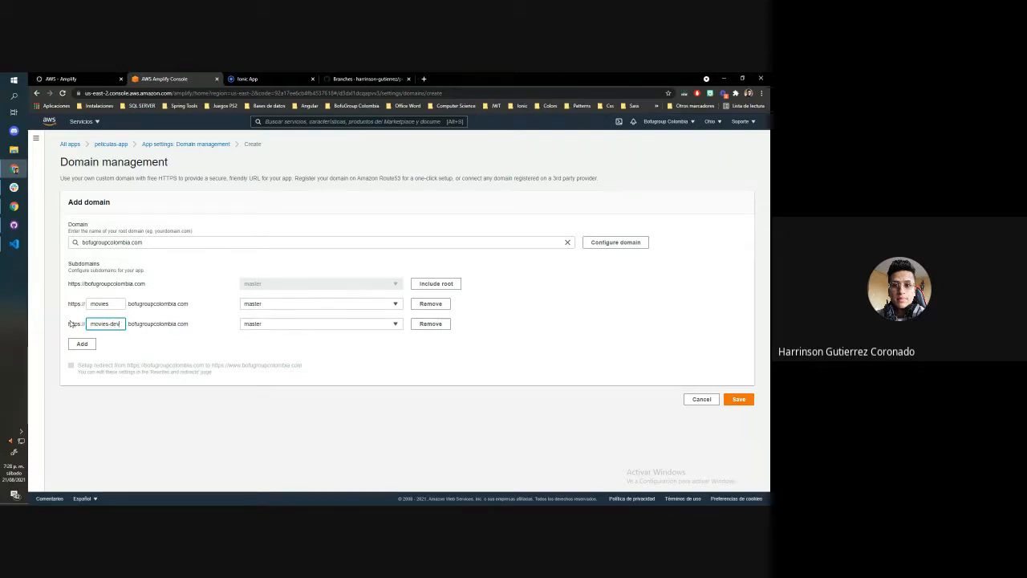
{"action": "left_click", "coordinate": [284, 325]}
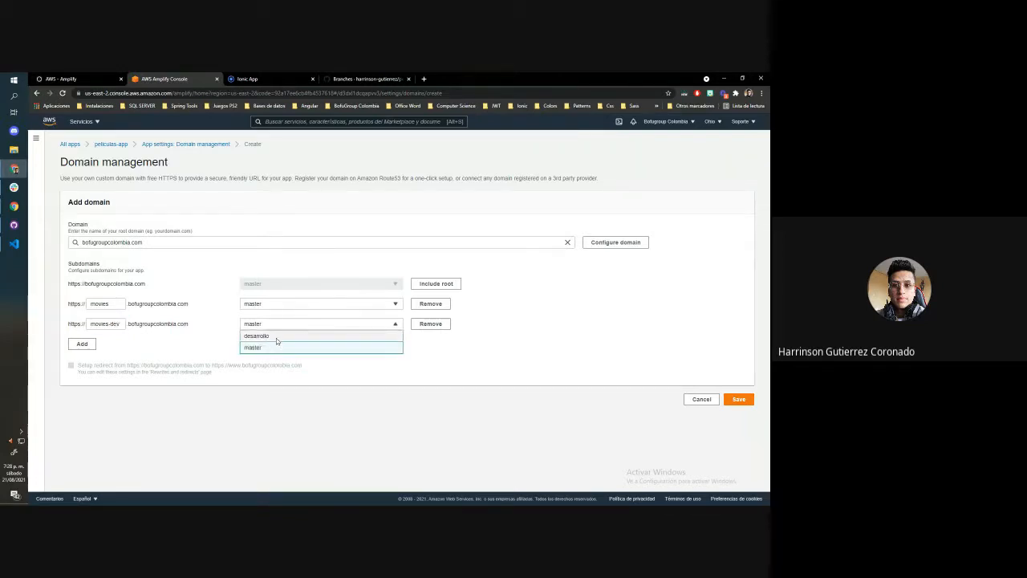
{"action": "left_click", "coordinate": [276, 338]}
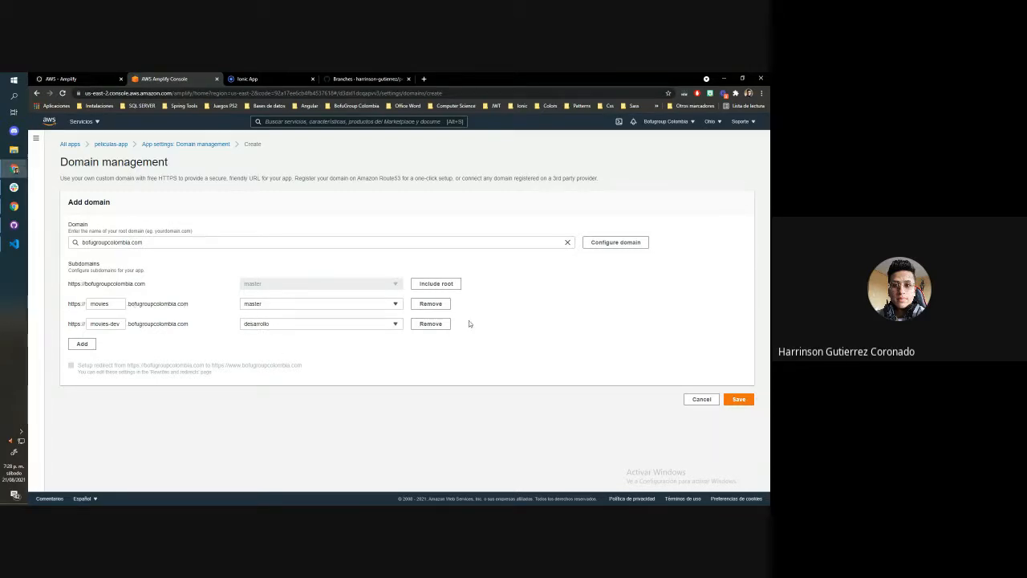
{"action": "left_click", "coordinate": [739, 399]}
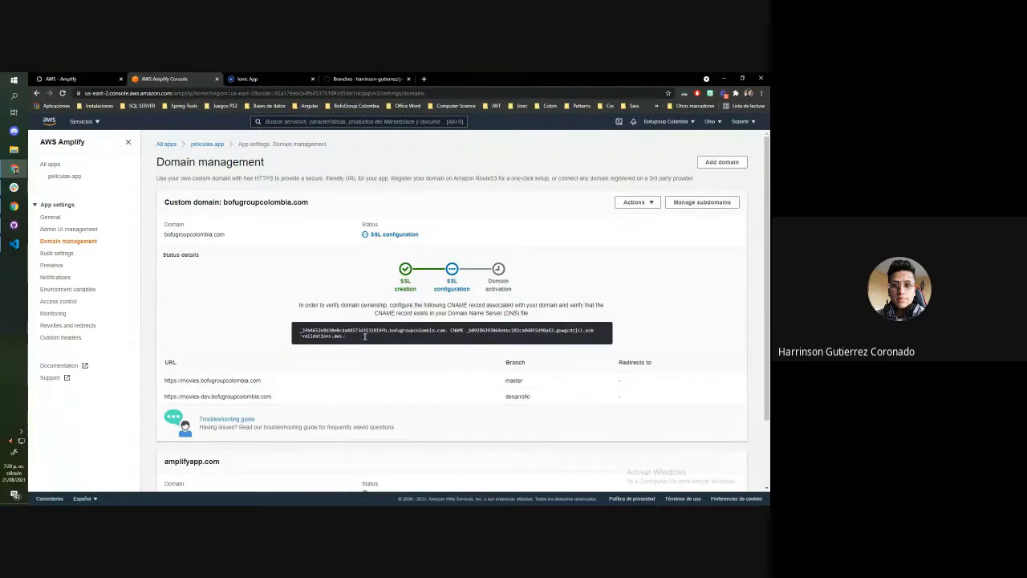
Look at the master site's secure address, and review the SSL configuration status and URLs of the custom domain in Amplify
{"action": "left_click", "coordinate": [249, 79]}
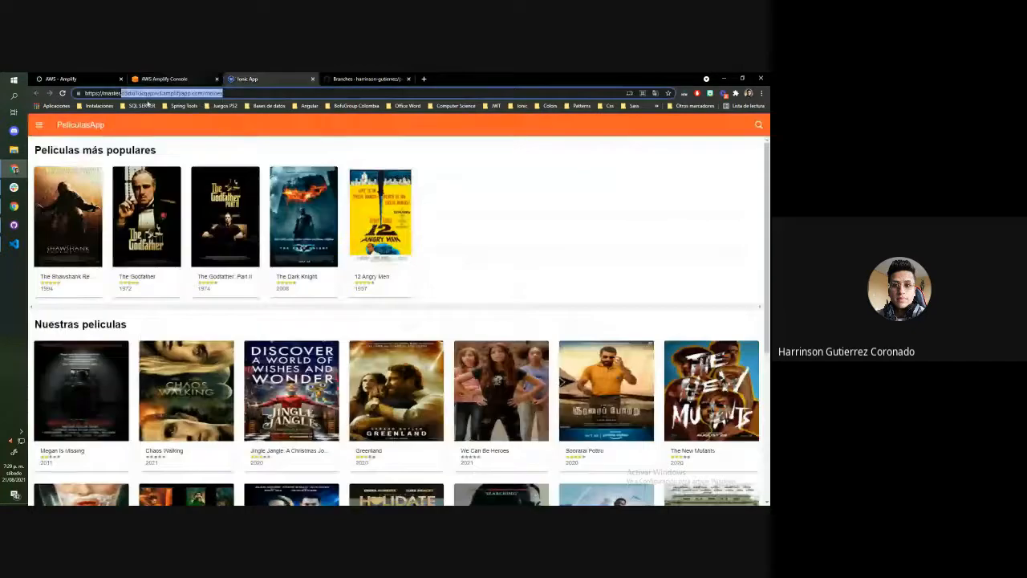
{"action": "left_click", "coordinate": [96, 93]}
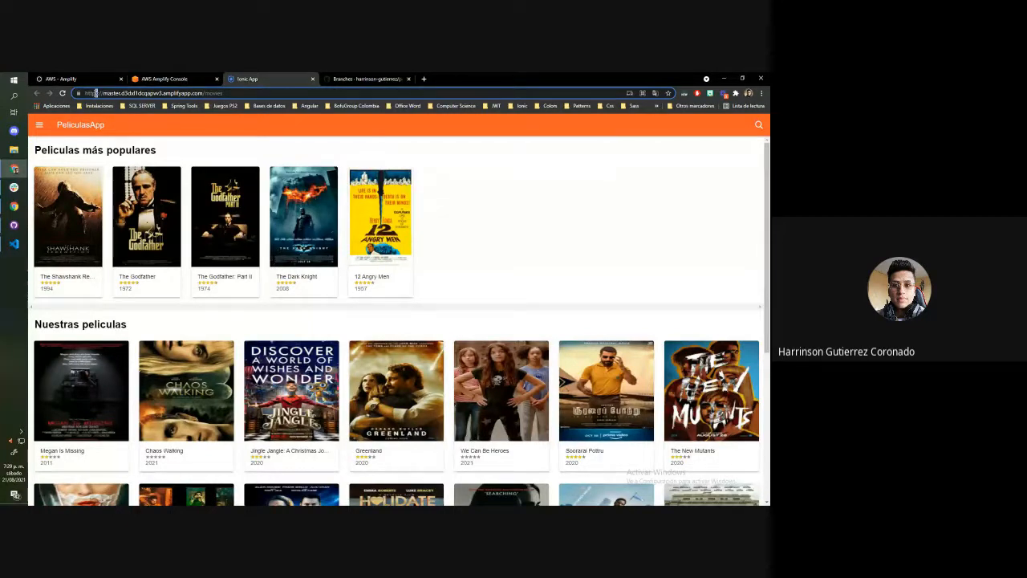
{"action": "left_click", "coordinate": [162, 77]}
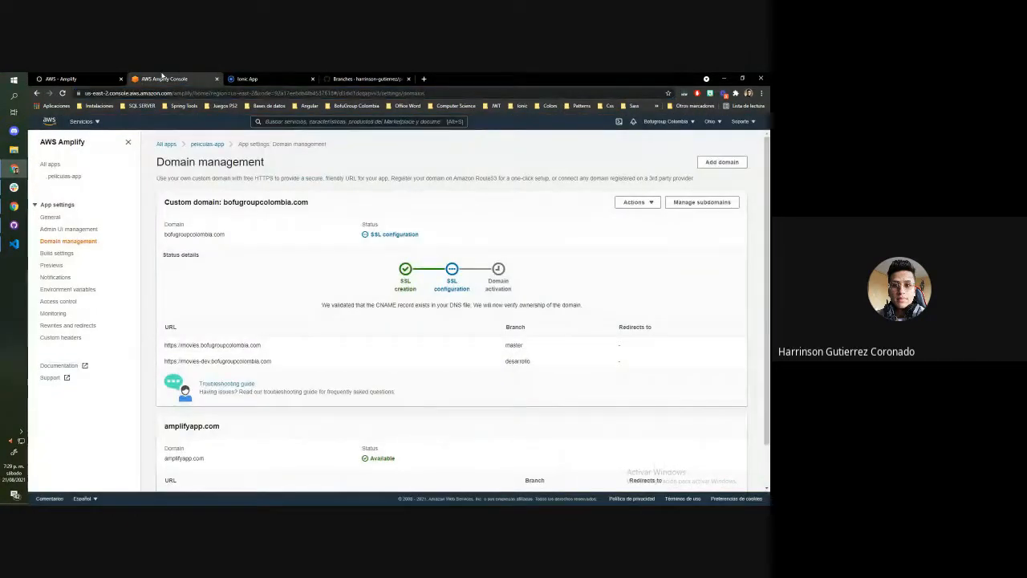
{"action": "scroll", "coordinate": [357, 276], "scroll_direction": "down", "scroll_amount": 1}
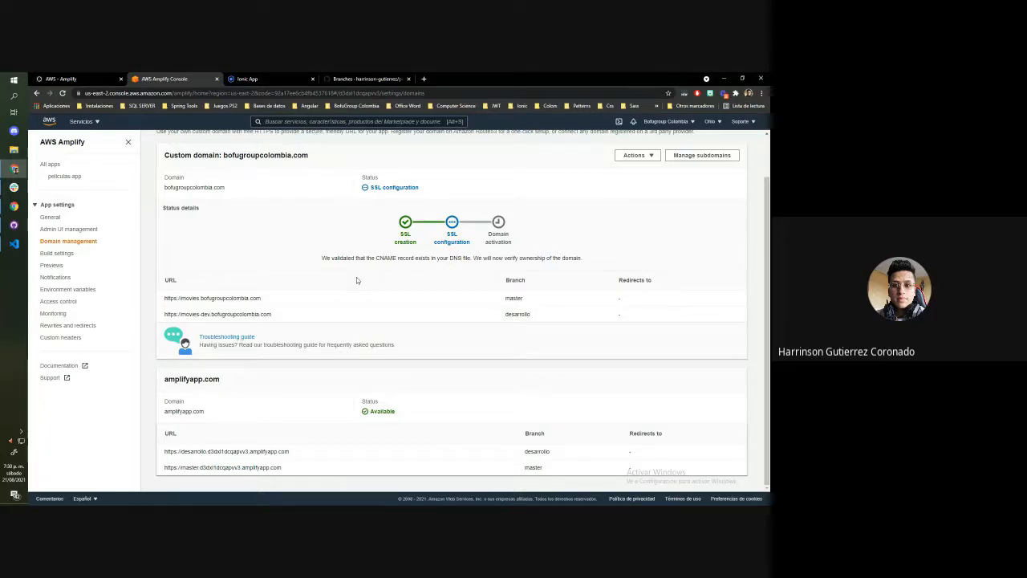
{"action": "left_click_drag", "start_coordinate": [265, 297], "coordinate": [163, 298]}
{"action": "key", "text": "ctrl+c"}
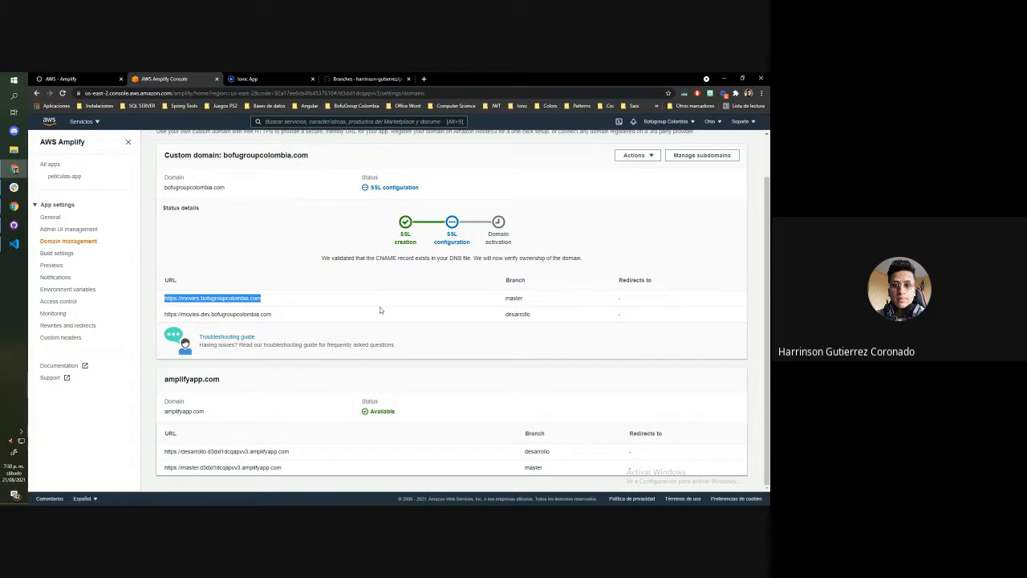
{"action": "left_click", "coordinate": [243, 77]}
{"action": "left_click", "coordinate": [236, 95]}
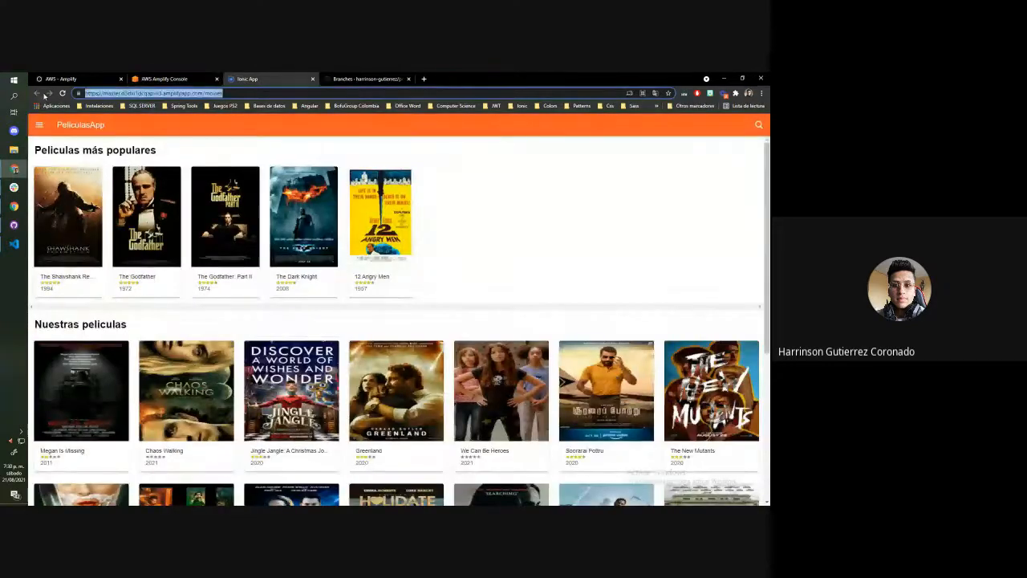
{"action": "key", "text": "ctrl+v"}
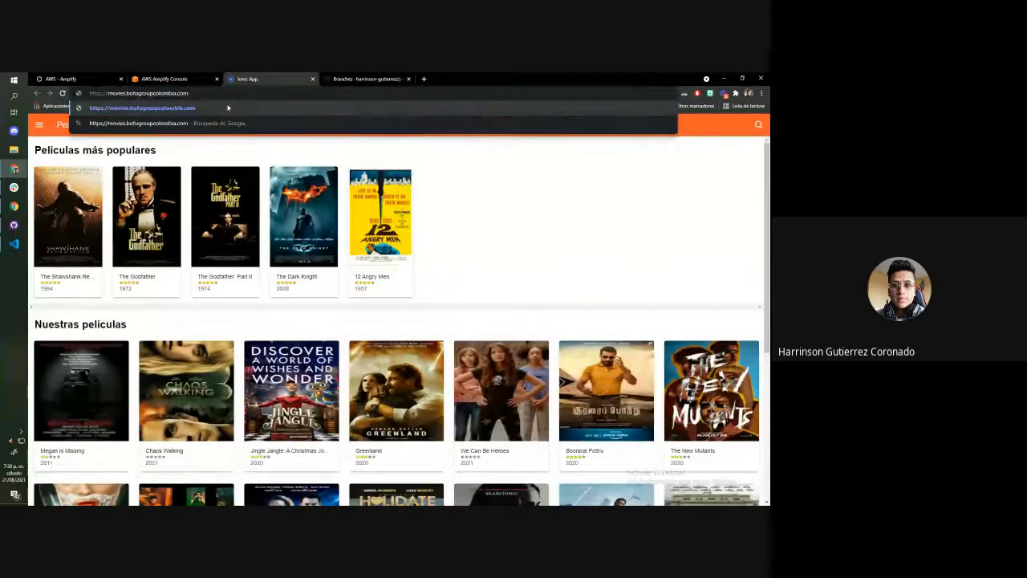
{"action": "key", "text": "Return"}
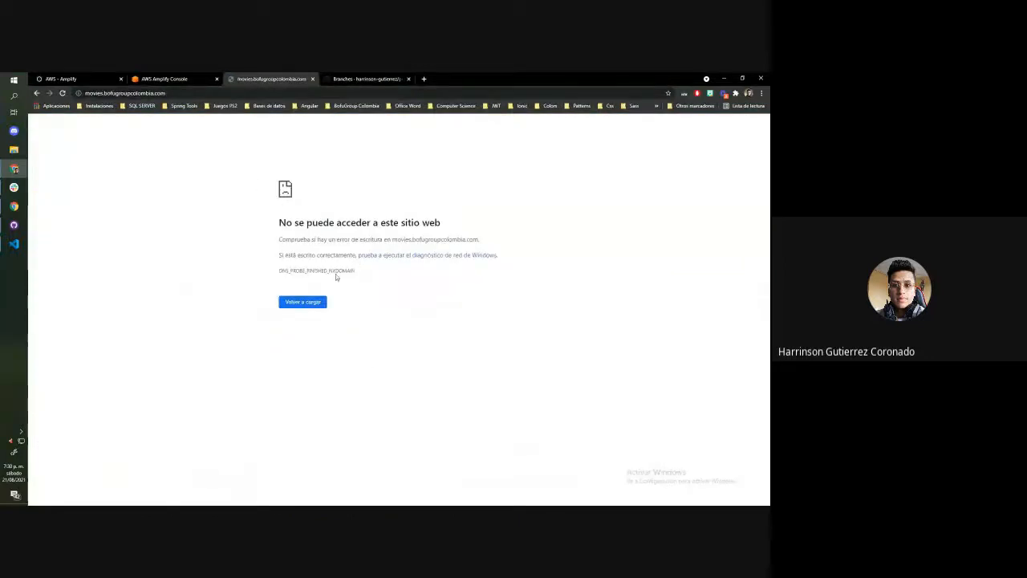
Check the custom domain's activation stage, restore the master site in its tab, and return to the Amplify console
{"action": "left_click", "coordinate": [182, 79]}
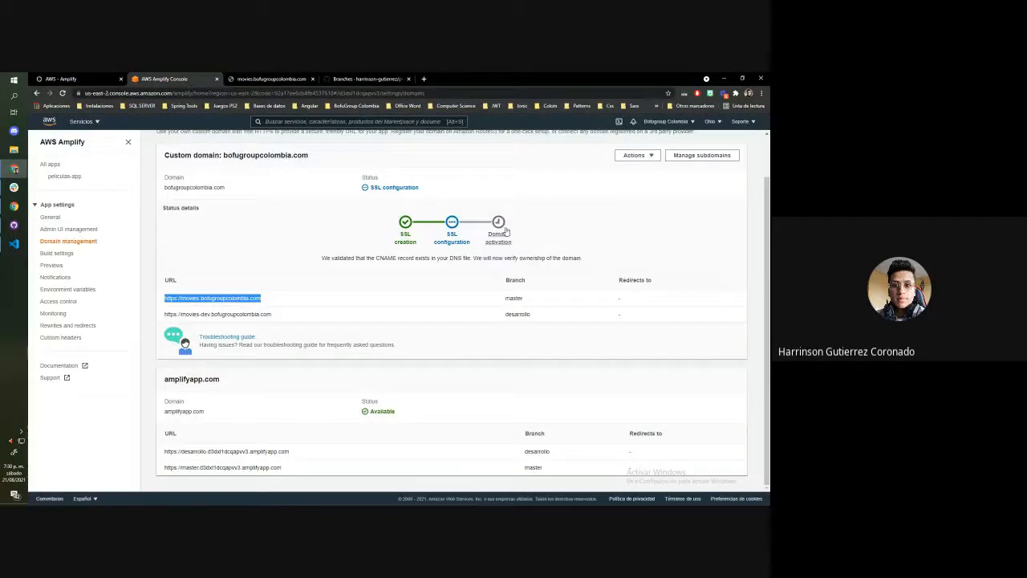
{"action": "key", "text": "ctrl+Tab"}
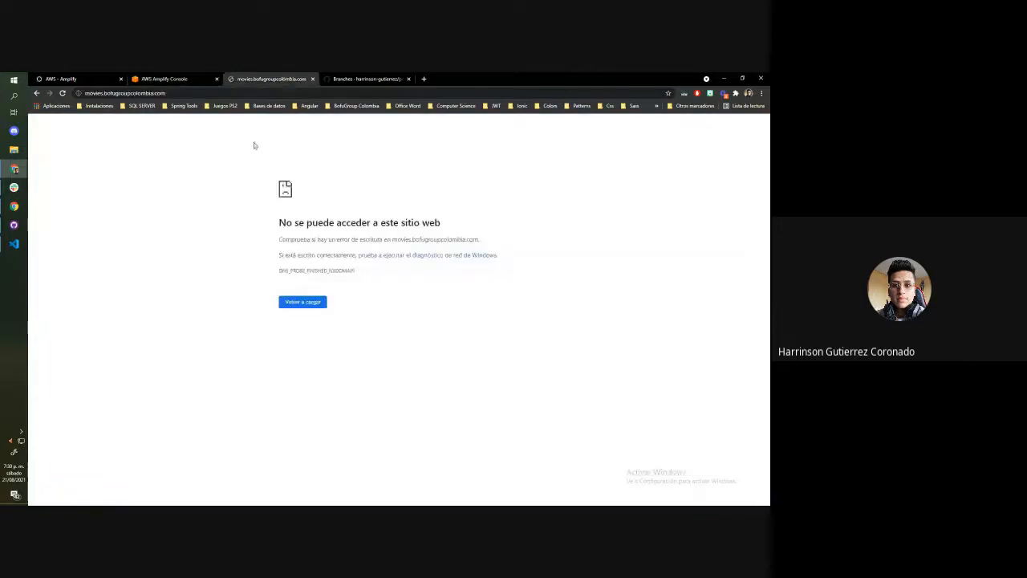
{"action": "left_click", "coordinate": [36, 94]}
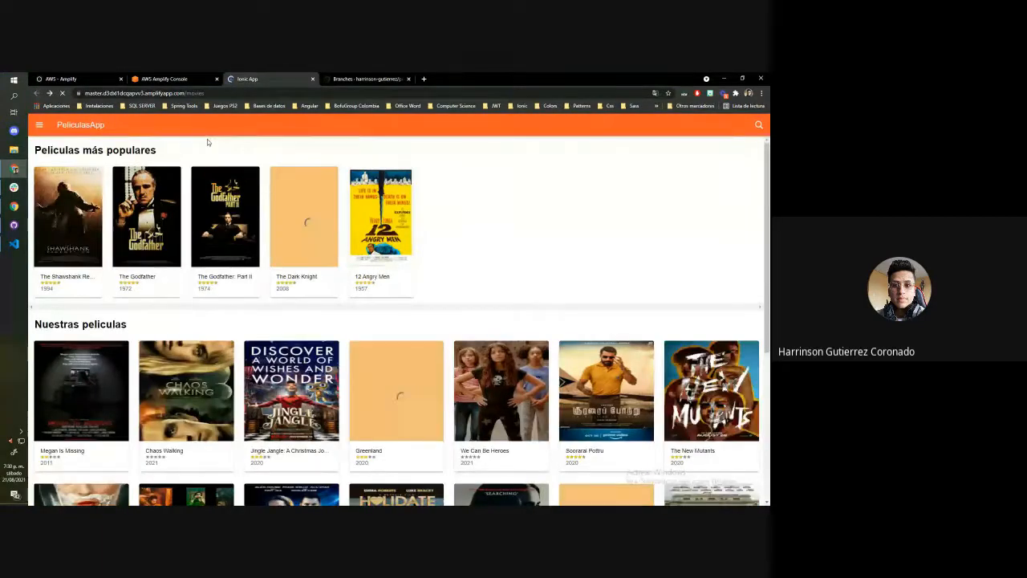
{"action": "key", "text": "ctrl+shift+Tab"}
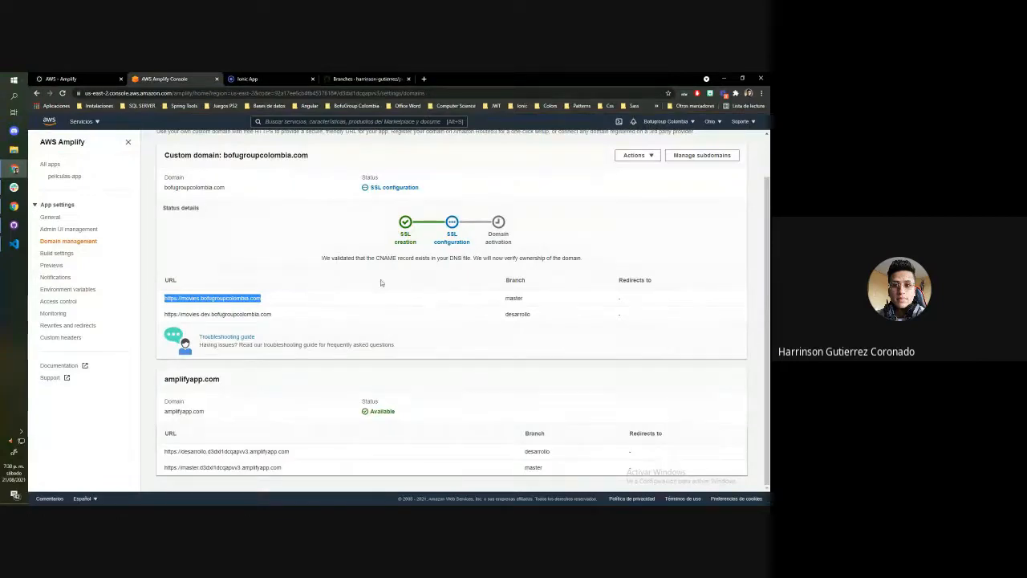
Switch to the AWS - Amplify blog post and review its section on connecting another branch and its related publications
{"action": "key", "text": "ctrl+shift+Tab"}
{"action": "scroll", "coordinate": [323, 275], "scroll_direction": "down", "scroll_amount": 4}
{"action": "scroll", "coordinate": [323, 276], "scroll_direction": "down", "scroll_amount": 6}
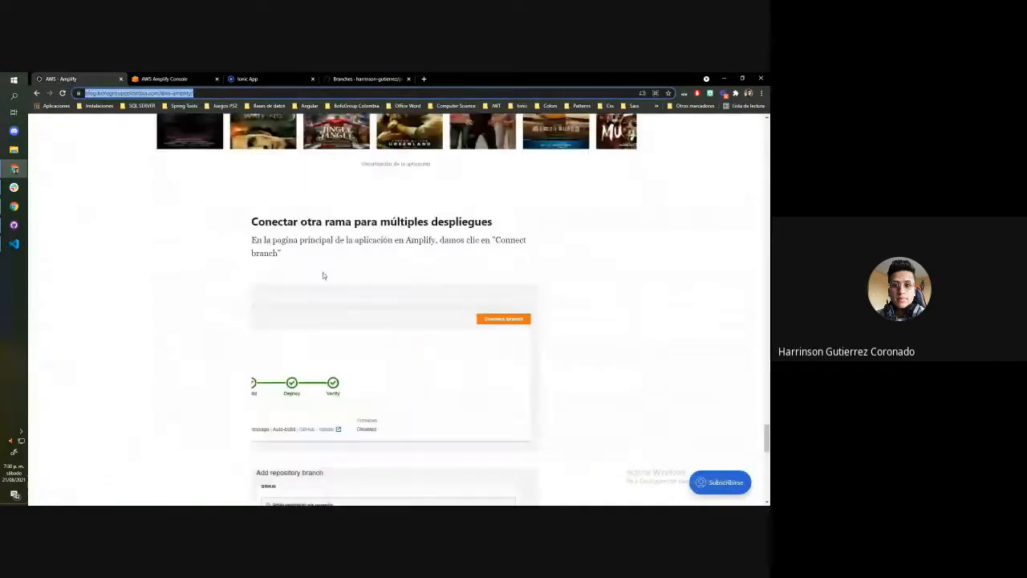
{"action": "scroll", "coordinate": [324, 275], "scroll_direction": "down", "scroll_amount": 5}
{"action": "scroll", "coordinate": [323, 275], "scroll_direction": "down", "scroll_amount": 1}
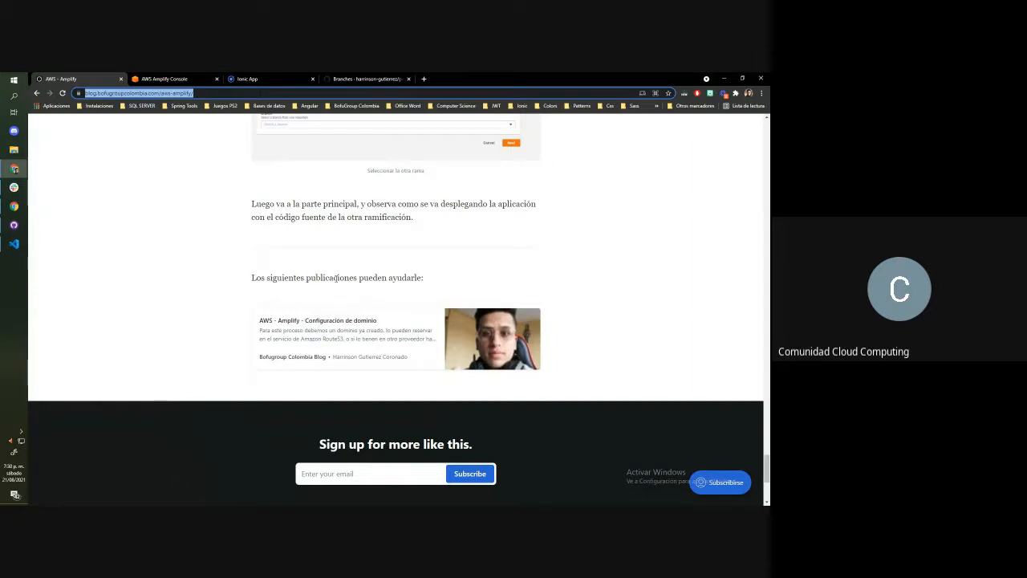
{"action": "scroll", "coordinate": [336, 277], "scroll_direction": "up", "scroll_amount": 2}
{"action": "scroll", "coordinate": [356, 236], "scroll_direction": "up", "scroll_amount": 5}
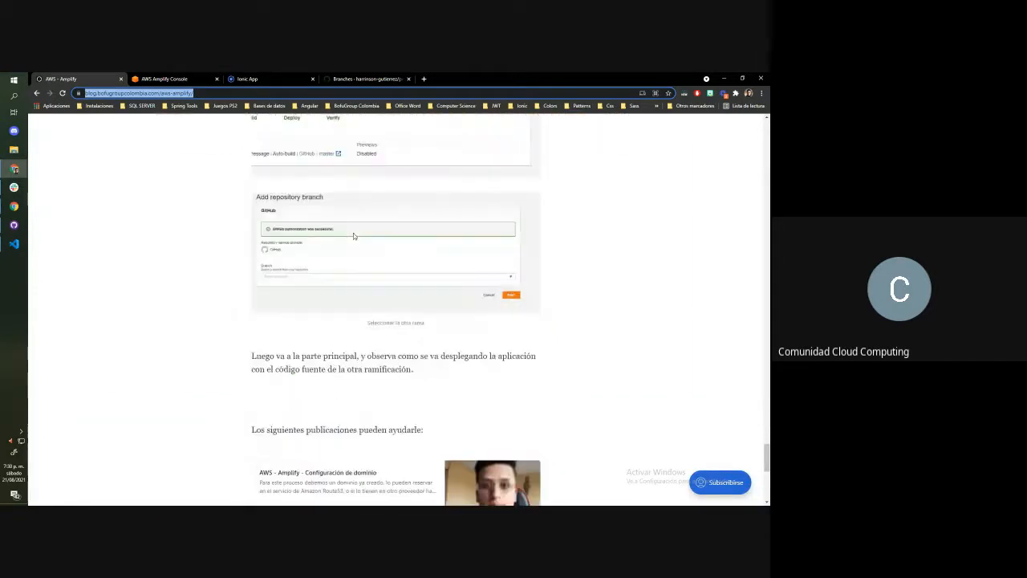
Revisit the GitHub branches page and the custom domain details in Amplify domain management
{"action": "left_click", "coordinate": [342, 79]}
{"action": "left_click", "coordinate": [172, 79]}
{"action": "scroll", "coordinate": [300, 172], "scroll_direction": "up", "scroll_amount": 1}
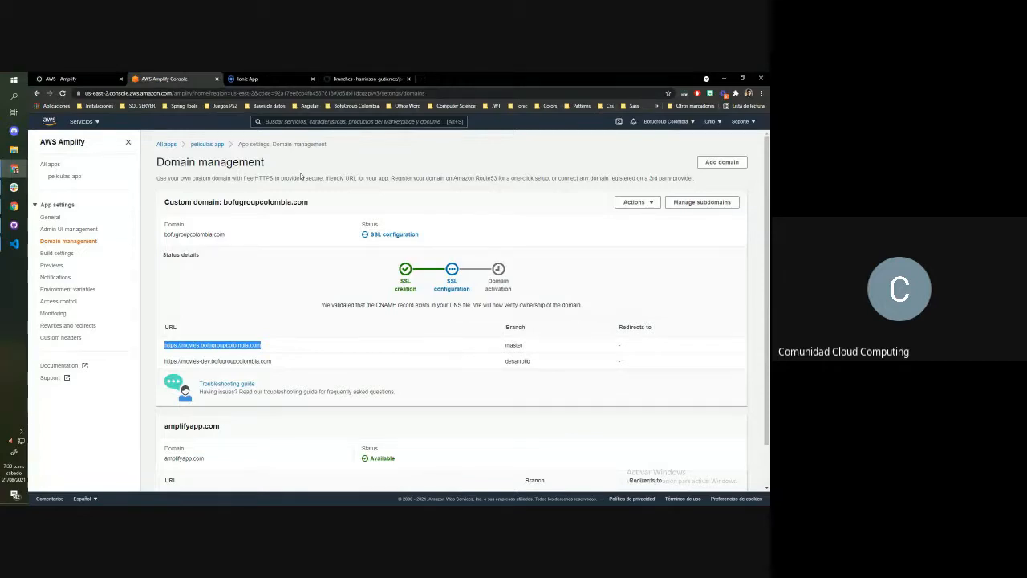
Return to the blog post and open its related article "AWS - Amplify - Configuración de dominio"
{"action": "left_click", "coordinate": [95, 76]}
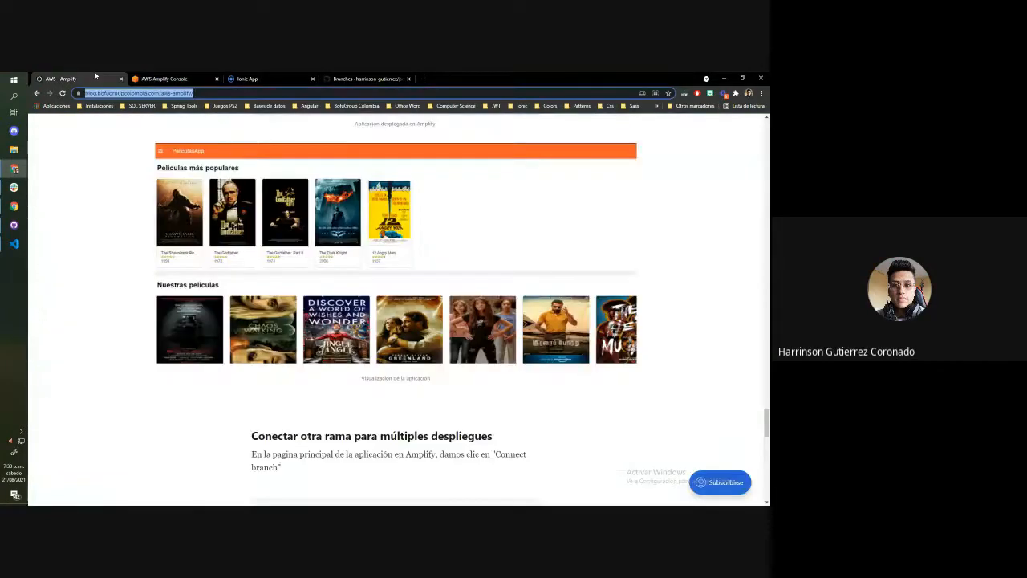
{"action": "scroll", "coordinate": [336, 314], "scroll_direction": "down", "scroll_amount": 3}
{"action": "scroll", "coordinate": [381, 367], "scroll_direction": "down", "scroll_amount": 10}
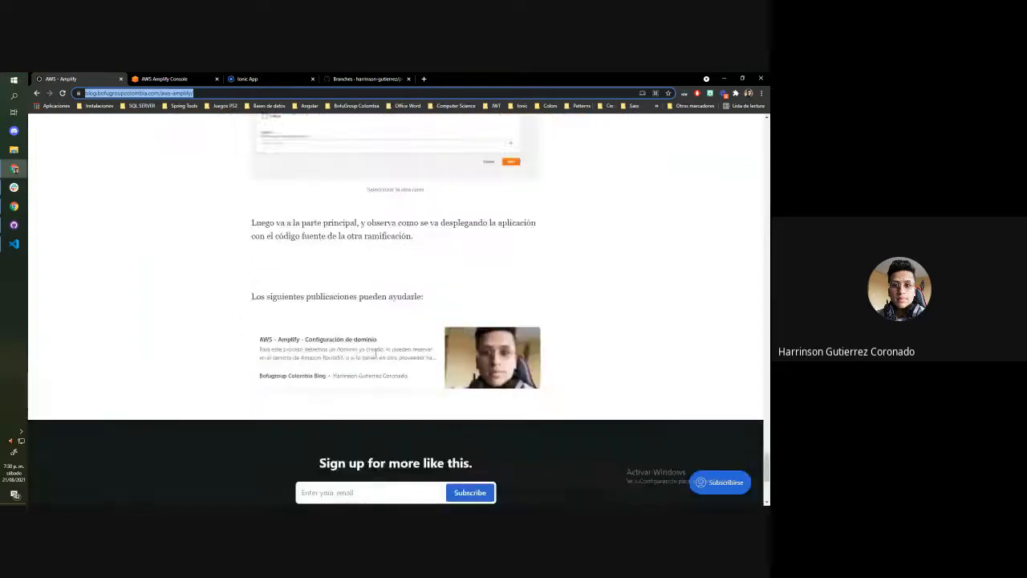
{"action": "scroll", "coordinate": [380, 366], "scroll_direction": "up", "scroll_amount": 3}
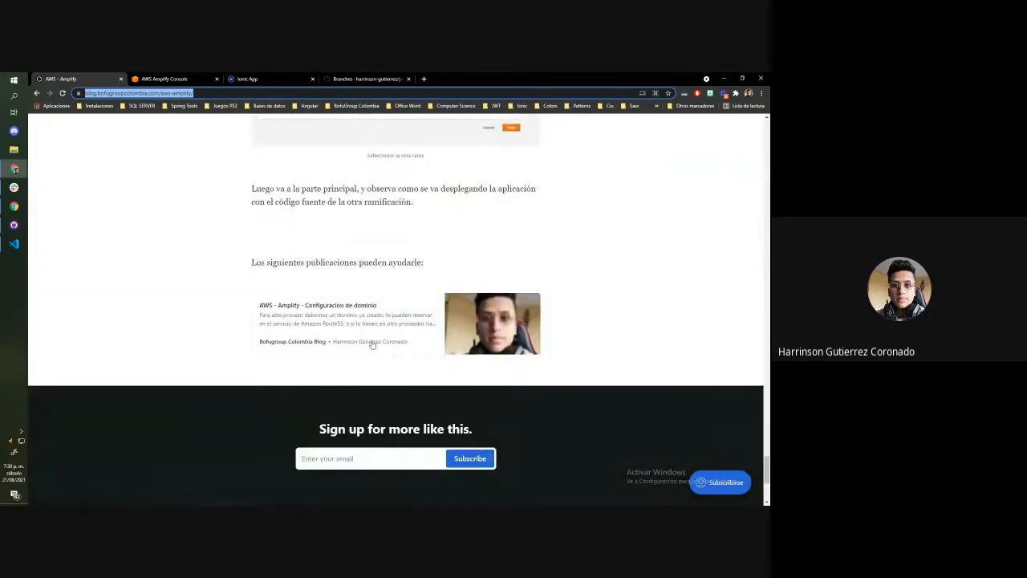
{"action": "left_click", "coordinate": [373, 344]}
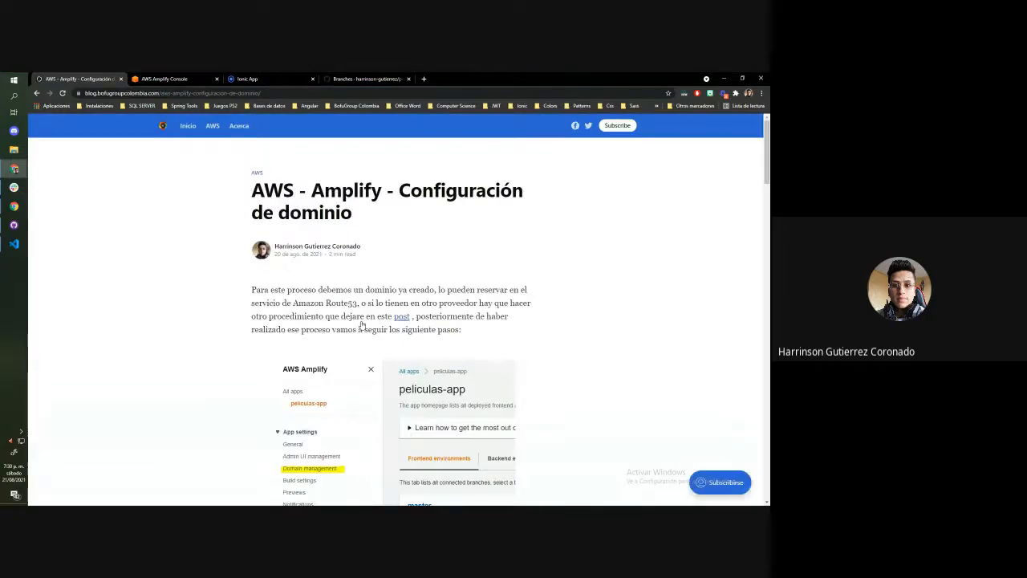
Read through the domain configuration article, from adding the domain and subdomains to its activation stages
{"action": "scroll", "coordinate": [365, 321], "scroll_direction": "down", "scroll_amount": 10}
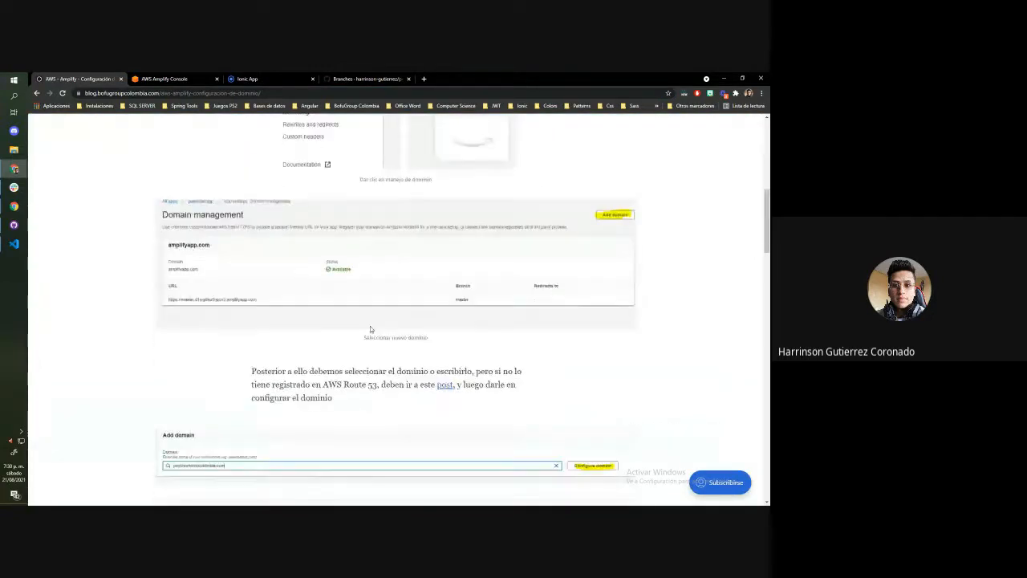
{"action": "scroll", "coordinate": [382, 315], "scroll_direction": "down", "scroll_amount": 9}
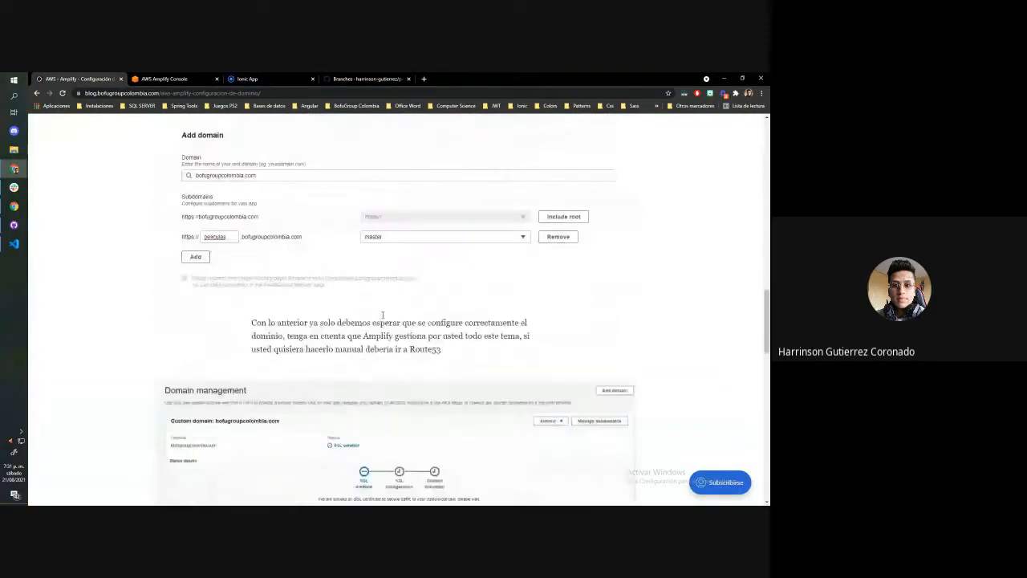
{"action": "scroll", "coordinate": [381, 298], "scroll_direction": "down", "scroll_amount": 8}
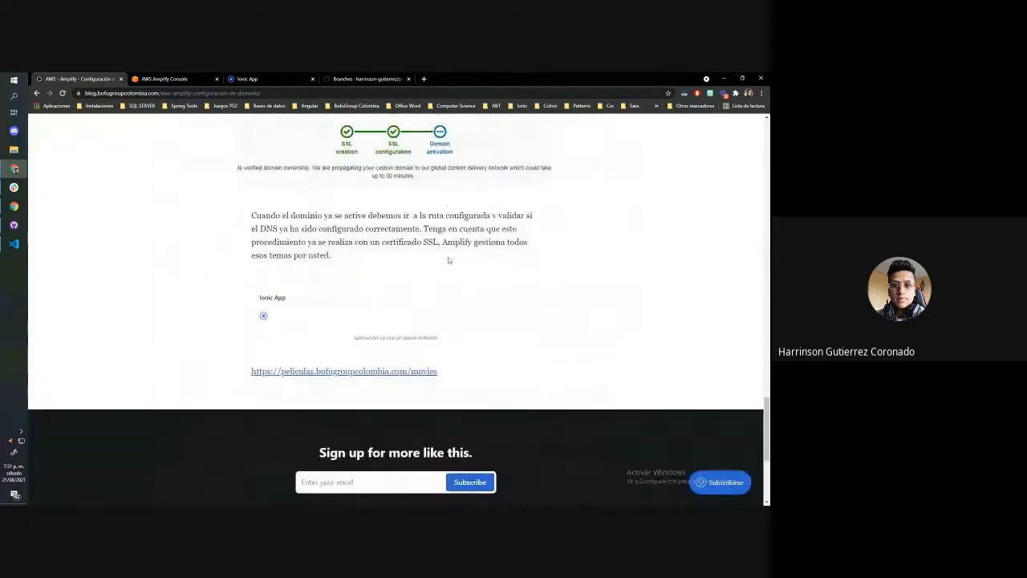
{"action": "scroll", "coordinate": [419, 192], "scroll_direction": "up", "scroll_amount": 1}
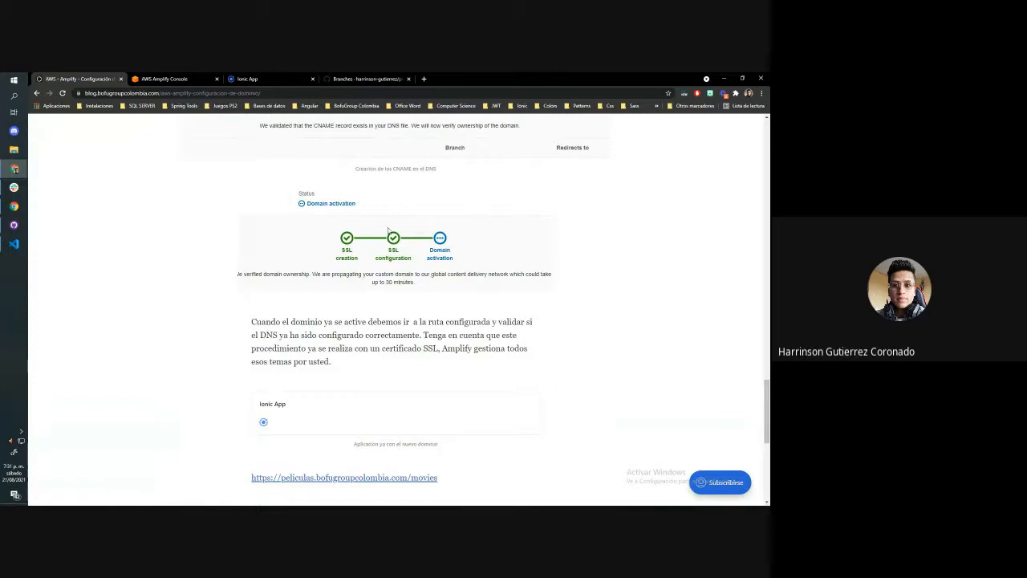
Open the article's example site peliculas.bofugroupcolombia.com/movies, check its address, and return to the start of the article
{"action": "left_click", "coordinate": [350, 480]}
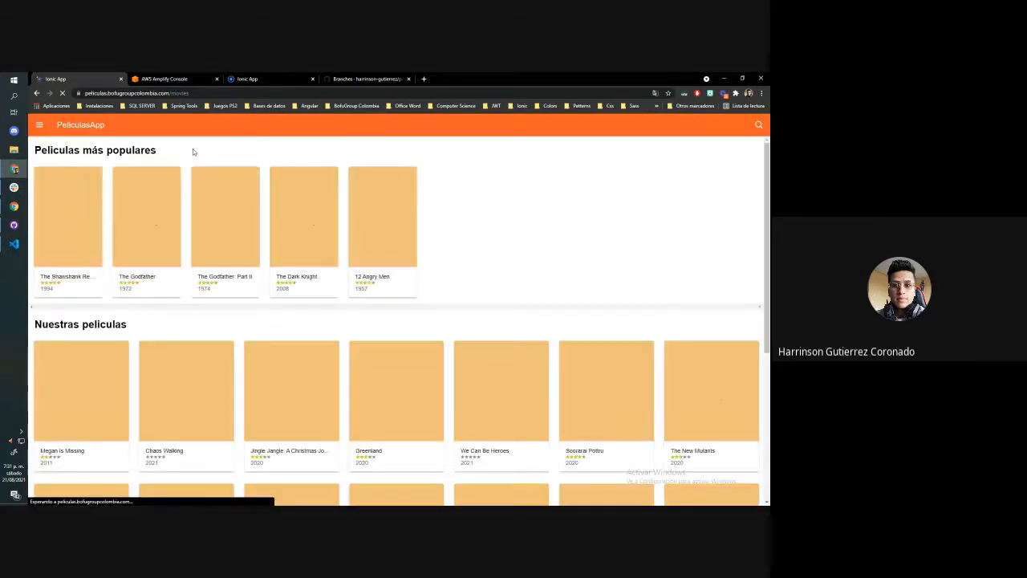
{"action": "left_click", "coordinate": [85, 90]}
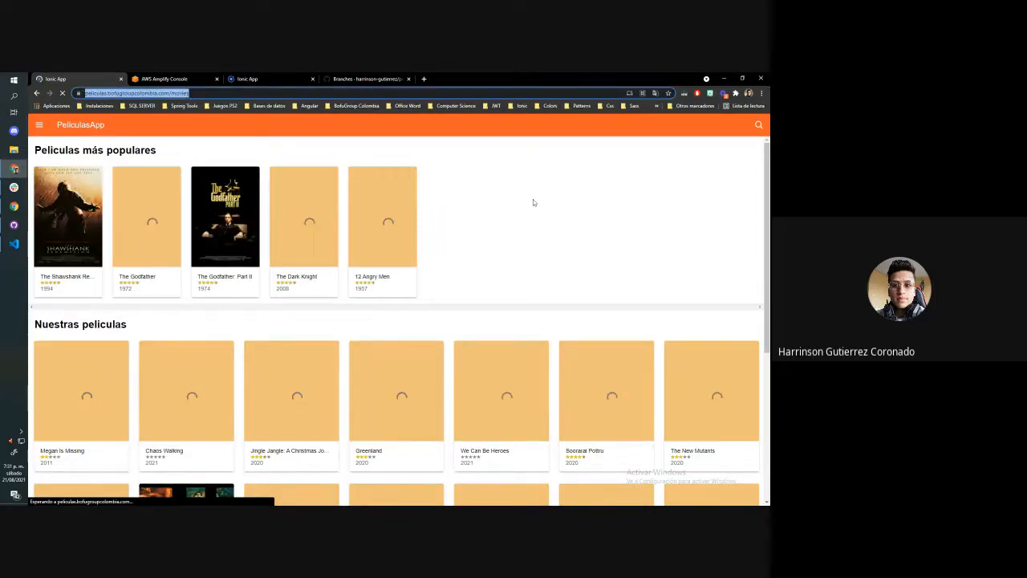
{"action": "left_click", "coordinate": [36, 93]}
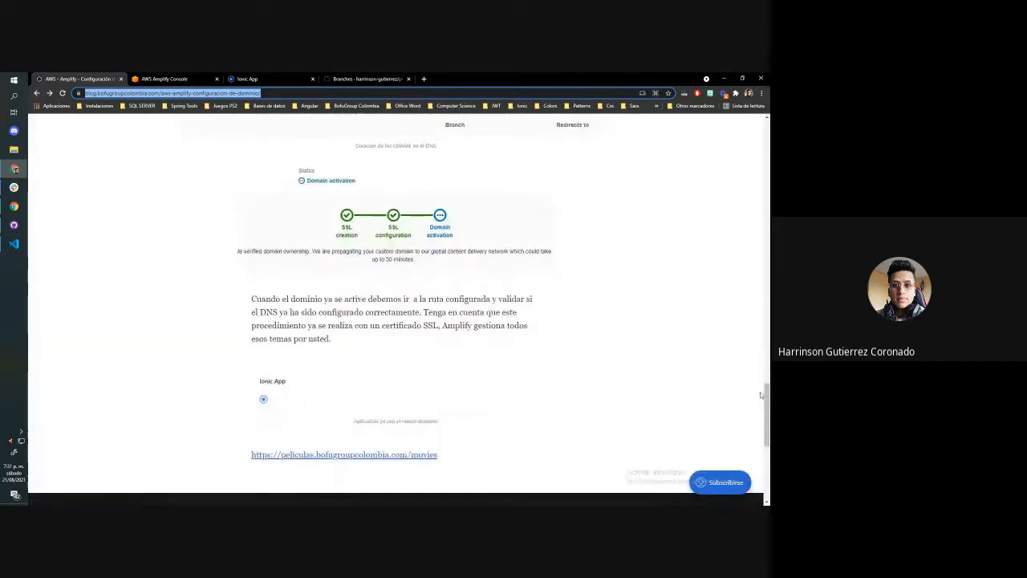
{"action": "left_click_drag", "start_coordinate": [767, 393], "coordinate": [768, 128]}
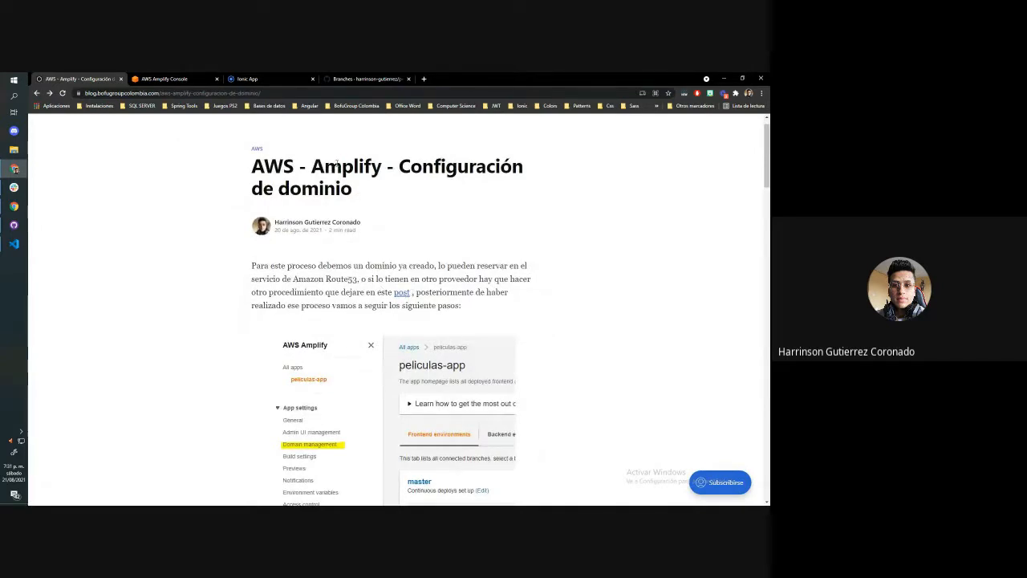
Return to the Amplify console and view the frontend environments of peliculas-app
{"action": "left_click", "coordinate": [165, 78]}
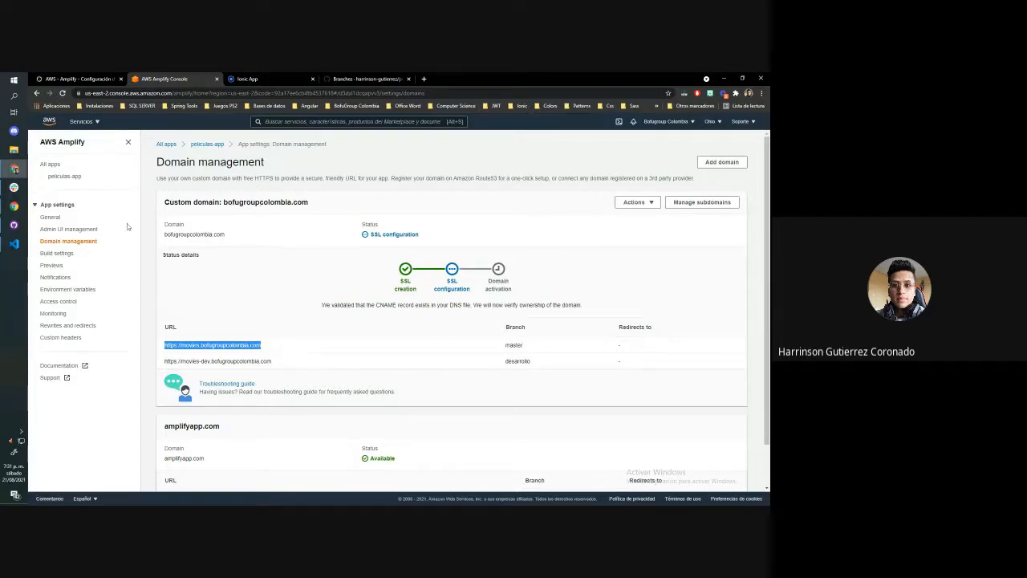
{"action": "left_click", "coordinate": [64, 176]}
{"action": "scroll", "coordinate": [371, 224], "scroll_direction": "down", "scroll_amount": 3}
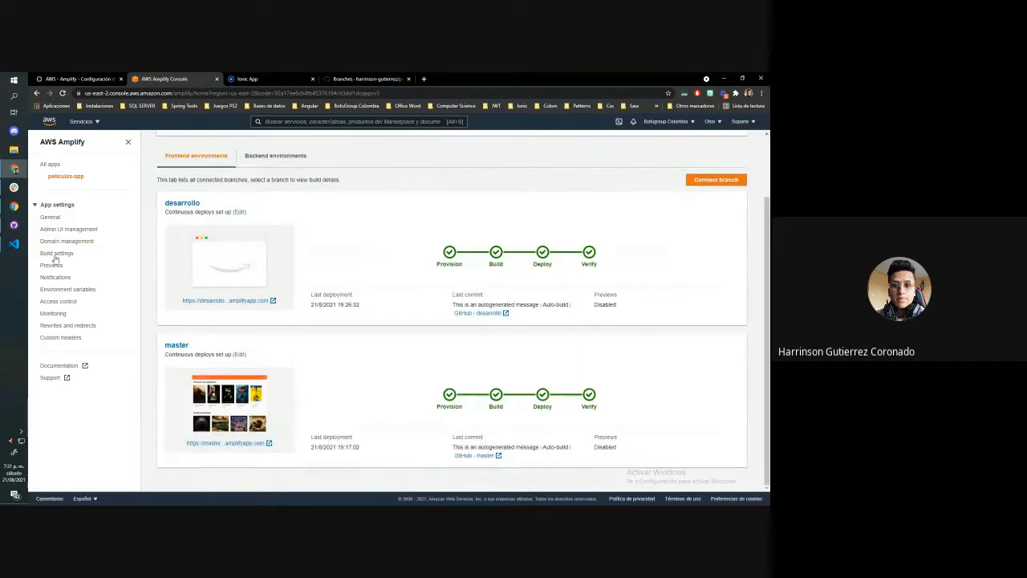
Switch to Visual Studio Code and open environment.prod.ts from the environments folder inside src
{"action": "left_click", "coordinate": [14, 243]}
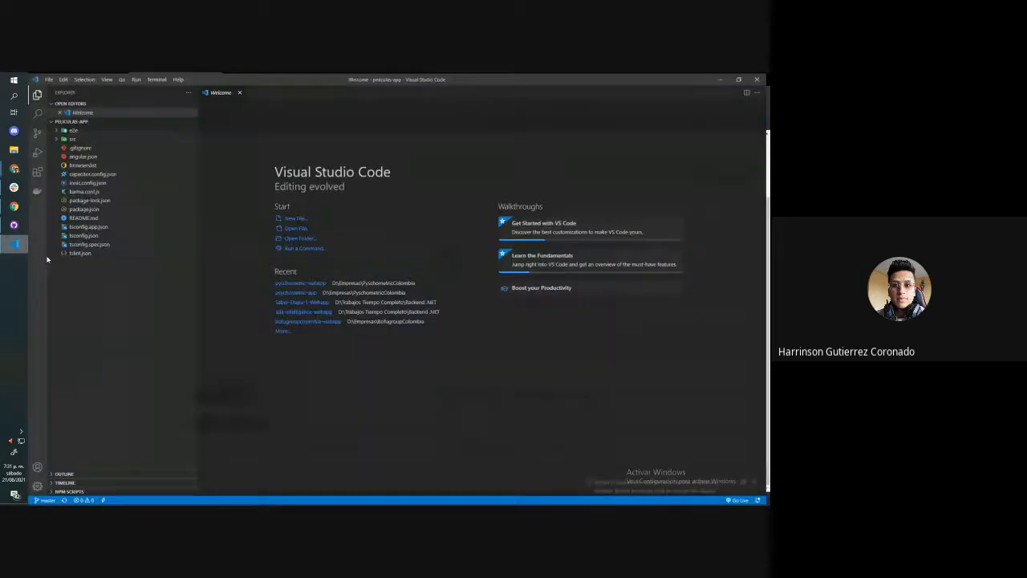
{"action": "left_click", "coordinate": [74, 139]}
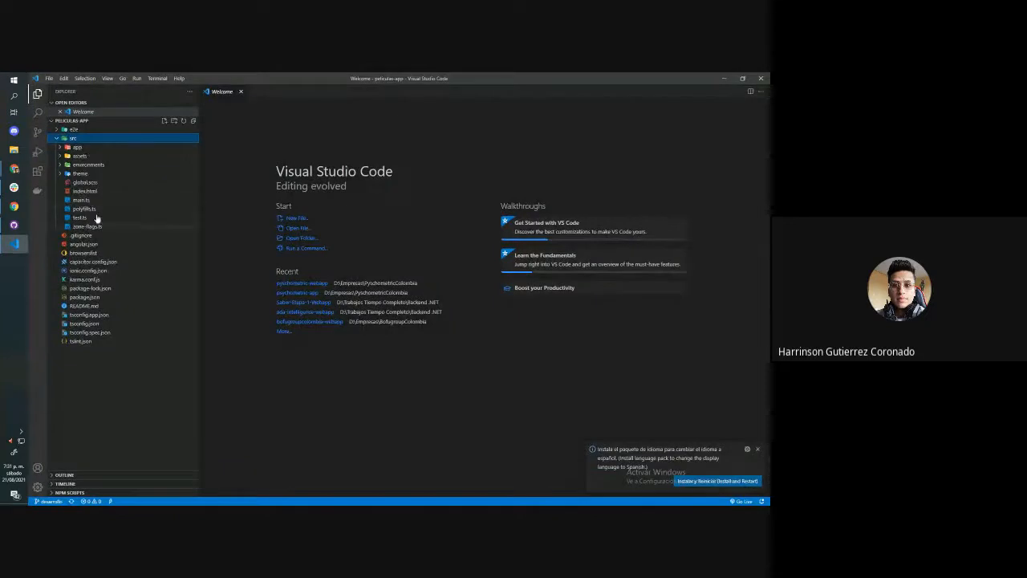
{"action": "left_click", "coordinate": [95, 164]}
{"action": "left_click", "coordinate": [98, 148]}
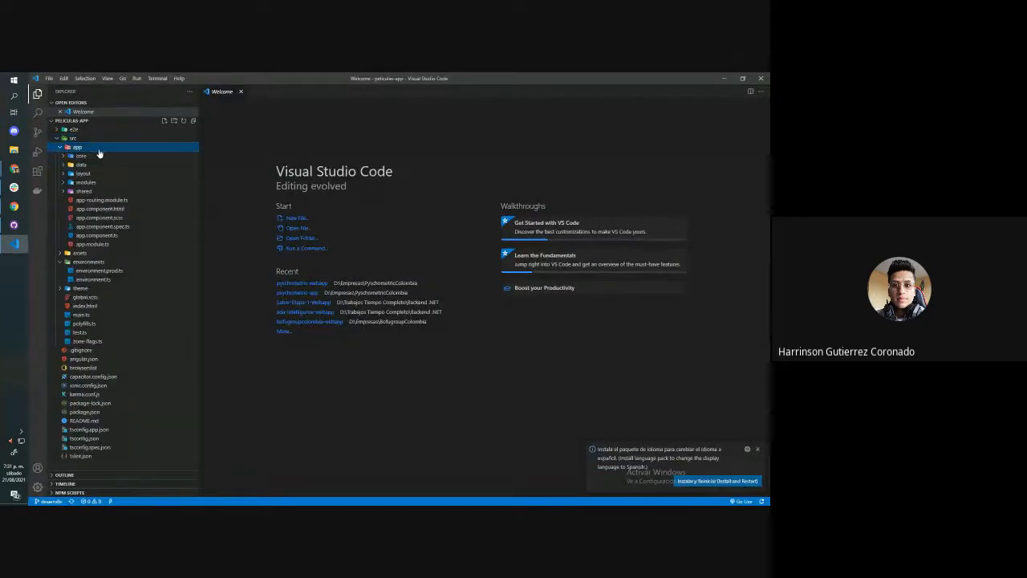
{"action": "left_click", "coordinate": [106, 271]}
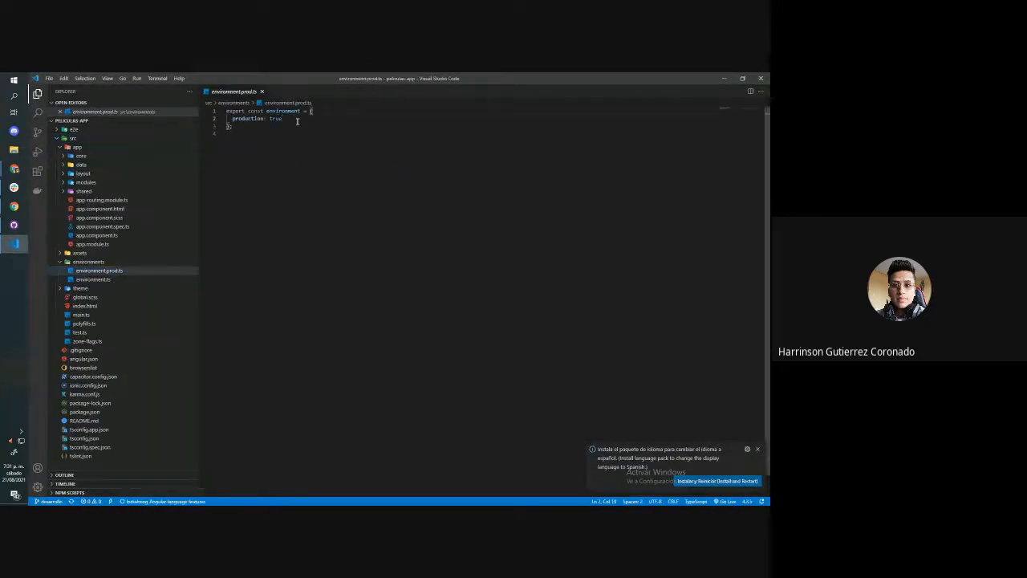
Add a nuevo property with the value "hola mundo" below production in environment.prod.ts and save the file
{"action": "type", "text": ","}
{"action": "key", "text": "Return"}
{"action": "type", "text": "r"}
{"action": "type", "text": "ue"}
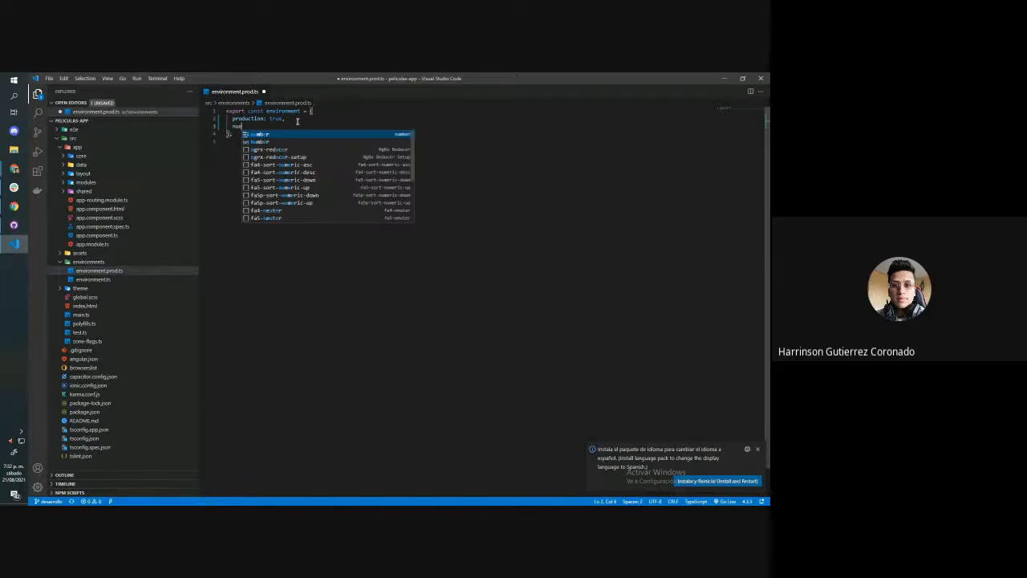
{"action": "type", "text": "vo: \"hola mundo"}
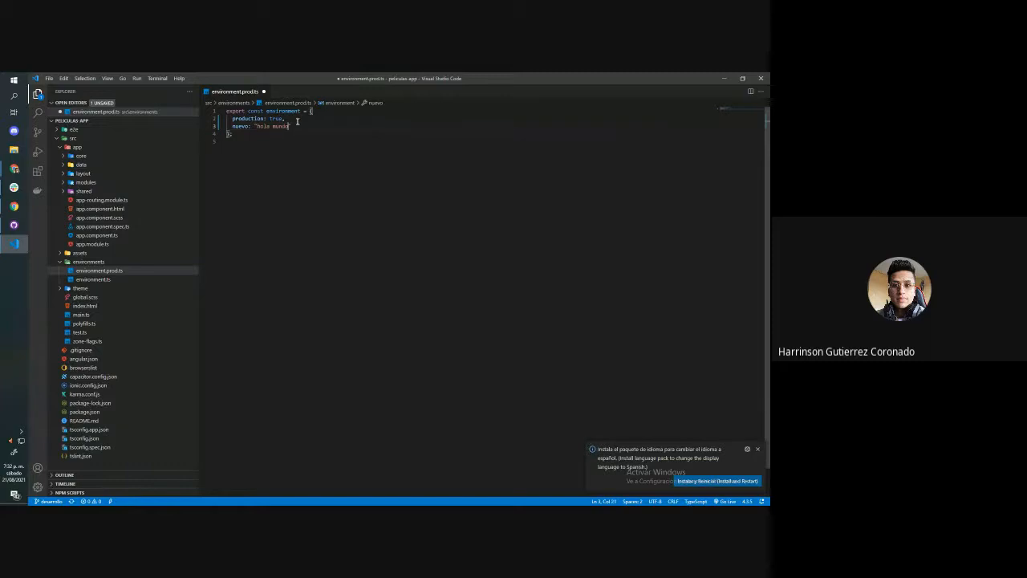
{"action": "key", "text": "ctrl+s"}
Switch to GitHub Desktop, commit the environment.prod.ts change to desarrollo, and push it to origin
{"action": "left_click", "coordinate": [724, 79]}
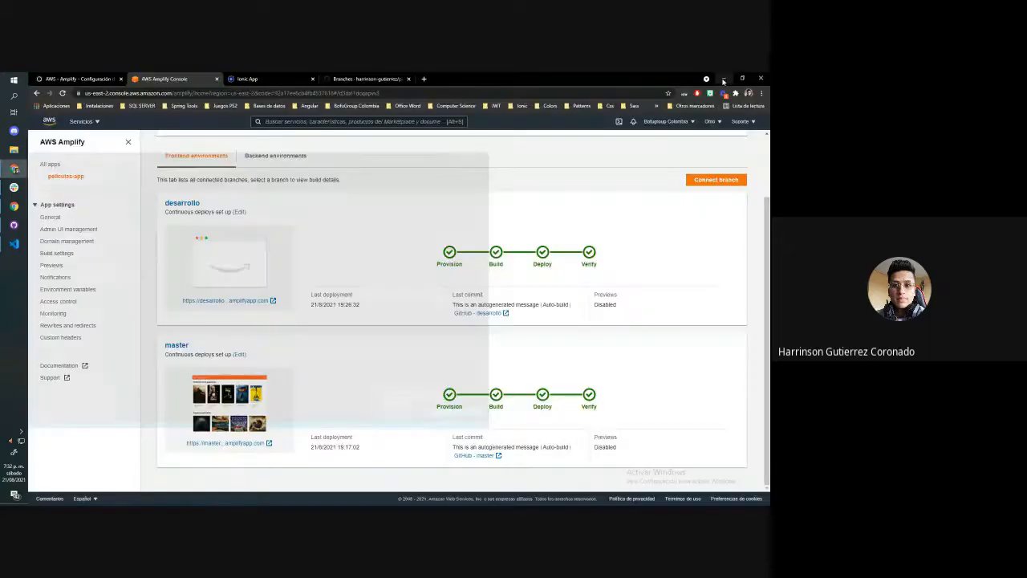
{"action": "left_click", "coordinate": [14, 226]}
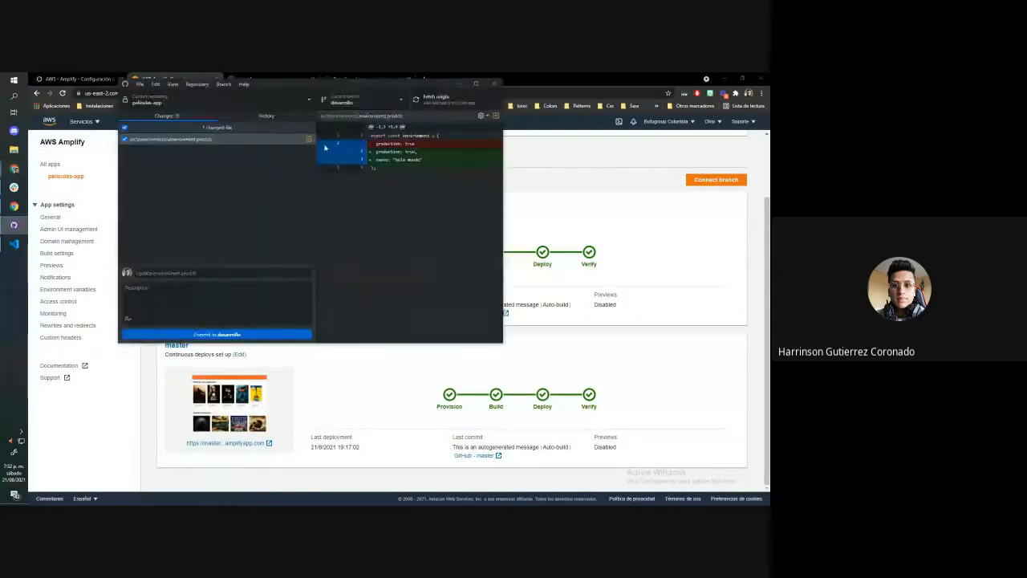
{"action": "left_click", "coordinate": [476, 84]}
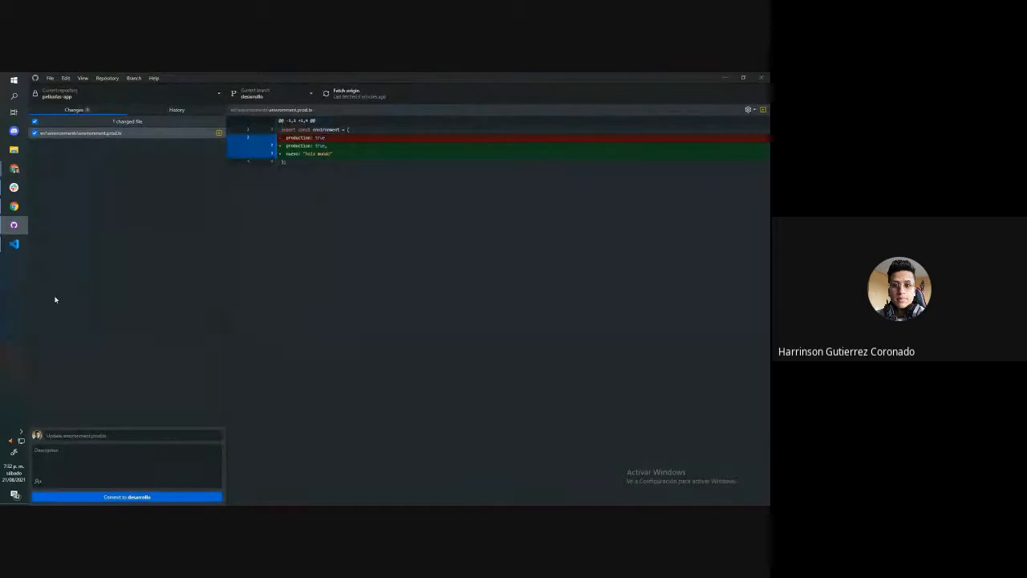
{"action": "left_click", "coordinate": [106, 498]}
{"action": "left_click", "coordinate": [337, 92]}
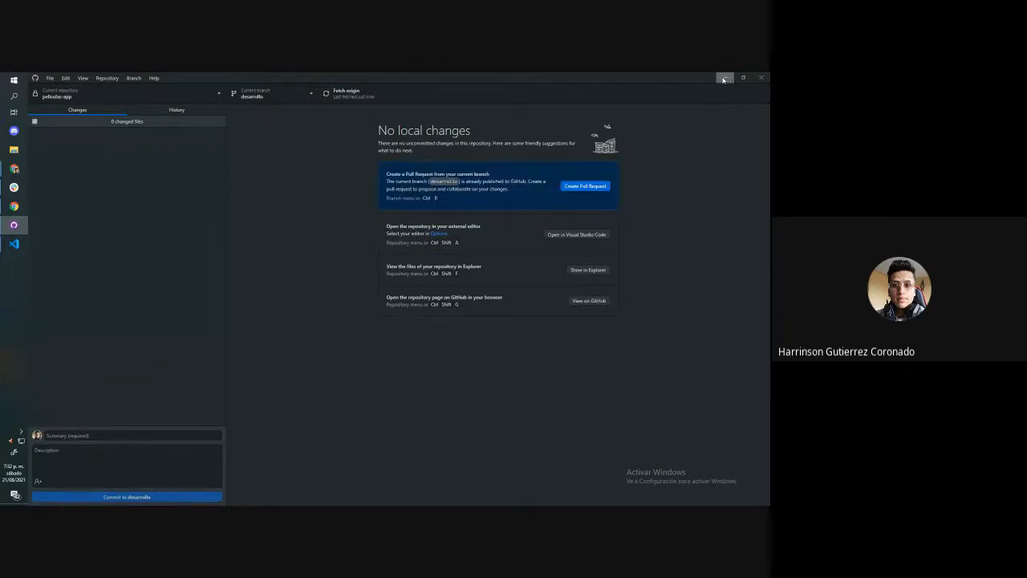
Return to the Amplify console, inspect the provisioning details of desarrollo's new build, and go back to the peliculas-app environments
{"action": "left_click", "coordinate": [725, 78]}
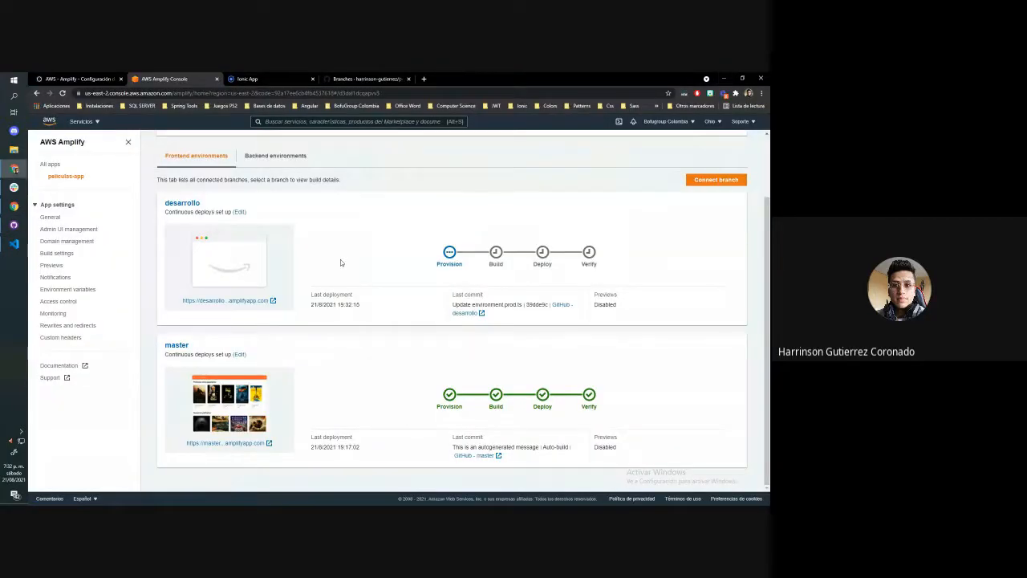
{"action": "scroll", "coordinate": [341, 259], "scroll_direction": "up", "scroll_amount": 1}
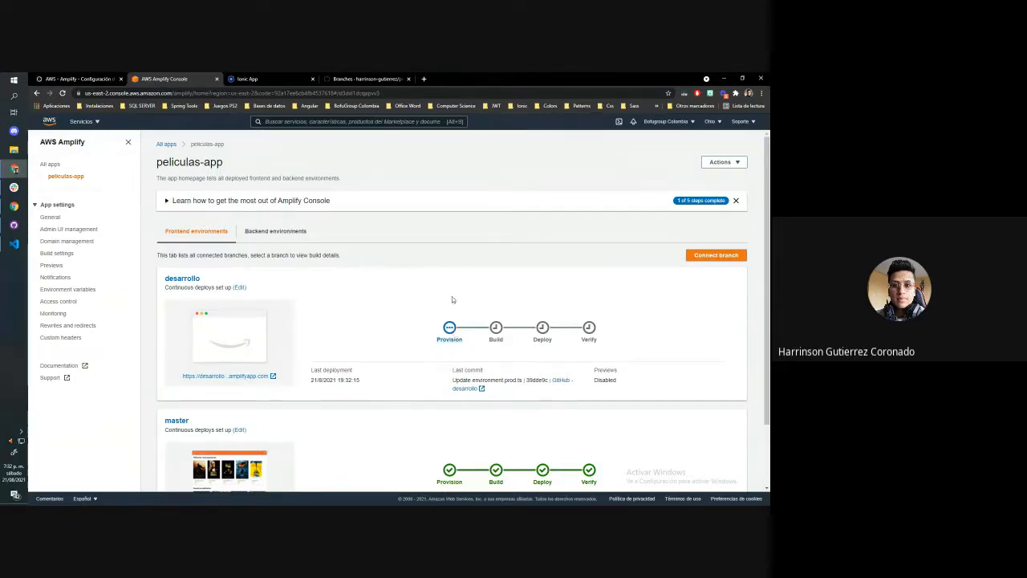
{"action": "left_click", "coordinate": [448, 325]}
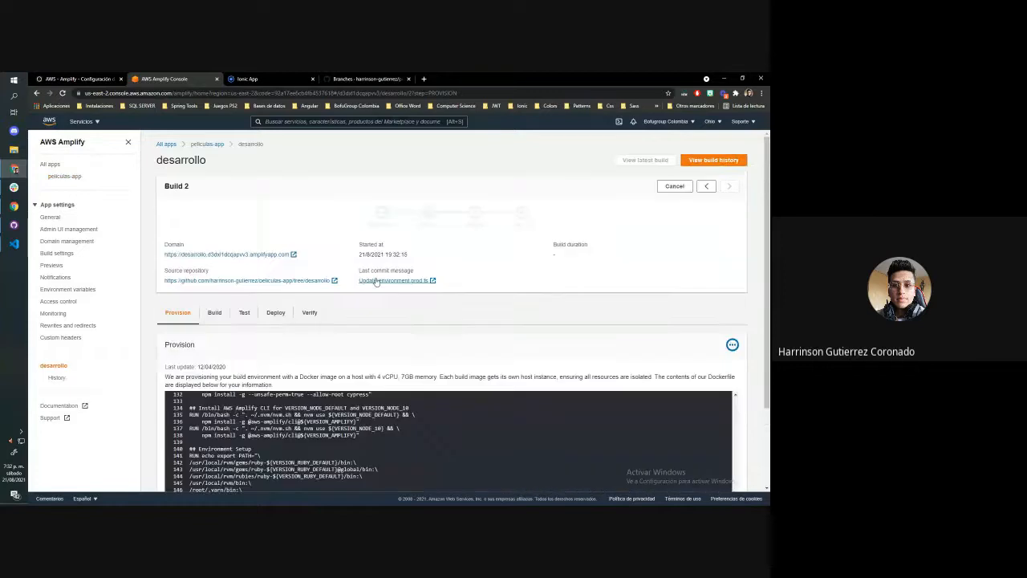
{"action": "left_click", "coordinate": [207, 145]}
{"action": "scroll", "coordinate": [457, 229], "scroll_direction": "down", "scroll_amount": 2}
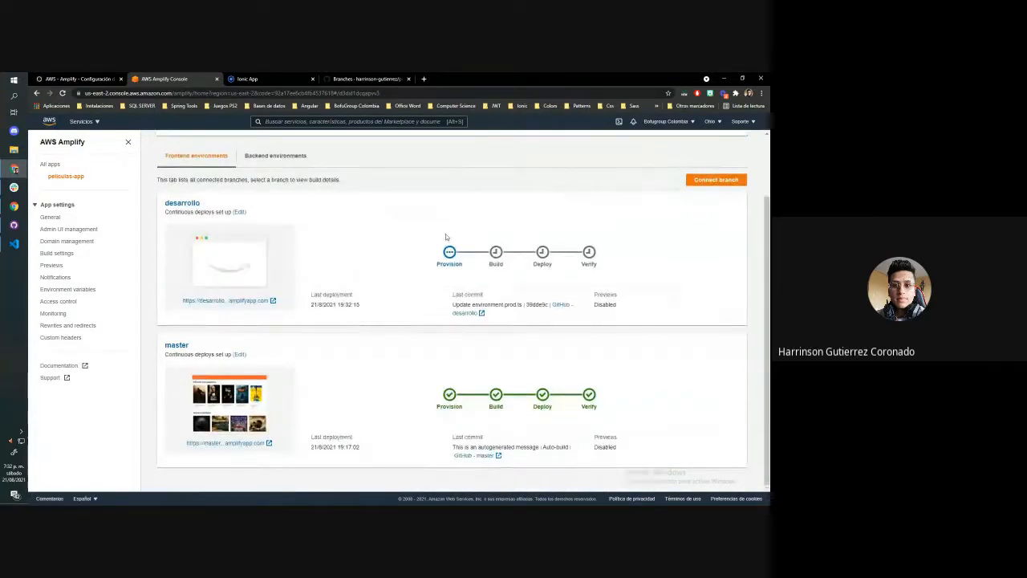
Switch to GitHub Desktop and change the current branch of peliculas-app to master
{"action": "key", "text": "alt+Tab"}
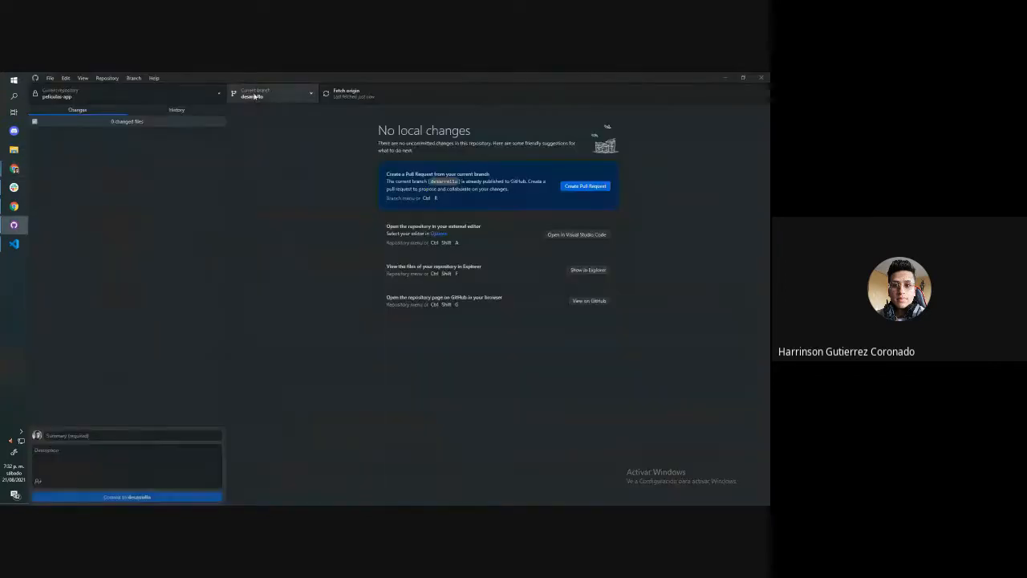
{"action": "left_click", "coordinate": [254, 96]}
{"action": "left_click", "coordinate": [260, 153]}
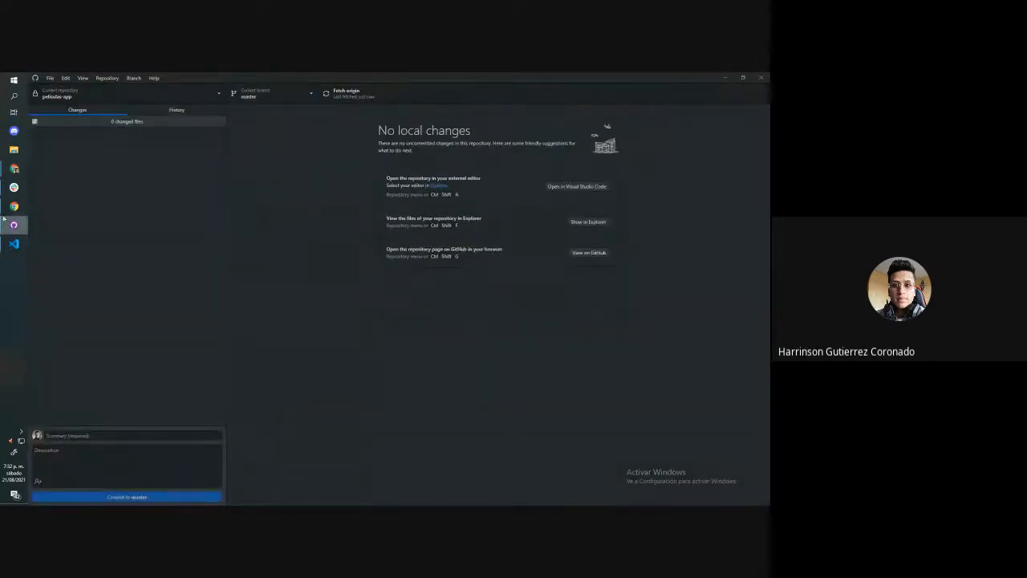
In Visual Studio Code, add a hola property with the value "hola mundo" to master's environment.prod.ts and save it
{"action": "left_click", "coordinate": [14, 243]}
{"action": "left_click", "coordinate": [285, 119]}
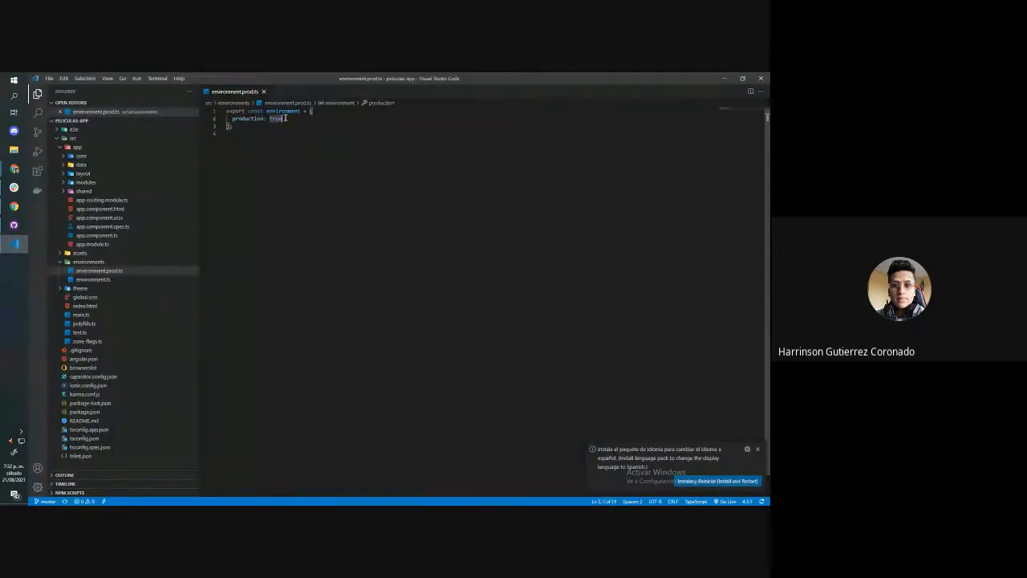
{"action": "type", "text": ","}
{"action": "key", "text": "Return"}
{"action": "type", "text": "'hola:"}
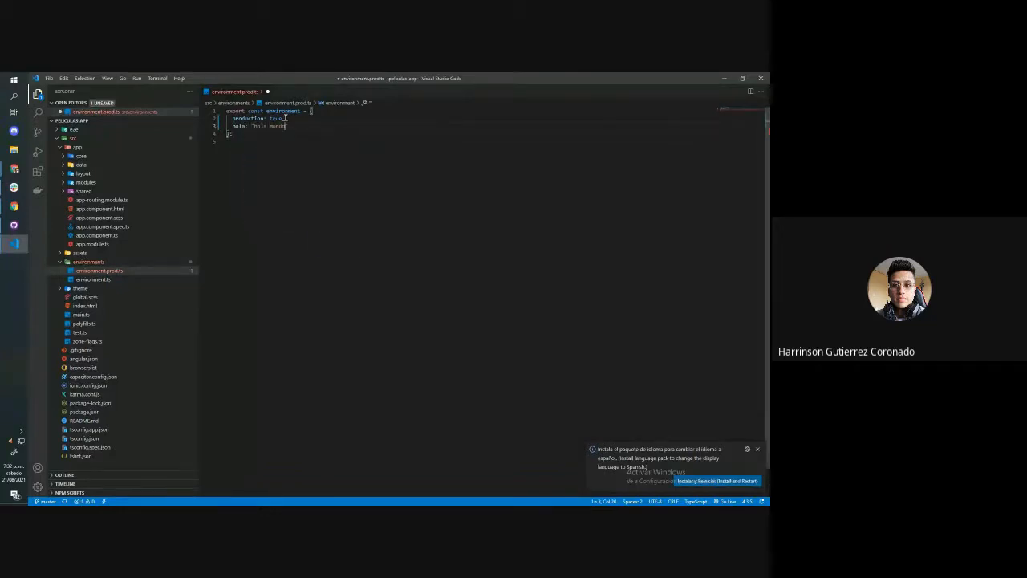
{"action": "key", "text": "ctrl+s"}
Switch to GitHub Desktop, commit the environment.prod.ts change to master, and push it to origin
{"action": "key", "text": "alt+Tab"}
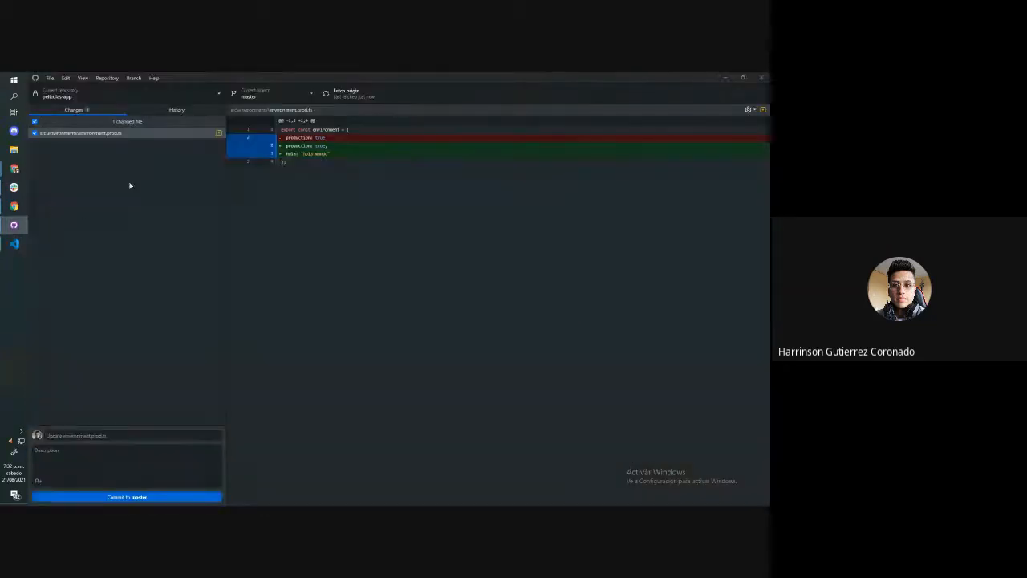
{"action": "left_click", "coordinate": [127, 497]}
{"action": "left_click", "coordinate": [367, 96]}
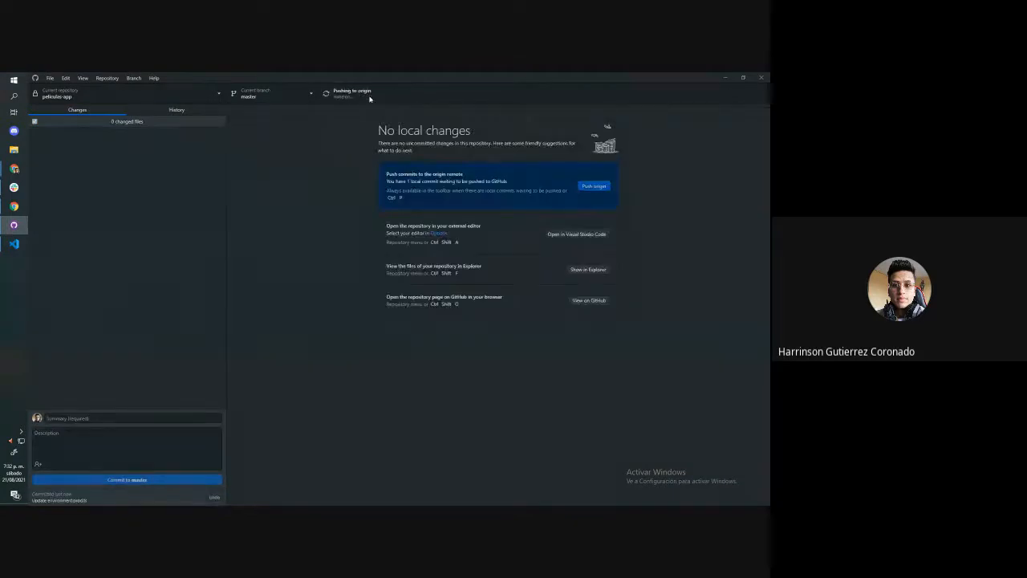
Return to the Amplify console and review both branches' builds, the custom domain's activation status, and the app's general settings
{"action": "left_click", "coordinate": [722, 80]}
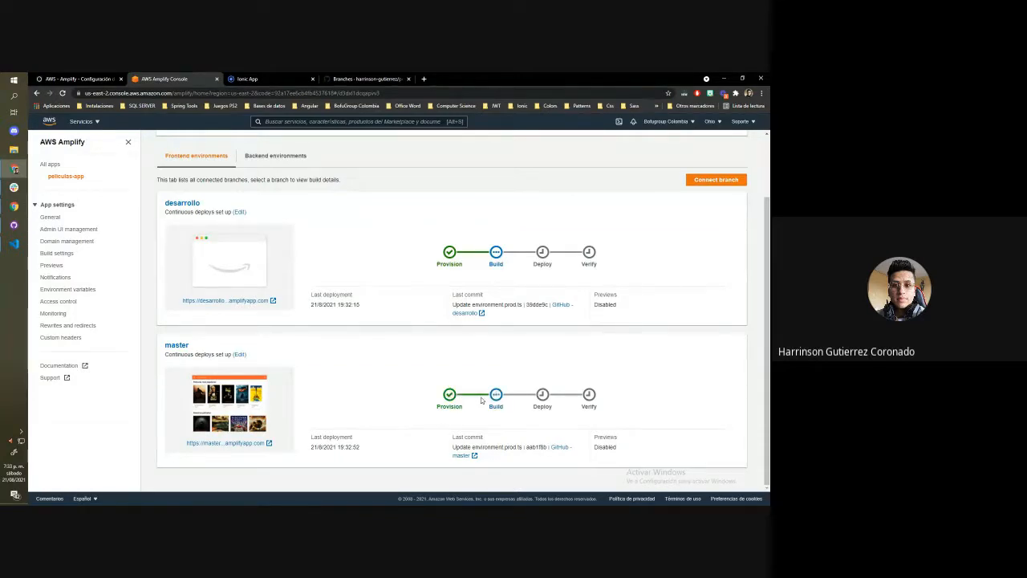
{"action": "left_click", "coordinate": [68, 241]}
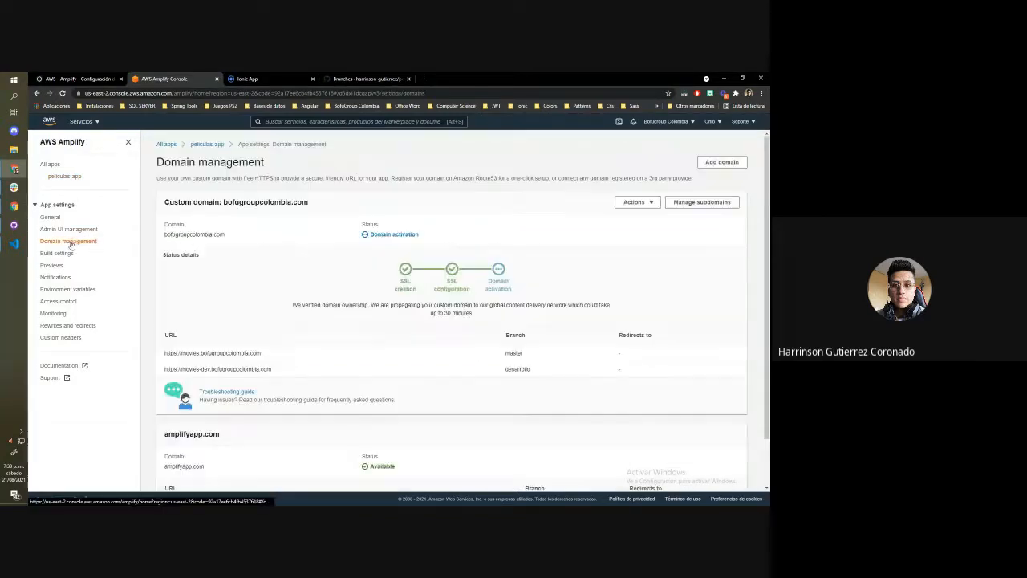
{"action": "scroll", "coordinate": [309, 239], "scroll_direction": "down", "scroll_amount": 2}
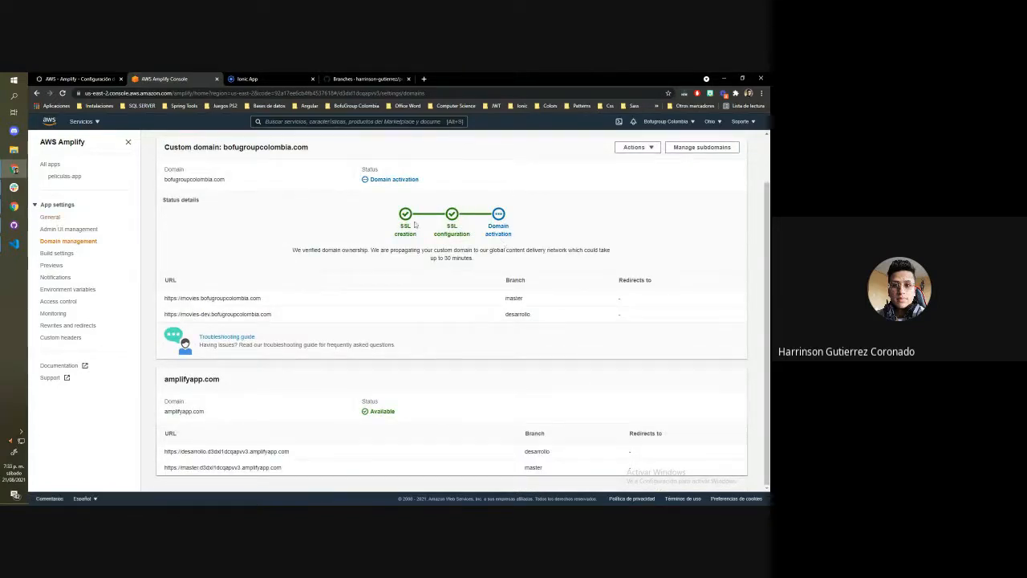
{"action": "left_click", "coordinate": [52, 216]}
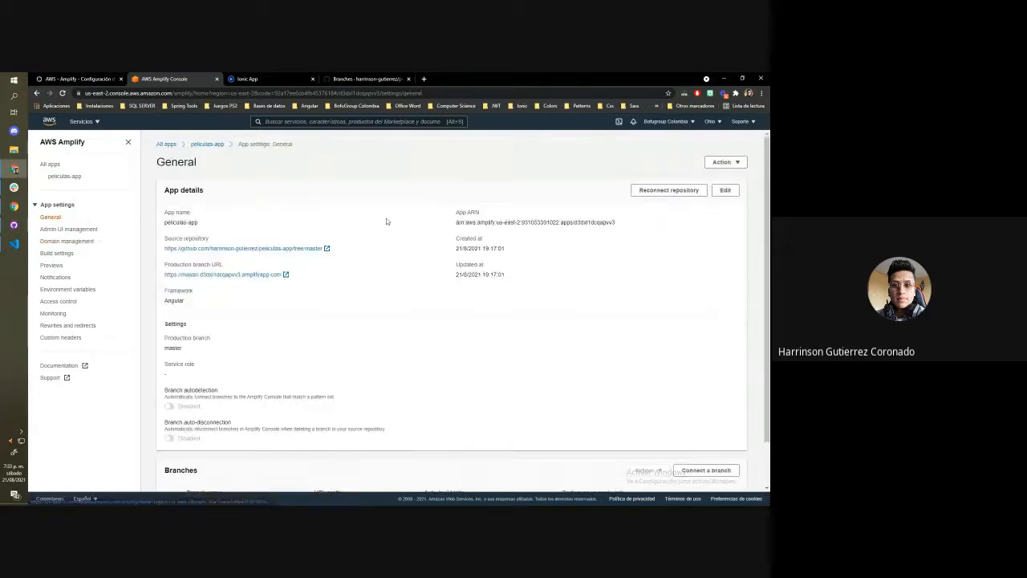
{"action": "left_click", "coordinate": [62, 178]}
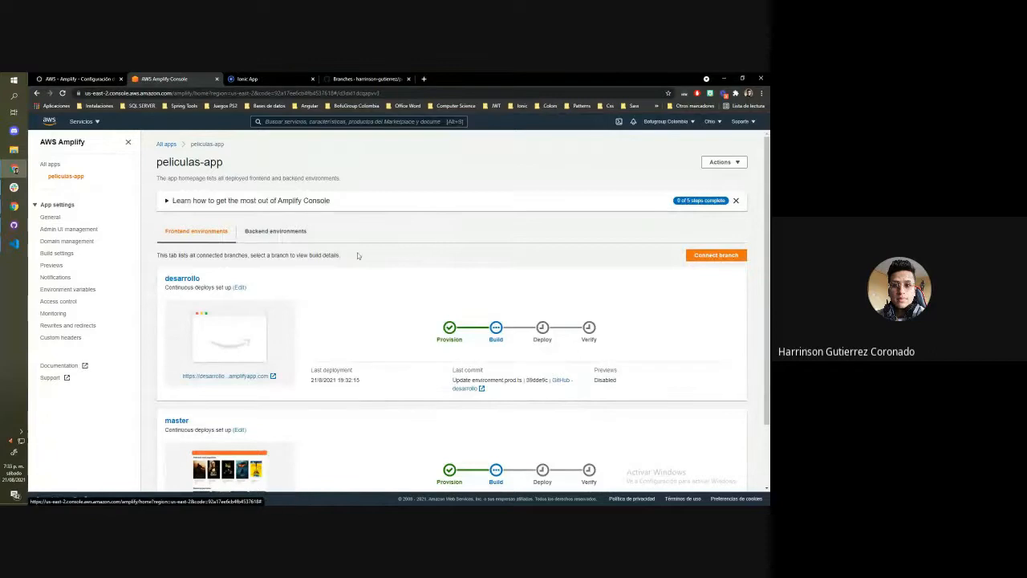
Examine the frontend log of the desarrollo branch's running build, then return to the peliculas-app overview
{"action": "scroll", "coordinate": [356, 255], "scroll_direction": "down", "scroll_amount": 2}
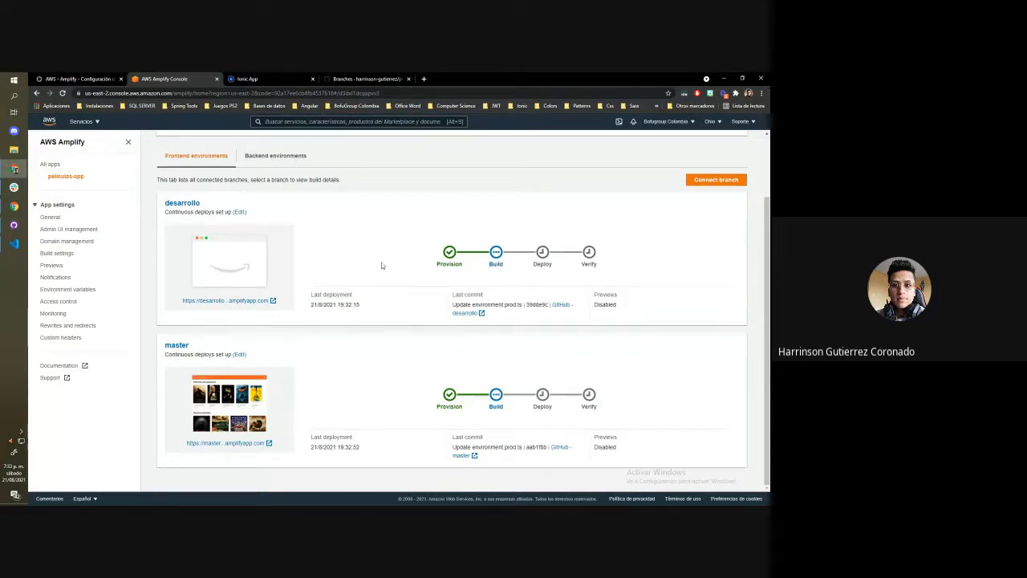
{"action": "left_click", "coordinate": [496, 263]}
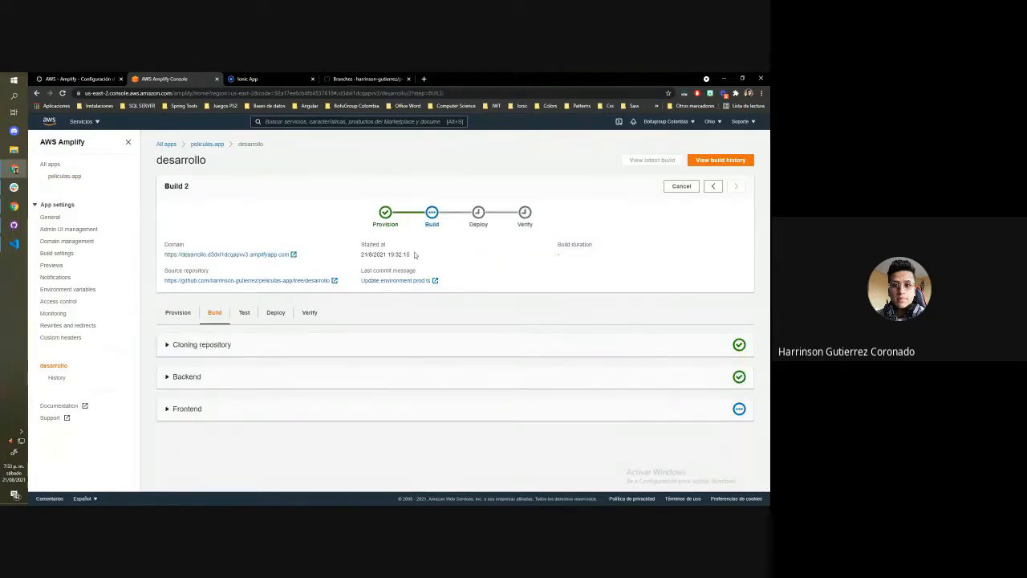
{"action": "left_click", "coordinate": [192, 409]}
{"action": "scroll", "coordinate": [215, 417], "scroll_direction": "down", "scroll_amount": 3}
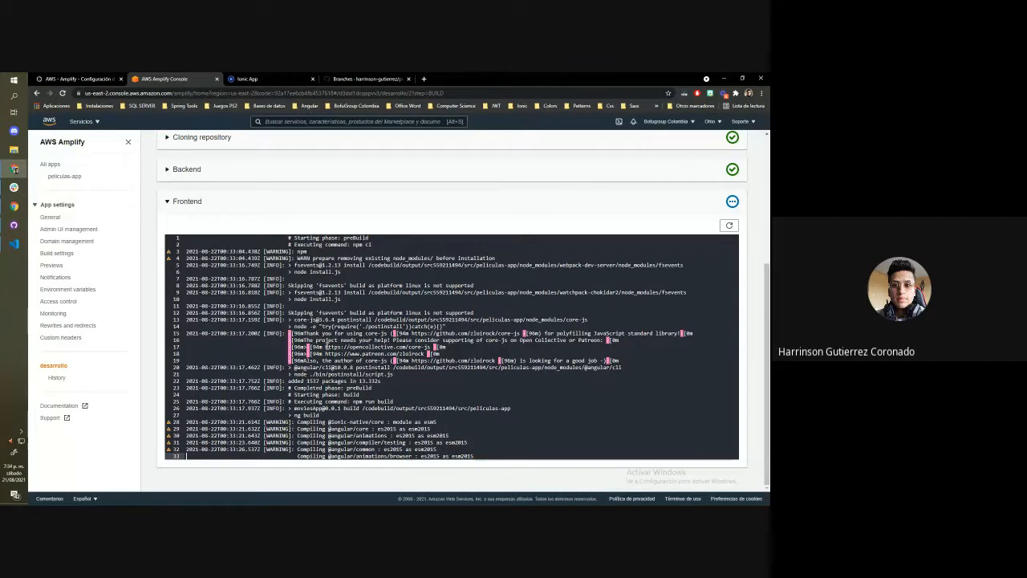
{"action": "left_click", "coordinate": [374, 374]}
{"action": "scroll", "coordinate": [401, 381], "scroll_direction": "up", "scroll_amount": 3}
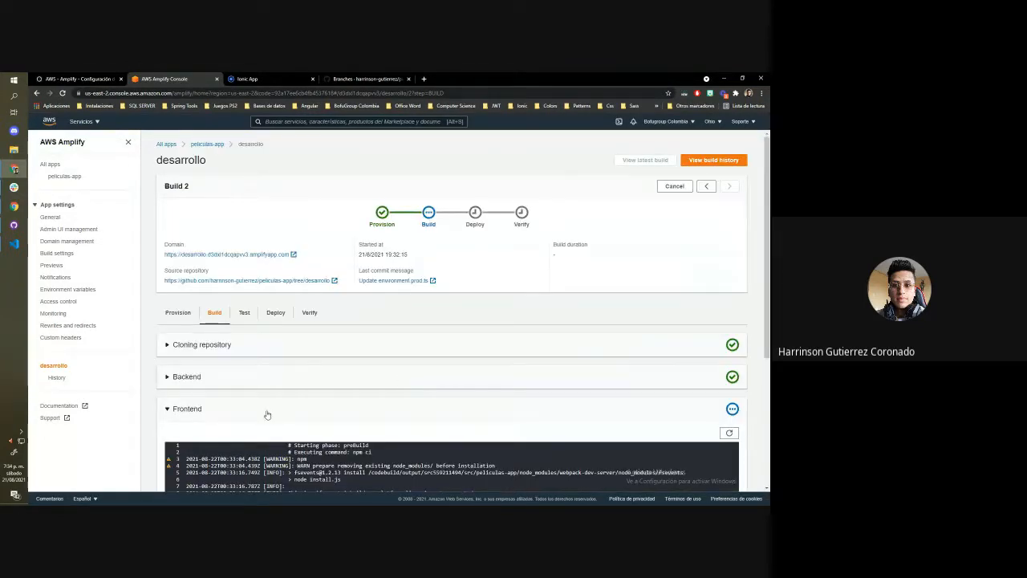
{"action": "scroll", "coordinate": [293, 409], "scroll_direction": "down", "scroll_amount": 2}
{"action": "scroll", "coordinate": [265, 289], "scroll_direction": "up", "scroll_amount": 1}
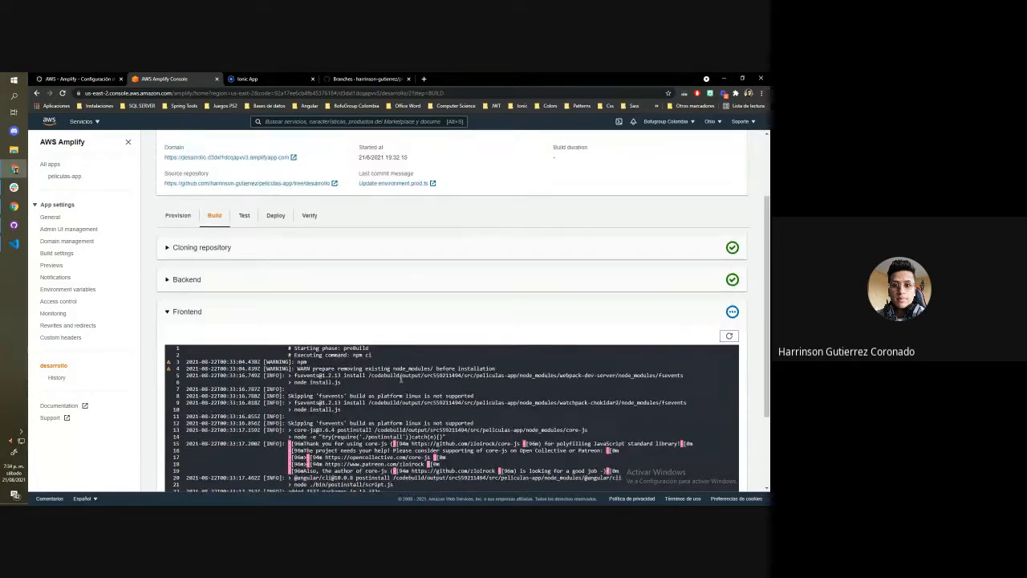
{"action": "scroll", "coordinate": [231, 161], "scroll_direction": "up", "scroll_amount": 2}
{"action": "left_click", "coordinate": [208, 143]}
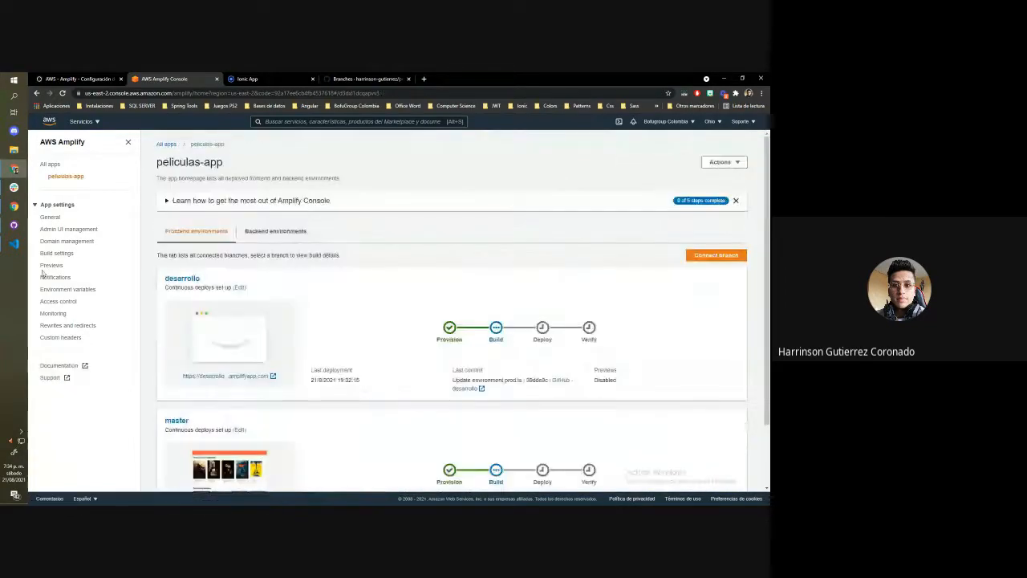
{"action": "left_click", "coordinate": [69, 241]}
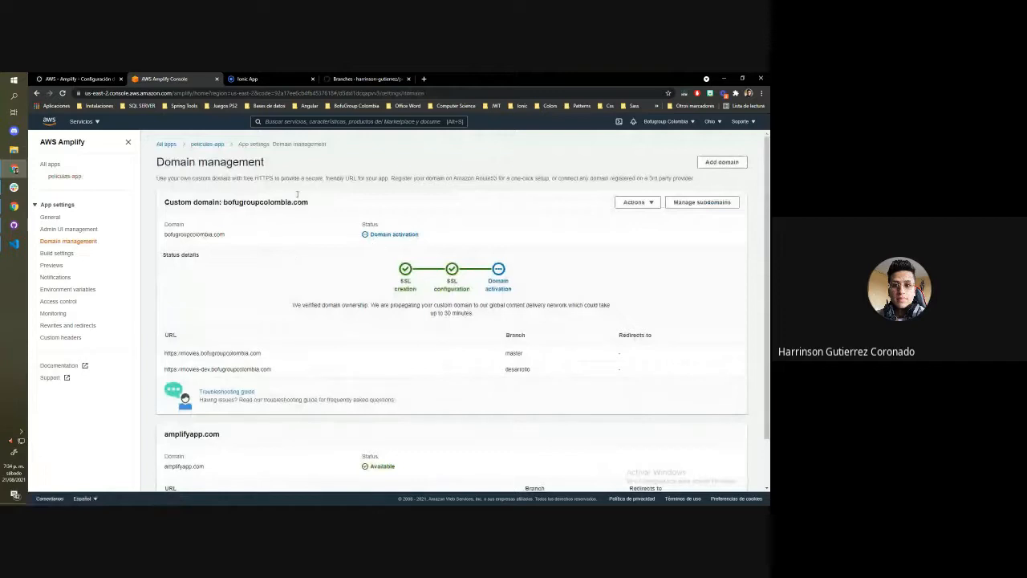
{"action": "left_click", "coordinate": [248, 79]}
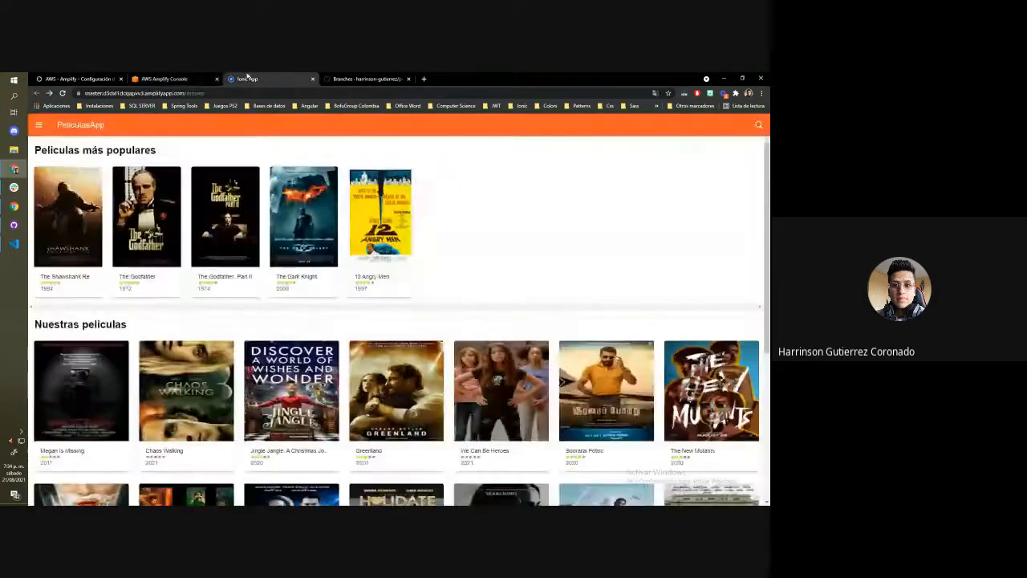
{"action": "left_click", "coordinate": [165, 79]}
{"action": "left_click_drag", "start_coordinate": [261, 353], "coordinate": [164, 353]}
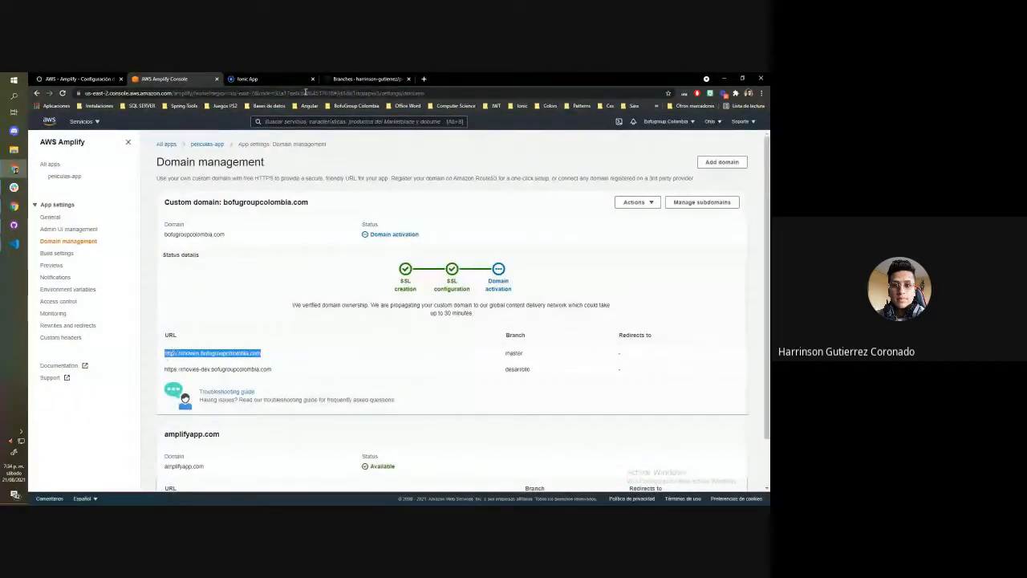
{"action": "left_click", "coordinate": [248, 79]}
{"action": "left_click", "coordinate": [280, 93]}
{"action": "type", "text": "movies.bofugroupcolombia.com"}
{"action": "key", "text": "Return"}
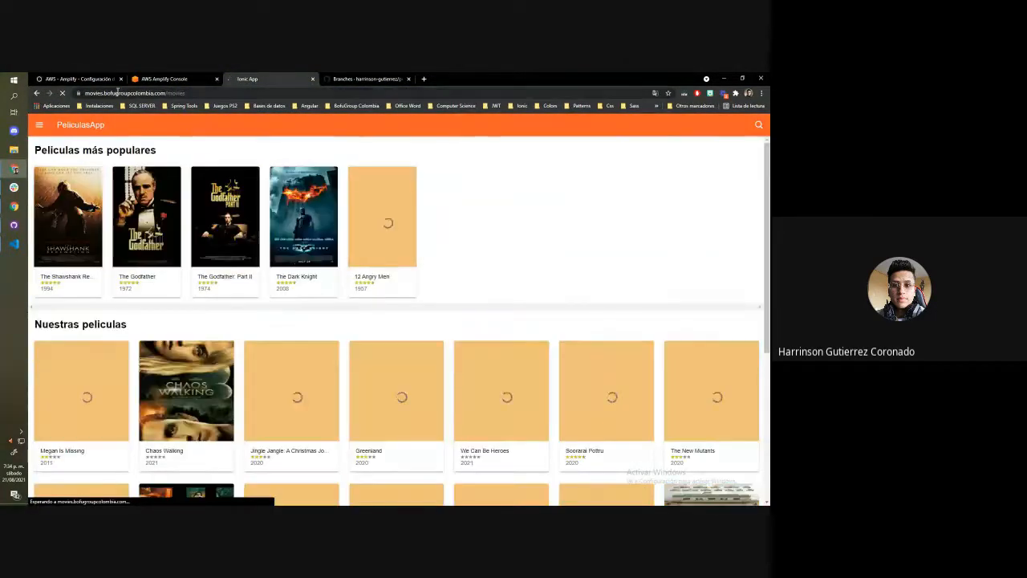
Inspect the full address of the loaded movies site, including its https protocol and custom subdomain
{"action": "left_click", "coordinate": [214, 94]}
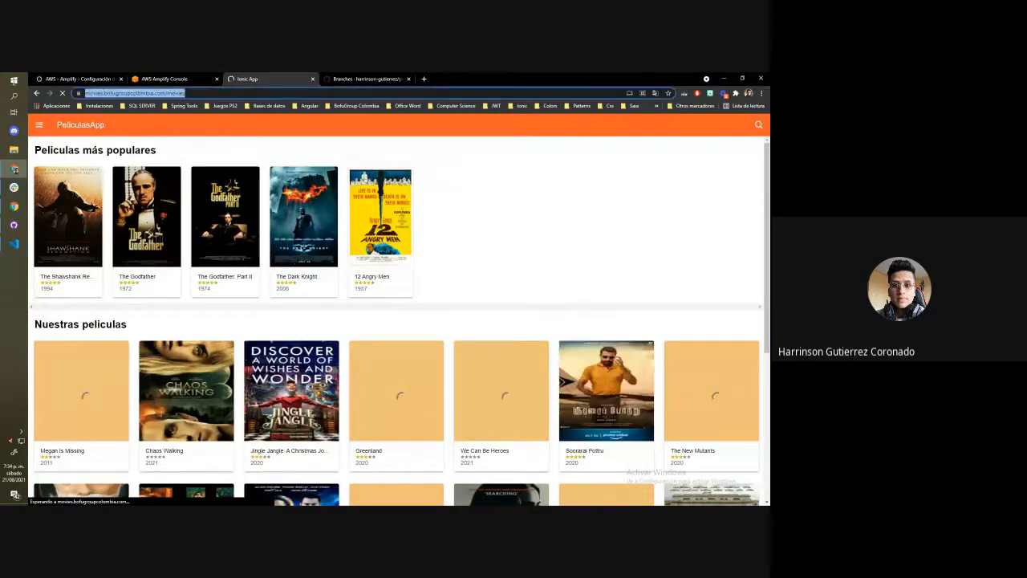
{"action": "left_click", "coordinate": [97, 93]}
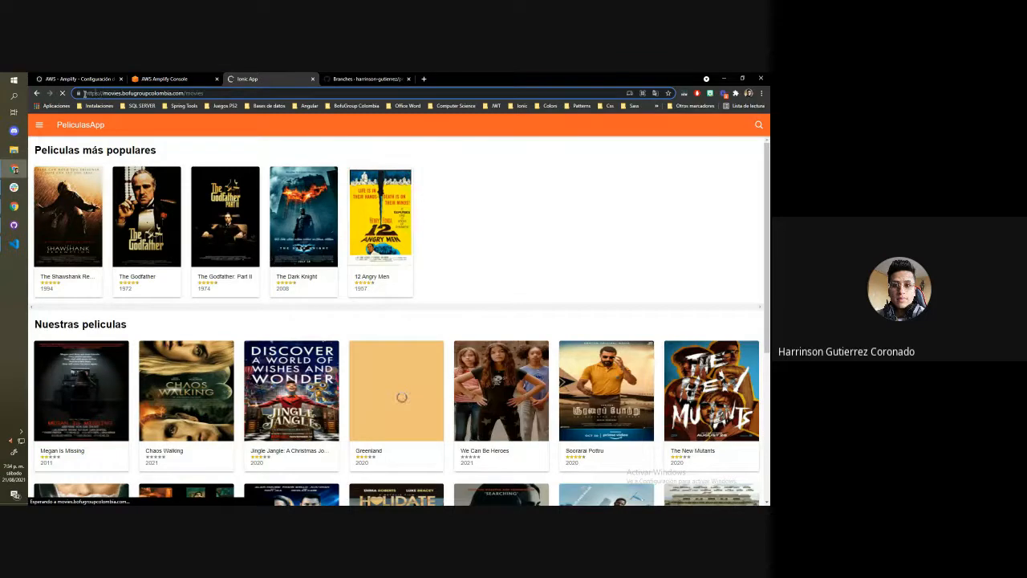
{"action": "left_click", "coordinate": [81, 94]}
{"action": "left_click", "coordinate": [80, 94]}
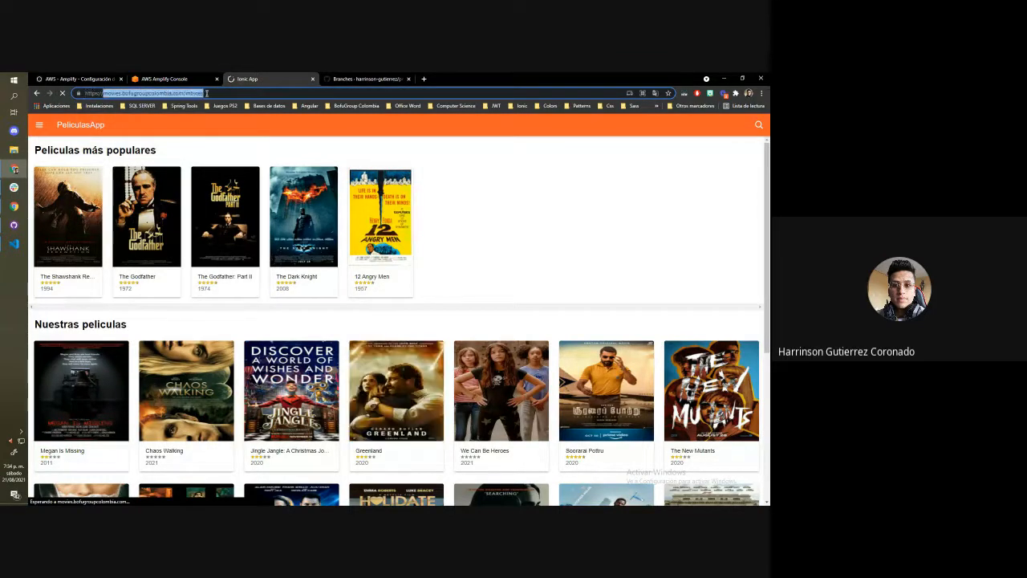
{"action": "left_click", "coordinate": [85, 93]}
{"action": "left_click", "coordinate": [189, 79]}
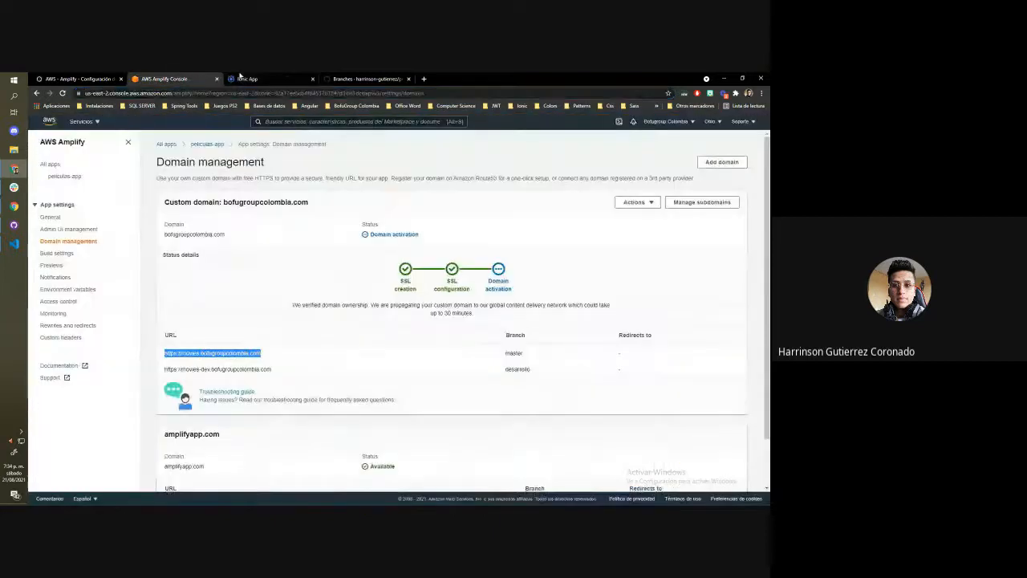
{"action": "scroll", "coordinate": [277, 348], "scroll_direction": "down", "scroll_amount": 2}
{"action": "left_click_drag", "start_coordinate": [180, 314], "coordinate": [271, 313]}
{"action": "key", "text": "ctrl+c"}
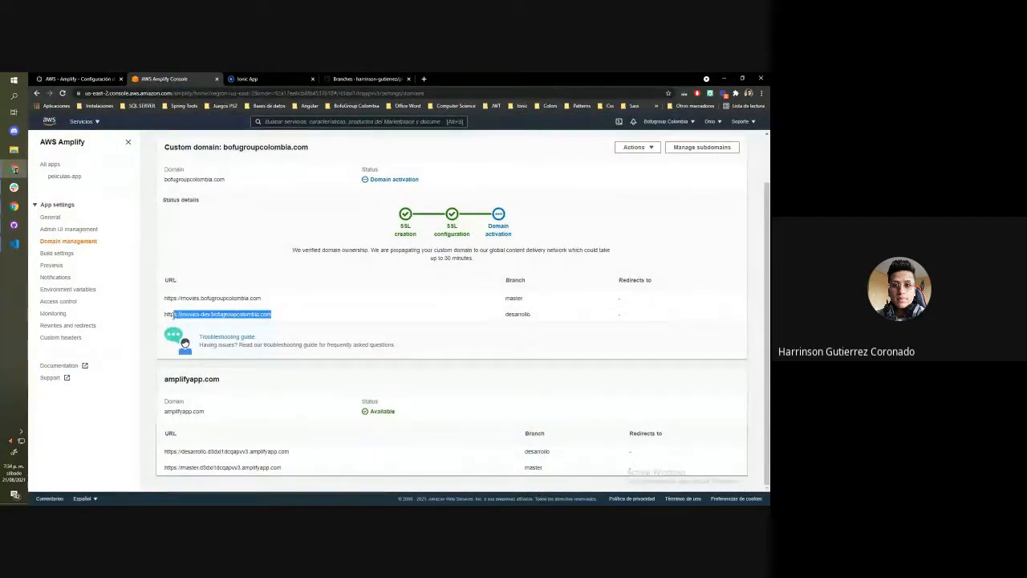
{"action": "left_click", "coordinate": [255, 80]}
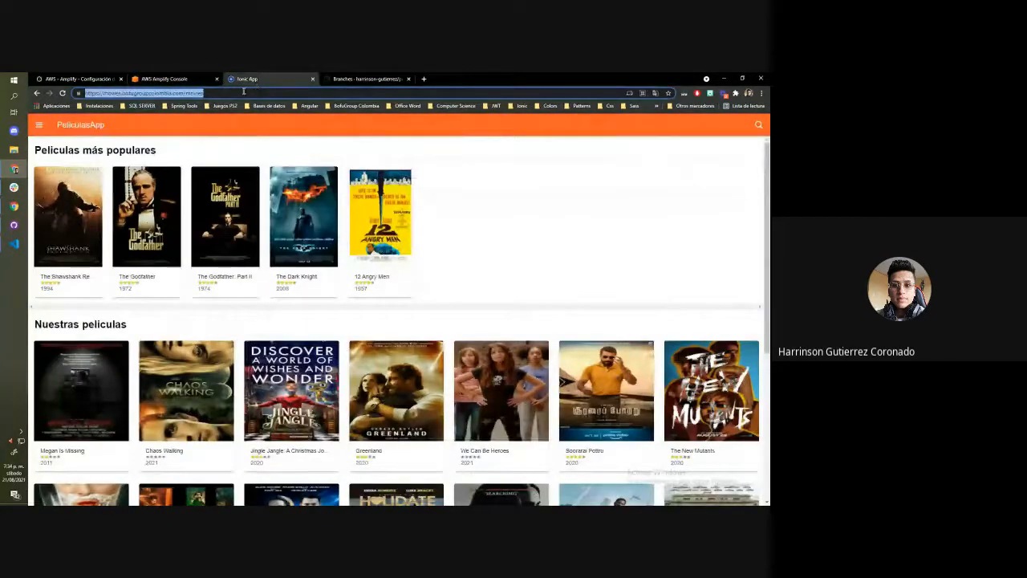
{"action": "key", "text": "ctrl+v"}
{"action": "key", "text": "Return"}
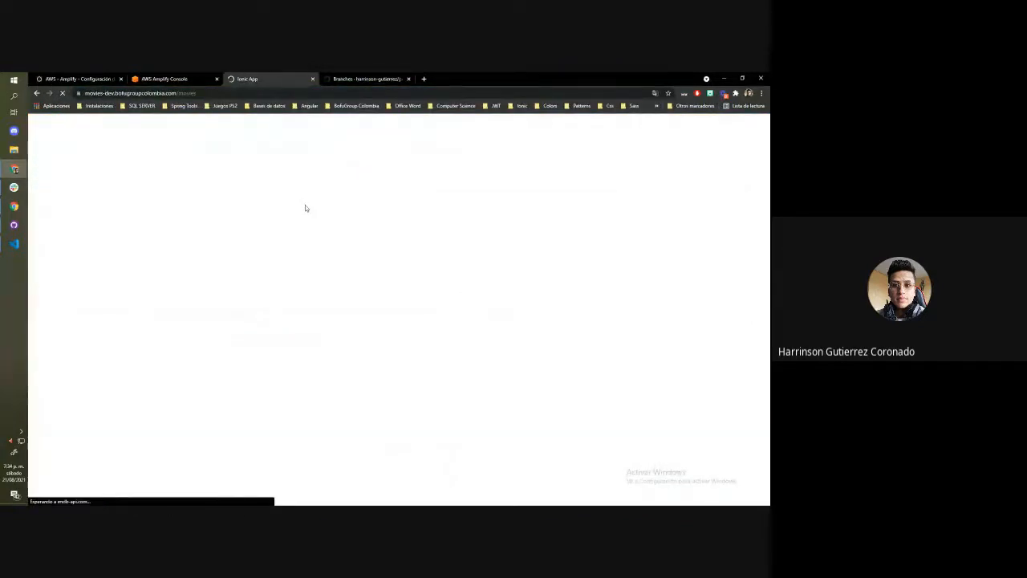
{"action": "scroll", "coordinate": [305, 209], "scroll_direction": "down", "scroll_amount": 1}
{"action": "scroll", "coordinate": [305, 209], "scroll_direction": "up", "scroll_amount": 1}
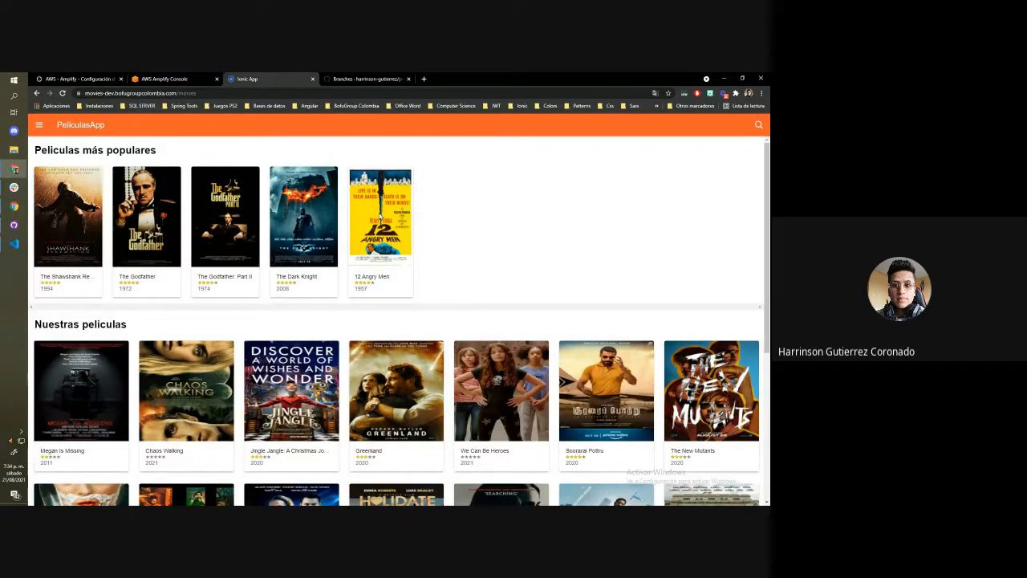
{"action": "left_click", "coordinate": [365, 78]}
{"action": "left_click", "coordinate": [247, 79]}
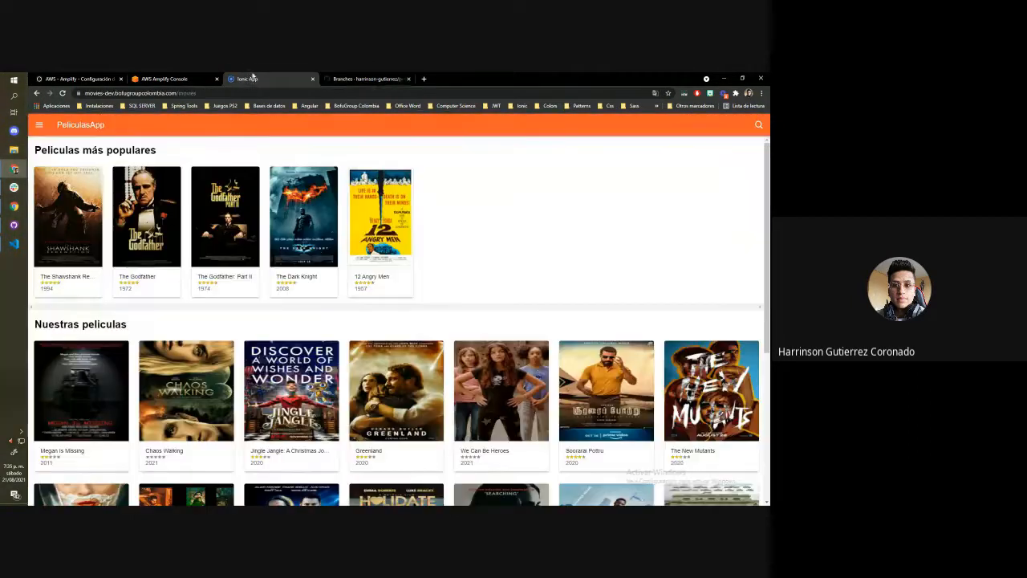
Review the custom domain's status in Amplify and the blog article on Amplify domain configuration, then return to the console
{"action": "left_click", "coordinate": [166, 79]}
{"action": "scroll", "coordinate": [300, 175], "scroll_direction": "up", "scroll_amount": 2}
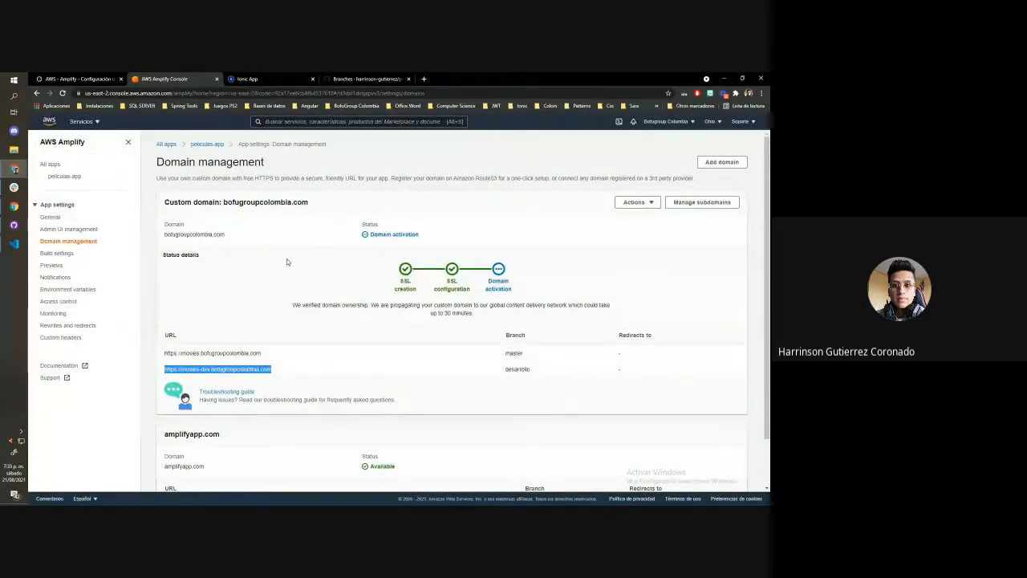
{"action": "scroll", "coordinate": [243, 155], "scroll_direction": "up", "scroll_amount": 2}
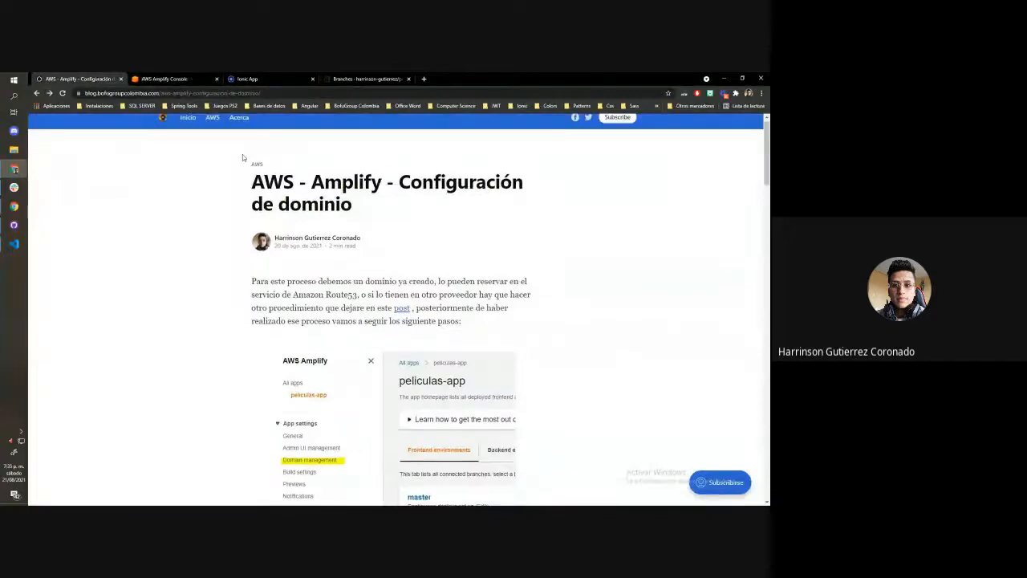
{"action": "left_click", "coordinate": [255, 93]}
{"action": "left_click", "coordinate": [178, 79]}
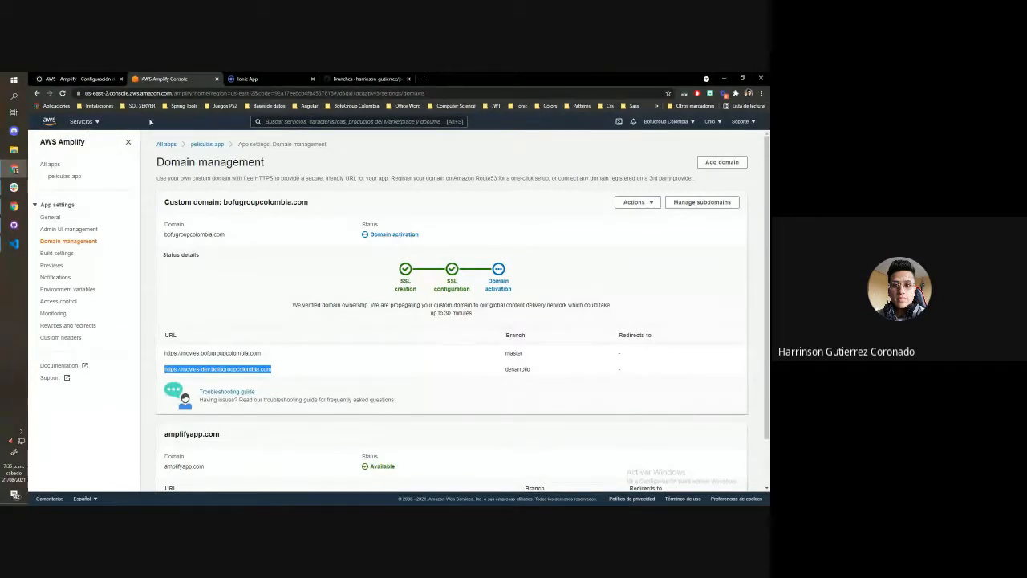
Search the AWS services for "route 53", open Route 53, and view its hosted zones
{"action": "left_click", "coordinate": [90, 122]}
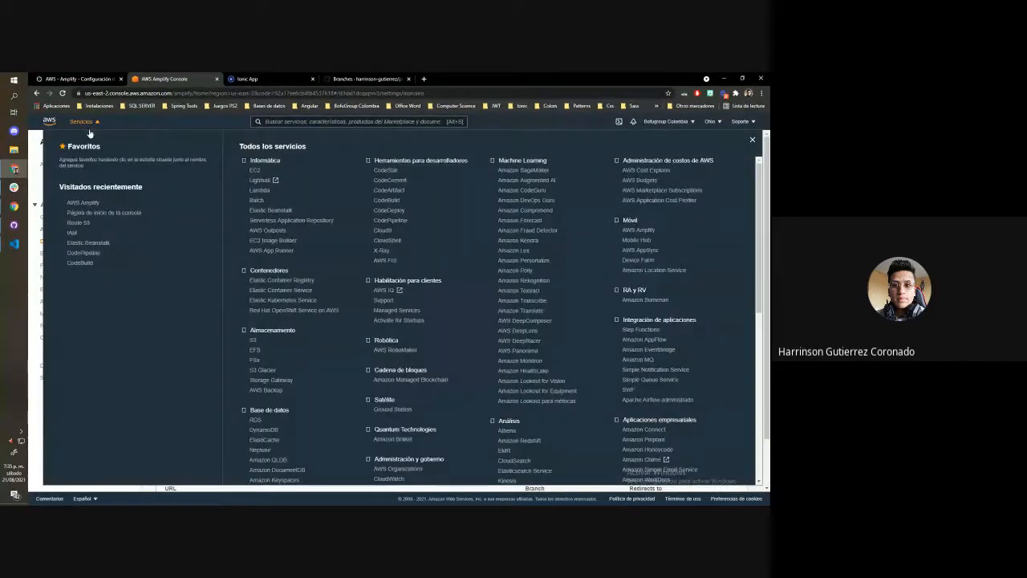
{"action": "left_click", "coordinate": [280, 121]}
{"action": "type", "text": "rou"}
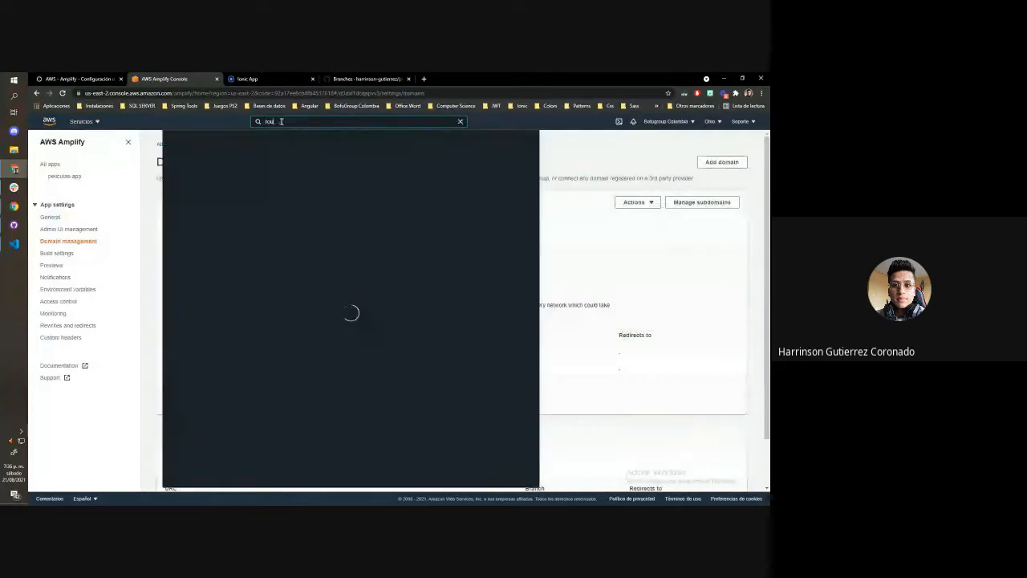
{"action": "type", "text": "te 53"}
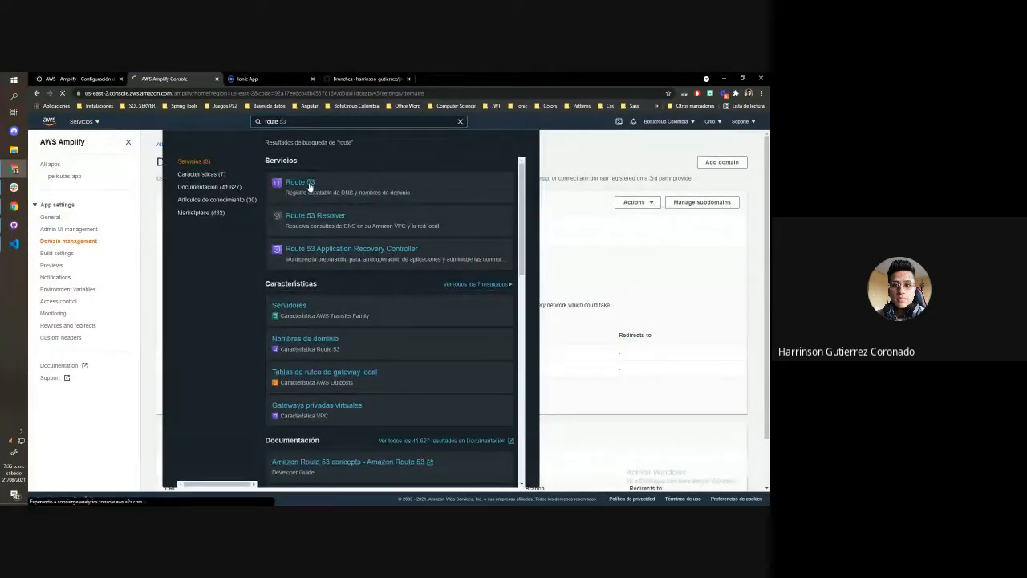
{"action": "left_click", "coordinate": [310, 186]}
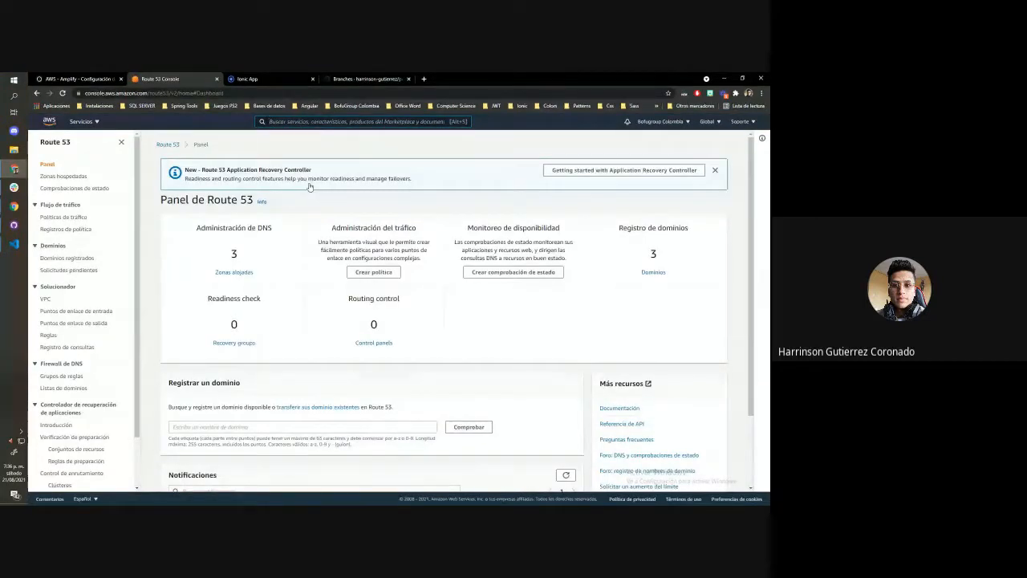
{"action": "left_click", "coordinate": [235, 272]}
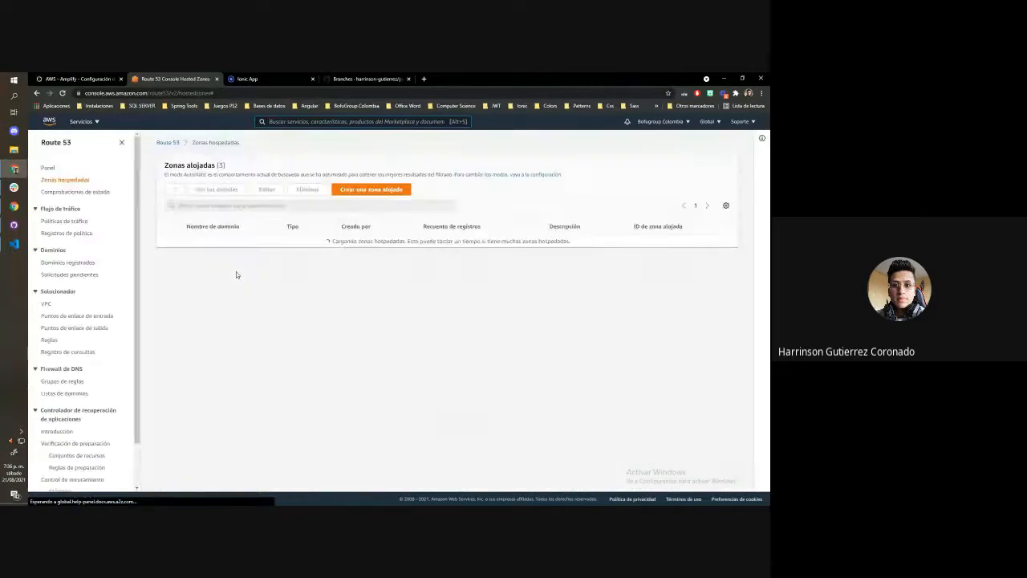
{"action": "left_click_drag", "start_coordinate": [74, 143], "coordinate": [42, 140]}
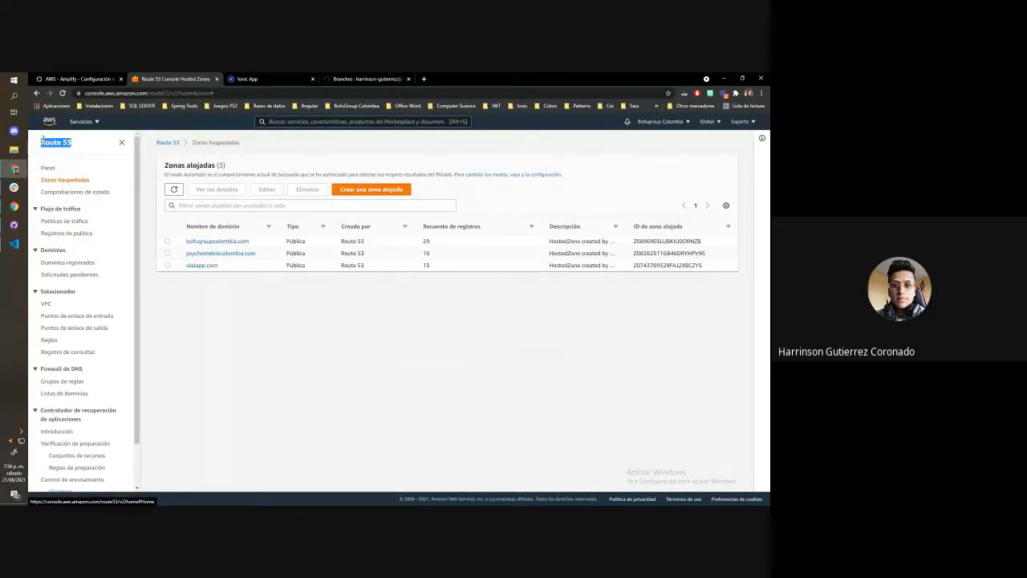
{"action": "left_click", "coordinate": [80, 146]}
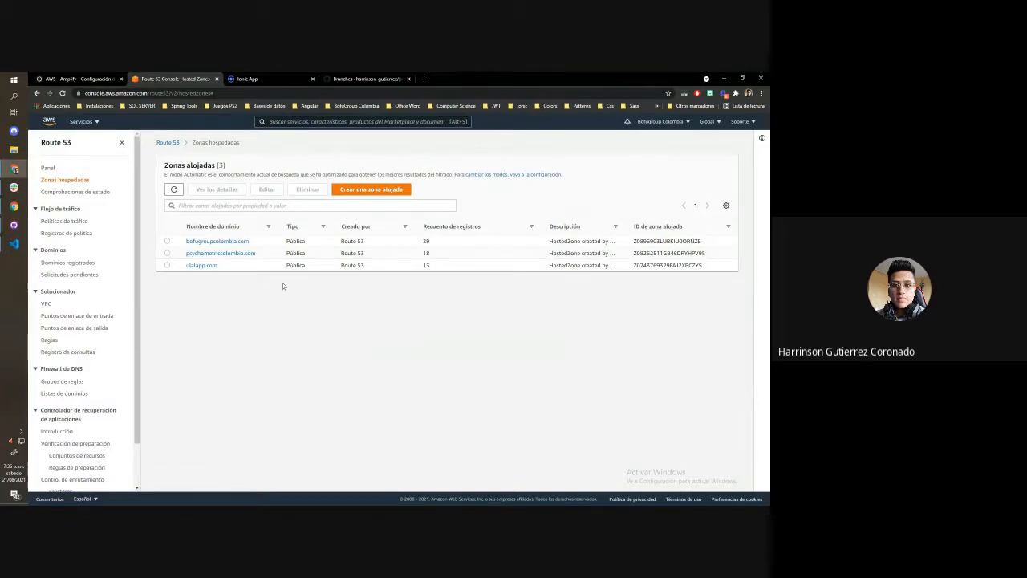
Review the form for creating a hosted zone and leave it without creating one
{"action": "left_click", "coordinate": [368, 191]}
{"action": "scroll", "coordinate": [172, 242], "scroll_direction": "down", "scroll_amount": 1}
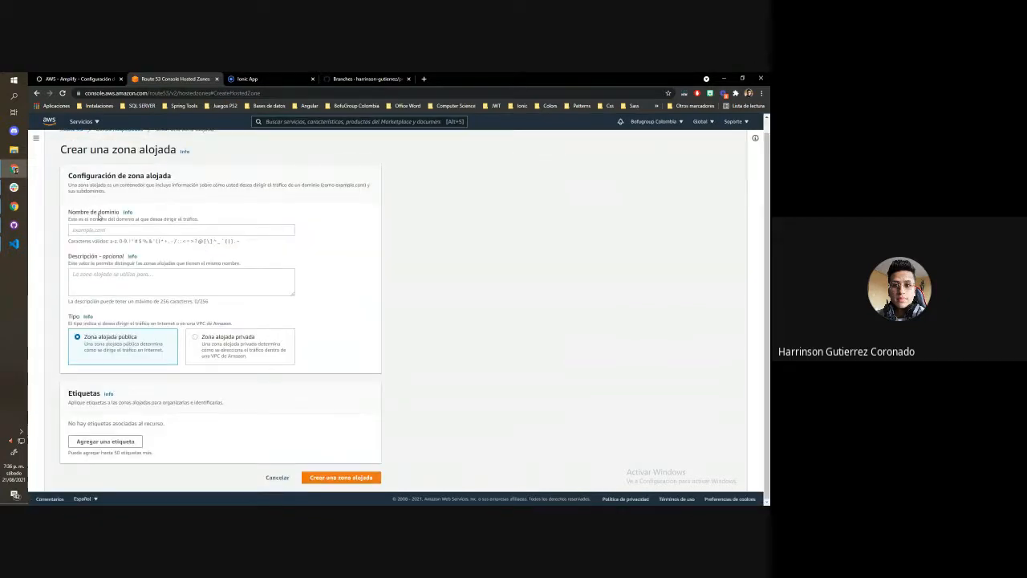
{"action": "left_click", "coordinate": [273, 476]}
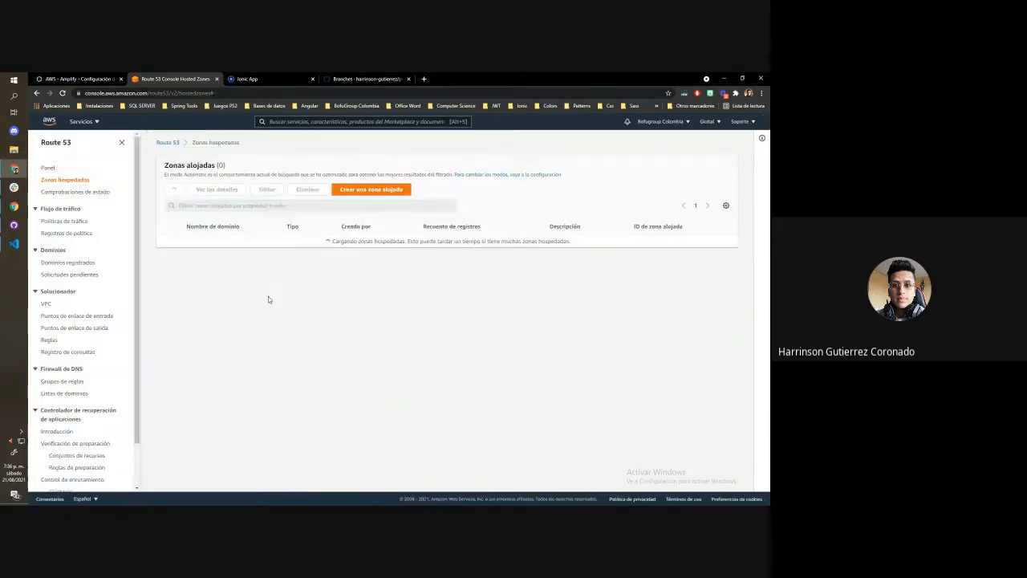
Open Route 53's registered domains, start registering a domain, and review the available extensions and their prices
{"action": "left_click", "coordinate": [170, 143]}
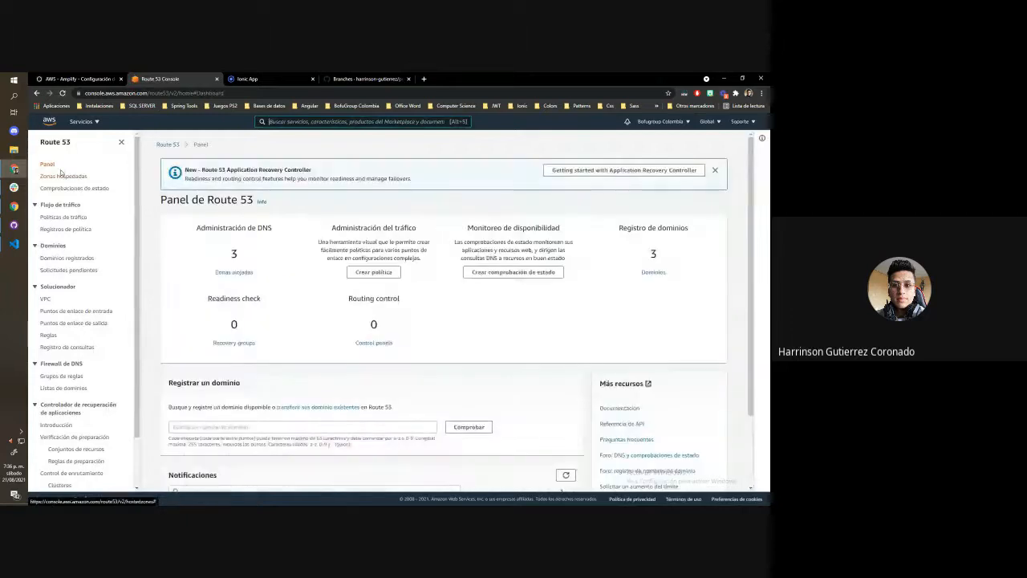
{"action": "left_click", "coordinate": [64, 258]}
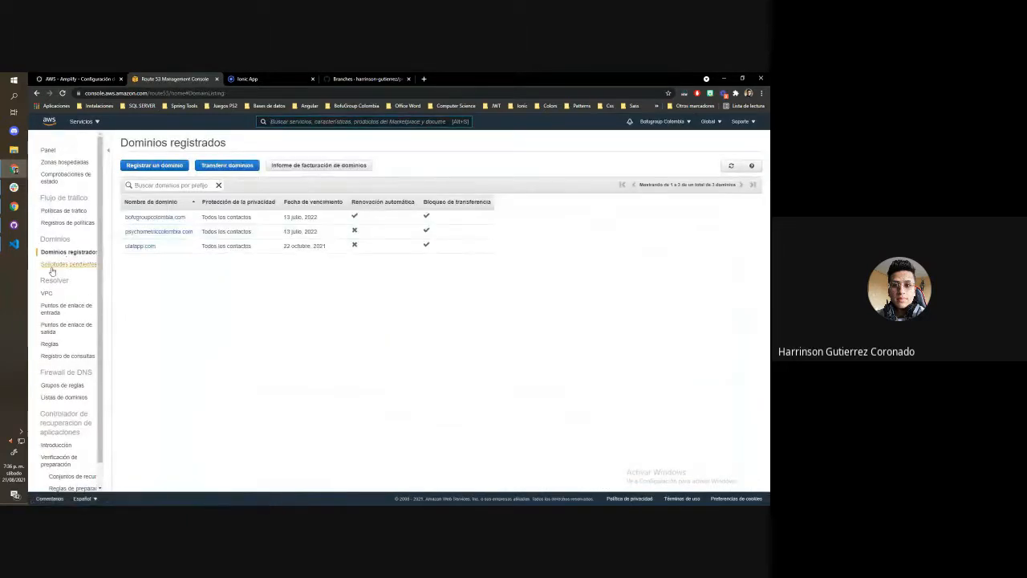
{"action": "left_click", "coordinate": [155, 165]}
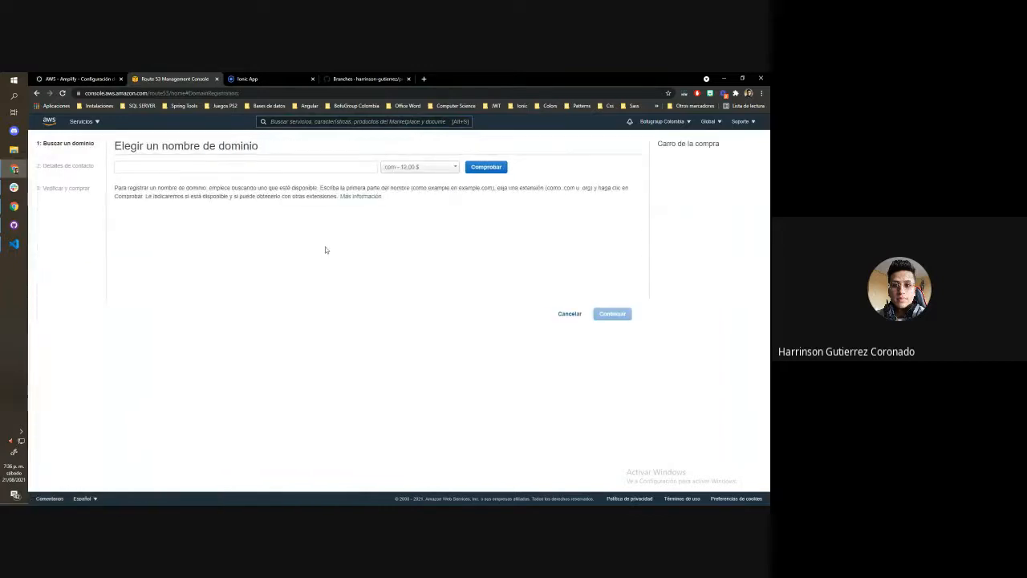
{"action": "left_click", "coordinate": [419, 167]}
{"action": "scroll", "coordinate": [433, 233], "scroll_direction": "down", "scroll_amount": 3}
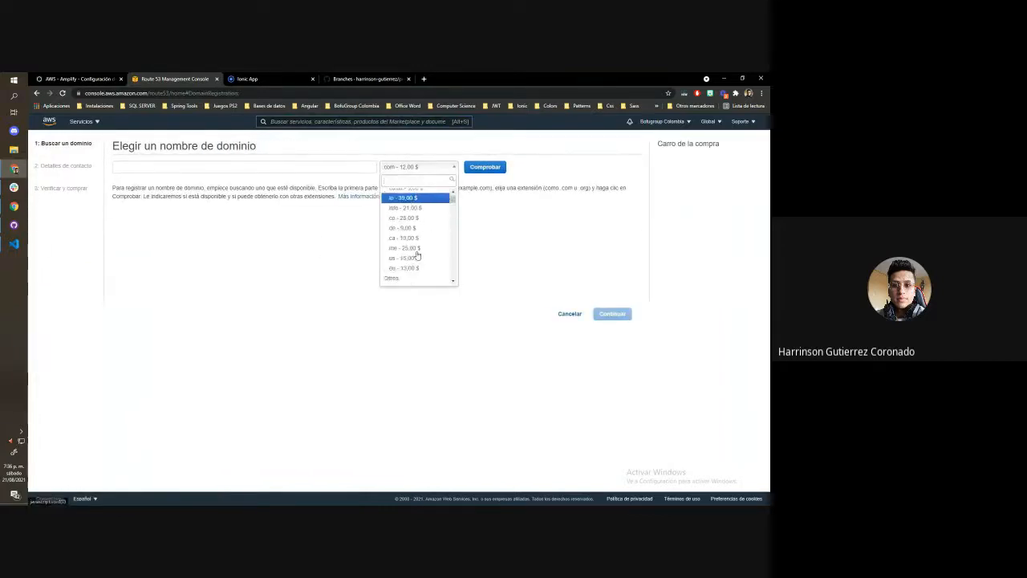
{"action": "mouse_move", "coordinate": [454, 209]}
{"action": "left_mouse_down"}
{"action": "mouse_move", "coordinate": [451, 286]}
{"action": "mouse_move", "coordinate": [452, 197]}
{"action": "left_mouse_up"}
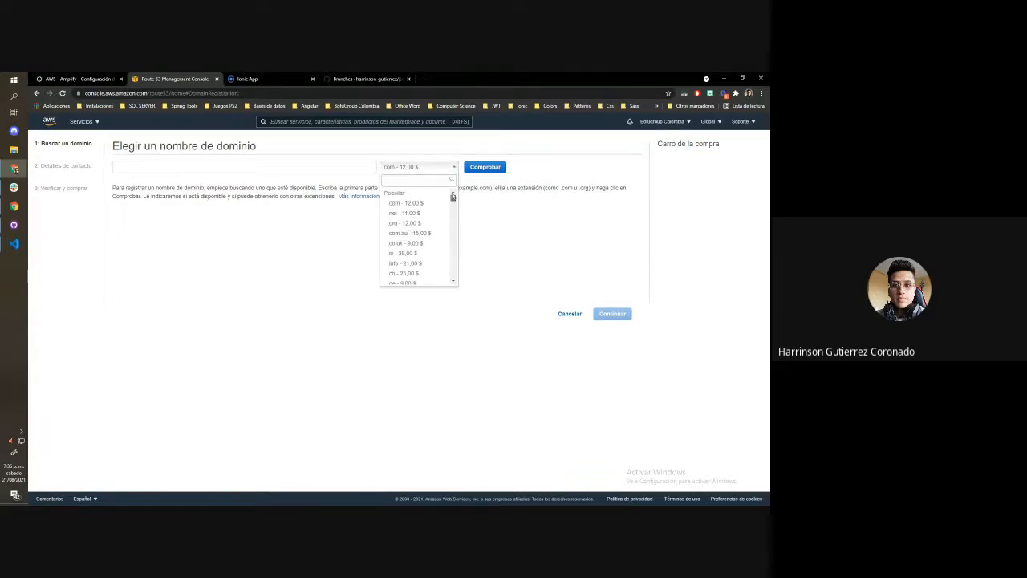
Review the domain name form and its extension choices again, and return to the registered domains without registering one
{"action": "left_click", "coordinate": [233, 167]}
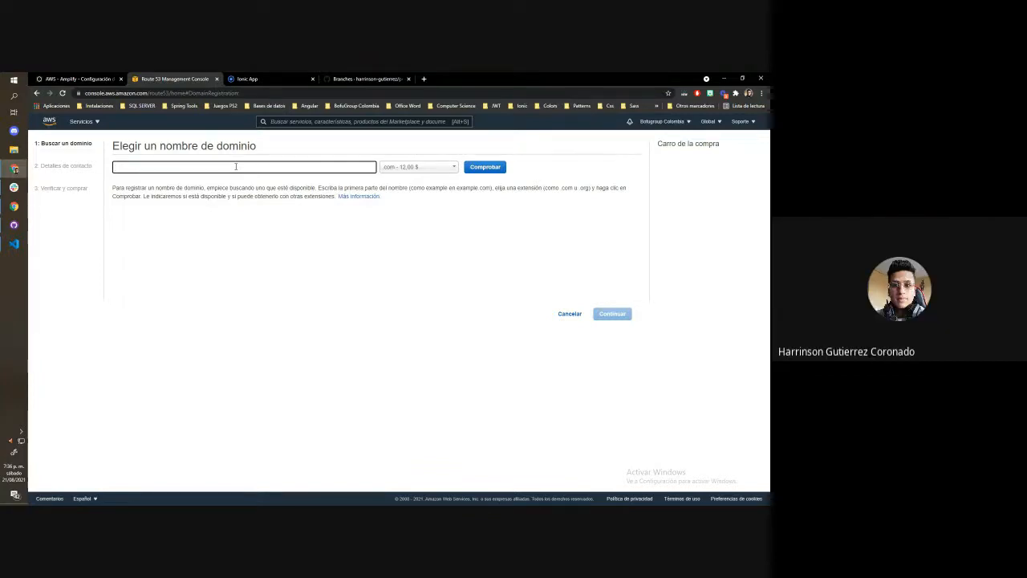
{"action": "left_click", "coordinate": [418, 166]}
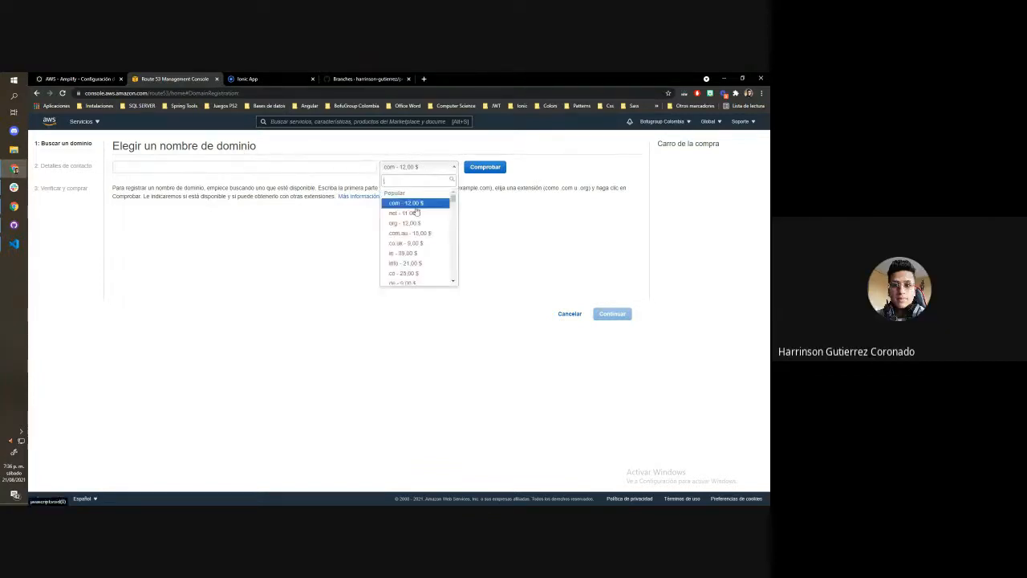
{"action": "left_click_drag", "start_coordinate": [452, 197], "coordinate": [459, 191]}
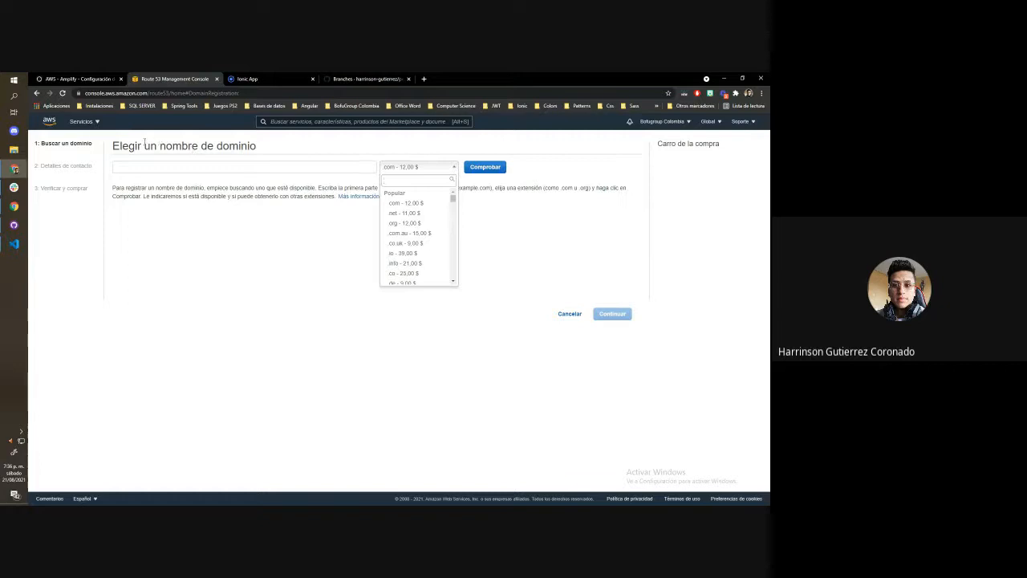
{"action": "left_click_drag", "start_coordinate": [142, 146], "coordinate": [249, 146]}
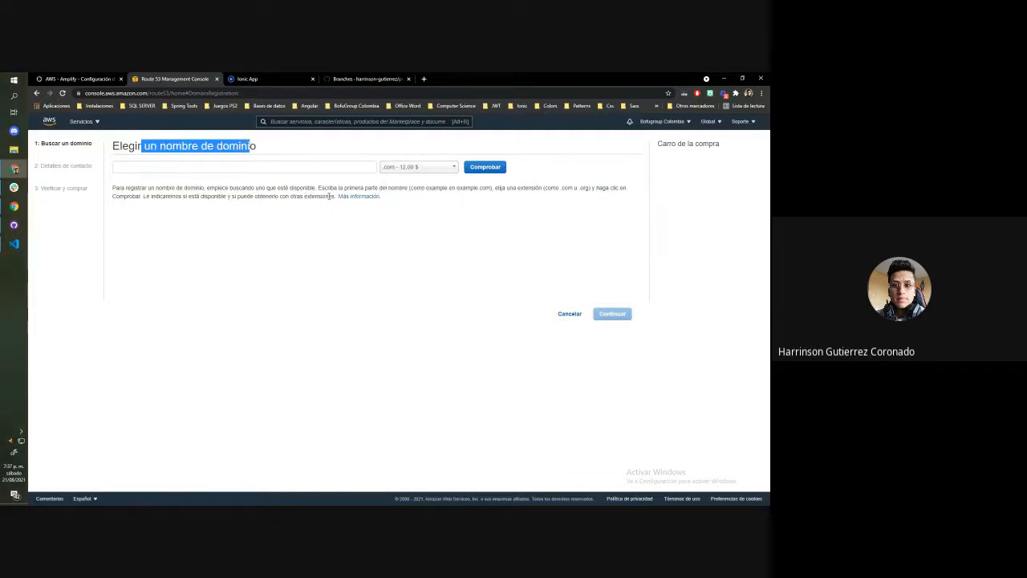
{"action": "left_click", "coordinate": [350, 248]}
{"action": "left_click", "coordinate": [37, 93]}
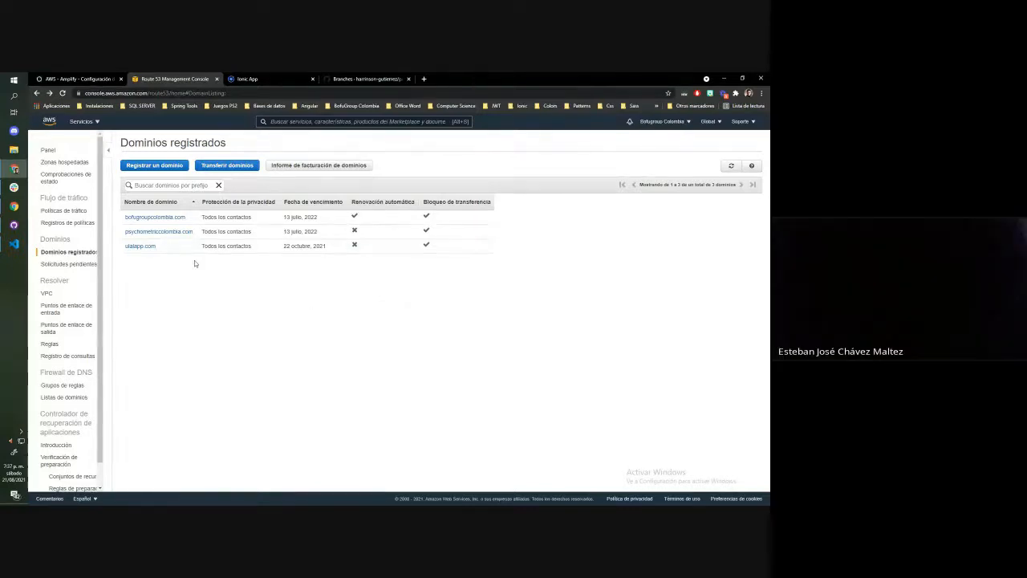
Go to Route 53's hosted zones and create a public hosted zone for ejemplo.com
{"action": "left_click", "coordinate": [48, 150]}
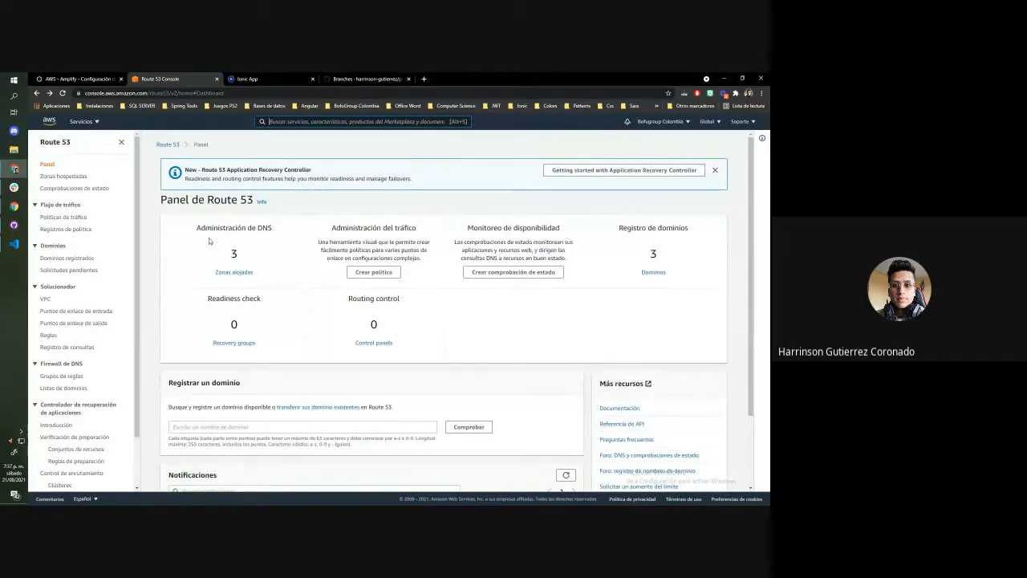
{"action": "left_click", "coordinate": [234, 272]}
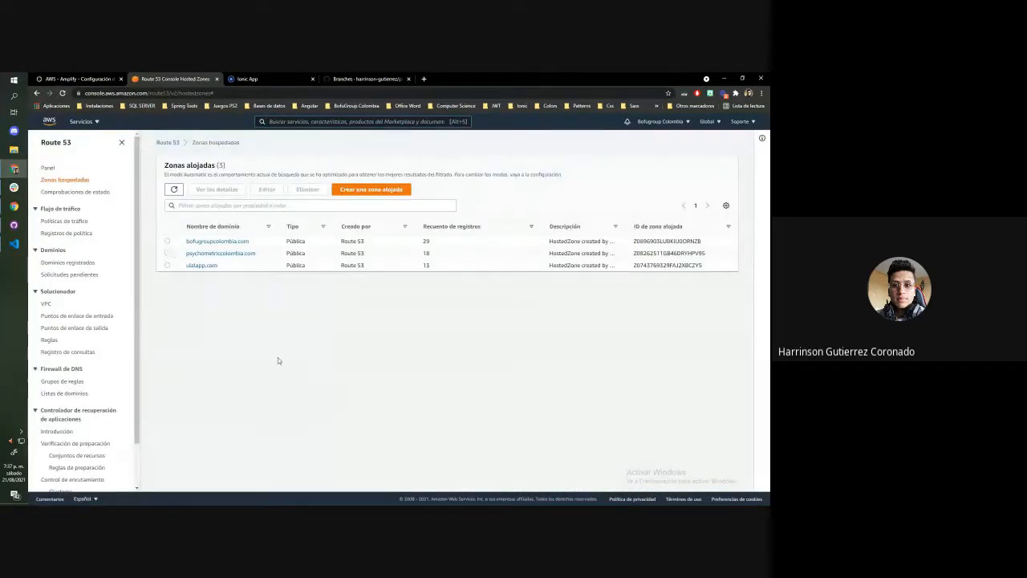
{"action": "key", "text": "ctrl+a"}
{"action": "left_click", "coordinate": [309, 318]}
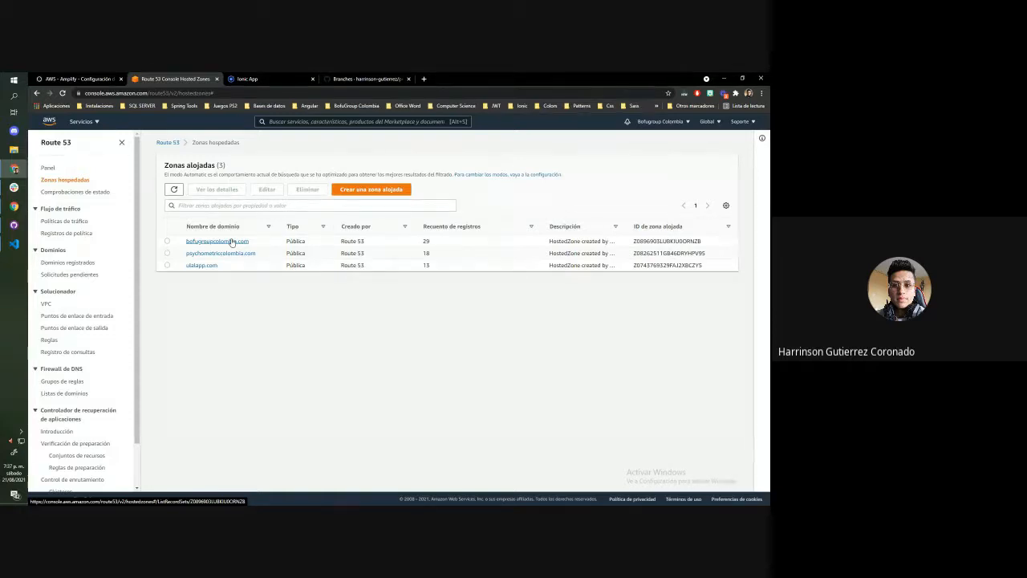
{"action": "left_click", "coordinate": [372, 189]}
{"action": "left_click", "coordinate": [159, 243]}
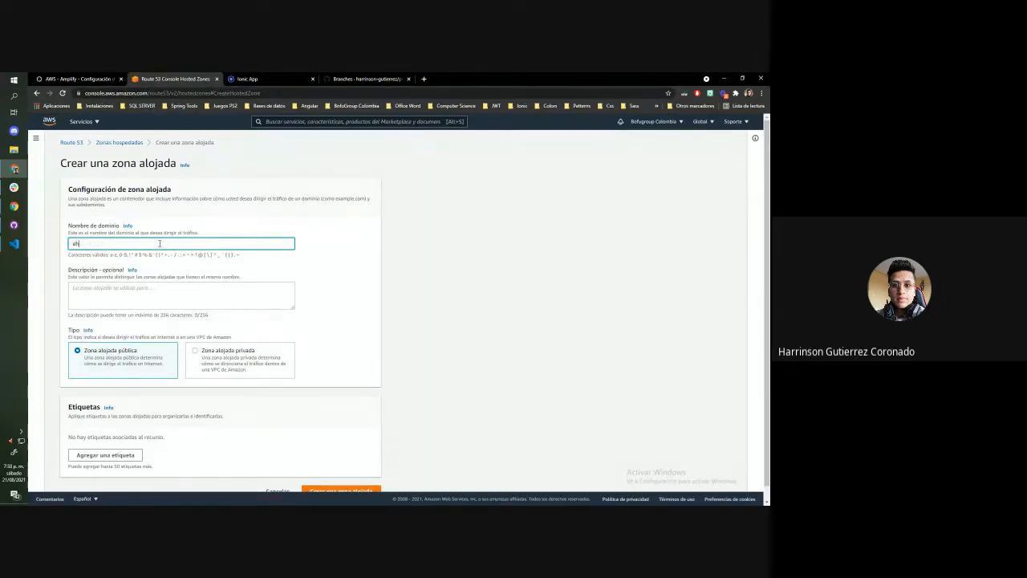
{"action": "key", "text": "BackSpace"}
{"action": "key", "text": "BackSpace"}
{"action": "key", "text": "BackSpace"}
{"action": "type", "text": "ejemplo.com"}
{"action": "left_click", "coordinate": [333, 491]}
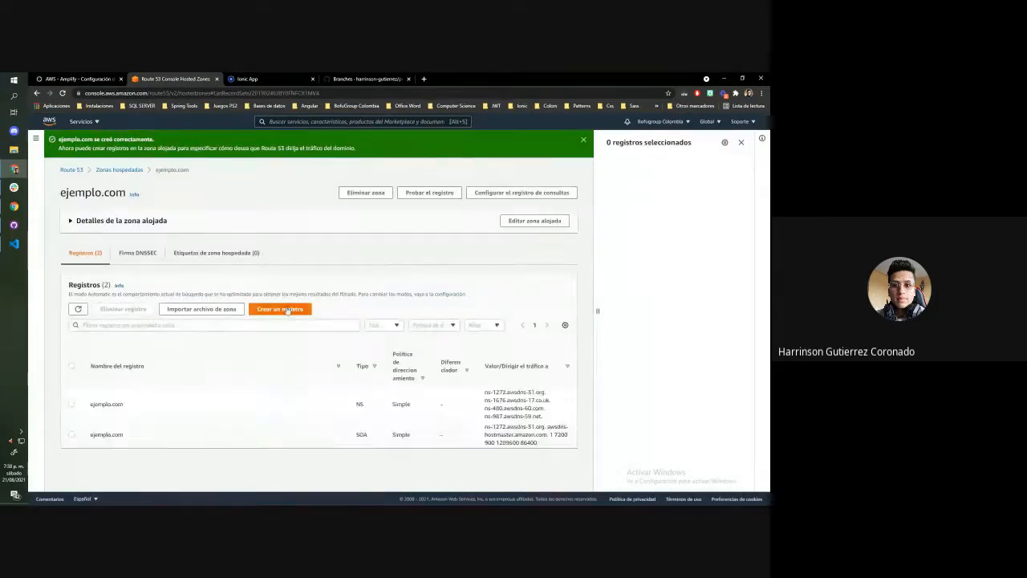
Expand the ejemplo.com hosted zone's details and examine its assigned name servers and records
{"action": "left_click", "coordinate": [165, 228]}
{"action": "left_click_drag", "start_coordinate": [411, 257], "coordinate": [472, 285]}
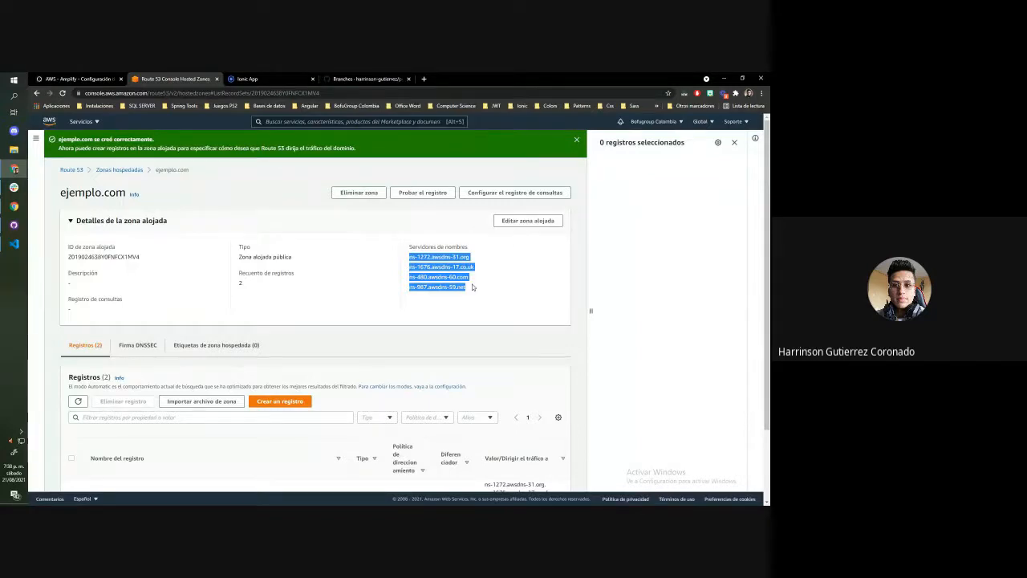
{"action": "left_click_drag", "start_coordinate": [473, 286], "coordinate": [411, 257]}
{"action": "left_click", "coordinate": [430, 310]}
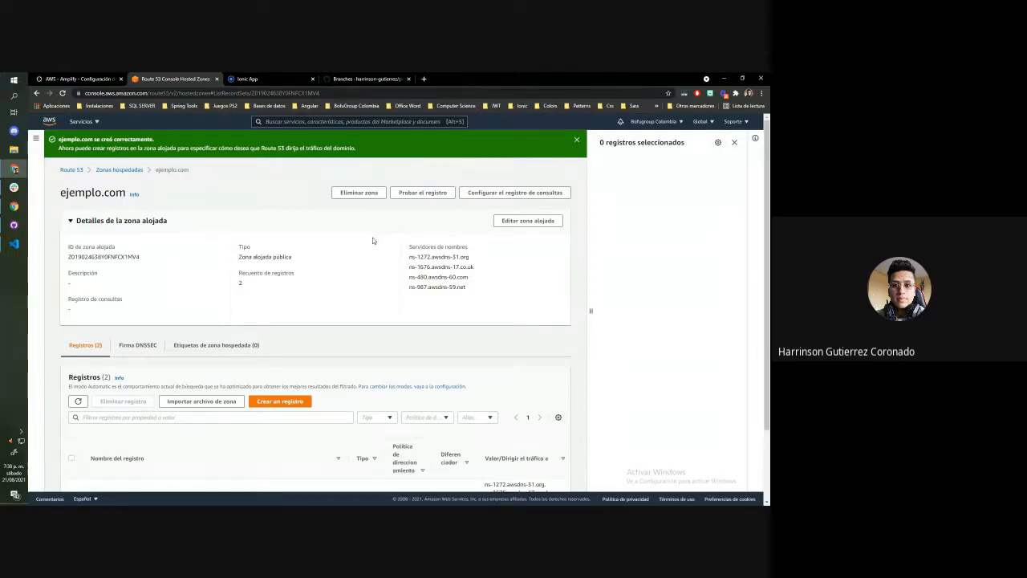
{"action": "scroll", "coordinate": [346, 243], "scroll_direction": "down", "scroll_amount": 2}
{"action": "scroll", "coordinate": [321, 257], "scroll_direction": "up", "scroll_amount": 2}
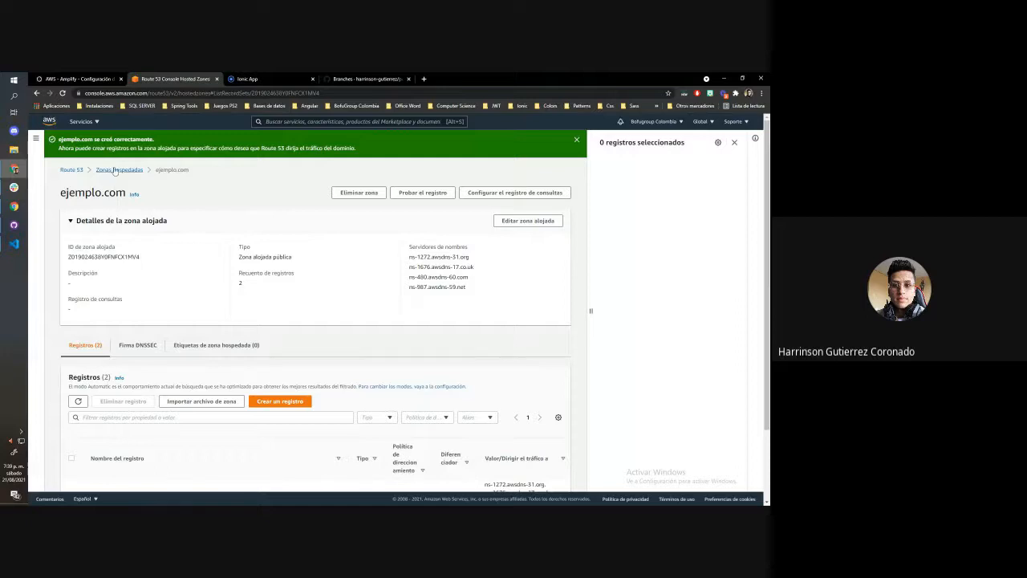
Open the bofugroupcolombia.com hosted zone and start a new A record named ejemplo with no value
{"action": "left_click", "coordinate": [73, 170]}
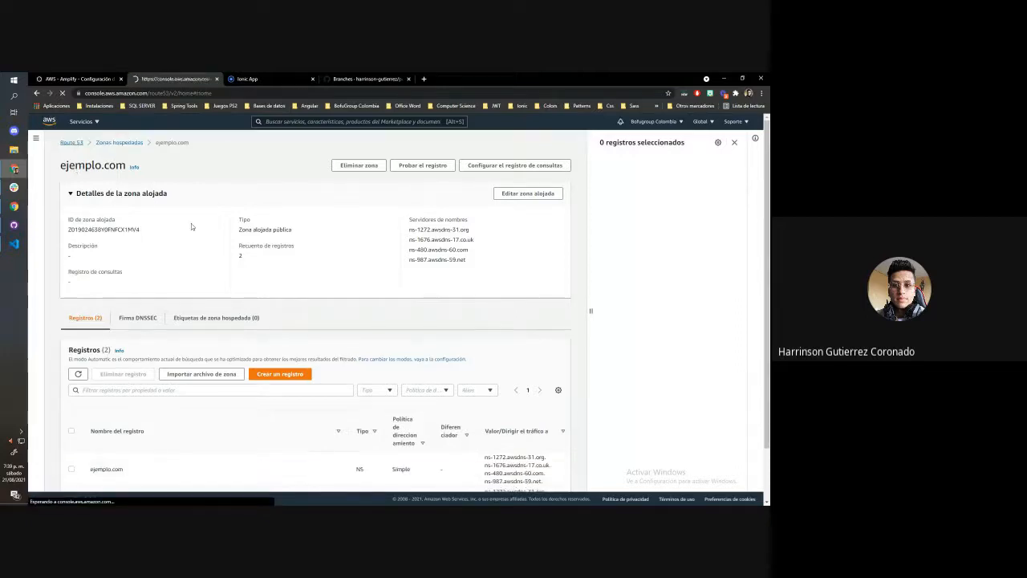
{"action": "left_click", "coordinate": [228, 273]}
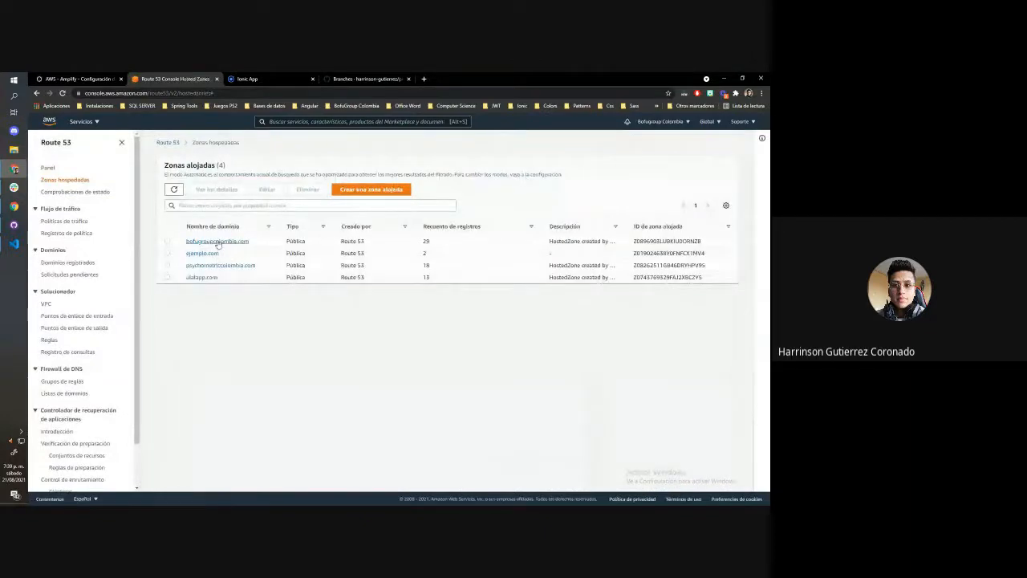
{"action": "left_click", "coordinate": [218, 241]}
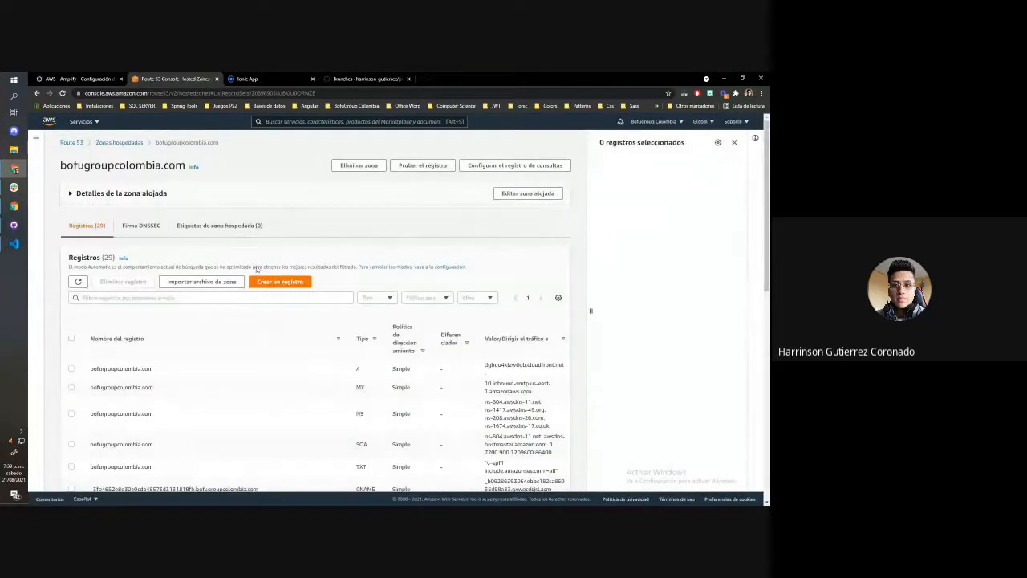
{"action": "left_click", "coordinate": [293, 281]}
{"action": "left_click", "coordinate": [124, 222]}
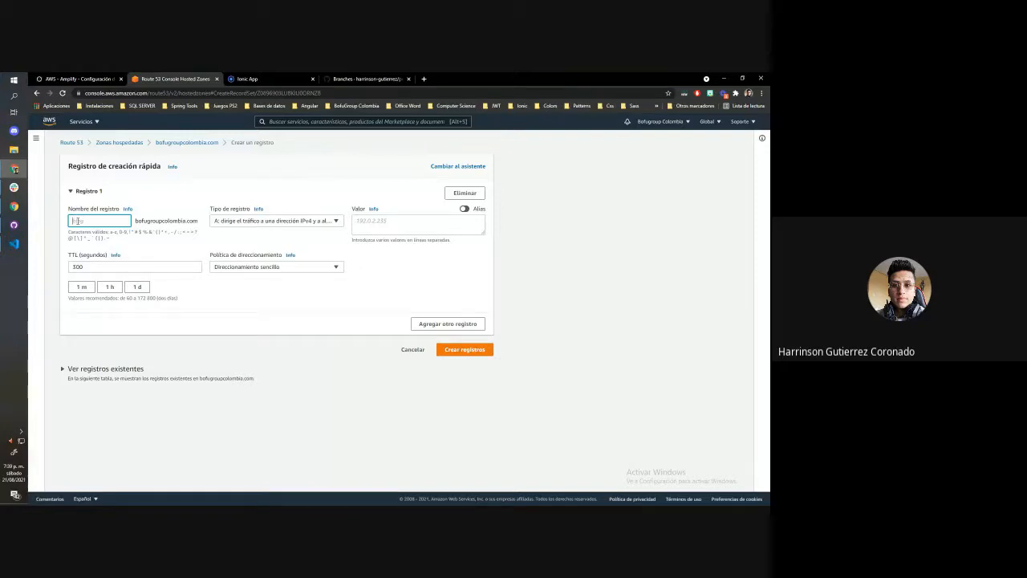
{"action": "type", "text": "ejemplo"}
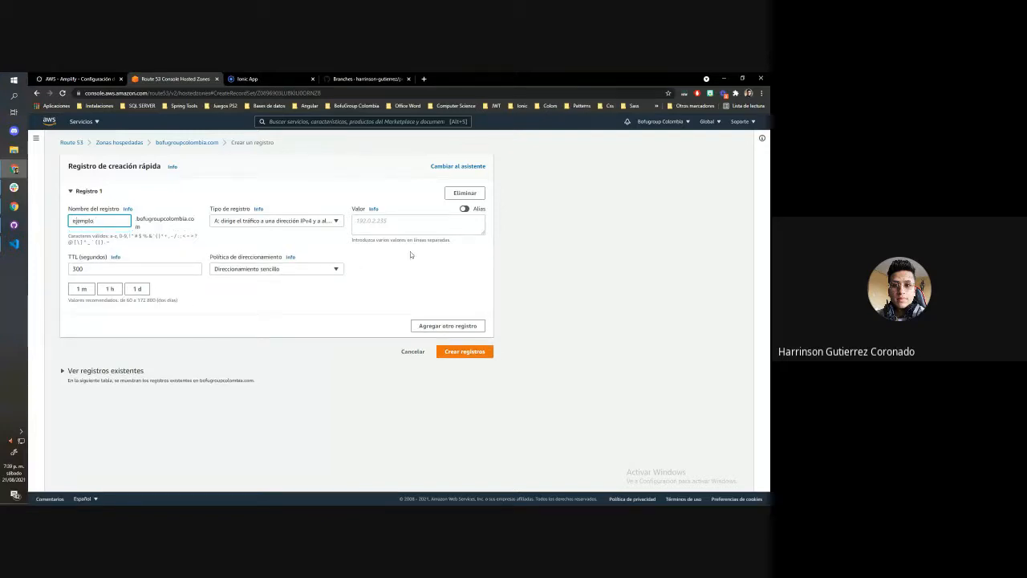
{"action": "left_click", "coordinate": [410, 229]}
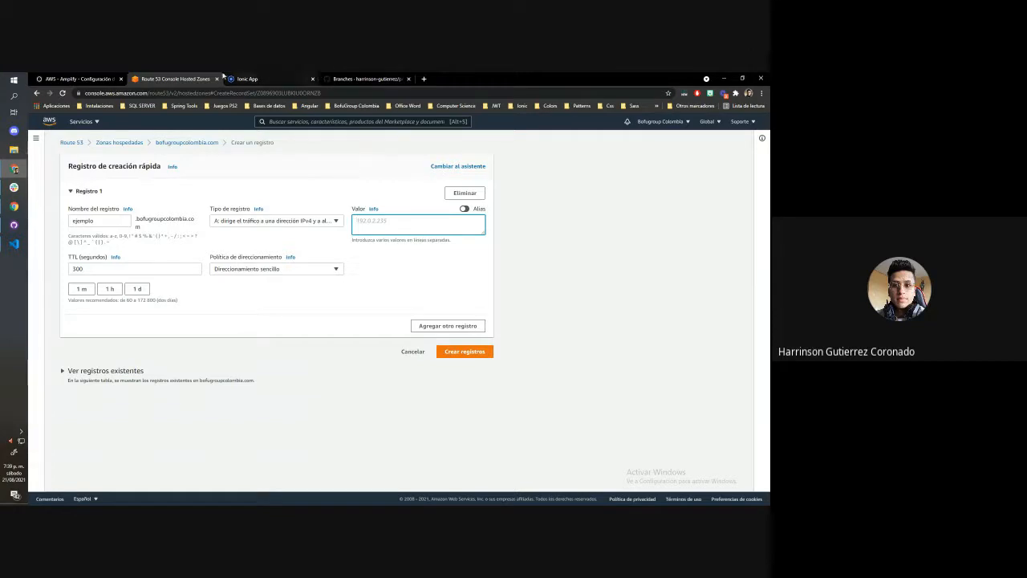
Return to AWS Amplify, open peliculas-app, and review its desarrollo and master frontend environments
{"action": "left_click", "coordinate": [84, 79]}
{"action": "left_click", "coordinate": [365, 79]}
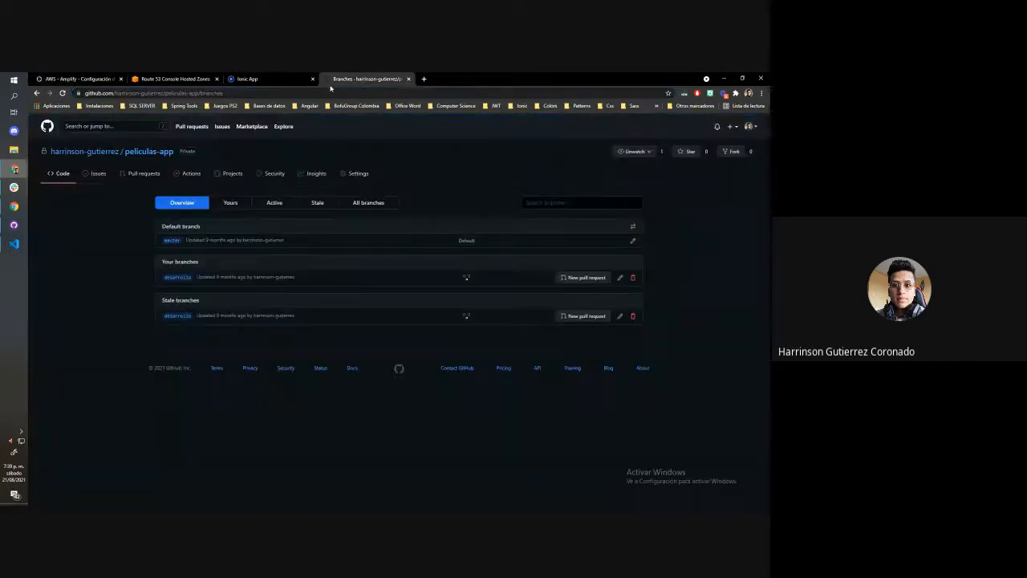
{"action": "left_click", "coordinate": [273, 77]}
{"action": "left_click", "coordinate": [87, 78]}
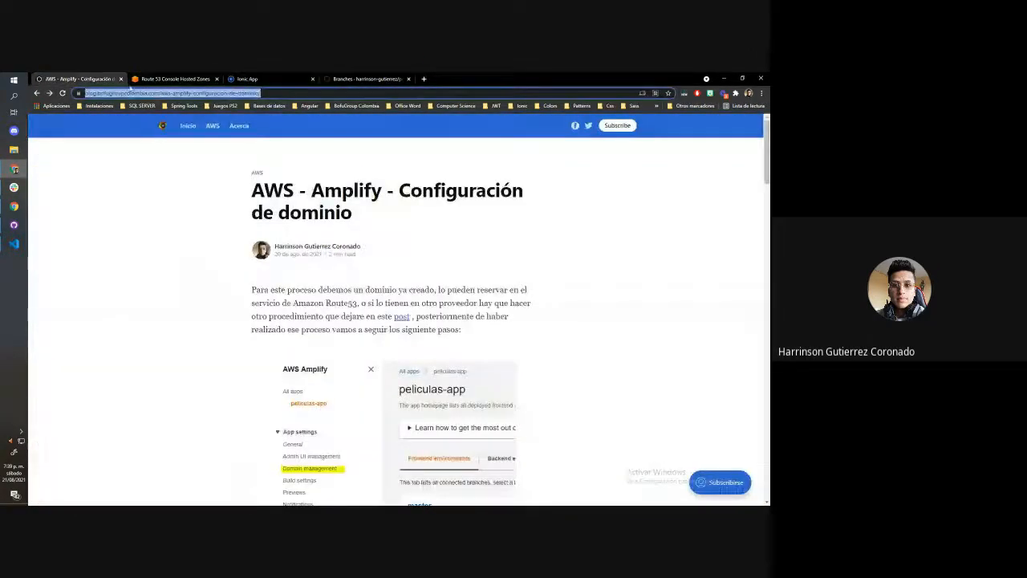
{"action": "left_click", "coordinate": [164, 78]}
{"action": "left_click", "coordinate": [81, 122]}
{"action": "left_click", "coordinate": [93, 216]}
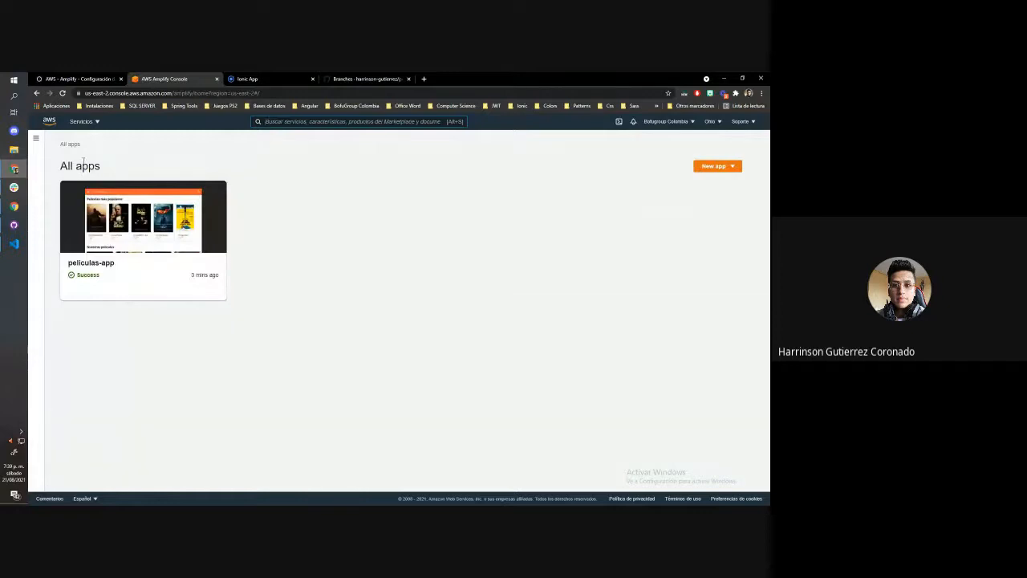
{"action": "left_click", "coordinate": [86, 232]}
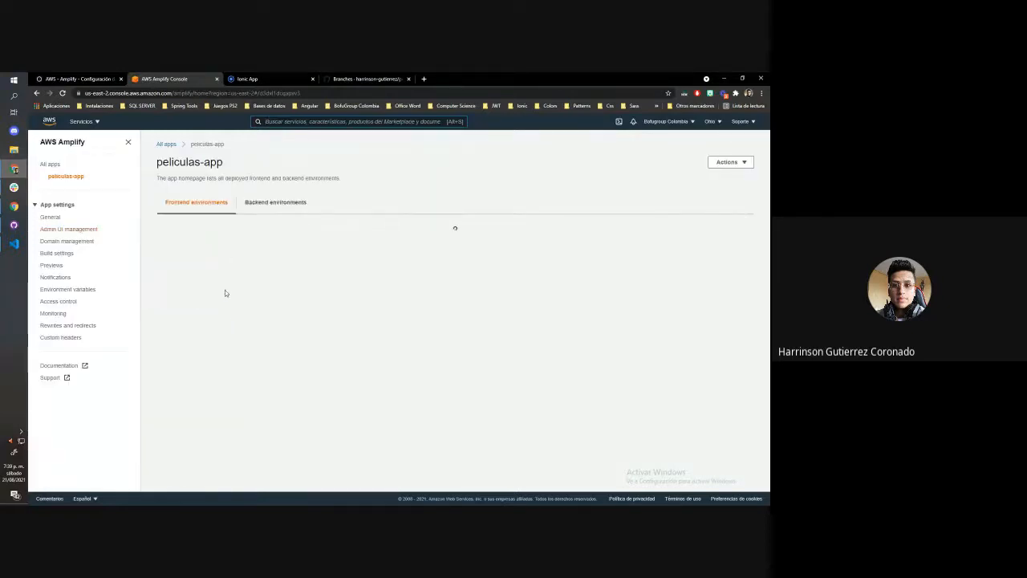
{"action": "scroll", "coordinate": [225, 302], "scroll_direction": "down", "scroll_amount": 1}
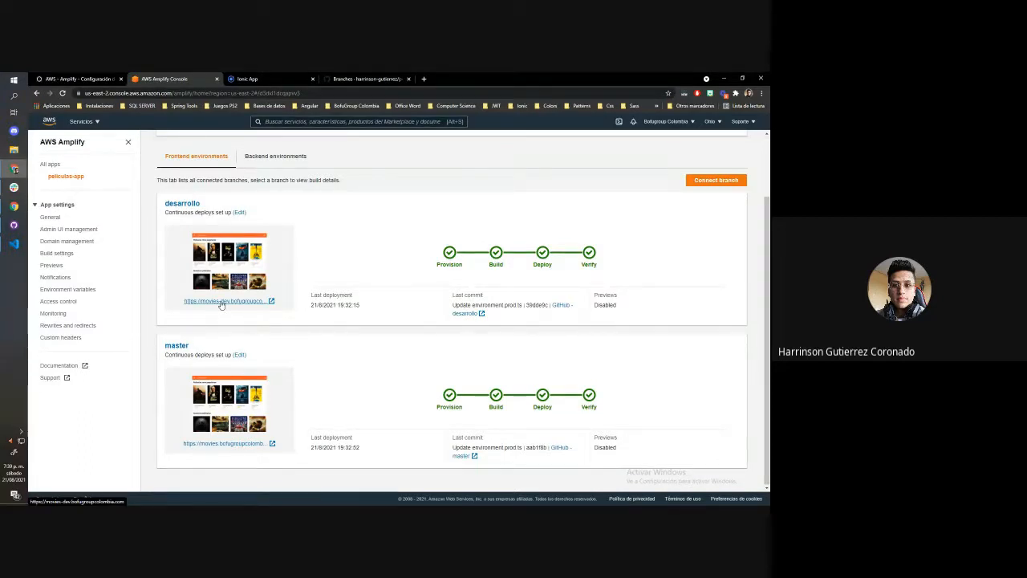
{"action": "scroll", "coordinate": [233, 306], "scroll_direction": "up", "scroll_amount": 2}
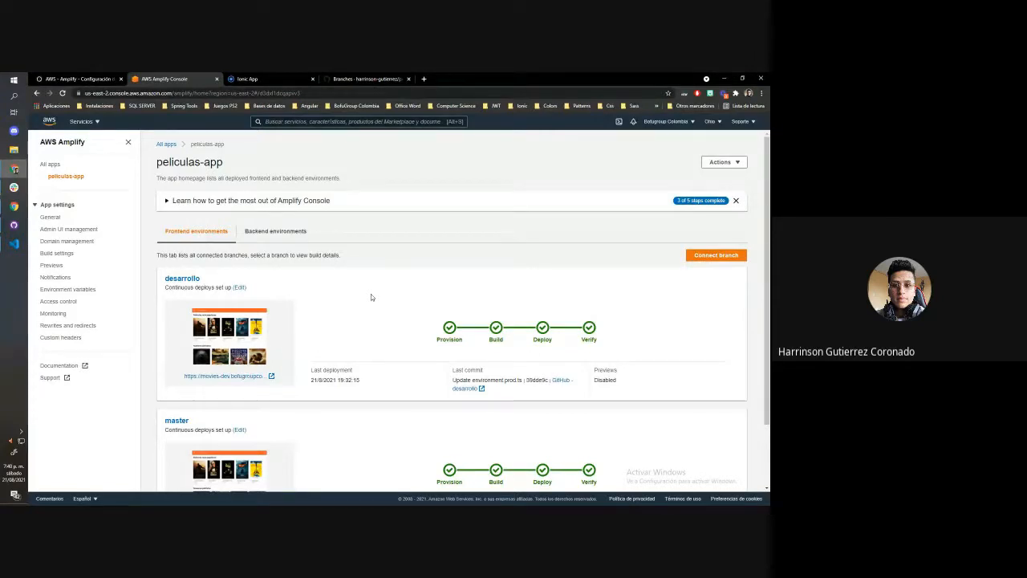
Switch to the Bofugroup Colombia blog, open its home page, and look over the list of AWS articles
{"action": "left_click", "coordinate": [92, 78]}
{"action": "left_click", "coordinate": [190, 127]}
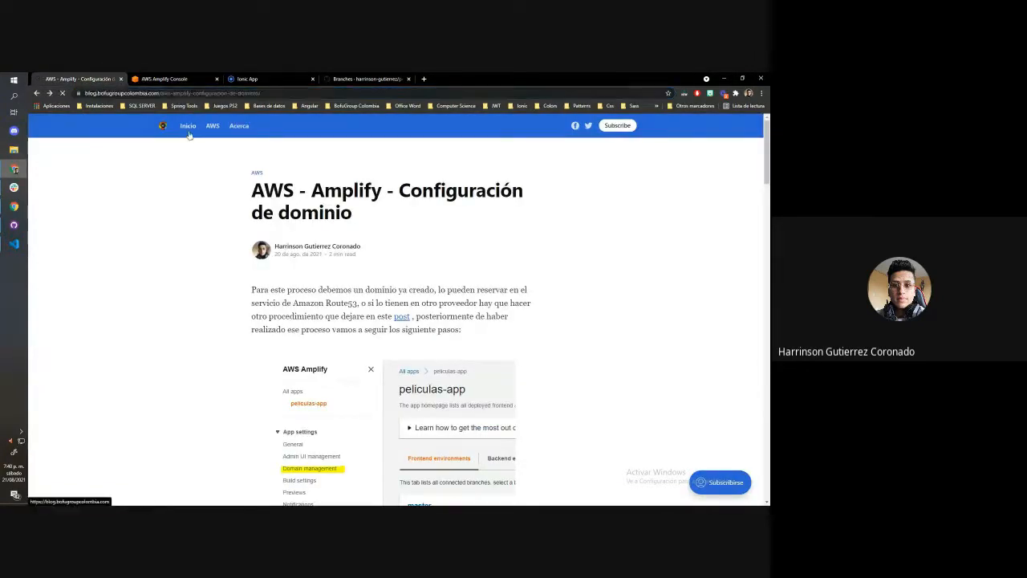
{"action": "scroll", "coordinate": [375, 265], "scroll_direction": "down", "scroll_amount": 3}
{"action": "scroll", "coordinate": [377, 266], "scroll_direction": "up", "scroll_amount": 2}
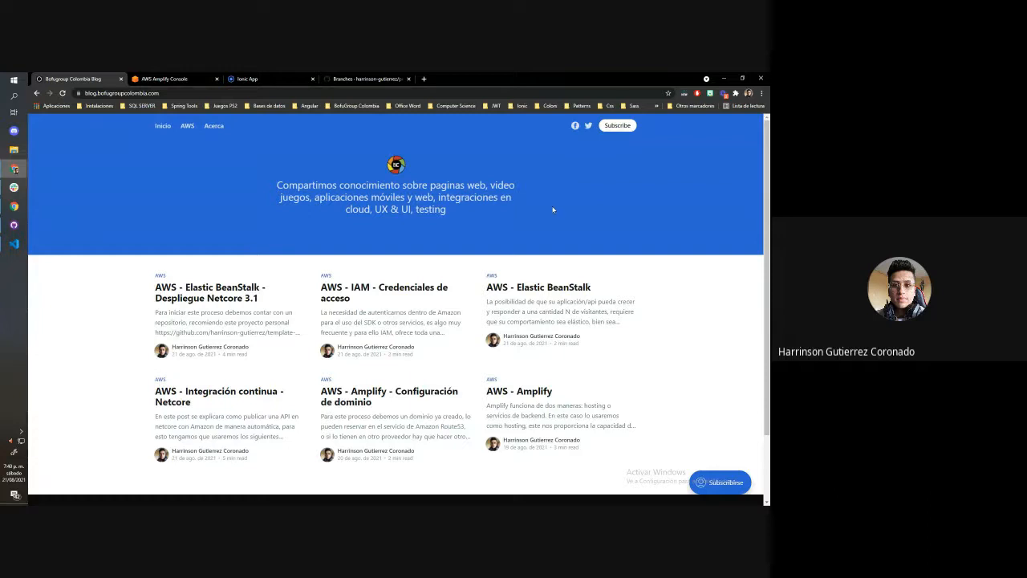
Look over the deployed PeliculasApp site and its Amplify console page, and switch to the GitHub tab
{"action": "left_click", "coordinate": [266, 79]}
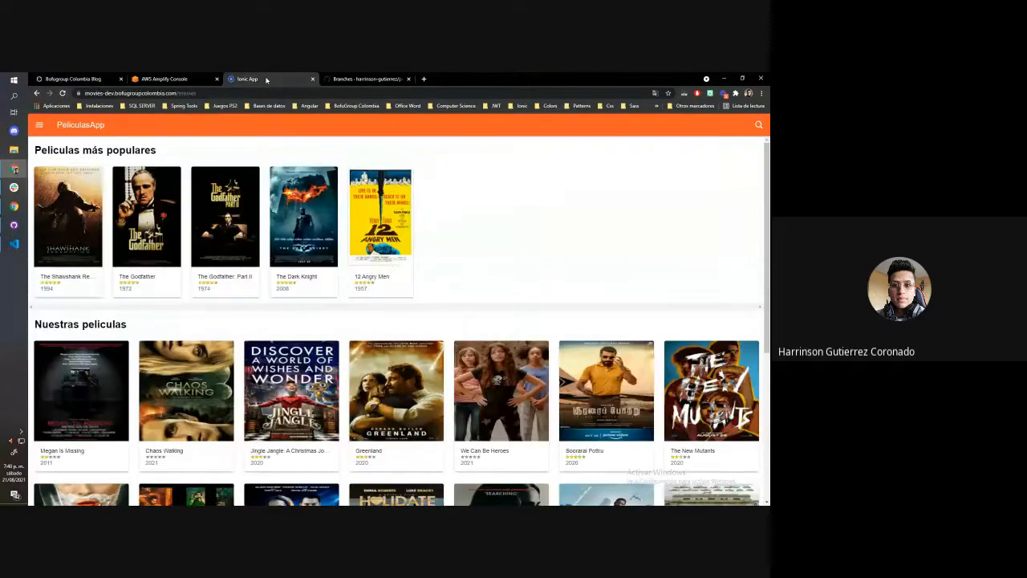
{"action": "left_click", "coordinate": [178, 77]}
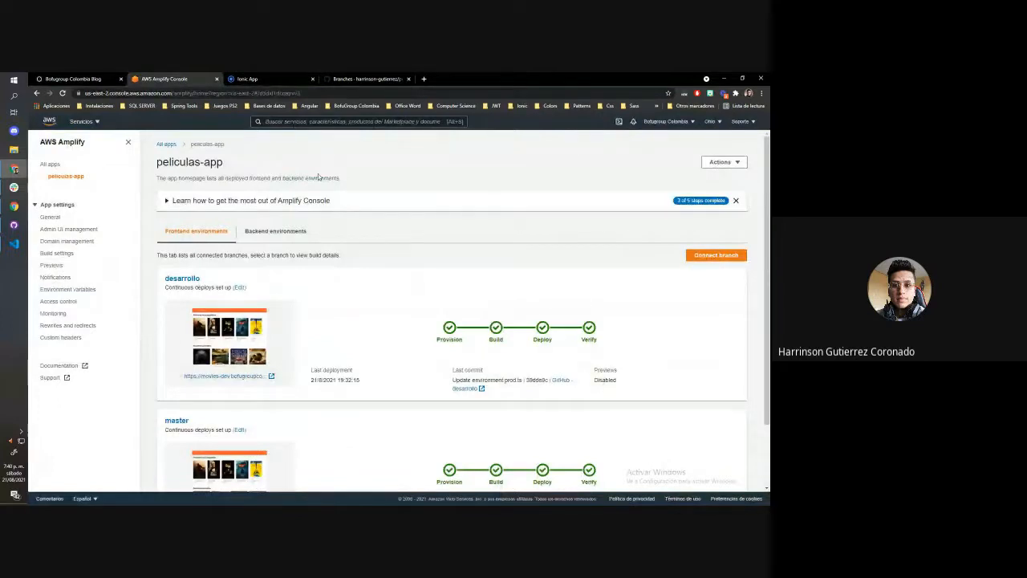
{"action": "left_click", "coordinate": [230, 78]}
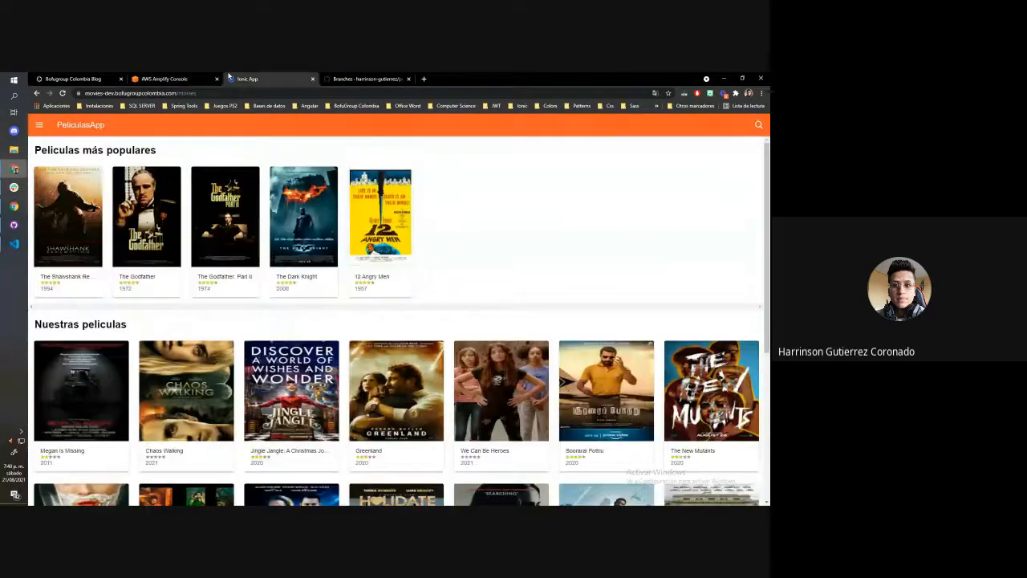
{"action": "scroll", "coordinate": [259, 207], "scroll_direction": "down", "scroll_amount": 2}
{"action": "scroll", "coordinate": [260, 208], "scroll_direction": "up", "scroll_amount": 2}
{"action": "left_click", "coordinate": [355, 79]}
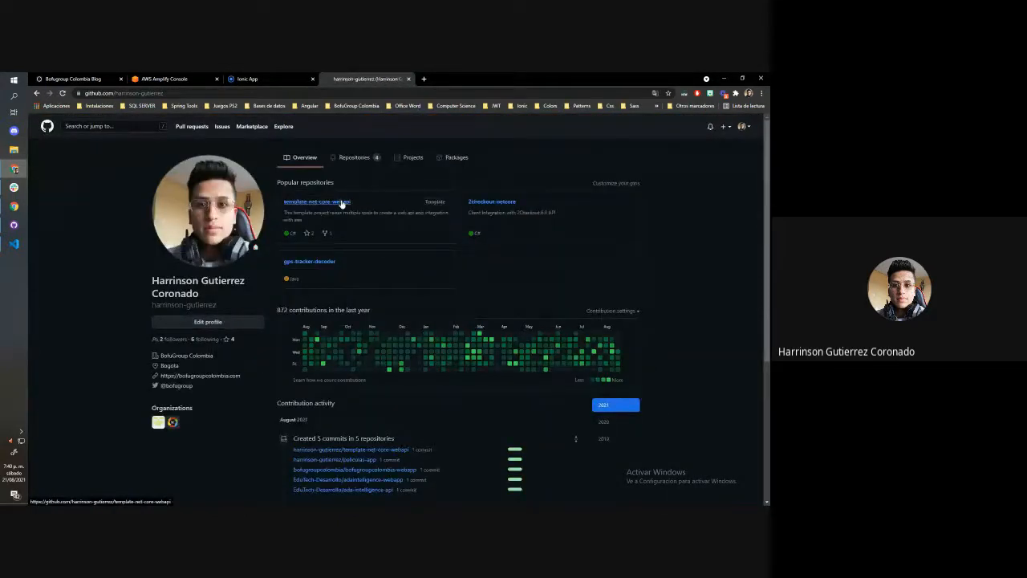
Open the template-net-core-webapi repository on GitHub and select its web address
{"action": "left_click", "coordinate": [341, 202]}
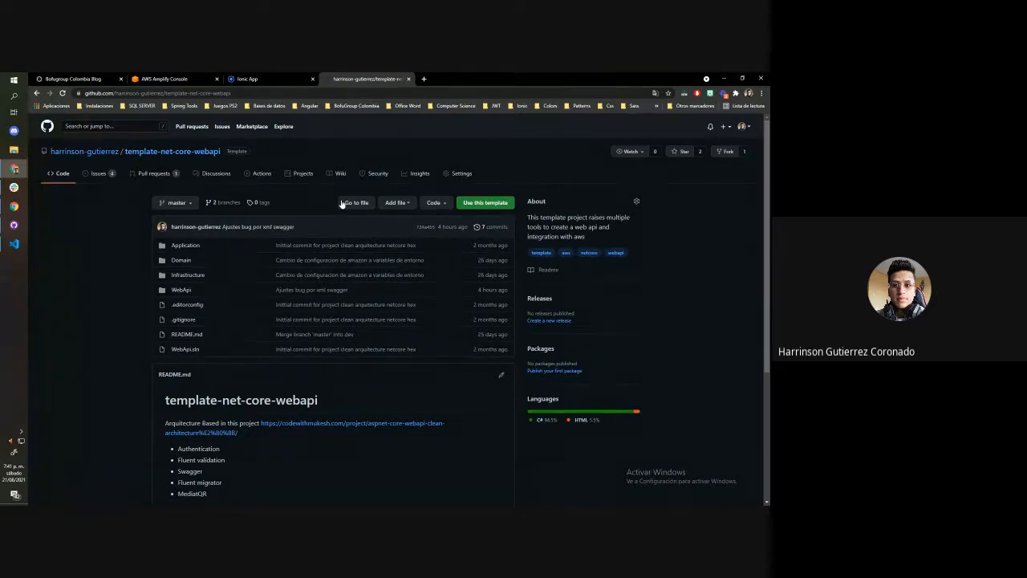
{"action": "left_click", "coordinate": [240, 93]}
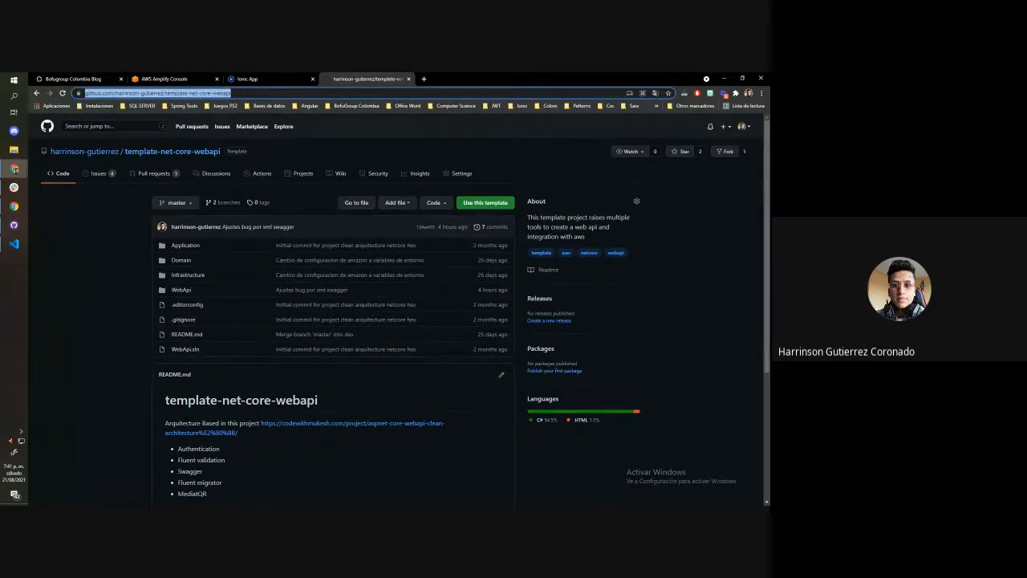
{"action": "key", "text": "alt+Tab"}
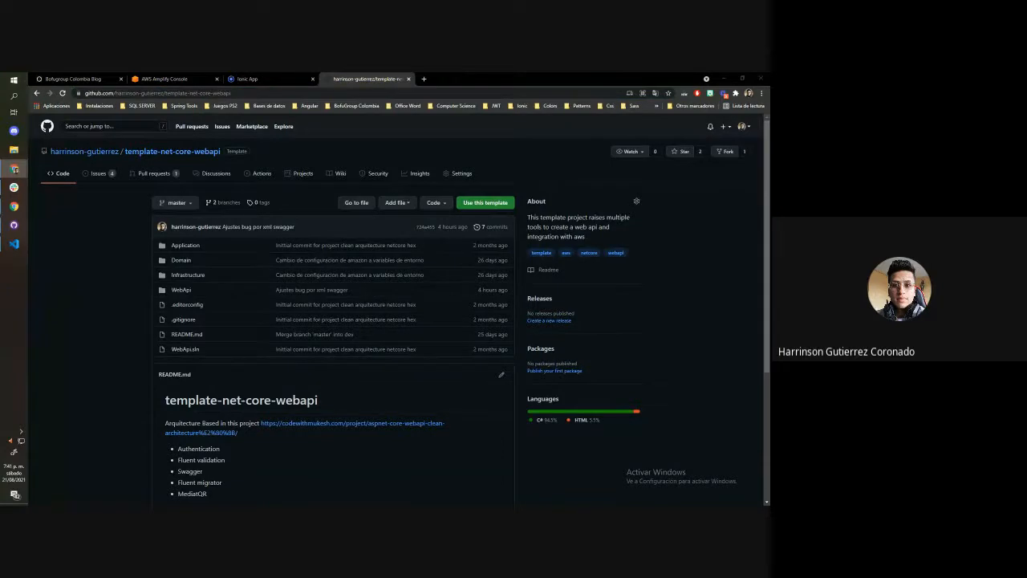
Review the template-net-core-webapi README, highlighting the AWS credentials note and the list of additional adapters and patterns
{"action": "scroll", "coordinate": [423, 238], "scroll_direction": "down", "scroll_amount": 2}
{"action": "scroll", "coordinate": [423, 284], "scroll_direction": "up", "scroll_amount": 2}
{"action": "scroll", "coordinate": [402, 305], "scroll_direction": "down", "scroll_amount": 3}
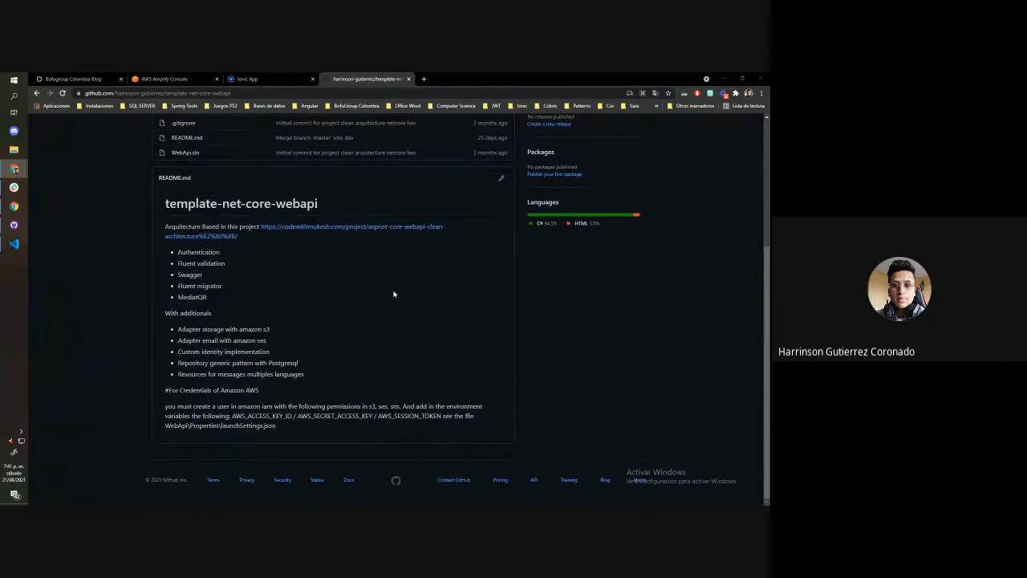
{"action": "left_click_drag", "start_coordinate": [285, 434], "coordinate": [164, 406]}
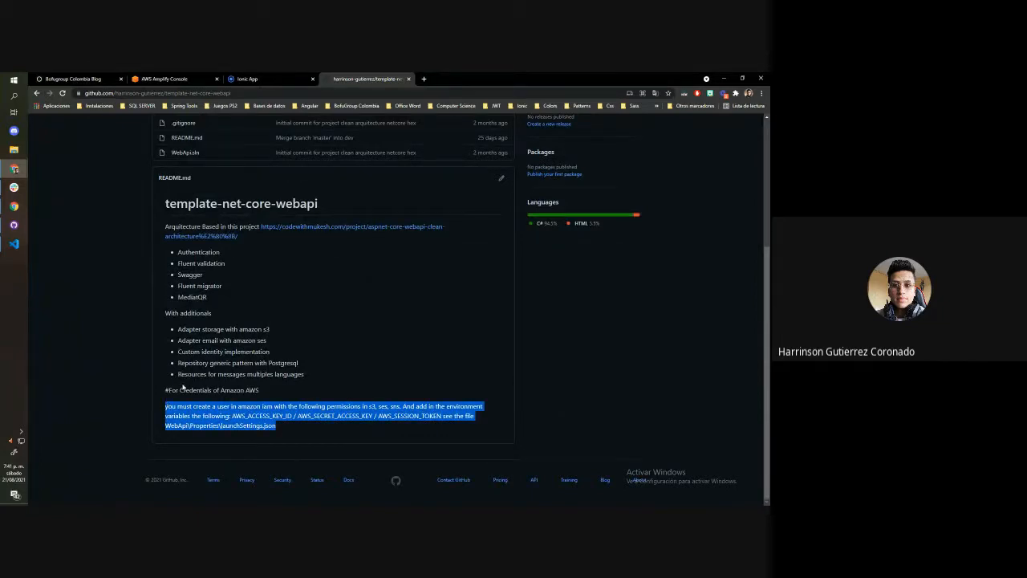
{"action": "left_click_drag", "start_coordinate": [177, 326], "coordinate": [315, 375]}
{"action": "left_click", "coordinate": [323, 376]}
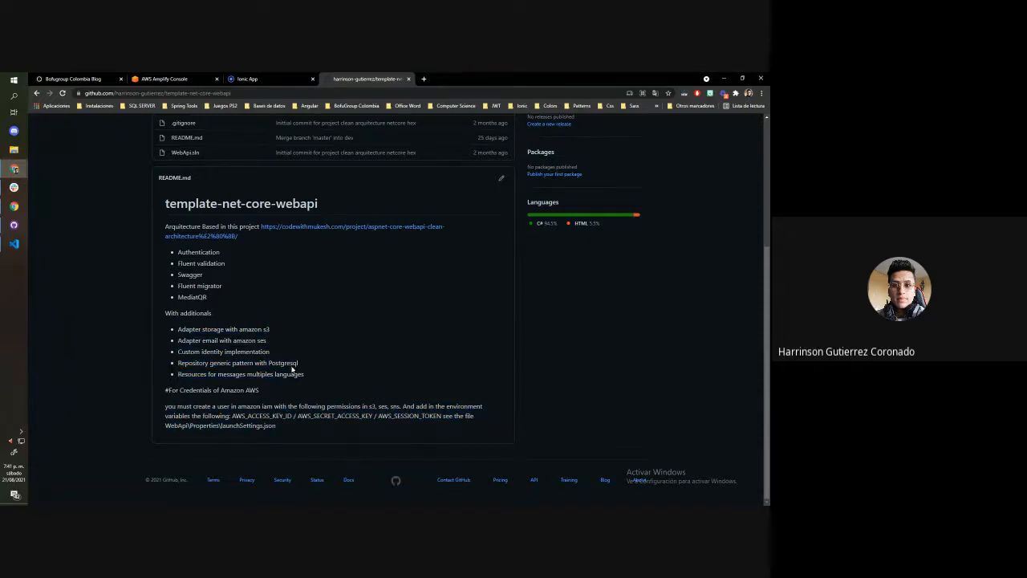
{"action": "left_click_drag", "start_coordinate": [299, 372], "coordinate": [200, 329]}
{"action": "scroll", "coordinate": [196, 284], "scroll_direction": "up", "scroll_amount": 2}
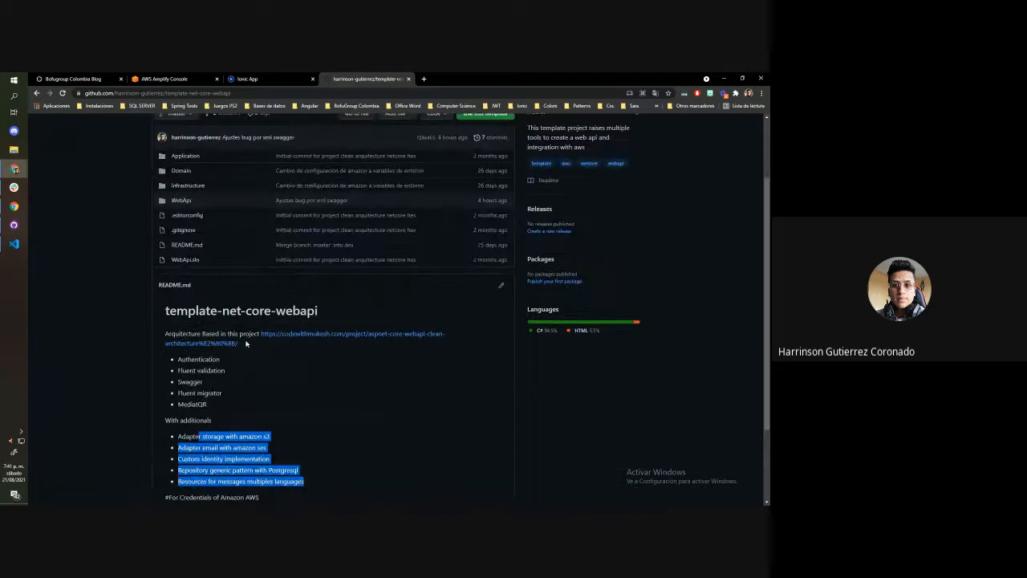
{"action": "scroll", "coordinate": [249, 337], "scroll_direction": "up", "scroll_amount": 2}
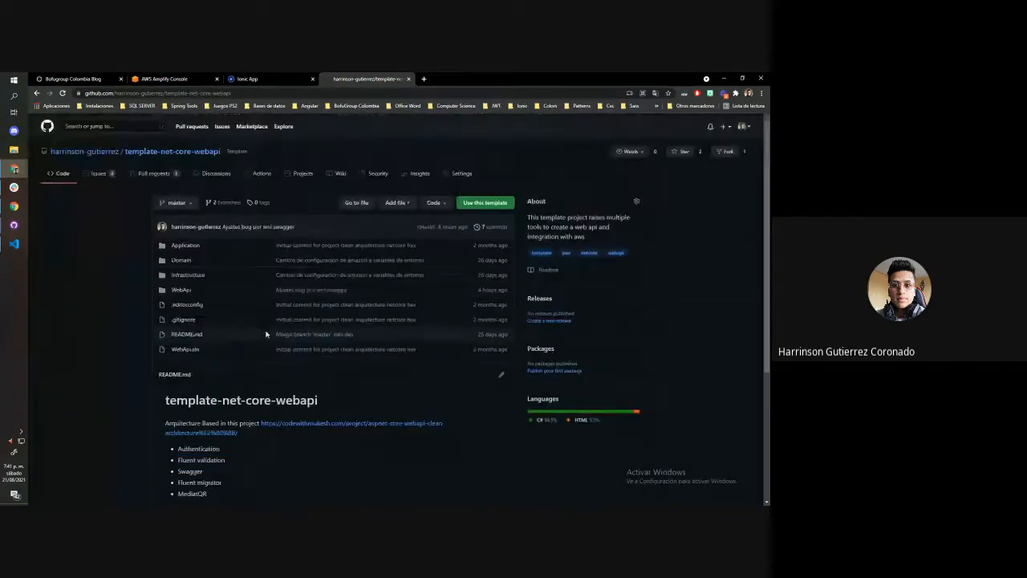
Switch to the Bofugroup Colombia blog, open the "AWS - Integración continua - Netcore" article, and select its web address
{"action": "key", "text": "ctrl+1"}
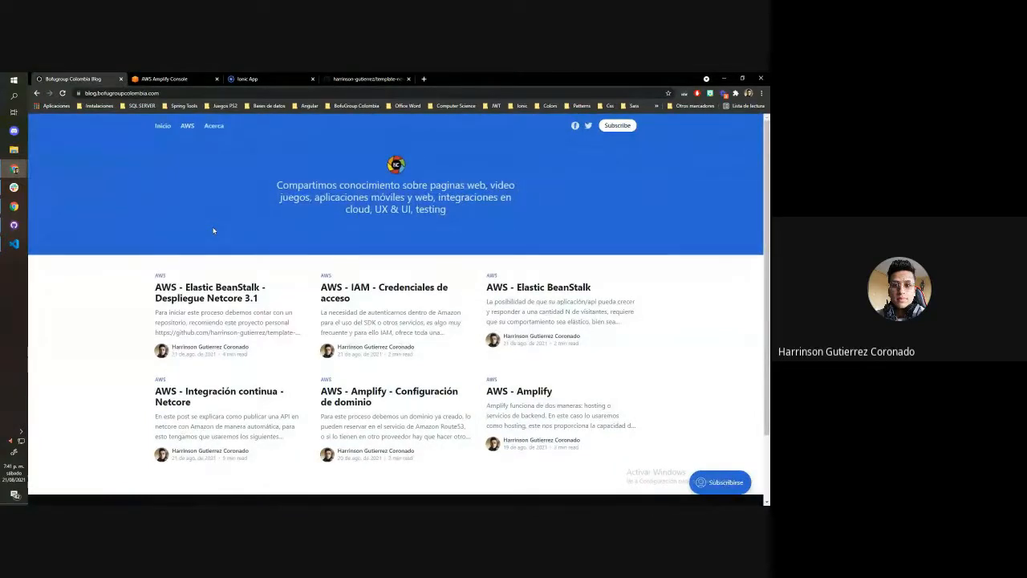
{"action": "scroll", "coordinate": [221, 353], "scroll_direction": "down", "scroll_amount": 1}
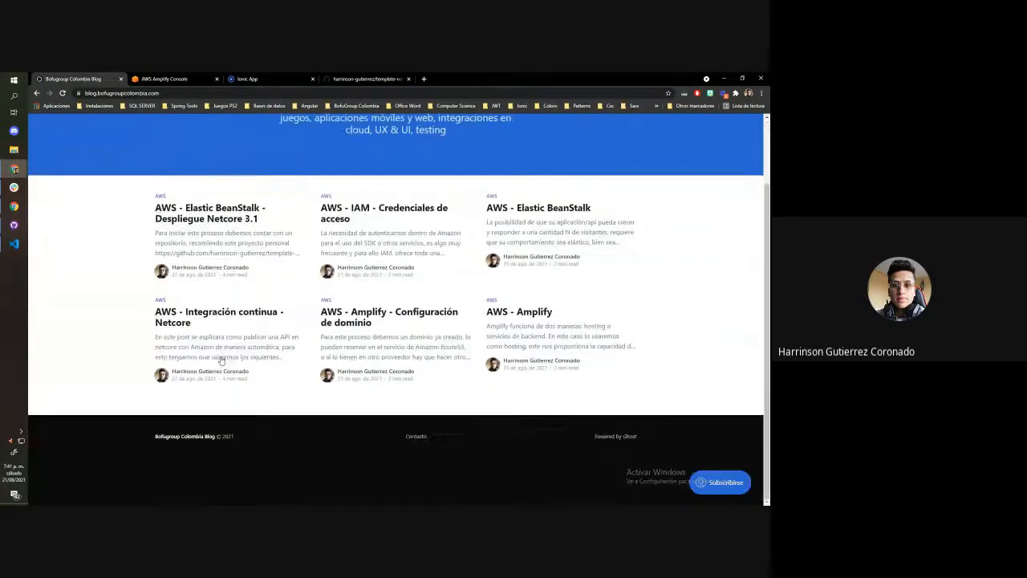
{"action": "left_click", "coordinate": [244, 321]}
{"action": "scroll", "coordinate": [313, 233], "scroll_direction": "down", "scroll_amount": 2}
{"action": "scroll", "coordinate": [314, 233], "scroll_direction": "up", "scroll_amount": 2}
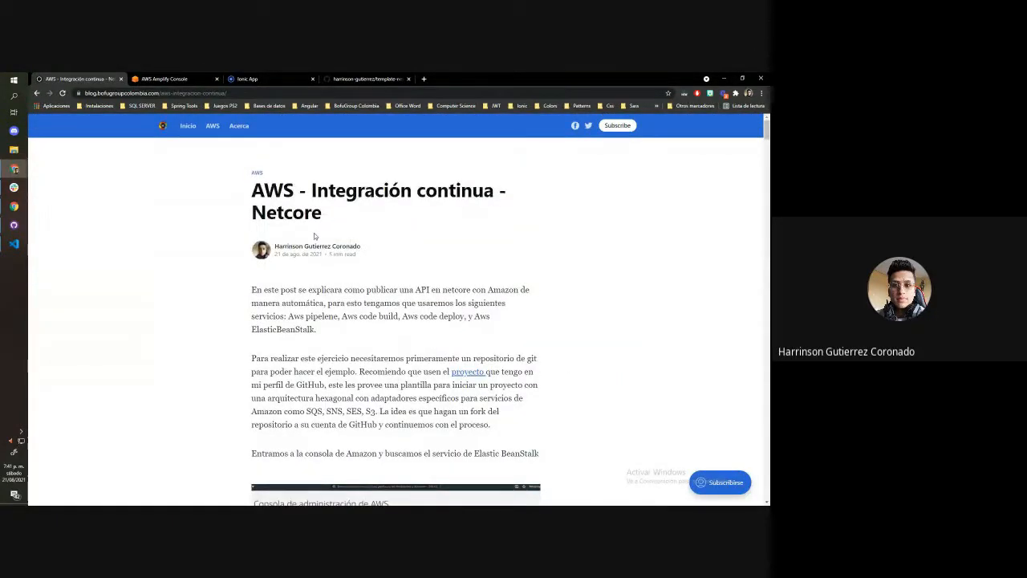
{"action": "left_click", "coordinate": [210, 93]}
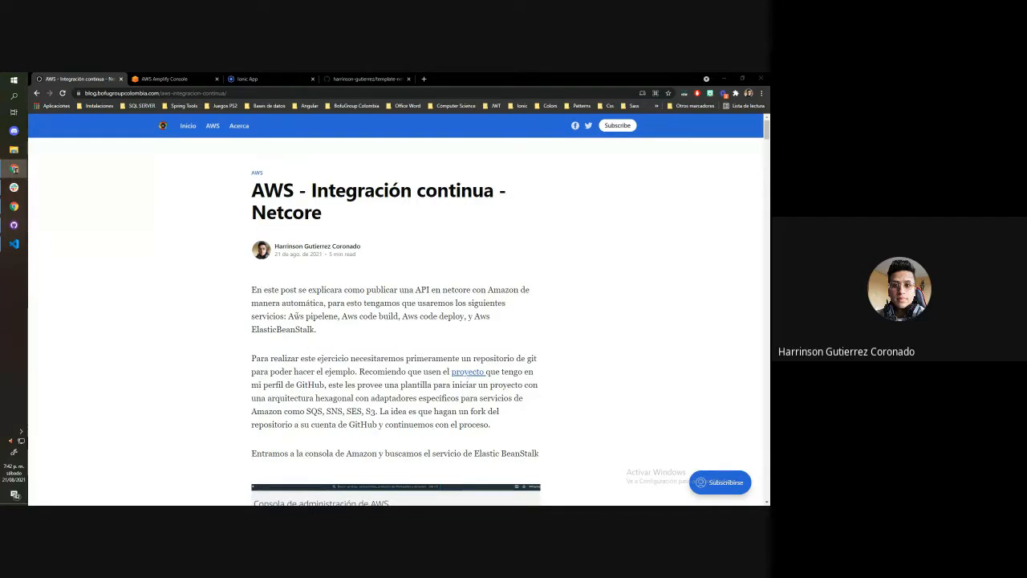
Highlight the pipeline, code build and code deploy services named in the article's introduction
{"action": "left_click_drag", "start_coordinate": [289, 316], "coordinate": [468, 318]}
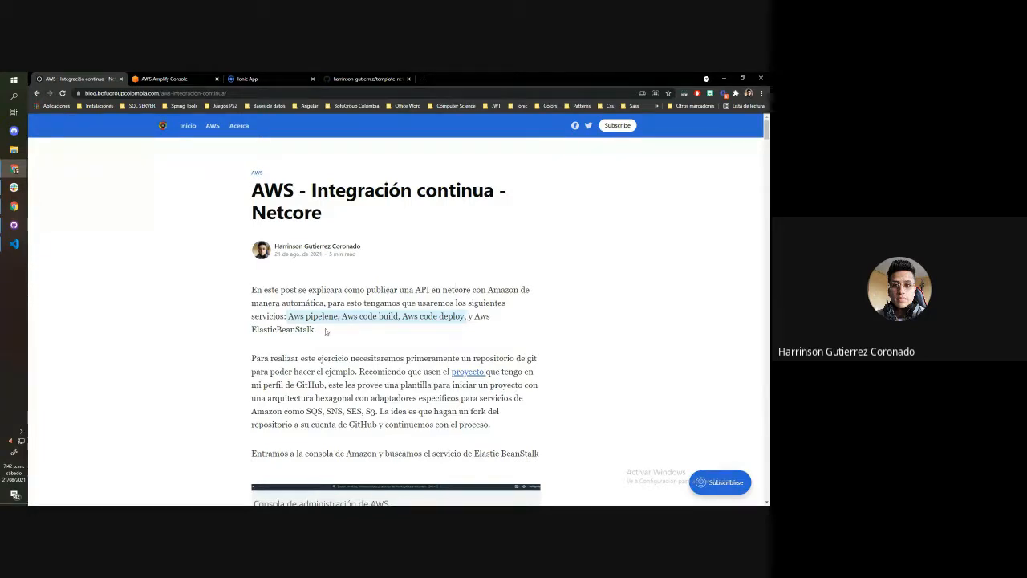
{"action": "left_click", "coordinate": [317, 347]}
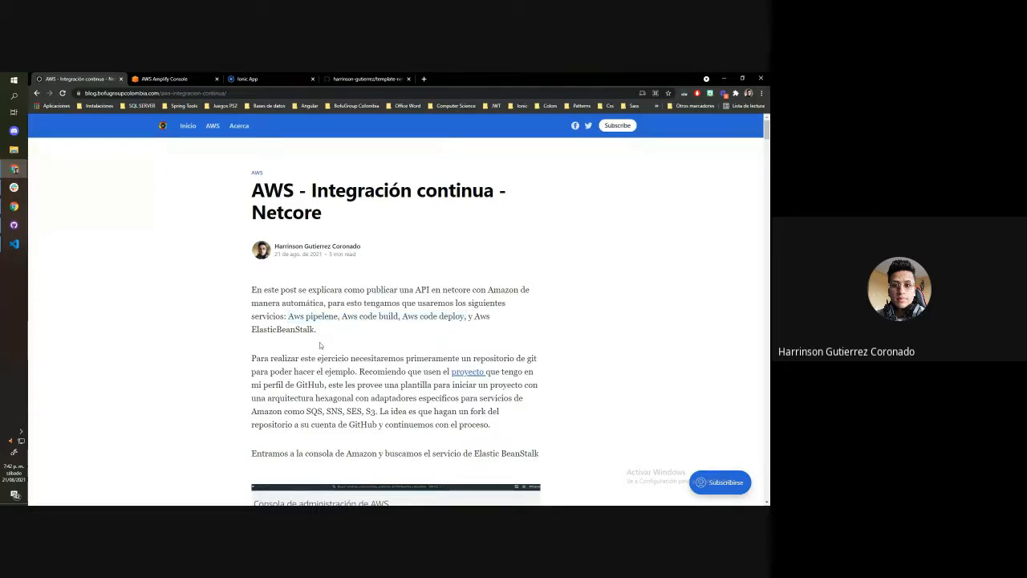
{"action": "double_click", "coordinate": [335, 311]}
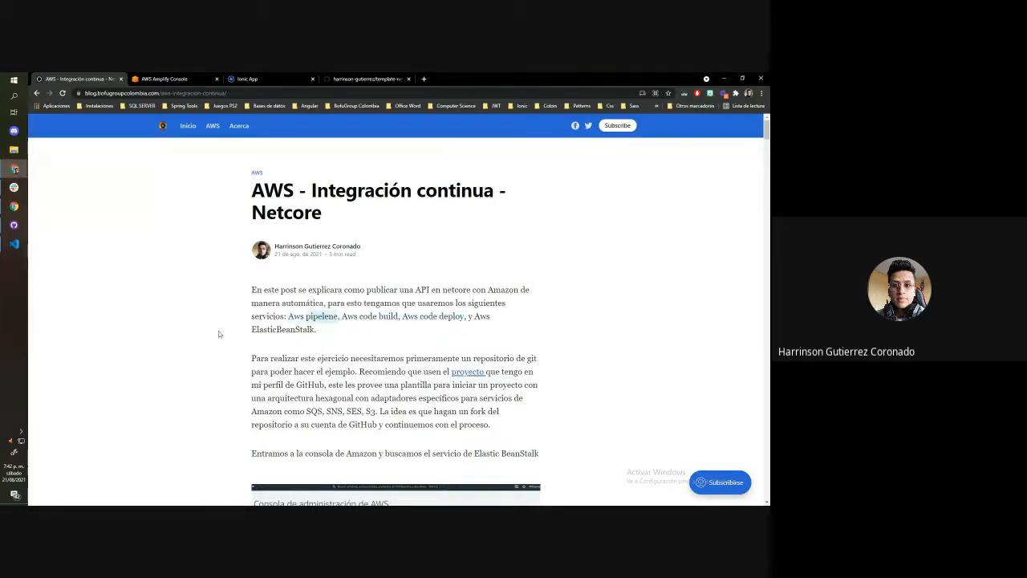
Find CodePipeline in the AWS console with the search "code pipe", and view its new pipeline form before returning to the pipeline list
{"action": "left_click", "coordinate": [164, 79]}
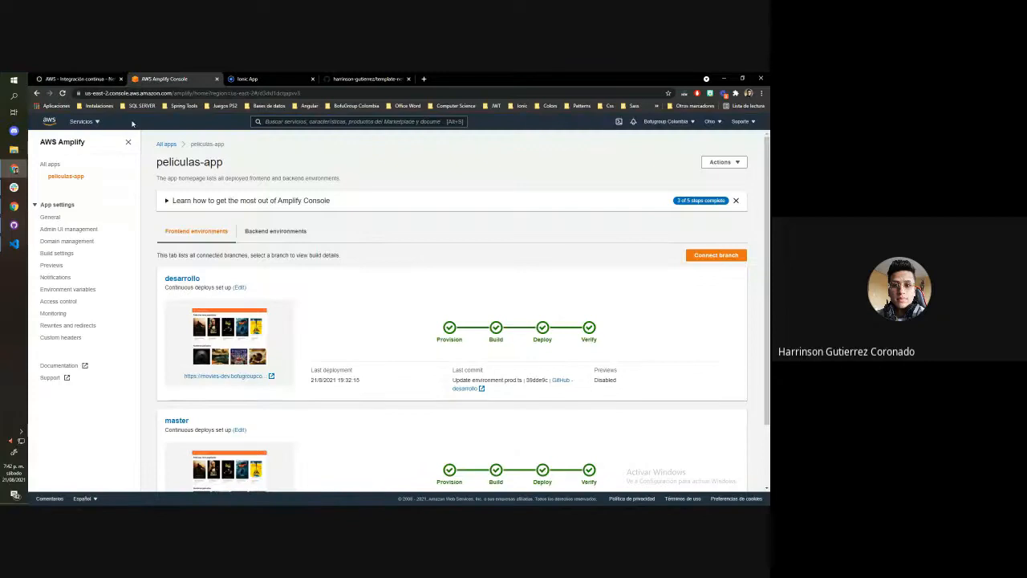
{"action": "left_click", "coordinate": [83, 121]}
{"action": "left_click", "coordinate": [289, 120]}
{"action": "type", "text": "code p"}
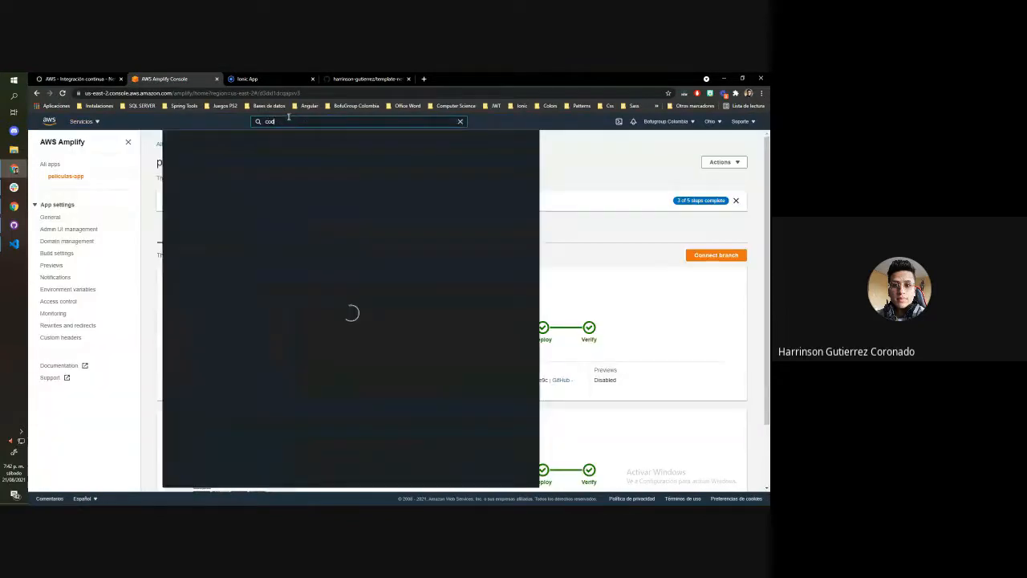
{"action": "type", "text": "po"}
{"action": "key", "text": "BackSpace"}
{"action": "key", "text": "BackSpace"}
{"action": "type", "text": "ipe"}
{"action": "left_click", "coordinate": [322, 183]}
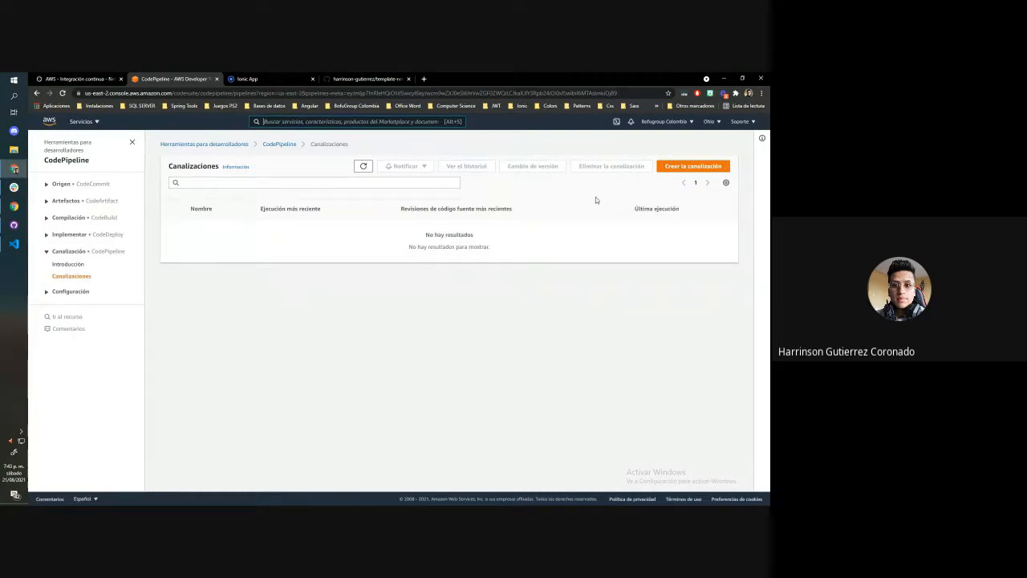
{"action": "left_click", "coordinate": [694, 166]}
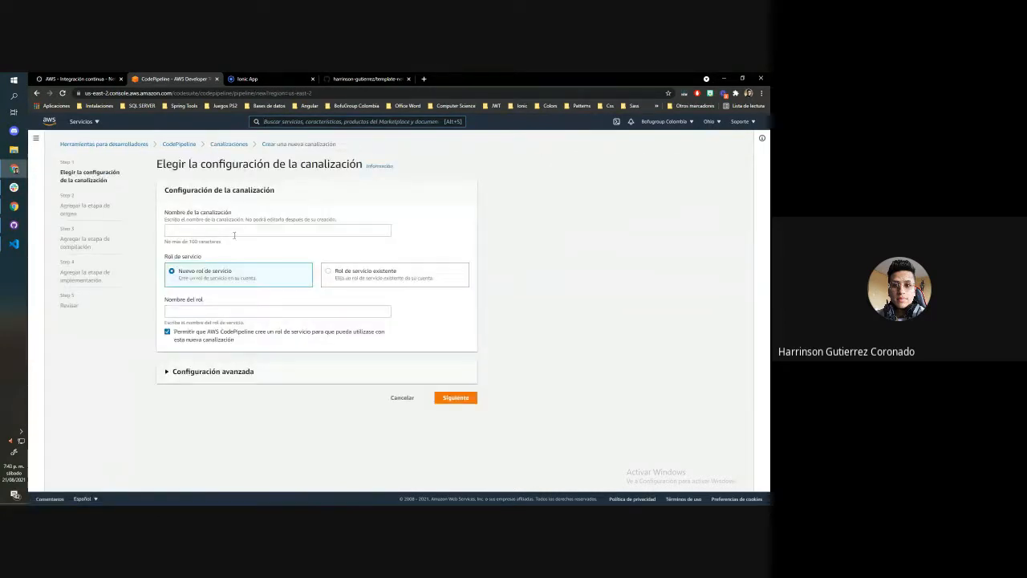
{"action": "left_click", "coordinate": [229, 144]}
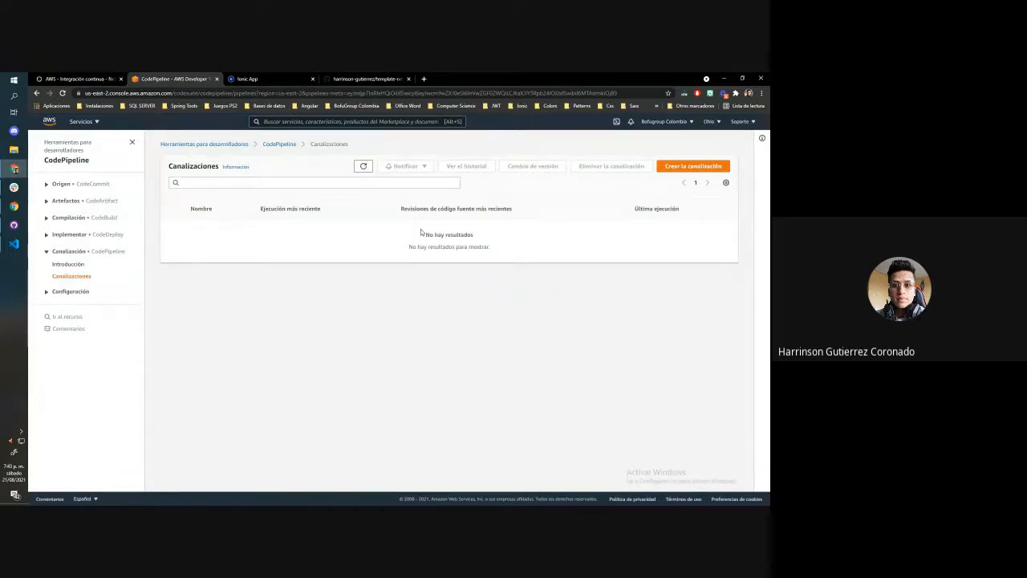
Return to AWS Amplify, open peliculas-app, and look over both frontend environments again
{"action": "left_click", "coordinate": [88, 126]}
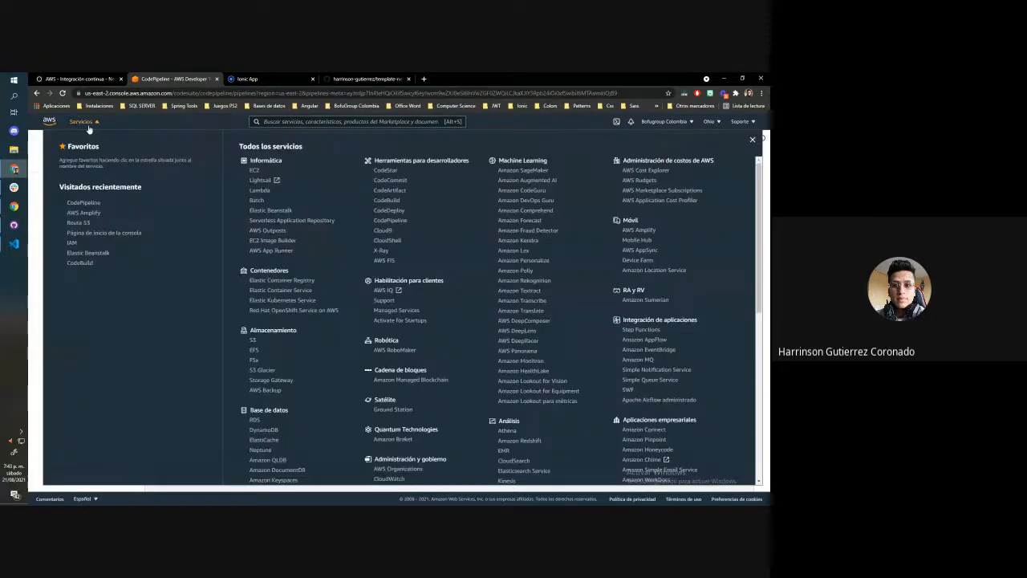
{"action": "left_click", "coordinate": [91, 213]}
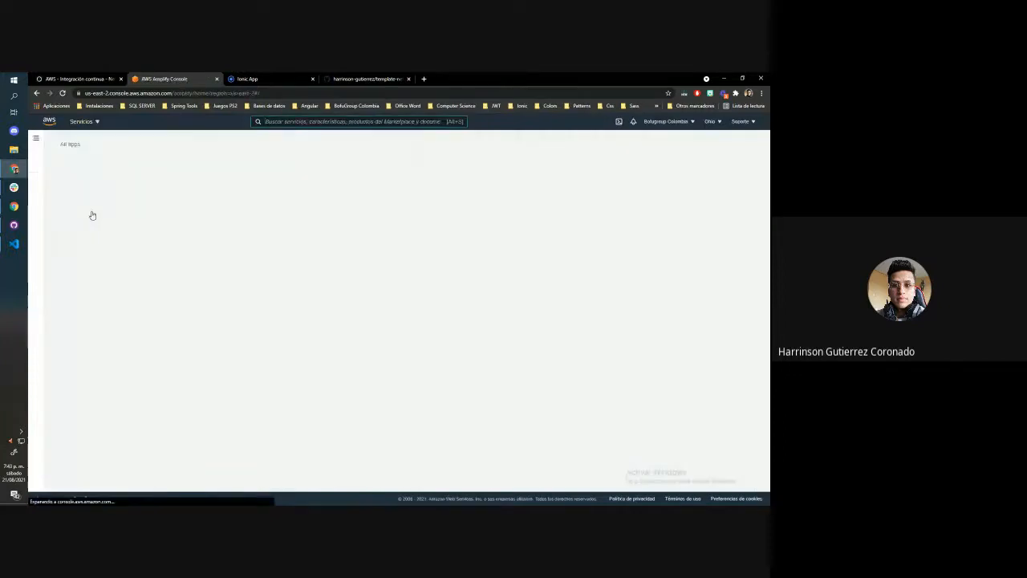
{"action": "left_click", "coordinate": [189, 238]}
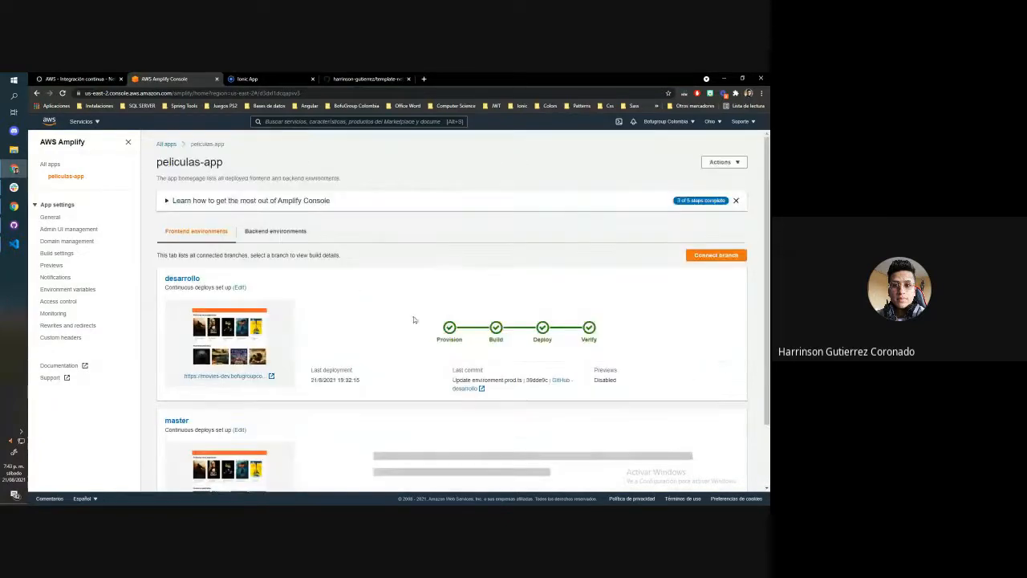
{"action": "scroll", "coordinate": [456, 258], "scroll_direction": "down", "scroll_amount": 1}
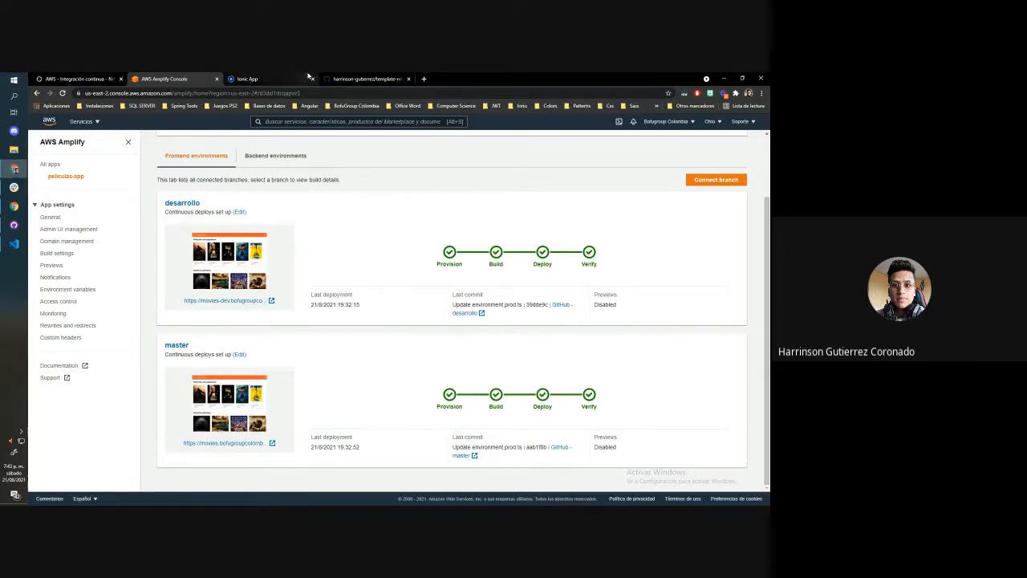
Close the Ionic App browser tab and go back to the Amplify console
{"action": "left_click", "coordinate": [245, 79]}
{"action": "left_click", "coordinate": [312, 79]}
{"action": "left_click", "coordinate": [165, 78]}
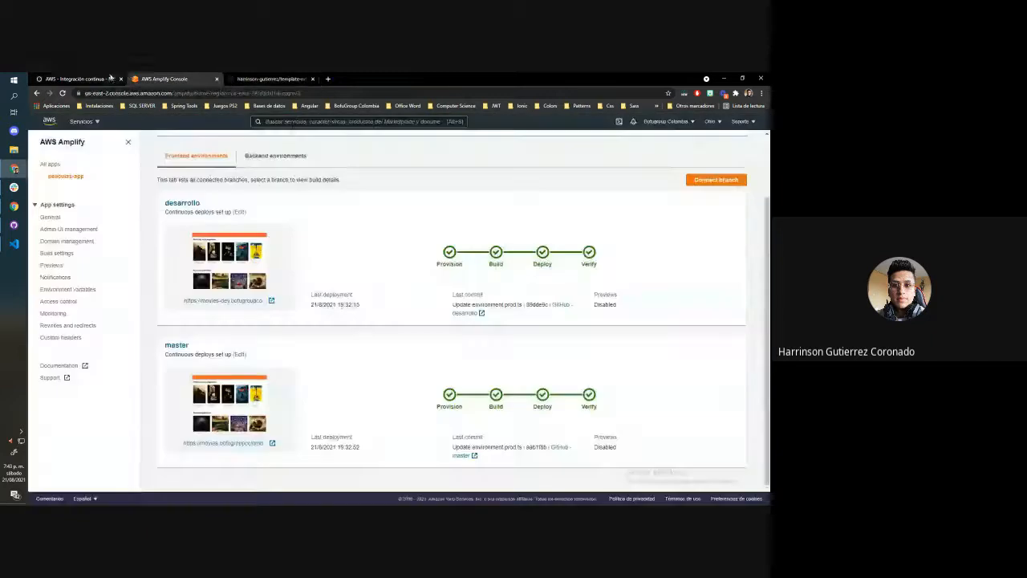
Return to the Integración continua article and go through its AWS services one by one, ending with ElasticBeanStalk
{"action": "left_click", "coordinate": [78, 79]}
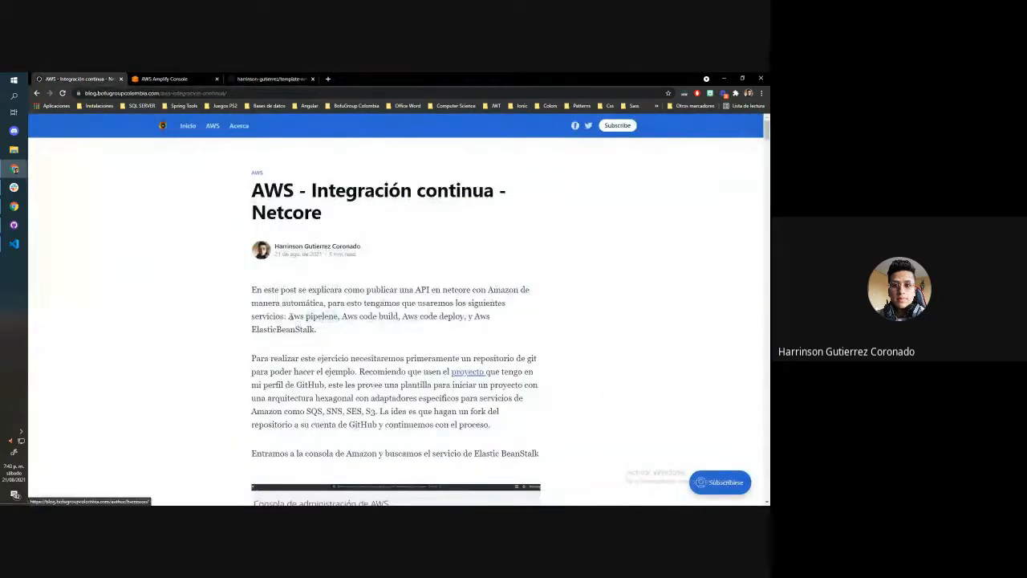
{"action": "left_click_drag", "start_coordinate": [288, 317], "coordinate": [466, 316]}
{"action": "left_click", "coordinate": [340, 316]}
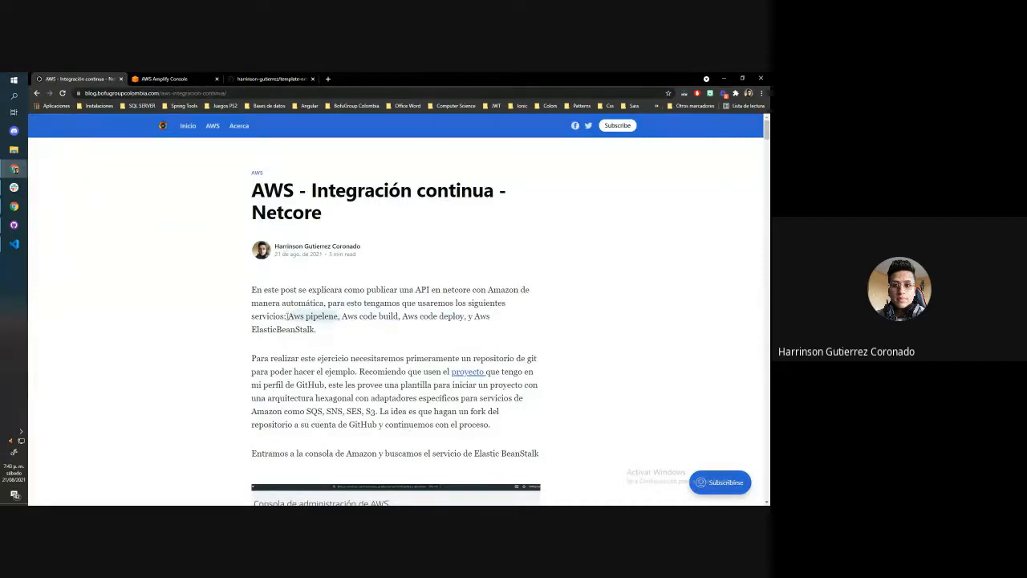
{"action": "left_click_drag", "start_coordinate": [341, 317], "coordinate": [463, 316]}
{"action": "left_click", "coordinate": [440, 339]}
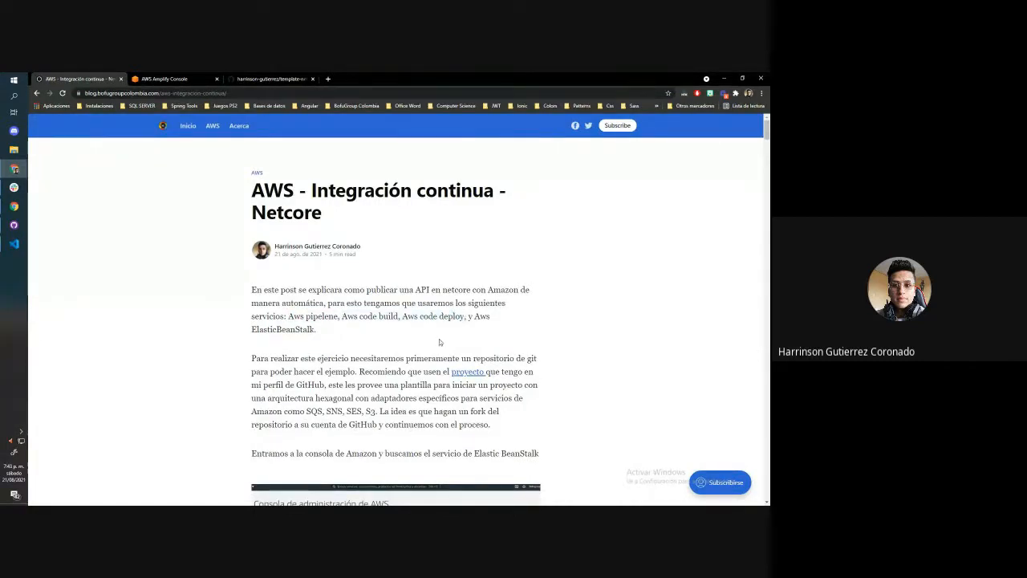
{"action": "left_click_drag", "start_coordinate": [343, 317], "coordinate": [397, 319]}
{"action": "left_click", "coordinate": [395, 319]}
{"action": "double_click", "coordinate": [449, 317]}
{"action": "left_click", "coordinate": [477, 334]}
{"action": "left_click_drag", "start_coordinate": [290, 315], "coordinate": [338, 312]}
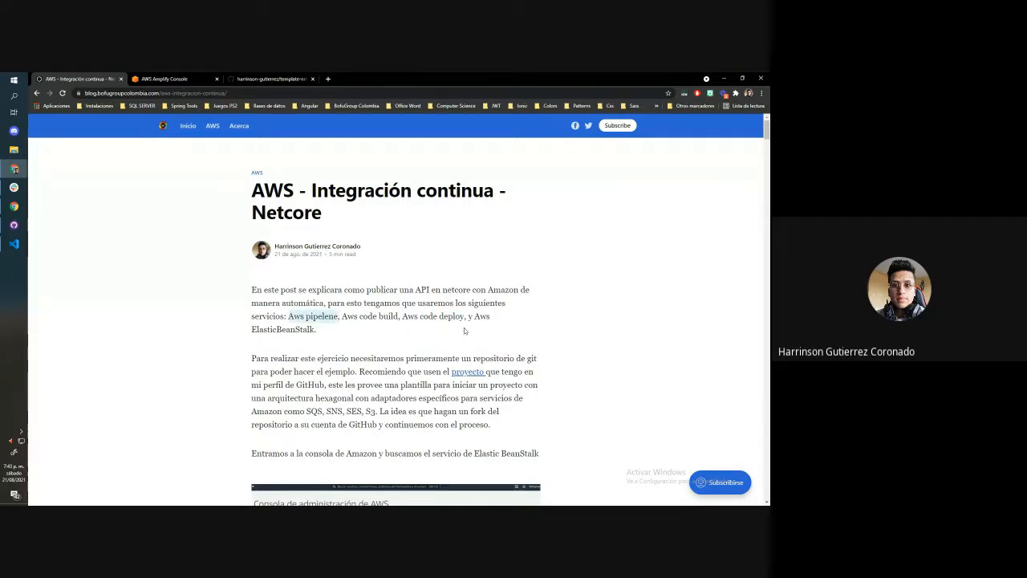
{"action": "left_click_drag", "start_coordinate": [474, 316], "coordinate": [317, 329]}
{"action": "scroll", "coordinate": [316, 329], "scroll_direction": "down", "scroll_amount": 5}
{"action": "scroll", "coordinate": [352, 319], "scroll_direction": "up", "scroll_amount": 4}
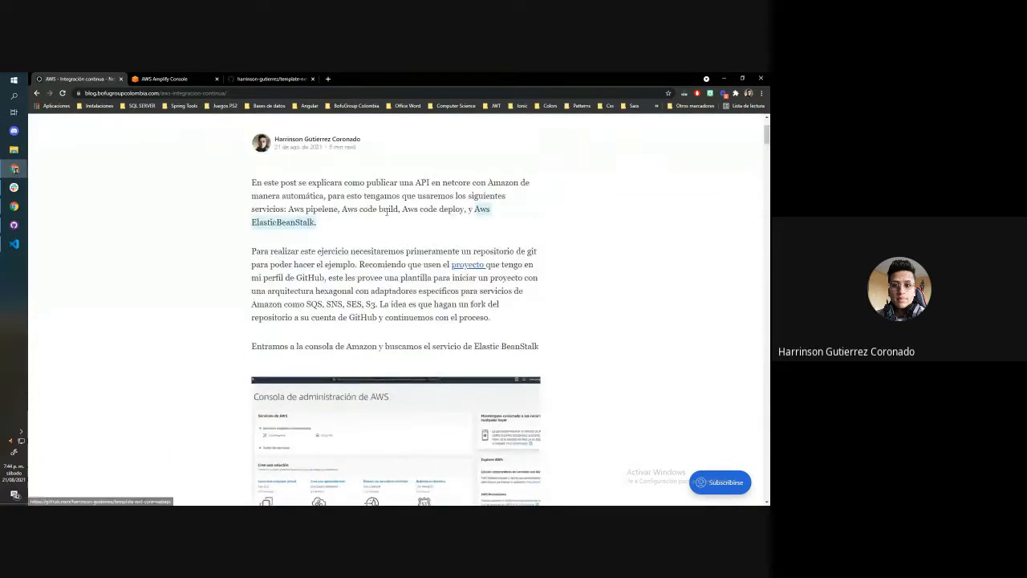
{"action": "scroll", "coordinate": [380, 259], "scroll_direction": "up", "scroll_amount": 1}
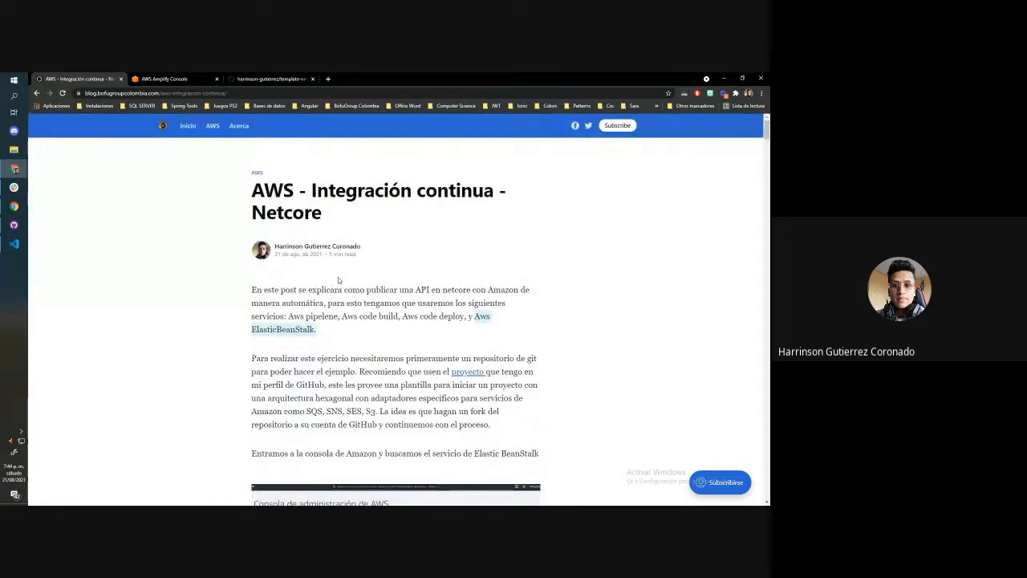
{"action": "scroll", "coordinate": [338, 277], "scroll_direction": "down", "scroll_amount": 2}
{"action": "scroll", "coordinate": [160, 132], "scroll_direction": "up", "scroll_amount": 2}
Go to the blog's home page, open the "AWS - Elastic BeanStalk" article, and view its architecture diagram
{"action": "left_click", "coordinate": [184, 128]}
{"action": "left_click", "coordinate": [525, 294]}
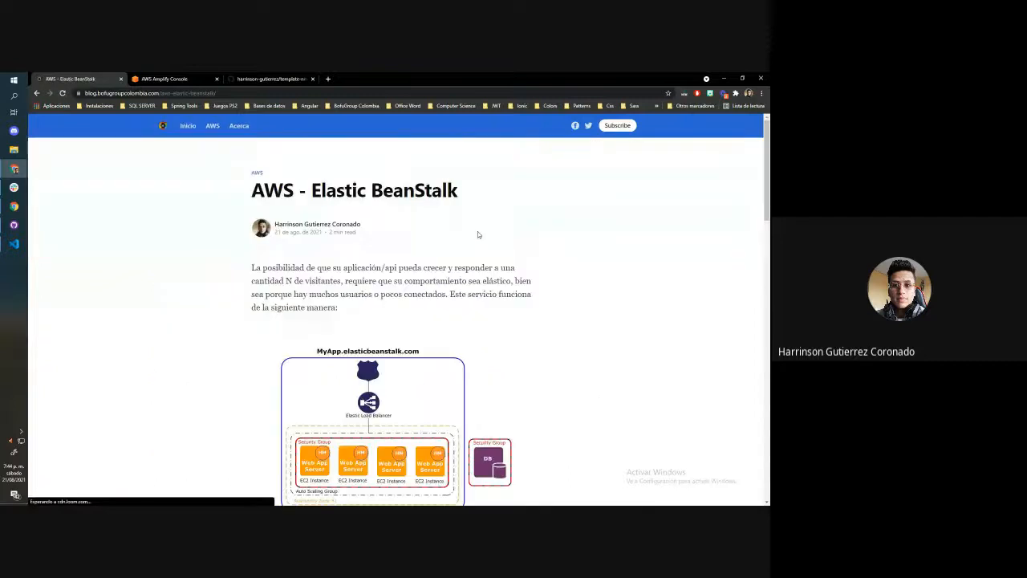
{"action": "scroll", "coordinate": [478, 234], "scroll_direction": "down", "scroll_amount": 3}
{"action": "scroll", "coordinate": [382, 252], "scroll_direction": "up", "scroll_amount": 1}
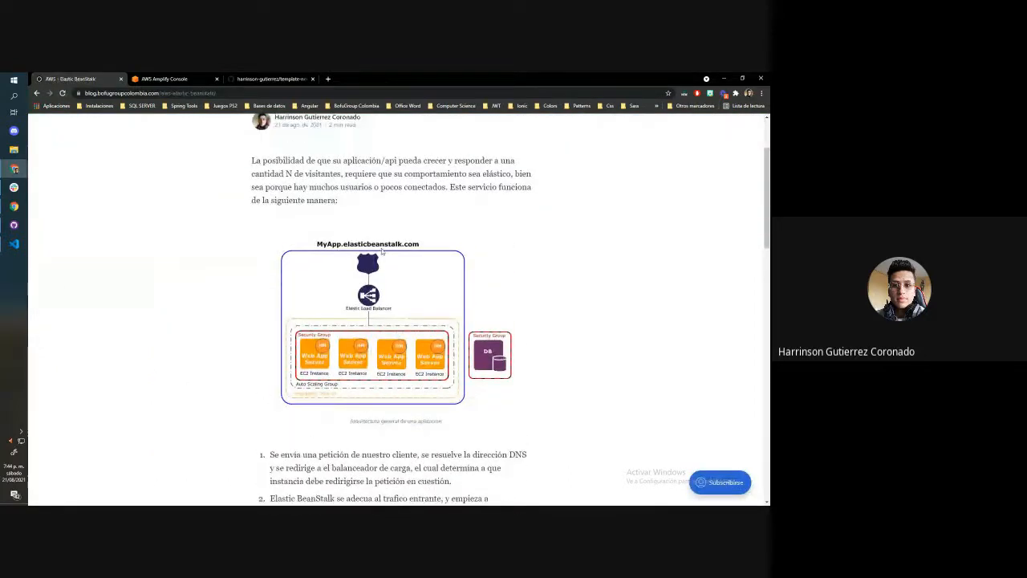
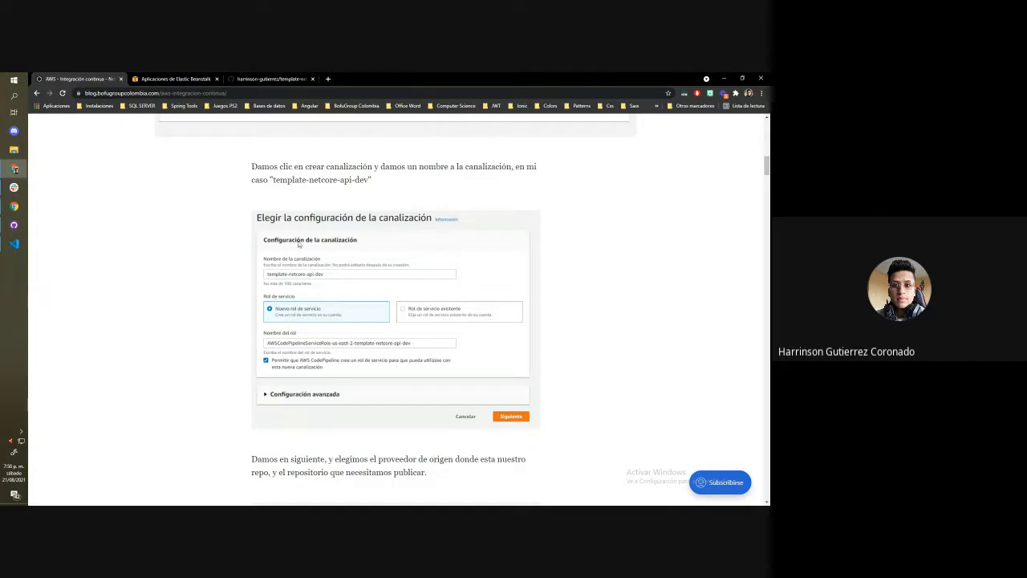
View the template-net-core-webapi repository on GitHub and return to the Elastic Beanstalk console
{"action": "left_click", "coordinate": [272, 77]}
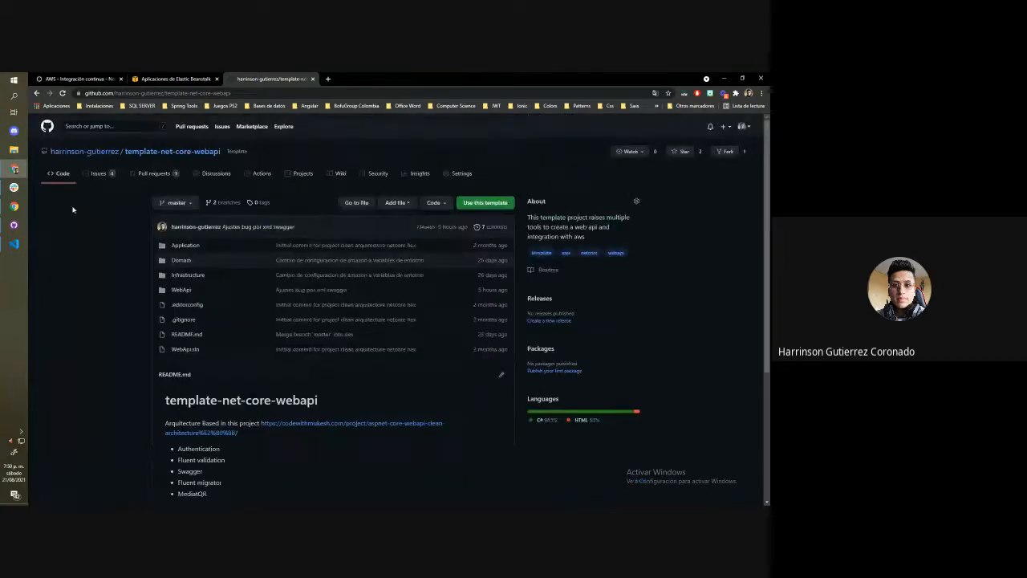
{"action": "left_click", "coordinate": [68, 77]}
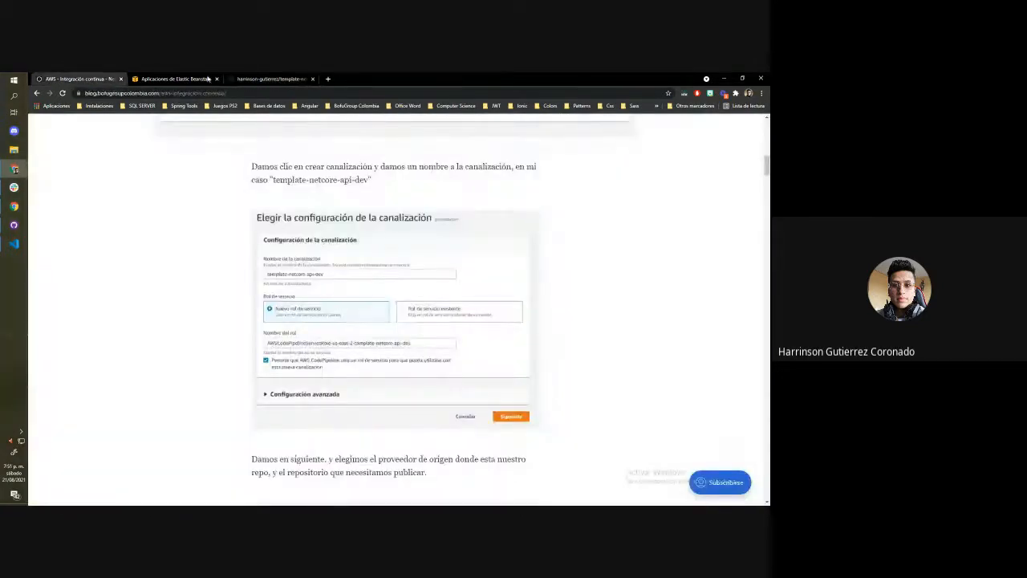
{"action": "left_click", "coordinate": [172, 79]}
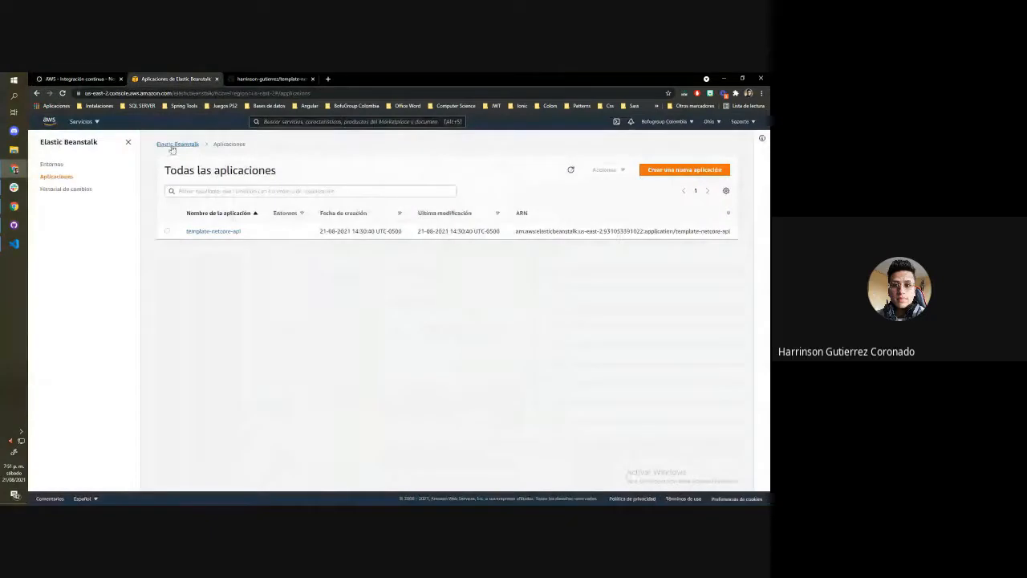
Search the AWS services for "code pipe" and open CodePipeline
{"action": "left_click", "coordinate": [83, 122]}
{"action": "left_click", "coordinate": [280, 121]}
{"action": "type", "text": "code"}
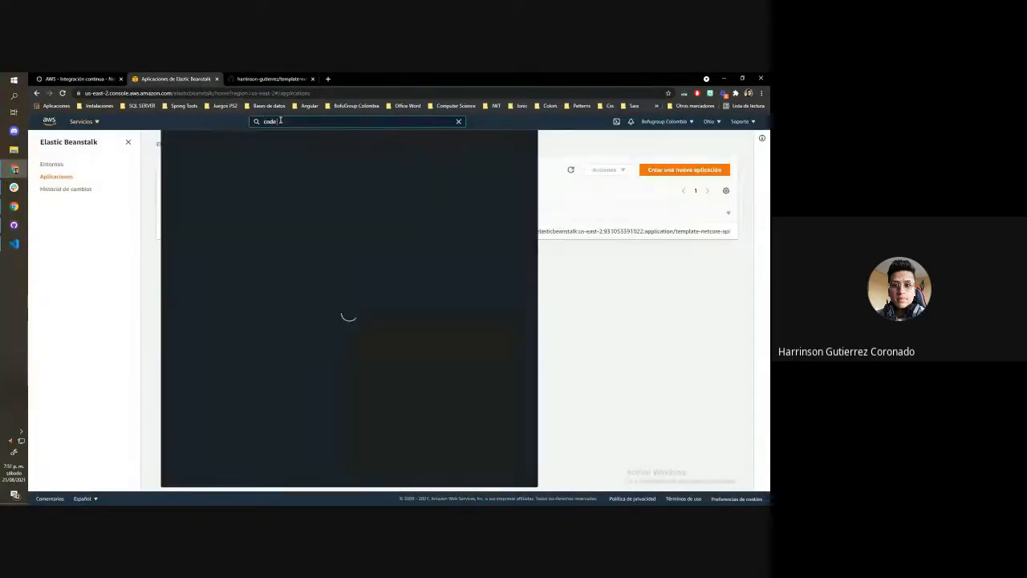
{"action": "type", "text": " pipele"}
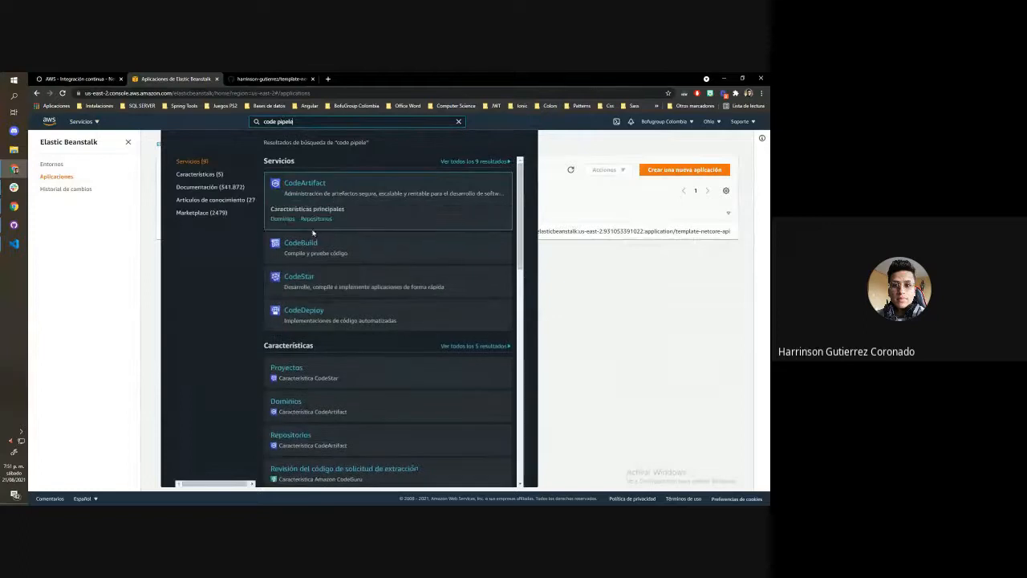
{"action": "key", "text": "BackSpace"}
{"action": "key", "text": "BackSpace"}
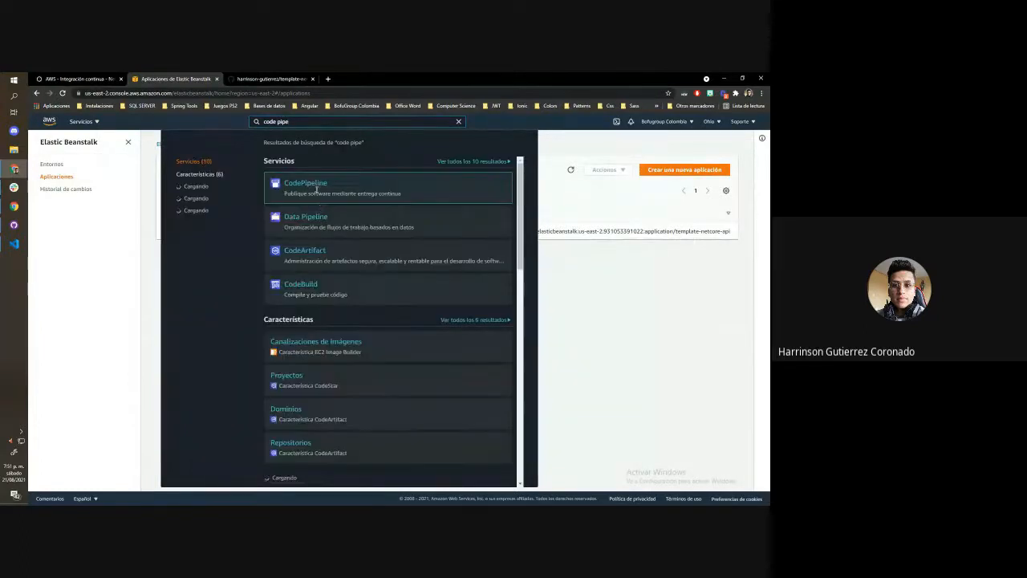
{"action": "left_click", "coordinate": [316, 187]}
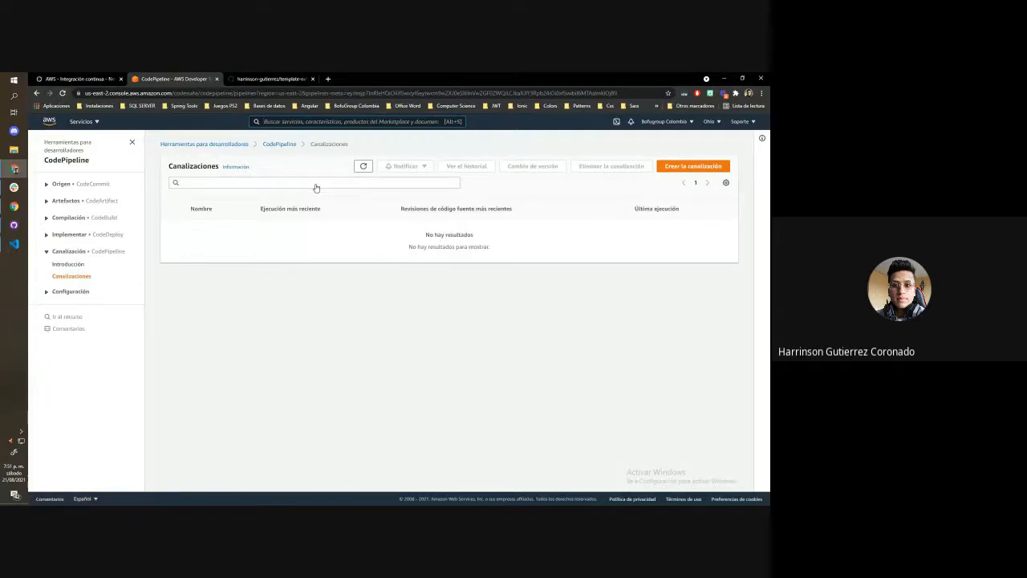
Start creating a pipeline, name it template-prueba, and copy that name
{"action": "key", "text": "alt+s"}
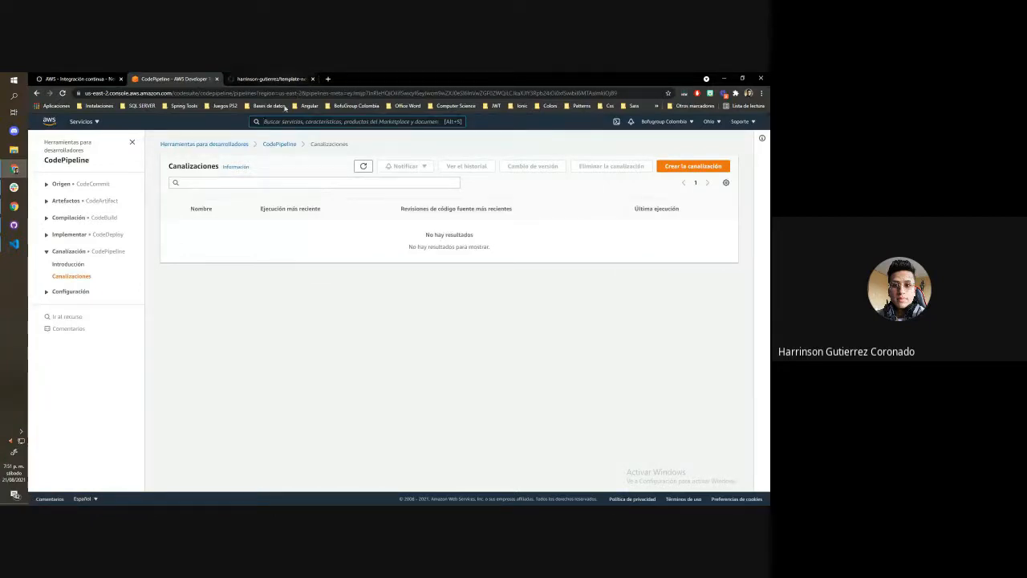
{"action": "left_click", "coordinate": [668, 166]}
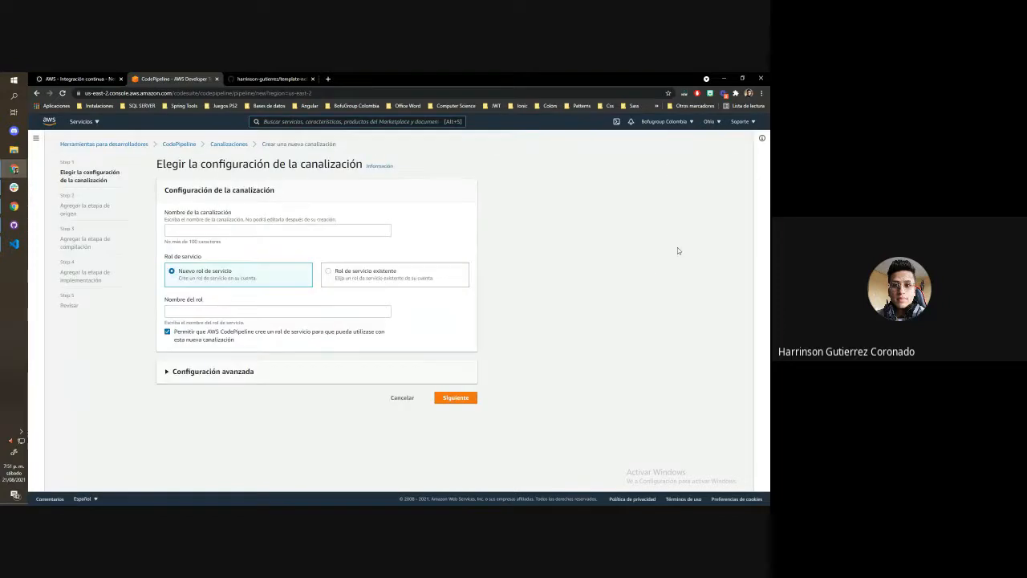
{"action": "left_click", "coordinate": [230, 229]}
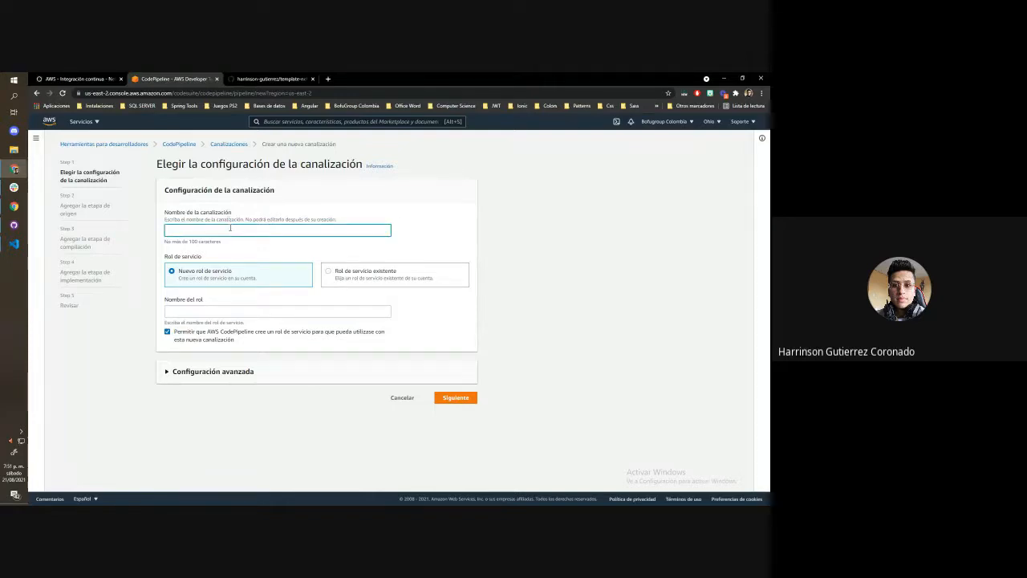
{"action": "type", "text": "templae-"}
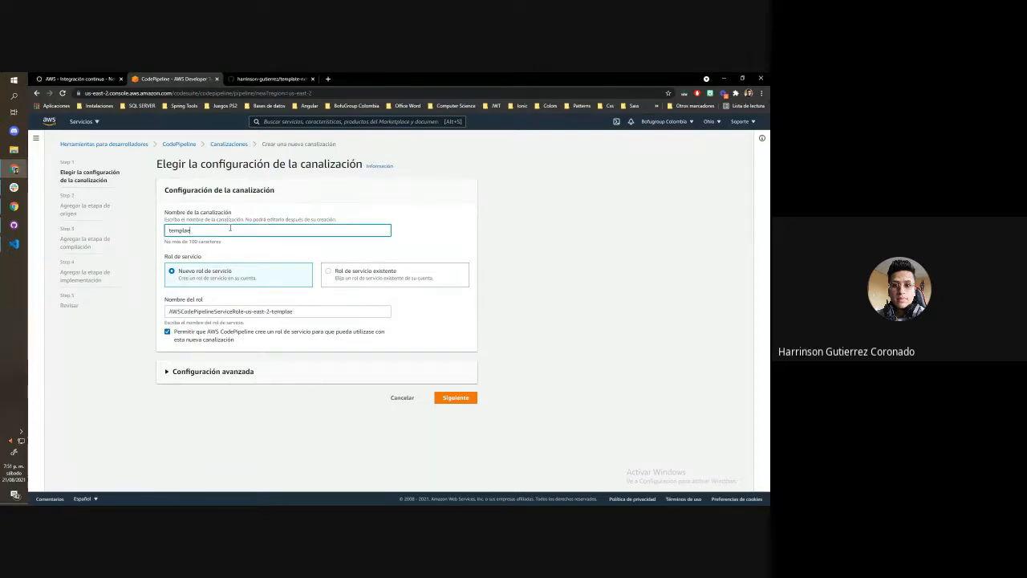
{"action": "key", "text": "BackSpace"}
{"action": "type", "text": "te-prueb"}
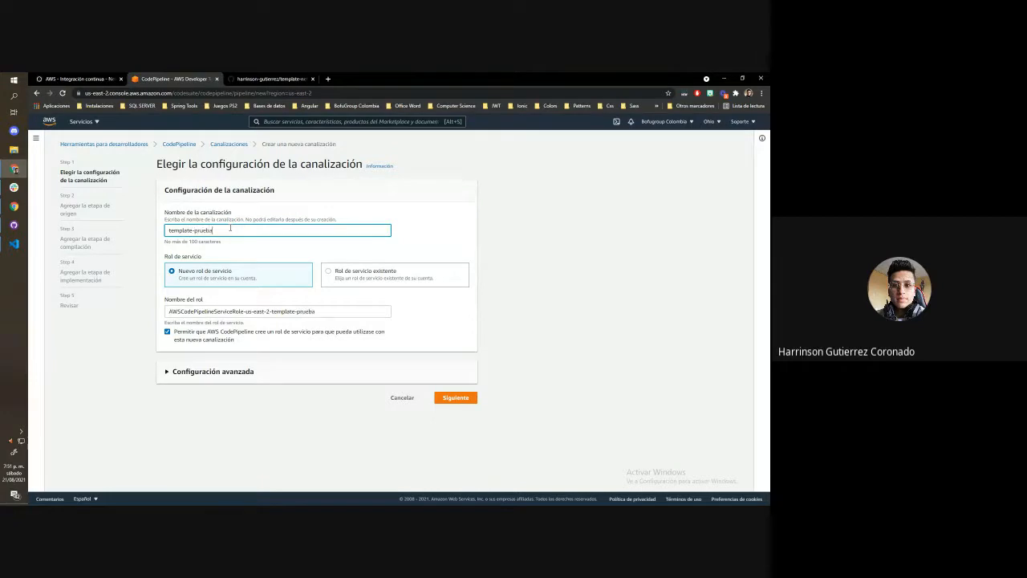
{"action": "type", "text": "a"}
{"action": "left_click_drag", "start_coordinate": [230, 228], "coordinate": [141, 235]}
{"action": "left_click", "coordinate": [455, 217]}
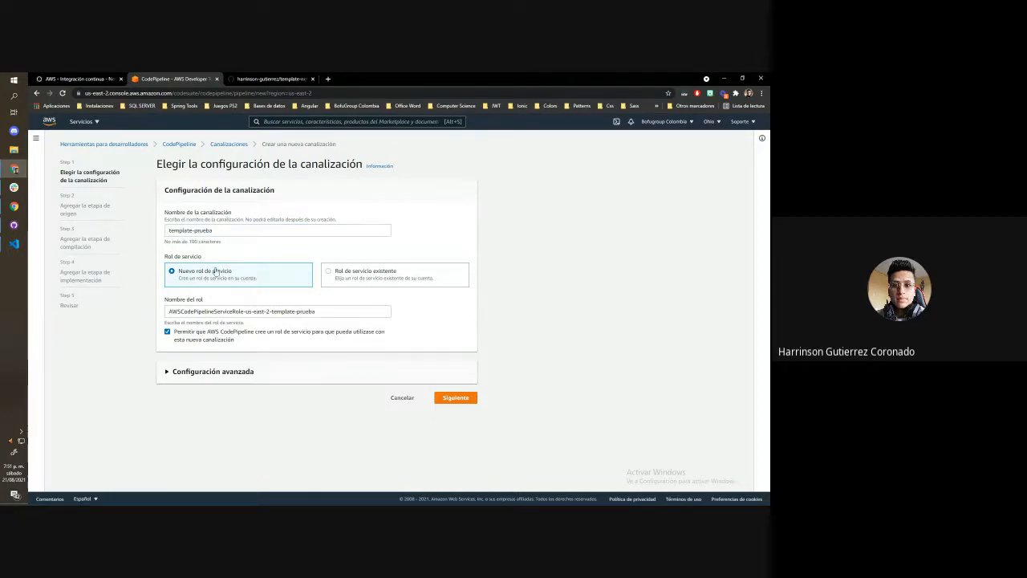
Review the pipeline's advanced configuration and continue to the source stage with the default artifact store and encryption key
{"action": "left_click", "coordinate": [244, 378]}
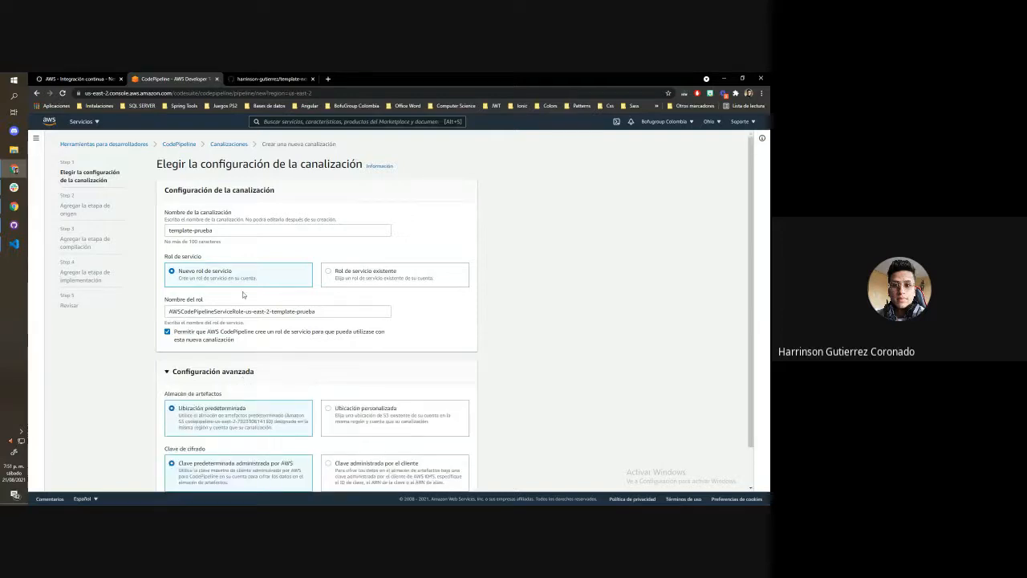
{"action": "scroll", "coordinate": [321, 369], "scroll_direction": "down", "scroll_amount": 2}
{"action": "scroll", "coordinate": [345, 362], "scroll_direction": "up", "scroll_amount": 2}
{"action": "scroll", "coordinate": [324, 302], "scroll_direction": "down", "scroll_amount": 1}
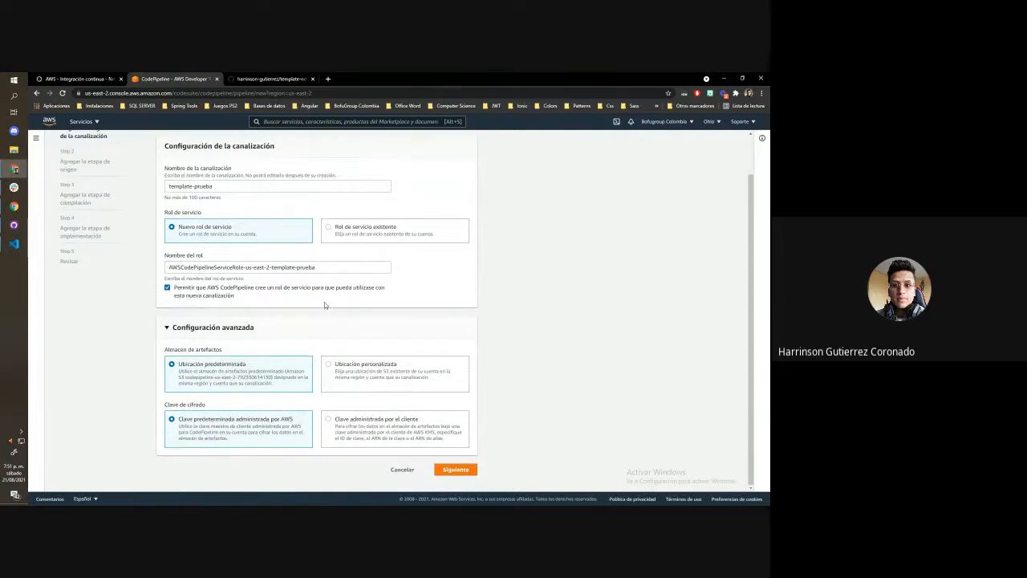
{"action": "left_click", "coordinate": [453, 469]}
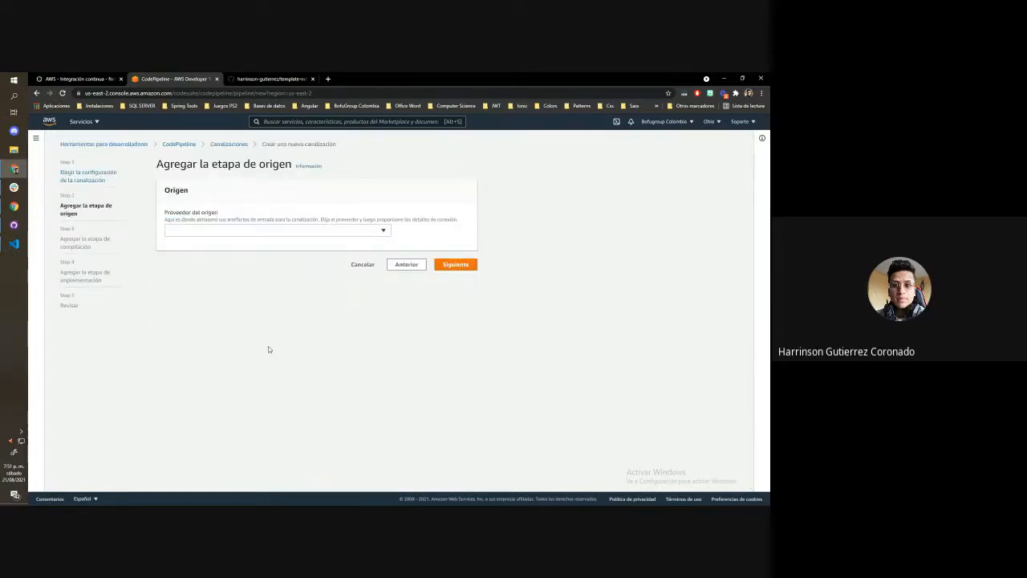
Choose GitHub (versión 1) as the source provider and connect CodePipeline to GitHub
{"action": "left_click", "coordinate": [266, 232]}
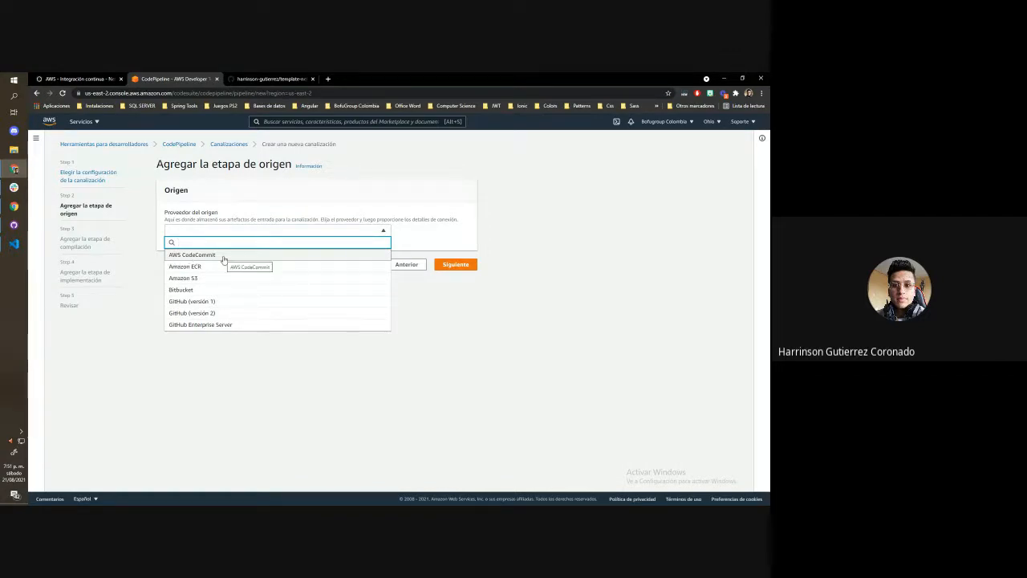
{"action": "left_click", "coordinate": [199, 302]}
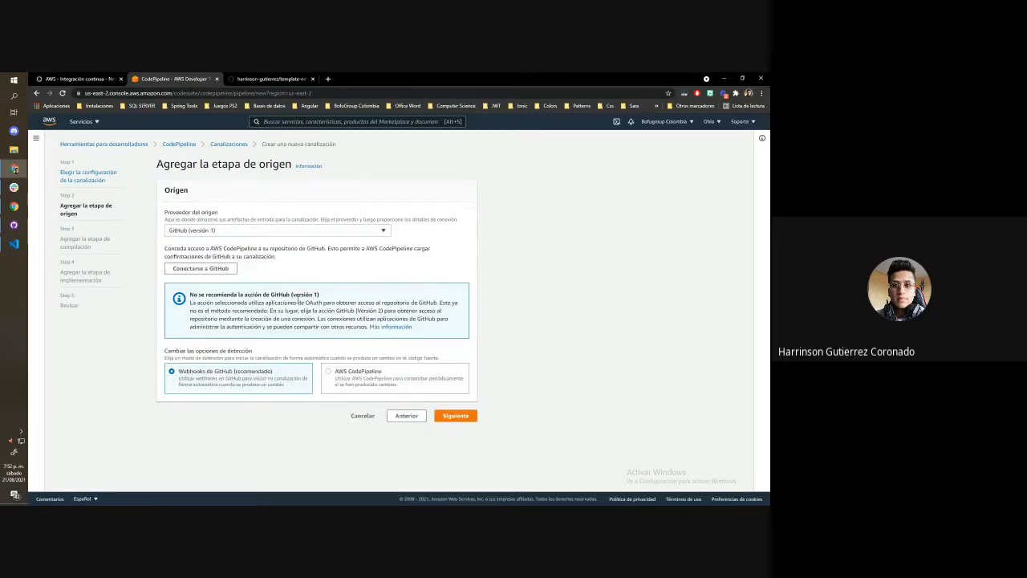
{"action": "left_click", "coordinate": [215, 270]}
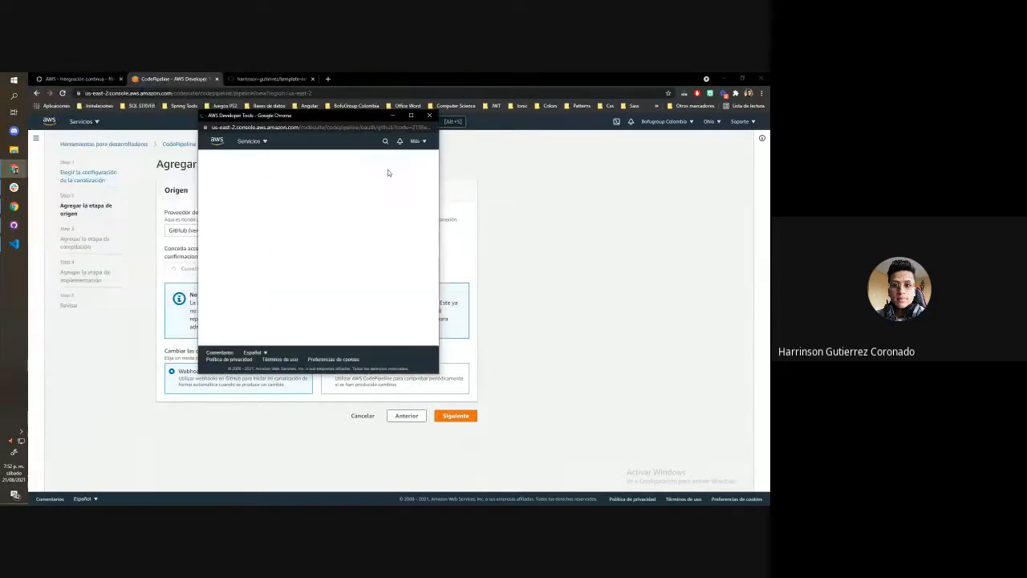
{"action": "left_click", "coordinate": [289, 228]}
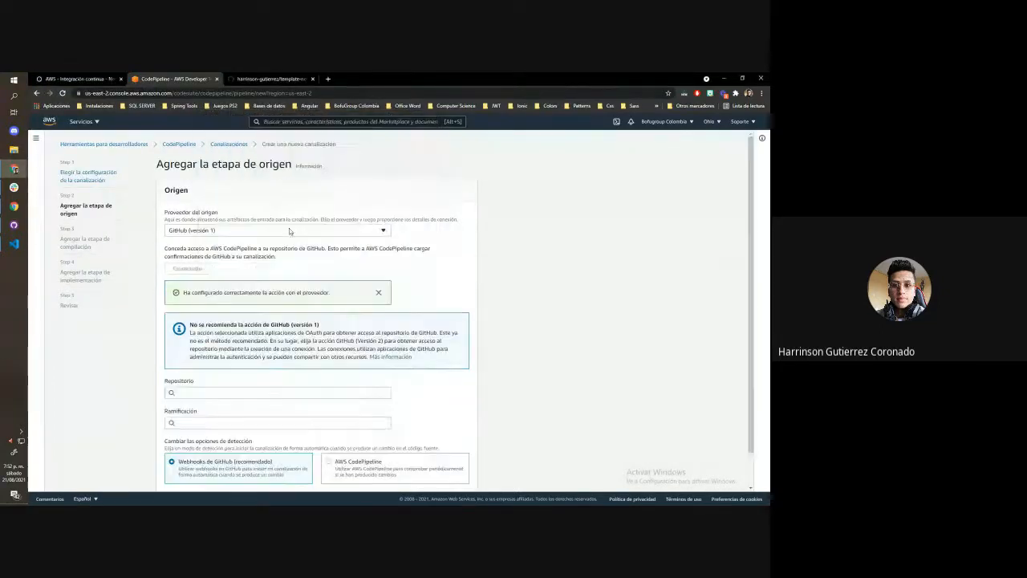
Select the template-net-core-webapi repository with its master branch as the source and continue to the build stage
{"action": "scroll", "coordinate": [195, 265], "scroll_direction": "down", "scroll_amount": 1}
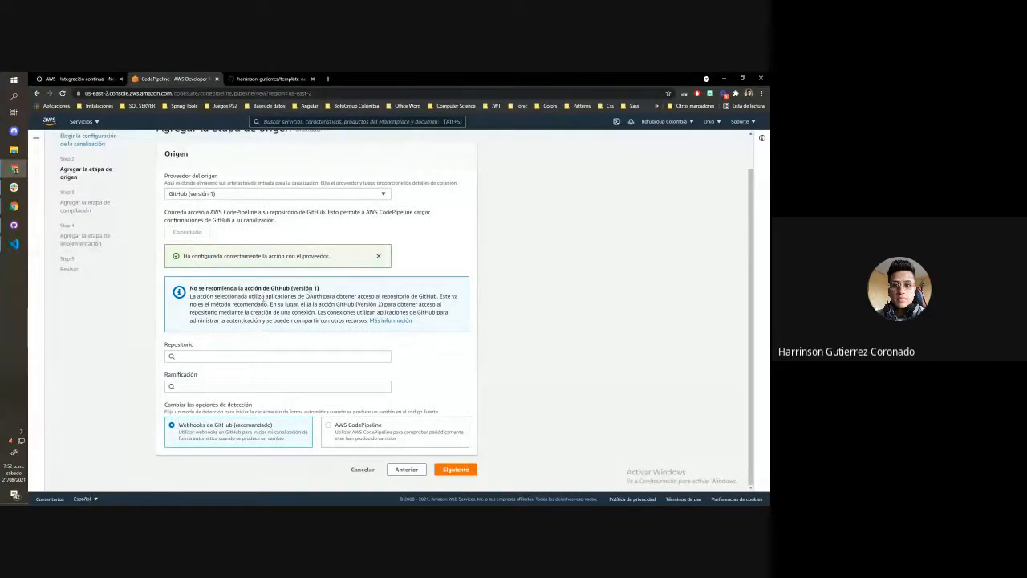
{"action": "left_click", "coordinate": [210, 359]}
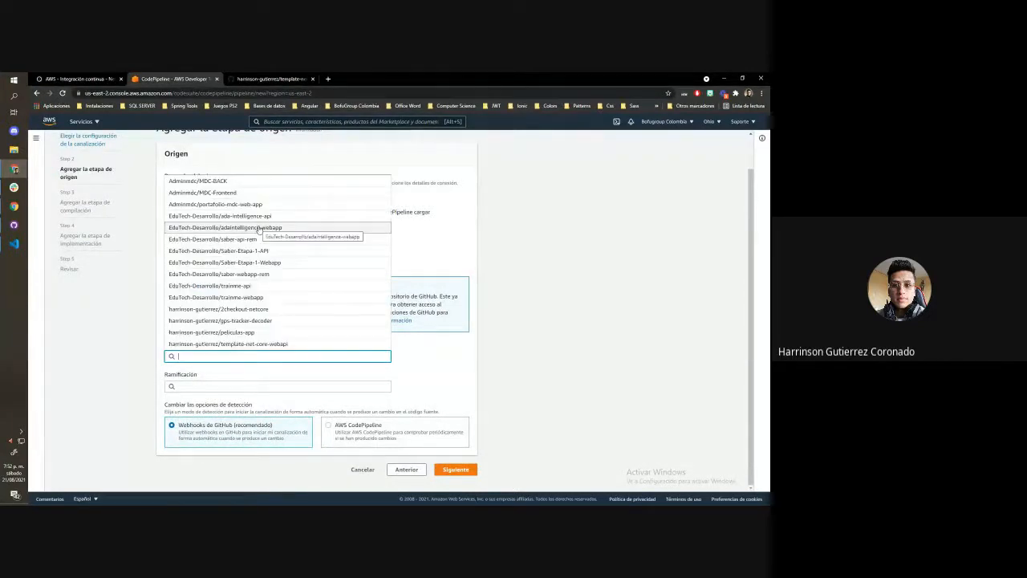
{"action": "left_click", "coordinate": [228, 344]}
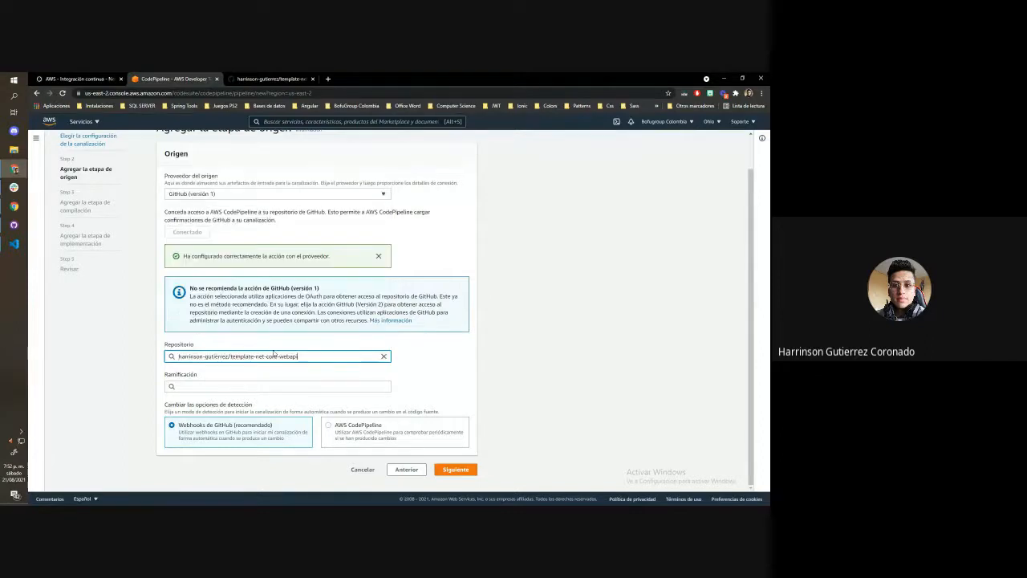
{"action": "left_click", "coordinate": [229, 387]}
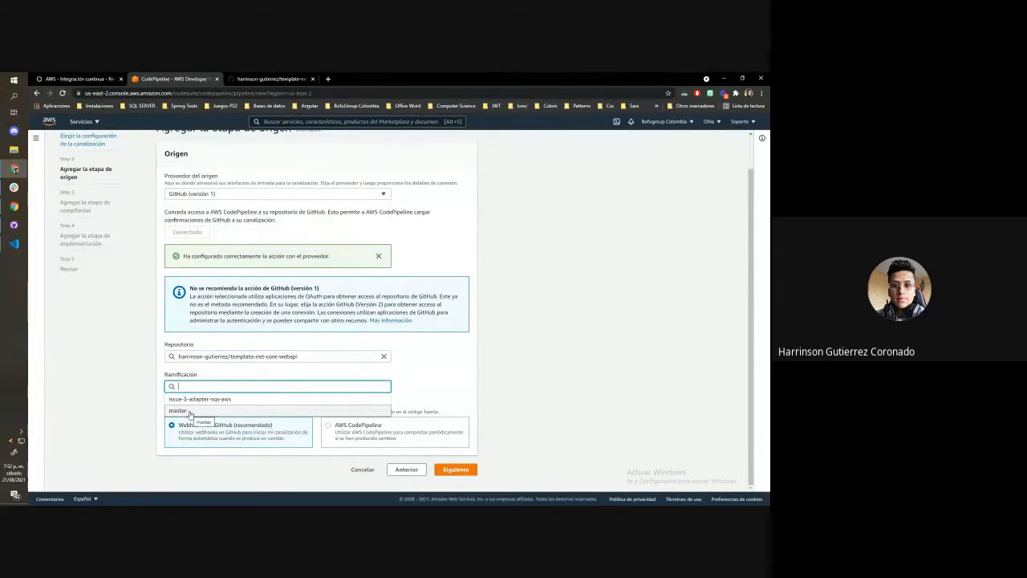
{"action": "left_click", "coordinate": [190, 411]}
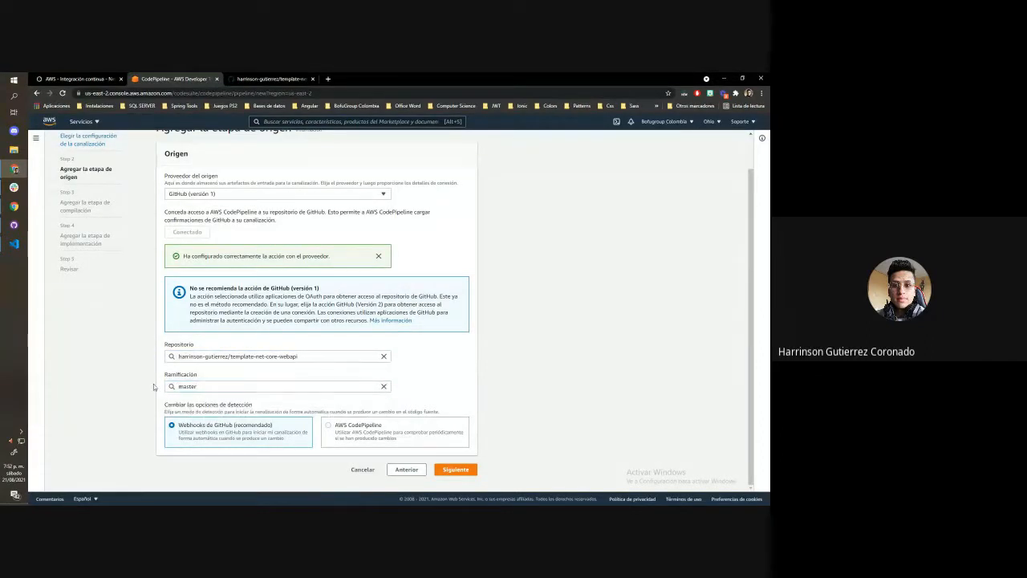
{"action": "left_click", "coordinate": [469, 474]}
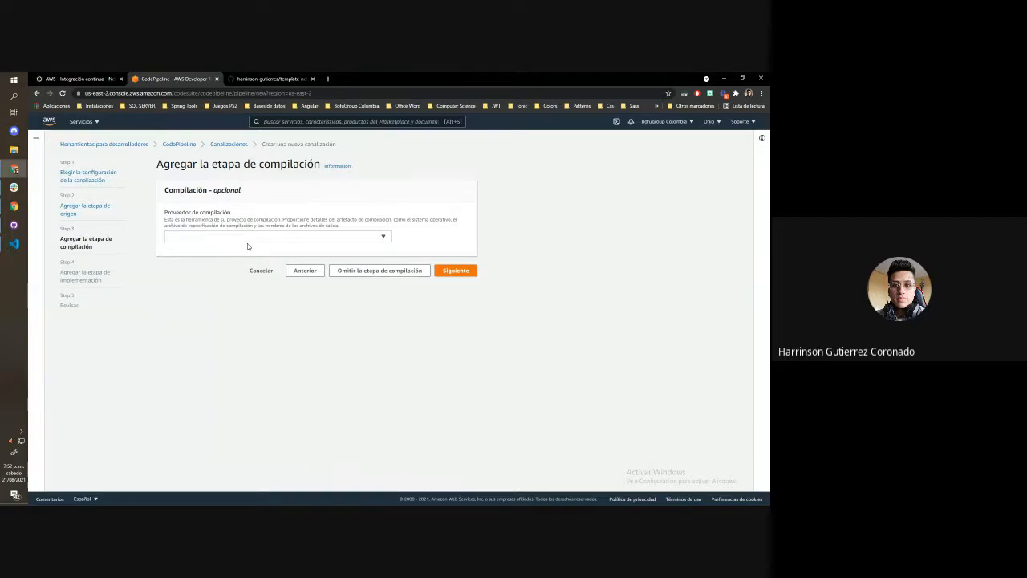
Choose AWS CodeBuild as the build provider and open the form for a new build project in a maximized window
{"action": "left_click", "coordinate": [251, 236]}
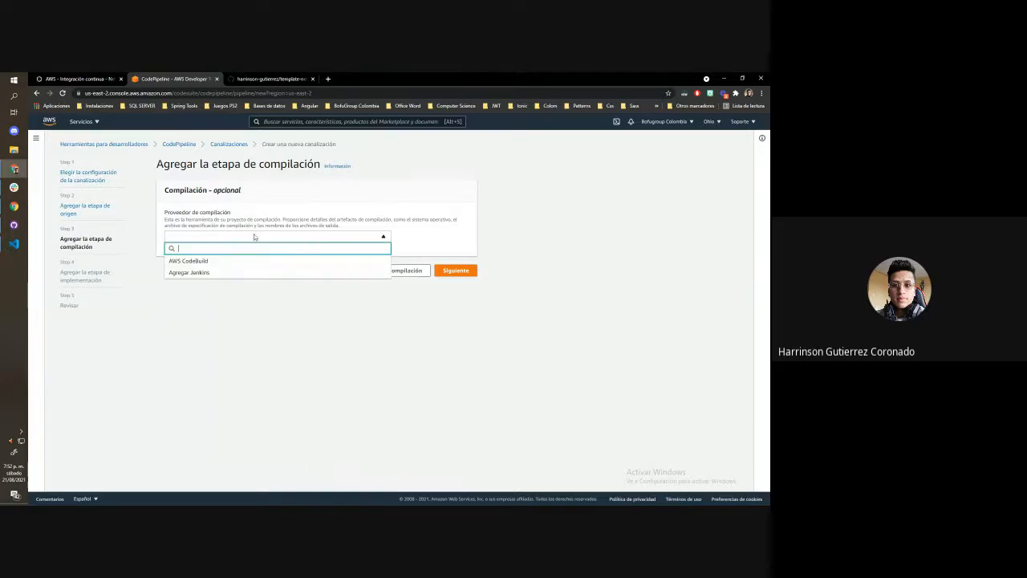
{"action": "left_click", "coordinate": [177, 260]}
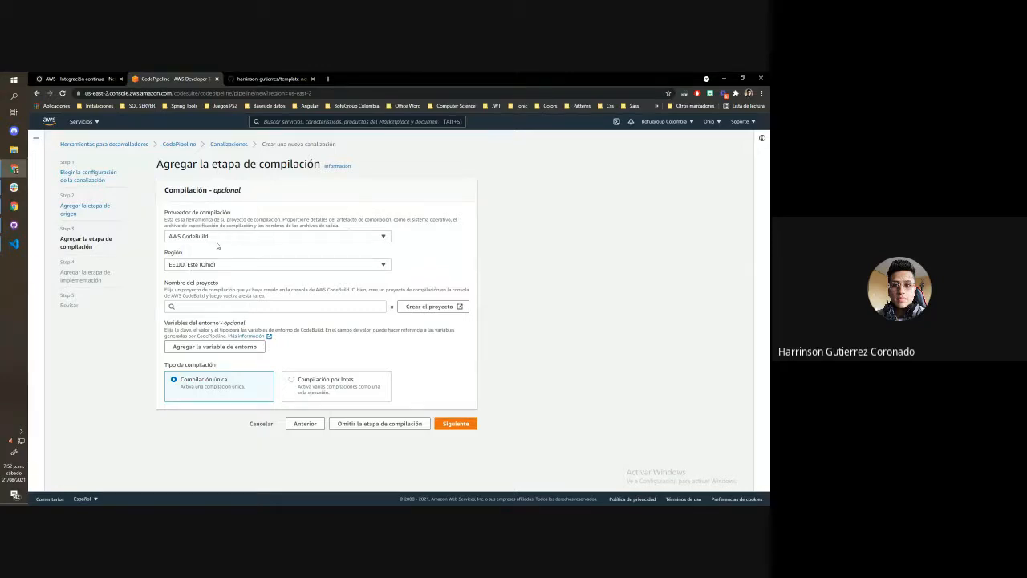
{"action": "left_click", "coordinate": [428, 307]}
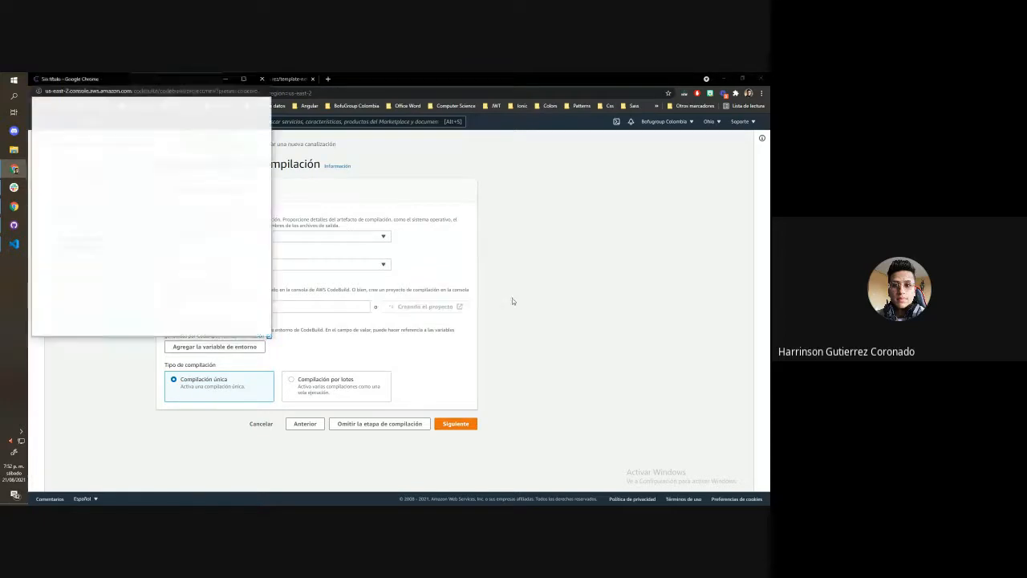
{"action": "left_click_drag", "start_coordinate": [180, 78], "coordinate": [395, 151]}
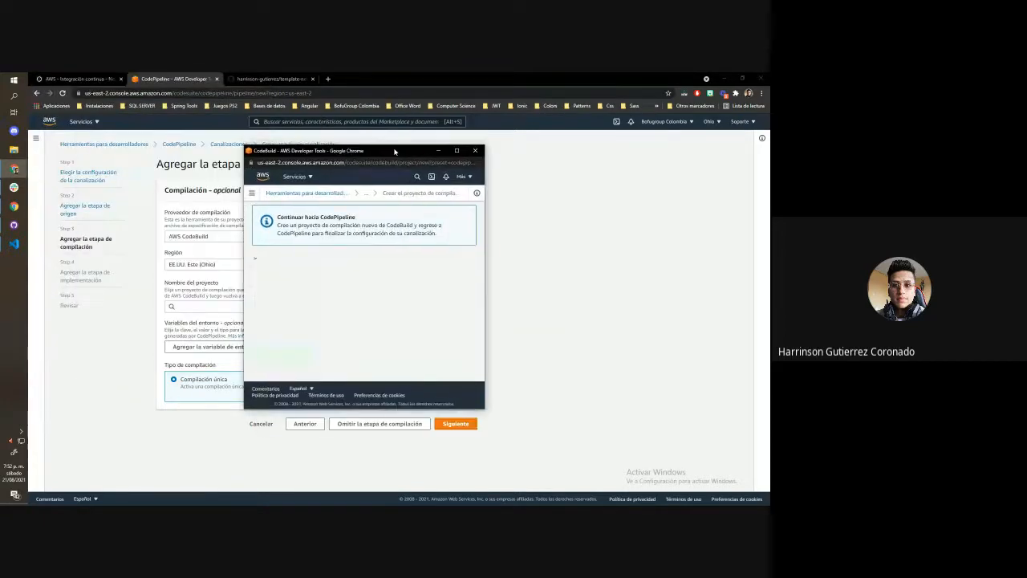
{"action": "double_click", "coordinate": [394, 151]}
Name the build project template-prueba by pasting the copied pipeline name
{"action": "left_click", "coordinate": [222, 251]}
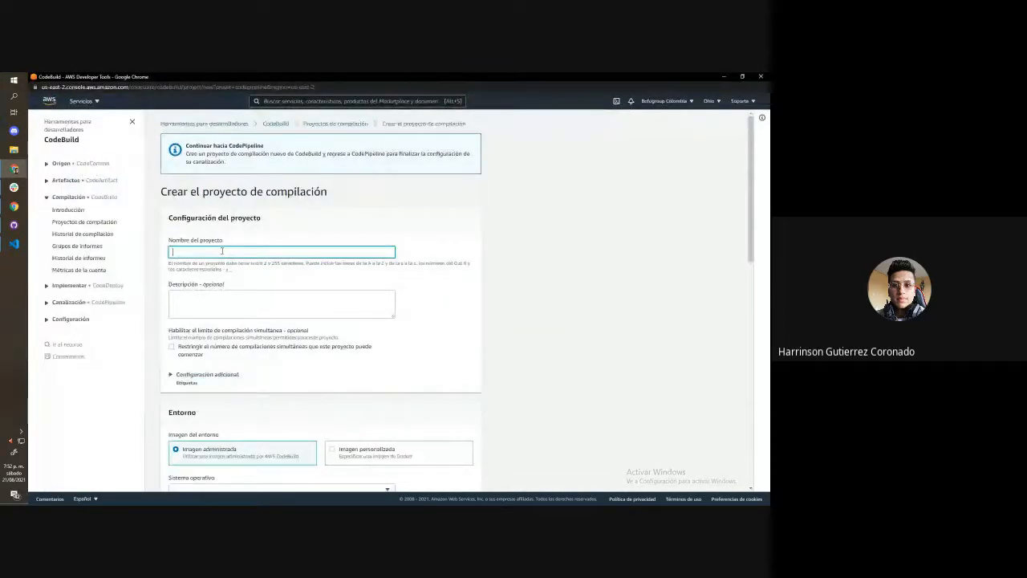
{"action": "type", "text": "template-prueba"}
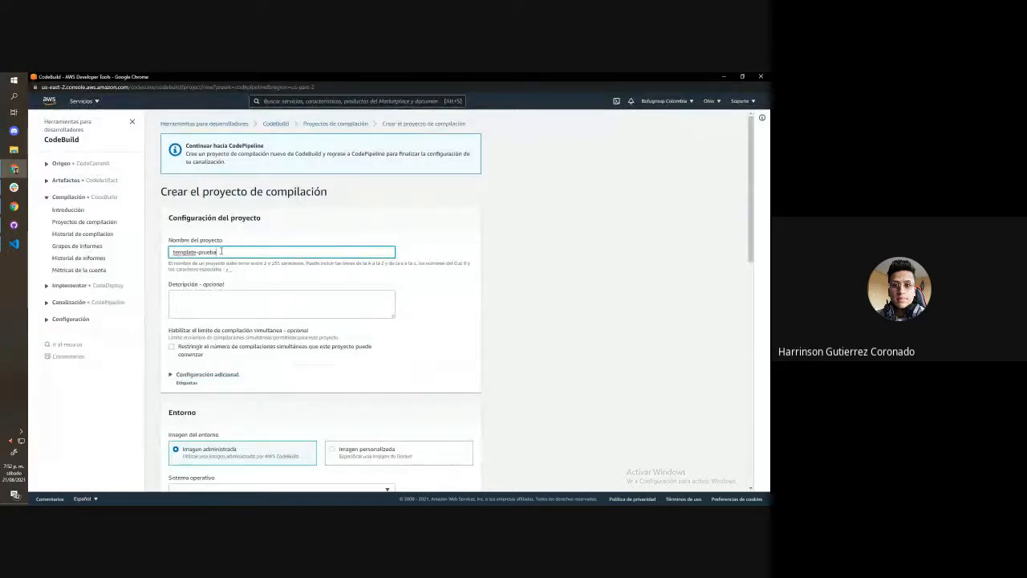
{"action": "type", "text": "-"}
{"action": "left_click", "coordinate": [458, 309]}
{"action": "scroll", "coordinate": [348, 243], "scroll_direction": "down", "scroll_amount": 3}
{"action": "scroll", "coordinate": [279, 251], "scroll_direction": "up", "scroll_amount": 3}
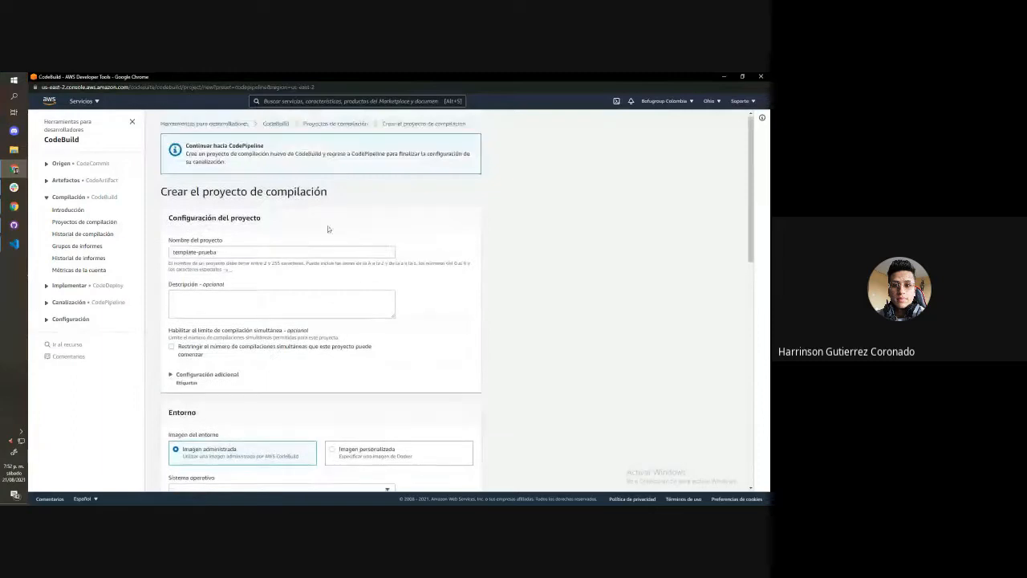
Set the build environment to Amazon Linux 2 with the Standard runtime and the aws/codebuild/amazonlinux2-x86_64-standard:3.0 image
{"action": "scroll", "coordinate": [317, 268], "scroll_direction": "down", "scroll_amount": 3}
{"action": "scroll", "coordinate": [272, 275], "scroll_direction": "down", "scroll_amount": 3}
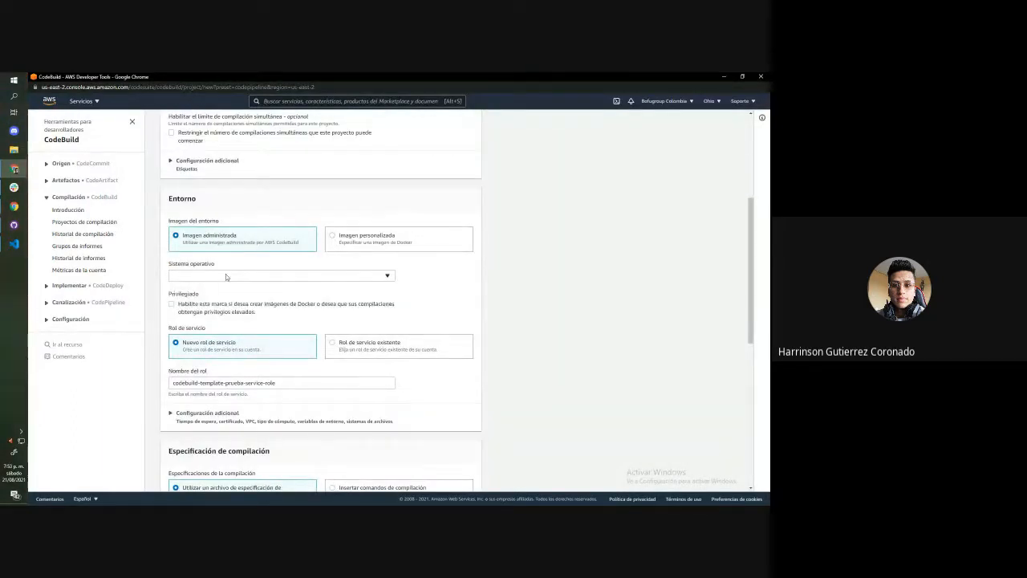
{"action": "left_click", "coordinate": [225, 276]}
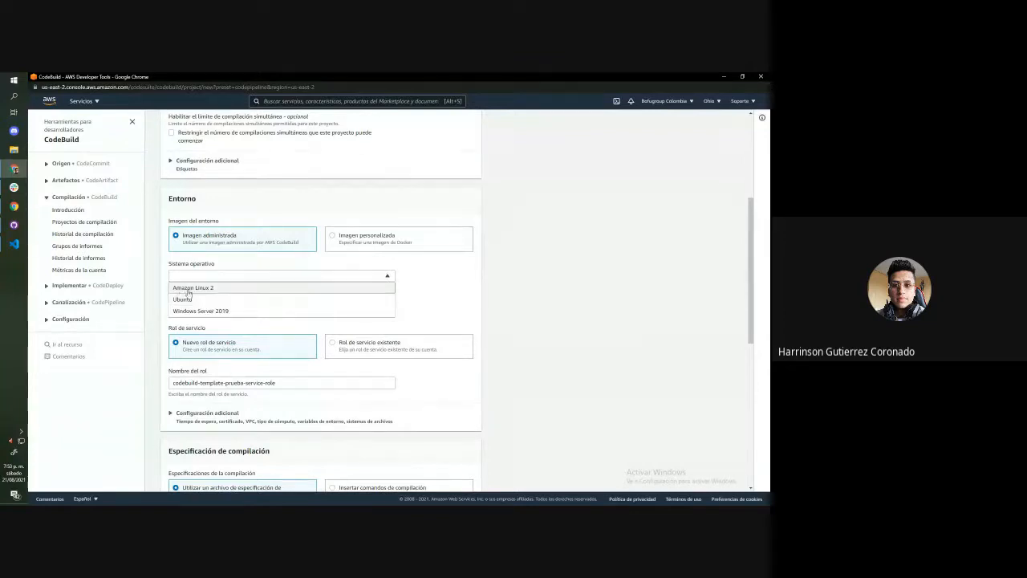
{"action": "left_click", "coordinate": [190, 289]}
{"action": "left_click", "coordinate": [231, 351]}
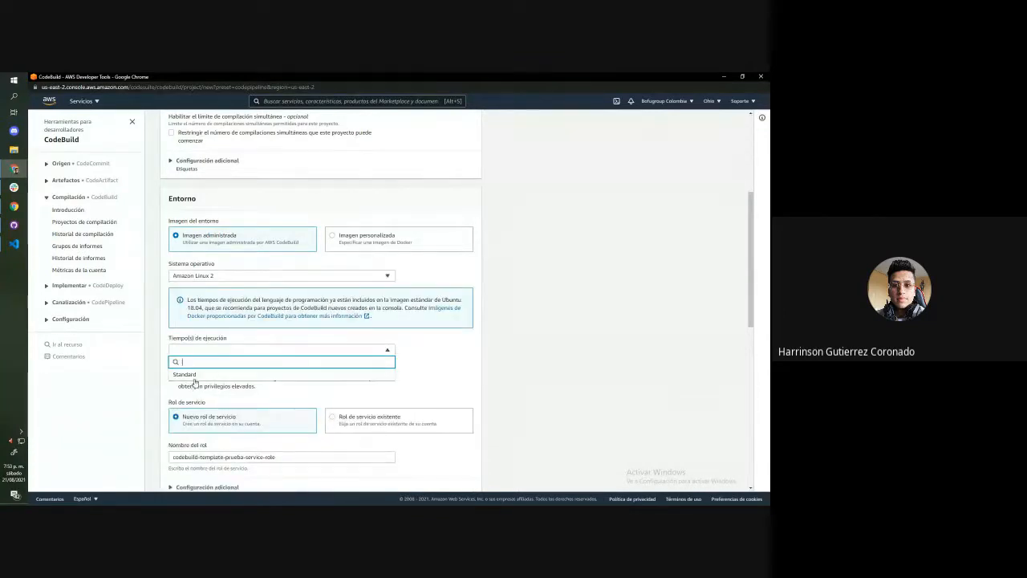
{"action": "left_click", "coordinate": [193, 375]}
{"action": "scroll", "coordinate": [241, 353], "scroll_direction": "down", "scroll_amount": 2}
{"action": "left_click", "coordinate": [201, 271]}
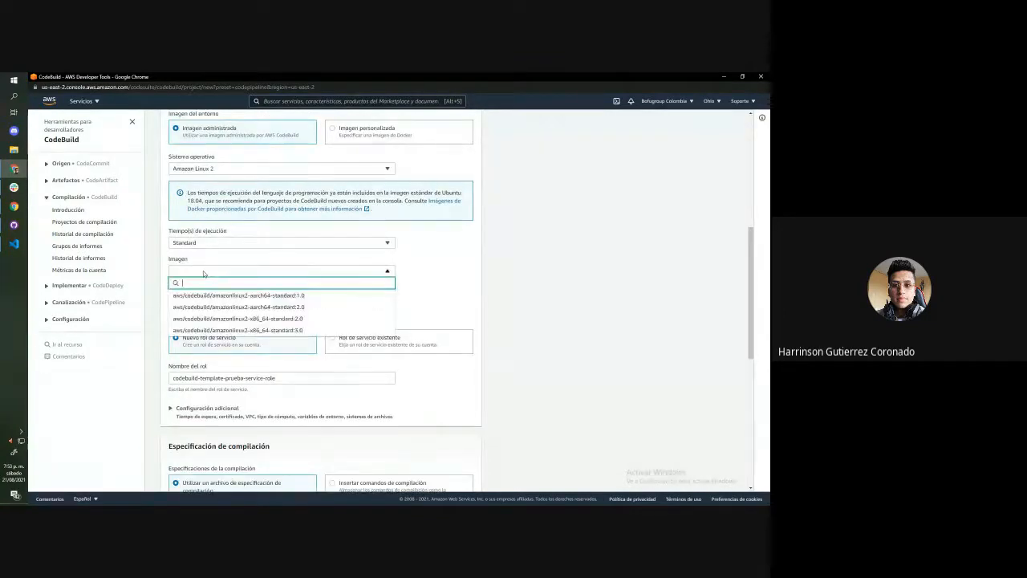
{"action": "left_click", "coordinate": [238, 330]}
{"action": "scroll", "coordinate": [320, 271], "scroll_direction": "up", "scroll_amount": 2}
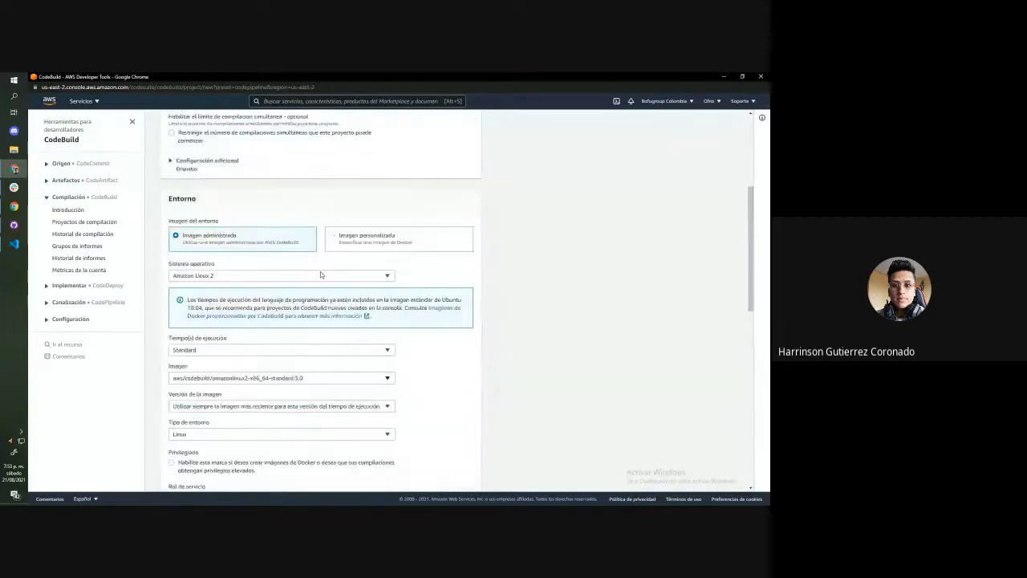
{"action": "scroll", "coordinate": [322, 271], "scroll_direction": "down", "scroll_amount": 2}
{"action": "scroll", "coordinate": [321, 271], "scroll_direction": "up", "scroll_amount": 2}
Try Ubuntu as the operating system with the Standard runtime and the aws/codebuild/standard:5.0 image
{"action": "left_click", "coordinate": [235, 278]}
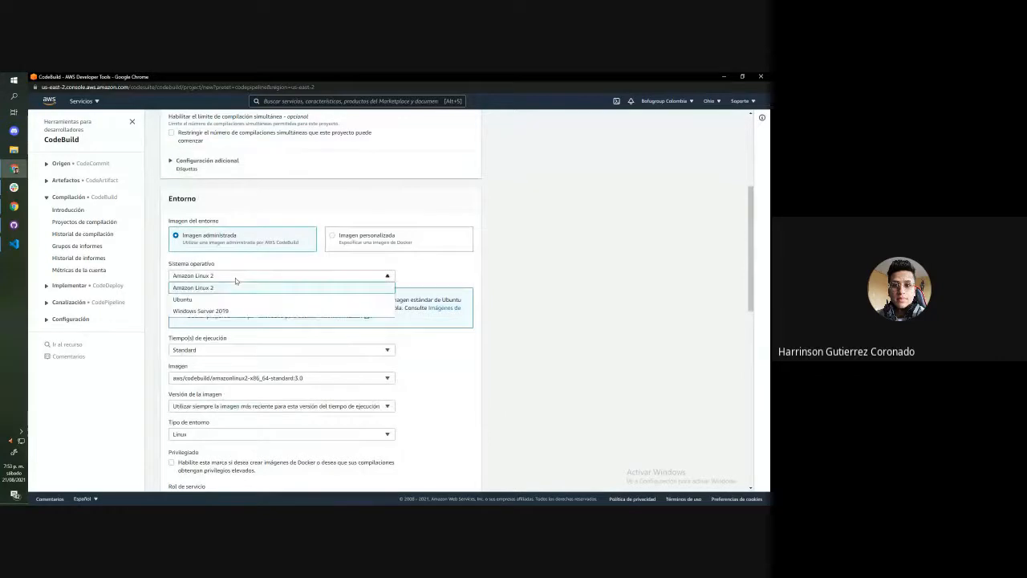
{"action": "left_click", "coordinate": [206, 301]}
{"action": "left_click", "coordinate": [206, 350]}
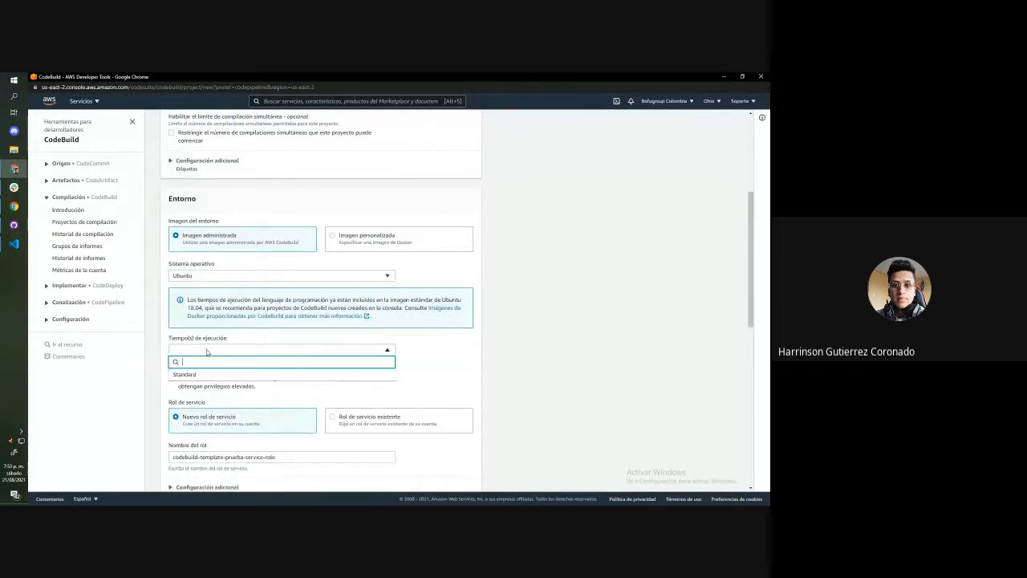
{"action": "left_click", "coordinate": [204, 377]}
{"action": "left_click", "coordinate": [209, 377]}
{"action": "left_click", "coordinate": [208, 414]}
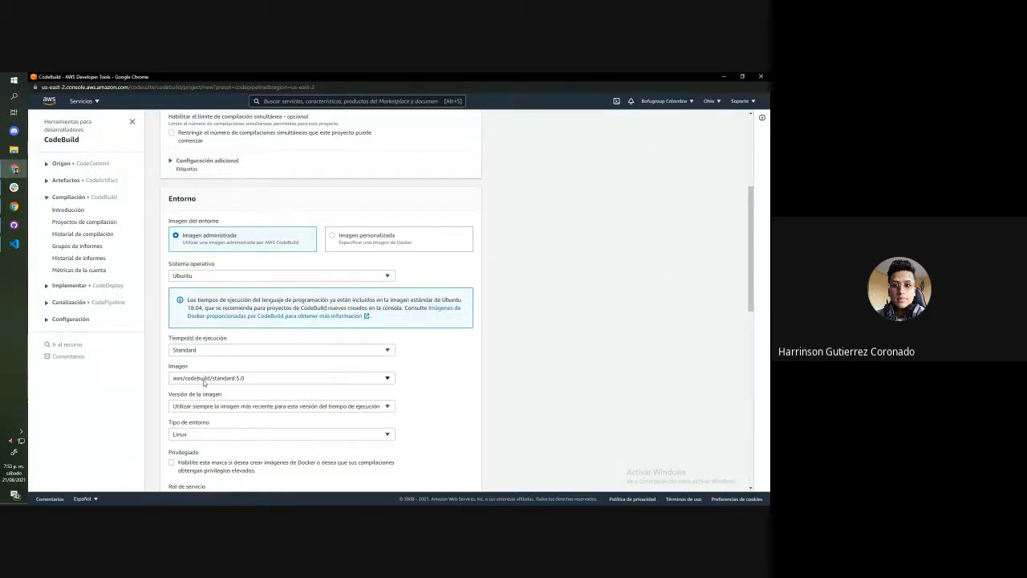
{"action": "left_click", "coordinate": [204, 379]}
{"action": "left_click", "coordinate": [213, 402]}
{"action": "left_click", "coordinate": [269, 377]}
Switch the operating system back to Amazon Linux 2 and reselect the Standard runtime and amazonlinux2-x86_64-standard:3.0 image
{"action": "left_click", "coordinate": [205, 275]}
{"action": "left_click", "coordinate": [206, 286]}
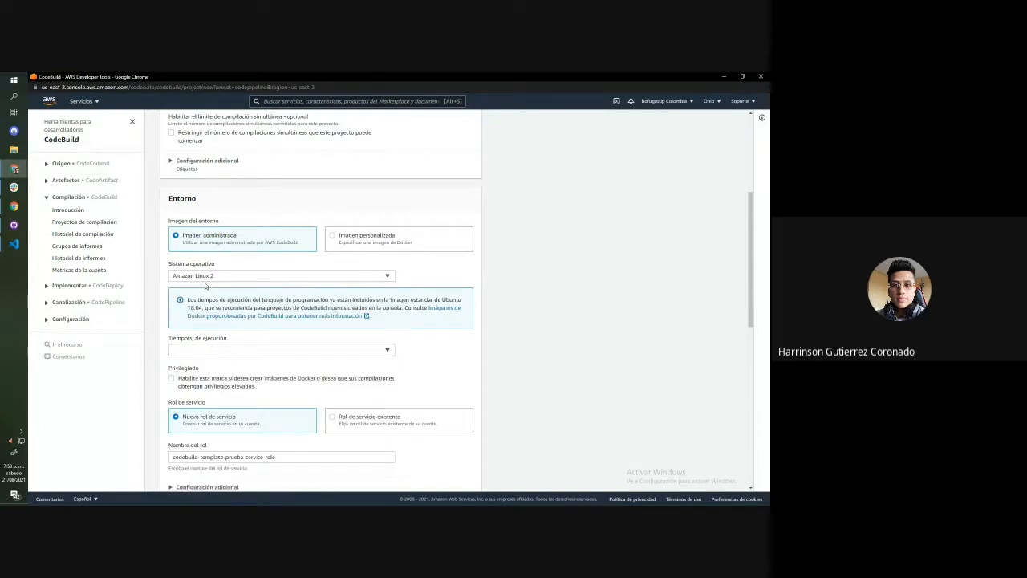
{"action": "left_click", "coordinate": [214, 352]}
{"action": "left_click", "coordinate": [216, 374]}
{"action": "left_click", "coordinate": [218, 377]}
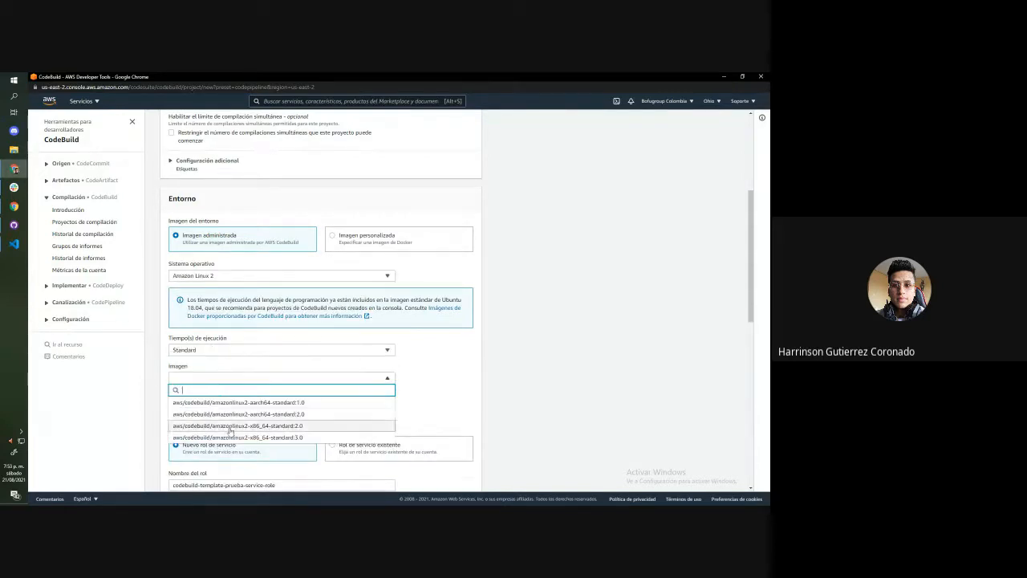
{"action": "left_click", "coordinate": [234, 437]}
Choose to insert build commands in the build specification and switch the commands field to the multi-line editor
{"action": "scroll", "coordinate": [452, 369], "scroll_direction": "down", "scroll_amount": 2}
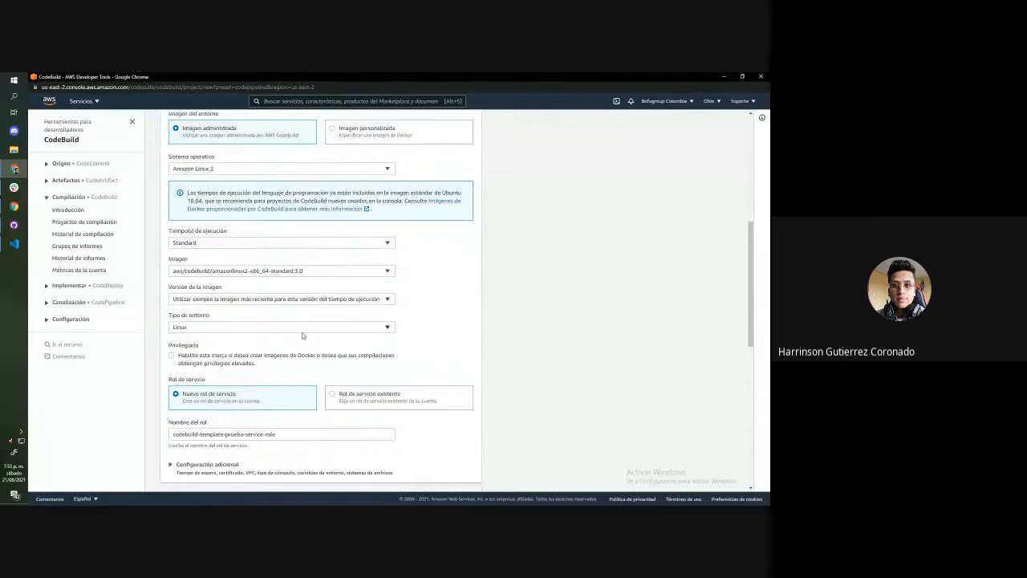
{"action": "scroll", "coordinate": [223, 353], "scroll_direction": "down", "scroll_amount": 2}
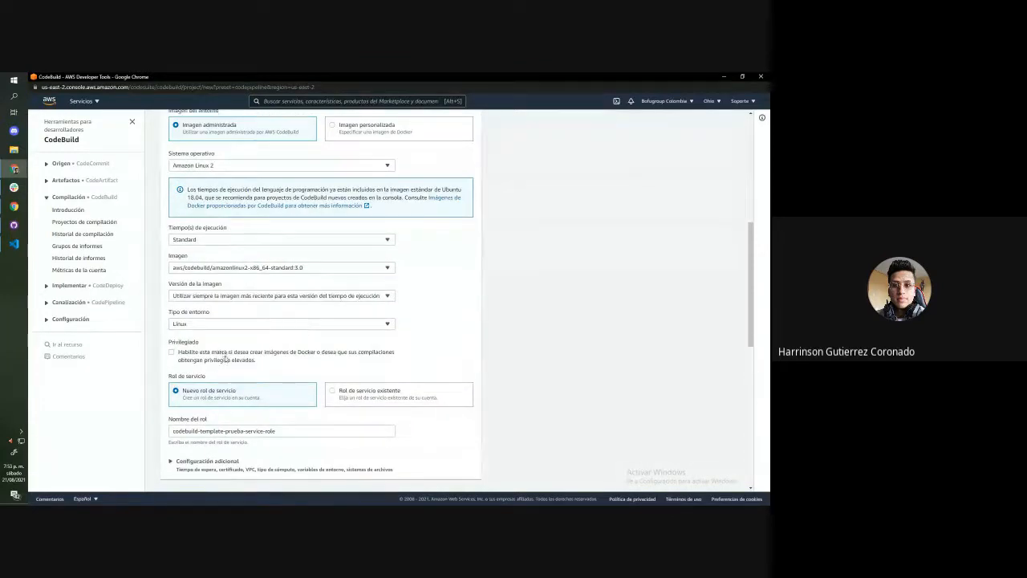
{"action": "scroll", "coordinate": [235, 262], "scroll_direction": "up", "scroll_amount": 2}
{"action": "scroll", "coordinate": [259, 272], "scroll_direction": "down", "scroll_amount": 4}
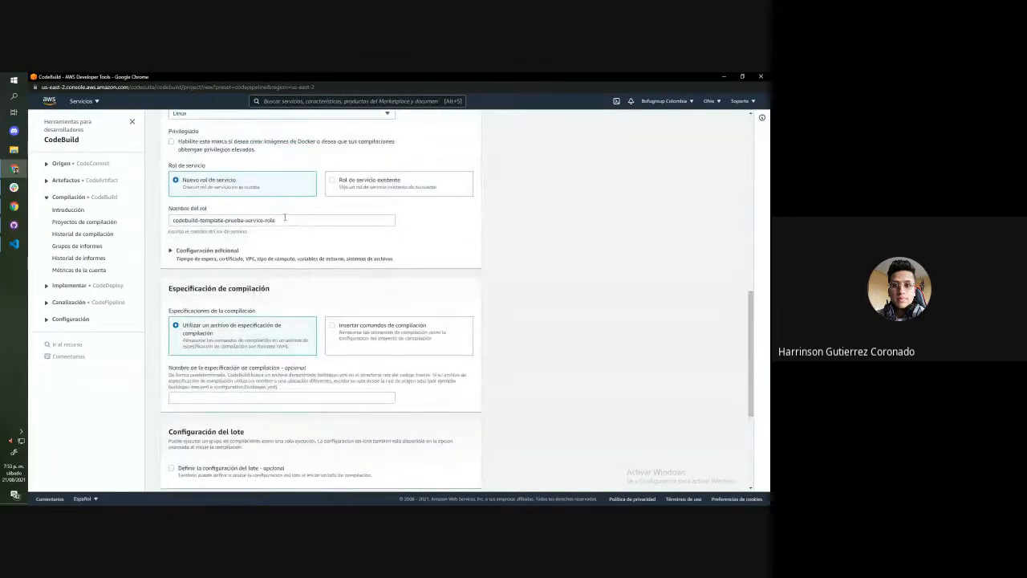
{"action": "scroll", "coordinate": [247, 328], "scroll_direction": "down", "scroll_amount": 4}
{"action": "scroll", "coordinate": [185, 233], "scroll_direction": "up", "scroll_amount": 2}
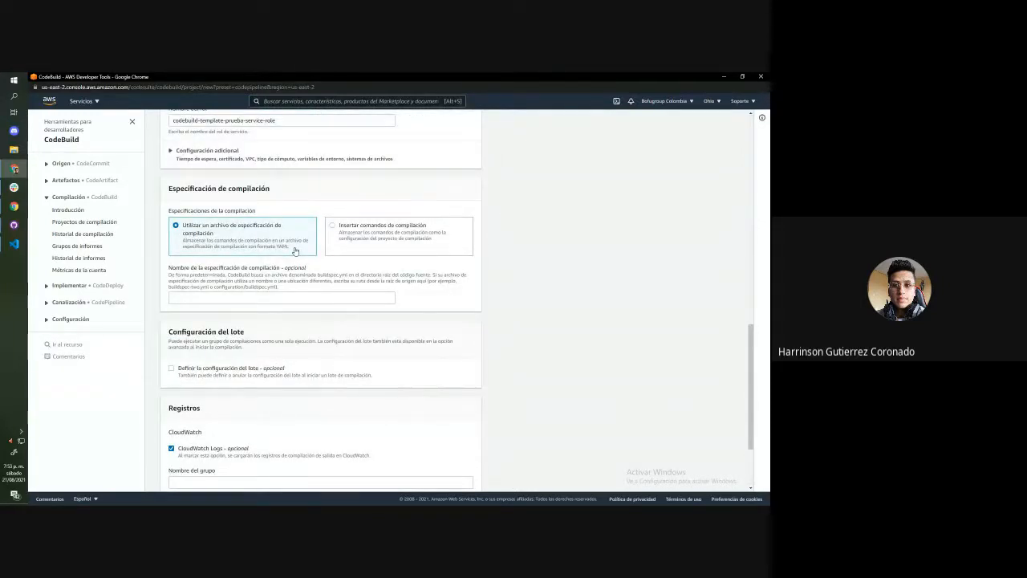
{"action": "left_click", "coordinate": [333, 248]}
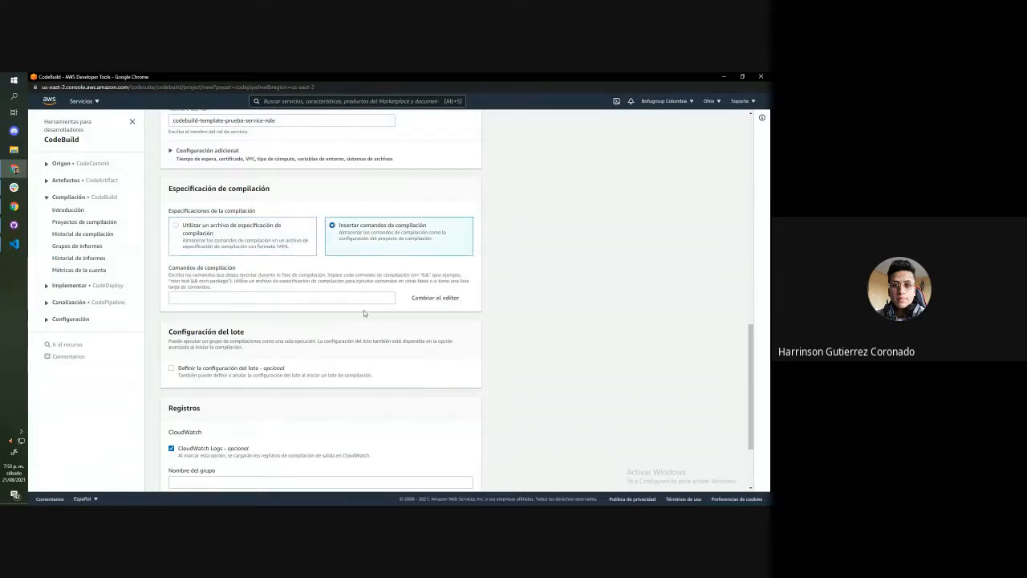
{"action": "left_click", "coordinate": [421, 299]}
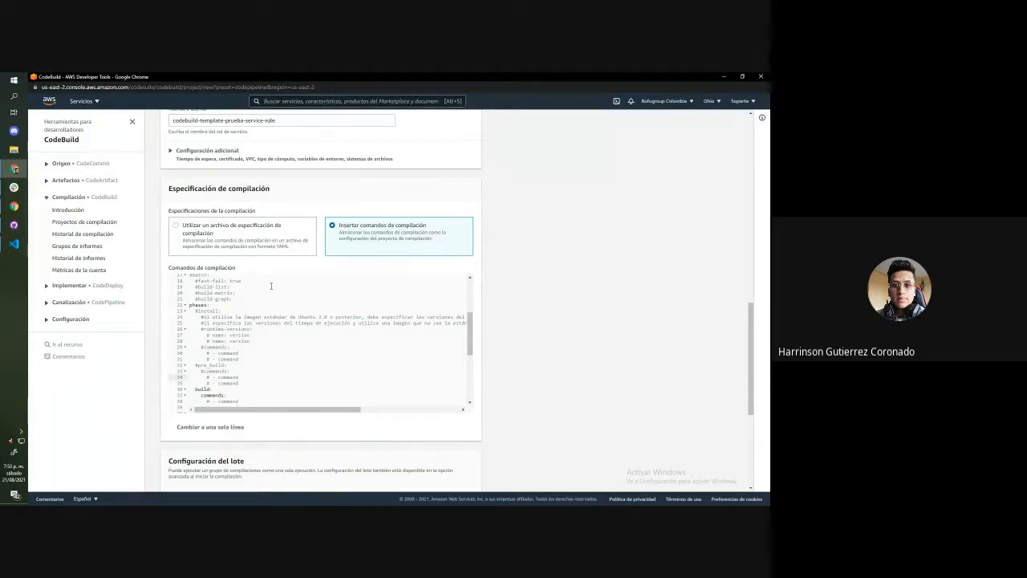
Switch to the AWS continuous integration blog article and open its linked gist with the .NET Core build configuration
{"action": "left_click", "coordinate": [724, 78]}
{"action": "left_click", "coordinate": [268, 77]}
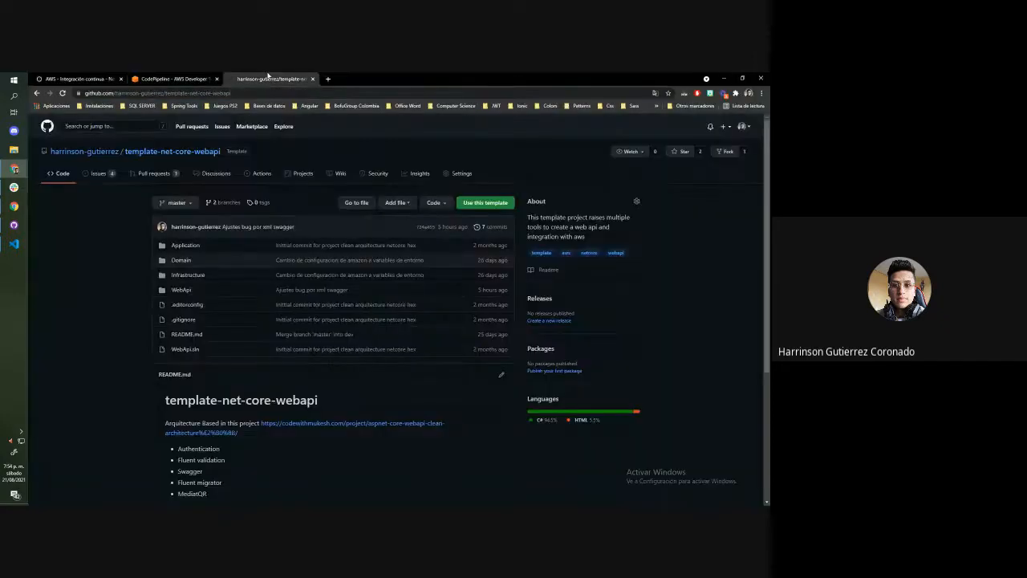
{"action": "left_click", "coordinate": [742, 126]}
{"action": "left_click", "coordinate": [112, 77]}
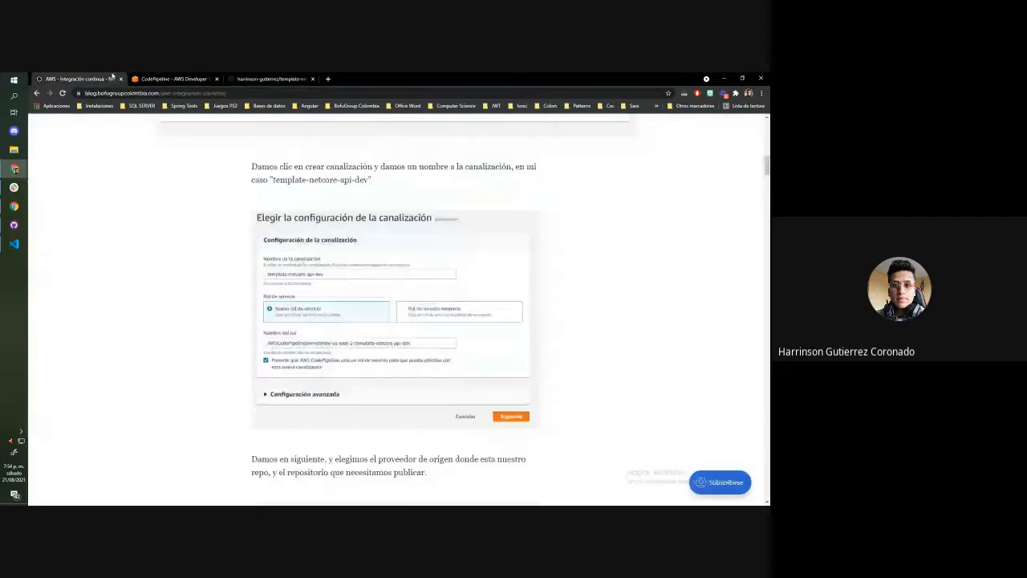
{"action": "scroll", "coordinate": [423, 285], "scroll_direction": "down", "scroll_amount": 15}
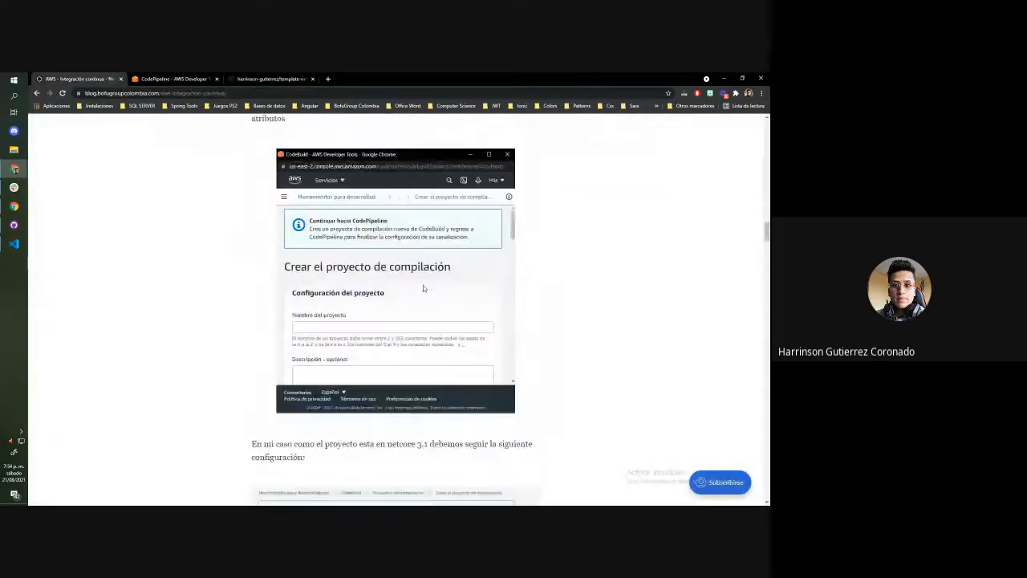
{"action": "scroll", "coordinate": [423, 285], "scroll_direction": "down", "scroll_amount": 15}
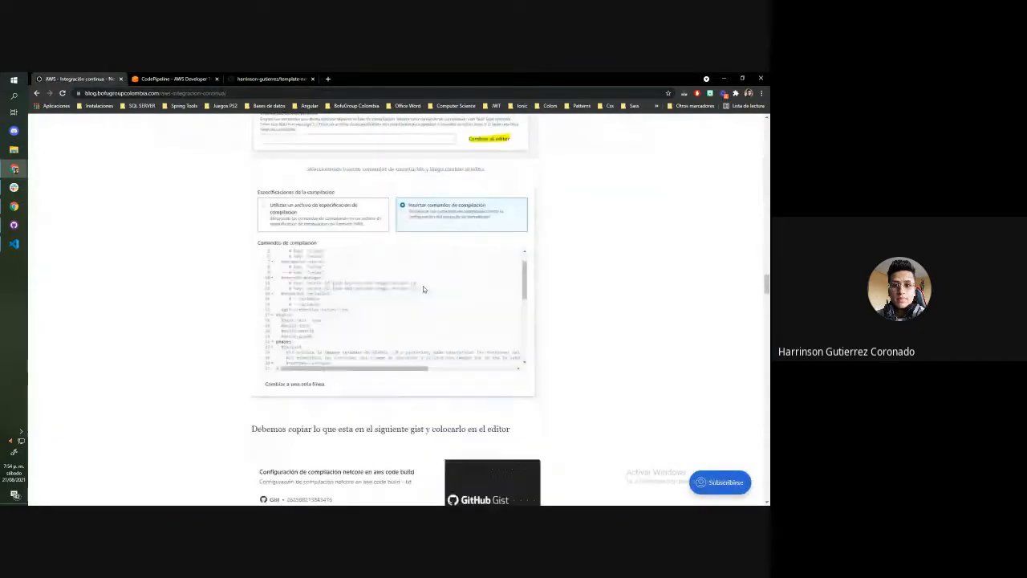
{"action": "scroll", "coordinate": [301, 211], "scroll_direction": "down", "scroll_amount": 3}
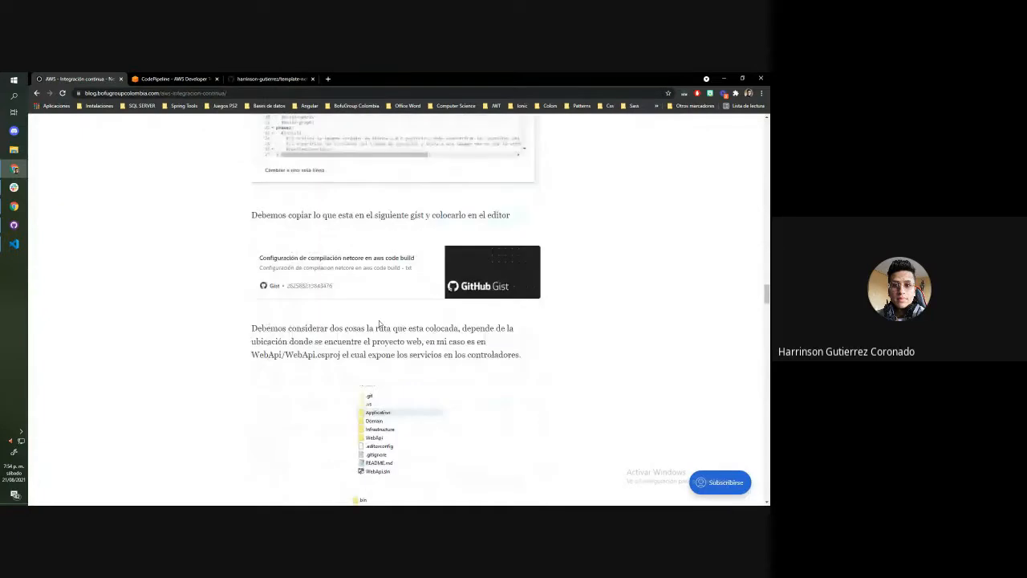
{"action": "left_click", "coordinate": [317, 273]}
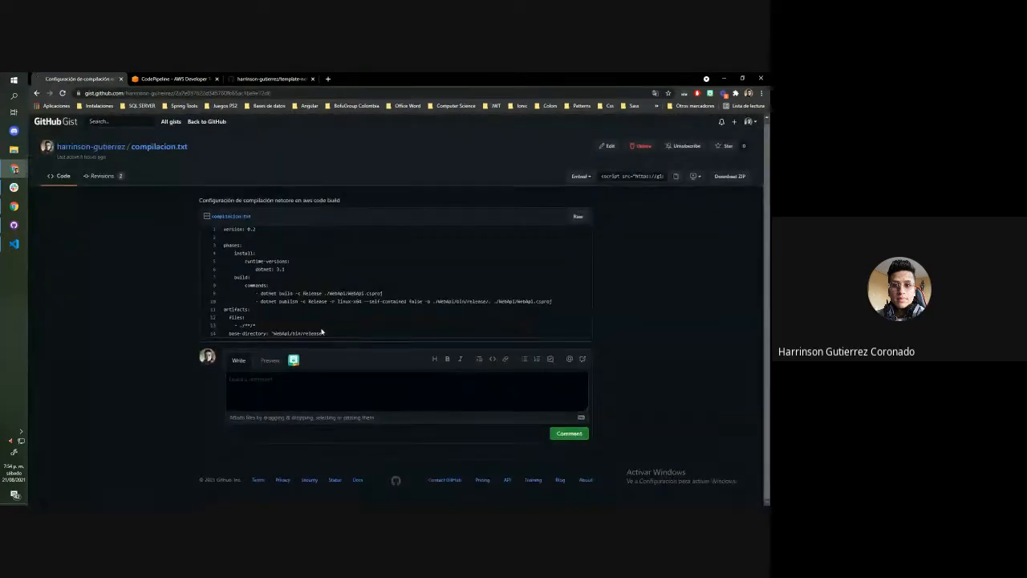
Open the raw version of compilacion.txt and copy its entire content
{"action": "left_click_drag", "start_coordinate": [321, 331], "coordinate": [224, 231]}
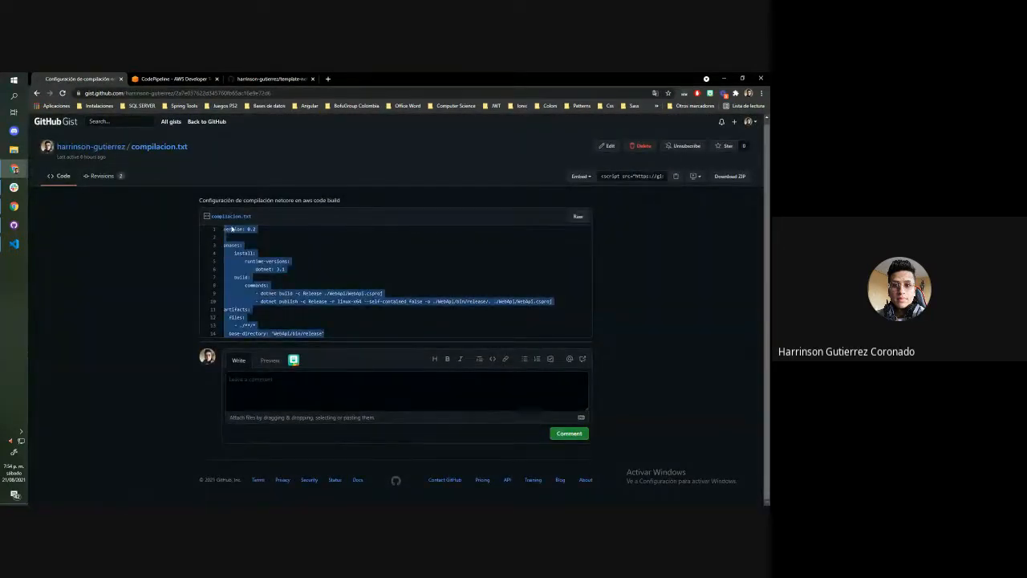
{"action": "right_click", "coordinate": [231, 228]}
{"action": "left_click", "coordinate": [224, 230]}
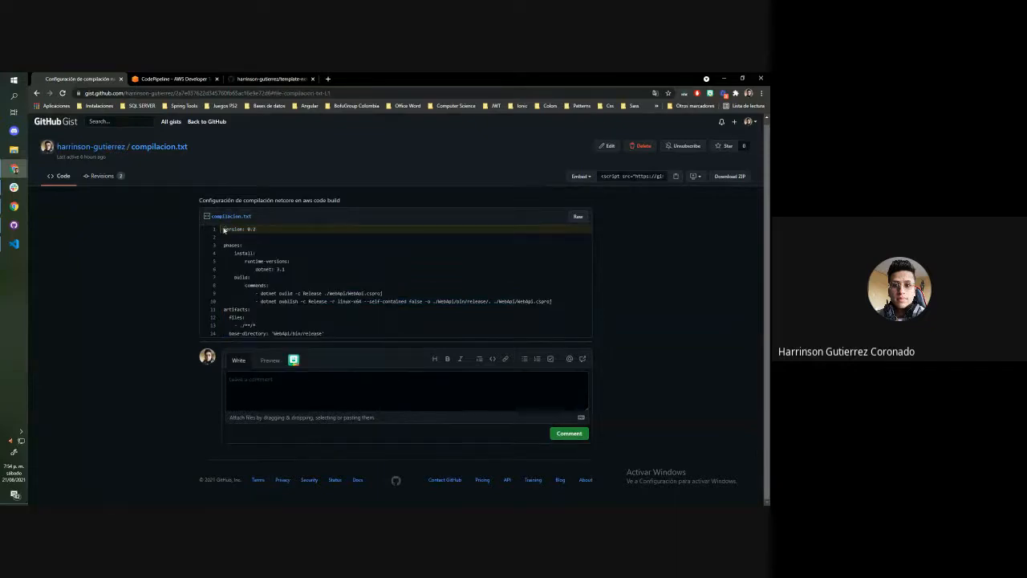
{"action": "left_click_drag", "start_coordinate": [223, 230], "coordinate": [554, 303]}
{"action": "left_click", "coordinate": [578, 216]}
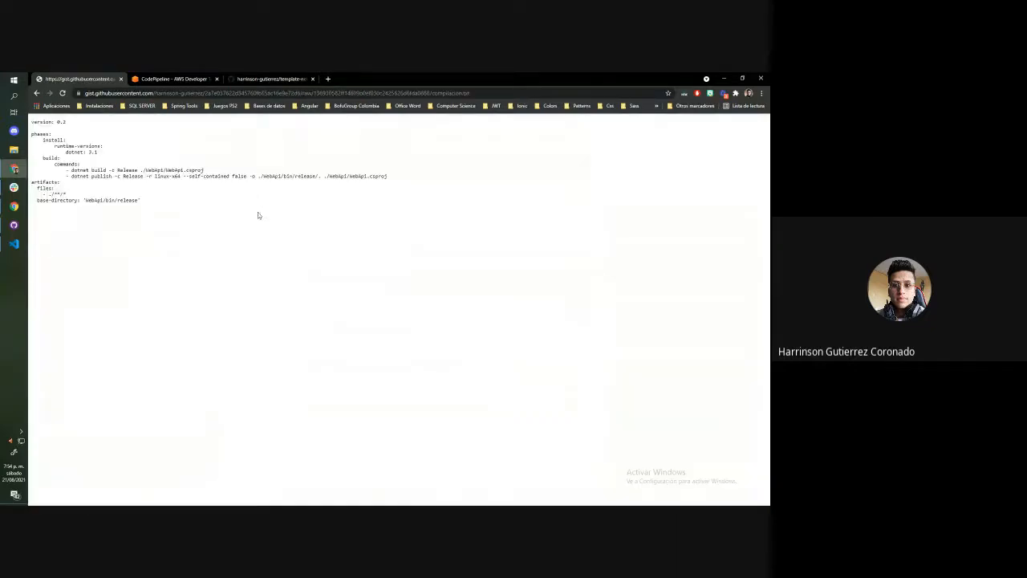
{"action": "key", "text": "ctrl+a"}
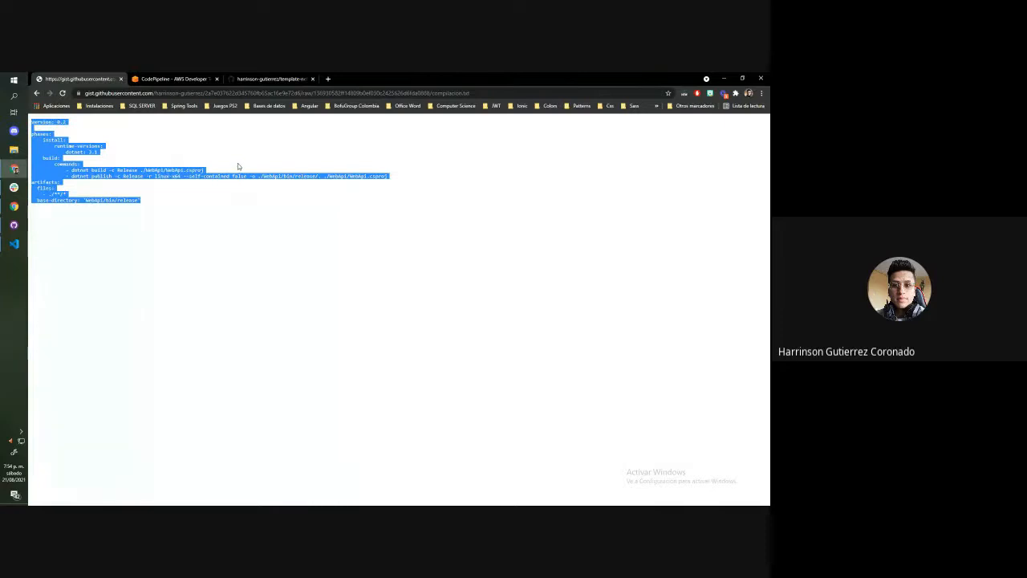
Return to the CodeBuild form and replace the default build commands with the copied compilacion.txt configuration
{"action": "key", "text": "alt+Tab"}
{"action": "key", "text": "ctrl+a"}
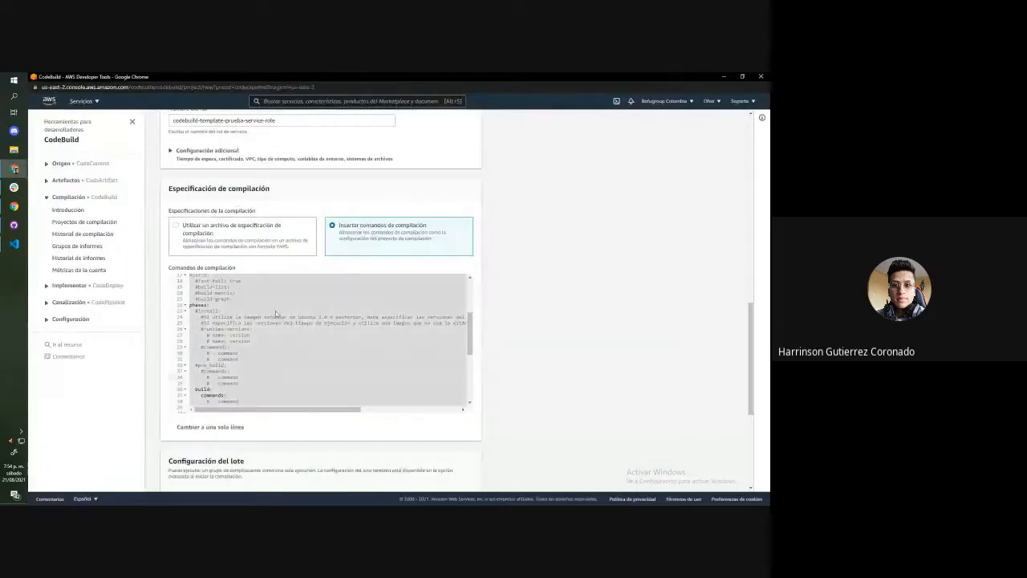
{"action": "key", "text": "ctrl+v"}
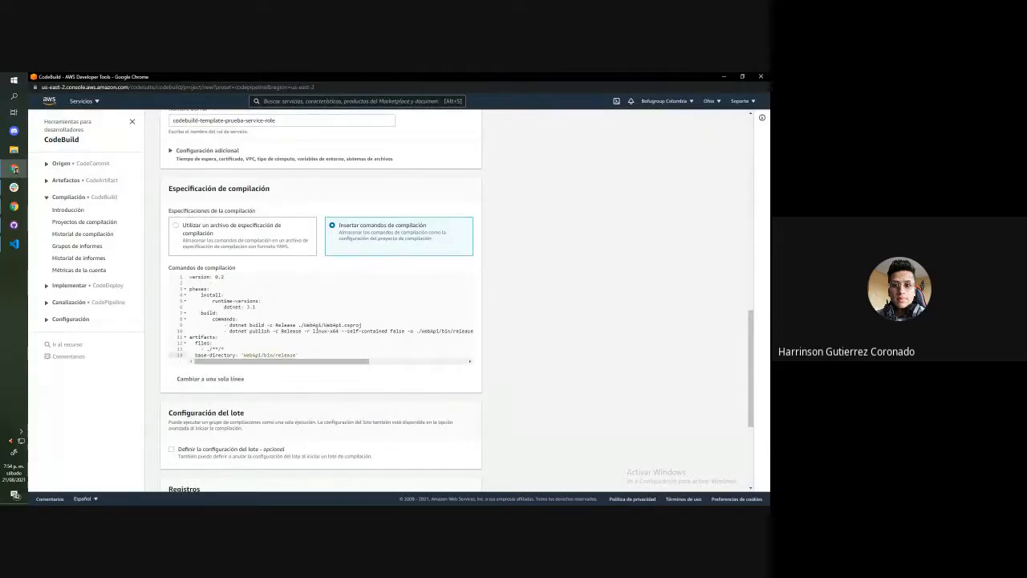
Highlight the WebApi folder and project file name in the dotnet build command to examine the project path
{"action": "double_click", "coordinate": [315, 325]}
{"action": "left_click", "coordinate": [314, 342]}
{"action": "double_click", "coordinate": [316, 325]}
{"action": "double_click", "coordinate": [331, 325]}
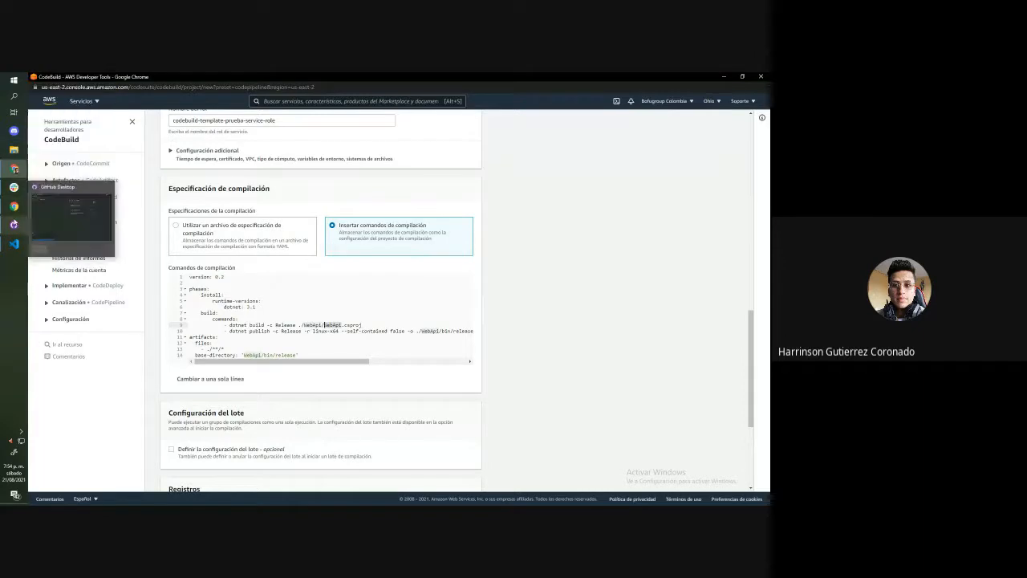
Switch to GitHub Desktop and show the template-net-core-webapi repository folder in File Explorer
{"action": "left_click", "coordinate": [14, 225]}
{"action": "left_click", "coordinate": [102, 98]}
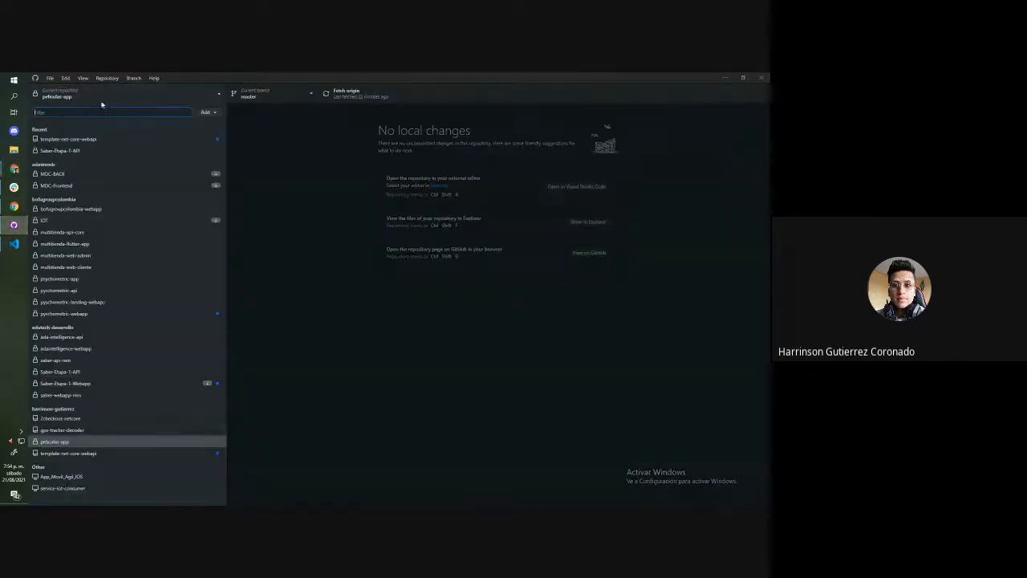
{"action": "right_click", "coordinate": [80, 443]}
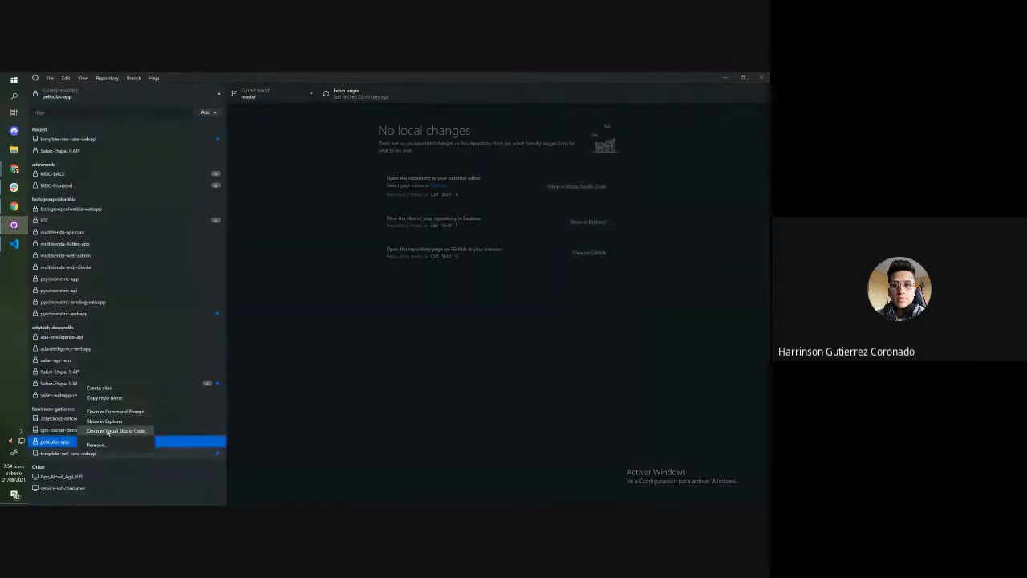
{"action": "left_click", "coordinate": [111, 424]}
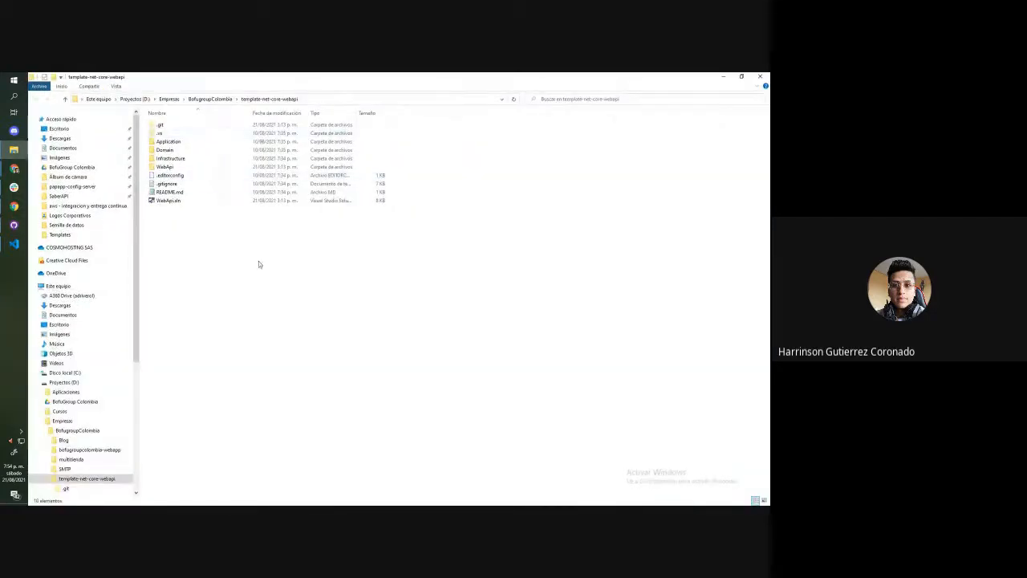
Examine the repository's folder structure, opening the WebApi project folder and its Controllers subfolder
{"action": "left_click_drag", "start_coordinate": [259, 263], "coordinate": [170, 110]}
{"action": "left_click", "coordinate": [254, 294]}
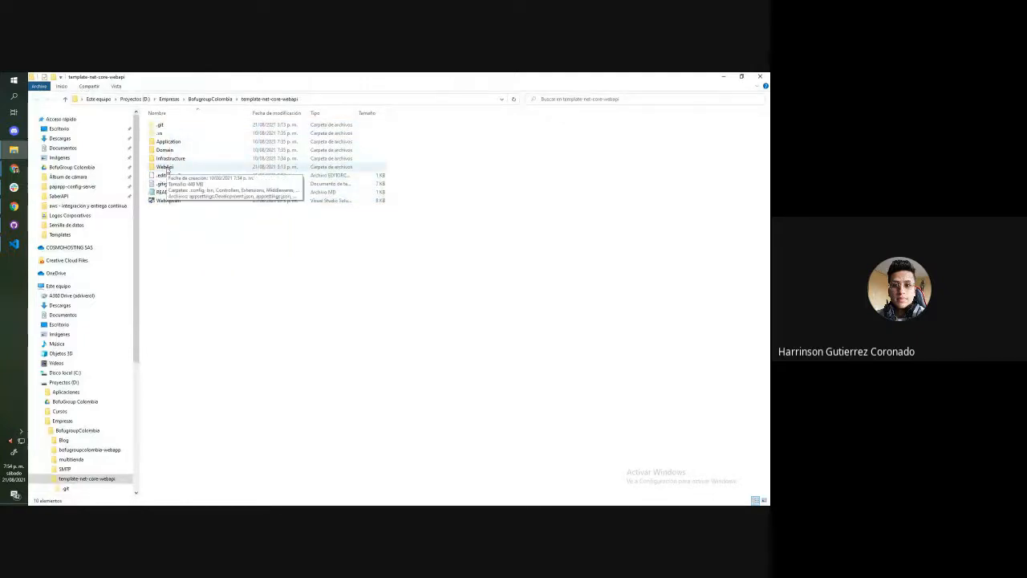
{"action": "double_click", "coordinate": [167, 167]}
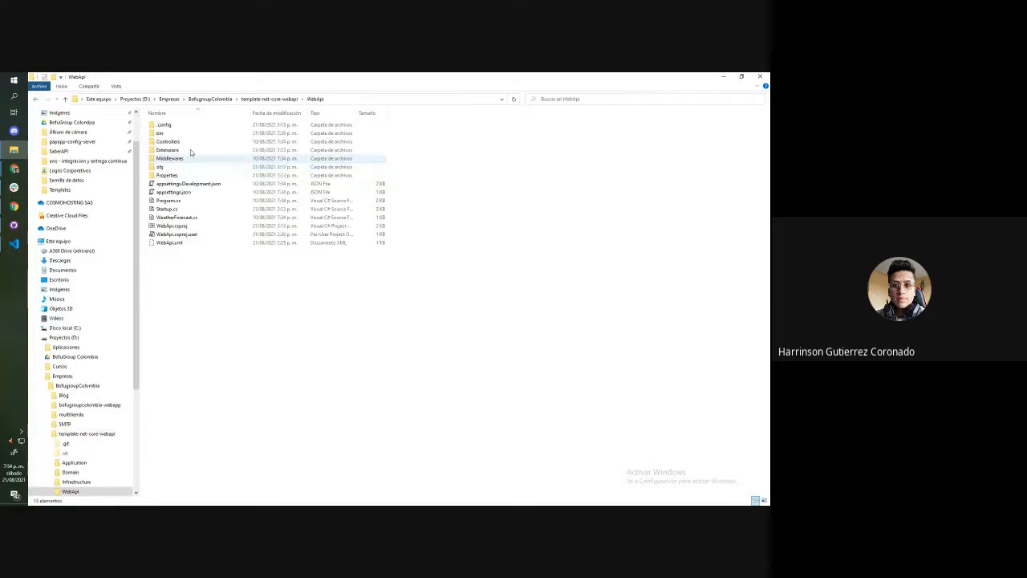
{"action": "double_click", "coordinate": [193, 143]}
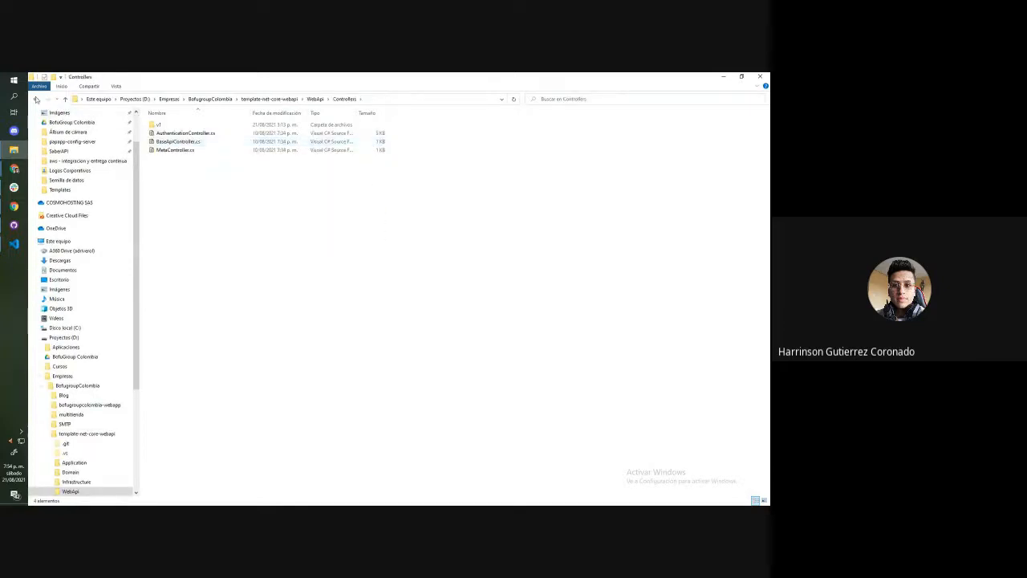
Return to the WebApi project folder and point out the WebApi.csproj file among its contents
{"action": "key", "text": "alt+Left"}
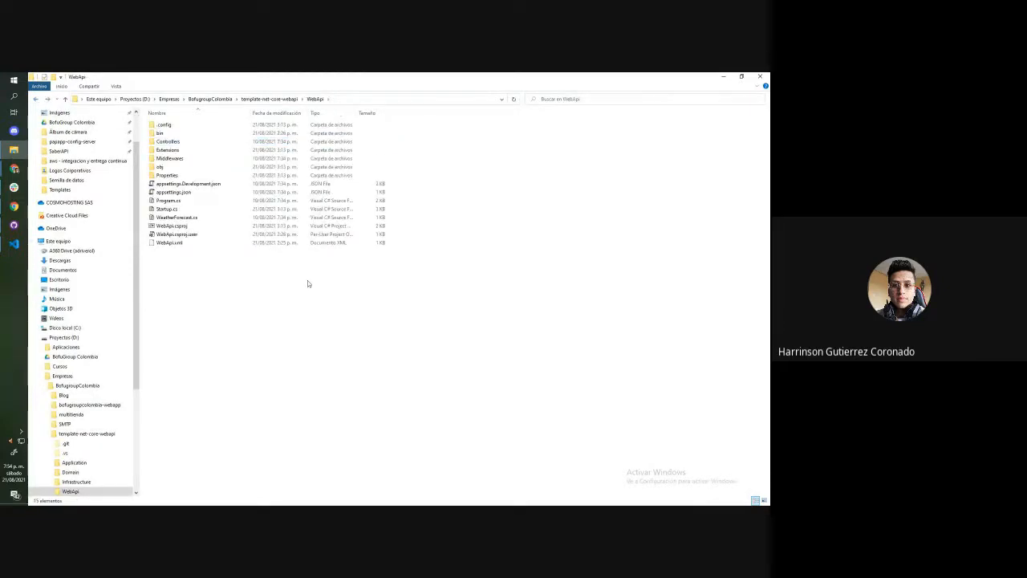
{"action": "left_click_drag", "start_coordinate": [270, 280], "coordinate": [198, 244]}
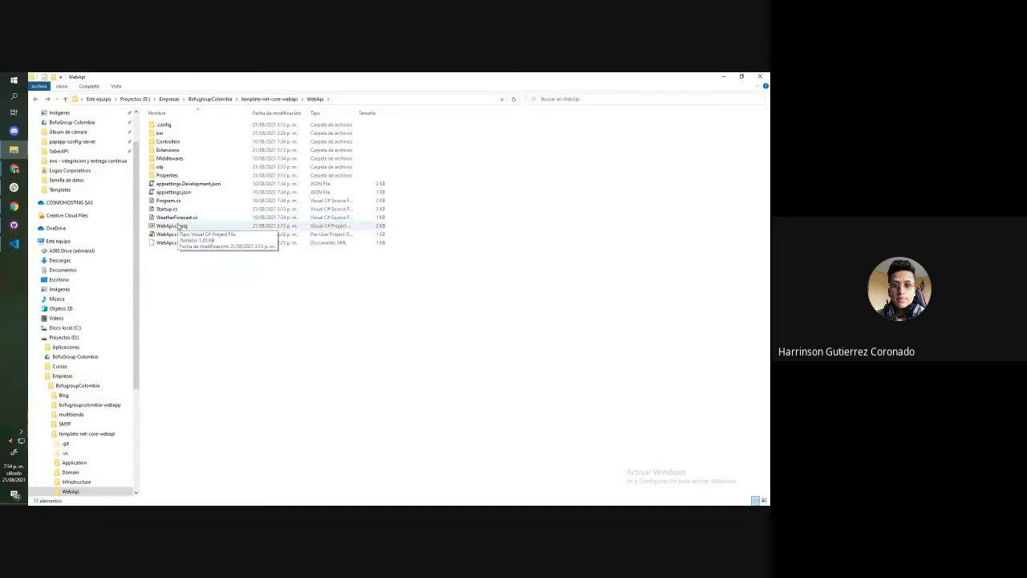
{"action": "left_click", "coordinate": [180, 227]}
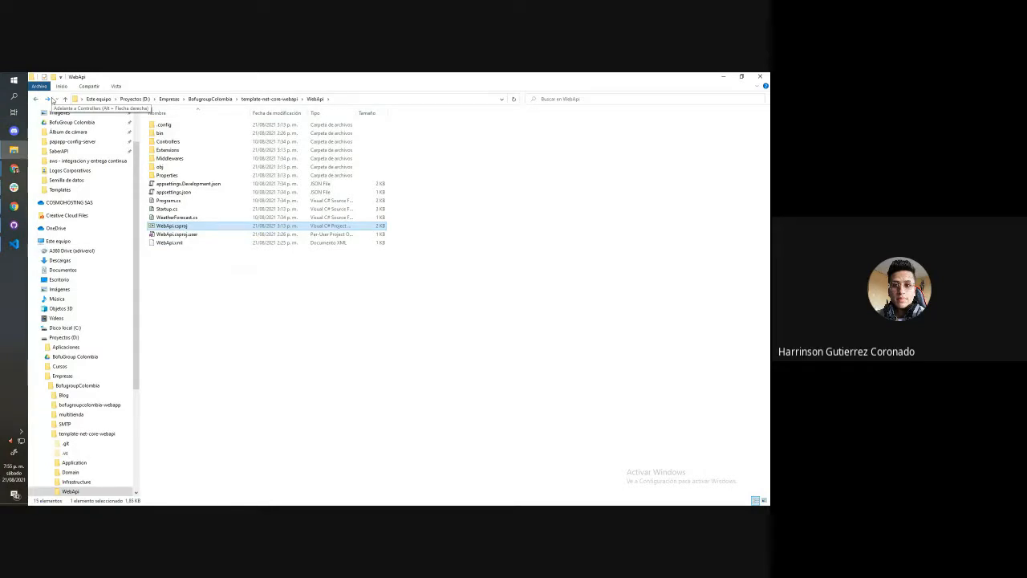
{"action": "left_click_drag", "start_coordinate": [250, 279], "coordinate": [192, 129]}
{"action": "left_click", "coordinate": [191, 334]}
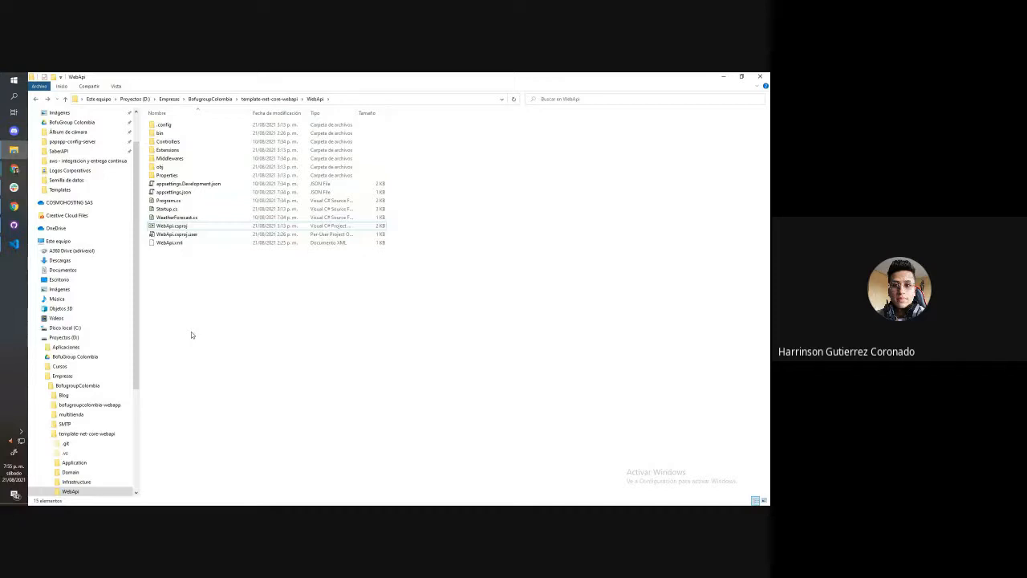
{"action": "left_click", "coordinate": [195, 228]}
{"action": "left_click", "coordinate": [209, 277]}
Go back to the repository root, reopen the WebApi folder and highlight WebApi.csproj to trace the project path
{"action": "left_click", "coordinate": [36, 100]}
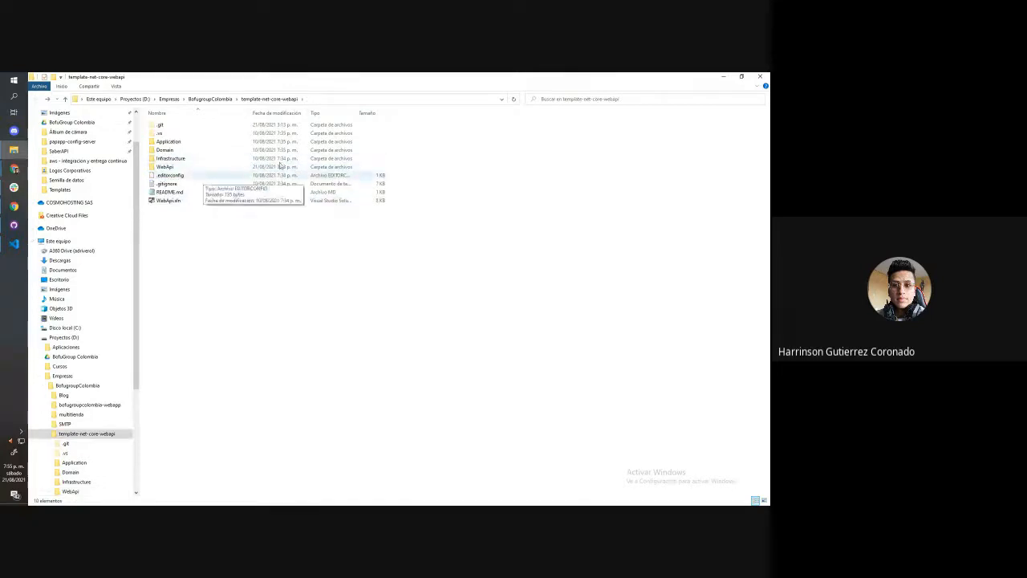
{"action": "left_click_drag", "start_coordinate": [444, 284], "coordinate": [219, 118]}
{"action": "left_click", "coordinate": [206, 253]}
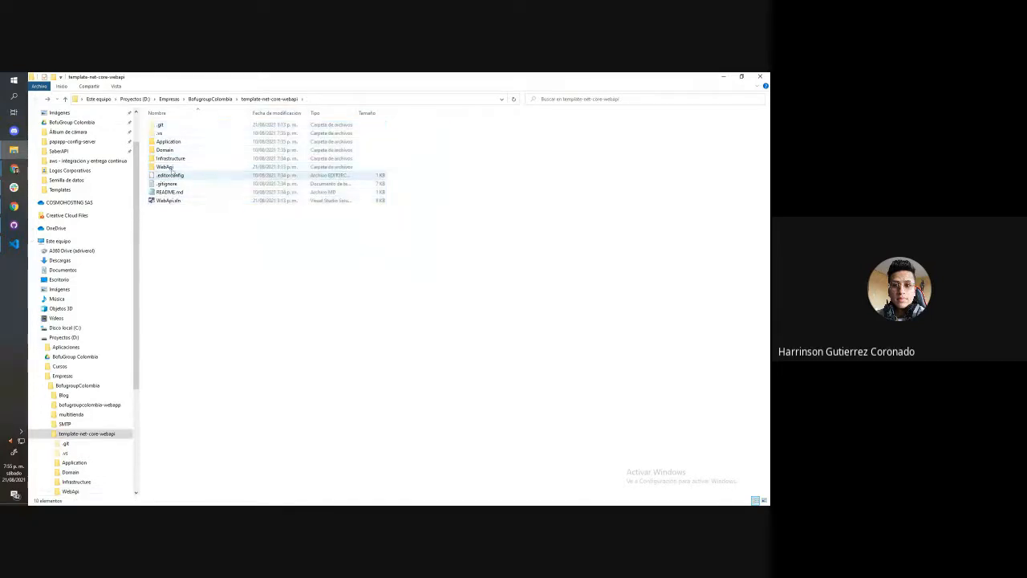
{"action": "double_click", "coordinate": [195, 168]}
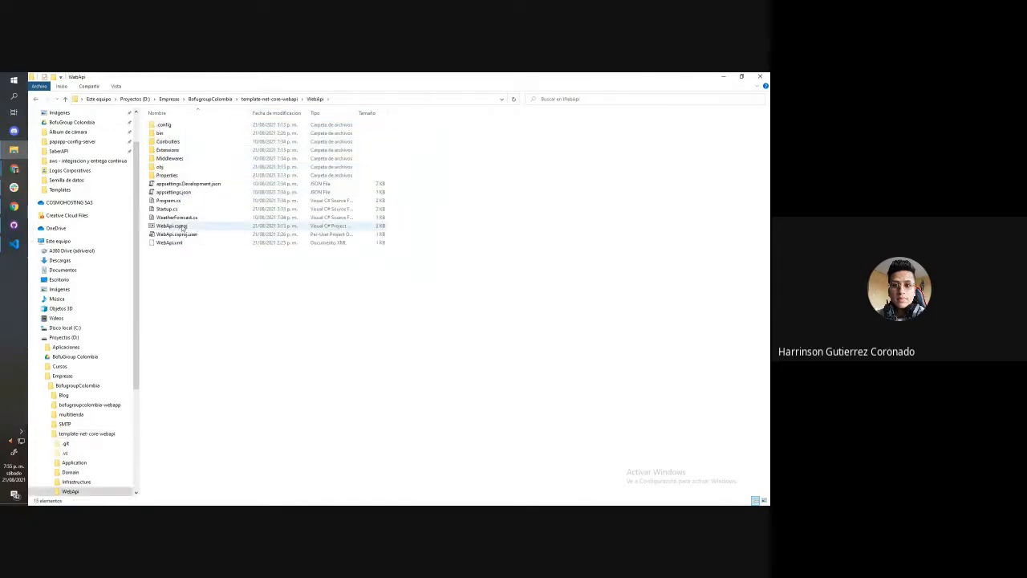
{"action": "left_click_drag", "start_coordinate": [441, 226], "coordinate": [287, 229]}
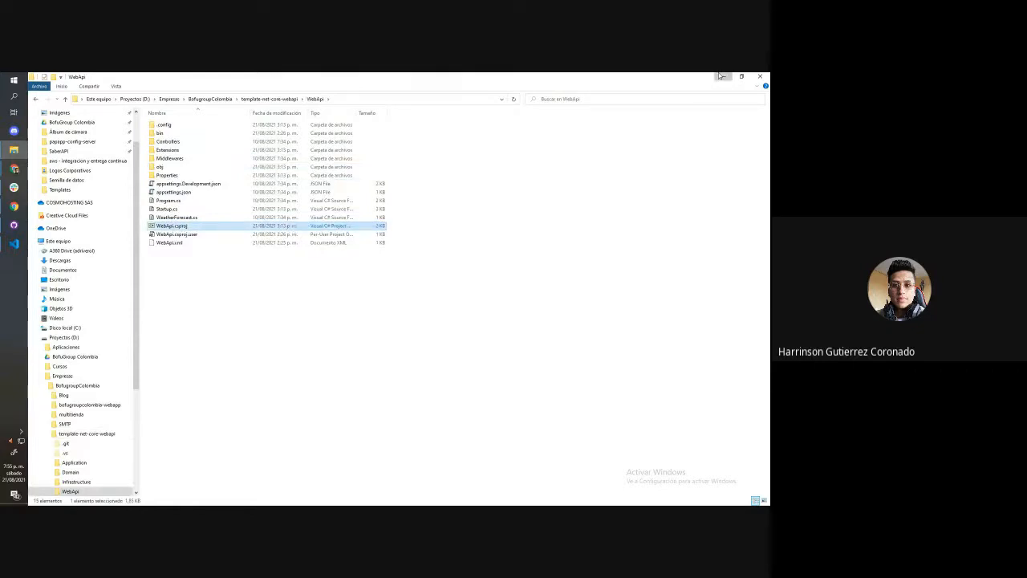
Switch back to the CodeBuild form and examine the ./WebApi/WebApi.csproj path in the dotnet build command
{"action": "left_click", "coordinate": [723, 77]}
{"action": "mouse_move", "coordinate": [14, 169]}
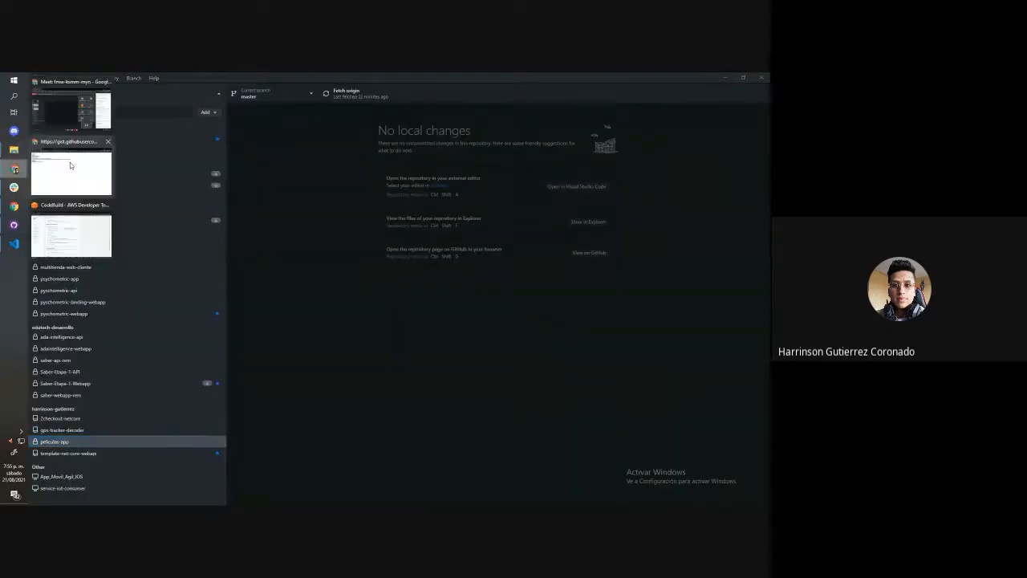
{"action": "left_click", "coordinate": [73, 236]}
{"action": "left_click", "coordinate": [259, 336]}
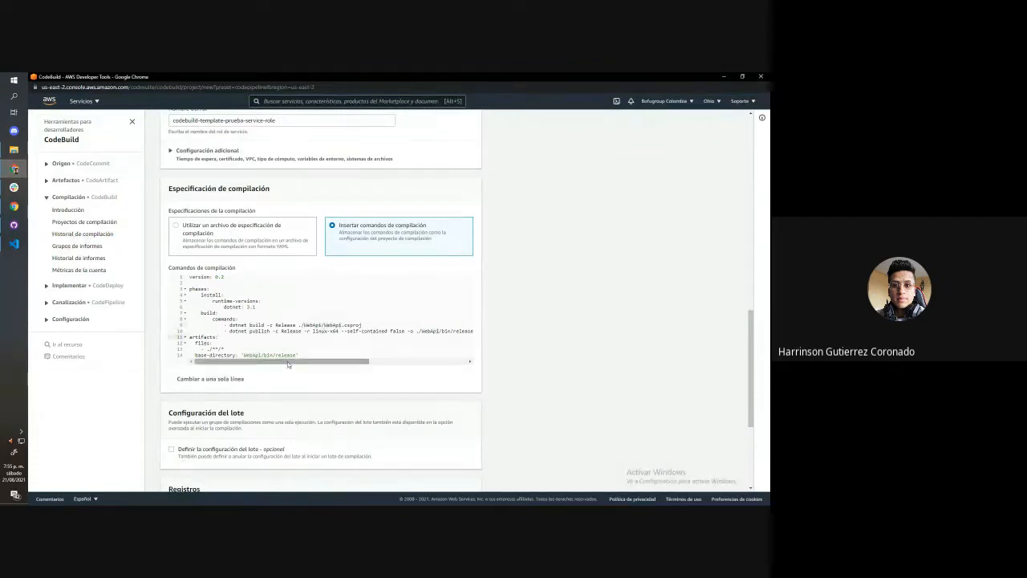
{"action": "left_click", "coordinate": [301, 325]}
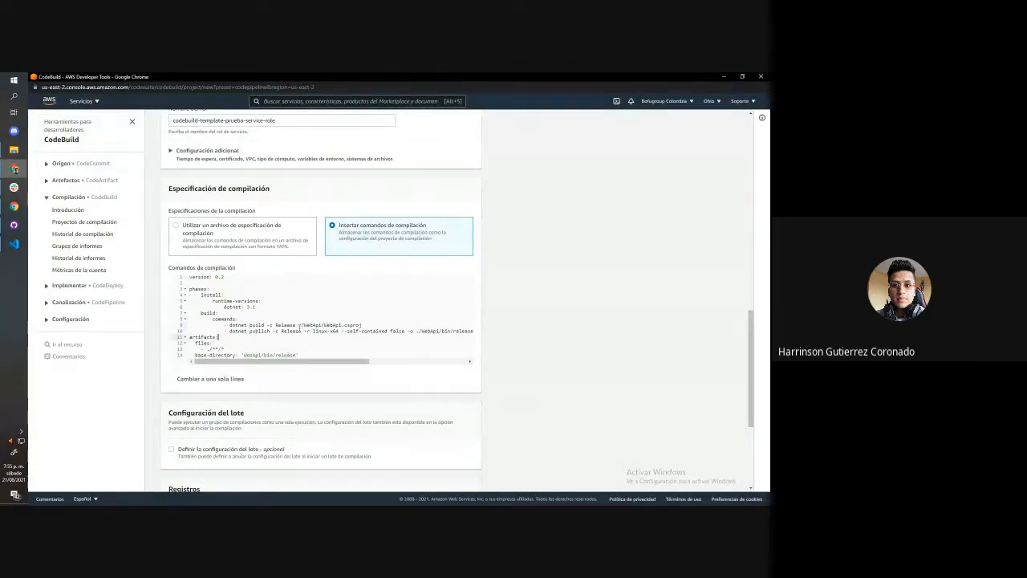
{"action": "left_click", "coordinate": [321, 325]}
{"action": "left_click_drag", "start_coordinate": [321, 362], "coordinate": [394, 368]}
{"action": "double_click", "coordinate": [334, 325]}
Examine the full dotnet publish command and highlight its -r linux-x64 runtime option
{"action": "left_click_drag", "start_coordinate": [415, 332], "coordinate": [480, 335]}
{"action": "left_click_drag", "start_coordinate": [293, 323], "coordinate": [218, 325]}
{"action": "left_click_drag", "start_coordinate": [317, 363], "coordinate": [254, 363]}
{"action": "left_click_drag", "start_coordinate": [224, 331], "coordinate": [400, 362]}
{"action": "left_click_drag", "start_coordinate": [213, 330], "coordinate": [314, 366]}
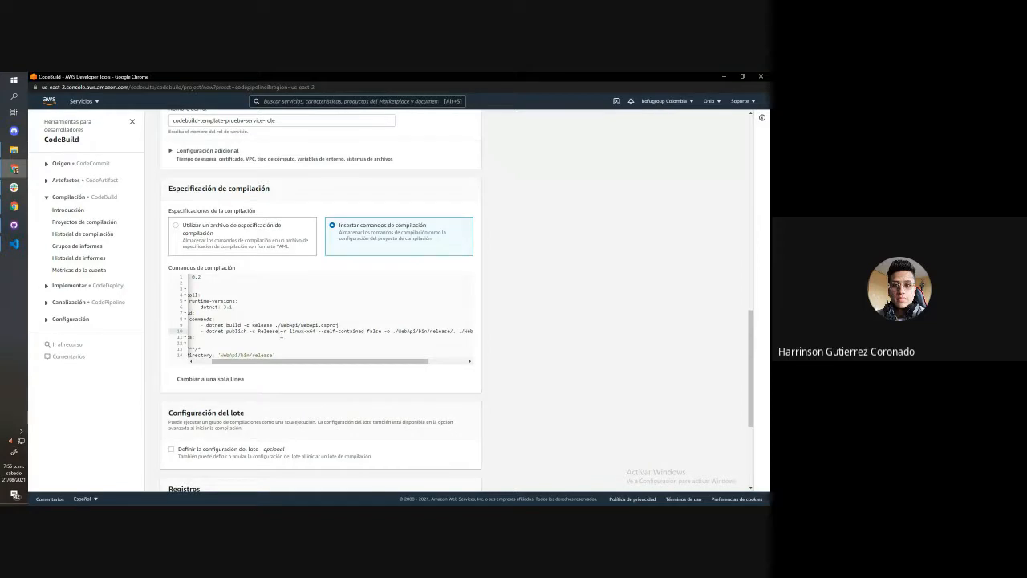
{"action": "mouse_move", "coordinate": [283, 335]}
{"action": "left_mouse_down"}
{"action": "mouse_move", "coordinate": [319, 332]}
{"action": "mouse_move", "coordinate": [287, 331]}
{"action": "left_mouse_up"}
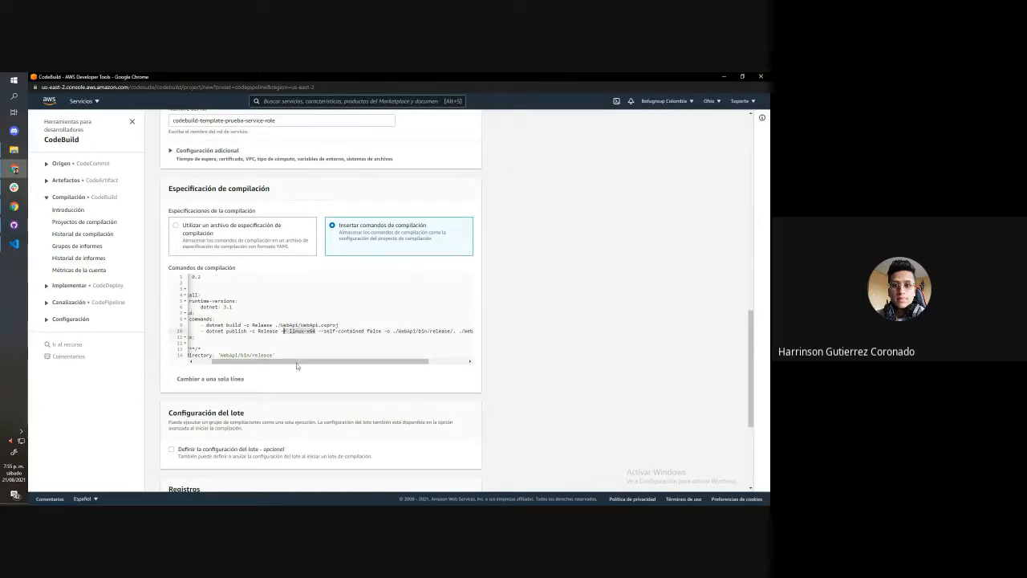
{"action": "left_click_drag", "start_coordinate": [297, 366], "coordinate": [336, 366]}
Highlight the --self-contained false option and examine the output path at the end of the dotnet publish command
{"action": "left_click", "coordinate": [268, 330]}
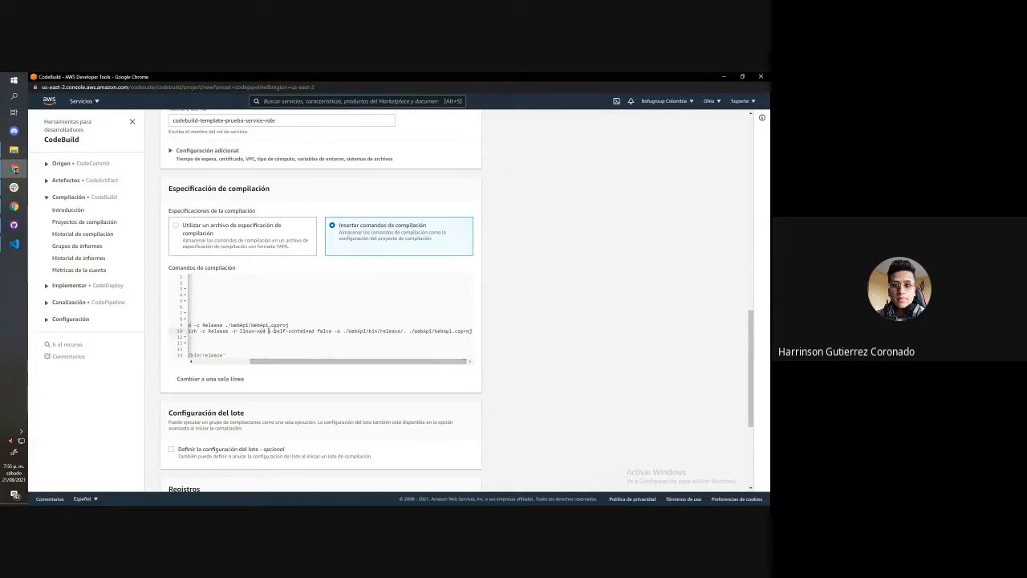
{"action": "left_click_drag", "start_coordinate": [268, 330], "coordinate": [305, 331]}
{"action": "left_click", "coordinate": [365, 356]}
{"action": "double_click", "coordinate": [357, 327]}
{"action": "left_click", "coordinate": [361, 330]}
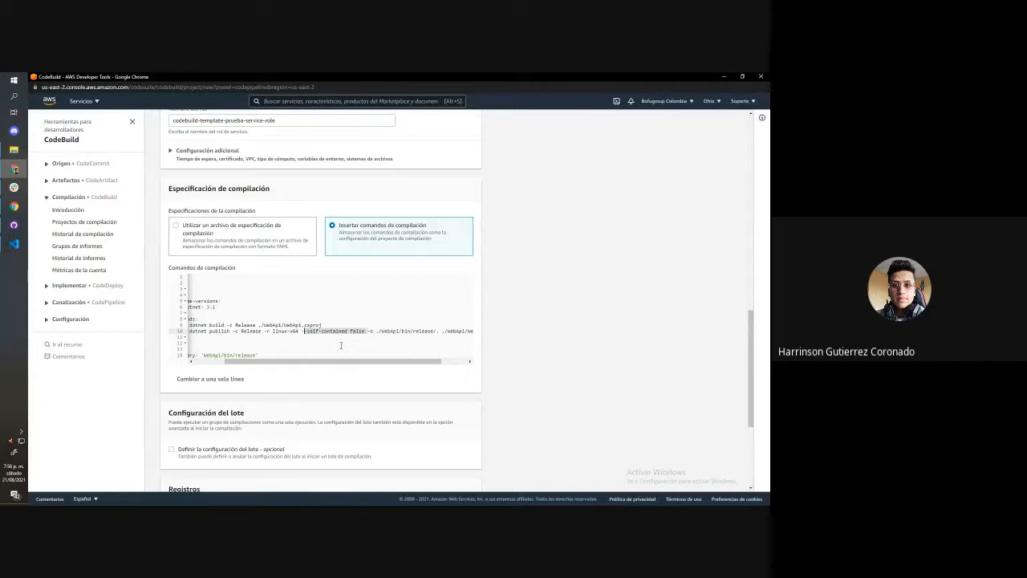
{"action": "scroll", "coordinate": [353, 333], "scroll_direction": "right", "scroll_amount": 3}
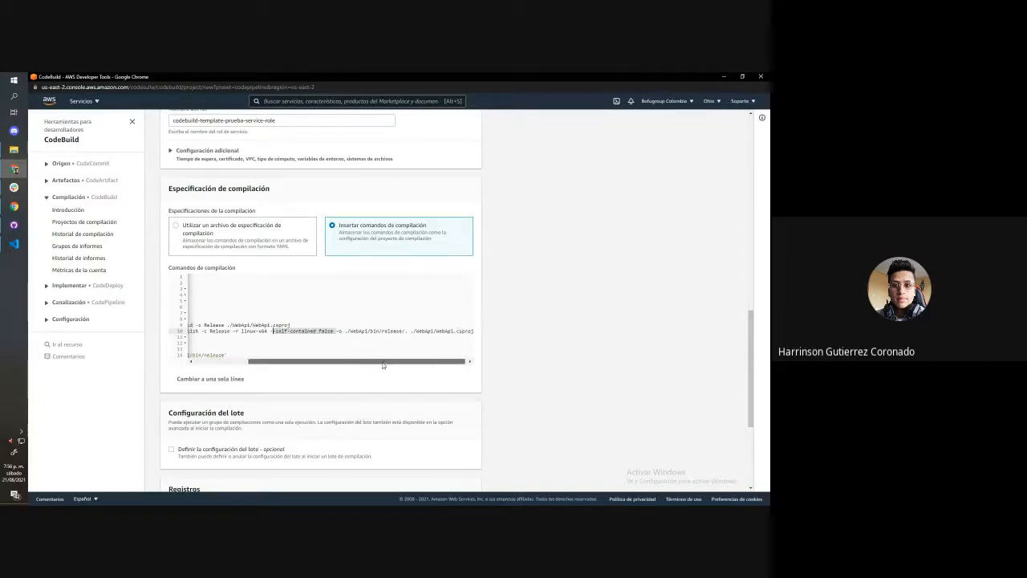
{"action": "scroll", "coordinate": [335, 330], "scroll_direction": "left", "scroll_amount": 3}
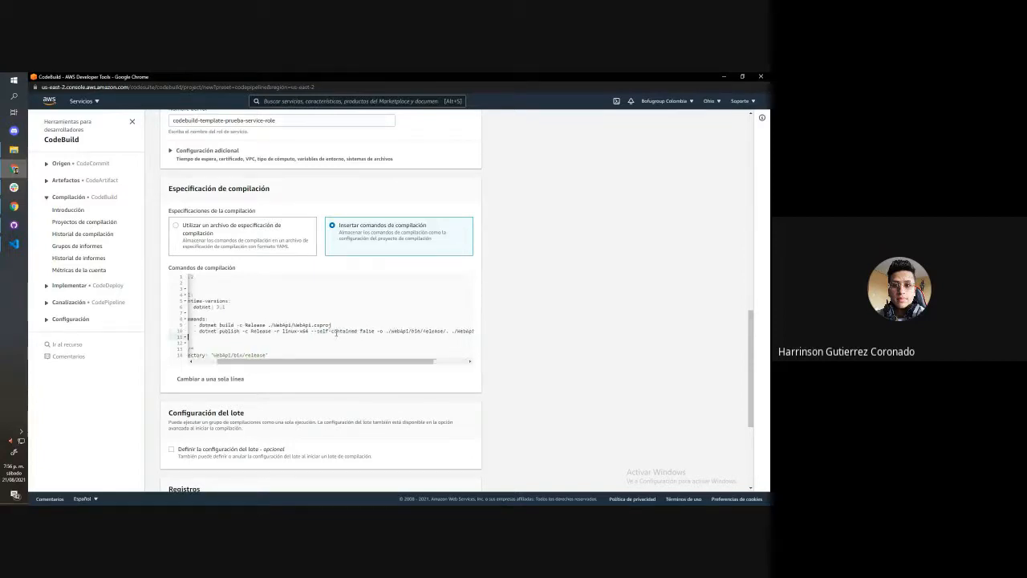
Highlight the artifacts section with its files and base-directory entries, and select the whole build specification for review
{"action": "left_click_drag", "start_coordinate": [377, 331], "coordinate": [190, 337]}
{"action": "scroll", "coordinate": [285, 312], "scroll_direction": "down", "scroll_amount": 2}
{"action": "scroll", "coordinate": [283, 310], "scroll_direction": "up", "scroll_amount": 2}
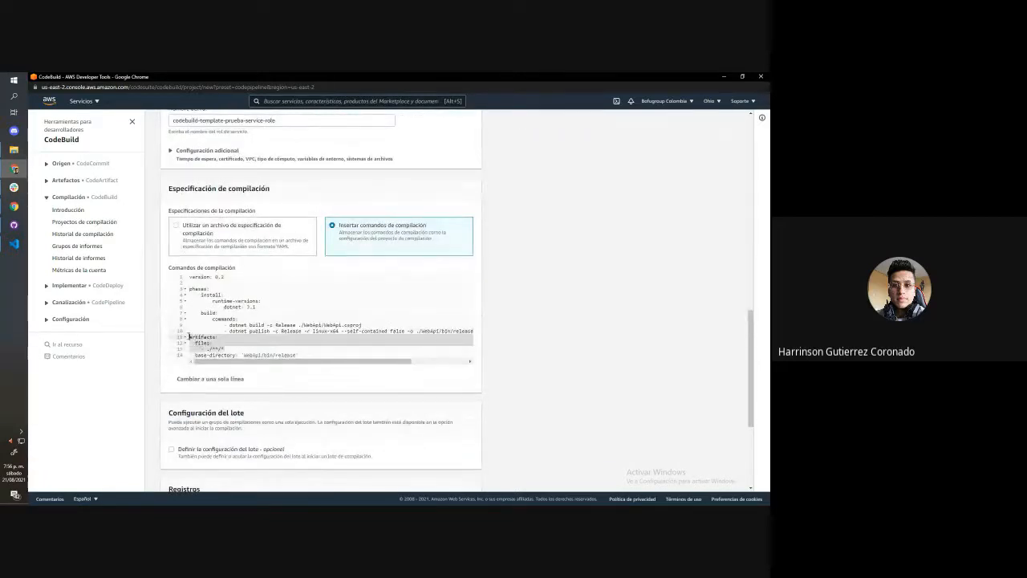
{"action": "left_click_drag", "start_coordinate": [299, 355], "coordinate": [191, 349]}
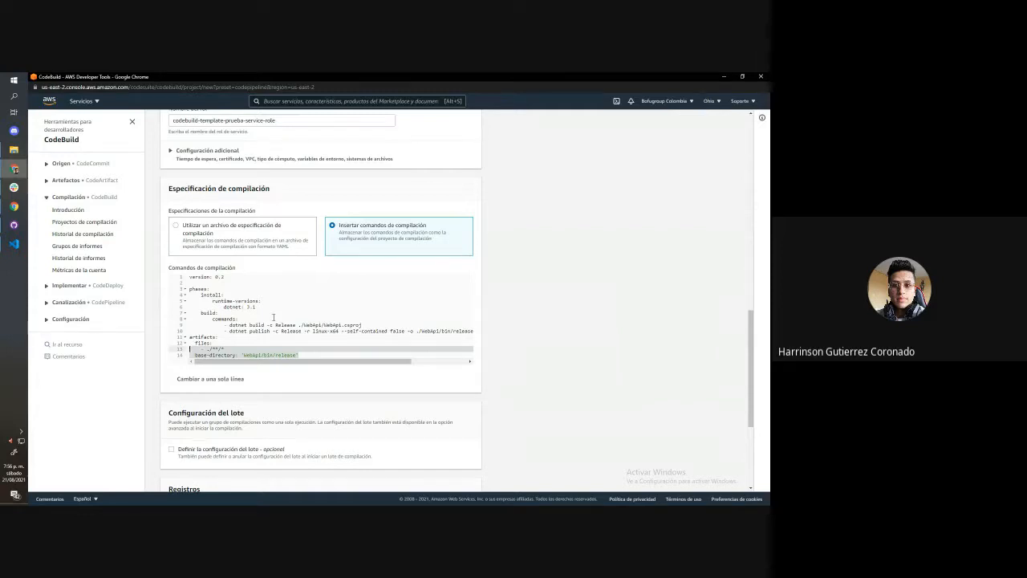
{"action": "left_click", "coordinate": [274, 318]}
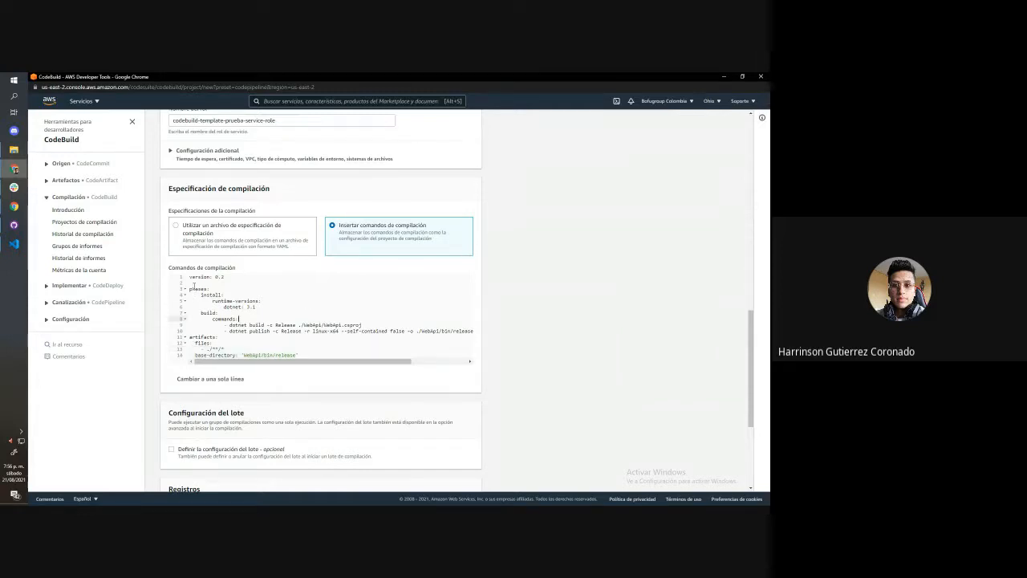
{"action": "left_click_drag", "start_coordinate": [191, 277], "coordinate": [317, 354]}
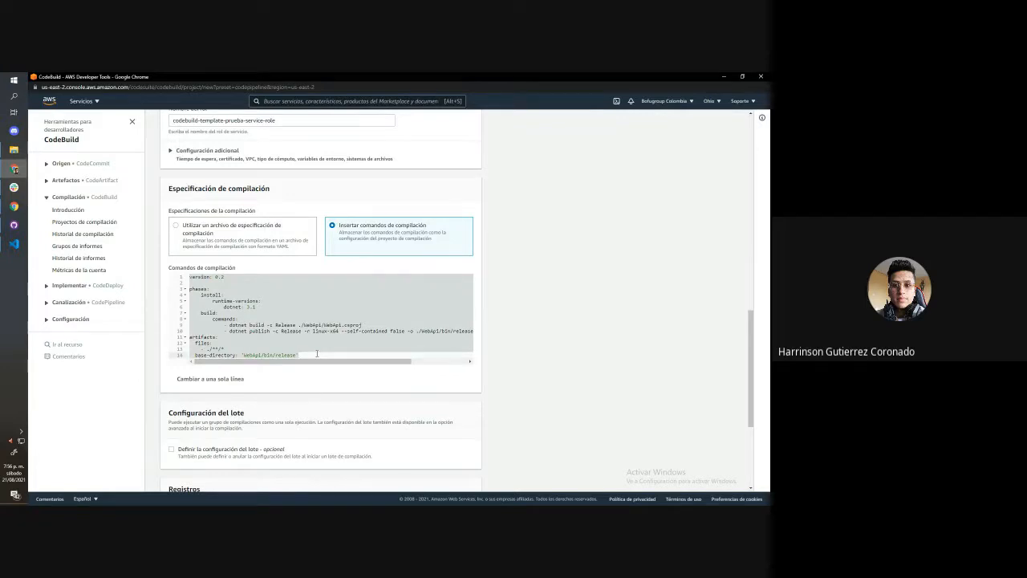
Create the CodeBuild project with the inserted build commands and default log settings, continuing to CodePipeline
{"action": "scroll", "coordinate": [317, 354], "scroll_direction": "down", "scroll_amount": 3}
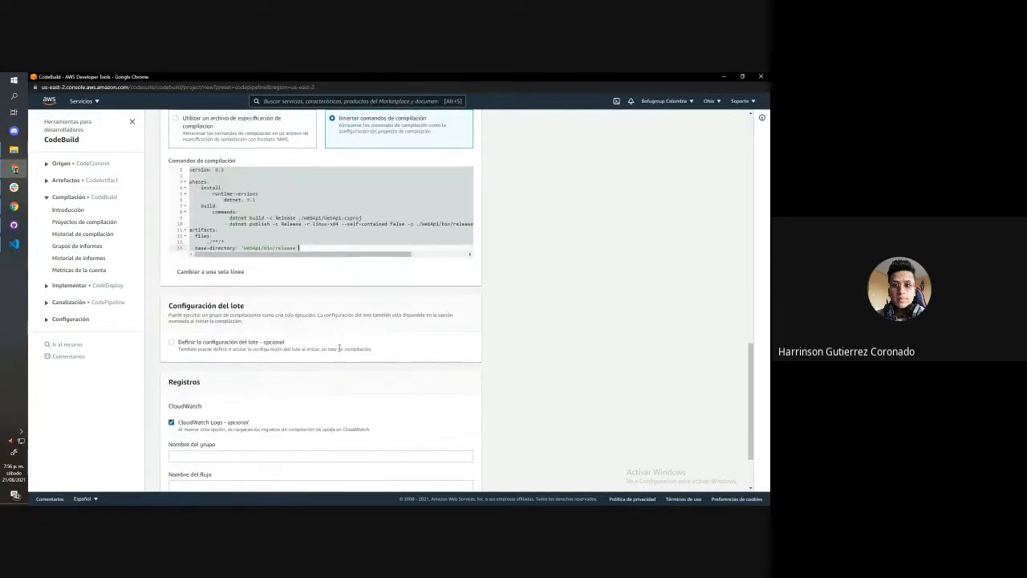
{"action": "left_click", "coordinate": [320, 245]}
{"action": "scroll", "coordinate": [320, 246], "scroll_direction": "down", "scroll_amount": 3}
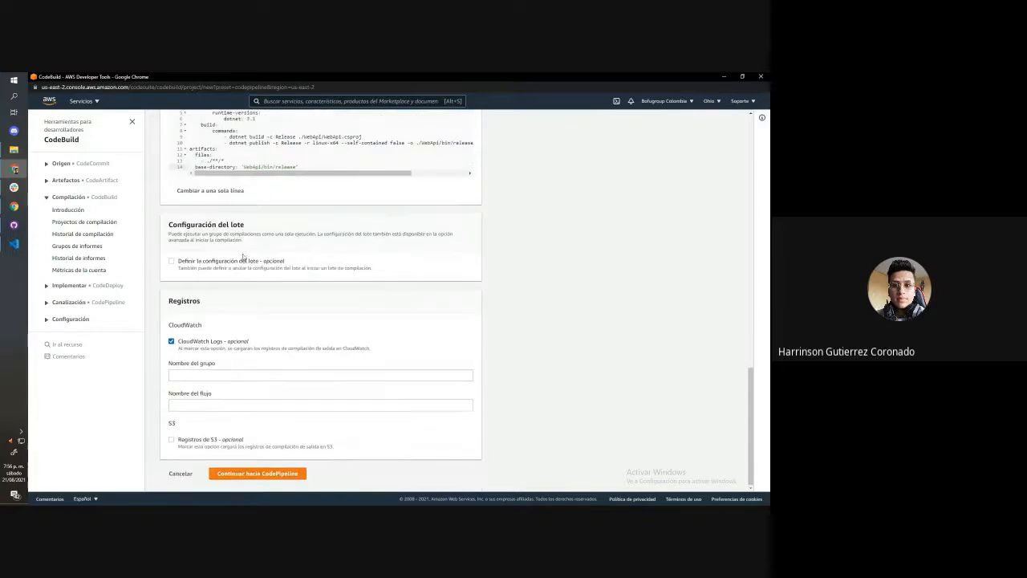
{"action": "left_click", "coordinate": [257, 474]}
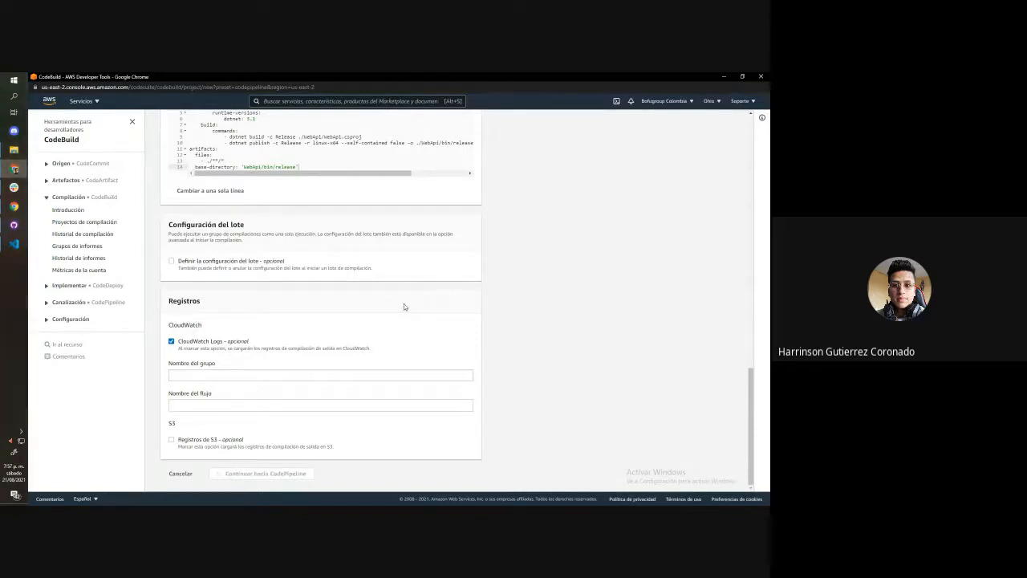
Return to the pipeline wizard and accept the build stage with the template-prueba project, advancing to the deploy stage
{"action": "key", "text": "alt+Tab"}
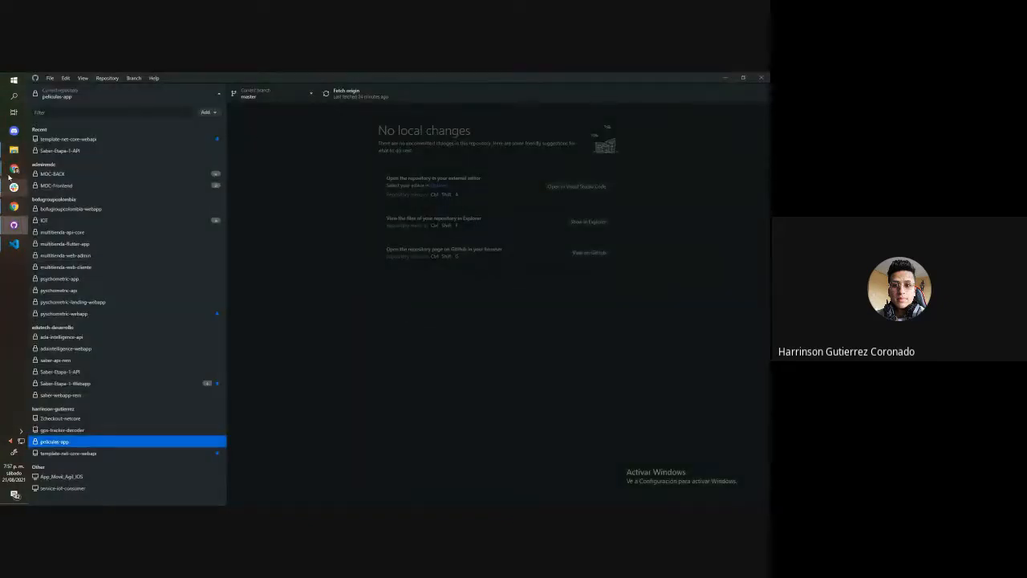
{"action": "mouse_move", "coordinate": [13, 168]}
{"action": "left_click", "coordinate": [94, 195]}
{"action": "key", "text": "ctrl+Tab"}
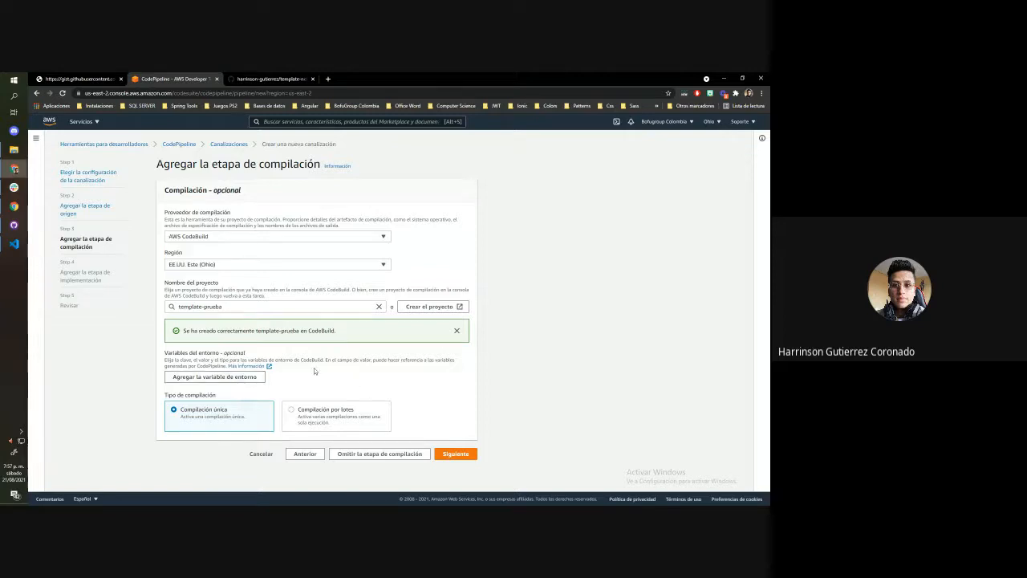
{"action": "left_click", "coordinate": [453, 452]}
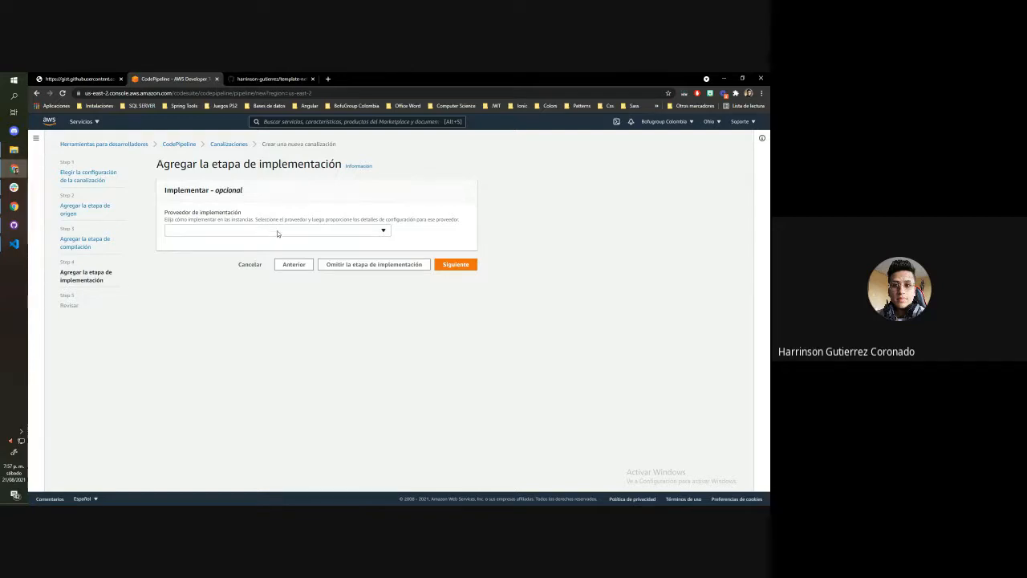
Set the deploy provider to AWS Elastic Beanstalk and choose template-netcore-api as the application
{"action": "left_click", "coordinate": [277, 230]}
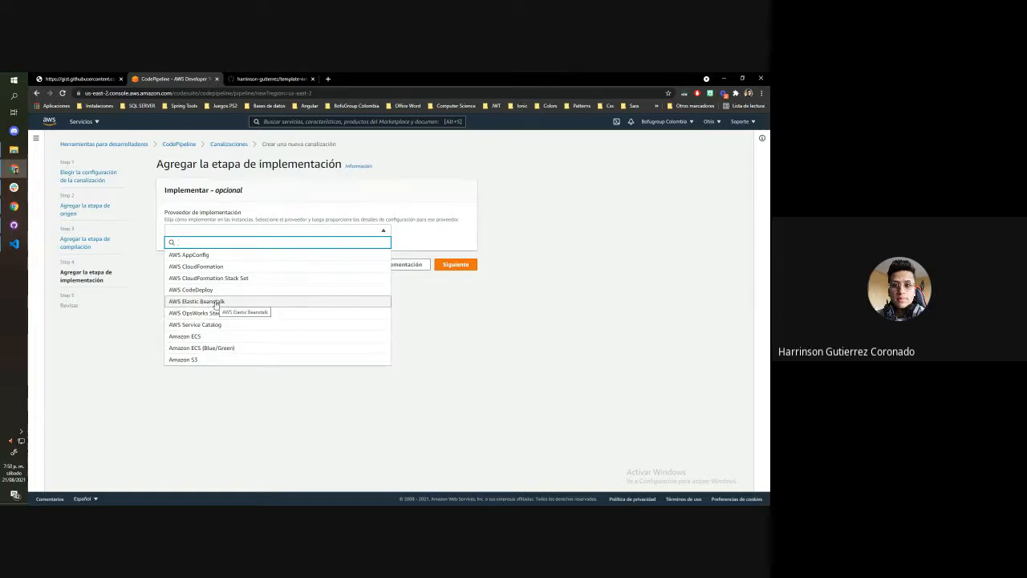
{"action": "left_click", "coordinate": [215, 302]}
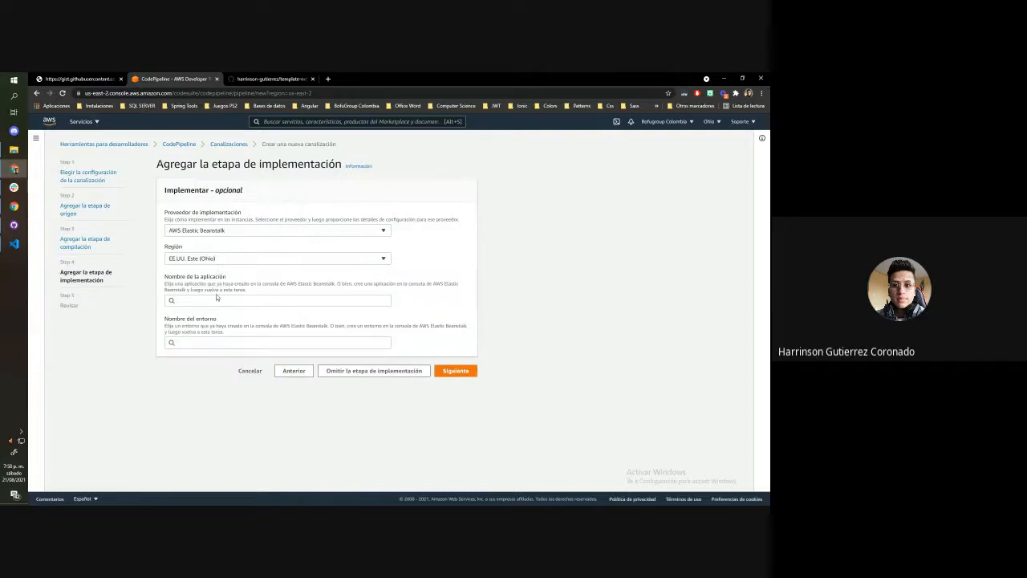
{"action": "left_click", "coordinate": [215, 300]}
{"action": "left_click", "coordinate": [214, 313]}
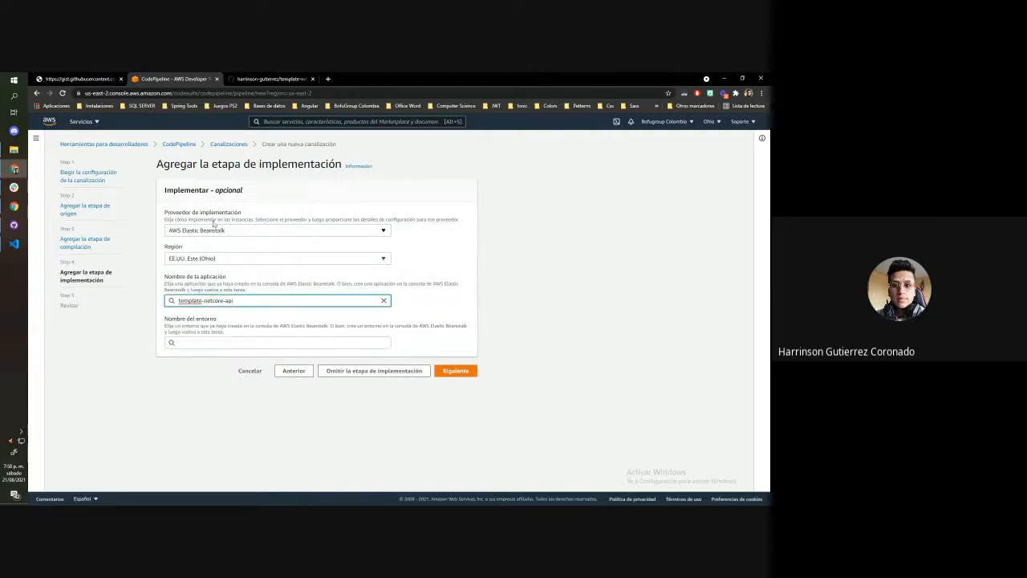
Check the available environments for the template-netcore-api application in the deploy stage
{"action": "left_click", "coordinate": [299, 338]}
{"action": "left_click_drag", "start_coordinate": [240, 301], "coordinate": [143, 299]}
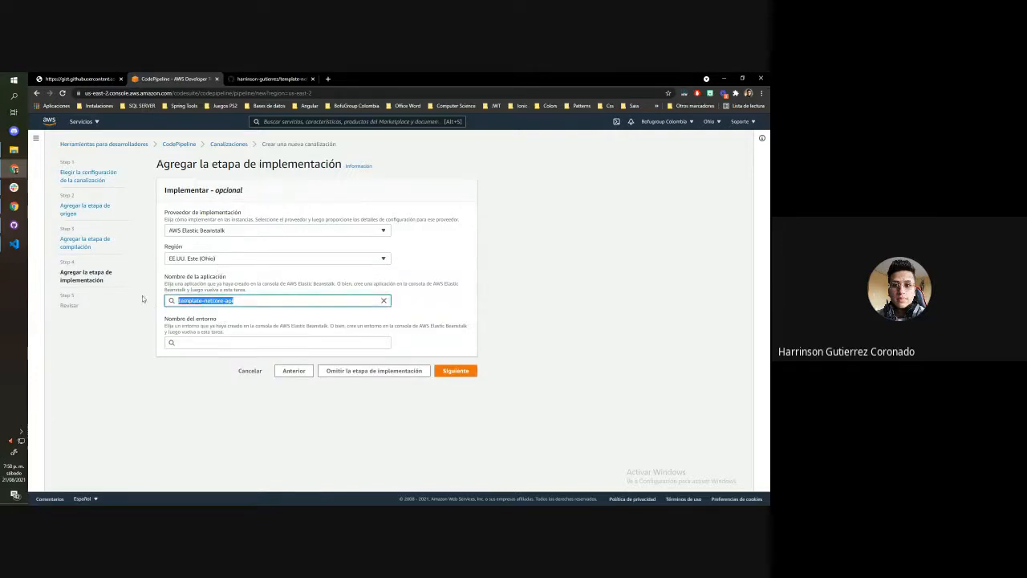
{"action": "left_click", "coordinate": [227, 323]}
{"action": "left_click", "coordinate": [208, 345]}
{"action": "left_click_drag", "start_coordinate": [268, 392], "coordinate": [268, 374]}
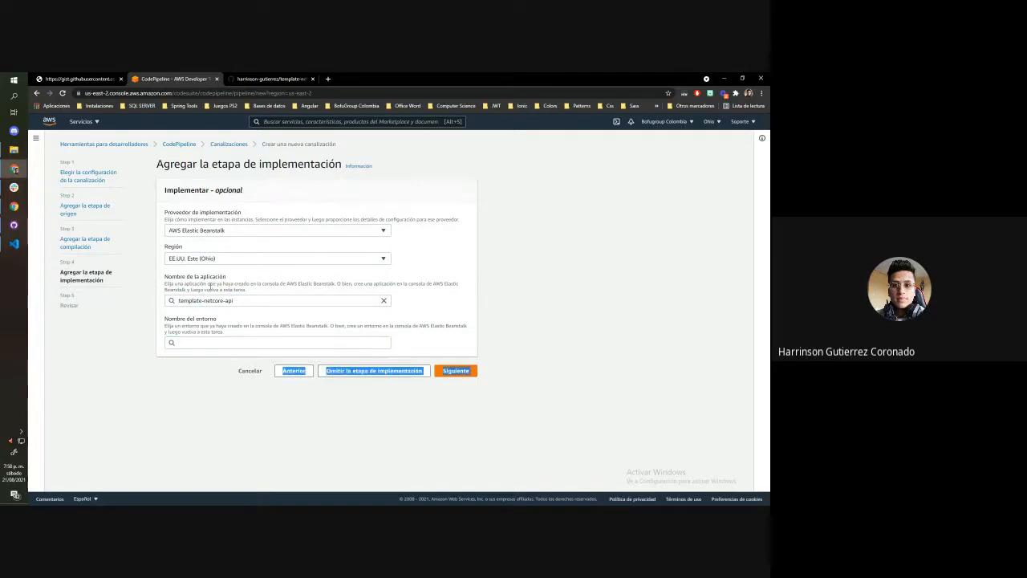
{"action": "left_click", "coordinate": [191, 344]}
{"action": "left_click", "coordinate": [230, 406]}
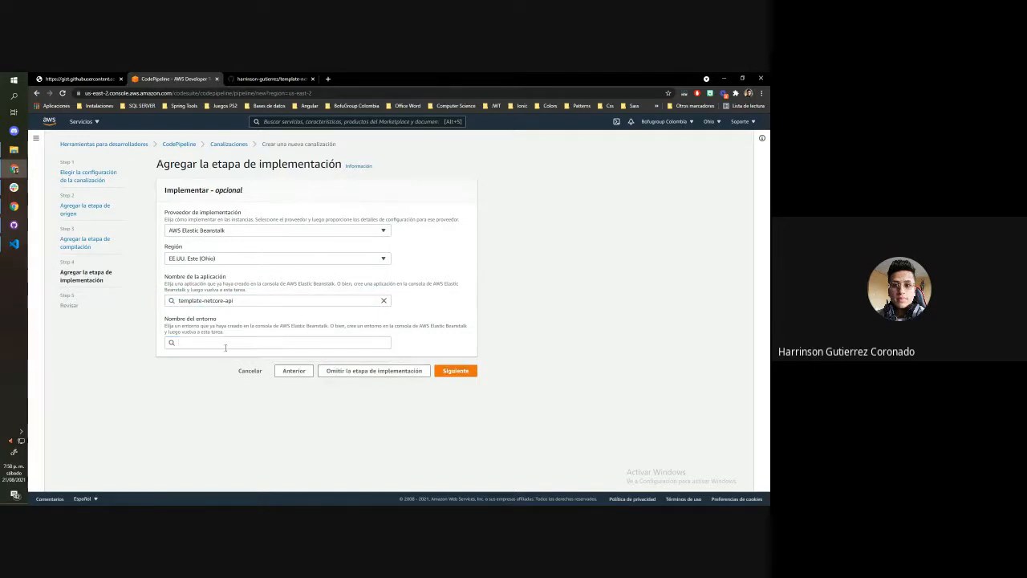
{"action": "left_click", "coordinate": [225, 348]}
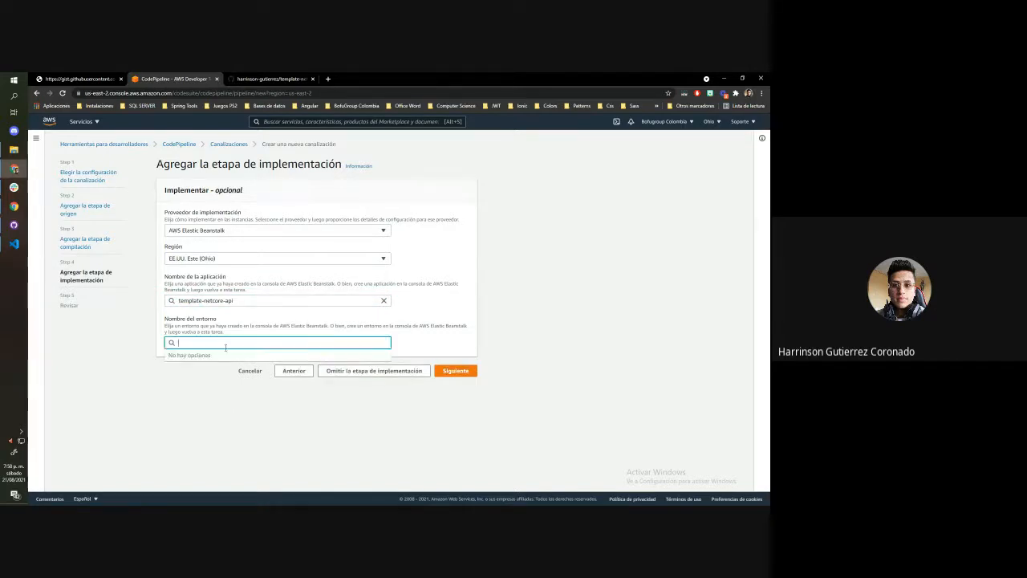
{"action": "left_click", "coordinate": [261, 407]}
Replace the gist page with the AWS console and open the Elastic Beanstalk environments list
{"action": "left_click", "coordinate": [102, 79]}
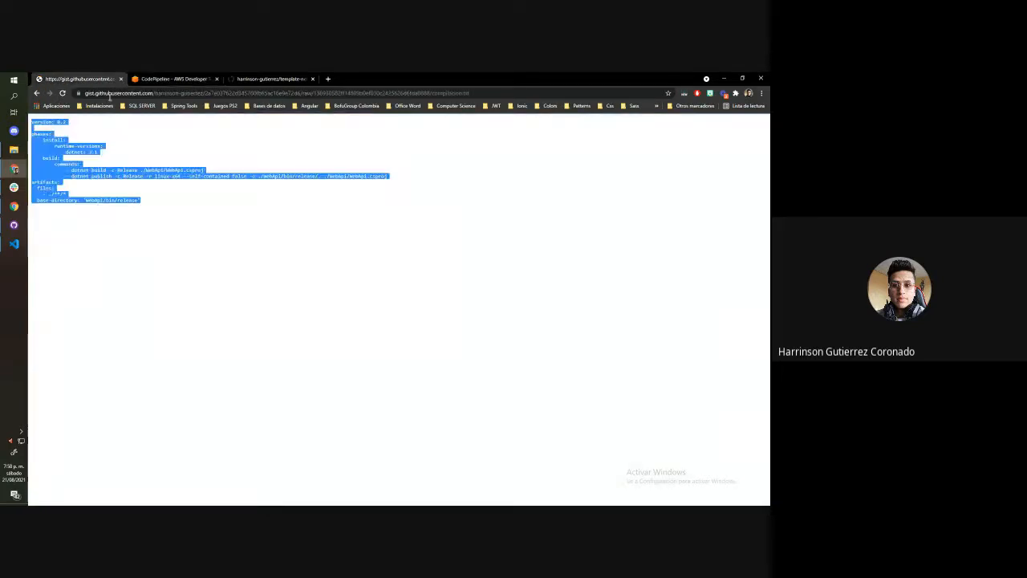
{"action": "left_click", "coordinate": [37, 94]}
{"action": "left_click", "coordinate": [133, 94]}
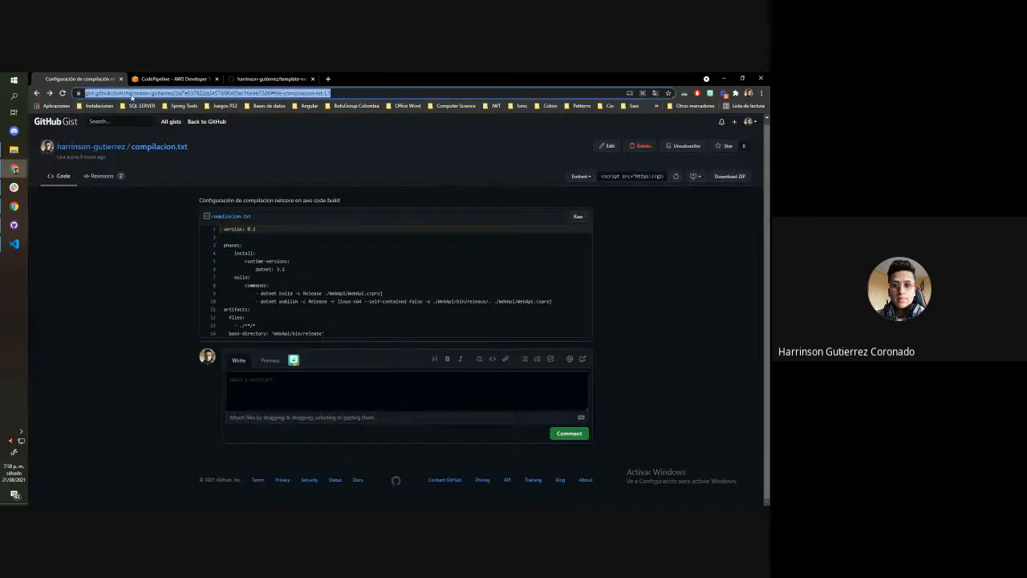
{"action": "type", "text": "co"}
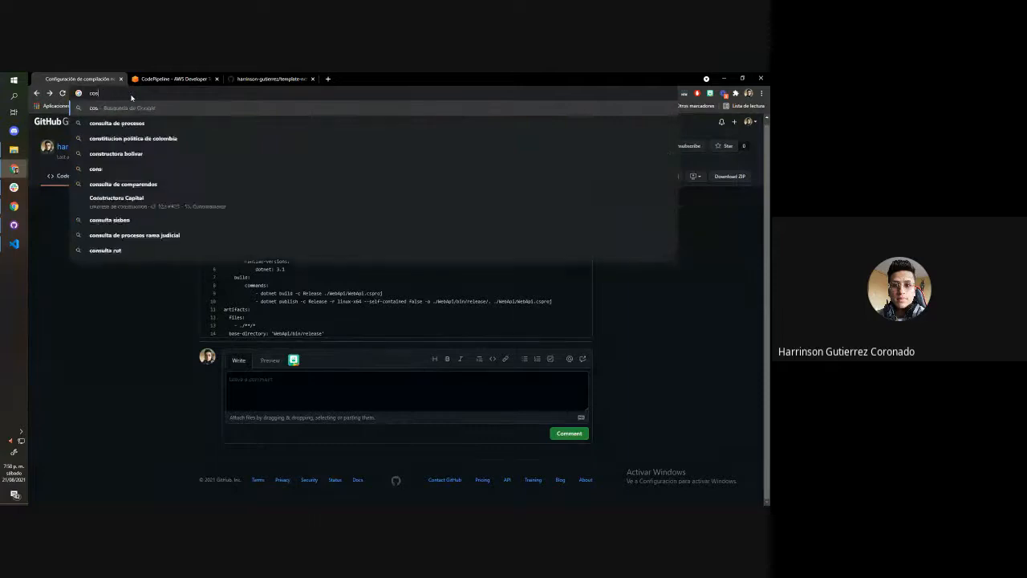
{"action": "left_click", "coordinate": [129, 138]}
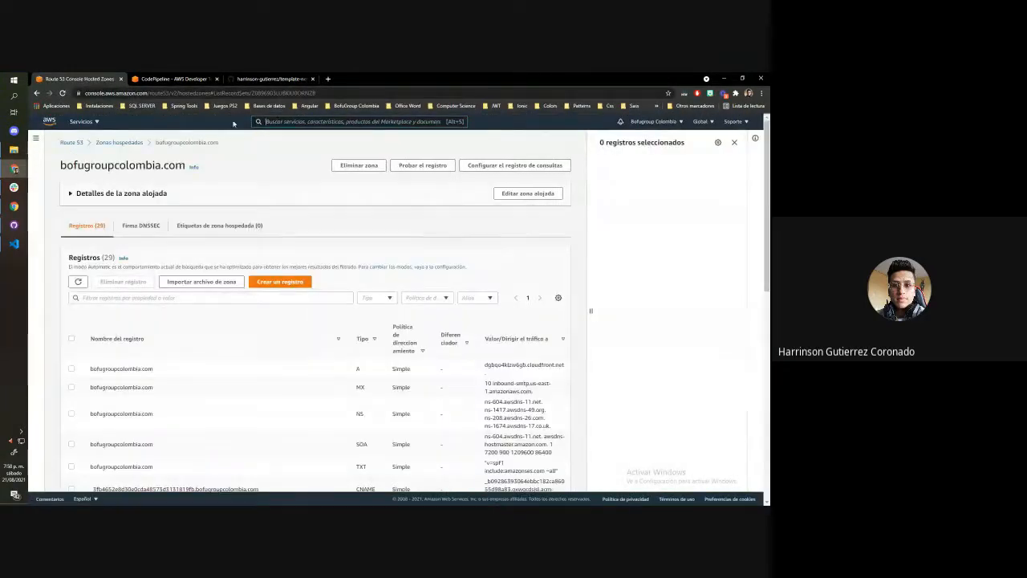
{"action": "left_click", "coordinate": [86, 122]}
{"action": "left_click", "coordinate": [273, 211]}
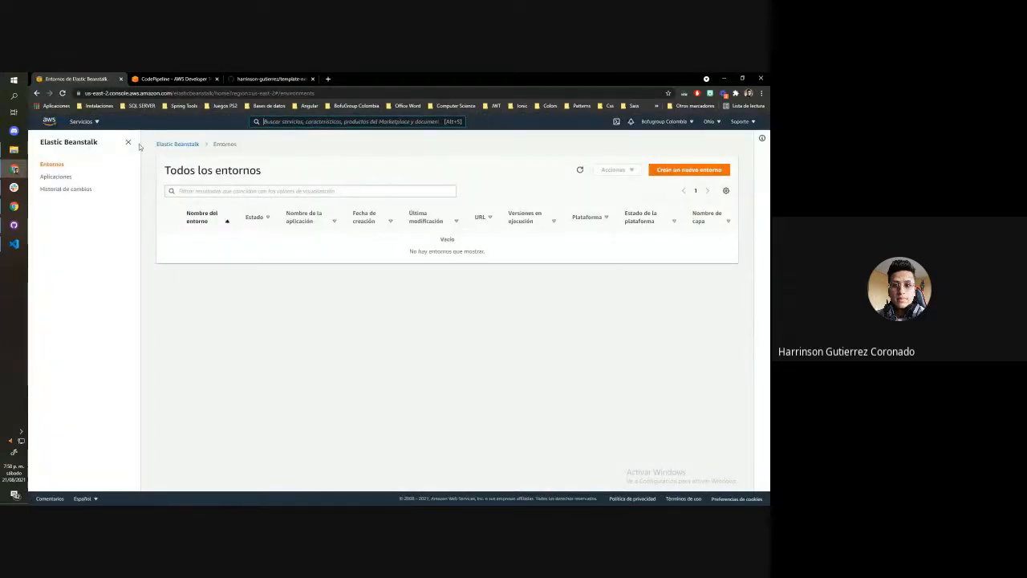
Start a new Elastic Beanstalk web server environment with template-prueba-dev as the application name
{"action": "left_click", "coordinate": [689, 171]}
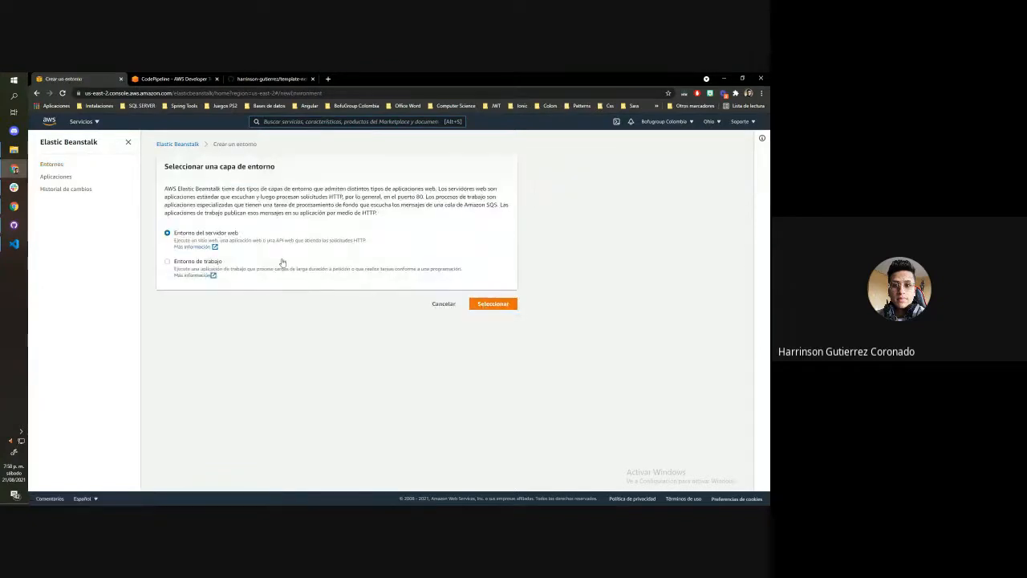
{"action": "left_click_drag", "start_coordinate": [192, 236], "coordinate": [251, 233]}
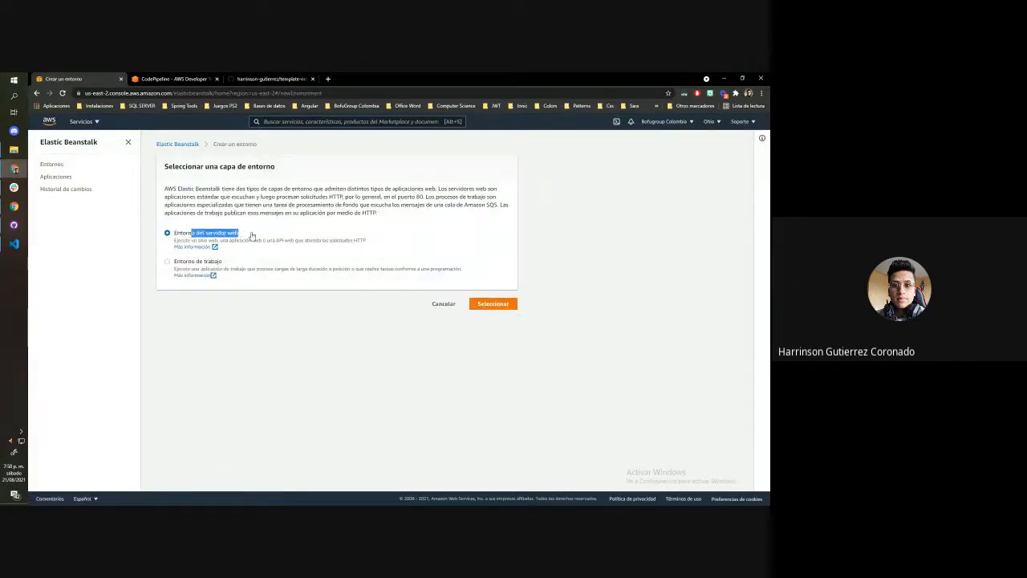
{"action": "left_click", "coordinate": [510, 304]}
{"action": "left_click", "coordinate": [233, 244]}
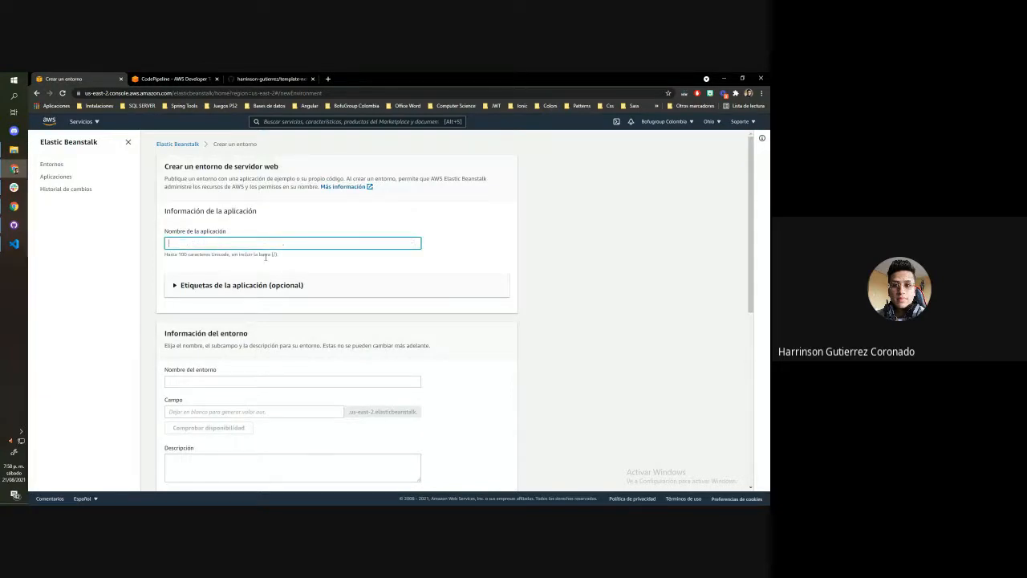
{"action": "type", "text": "template-prueba-dev"}
{"action": "left_click", "coordinate": [530, 247]}
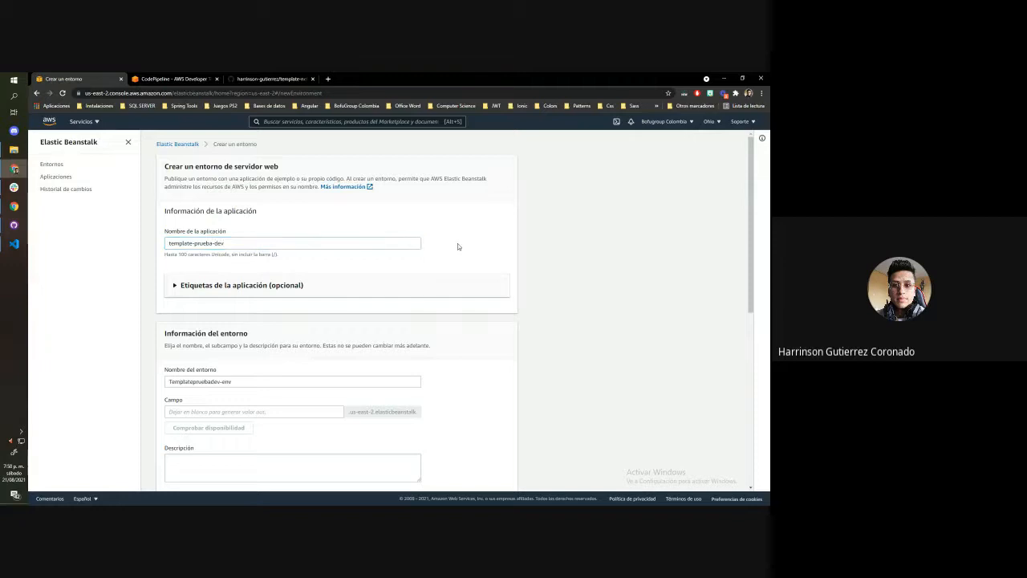
Set the environment's platform to .NET Core on Linux, keeping the 64bit Amazon Linux 2 branch and version 2.2.4 (Recommended)
{"action": "scroll", "coordinate": [458, 243], "scroll_direction": "down", "scroll_amount": 4}
{"action": "scroll", "coordinate": [233, 305], "scroll_direction": "down", "scroll_amount": 3}
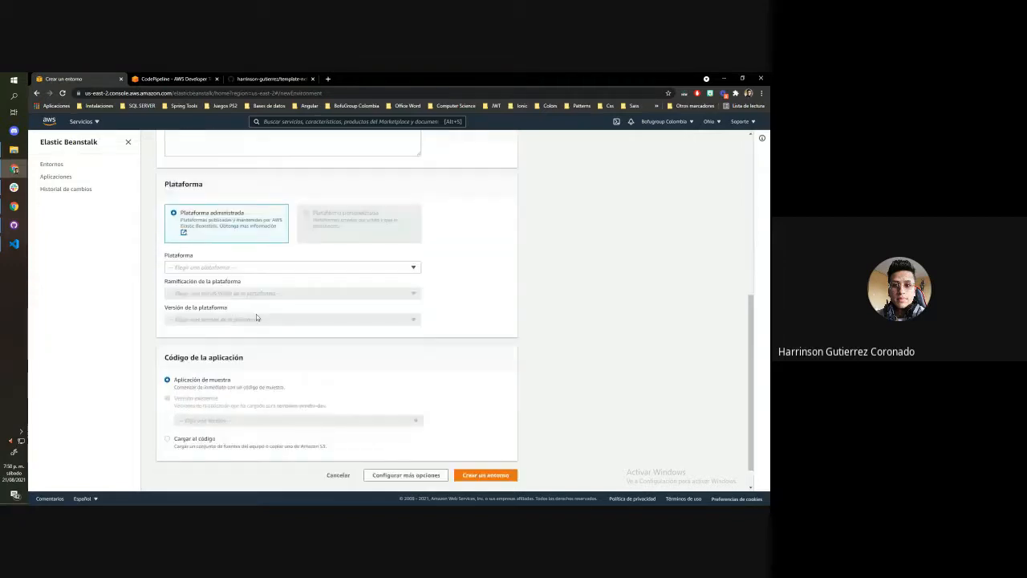
{"action": "left_click", "coordinate": [237, 239]}
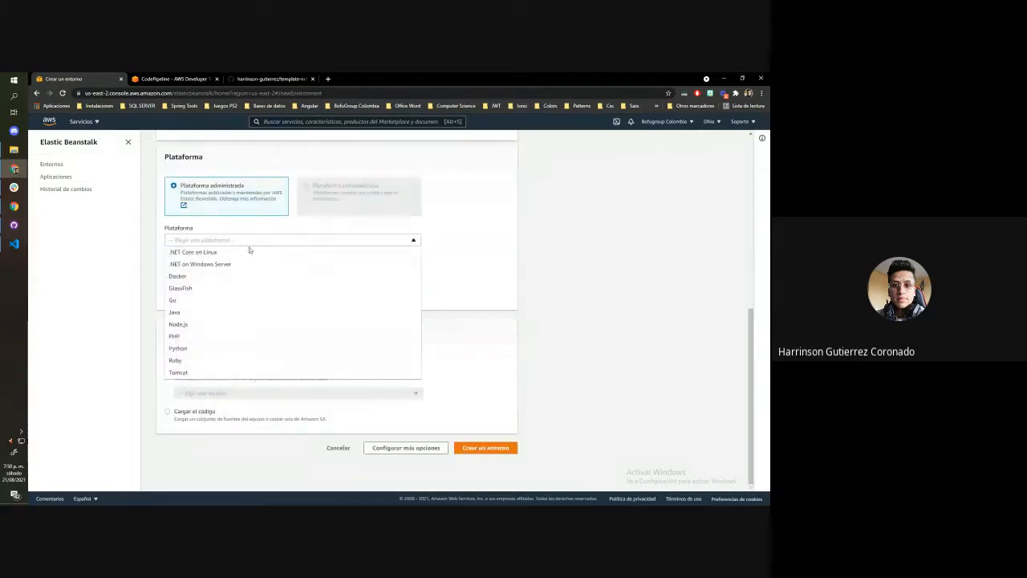
{"action": "left_click", "coordinate": [207, 254]}
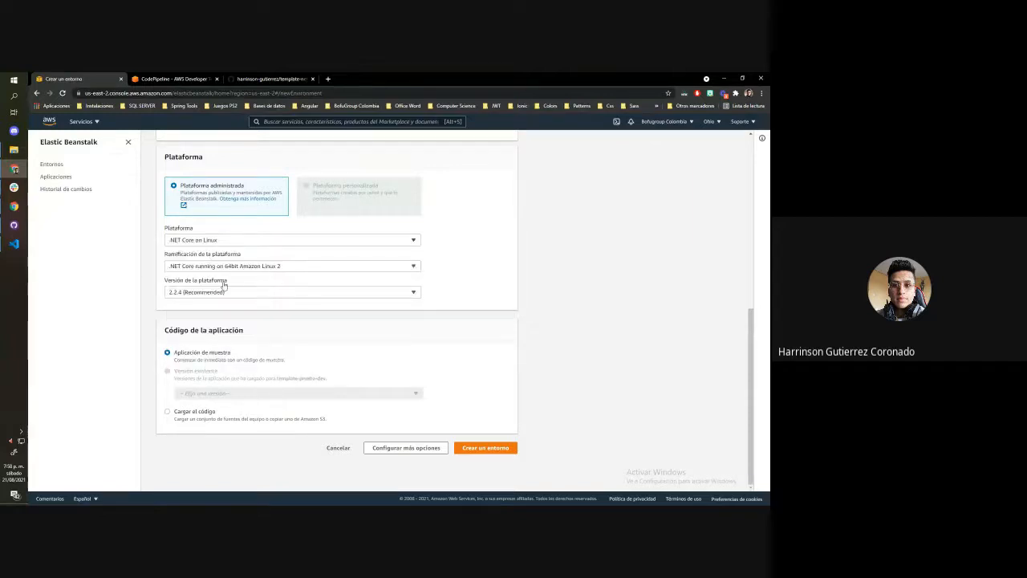
{"action": "left_click", "coordinate": [213, 268]}
{"action": "left_click", "coordinate": [373, 335]}
{"action": "left_click", "coordinate": [239, 293]}
{"action": "left_click", "coordinate": [440, 304]}
{"action": "scroll", "coordinate": [363, 302], "scroll_direction": "up", "scroll_amount": 3}
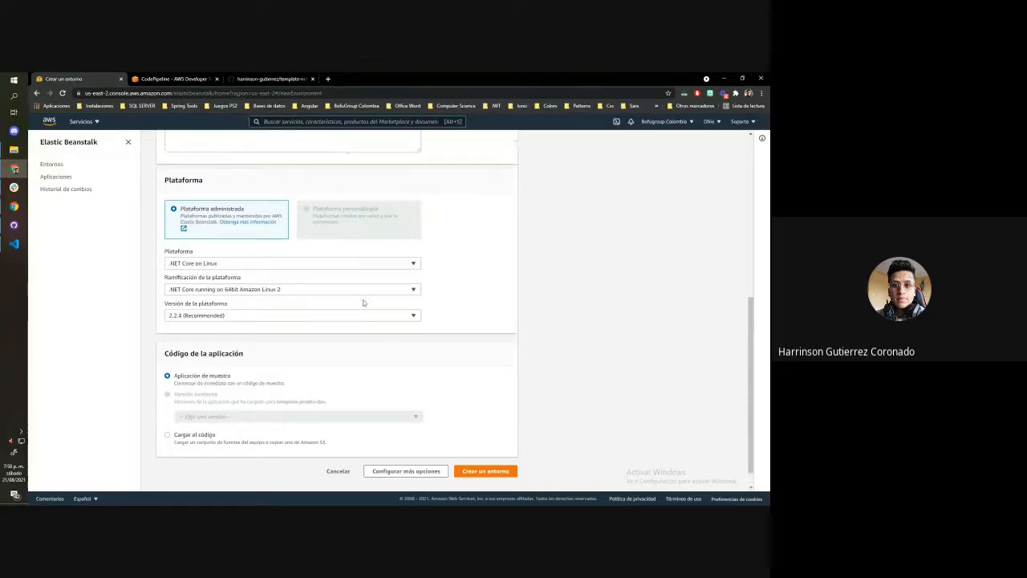
{"action": "scroll", "coordinate": [321, 289], "scroll_direction": "down", "scroll_amount": 3}
{"action": "left_click", "coordinate": [202, 240]}
{"action": "left_click", "coordinate": [467, 249]}
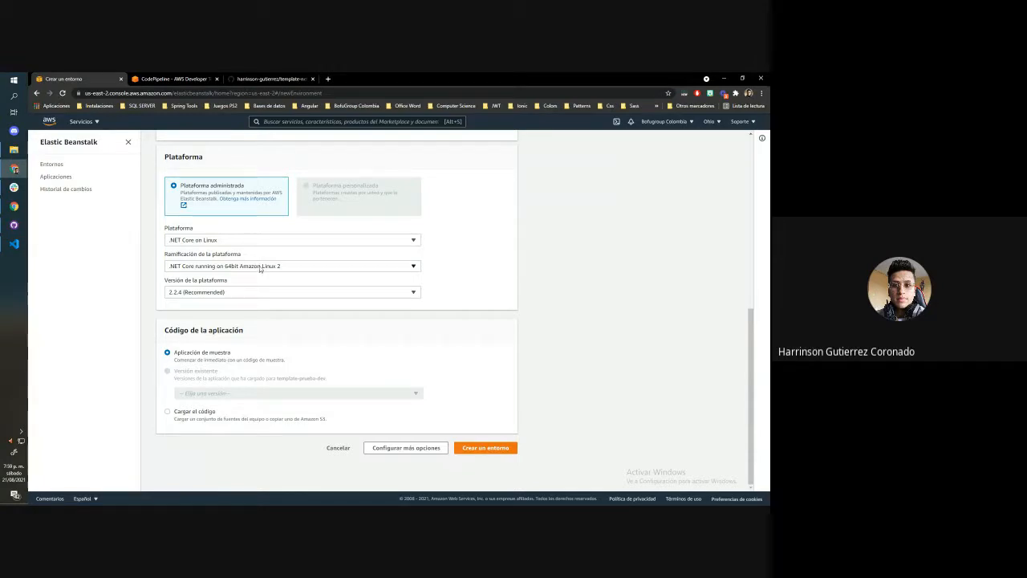
Open the WebApi.sln solution from template-net-core-webapi in Visual Studio 2019 and close all open documents
{"action": "left_click", "coordinate": [2, 76]}
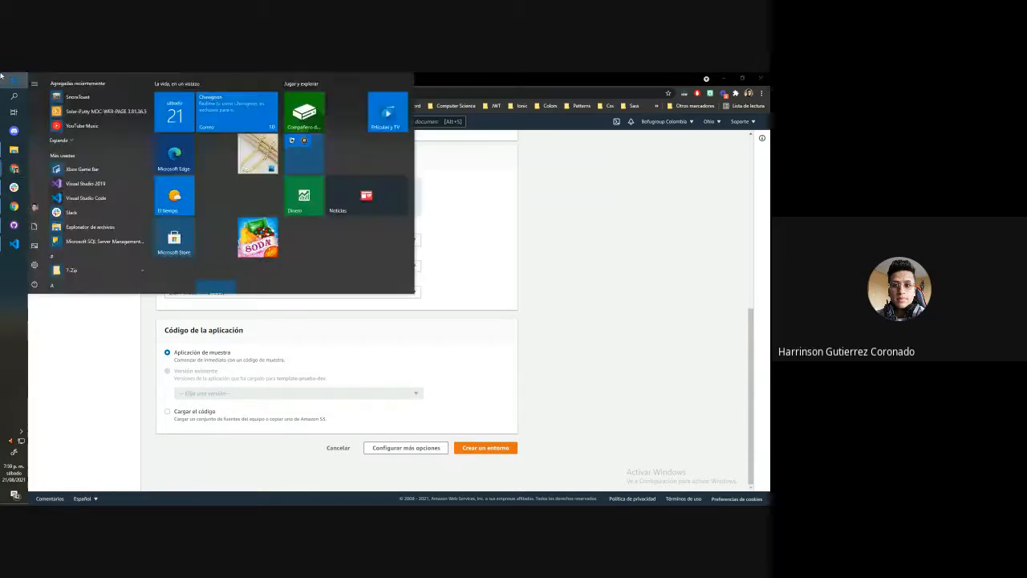
{"action": "left_click", "coordinate": [2, 76]}
{"action": "left_click", "coordinate": [3, 76]}
{"action": "type", "text": "vi"}
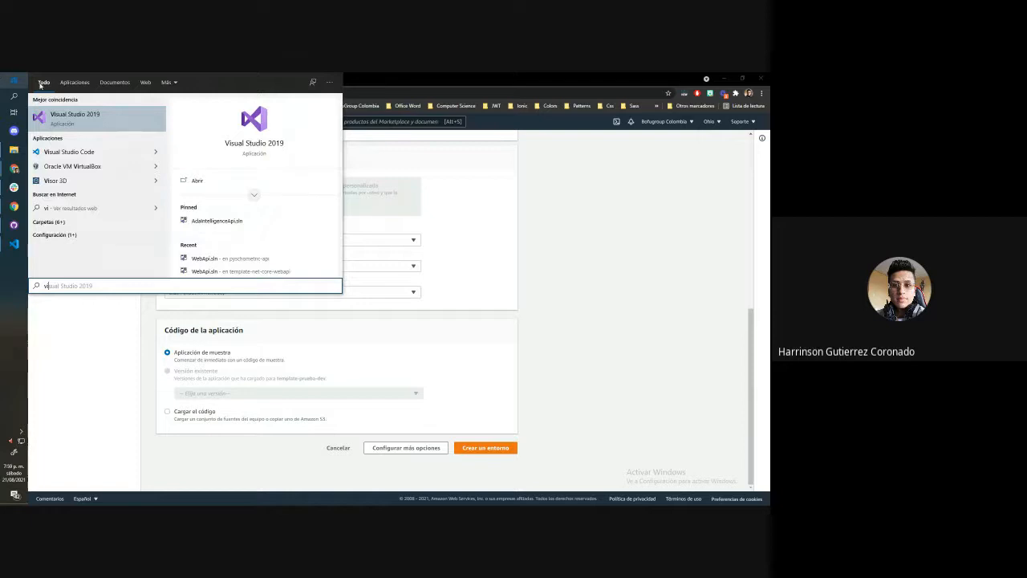
{"action": "left_click", "coordinate": [261, 270]}
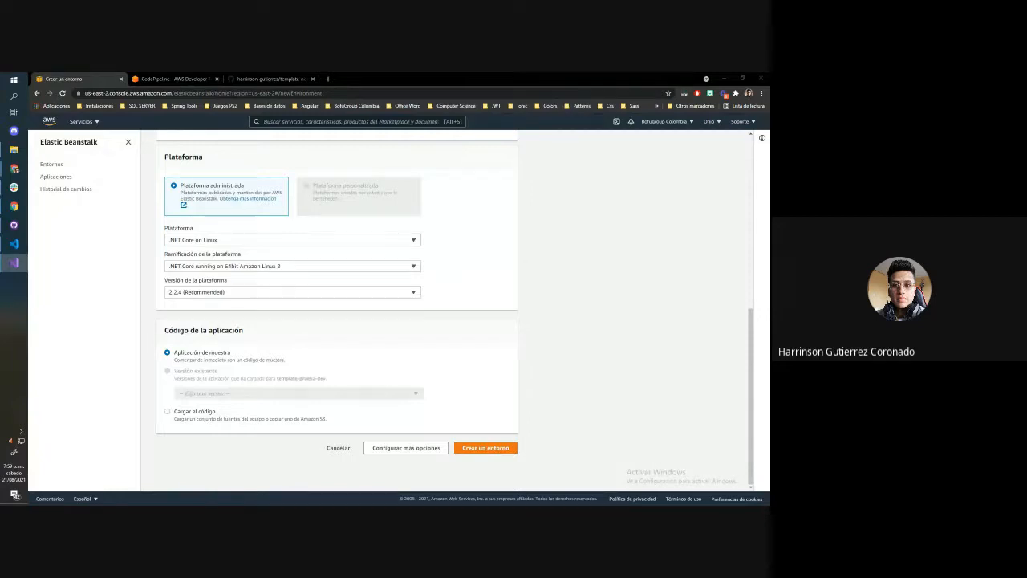
{"action": "scroll", "coordinate": [488, 296], "scroll_direction": "up", "scroll_amount": 6}
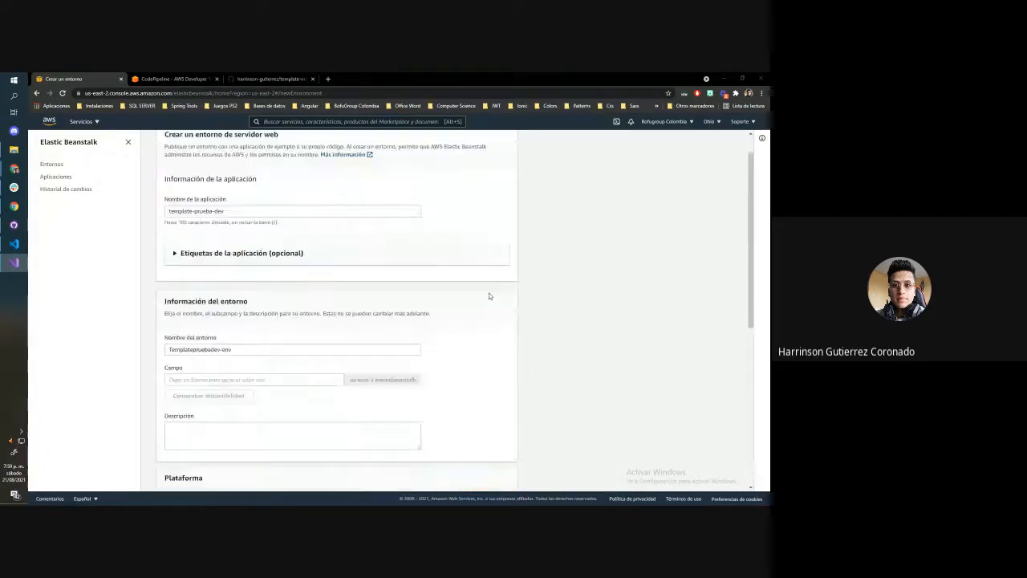
{"action": "scroll", "coordinate": [489, 296], "scroll_direction": "down", "scroll_amount": 4}
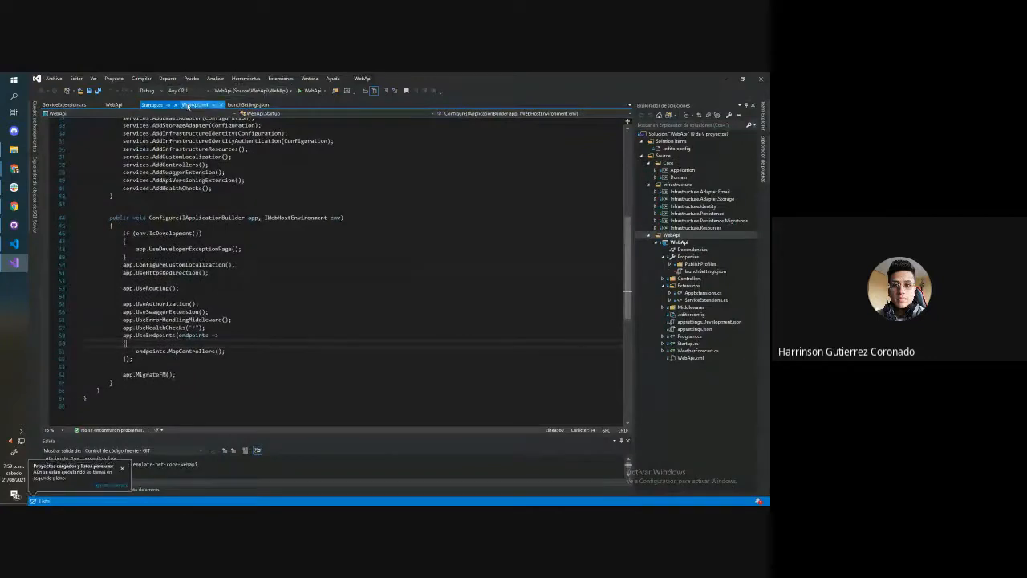
{"action": "right_click", "coordinate": [190, 106]}
{"action": "left_click", "coordinate": [225, 127]}
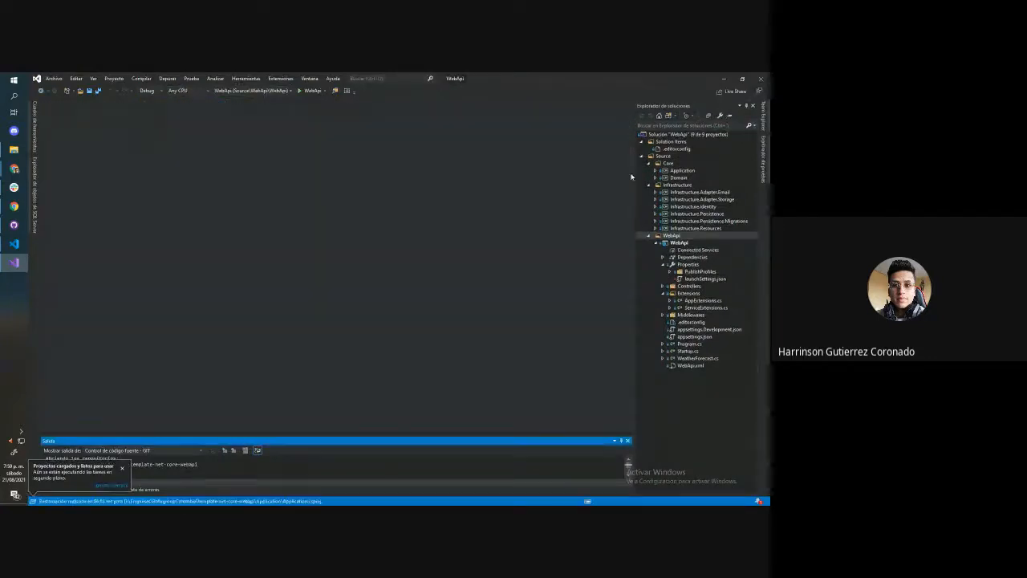
Open the publish settings of the WebApi project
{"action": "left_click", "coordinate": [656, 242]}
{"action": "left_click", "coordinate": [656, 242]}
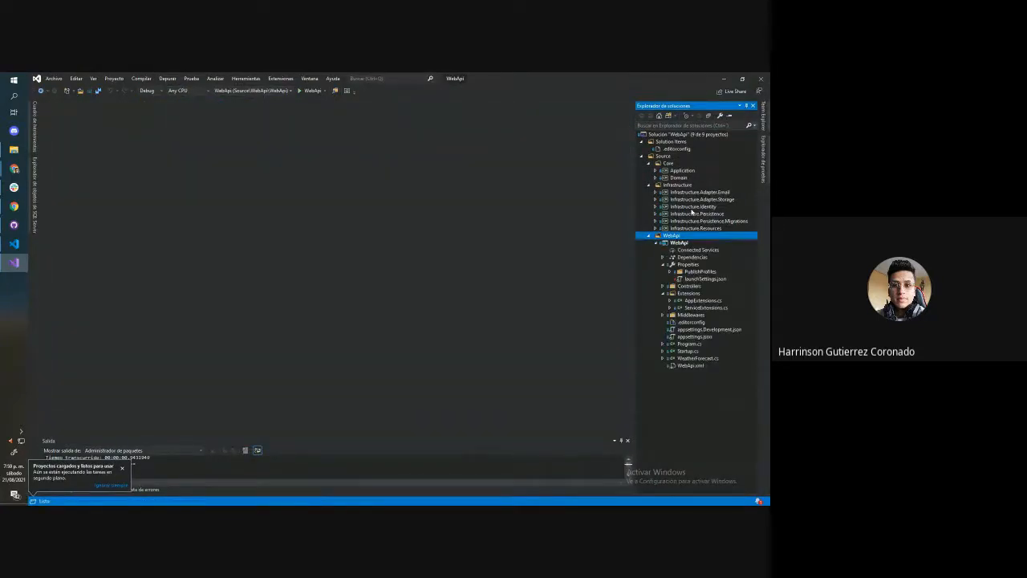
{"action": "left_click", "coordinate": [682, 243]}
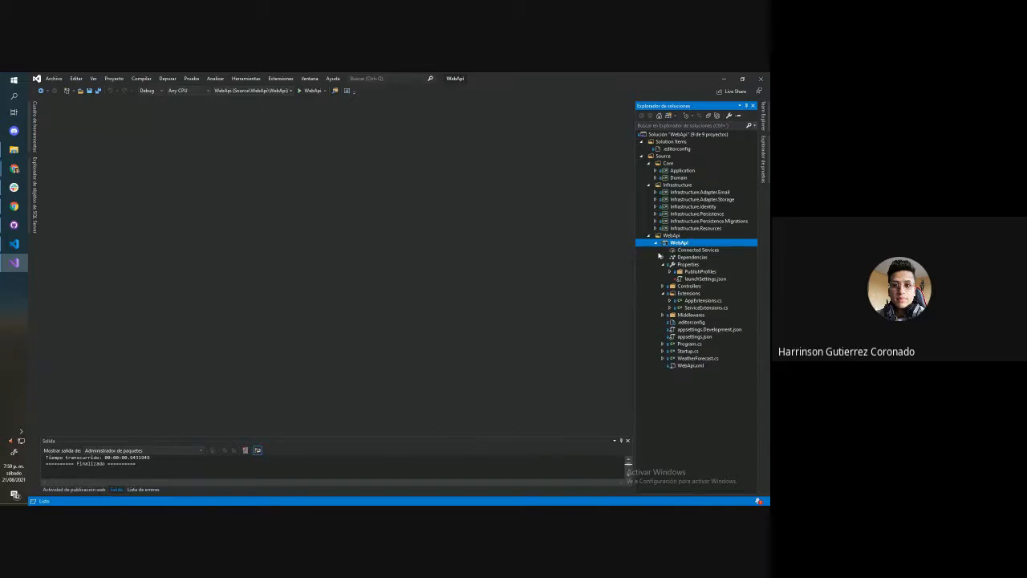
{"action": "right_click", "coordinate": [682, 244]}
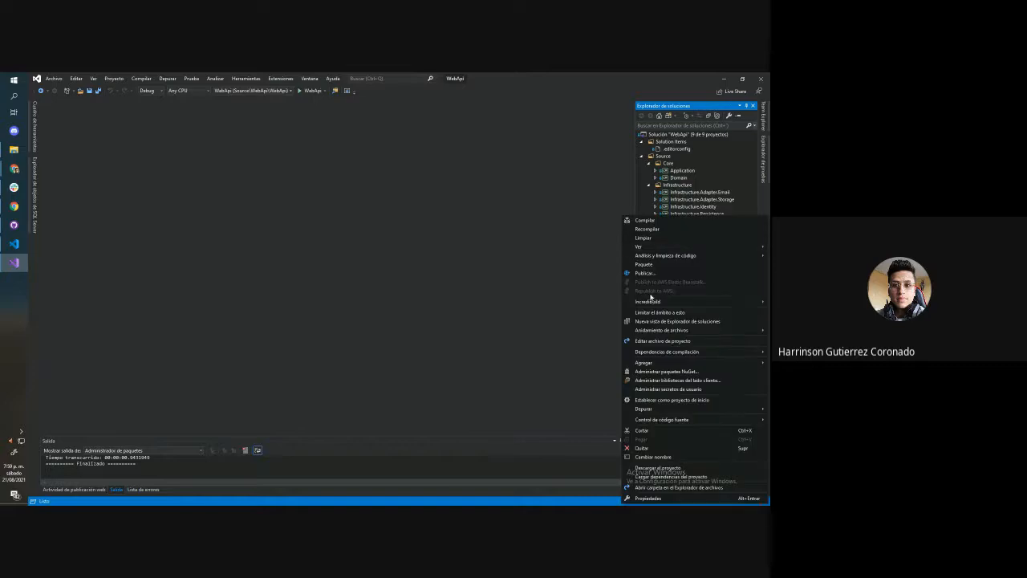
{"action": "left_click", "coordinate": [656, 273]}
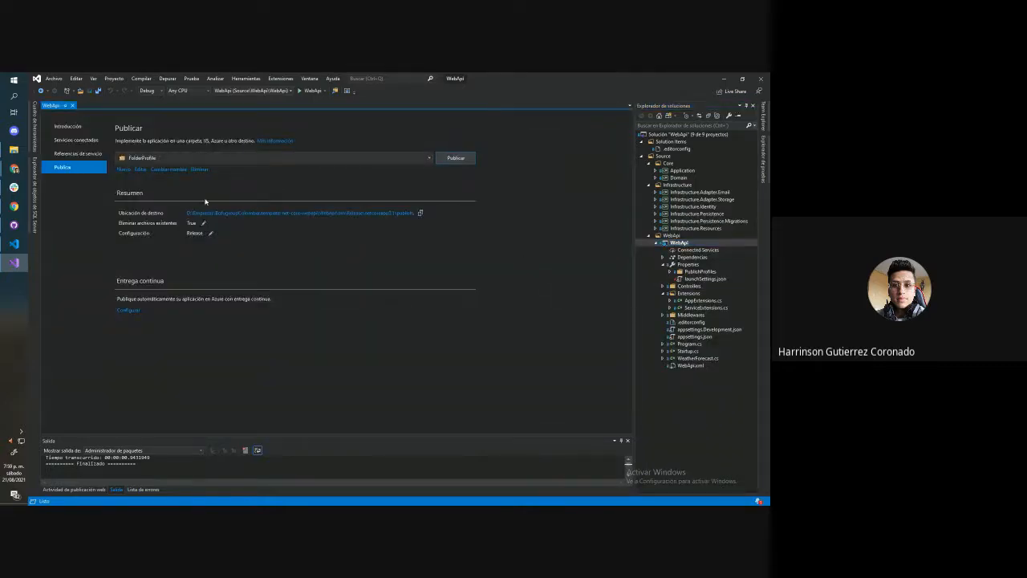
Delete the existing FolderProfile and create a new folder publish profile targeting bin\Release\netcoreapp3.1\publish\
{"action": "left_click", "coordinate": [200, 170]}
{"action": "left_click", "coordinate": [399, 319]}
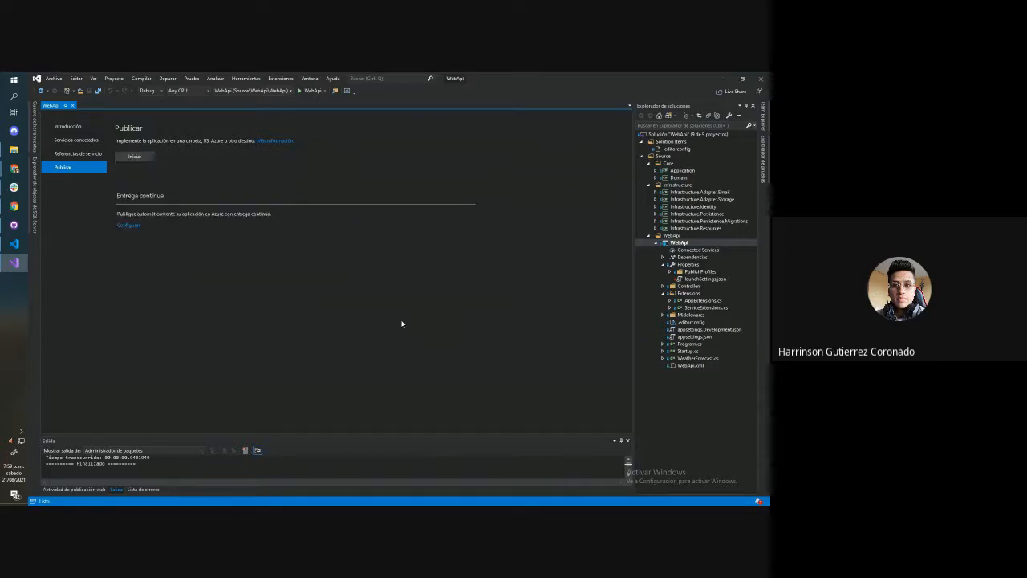
{"action": "left_click", "coordinate": [142, 158]}
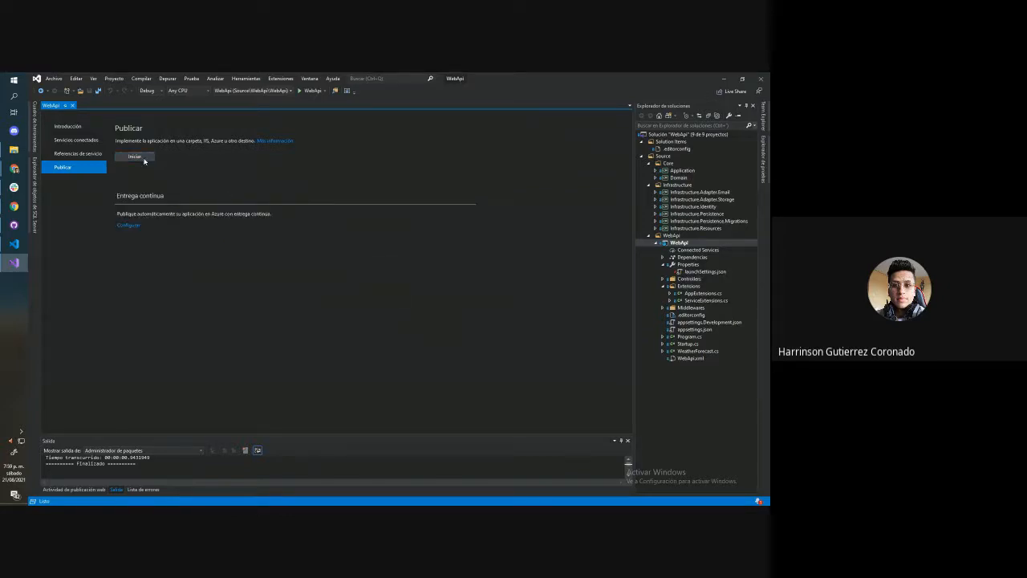
{"action": "left_click", "coordinate": [283, 258]}
{"action": "left_click", "coordinate": [288, 271]}
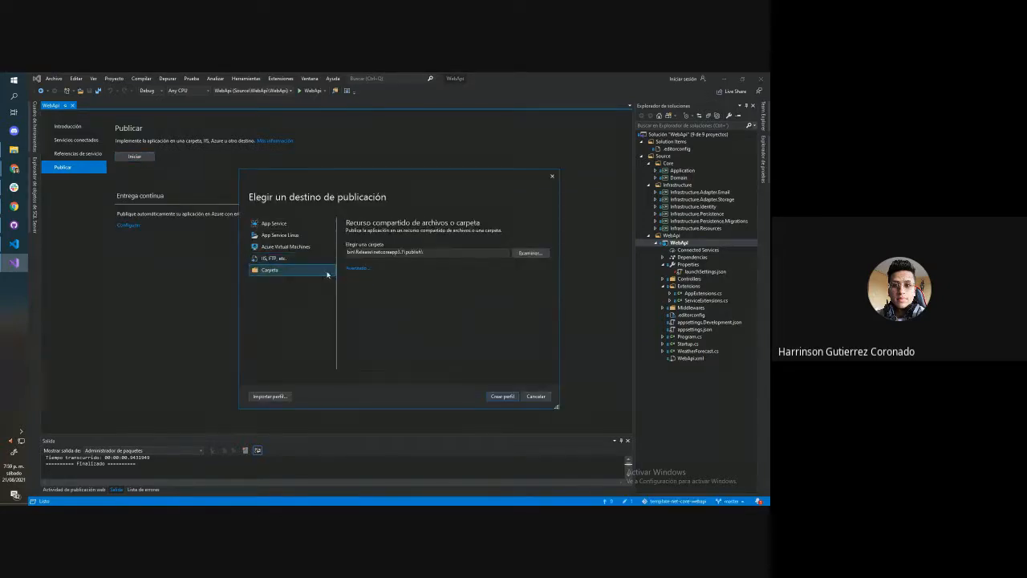
{"action": "left_click", "coordinate": [503, 397]}
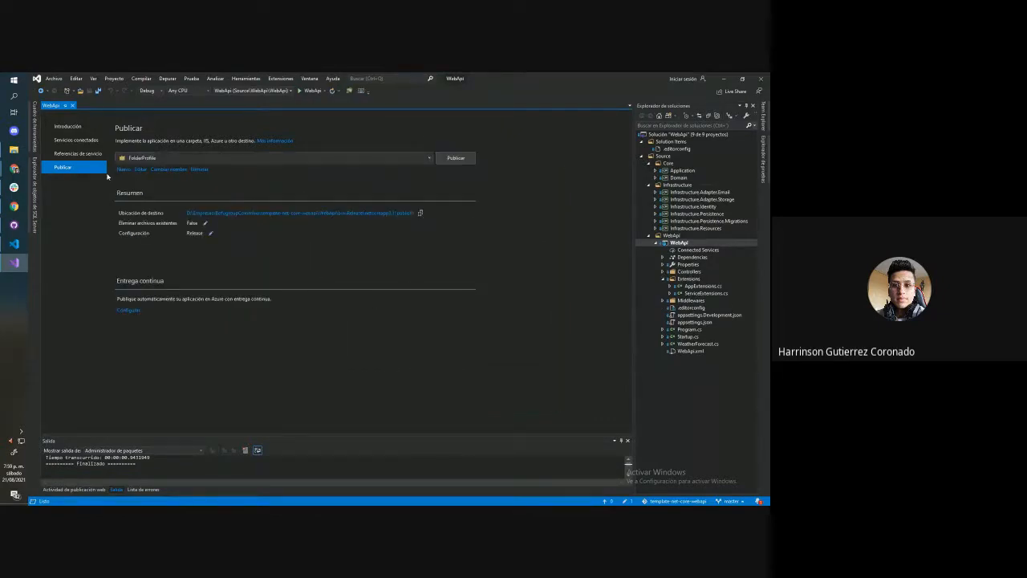
Edit the publish profile to Independiente deployment mode, linux-x64 target runtime and deletion of existing files before publishing, and save it
{"action": "left_click", "coordinate": [140, 169]}
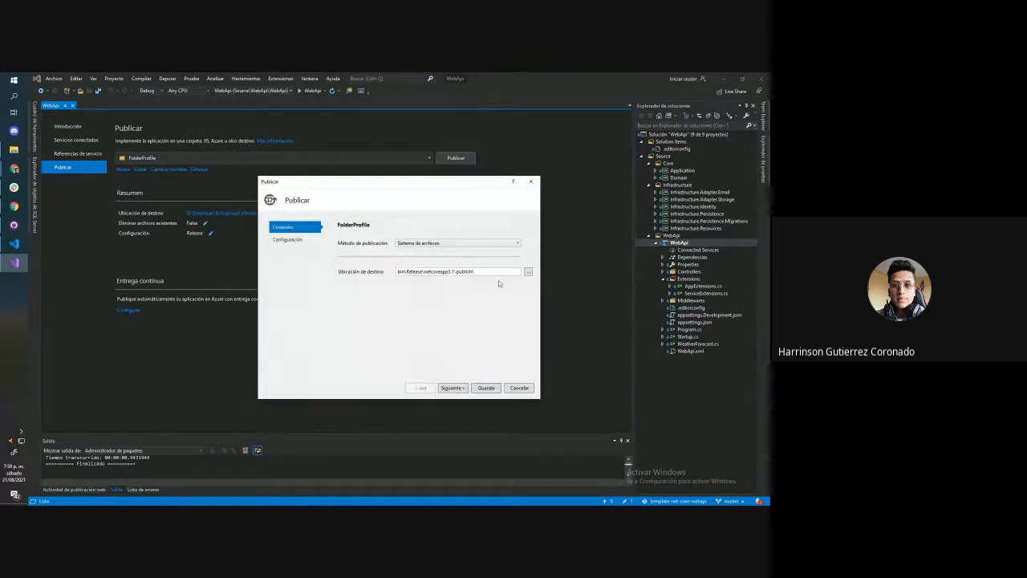
{"action": "left_click", "coordinate": [459, 242]}
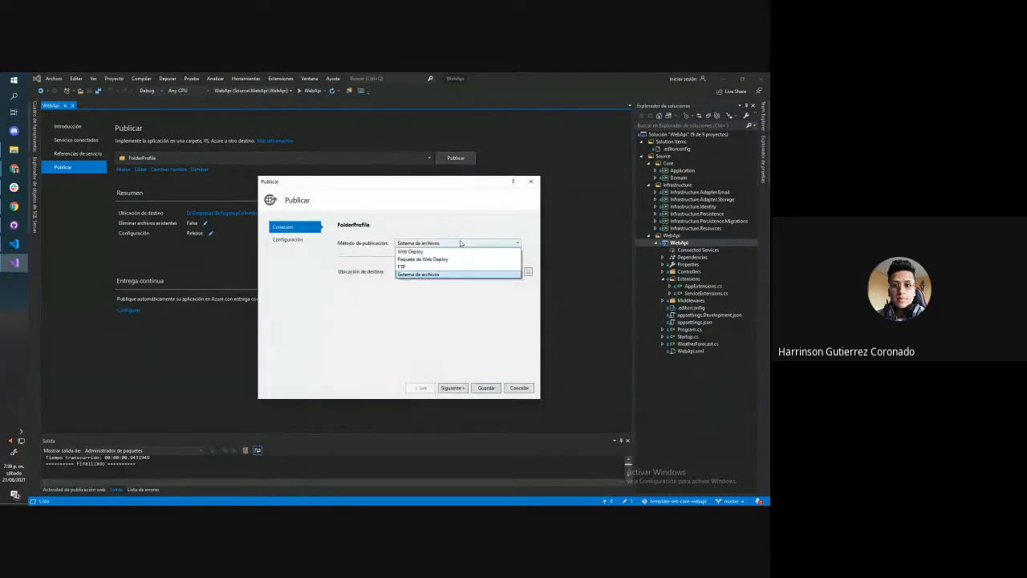
{"action": "left_click", "coordinate": [429, 294]}
{"action": "left_click", "coordinate": [287, 239]}
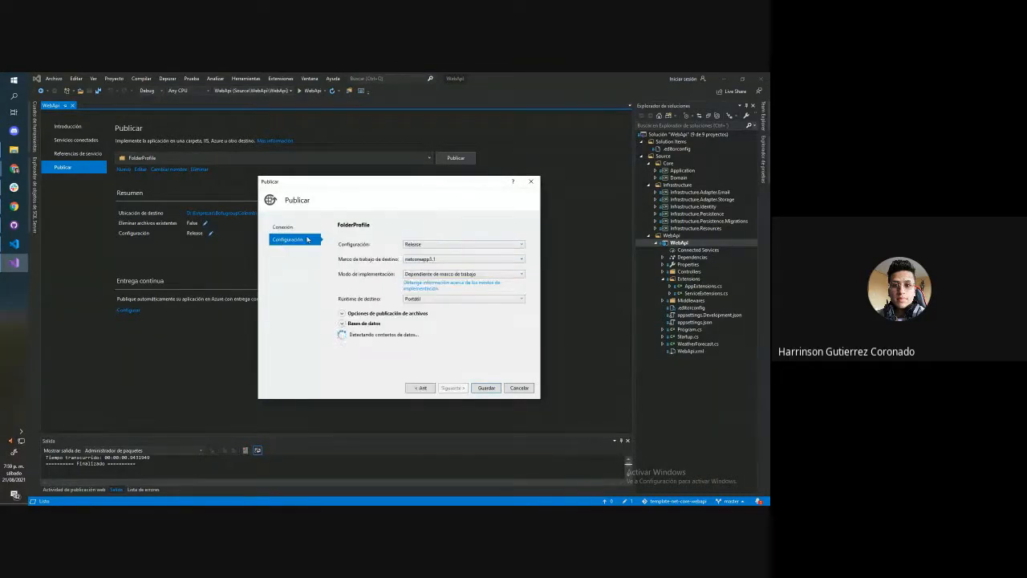
{"action": "left_click", "coordinate": [454, 273]}
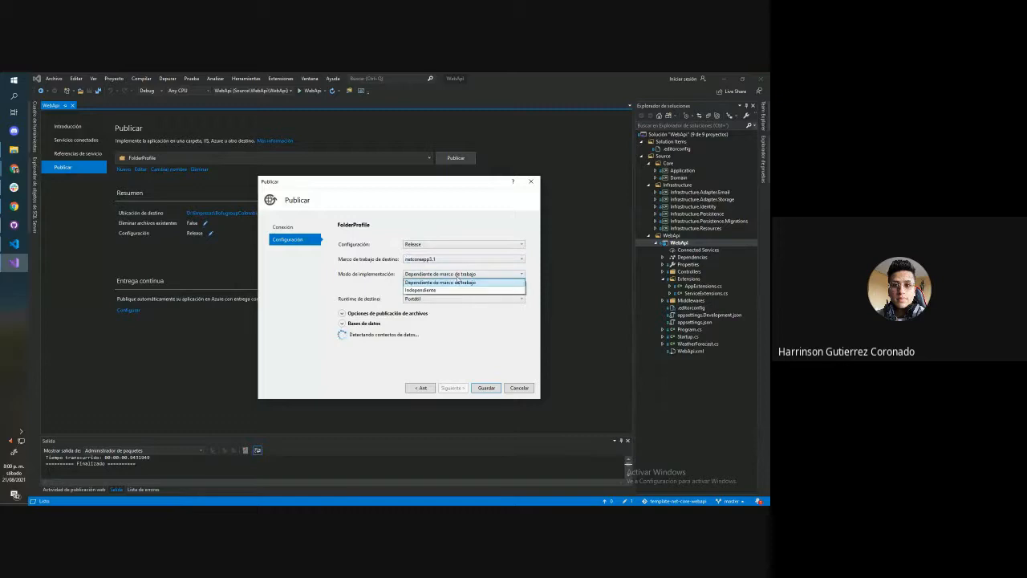
{"action": "left_click", "coordinate": [456, 290]}
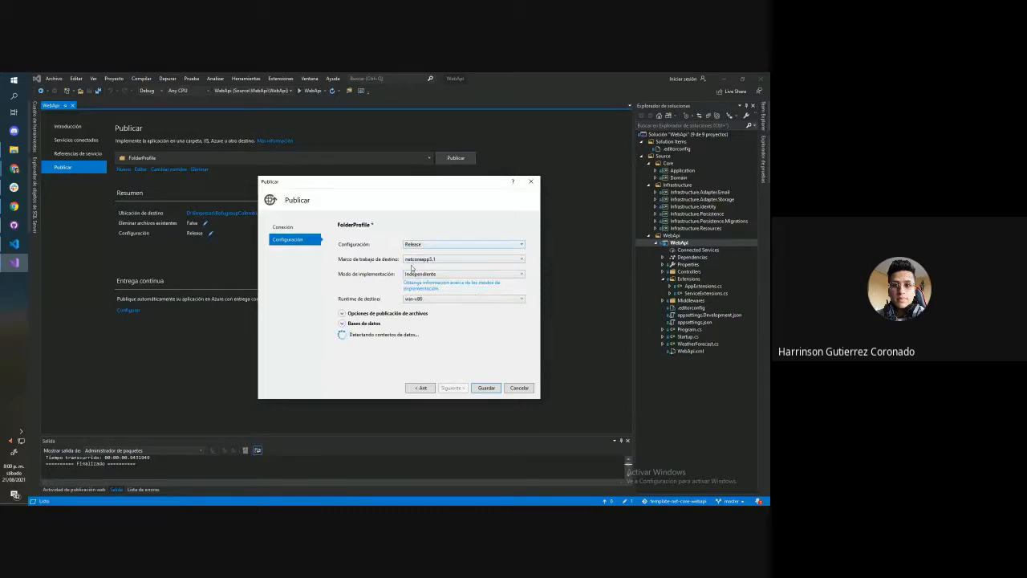
{"action": "left_click", "coordinate": [411, 301]}
{"action": "left_click", "coordinate": [432, 338]}
{"action": "left_click", "coordinate": [353, 315]}
{"action": "left_click", "coordinate": [366, 354]}
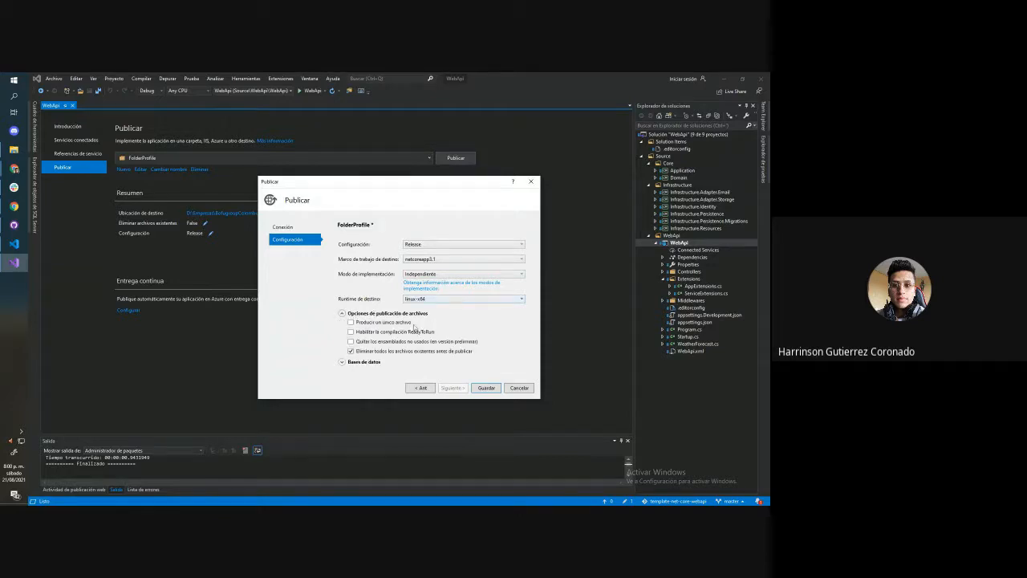
{"action": "left_click", "coordinate": [485, 389]}
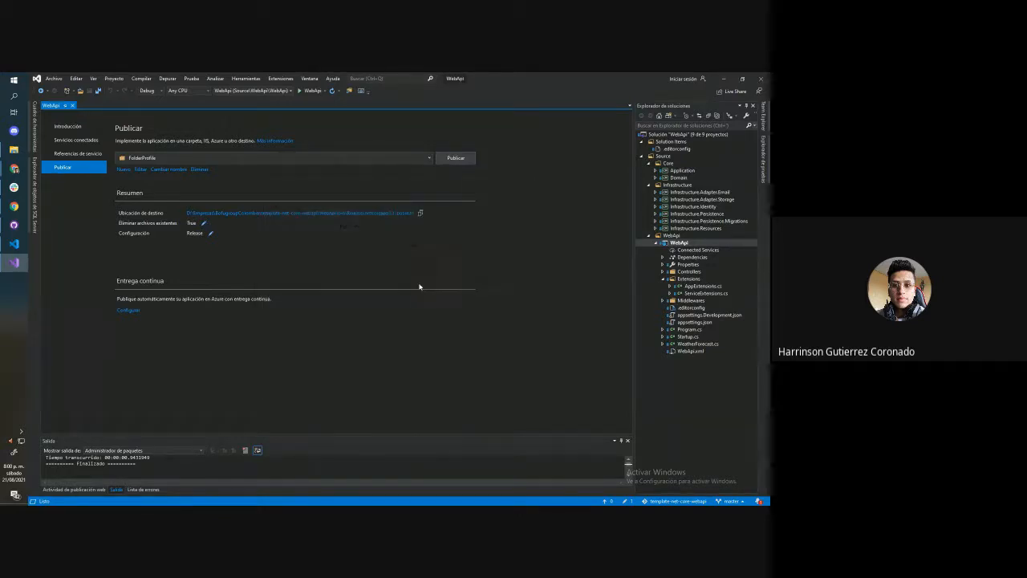
Publish the WebApi project with the FolderProfile and review the build output through to its end
{"action": "left_click", "coordinate": [446, 159]}
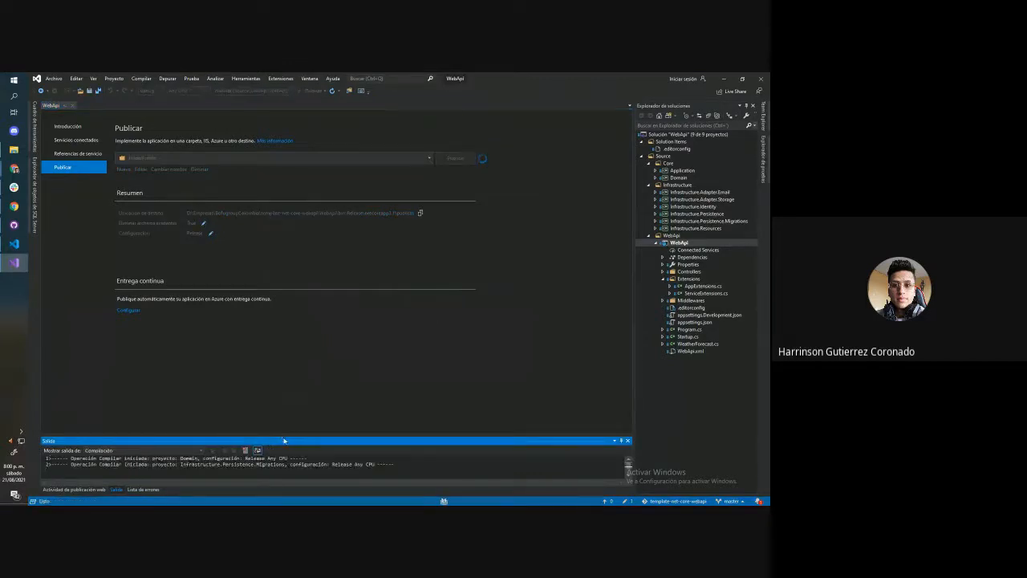
{"action": "left_click_drag", "start_coordinate": [284, 440], "coordinate": [312, 224]}
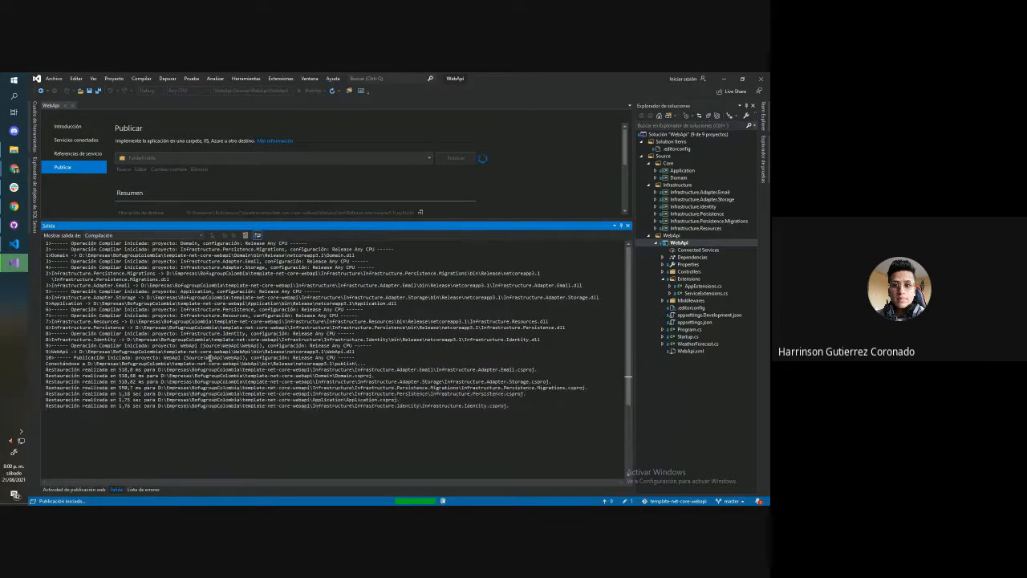
{"action": "mouse_move", "coordinate": [210, 358]}
{"action": "left_mouse_down"}
{"action": "mouse_move", "coordinate": [314, 362]}
{"action": "mouse_move", "coordinate": [216, 364]}
{"action": "left_mouse_up"}
{"action": "left_click", "coordinate": [261, 364]}
{"action": "scroll", "coordinate": [315, 371], "scroll_direction": "down", "scroll_amount": 5}
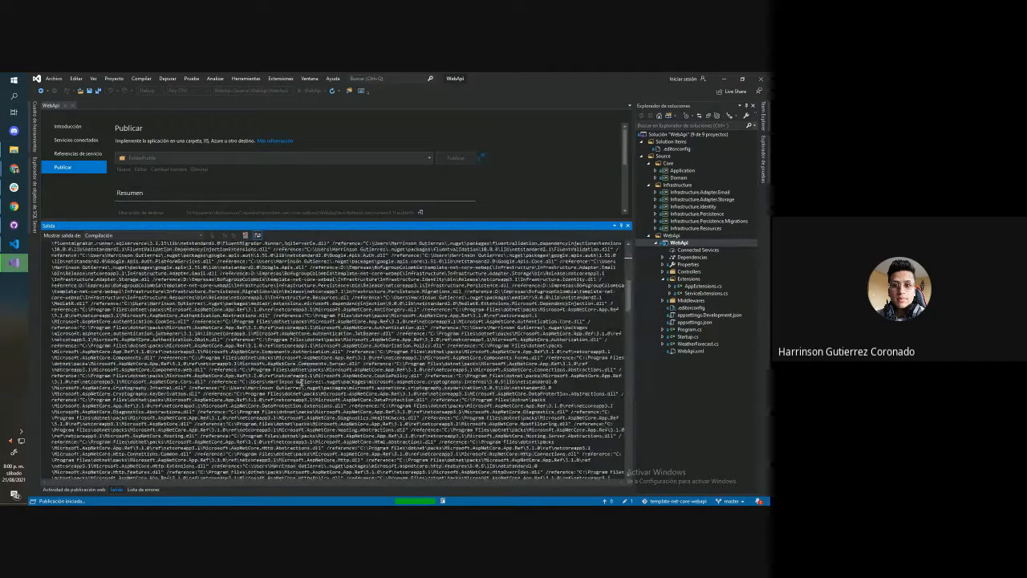
{"action": "left_click_drag", "start_coordinate": [629, 295], "coordinate": [631, 459]}
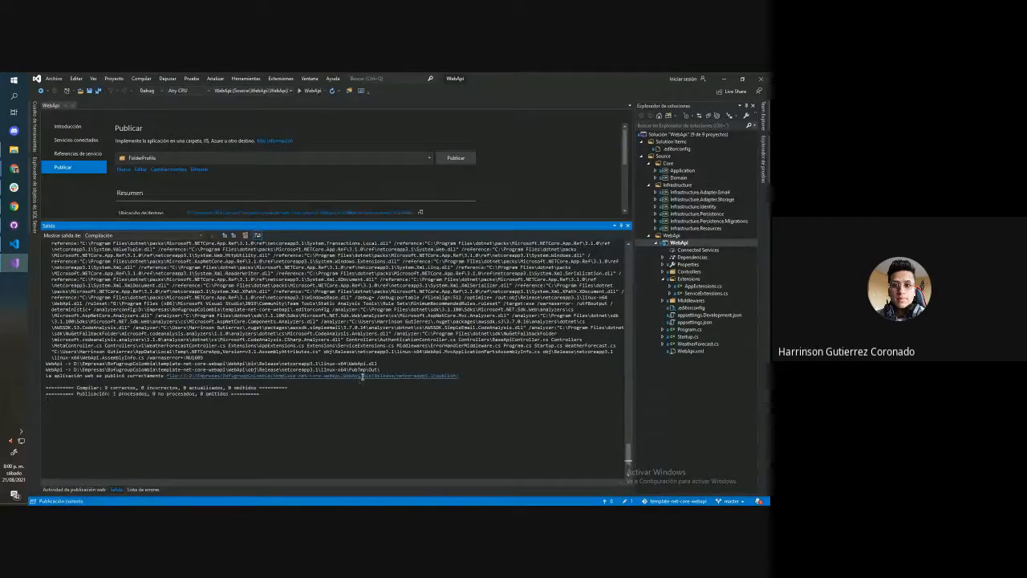
Open the published output folder and compress all of its contents into a ZIP archive named publish.zip
{"action": "left_click", "coordinate": [372, 376]}
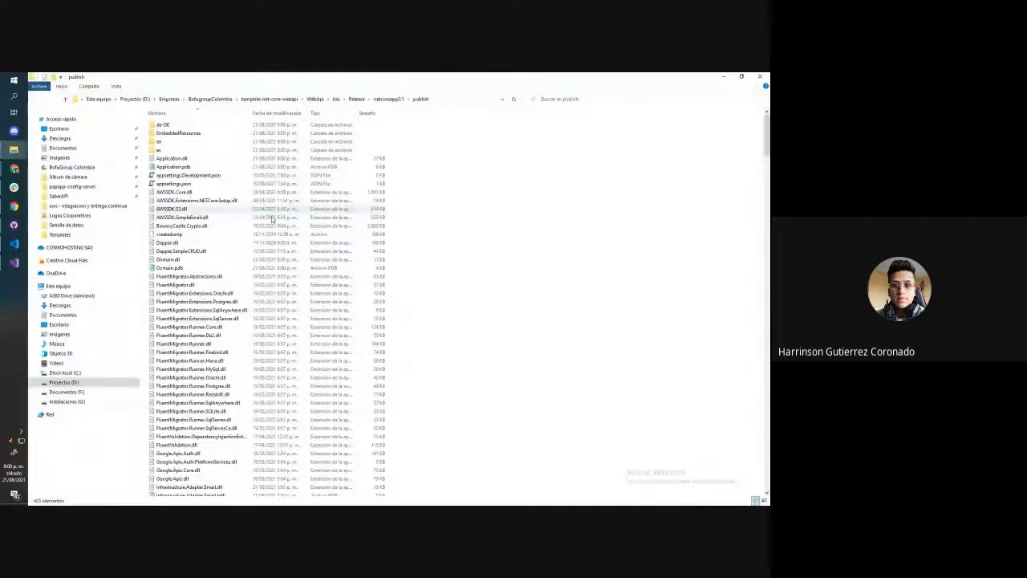
{"action": "left_click", "coordinate": [163, 129]}
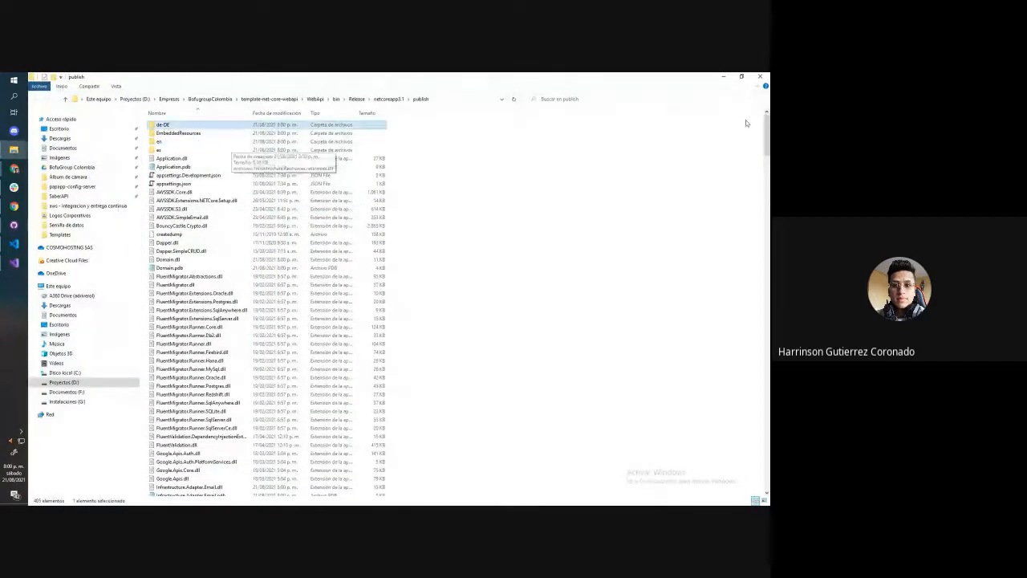
{"action": "left_click_drag", "start_coordinate": [767, 132], "coordinate": [767, 478]}
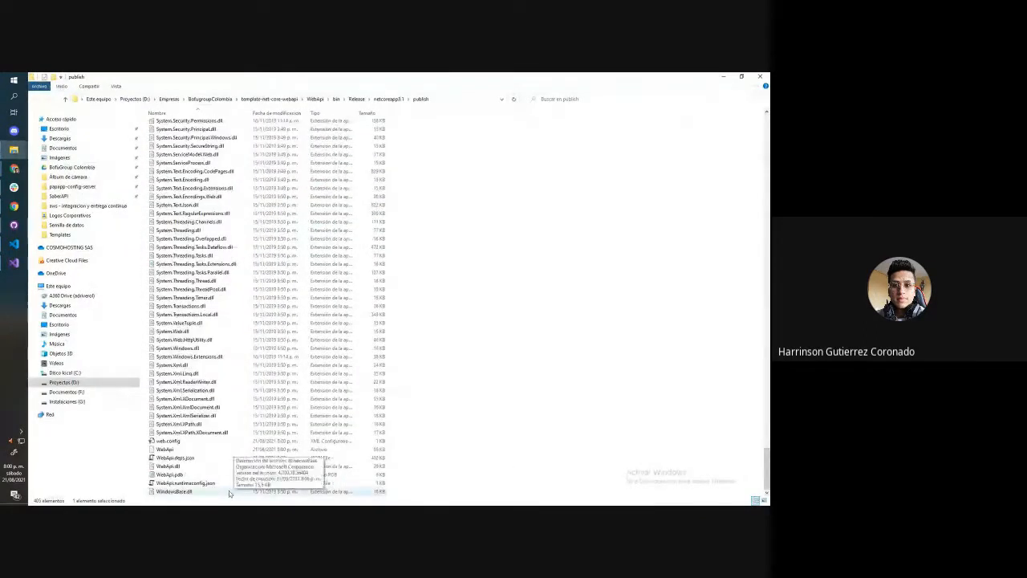
{"action": "key", "text": "ctrl+a"}
{"action": "right_click", "coordinate": [215, 204]}
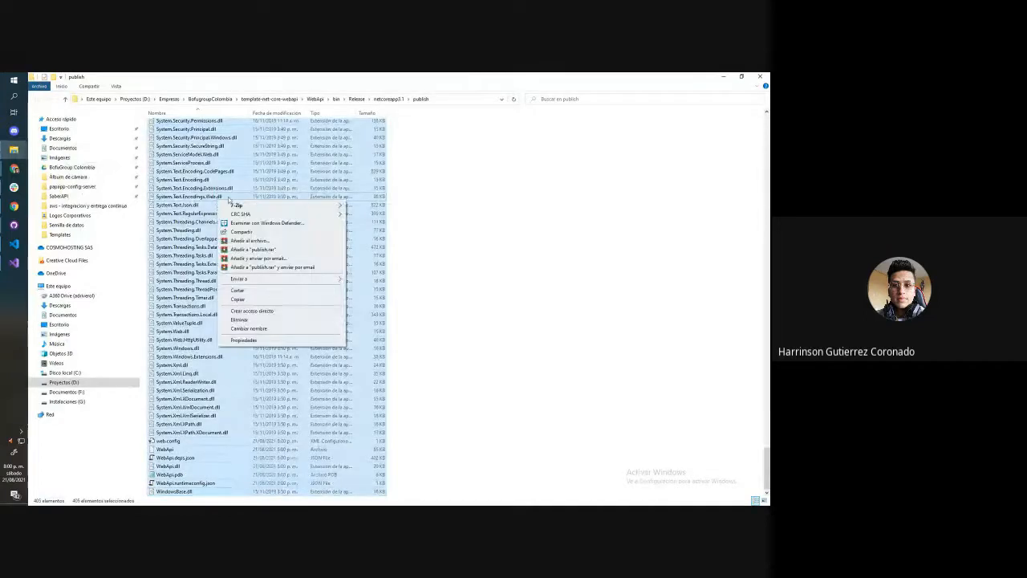
{"action": "left_click", "coordinate": [268, 249]}
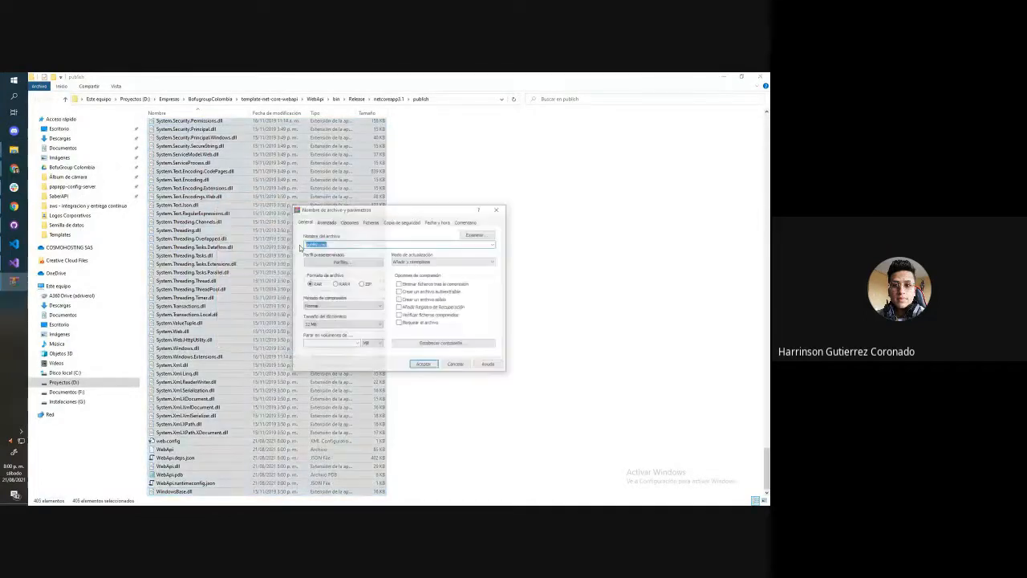
{"action": "left_click", "coordinate": [364, 284]}
{"action": "left_click", "coordinate": [424, 365]}
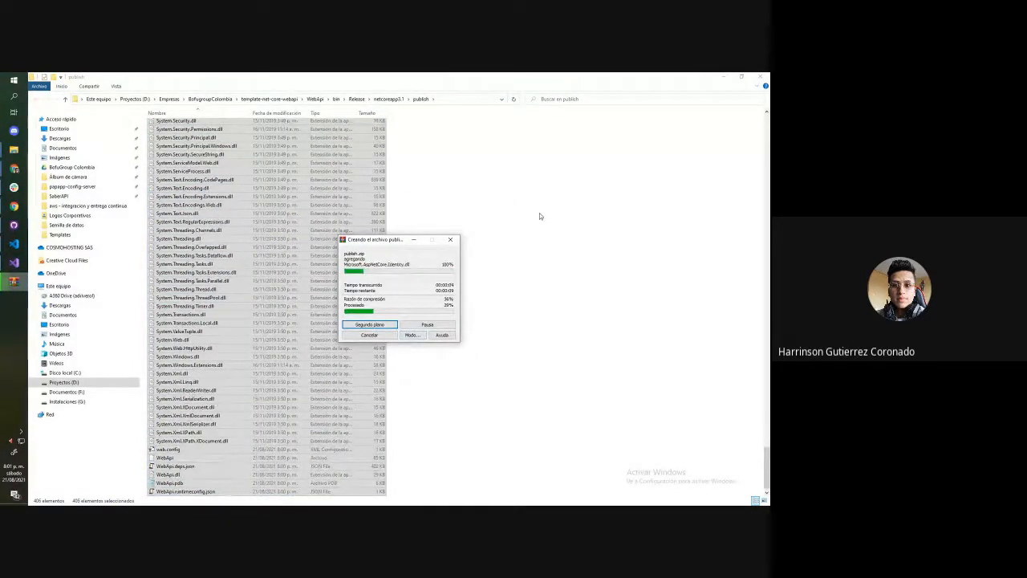
{"action": "left_click", "coordinate": [457, 98]}
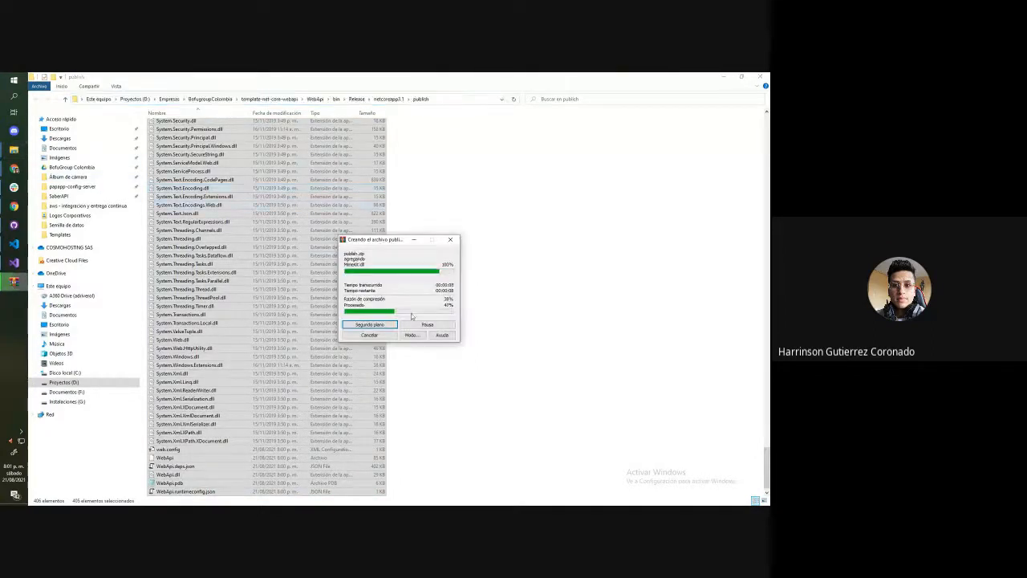
Switch to the Elastic Beanstalk environment form in Chrome and set the application code to uploaded code from a local file
{"action": "left_click", "coordinate": [15, 169]}
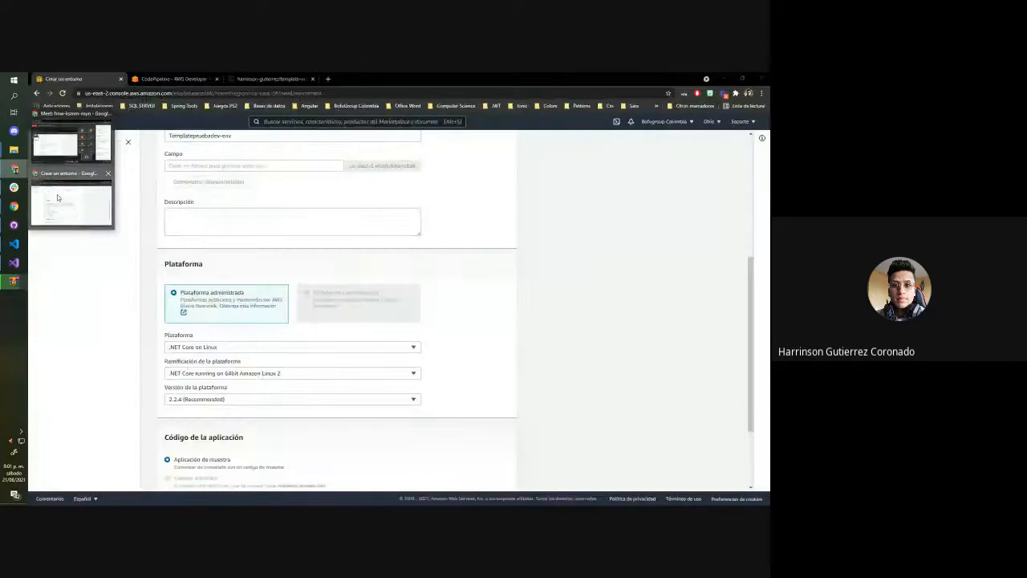
{"action": "left_click", "coordinate": [57, 194]}
{"action": "scroll", "coordinate": [259, 279], "scroll_direction": "down", "scroll_amount": 1}
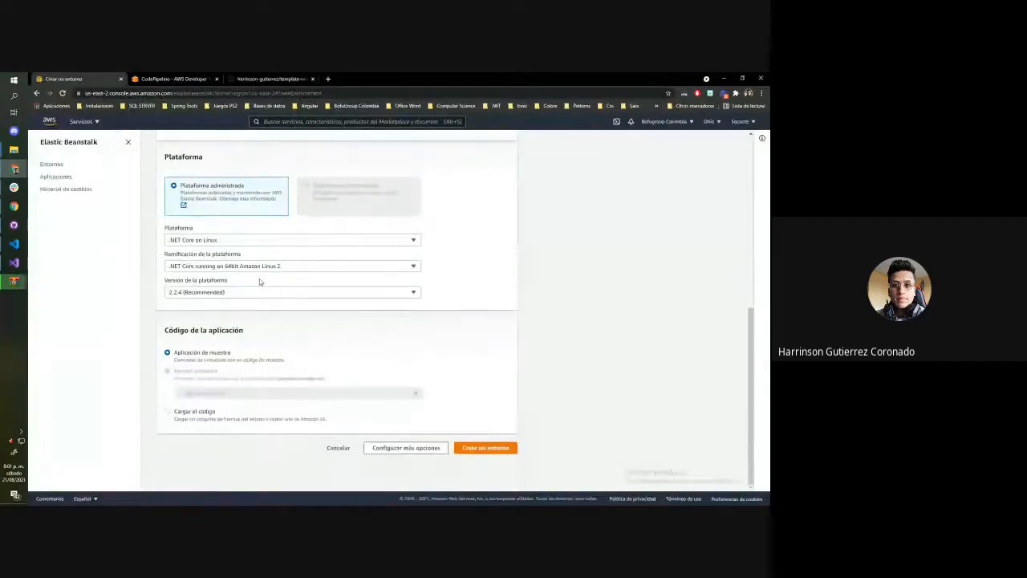
{"action": "left_click", "coordinate": [206, 413]}
{"action": "scroll", "coordinate": [276, 268], "scroll_direction": "down", "scroll_amount": 2}
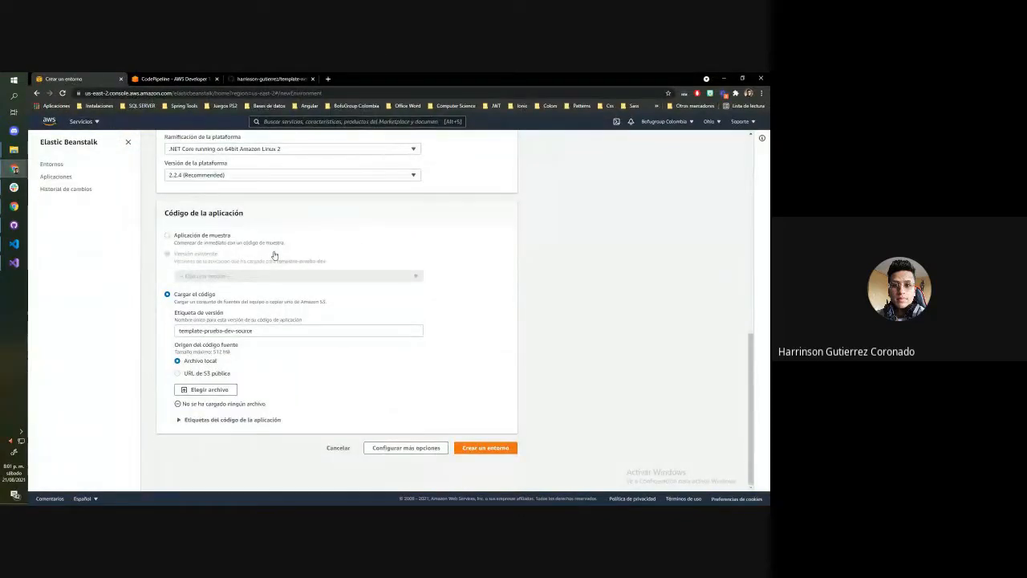
{"action": "left_click", "coordinate": [210, 389]}
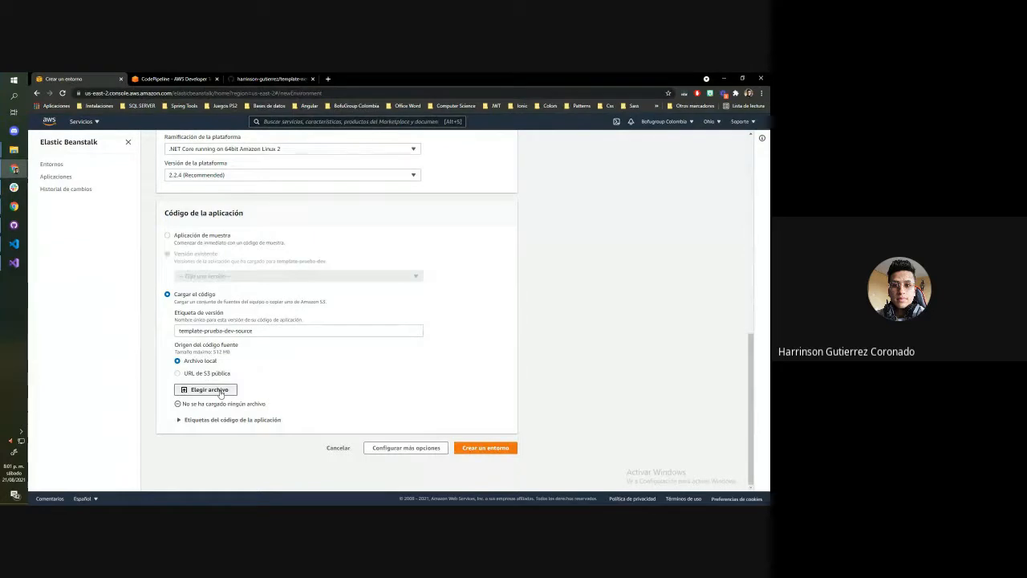
{"action": "left_click", "coordinate": [396, 267]}
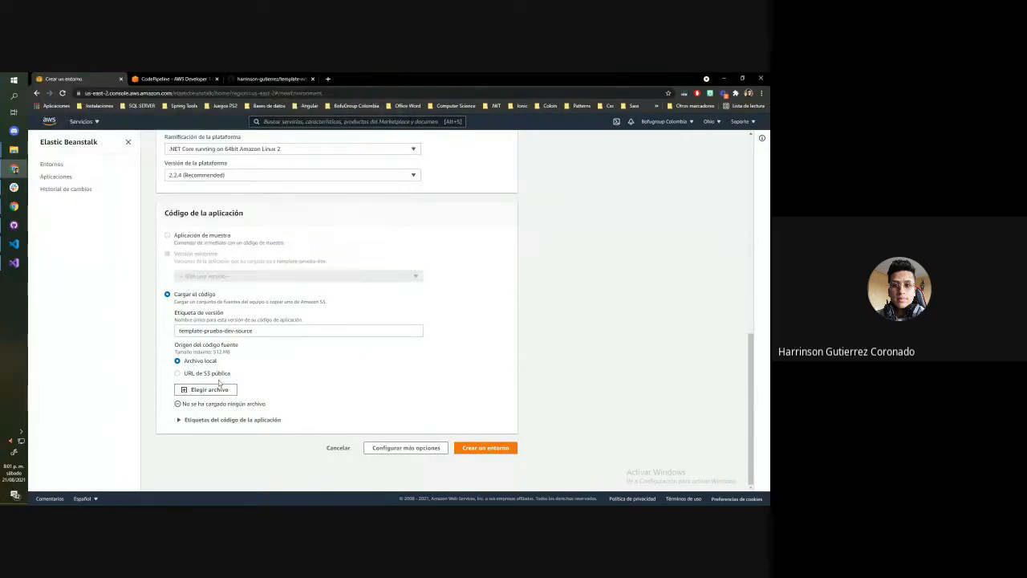
{"action": "left_click", "coordinate": [215, 374]}
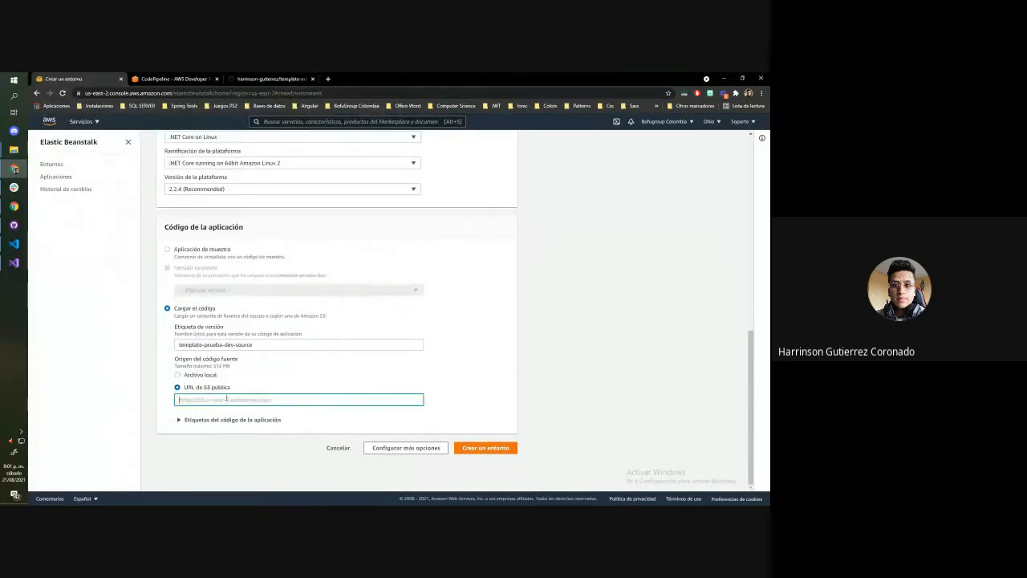
{"action": "left_click", "coordinate": [199, 375]}
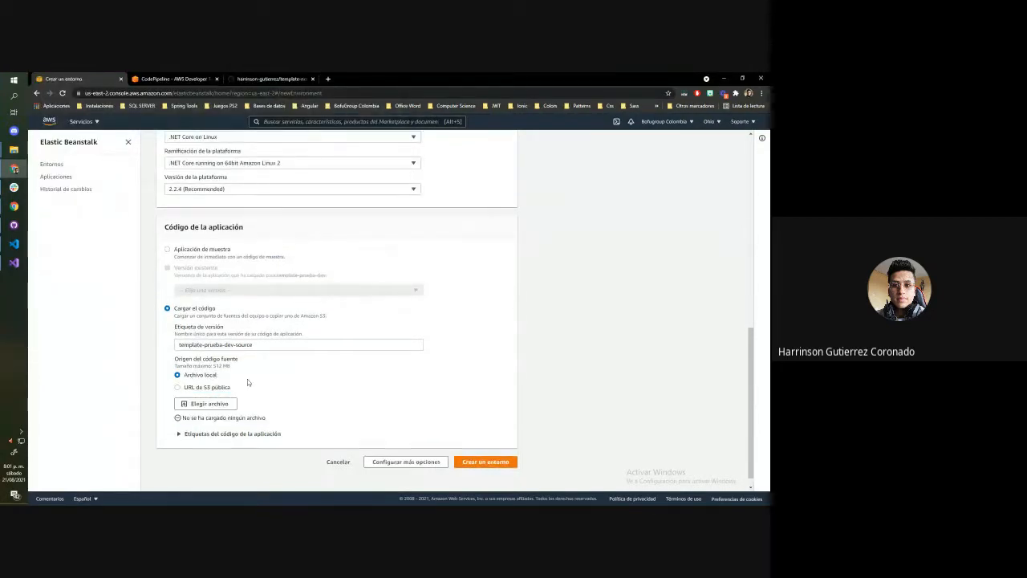
Upload publish.zip from the netcoreapp3.1\publish folder as the environment's source code
{"action": "left_click", "coordinate": [206, 404]}
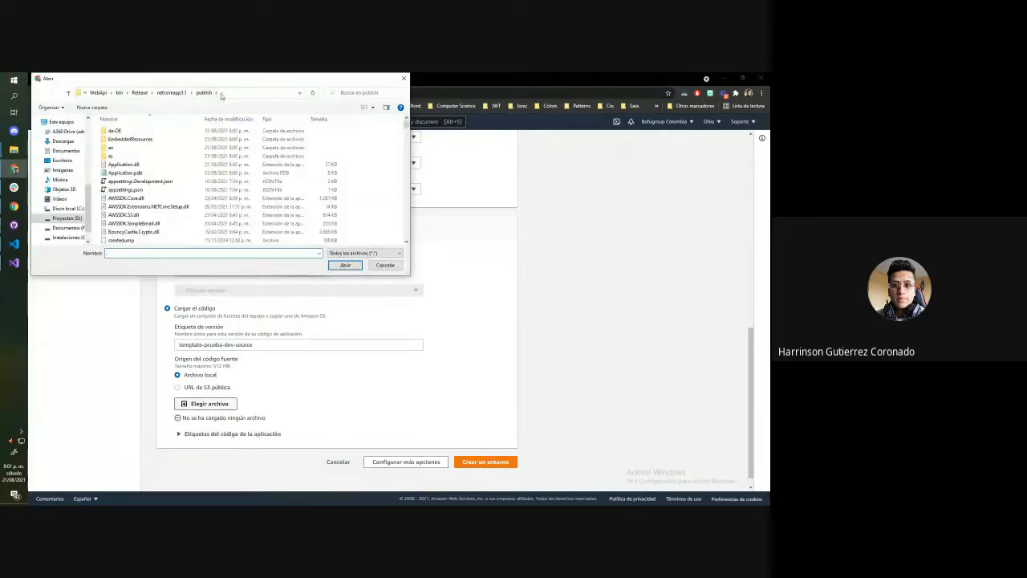
{"action": "left_click", "coordinate": [221, 94]}
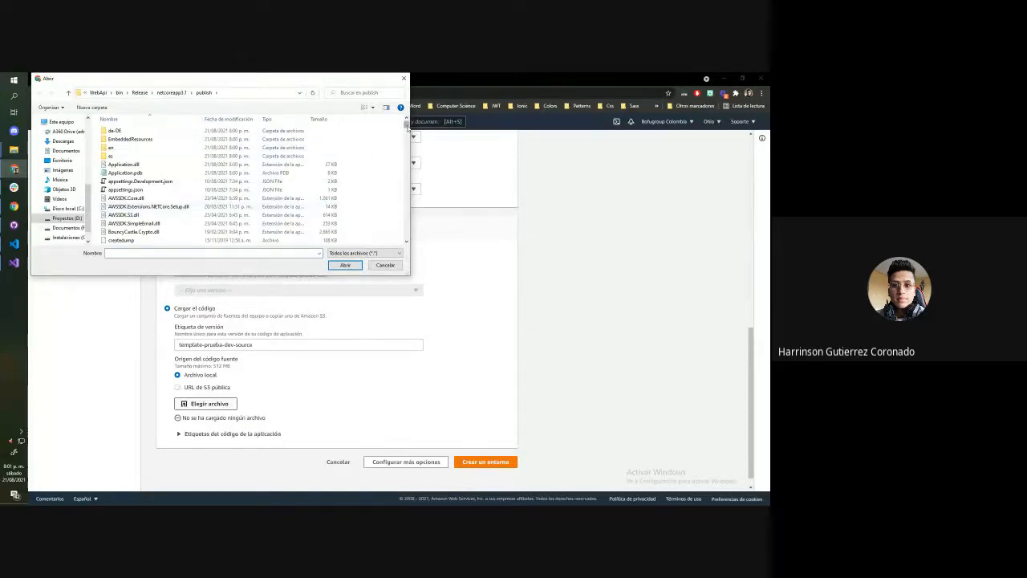
{"action": "left_click_drag", "start_coordinate": [407, 126], "coordinate": [415, 238]}
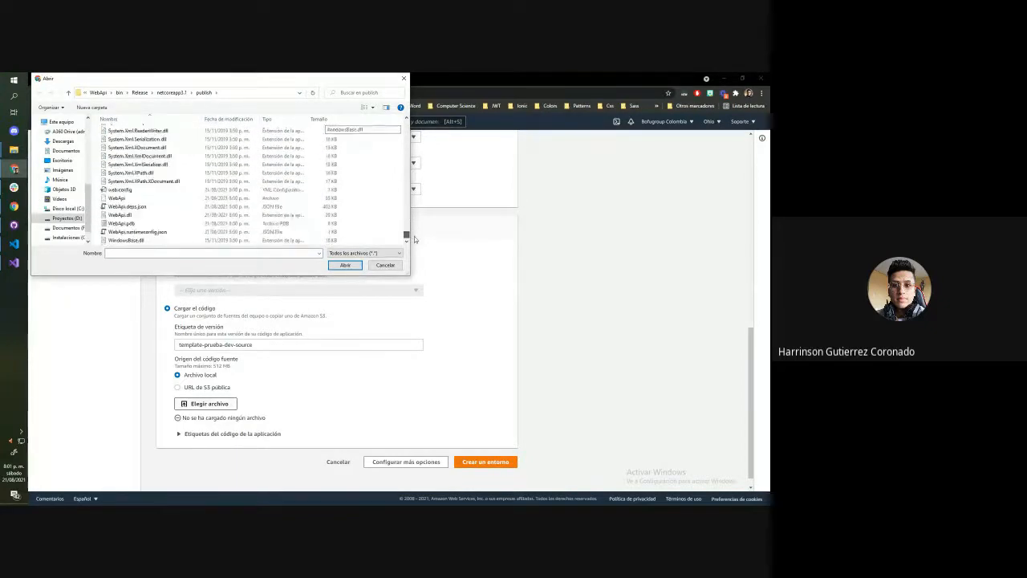
{"action": "scroll", "coordinate": [143, 195], "scroll_direction": "up", "scroll_amount": 15}
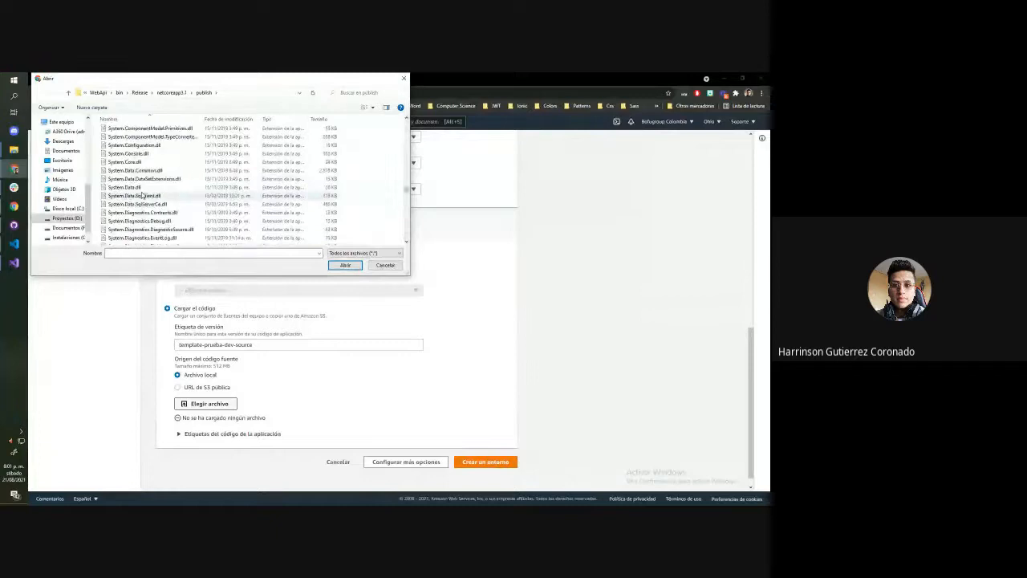
{"action": "scroll", "coordinate": [143, 195], "scroll_direction": "up", "scroll_amount": 12}
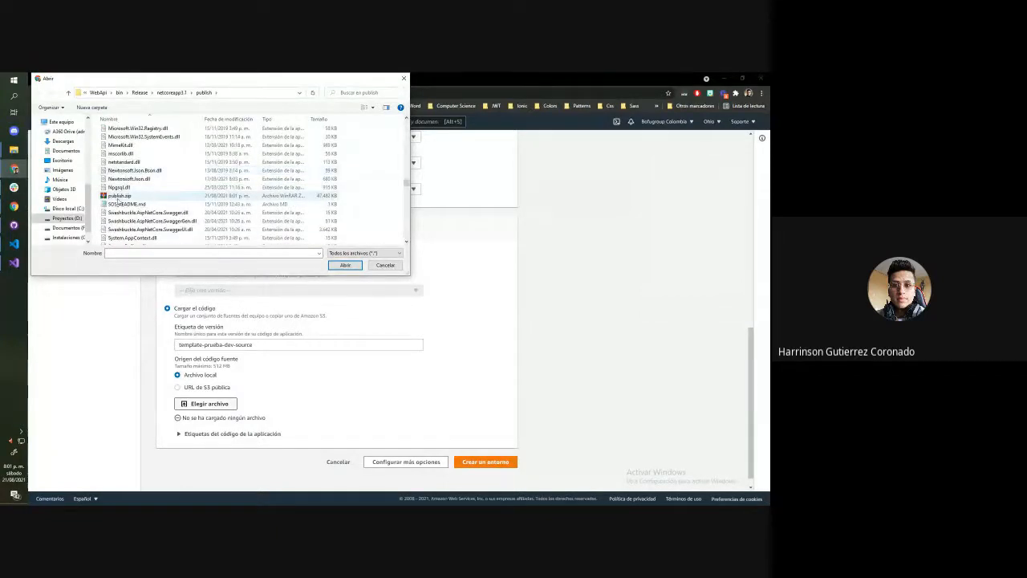
{"action": "left_click", "coordinate": [119, 196]}
{"action": "left_click", "coordinate": [346, 265]}
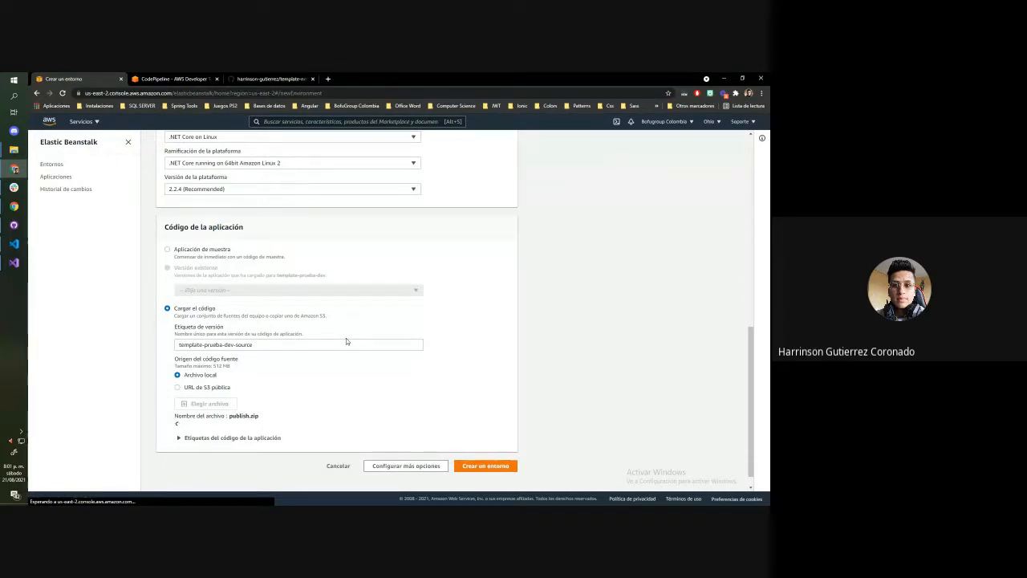
Open the "AWS - Integración continua - Netcore" article on blog.bofugroupcolombia.com in a new tab and review its deployment stage section
{"action": "left_click", "coordinate": [328, 78]}
{"action": "type", "text": "blog.bofugroupcolombia.com"}
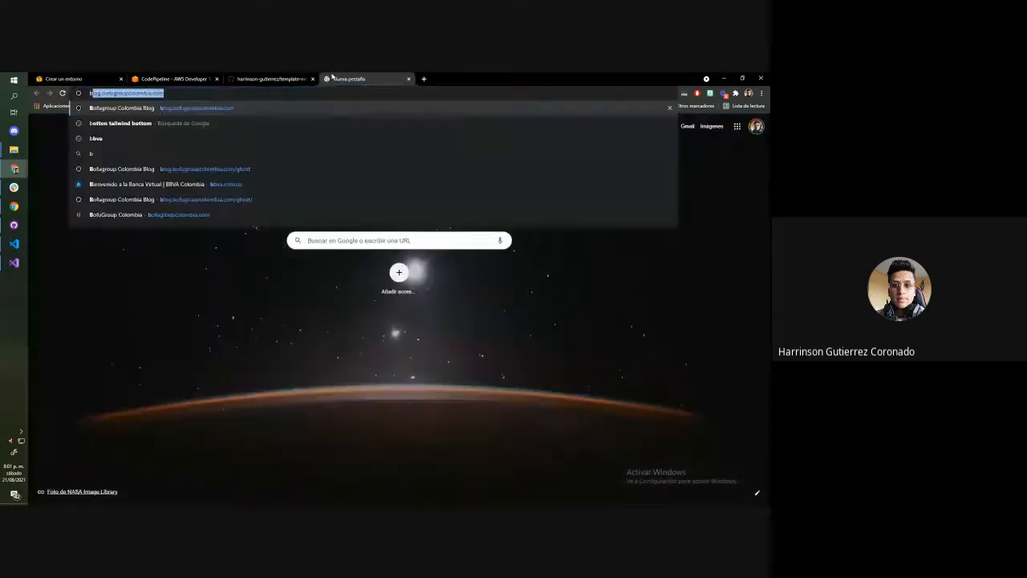
{"action": "key", "text": "Return"}
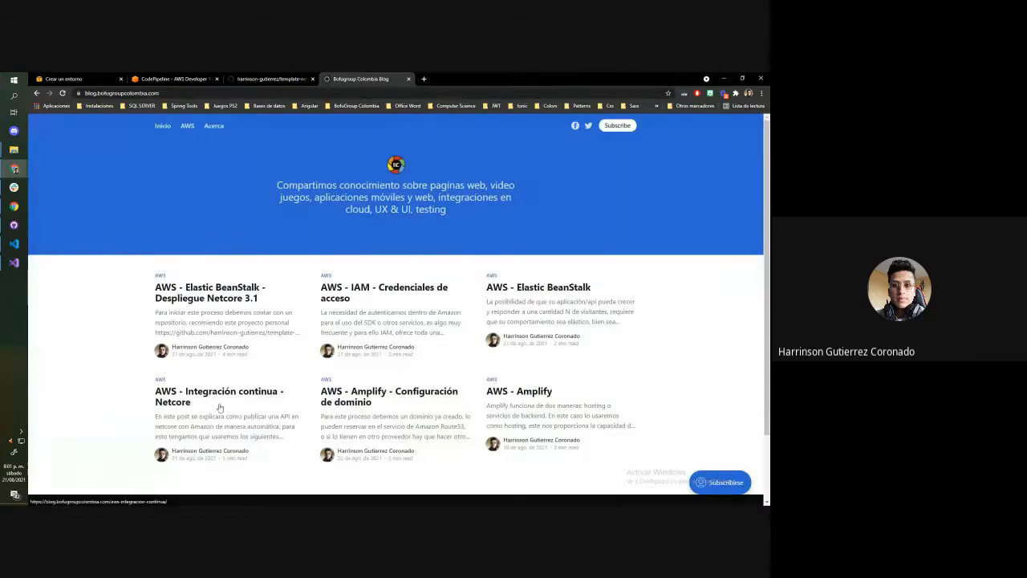
{"action": "left_click", "coordinate": [224, 407]}
{"action": "scroll", "coordinate": [378, 266], "scroll_direction": "down", "scroll_amount": 20}
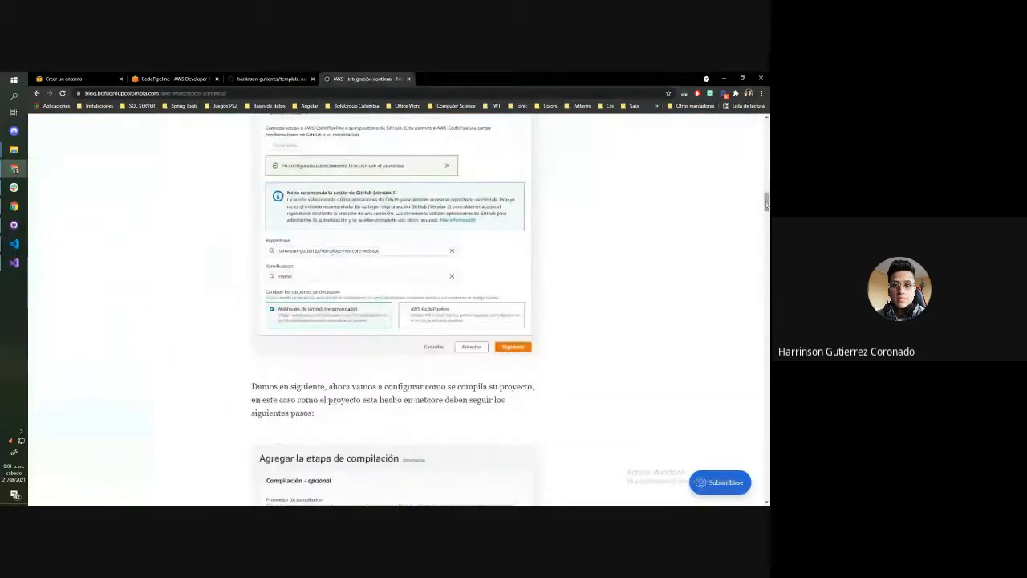
{"action": "scroll", "coordinate": [393, 309], "scroll_direction": "down", "scroll_amount": 15}
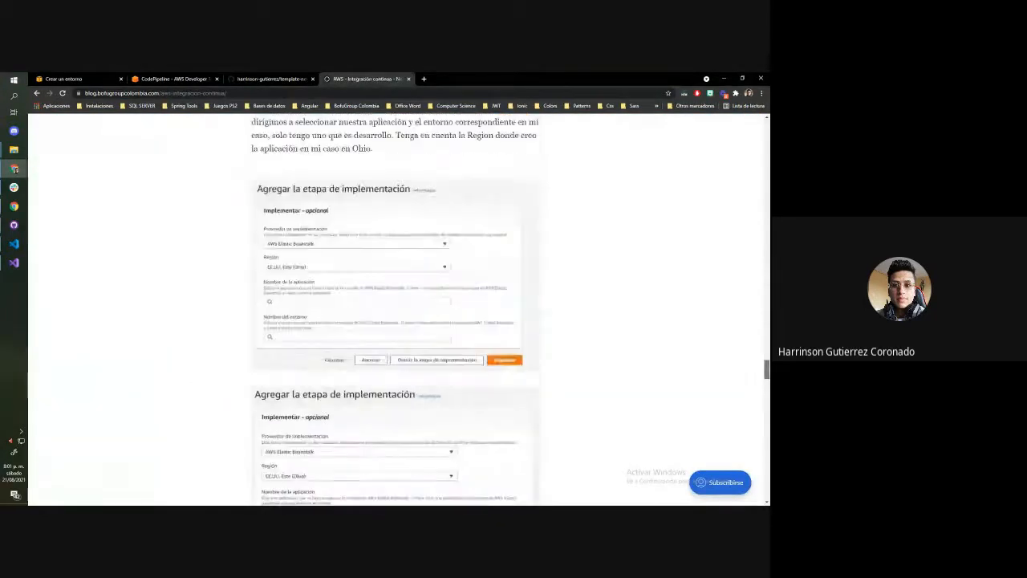
{"action": "scroll", "coordinate": [308, 206], "scroll_direction": "down", "scroll_amount": 3}
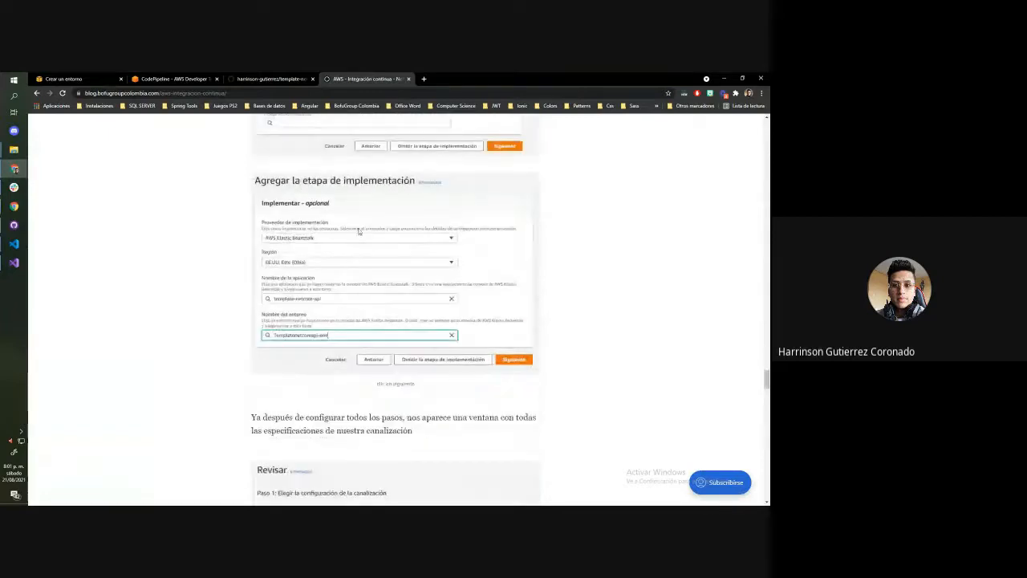
{"action": "scroll", "coordinate": [344, 332], "scroll_direction": "down", "scroll_amount": 2}
{"action": "scroll", "coordinate": [333, 313], "scroll_direction": "up", "scroll_amount": 6}
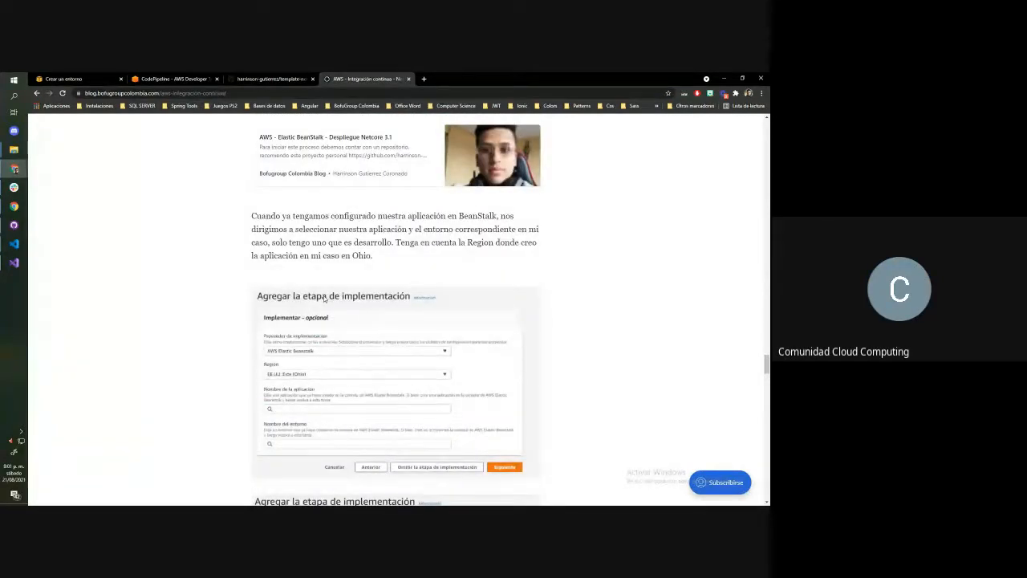
Review the CodePipeline deployment stage and check the publish.zip upload and platform settings in the Elastic Beanstalk environment form
{"action": "left_click", "coordinate": [173, 79]}
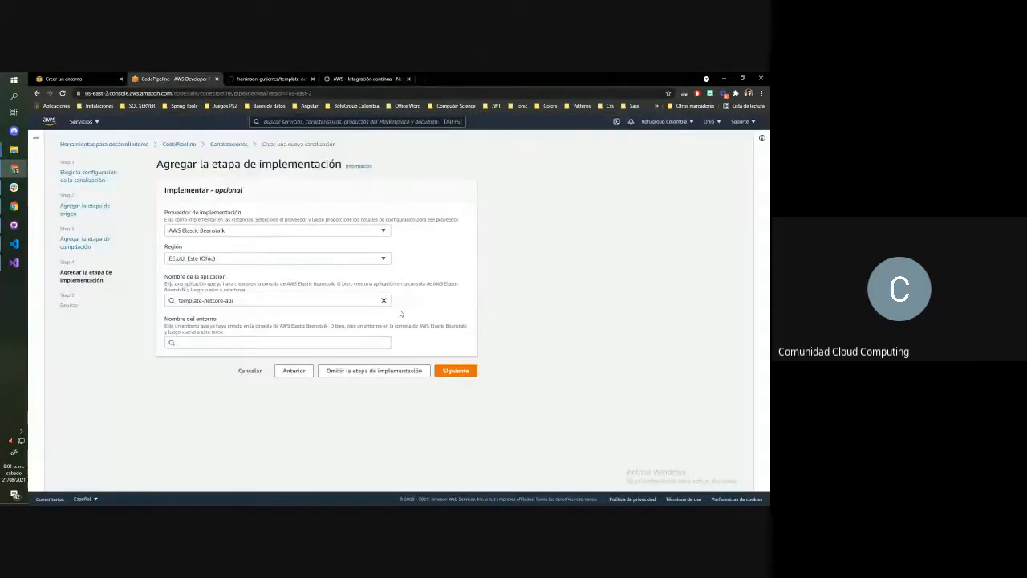
{"action": "left_click", "coordinate": [76, 78]}
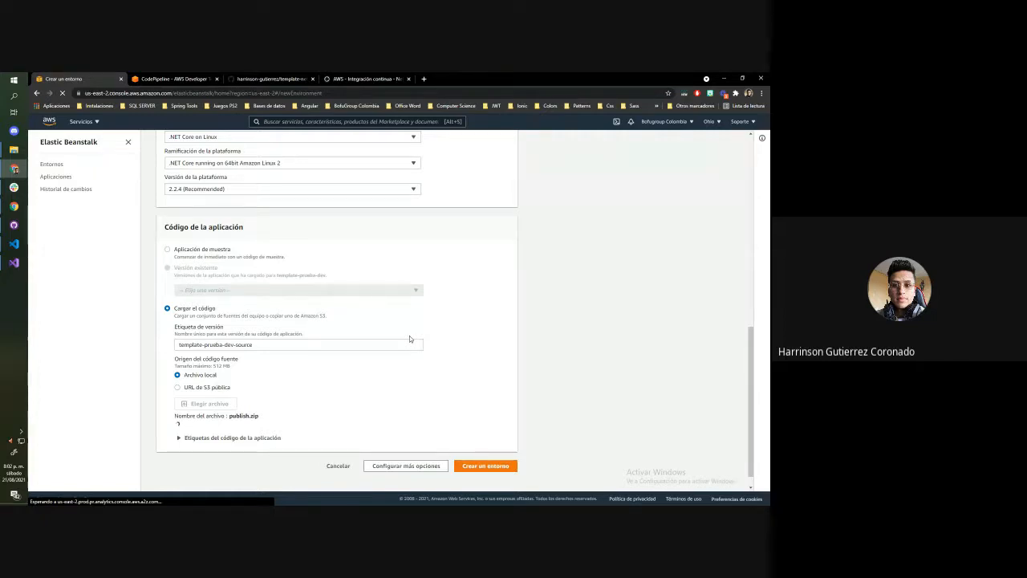
{"action": "left_click", "coordinate": [186, 79]}
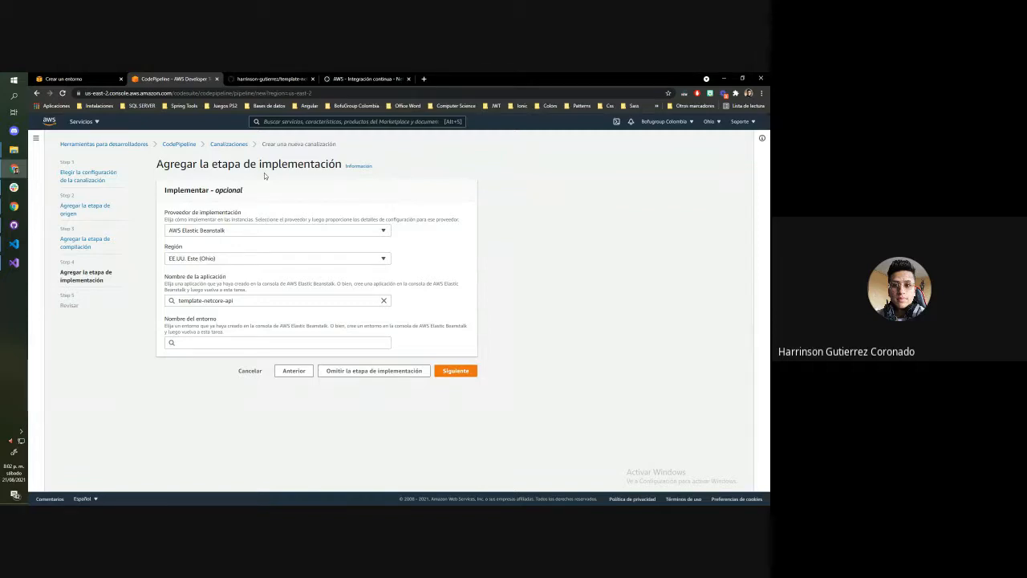
{"action": "left_click", "coordinate": [67, 77]}
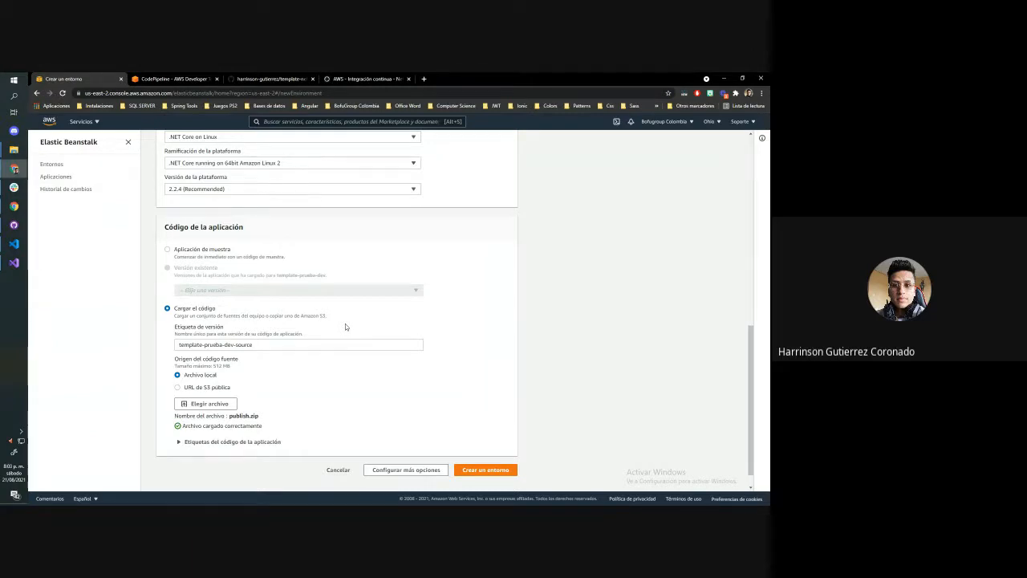
{"action": "scroll", "coordinate": [345, 323], "scroll_direction": "up", "scroll_amount": 3}
{"action": "scroll", "coordinate": [347, 326], "scroll_direction": "down", "scroll_amount": 3}
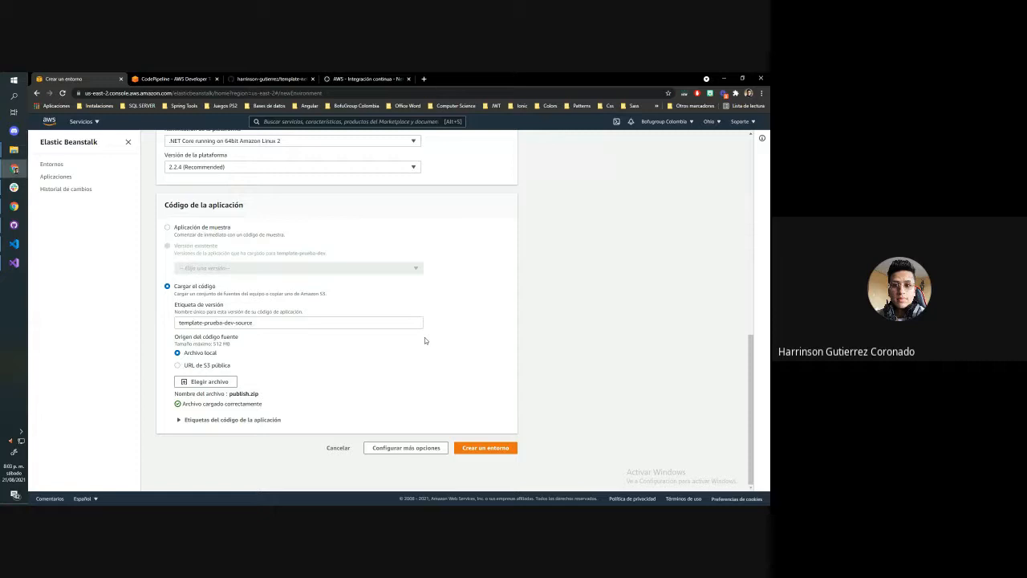
Create the environment with the uploaded code and check the template-prueba-dev application's versions and the actions available for template-prueba-dev-source
{"action": "left_click", "coordinate": [498, 448]}
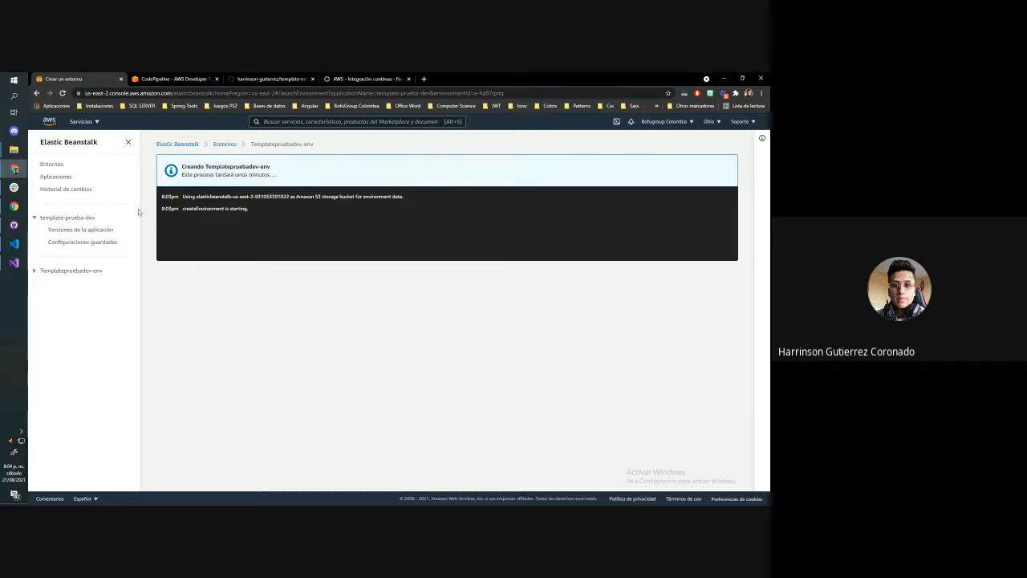
{"action": "left_click", "coordinate": [81, 229]}
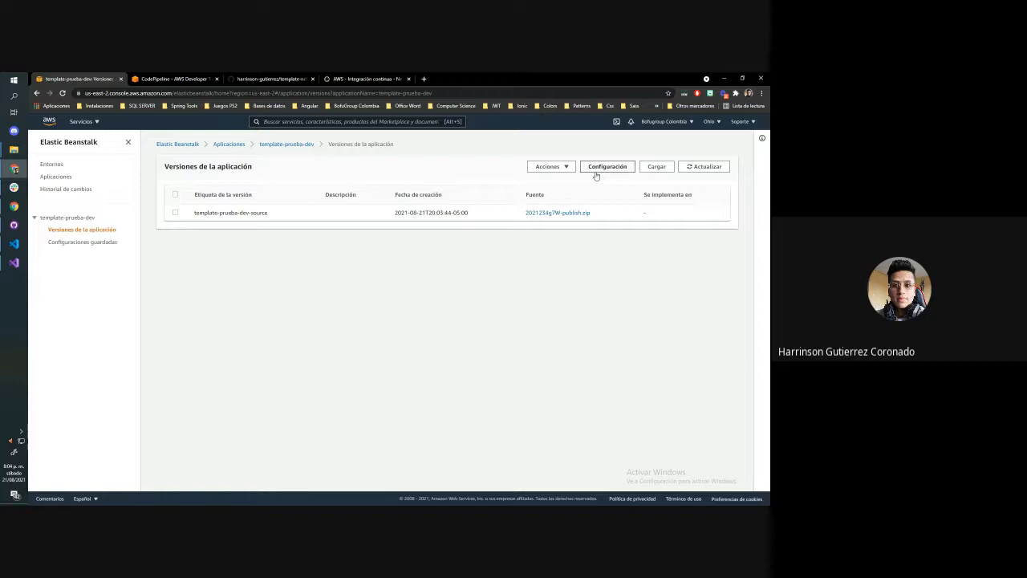
{"action": "left_click", "coordinate": [175, 214]}
{"action": "left_click", "coordinate": [551, 167]}
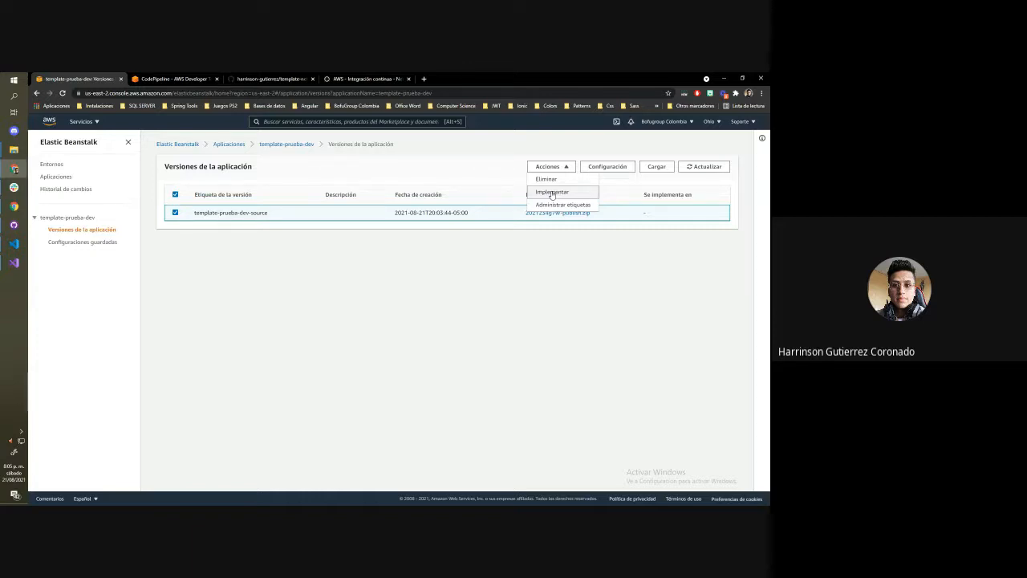
{"action": "left_click", "coordinate": [495, 171]}
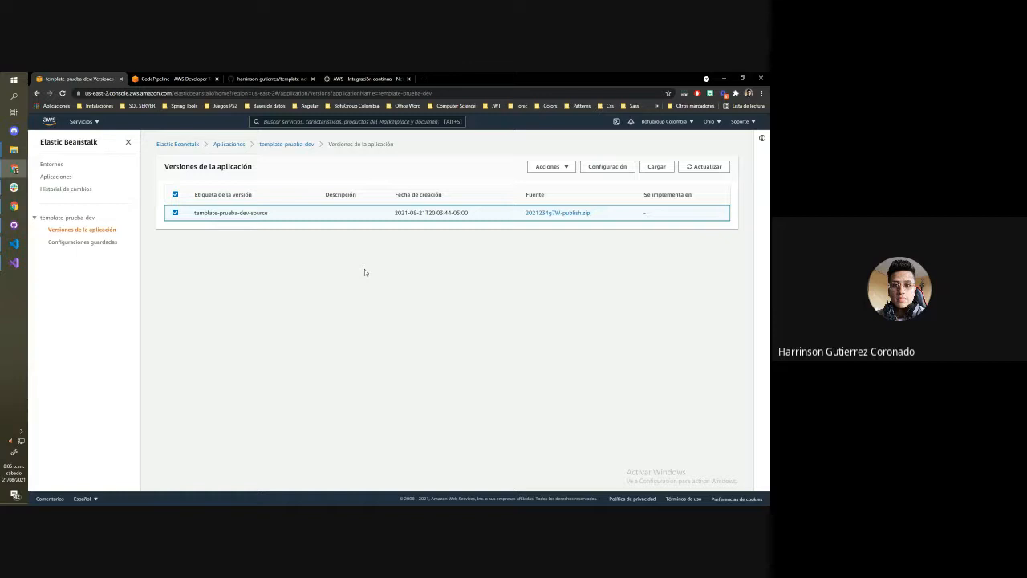
Open the Templatepruebadev-env environment's creation log and examine its Auto Scaling group entry
{"action": "left_click", "coordinate": [52, 165]}
{"action": "left_click", "coordinate": [225, 243]}
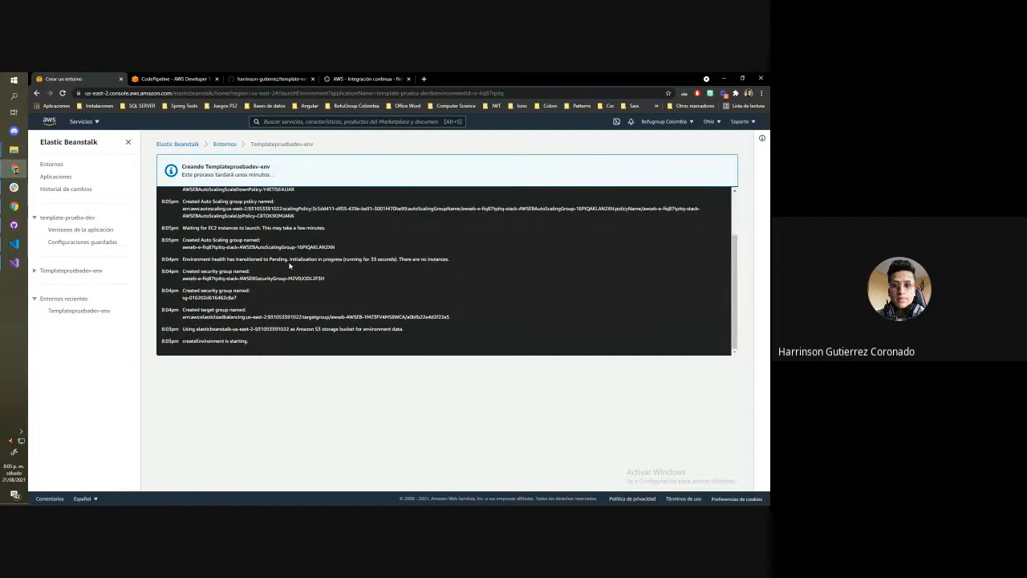
{"action": "left_click_drag", "start_coordinate": [338, 256], "coordinate": [184, 240]}
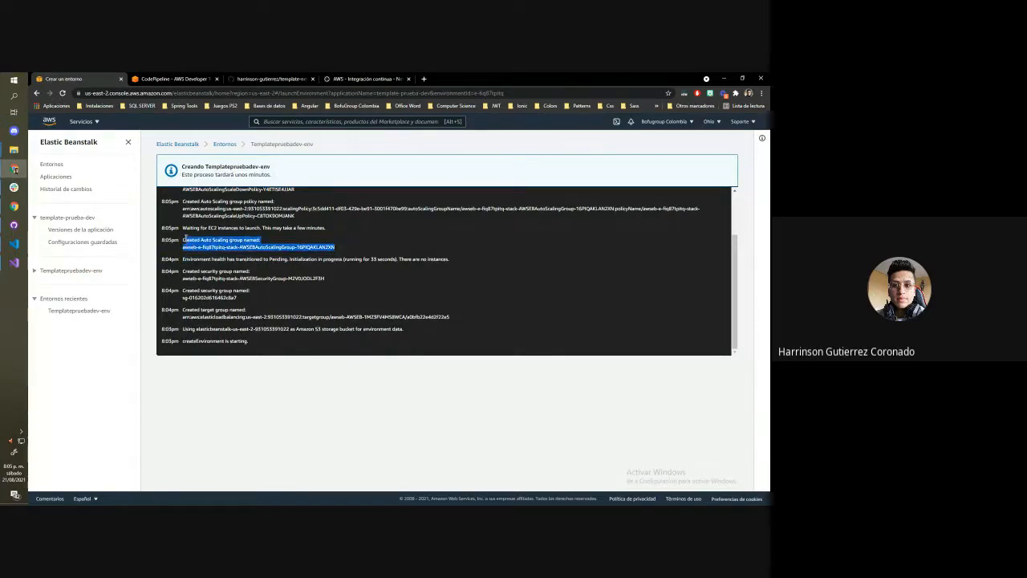
Open the "AWS - Elastic BeanStalk" article from the blog's home page and examine its application architecture diagram
{"action": "left_click", "coordinate": [374, 79]}
{"action": "scroll", "coordinate": [390, 227], "scroll_direction": "up", "scroll_amount": 7}
{"action": "left_click_drag", "start_coordinate": [767, 350], "coordinate": [767, 125]}
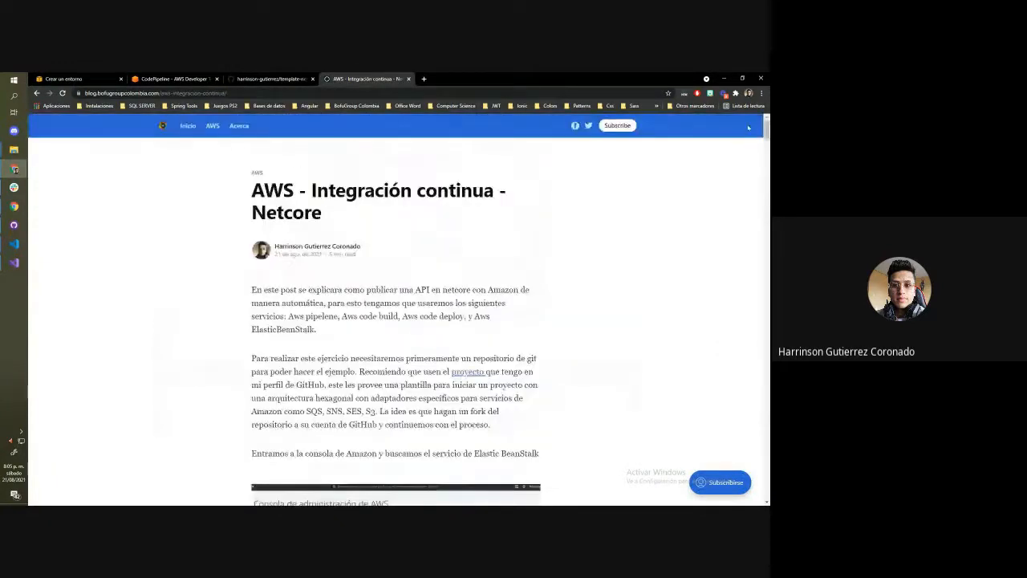
{"action": "left_click", "coordinate": [185, 128]}
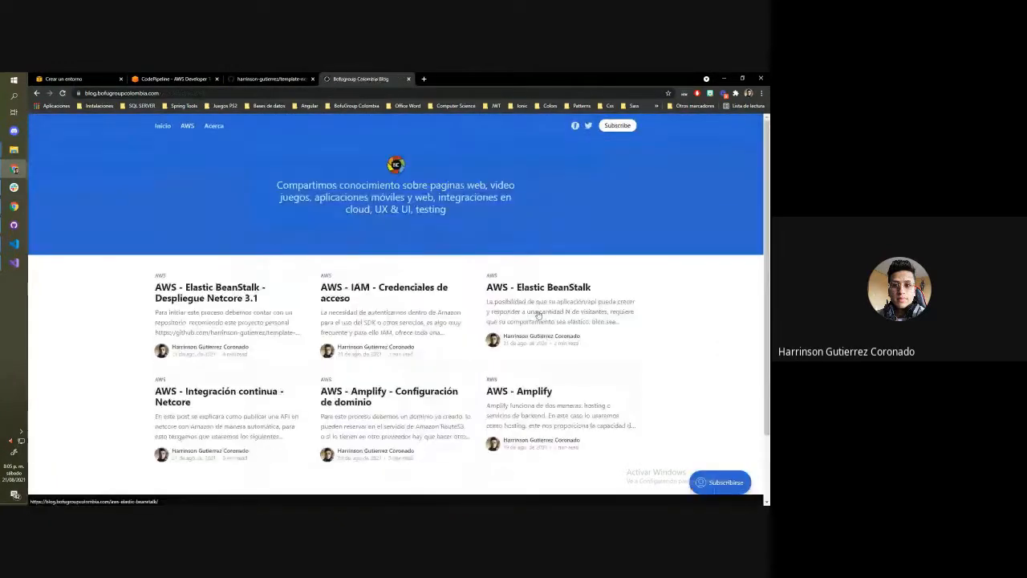
{"action": "left_click", "coordinate": [536, 313]}
{"action": "scroll", "coordinate": [412, 286], "scroll_direction": "down", "scroll_amount": 3}
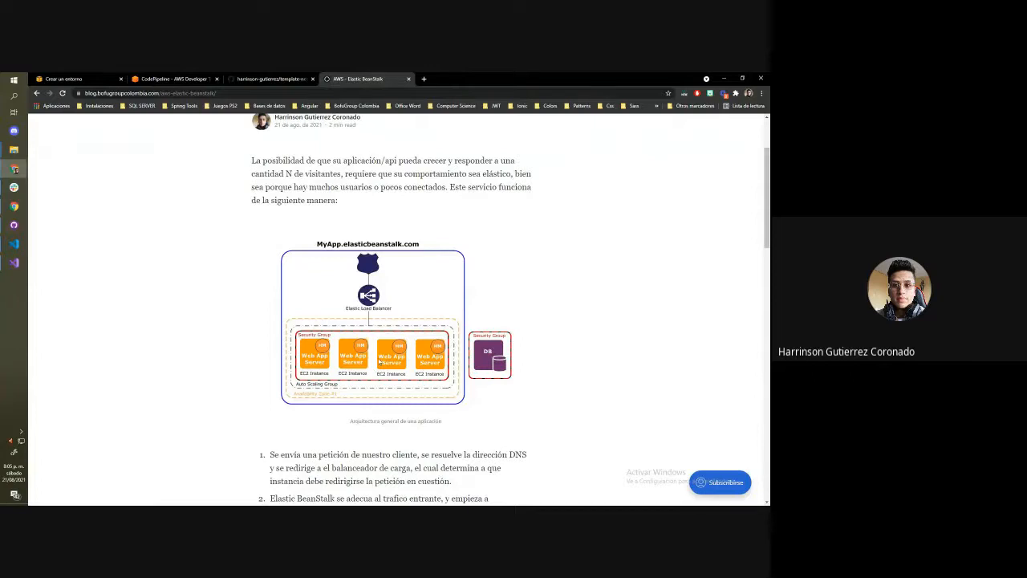
Return to the Elastic Beanstalk environment's creation log and examine its createEnvironment entry
{"action": "left_click", "coordinate": [271, 78]}
{"action": "left_click", "coordinate": [174, 79]}
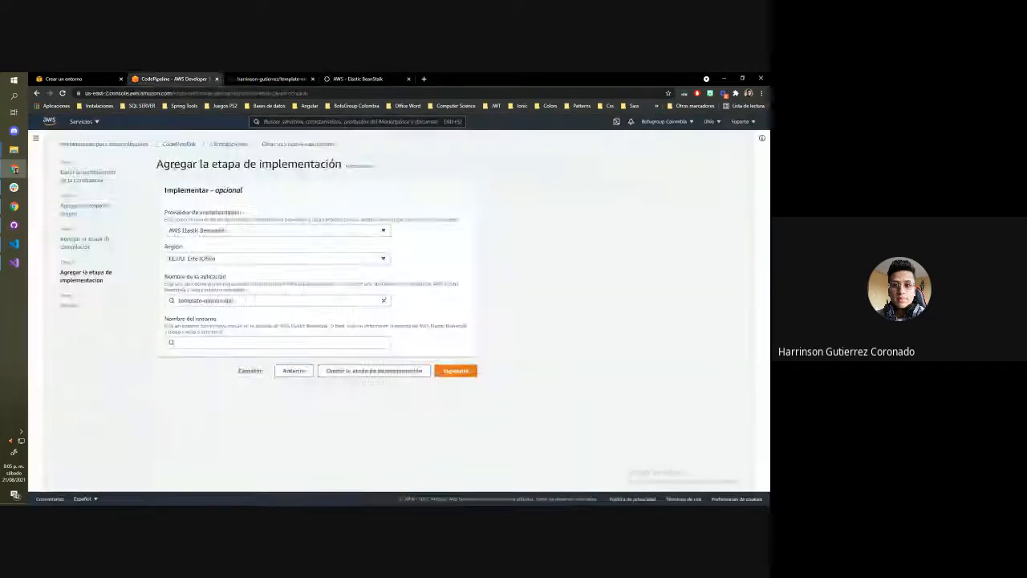
{"action": "left_click", "coordinate": [64, 78]}
{"action": "scroll", "coordinate": [247, 325], "scroll_direction": "up", "scroll_amount": 1}
{"action": "scroll", "coordinate": [246, 327], "scroll_direction": "down", "scroll_amount": 1}
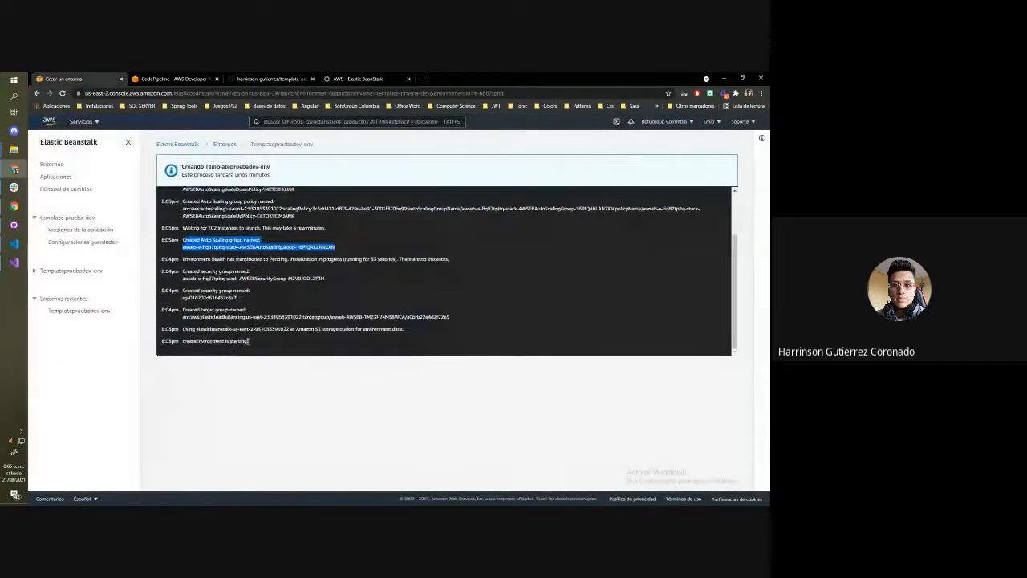
{"action": "left_click_drag", "start_coordinate": [249, 342], "coordinate": [191, 341]}
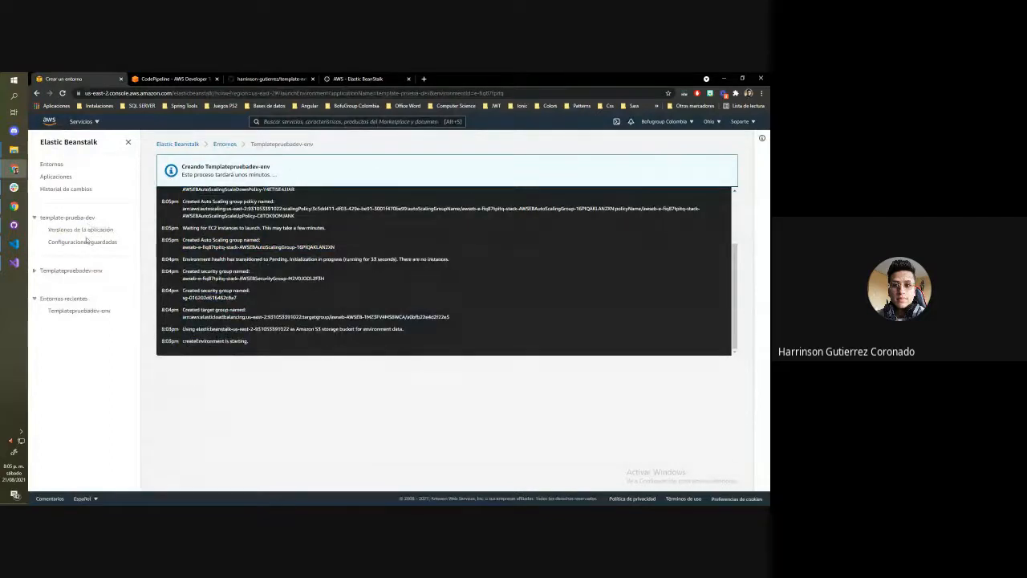
Open the Templatepruebadev-env site in a new tab, inspect its response and public address, and close the tab
{"action": "left_click", "coordinate": [72, 271]}
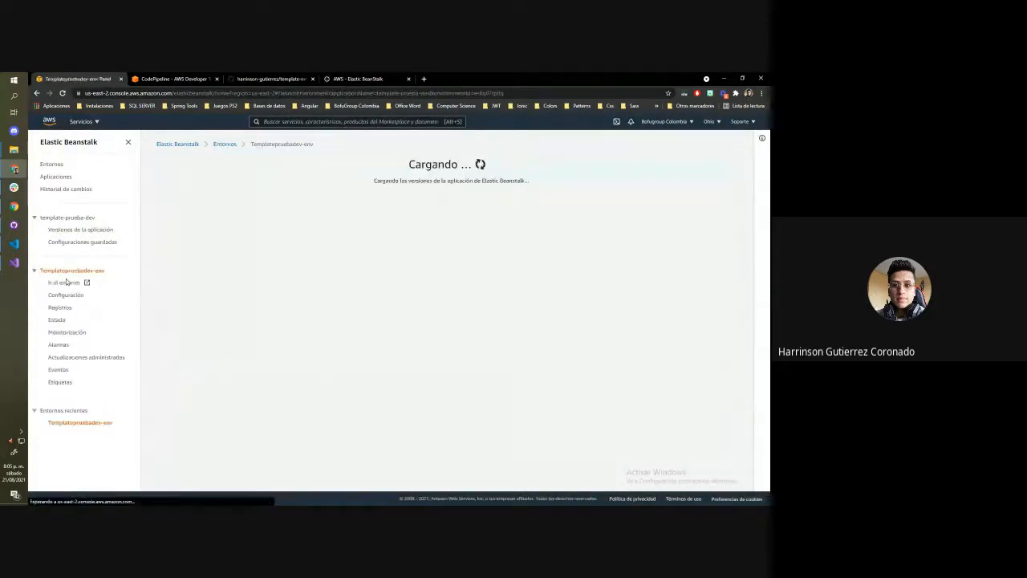
{"action": "scroll", "coordinate": [247, 272], "scroll_direction": "down", "scroll_amount": 4}
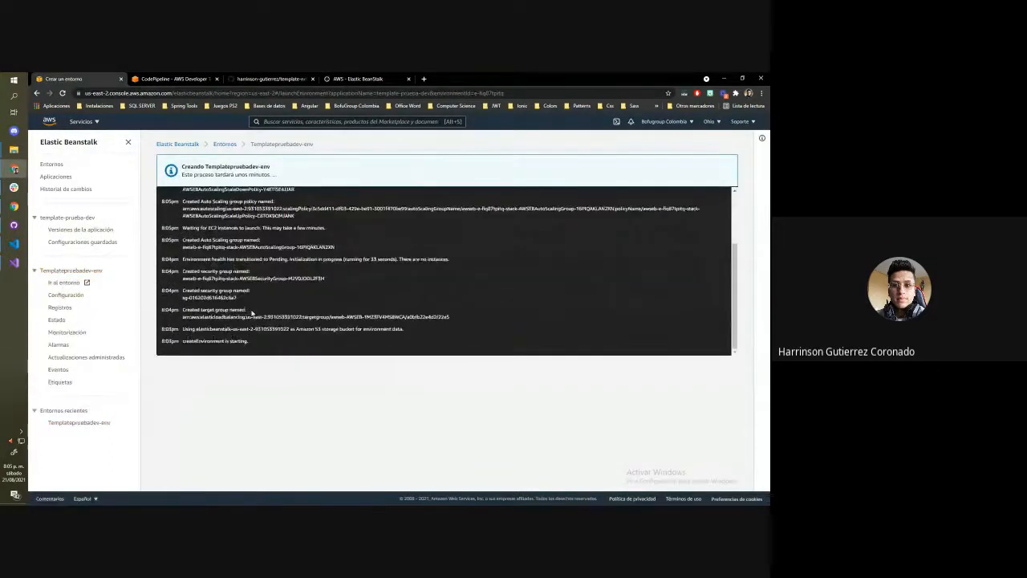
{"action": "left_click", "coordinate": [87, 283]}
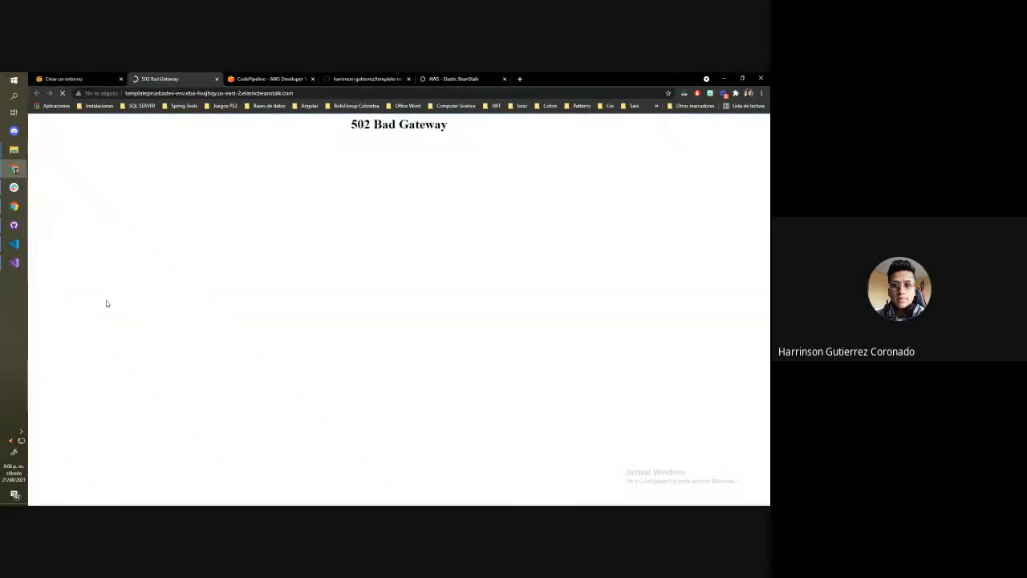
{"action": "left_click", "coordinate": [163, 93]}
{"action": "left_click_drag", "start_coordinate": [293, 93], "coordinate": [90, 94]}
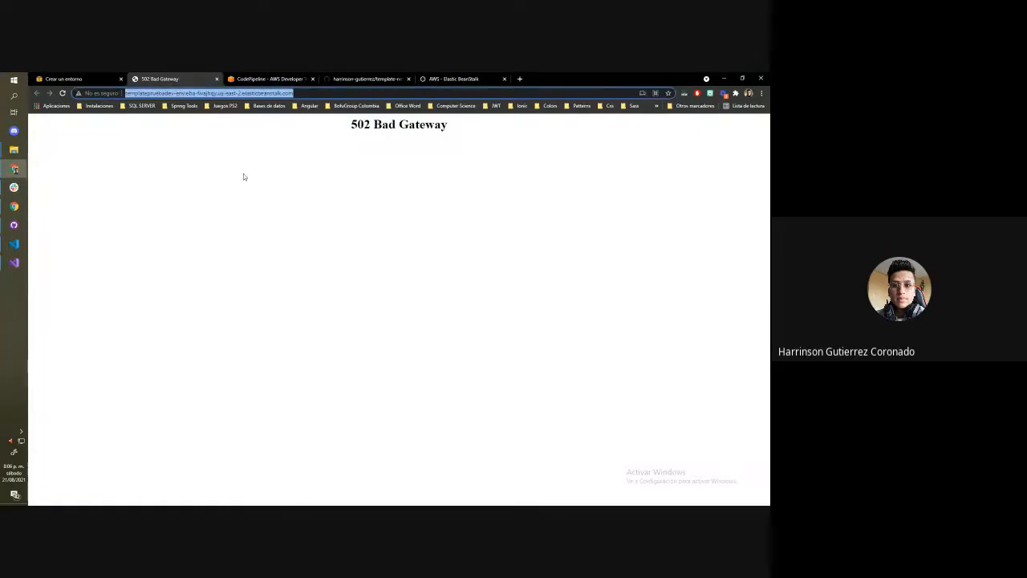
{"action": "left_click", "coordinate": [339, 204]}
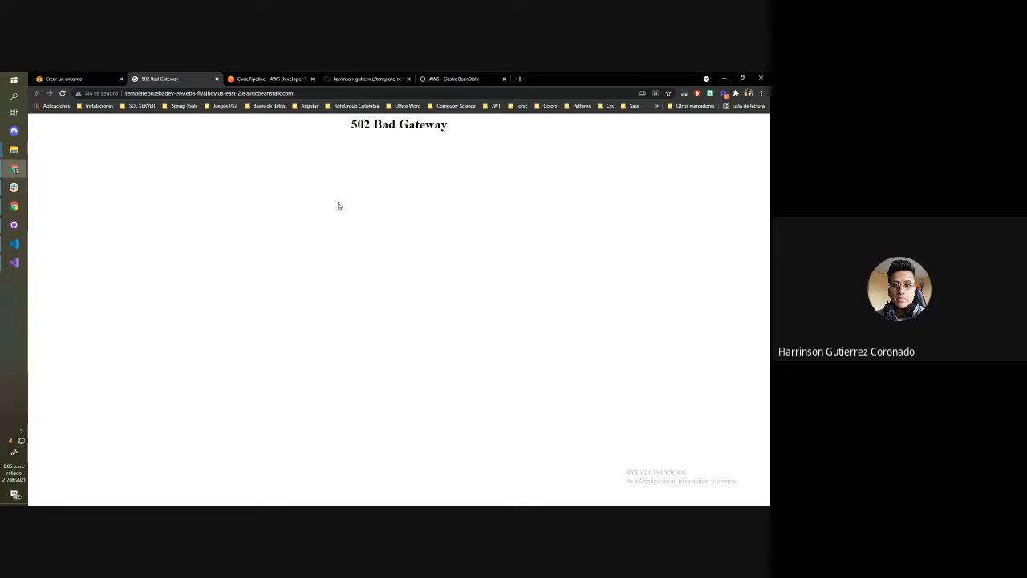
{"action": "left_click", "coordinate": [217, 80]}
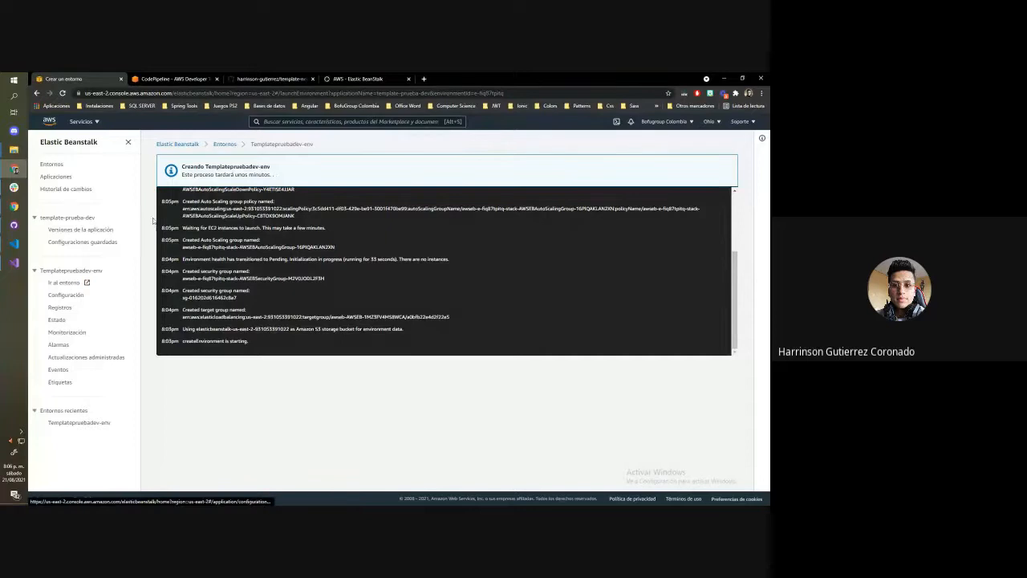
Reload the environment's creation log through the application versions page, check the deployed site again and close its tab
{"action": "left_click", "coordinate": [89, 230]}
{"action": "left_click", "coordinate": [80, 280]}
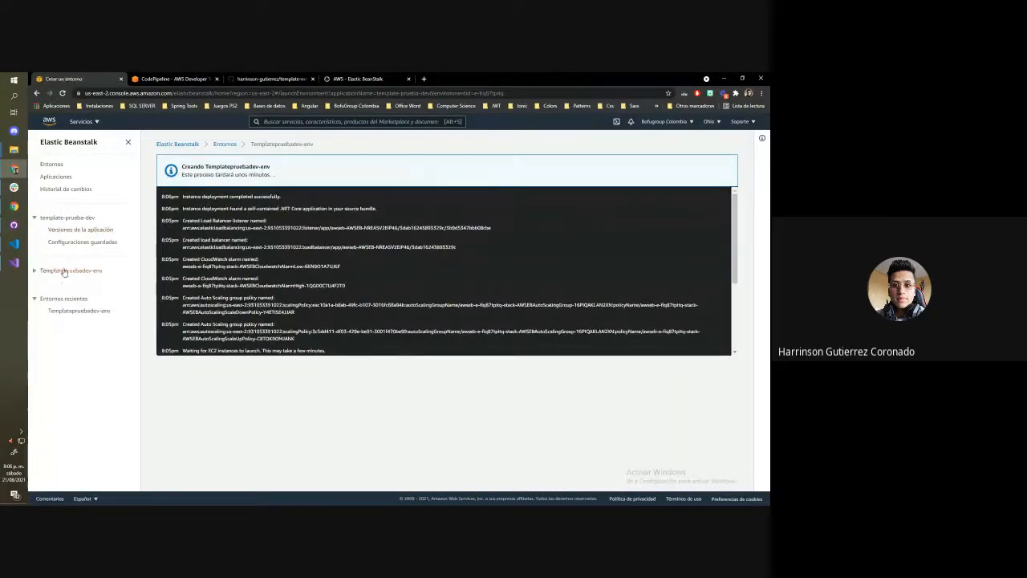
{"action": "left_click", "coordinate": [71, 270]}
{"action": "left_click", "coordinate": [67, 284]}
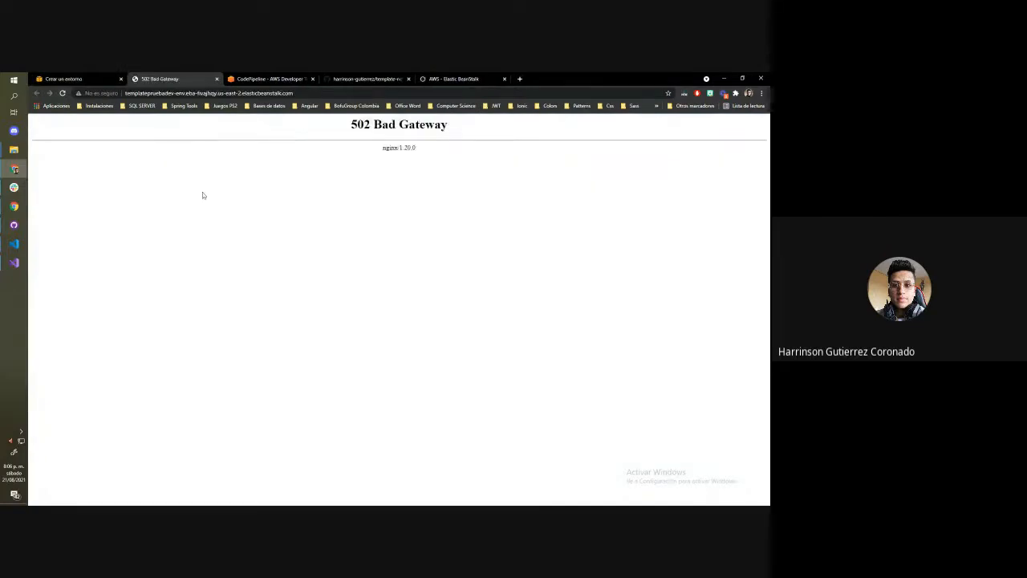
{"action": "left_click", "coordinate": [216, 79]}
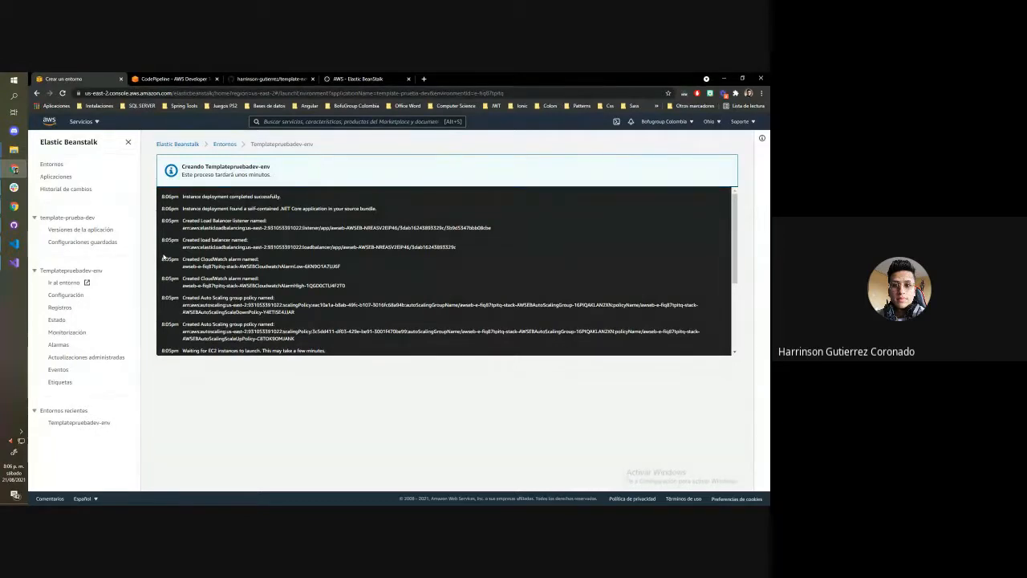
In the CodePipeline deployment stage, switch the region to Norte de Virginia and back to Ohio, and choose template-prueba-dev as the application
{"action": "key", "text": "ctrl+Tab"}
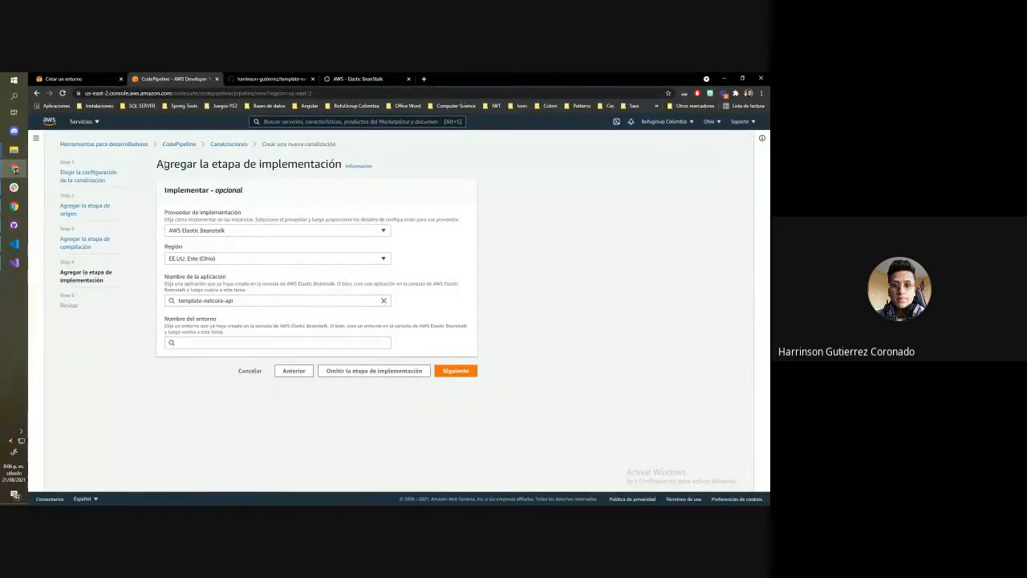
{"action": "left_click", "coordinate": [200, 258]}
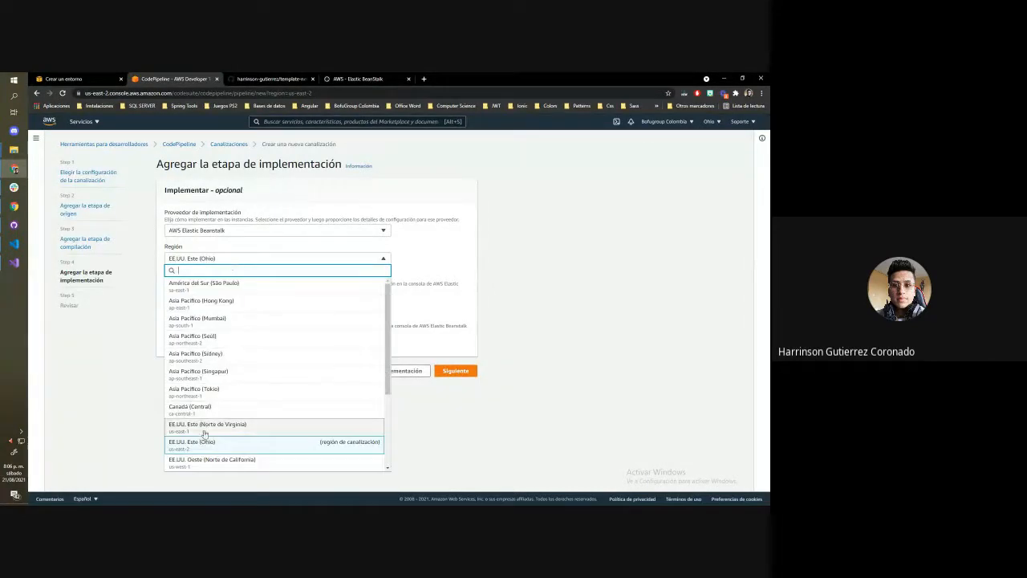
{"action": "left_click", "coordinate": [203, 424]}
{"action": "left_click", "coordinate": [203, 261]}
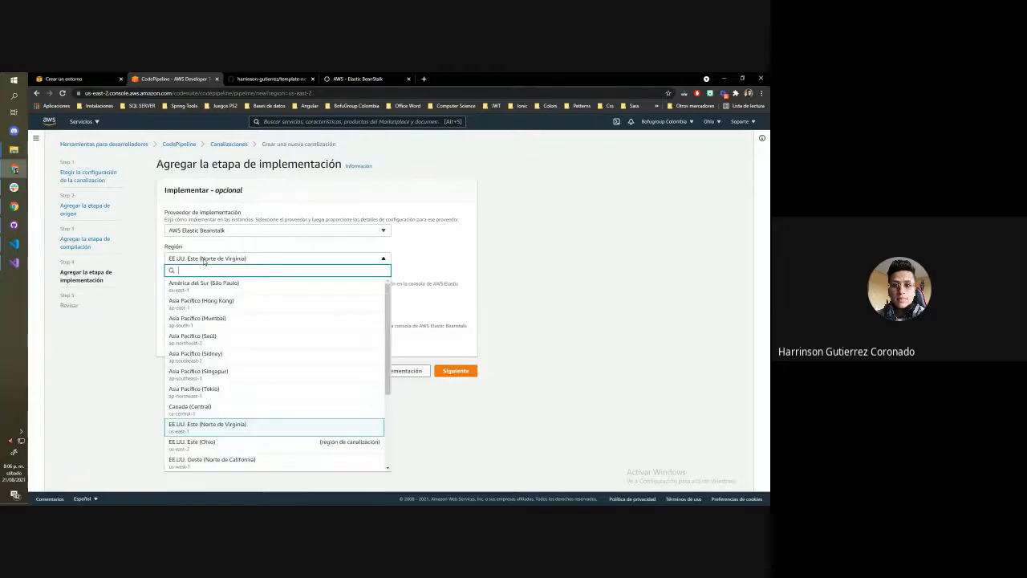
{"action": "left_click", "coordinate": [234, 444]}
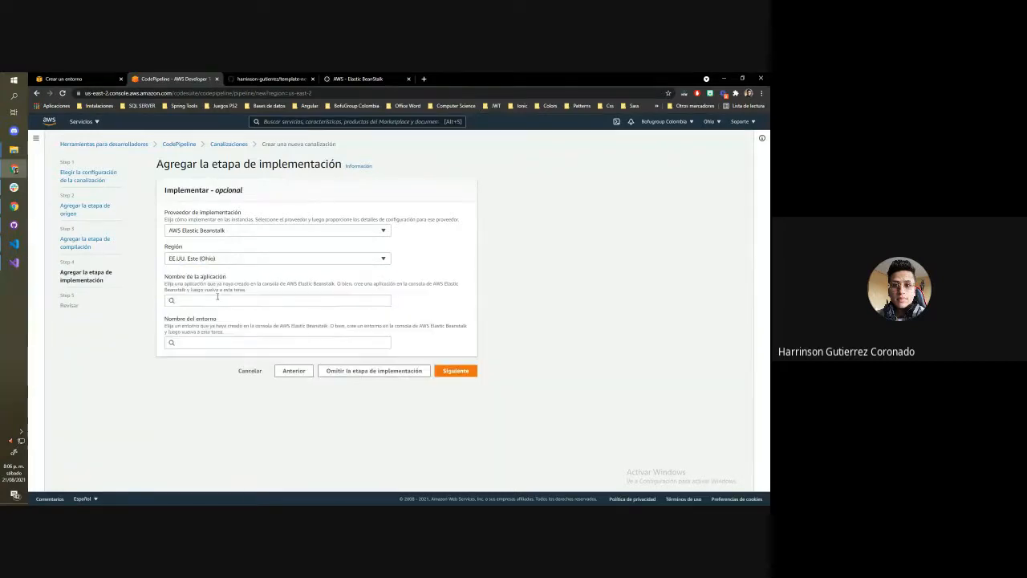
{"action": "left_click", "coordinate": [217, 299]}
{"action": "left_click", "coordinate": [223, 314]}
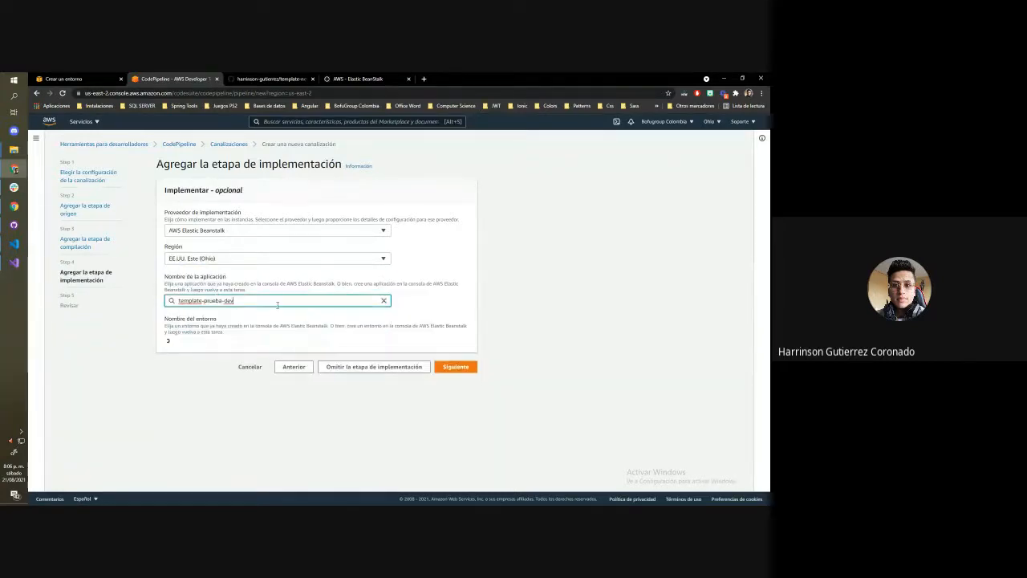
Choose Templatepruebadev-env as the deployment environment and continue to the pipeline review
{"action": "left_click", "coordinate": [211, 343]}
{"action": "left_click", "coordinate": [212, 356]}
{"action": "left_click", "coordinate": [203, 359]}
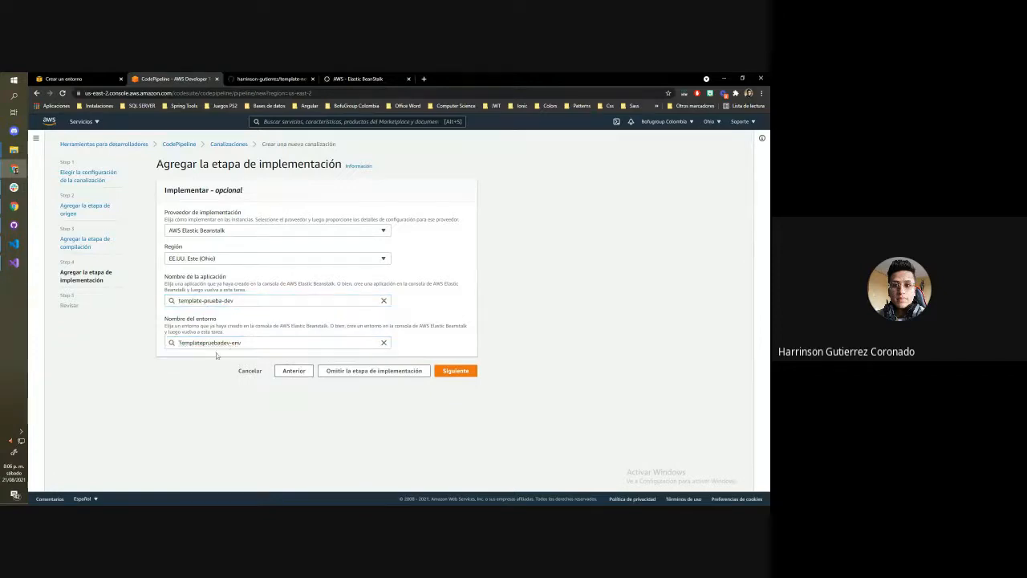
{"action": "left_click_drag", "start_coordinate": [257, 343], "coordinate": [159, 346]}
{"action": "left_click", "coordinate": [224, 343]}
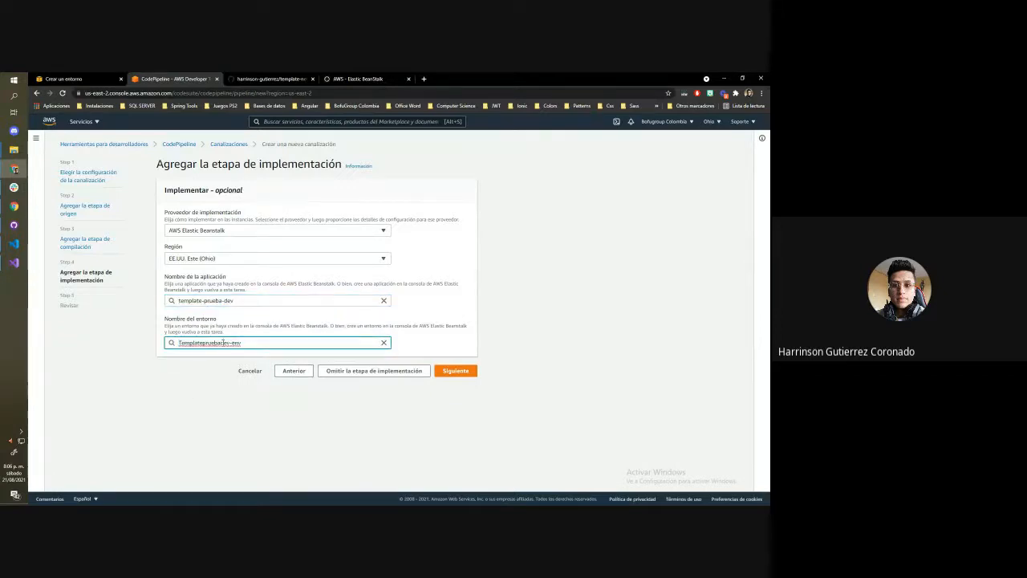
{"action": "left_click_drag", "start_coordinate": [223, 342], "coordinate": [250, 342]}
{"action": "left_click", "coordinate": [186, 376]}
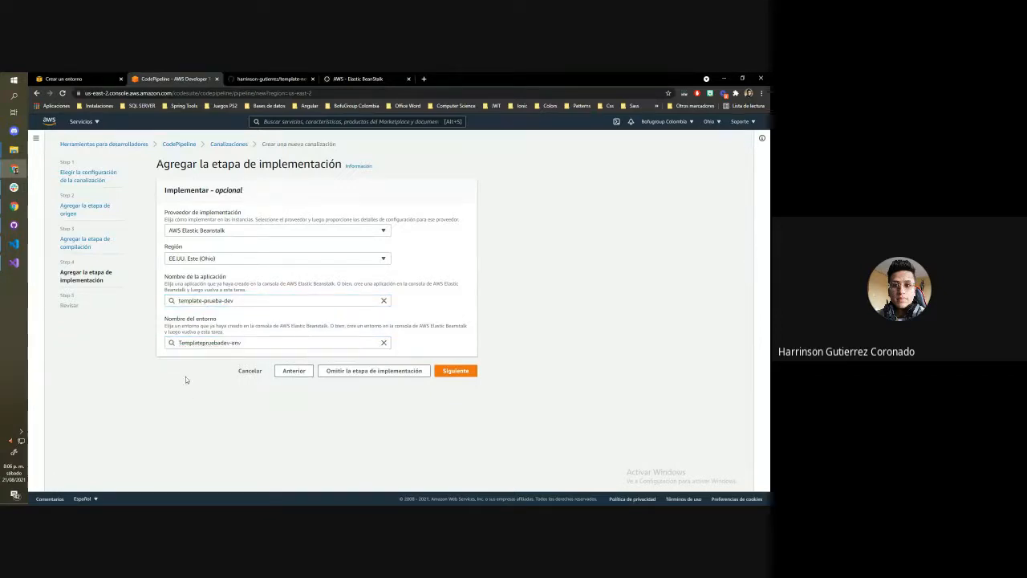
{"action": "left_click", "coordinate": [457, 372]}
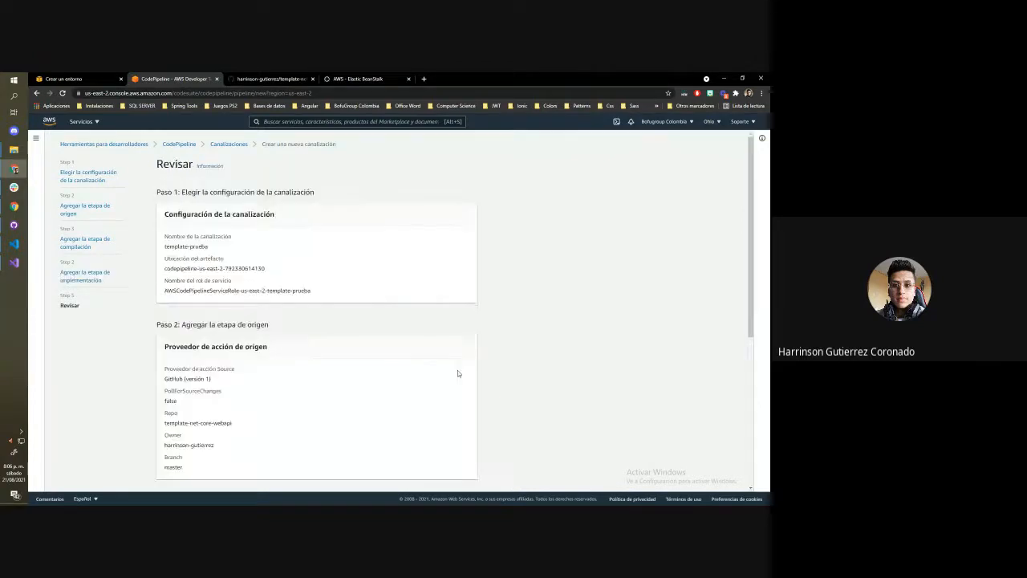
Review the new pipeline's general configuration and its source, build and deployment stage settings
{"action": "scroll", "coordinate": [237, 203], "scroll_direction": "down", "scroll_amount": 3}
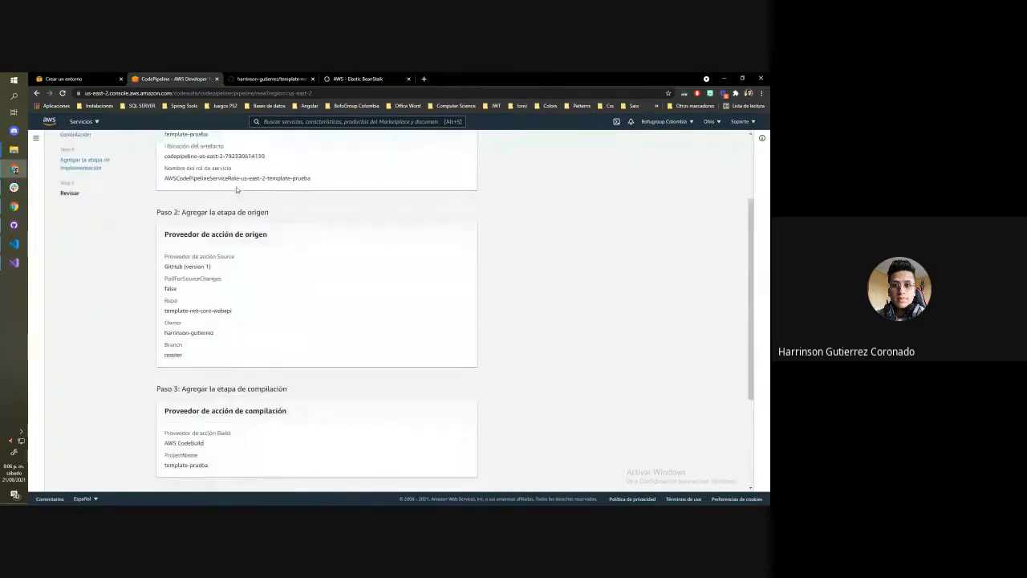
{"action": "scroll", "coordinate": [236, 186], "scroll_direction": "up", "scroll_amount": 3}
{"action": "scroll", "coordinate": [280, 231], "scroll_direction": "down", "scroll_amount": 1}
{"action": "scroll", "coordinate": [247, 213], "scroll_direction": "down", "scroll_amount": 3}
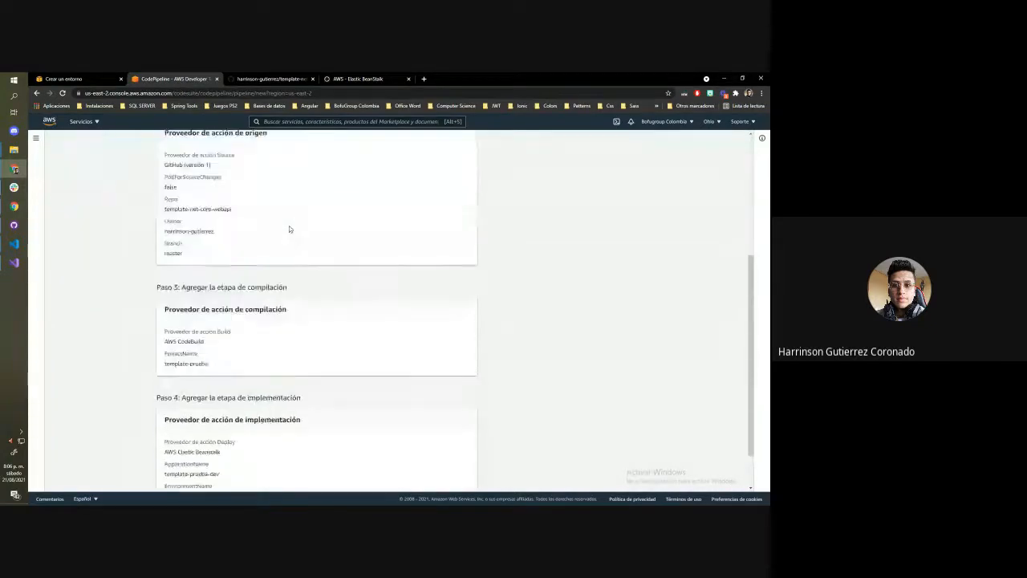
{"action": "scroll", "coordinate": [289, 226], "scroll_direction": "up", "scroll_amount": 5}
{"action": "left_click_drag", "start_coordinate": [217, 236], "coordinate": [356, 302]}
{"action": "scroll", "coordinate": [227, 276], "scroll_direction": "down", "scroll_amount": 4}
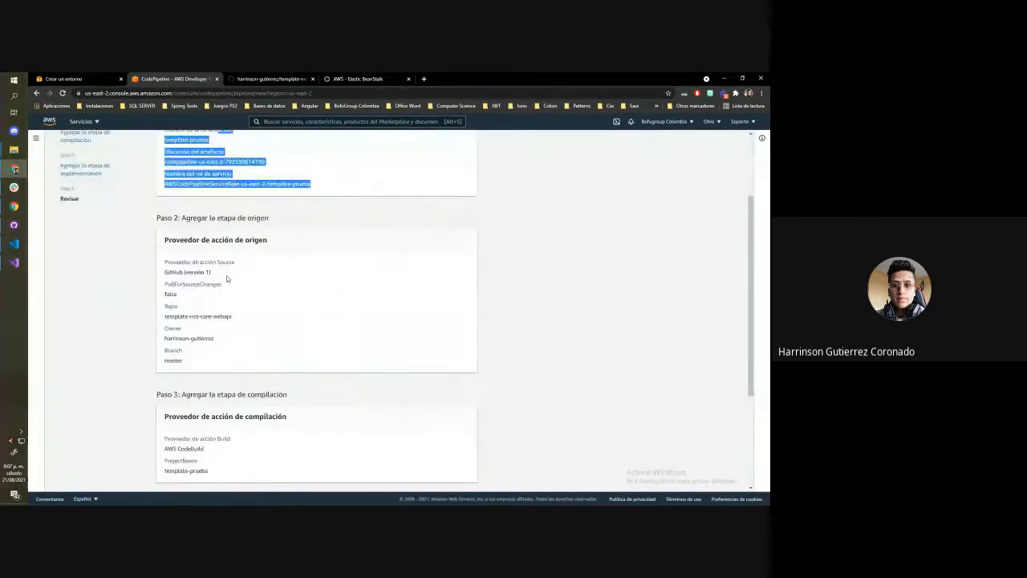
{"action": "left_click_drag", "start_coordinate": [164, 166], "coordinate": [223, 210]}
{"action": "left_click", "coordinate": [241, 251]}
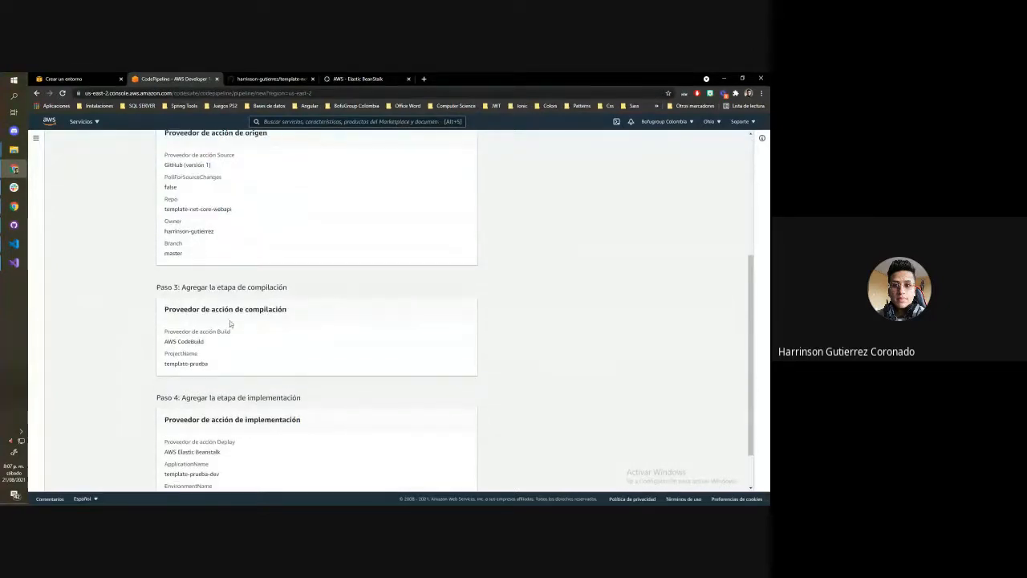
{"action": "scroll", "coordinate": [229, 320], "scroll_direction": "down", "scroll_amount": 2}
{"action": "left_click_drag", "start_coordinate": [169, 257], "coordinate": [207, 291]}
{"action": "left_click", "coordinate": [287, 379]}
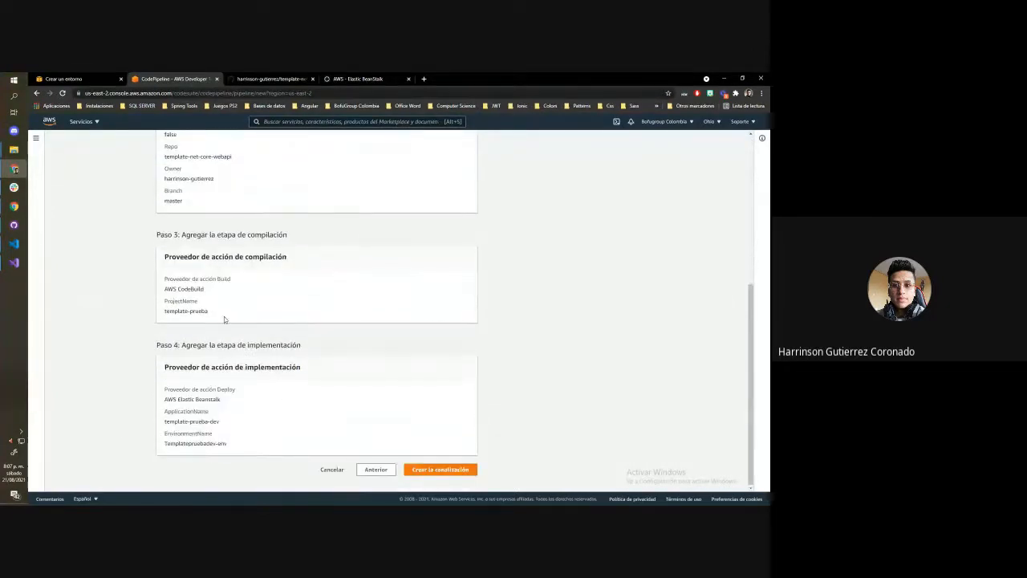
Create the template-prueba pipeline and look over its Source, Build and Deploy stages
{"action": "left_click", "coordinate": [448, 474]}
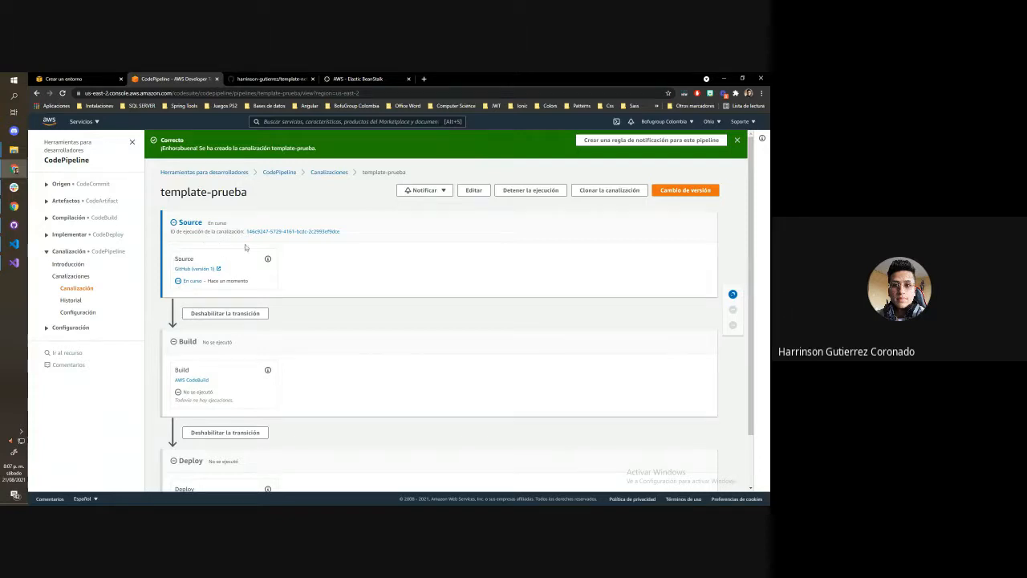
{"action": "scroll", "coordinate": [246, 248], "scroll_direction": "down", "scroll_amount": 2}
{"action": "scroll", "coordinate": [247, 255], "scroll_direction": "up", "scroll_amount": 2}
{"action": "scroll", "coordinate": [330, 289], "scroll_direction": "down", "scroll_amount": 2}
{"action": "scroll", "coordinate": [284, 304], "scroll_direction": "up", "scroll_amount": 2}
{"action": "scroll", "coordinate": [286, 308], "scroll_direction": "down", "scroll_amount": 1}
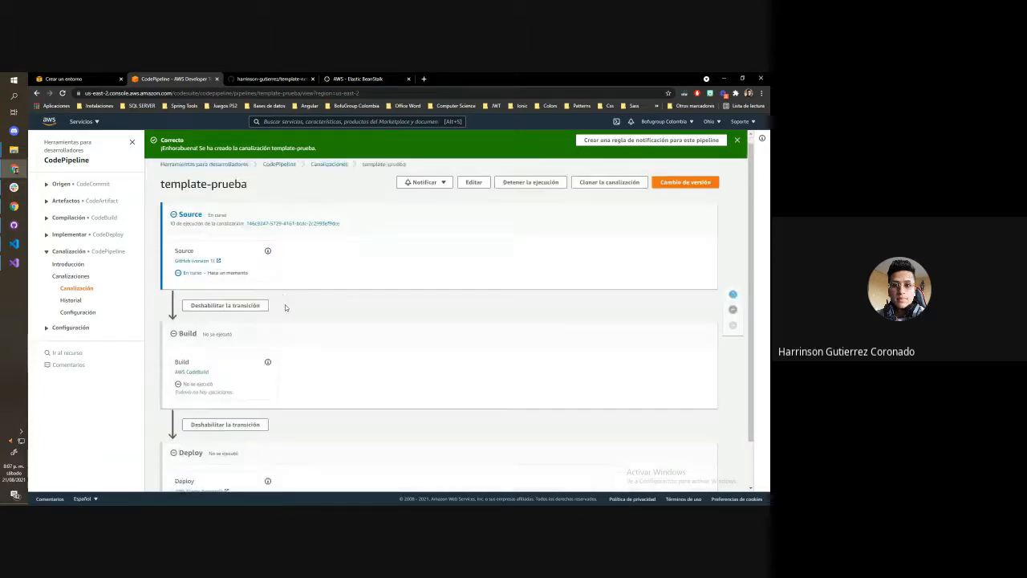
{"action": "scroll", "coordinate": [285, 303], "scroll_direction": "up", "scroll_amount": 1}
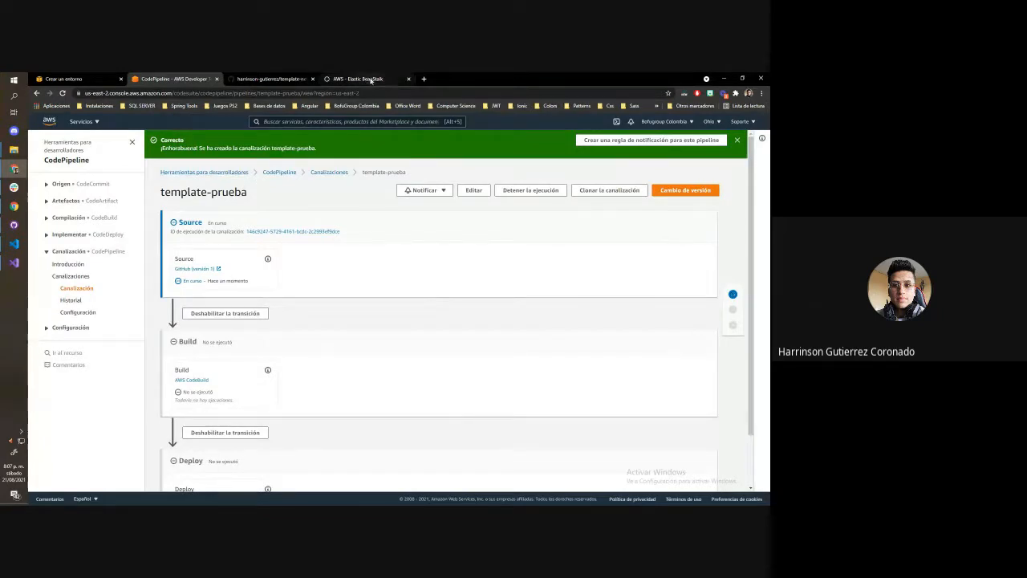
Move the AWS - Elastic BeanStalk browser tab to the front of the tab row and return to the pipeline
{"action": "left_click", "coordinate": [357, 78]}
{"action": "left_click_drag", "start_coordinate": [357, 79], "coordinate": [80, 79]}
{"action": "left_click", "coordinate": [237, 78]}
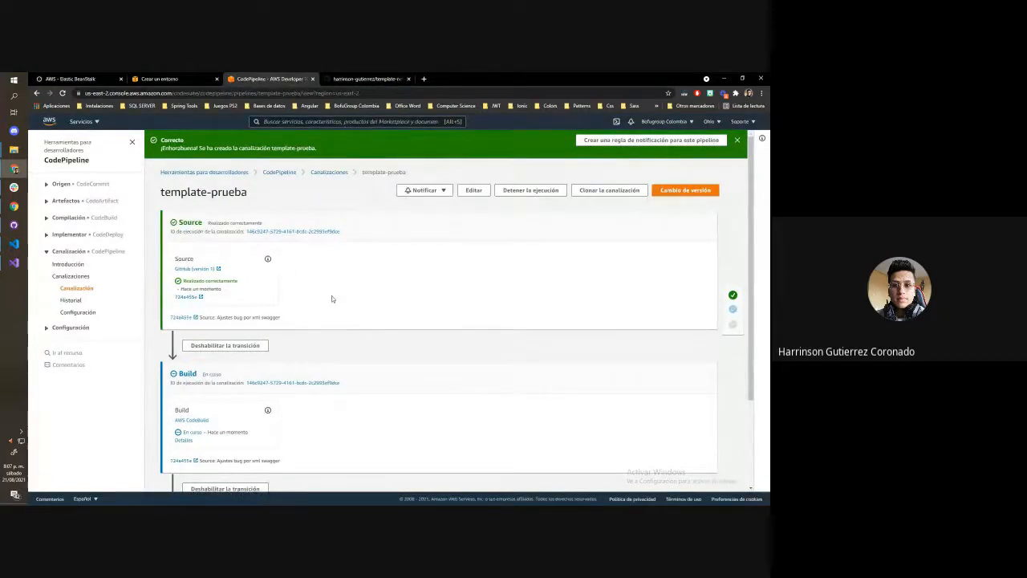
Open the Build stage's execution details and follow the start of the build log
{"action": "scroll", "coordinate": [332, 295], "scroll_direction": "down", "scroll_amount": 2}
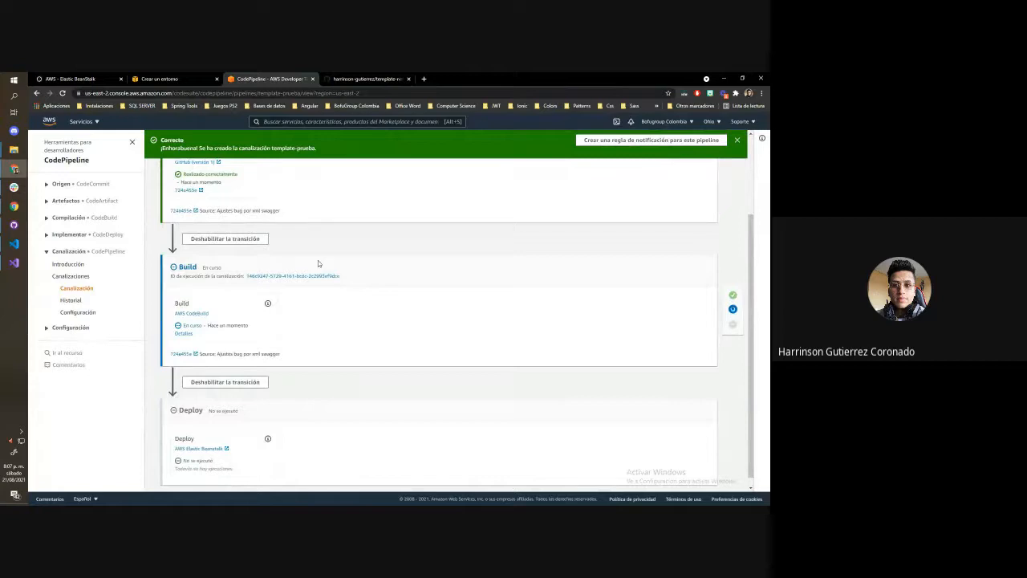
{"action": "left_click", "coordinate": [183, 334]}
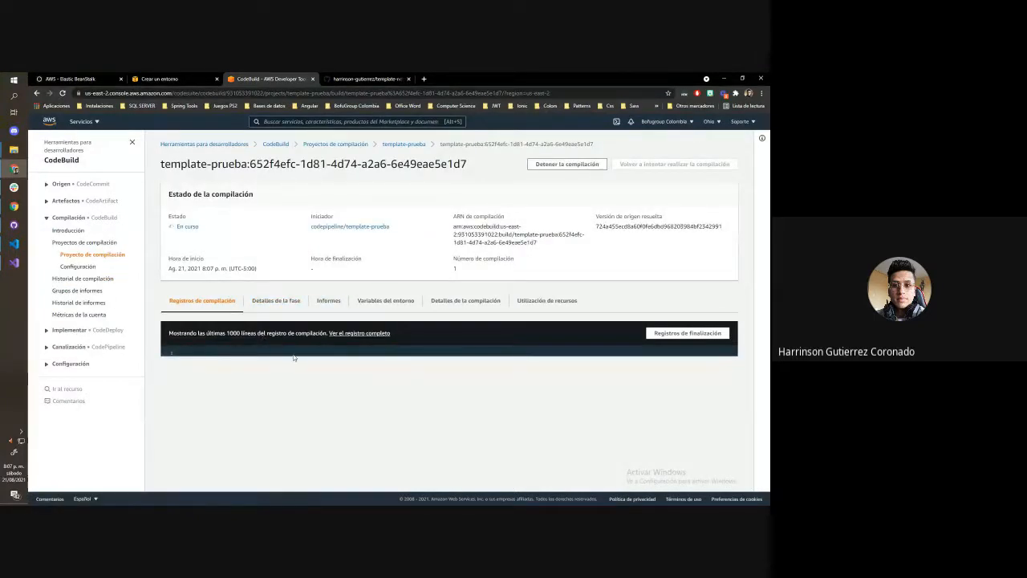
{"action": "scroll", "coordinate": [296, 358], "scroll_direction": "down", "scroll_amount": 1}
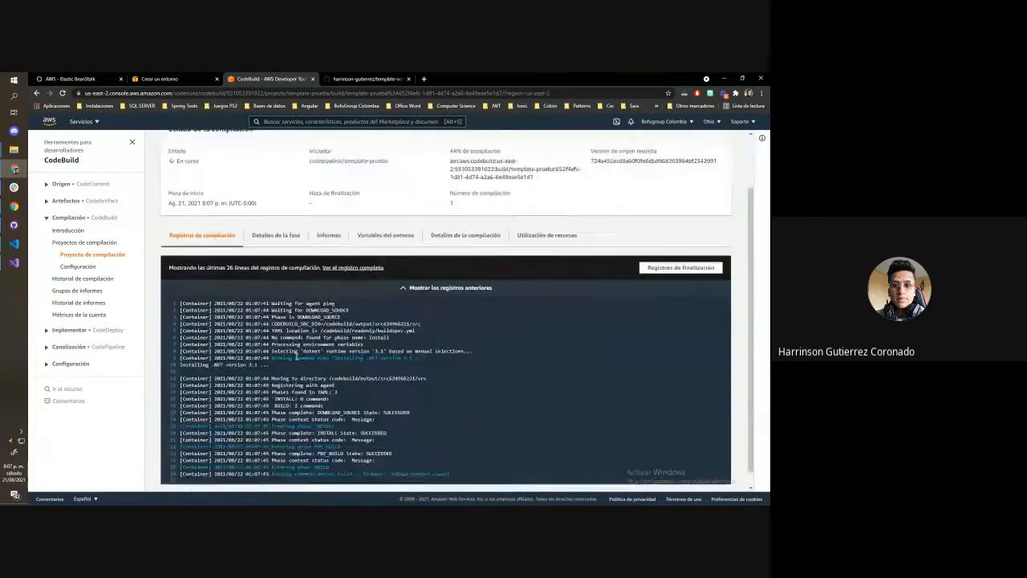
{"action": "scroll", "coordinate": [321, 341], "scroll_direction": "down", "scroll_amount": 1}
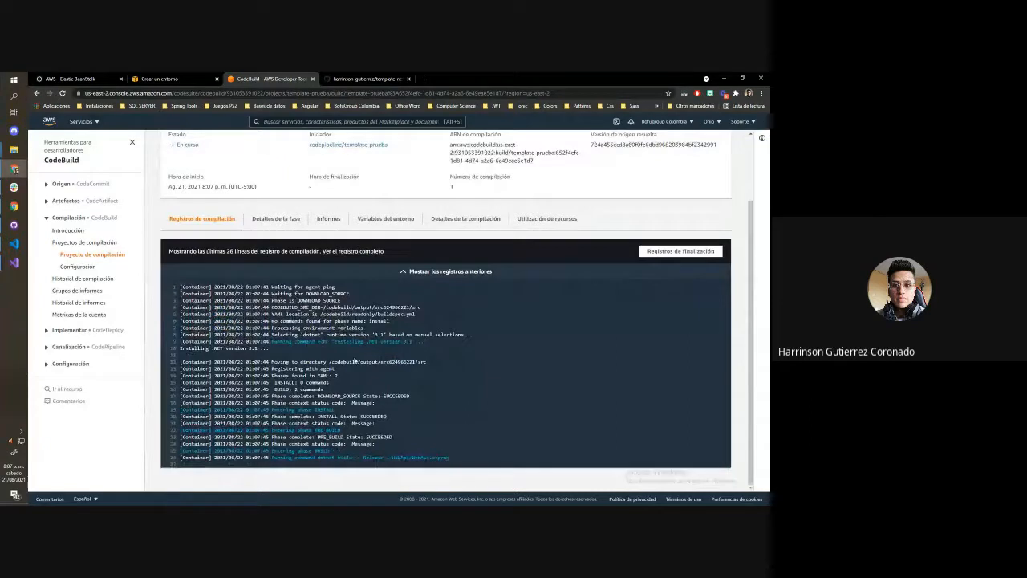
{"action": "left_click_drag", "start_coordinate": [346, 464], "coordinate": [276, 464]}
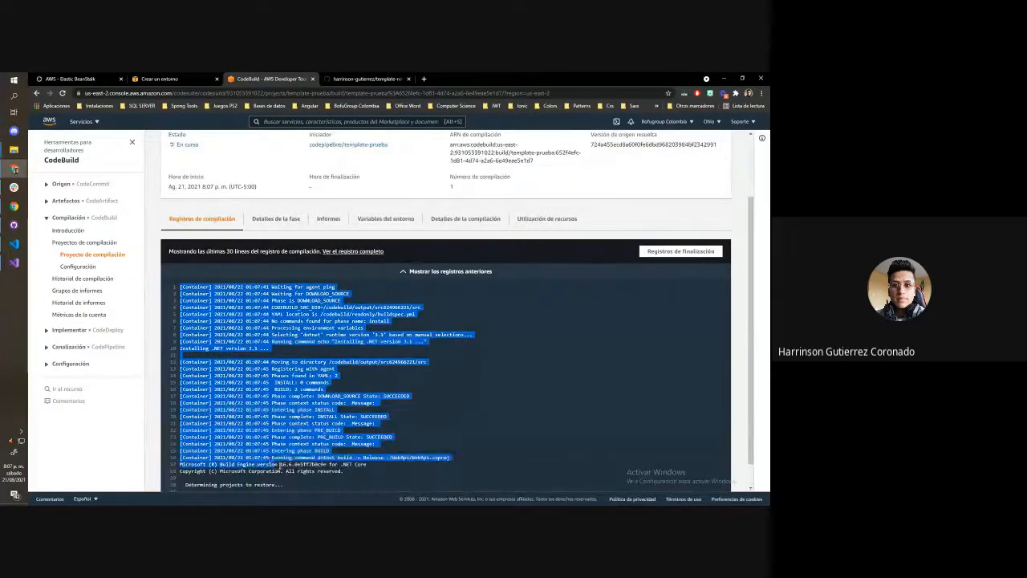
{"action": "left_click", "coordinate": [276, 465]}
{"action": "scroll", "coordinate": [345, 450], "scroll_direction": "down", "scroll_amount": 1}
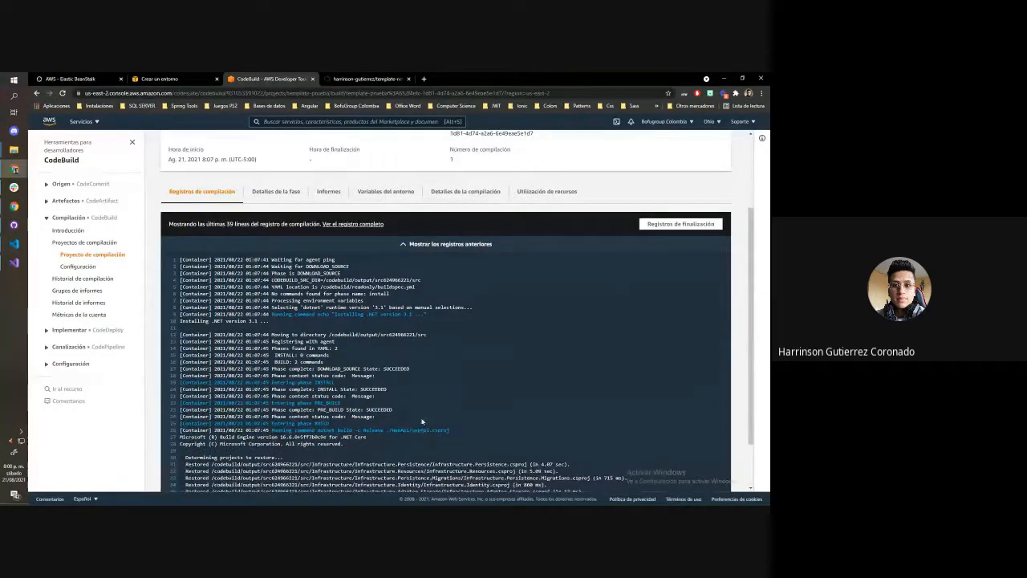
Follow the build log through the project restore, the compilation result and the dotnet publish output
{"action": "scroll", "coordinate": [430, 371], "scroll_direction": "down", "scroll_amount": 1}
{"action": "scroll", "coordinate": [430, 371], "scroll_direction": "down", "scroll_amount": 1}
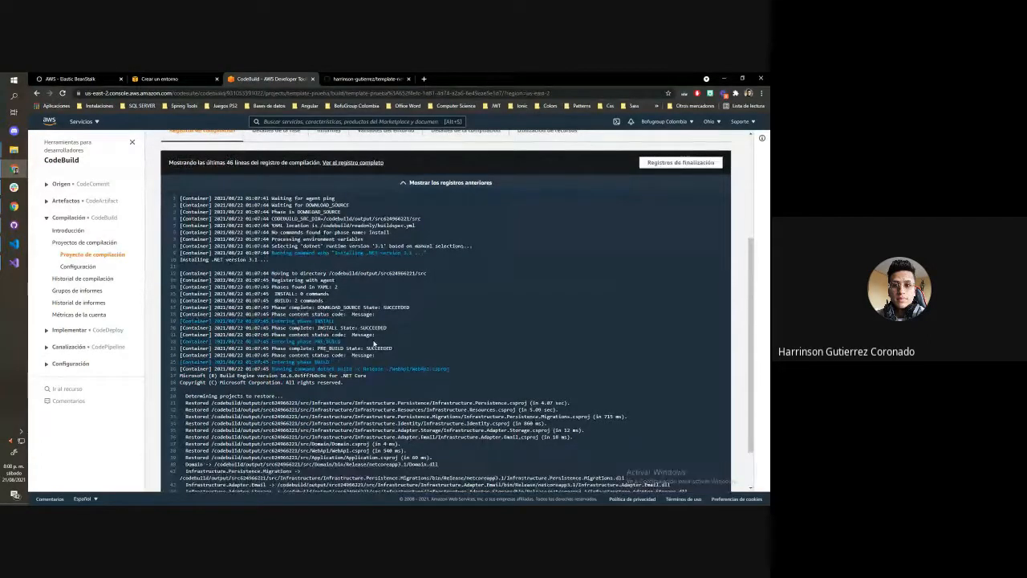
{"action": "scroll", "coordinate": [366, 341], "scroll_direction": "down", "scroll_amount": 2}
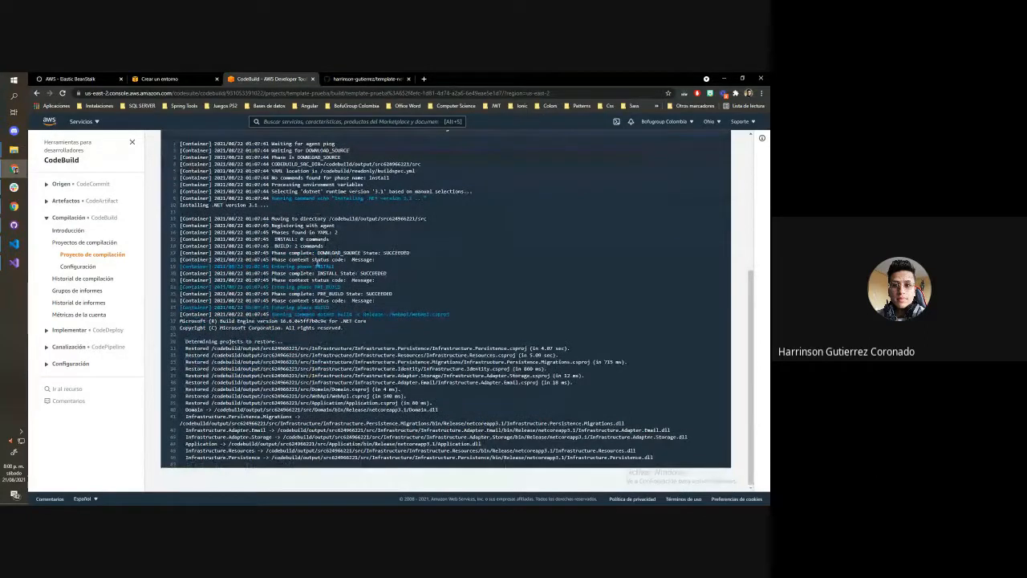
{"action": "scroll", "coordinate": [308, 215], "scroll_direction": "down", "scroll_amount": 1}
{"action": "scroll", "coordinate": [308, 215], "scroll_direction": "down", "scroll_amount": 3}
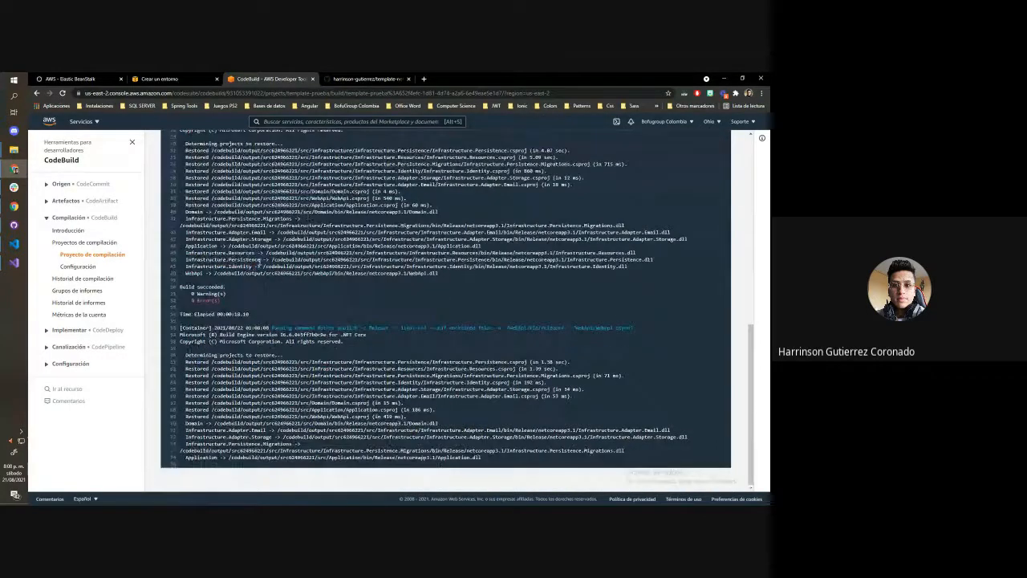
{"action": "left_click_drag", "start_coordinate": [239, 287], "coordinate": [175, 287]}
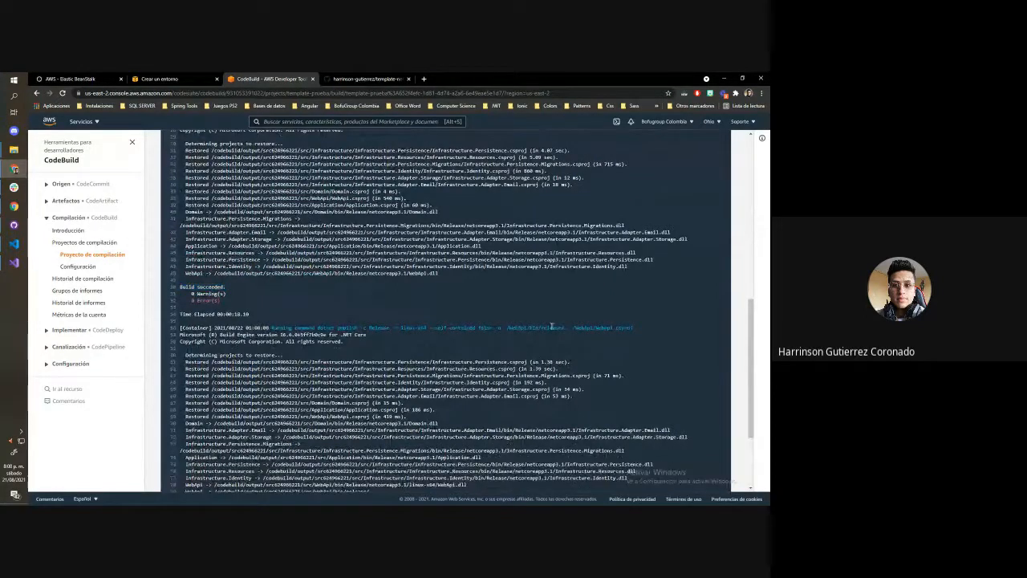
{"action": "scroll", "coordinate": [540, 343], "scroll_direction": "down", "scroll_amount": 3}
Examine the dotnet publish command, the build phase results and the artifact file expansion in the build log
{"action": "left_click_drag", "start_coordinate": [294, 205], "coordinate": [485, 204]}
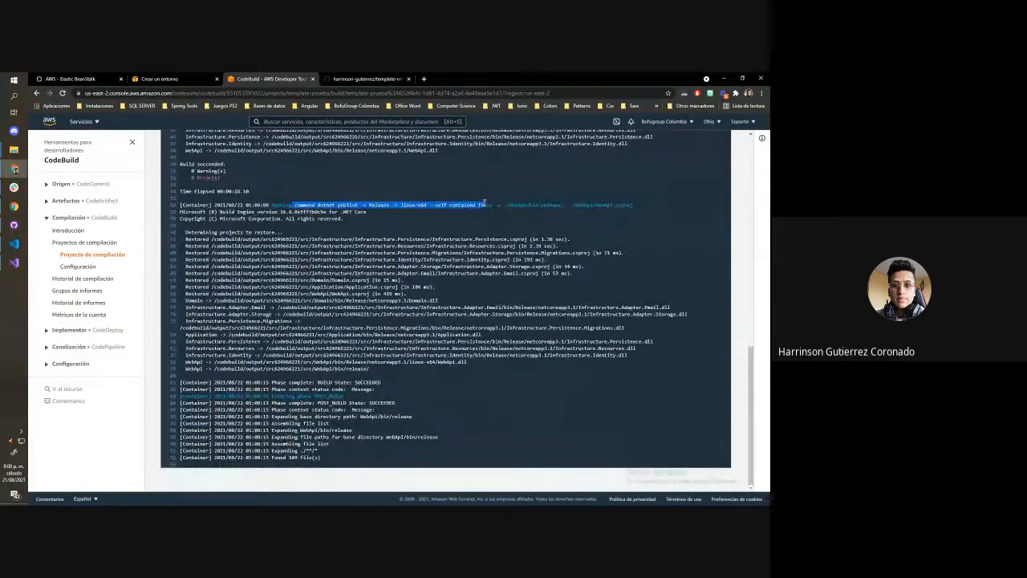
{"action": "left_click", "coordinate": [496, 305]}
{"action": "left_click_drag", "start_coordinate": [321, 458], "coordinate": [182, 384]}
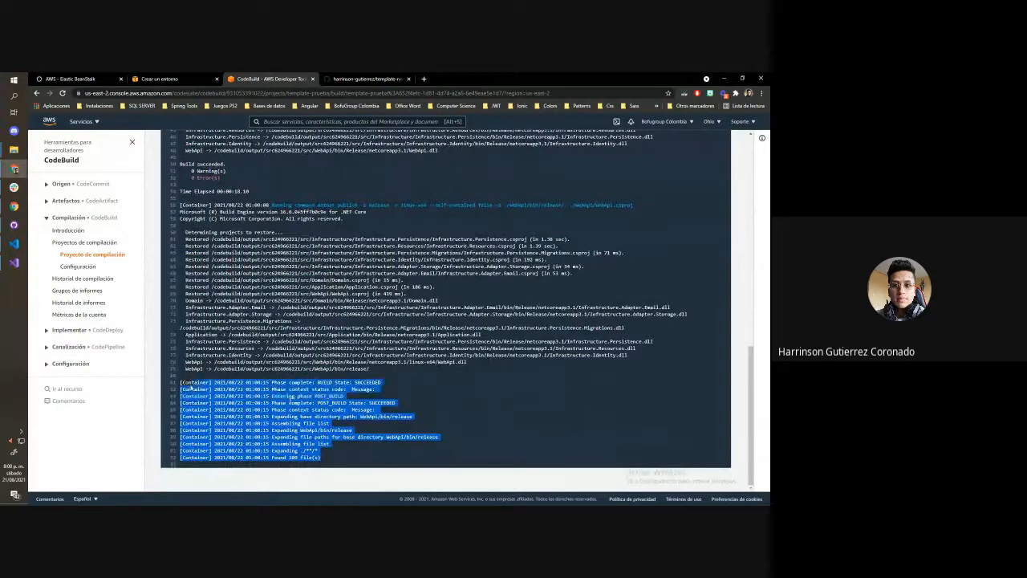
{"action": "left_click", "coordinate": [330, 407]}
{"action": "left_click_drag", "start_coordinate": [318, 383], "coordinate": [386, 382]}
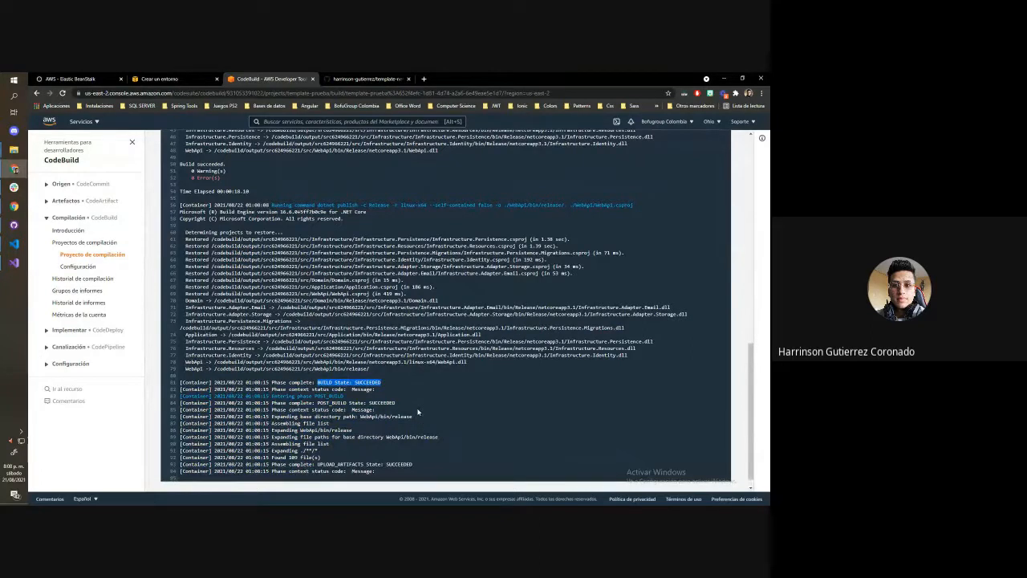
{"action": "left_click_drag", "start_coordinate": [318, 450], "coordinate": [273, 449]}
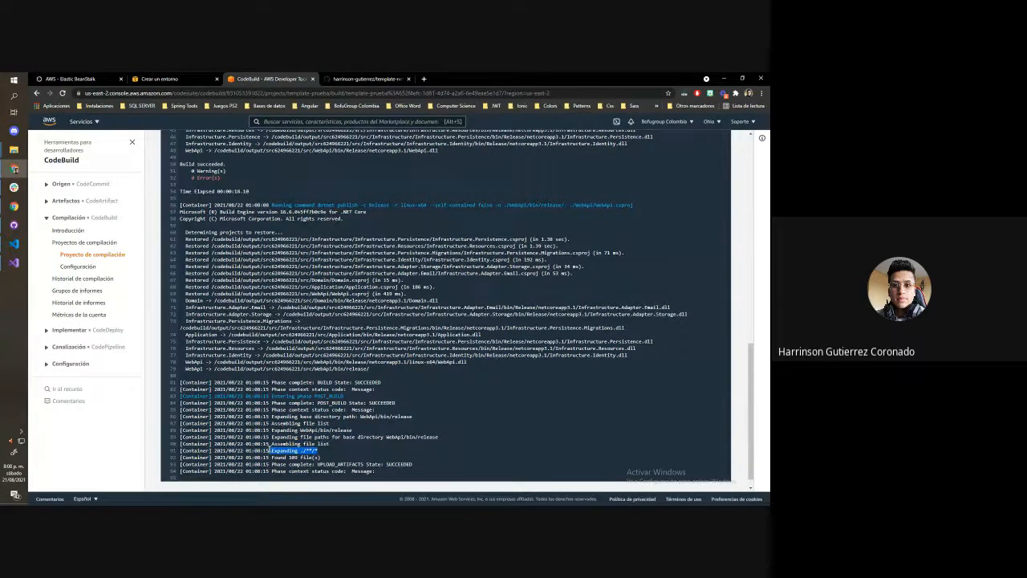
{"action": "scroll", "coordinate": [270, 448], "scroll_direction": "up", "scroll_amount": 1}
{"action": "scroll", "coordinate": [269, 448], "scroll_direction": "down", "scroll_amount": 1}
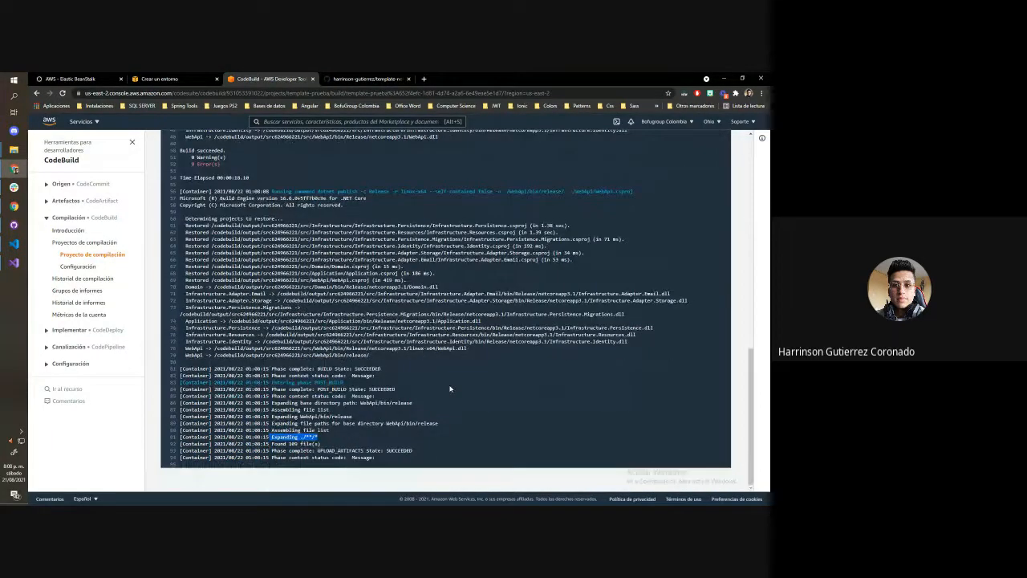
{"action": "scroll", "coordinate": [450, 388], "scroll_direction": "up", "scroll_amount": 2}
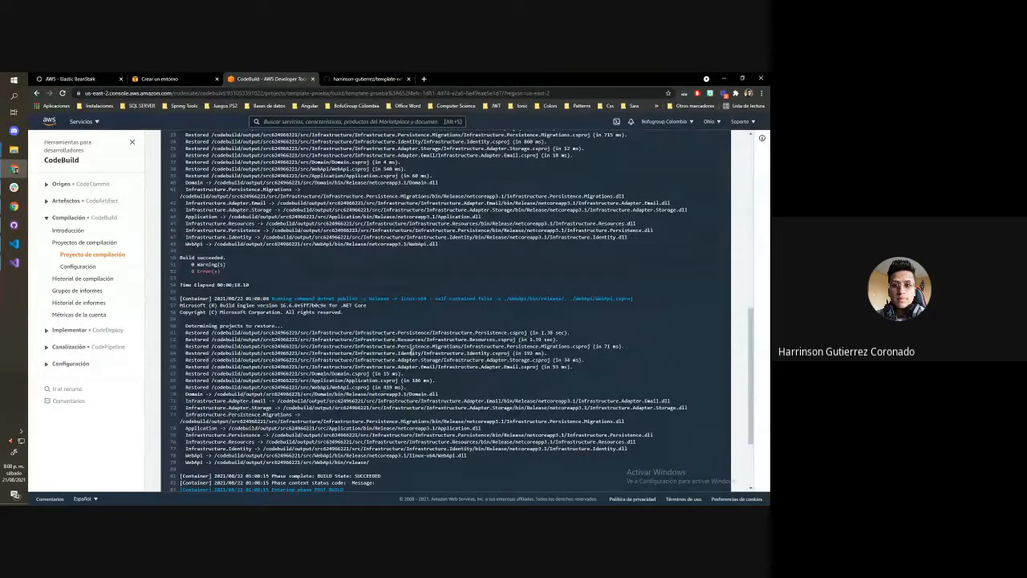
{"action": "scroll", "coordinate": [412, 351], "scroll_direction": "up", "scroll_amount": 15}
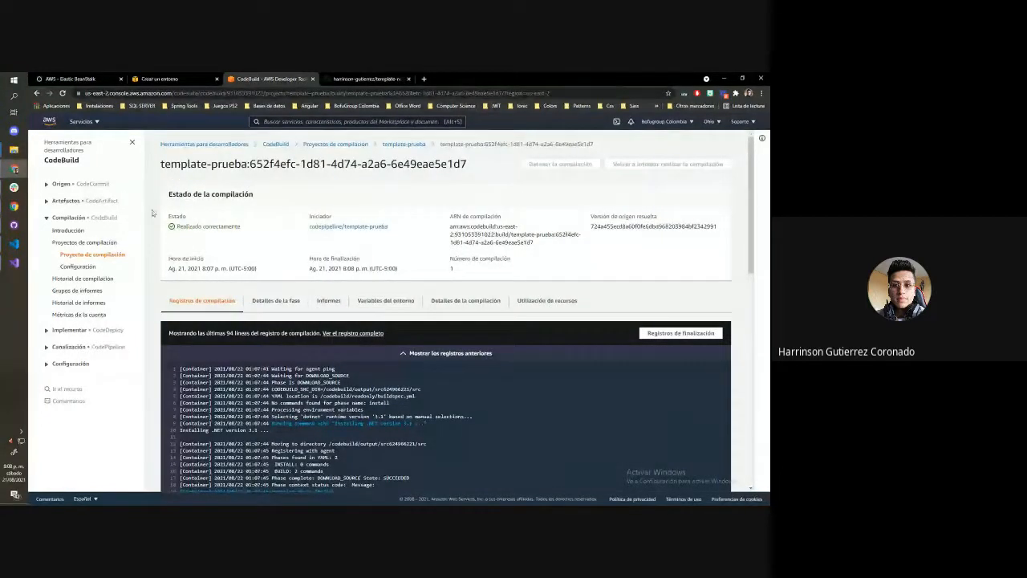
Return to the template-prueba pipeline and check the status of its Build and Deploy stages
{"action": "left_click", "coordinate": [68, 346]}
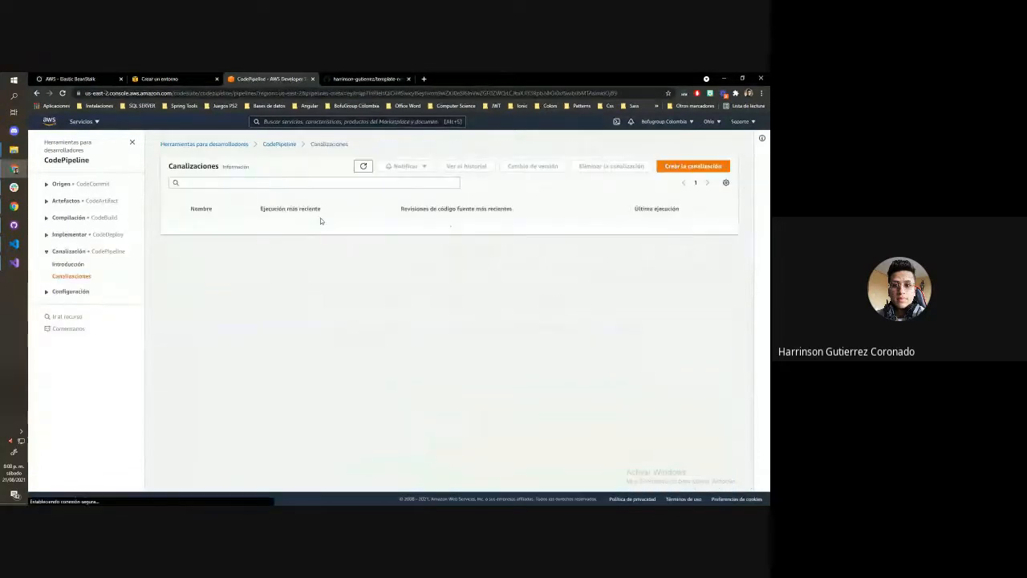
{"action": "left_click", "coordinate": [205, 230]}
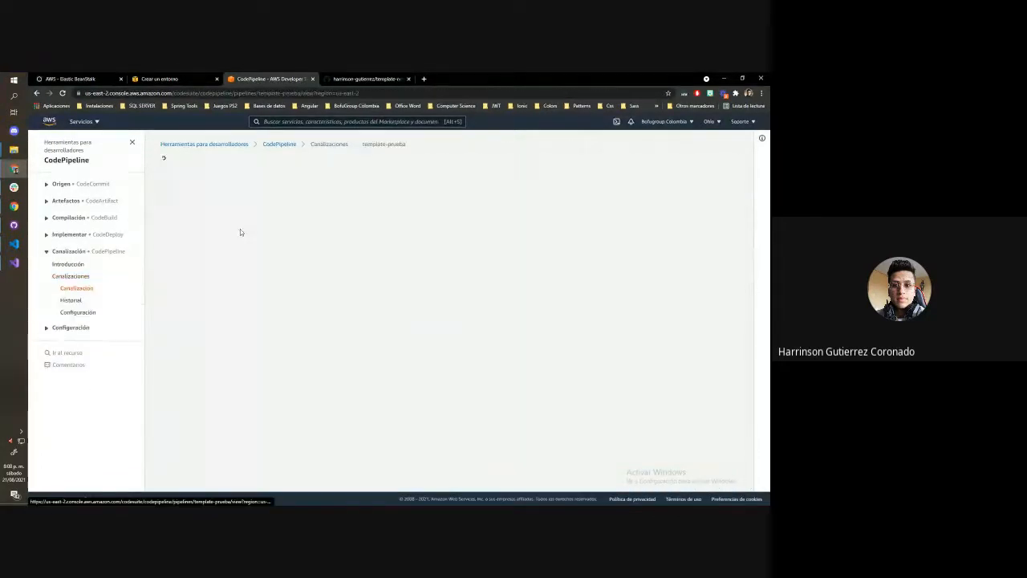
{"action": "scroll", "coordinate": [295, 239], "scroll_direction": "down", "scroll_amount": 2}
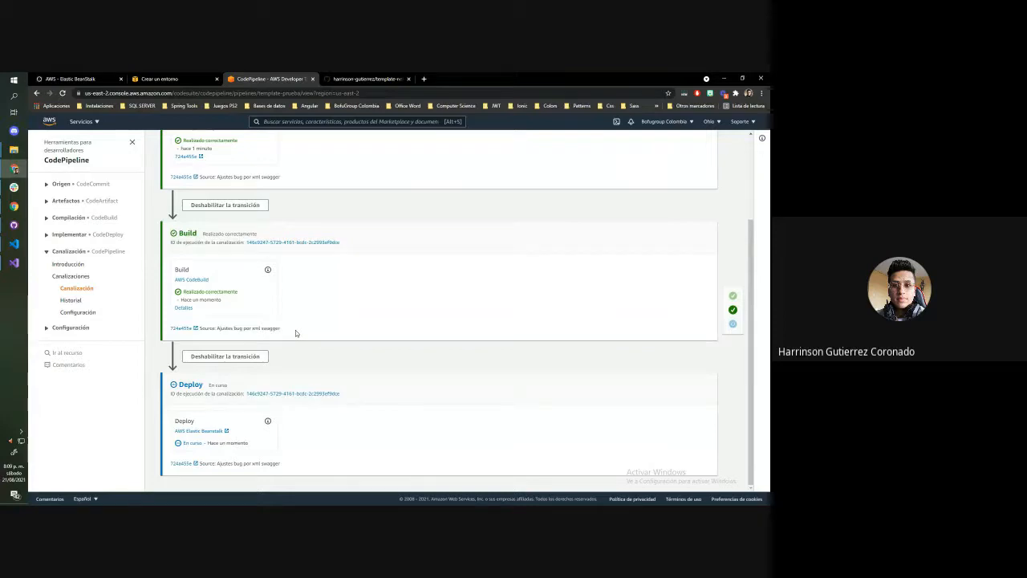
{"action": "double_click", "coordinate": [196, 233]}
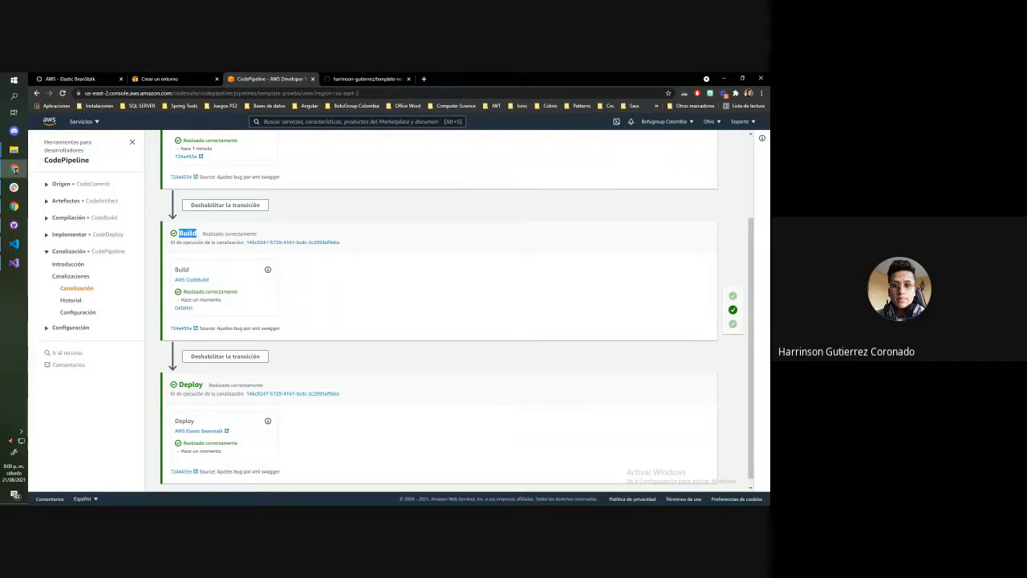
{"action": "double_click", "coordinate": [191, 384]}
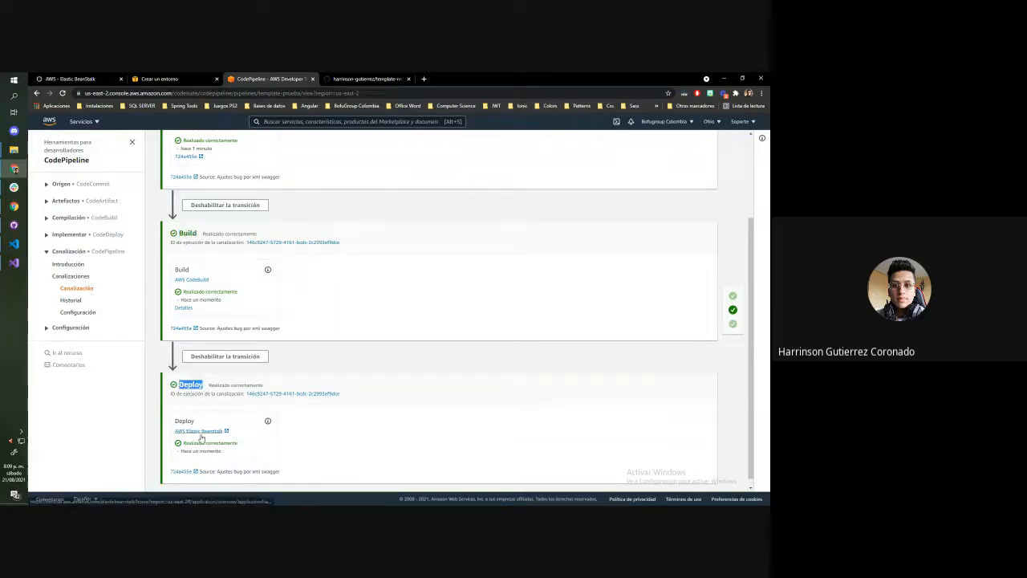
{"action": "left_click", "coordinate": [309, 434]}
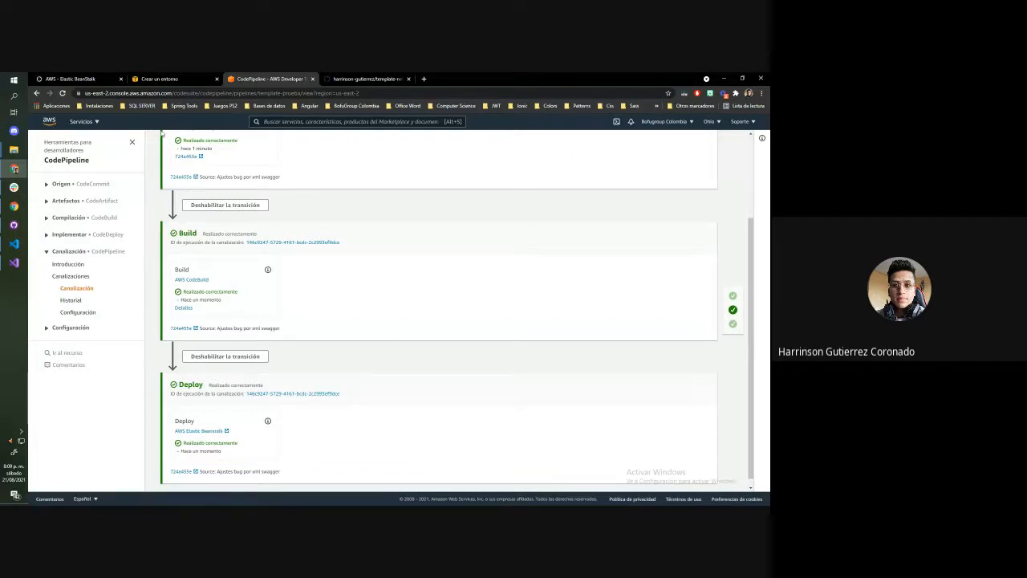
In Elastic Beanstalk, check the environment's configuration page and the template-prueba-dev application versions for the pipeline's build artifact
{"action": "left_click", "coordinate": [159, 79]}
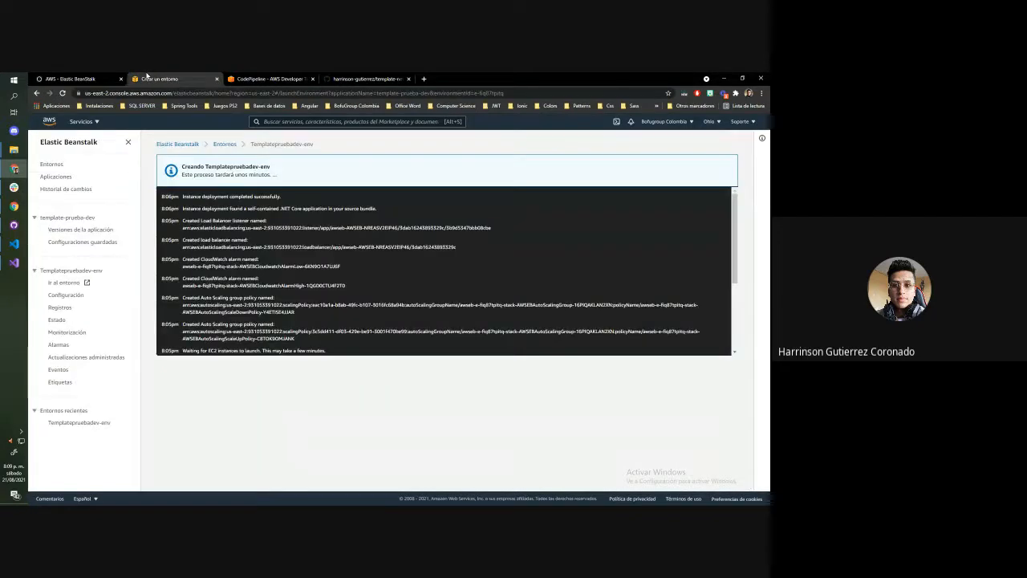
{"action": "left_click", "coordinate": [66, 295]}
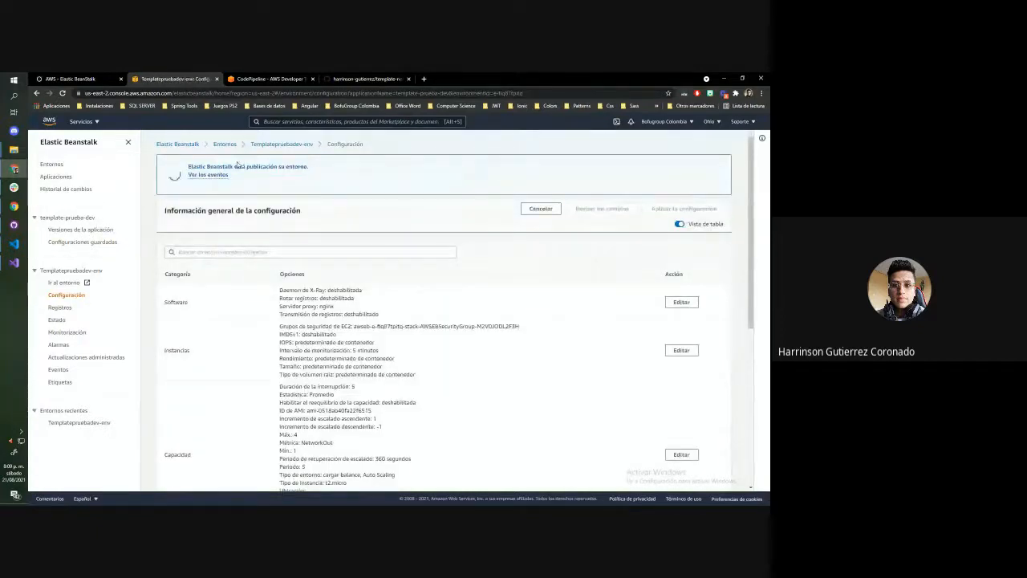
{"action": "left_click_drag", "start_coordinate": [186, 166], "coordinate": [310, 167]}
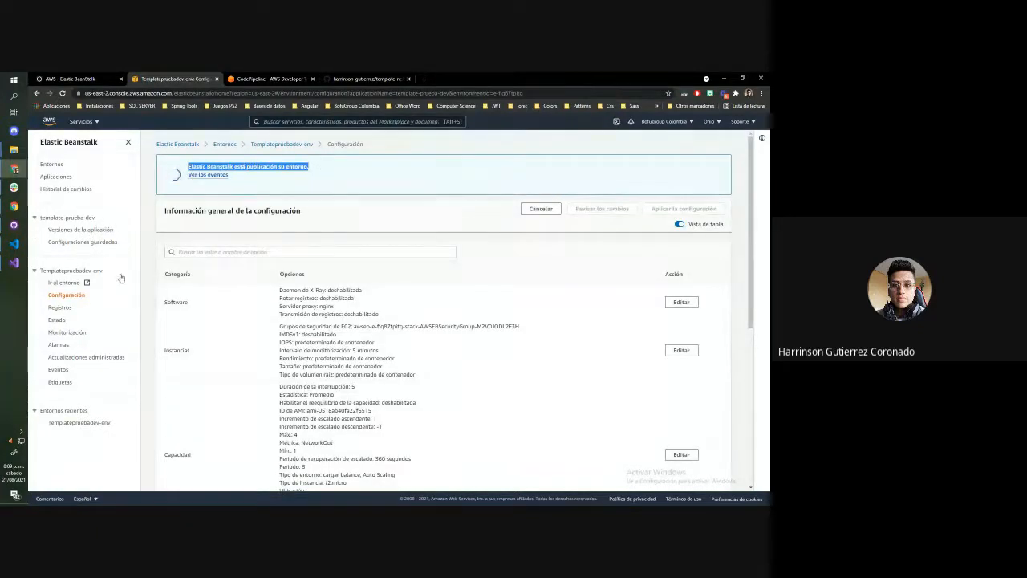
{"action": "left_click", "coordinate": [74, 231]}
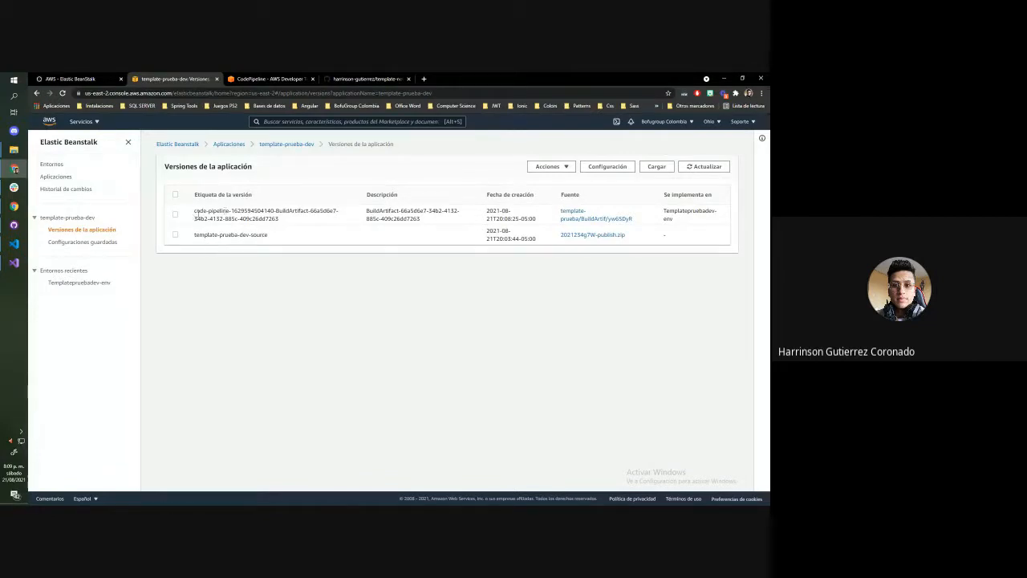
{"action": "left_click_drag", "start_coordinate": [195, 211], "coordinate": [281, 219]}
{"action": "left_click", "coordinate": [72, 304]}
Open the Templatepruebadev-env overview, load its deployed site twice and return to the overview
{"action": "left_click", "coordinate": [79, 283]}
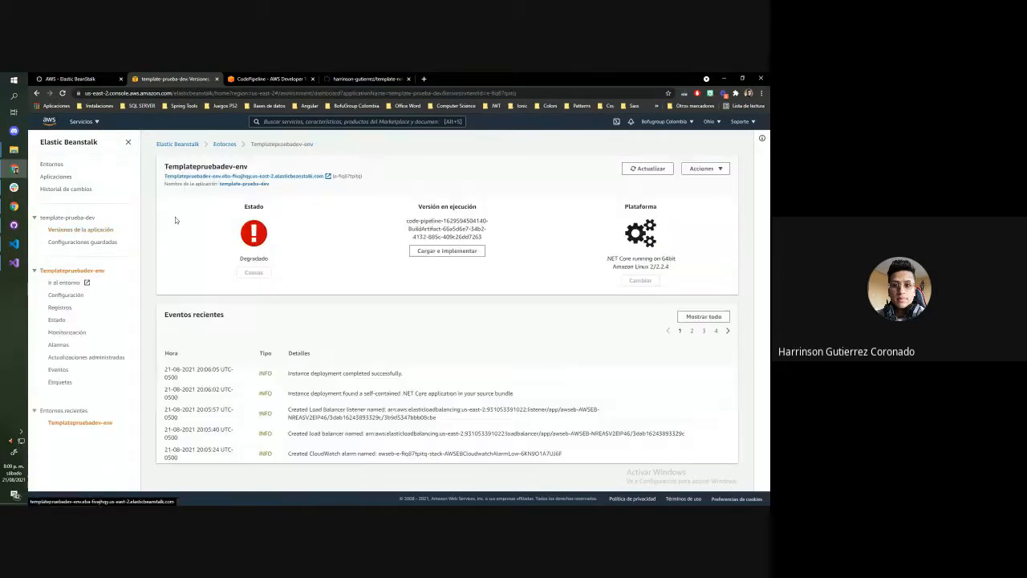
{"action": "left_click", "coordinate": [286, 177]}
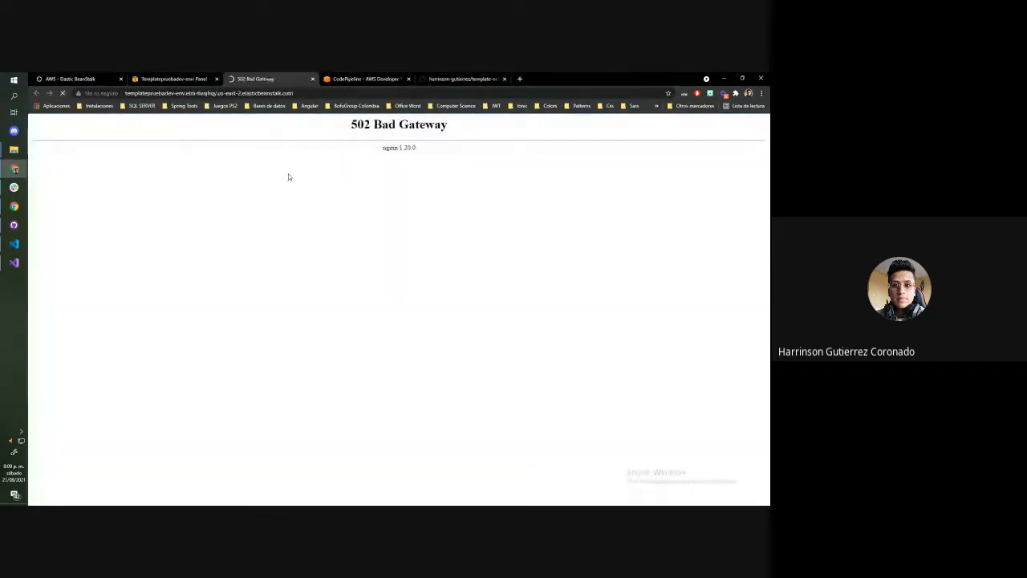
{"action": "left_click", "coordinate": [313, 78]}
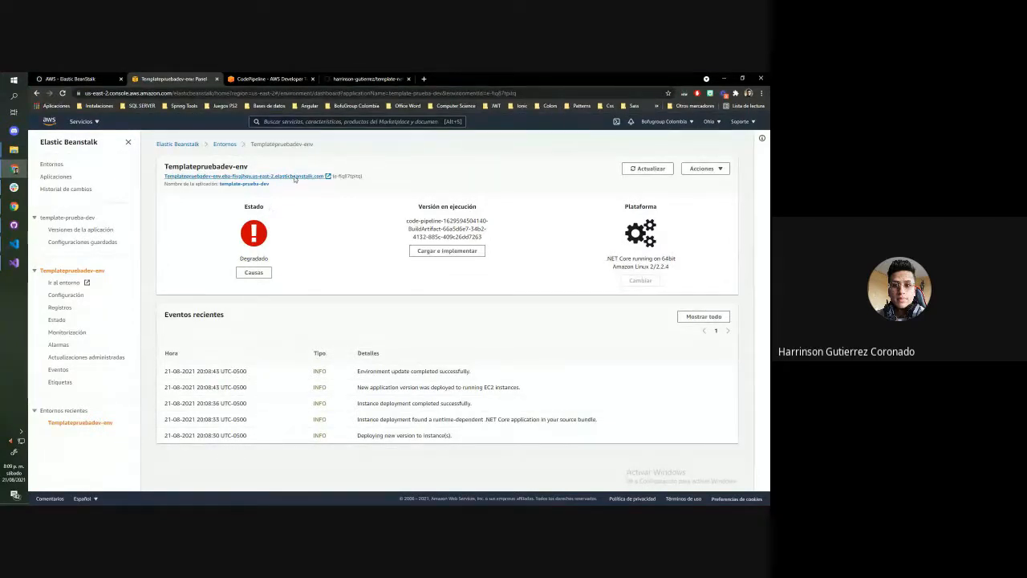
{"action": "left_click", "coordinate": [293, 176]}
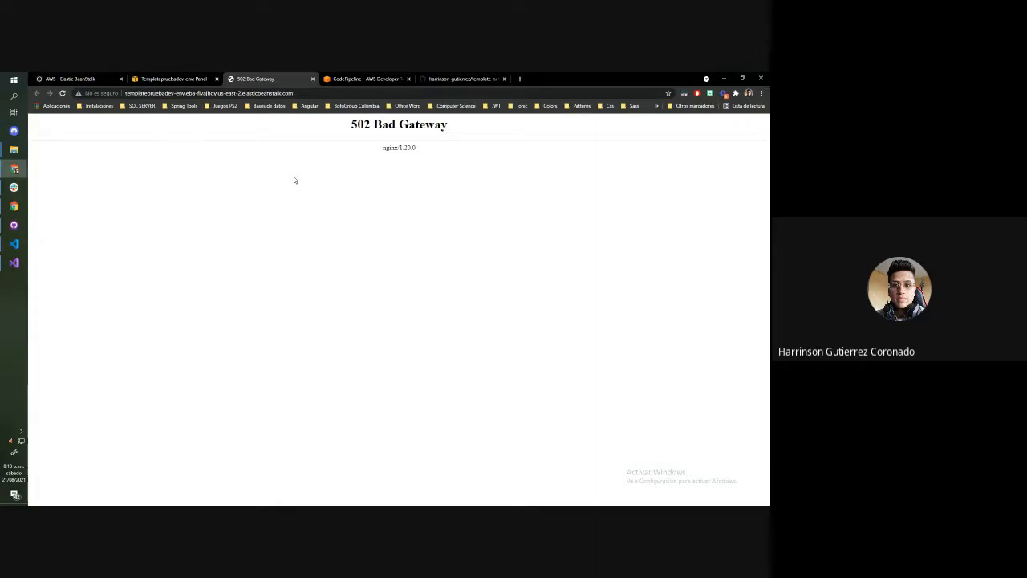
{"action": "left_click", "coordinate": [209, 76]}
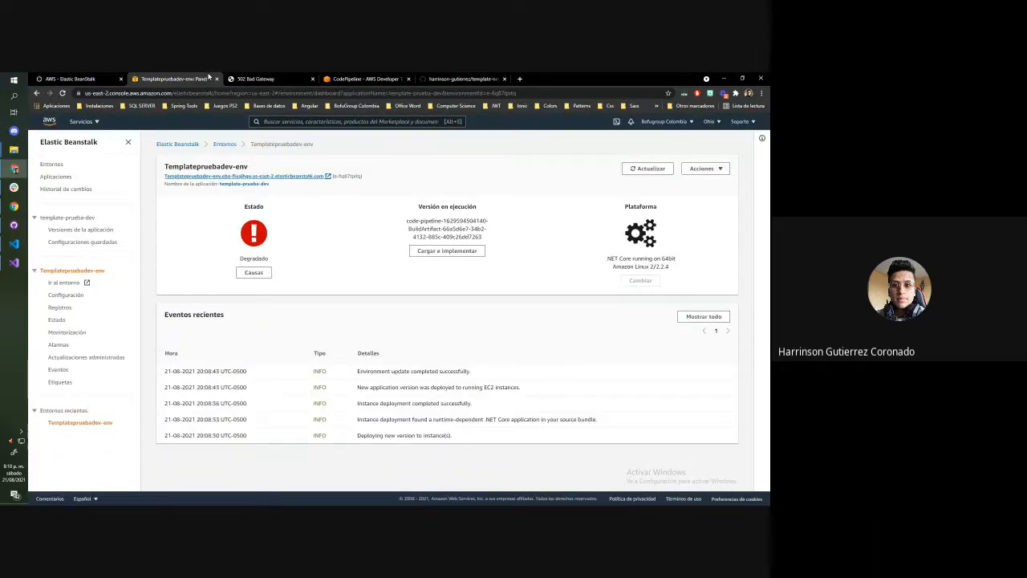
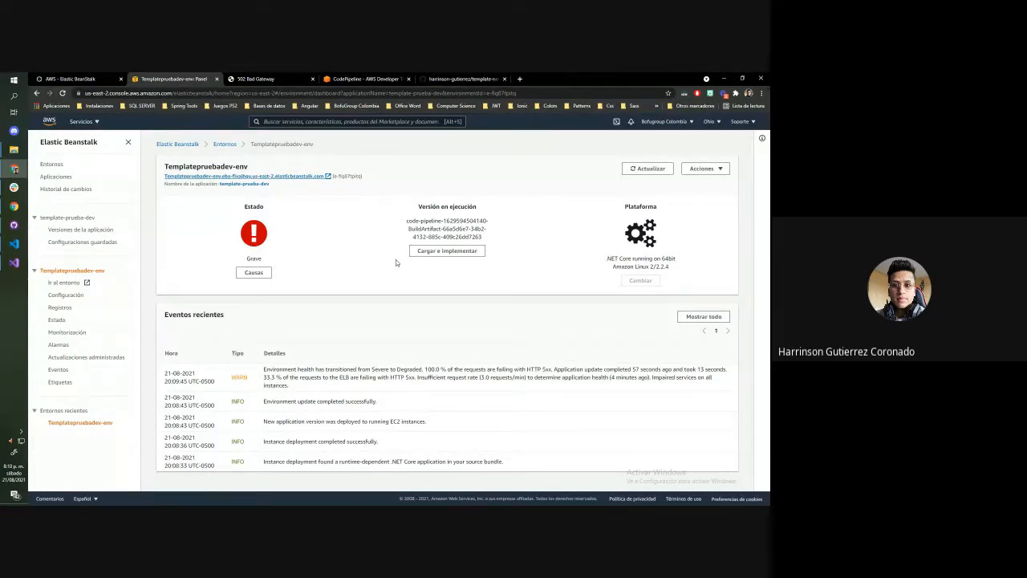
Request the last 100 lines of the Templatepruebadev-env logs and open the resulting log file
{"action": "left_click", "coordinate": [53, 309]}
{"action": "left_click", "coordinate": [632, 177]}
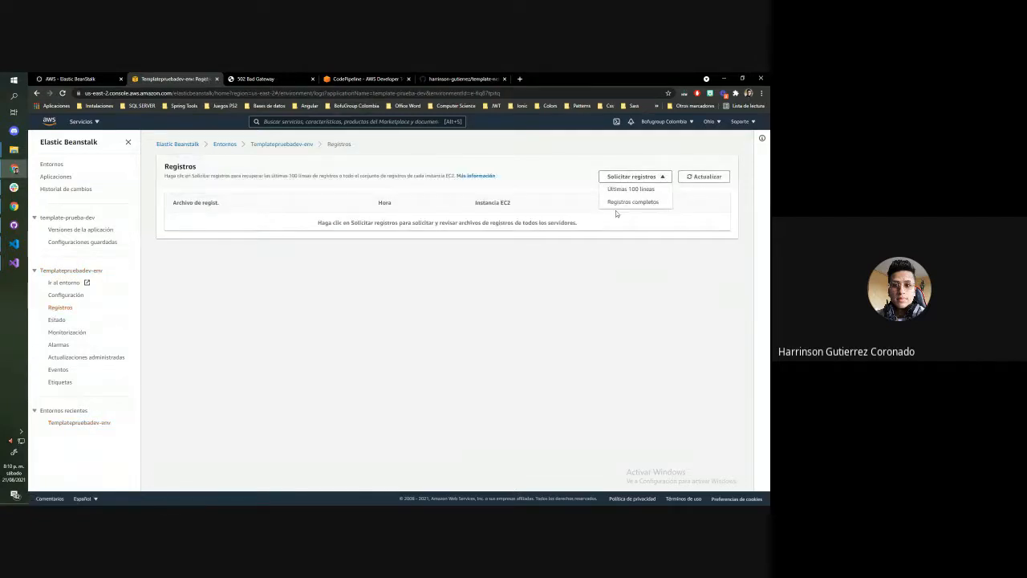
{"action": "left_click", "coordinate": [625, 189]}
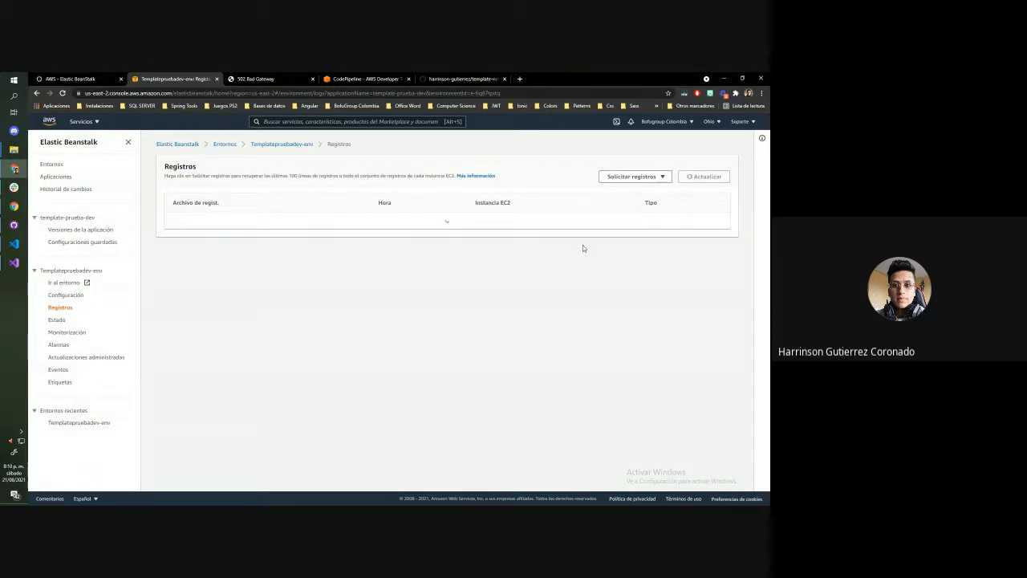
{"action": "left_click", "coordinate": [184, 221]}
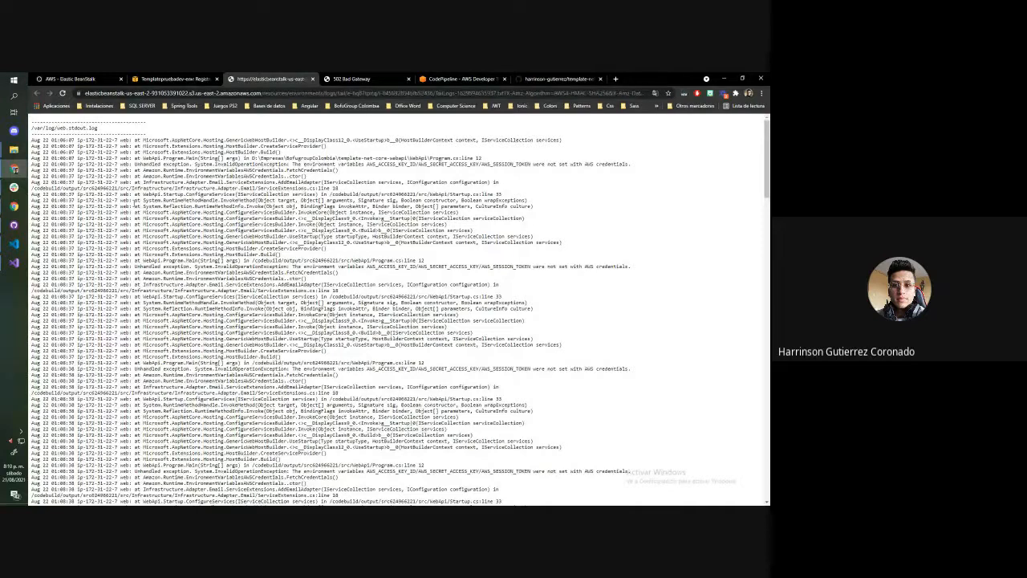
Examine the web.stdout.log, nginx access.log and nginx error.log sections for the cause of the failing requests
{"action": "scroll", "coordinate": [313, 205], "scroll_direction": "down", "scroll_amount": 5}
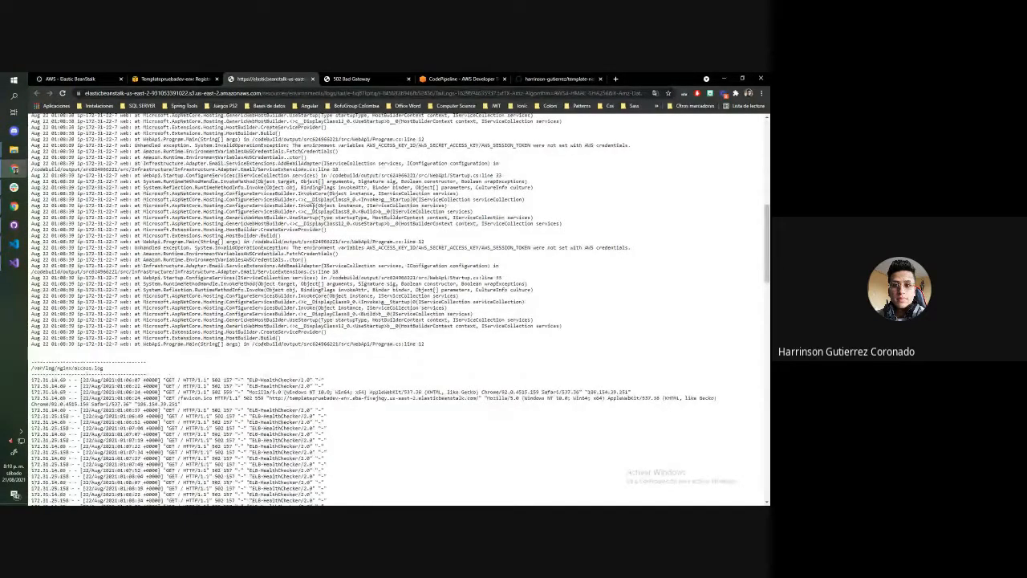
{"action": "scroll", "coordinate": [313, 206], "scroll_direction": "up", "scroll_amount": 3}
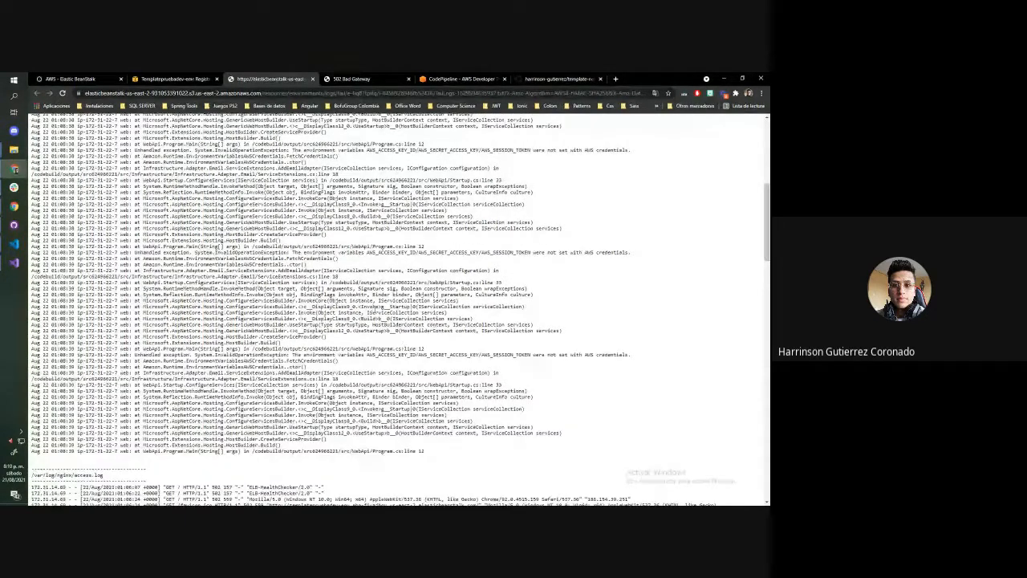
{"action": "scroll", "coordinate": [314, 206], "scroll_direction": "down", "scroll_amount": 10}
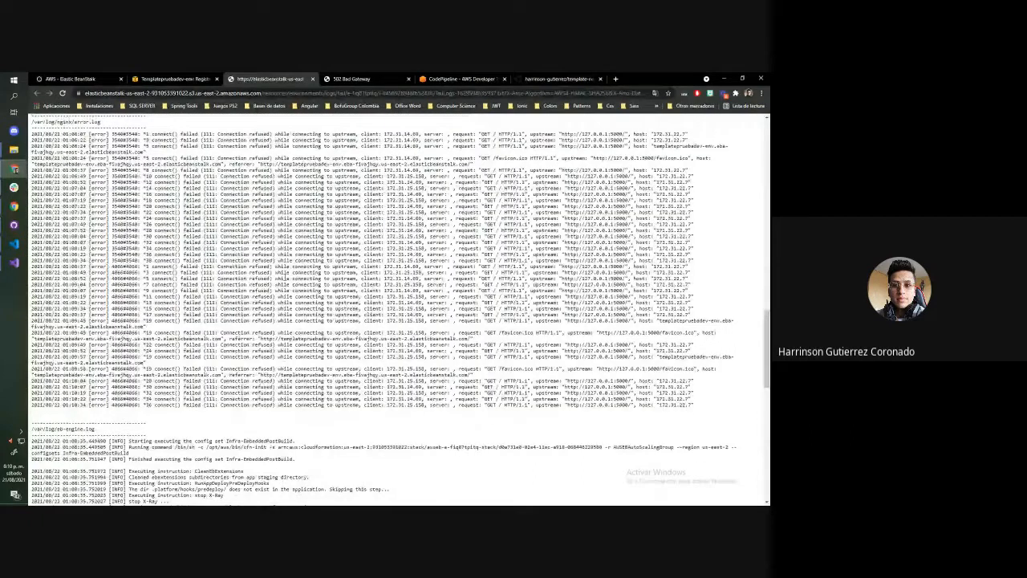
{"action": "scroll", "coordinate": [342, 309], "scroll_direction": "up", "scroll_amount": 8}
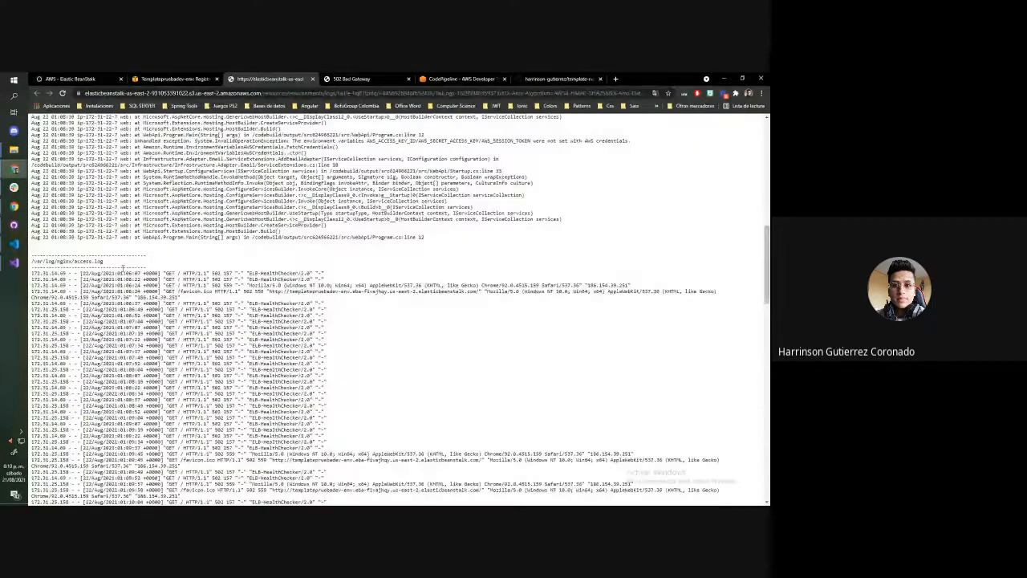
{"action": "scroll", "coordinate": [123, 267], "scroll_direction": "up", "scroll_amount": 10}
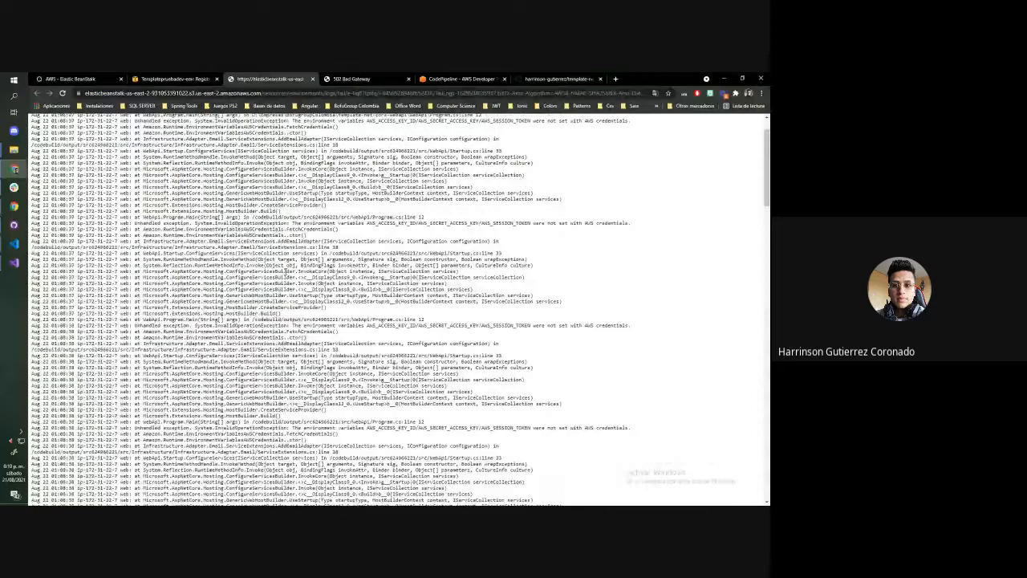
{"action": "scroll", "coordinate": [303, 285], "scroll_direction": "down", "scroll_amount": 8}
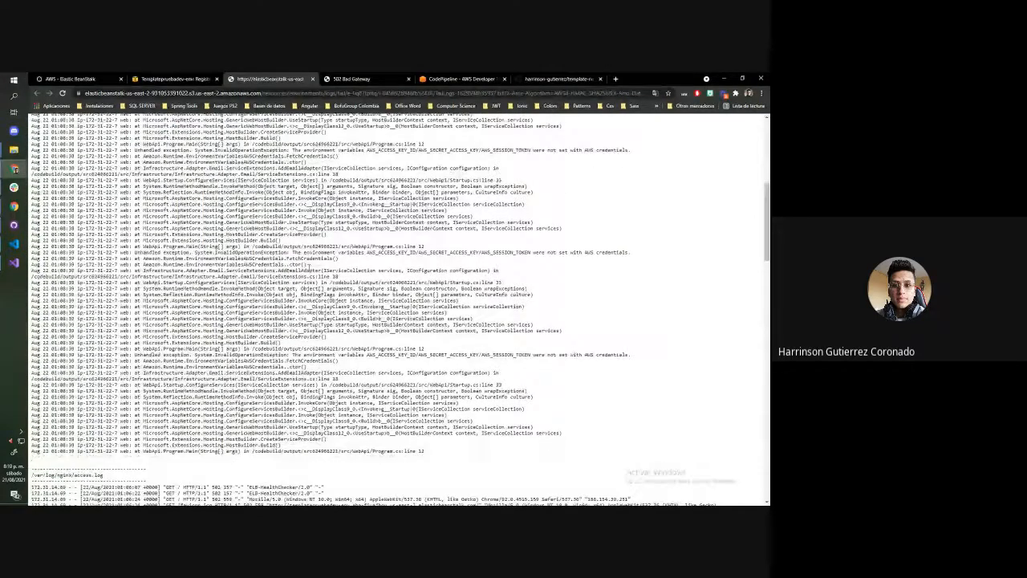
{"action": "scroll", "coordinate": [137, 186], "scroll_direction": "up", "scroll_amount": 8}
Read the unhandled exception about AWS credential environment variables in the web.stdout.log section
{"action": "left_click_drag", "start_coordinate": [105, 130], "coordinate": [58, 126]}
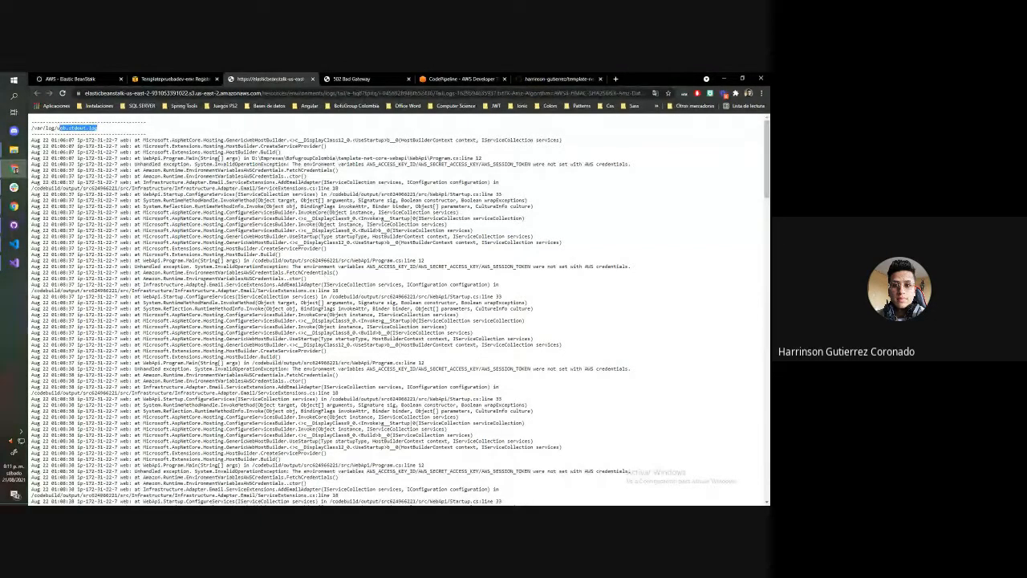
{"action": "left_click", "coordinate": [75, 133]}
{"action": "left_click_drag", "start_coordinate": [222, 264], "coordinate": [607, 265]}
{"action": "left_click", "coordinate": [637, 286]}
{"action": "left_click_drag", "start_coordinate": [292, 265], "coordinate": [630, 268]}
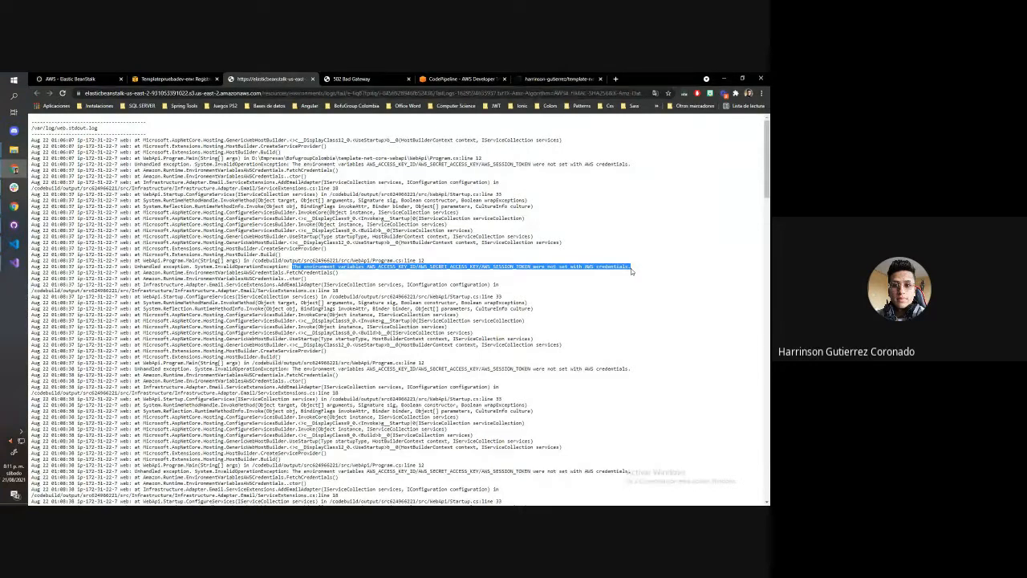
{"action": "left_click_drag", "start_coordinate": [480, 265], "coordinate": [368, 266]}
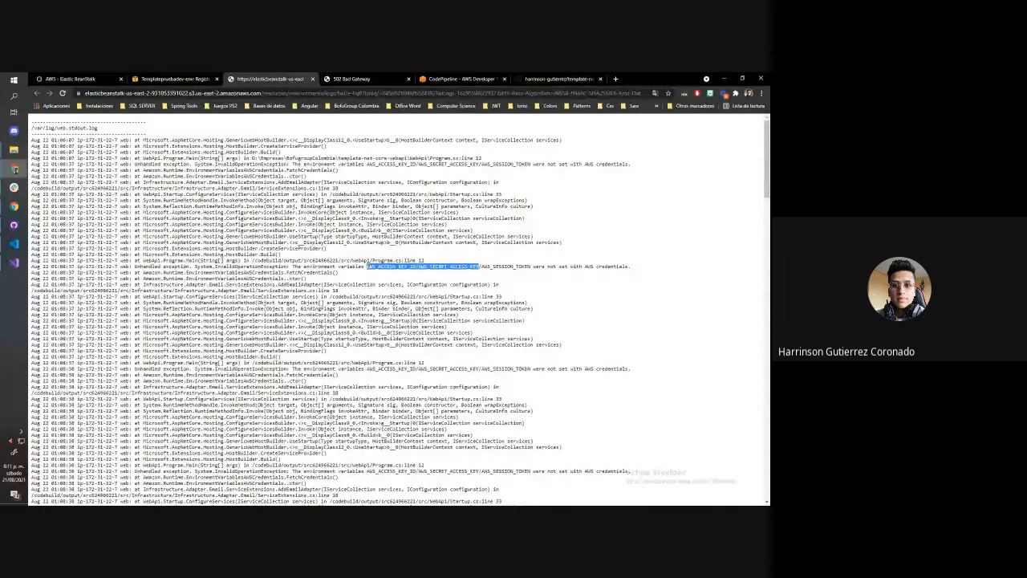
Open the Software configuration of Templatepruebadev-env for editing and go to its environment properties
{"action": "left_click", "coordinate": [178, 79]}
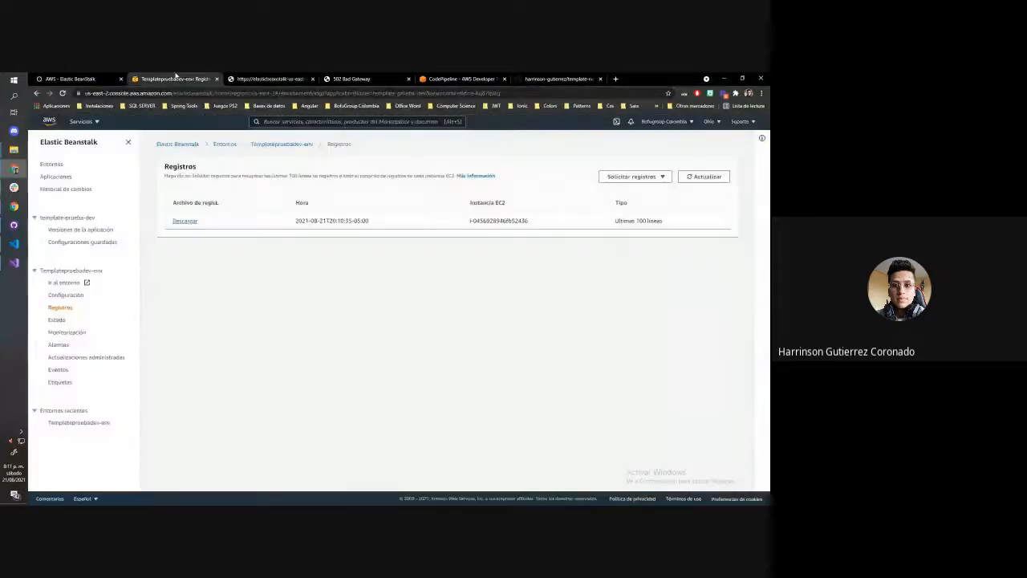
{"action": "left_click", "coordinate": [75, 297]}
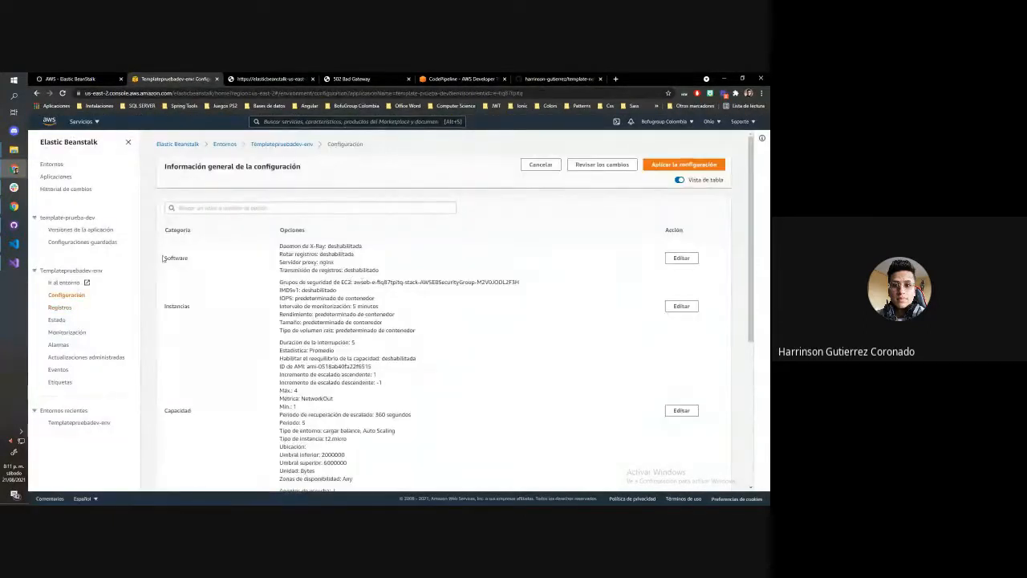
{"action": "left_click", "coordinate": [685, 260]}
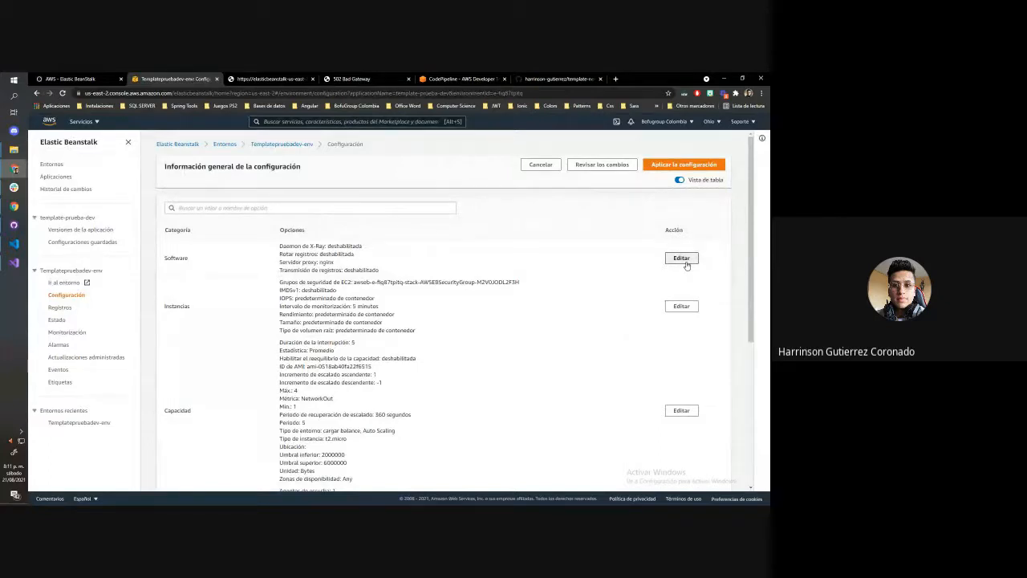
{"action": "scroll", "coordinate": [310, 290], "scroll_direction": "down", "scroll_amount": 10}
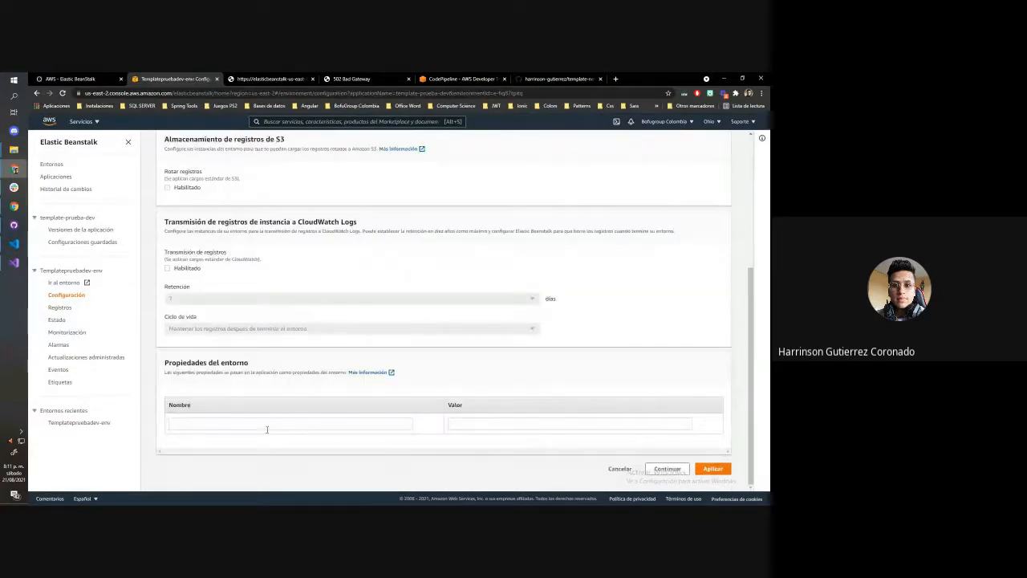
{"action": "left_click", "coordinate": [313, 426]}
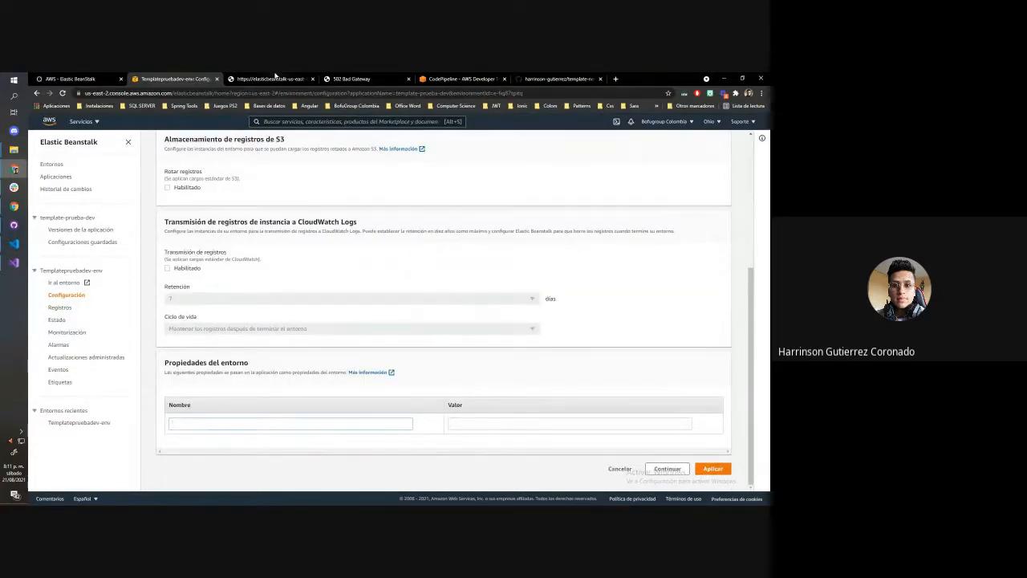
Copy the variable name AWS_ACCESS_KEY_ID from the log and add it as an environment property name
{"action": "left_click", "coordinate": [273, 78]}
{"action": "left_click", "coordinate": [367, 266]}
{"action": "left_click", "coordinate": [422, 273]}
{"action": "mouse_move", "coordinate": [368, 267]}
{"action": "left_mouse_down"}
{"action": "mouse_move", "coordinate": [418, 266]}
{"action": "mouse_move", "coordinate": [368, 266]}
{"action": "left_mouse_up"}
{"action": "key", "text": "ctrl+c"}
{"action": "left_click", "coordinate": [159, 77]}
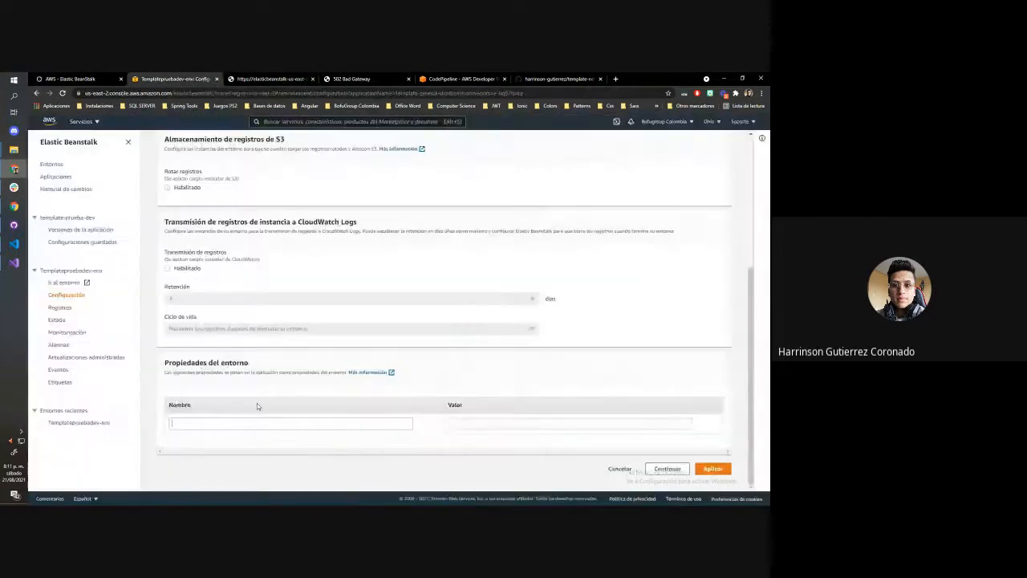
{"action": "key", "text": "ctrl+v"}
Copy the variable name AWS_SECRET_ACCESS_KEY from the log and add it as a second environment property name
{"action": "left_click", "coordinate": [318, 76]}
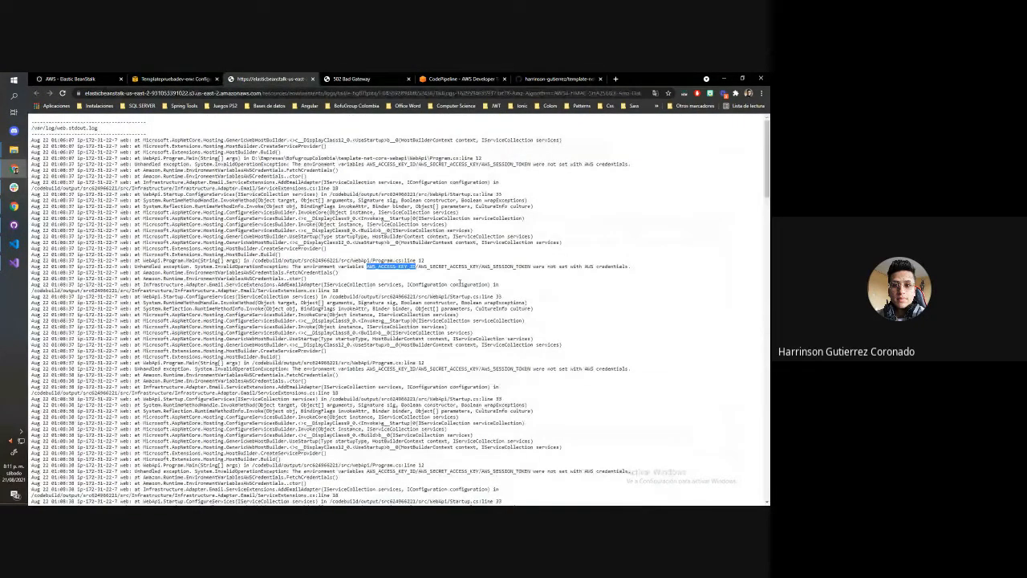
{"action": "left_click", "coordinate": [189, 78]}
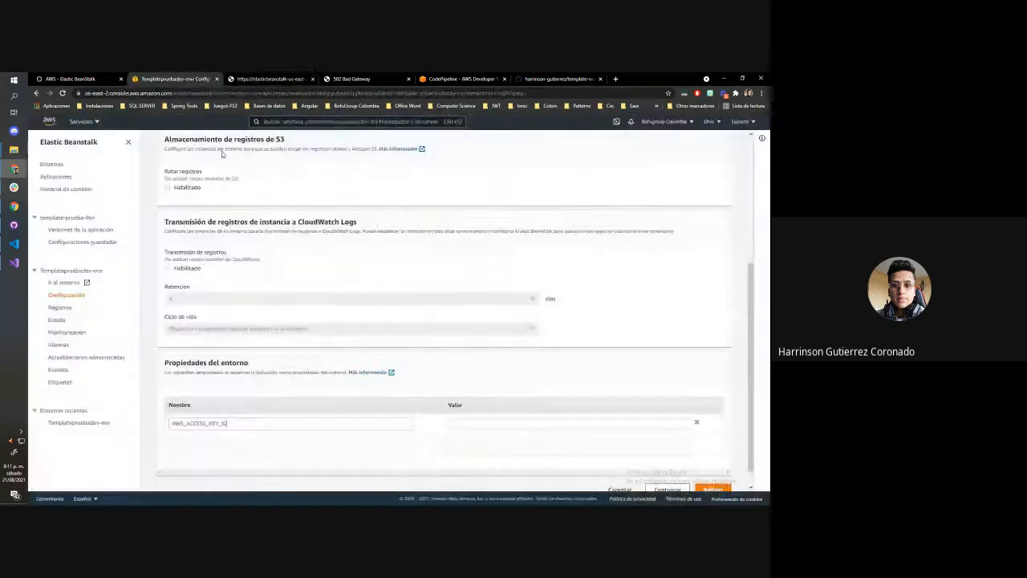
{"action": "left_click", "coordinate": [298, 442]}
{"action": "type", "text": "AWS_SECRET_ACCESS_KEY"}
{"action": "scroll", "coordinate": [334, 429], "scroll_direction": "down", "scroll_amount": 1}
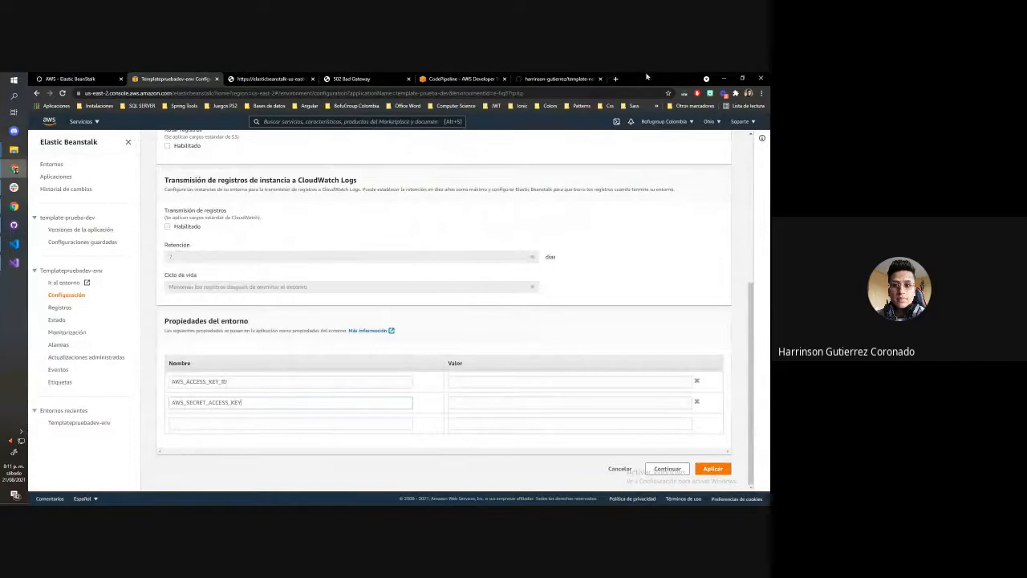
Detach the Elastic Beanstalk configuration page into its own window and move it off the shared screen
{"action": "left_click_drag", "start_coordinate": [647, 76], "coordinate": [514, 74]}
{"action": "left_click_drag", "start_coordinate": [205, 83], "coordinate": [769, 305]}
{"action": "left_click", "coordinate": [465, 79]}
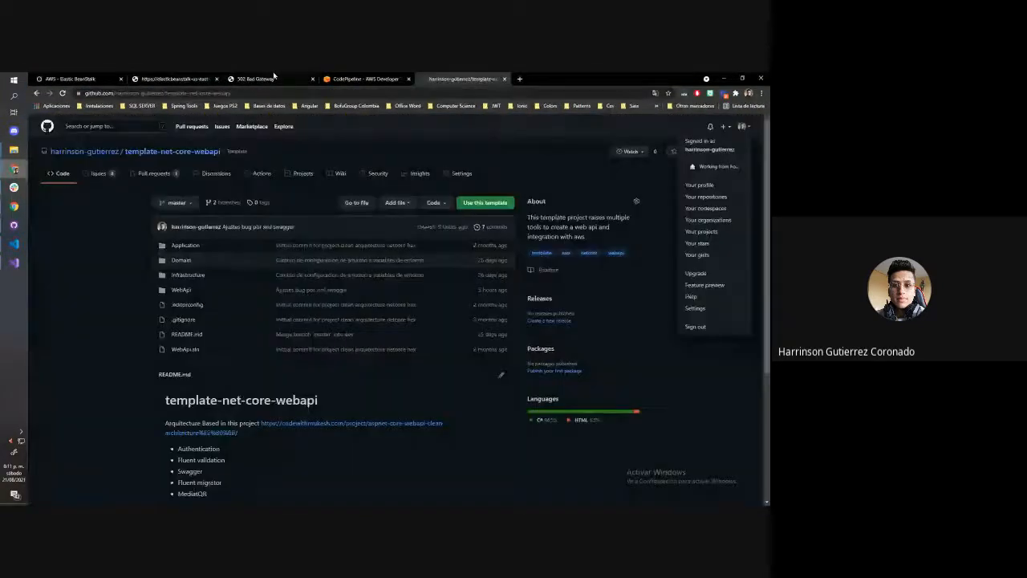
{"action": "left_click", "coordinate": [273, 78]}
{"action": "left_click", "coordinate": [73, 79]}
{"action": "scroll", "coordinate": [321, 255], "scroll_direction": "down", "scroll_amount": 20}
{"action": "scroll", "coordinate": [336, 260], "scroll_direction": "up", "scroll_amount": 5}
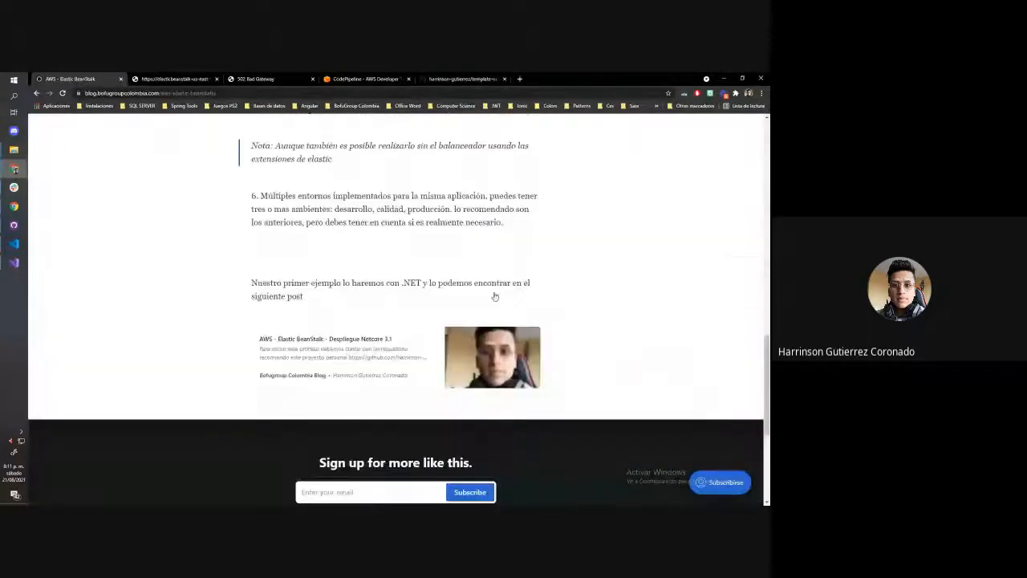
{"action": "key", "text": "alt+Tab"}
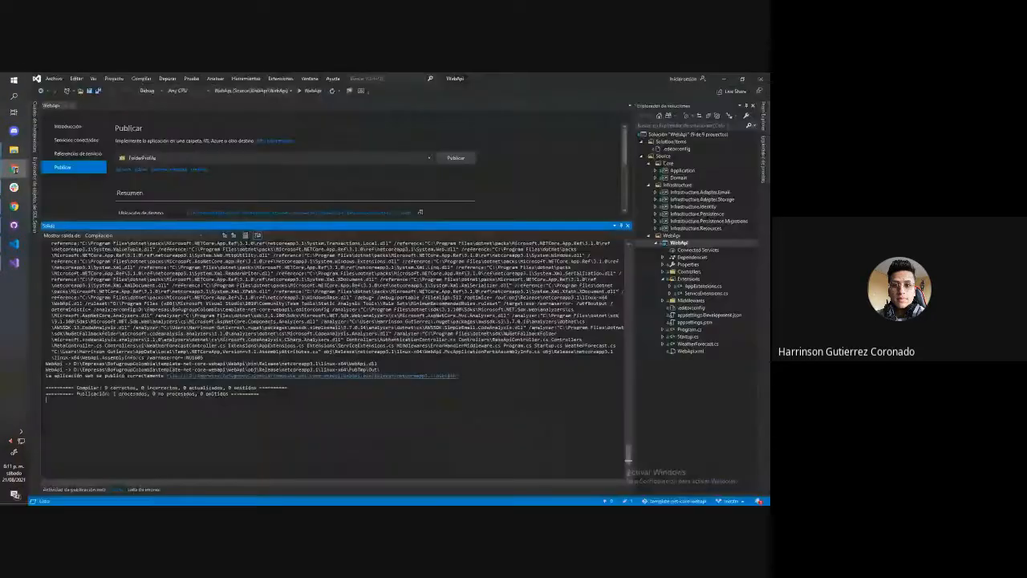
{"action": "key", "text": "alt+Tab"}
{"action": "key", "text": "alt+Tab"}
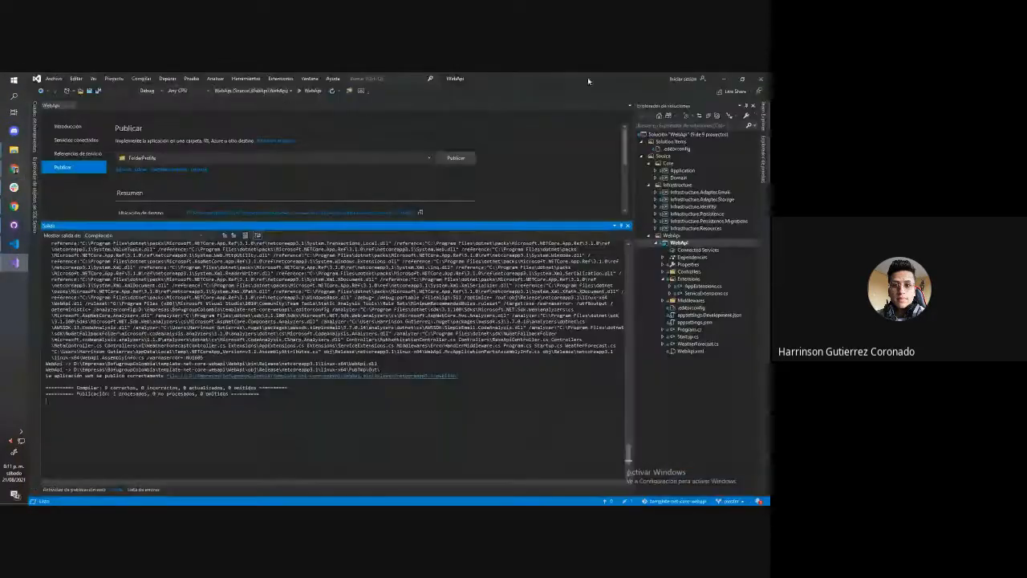
{"action": "left_click_drag", "start_coordinate": [588, 78], "coordinate": [768, 78]}
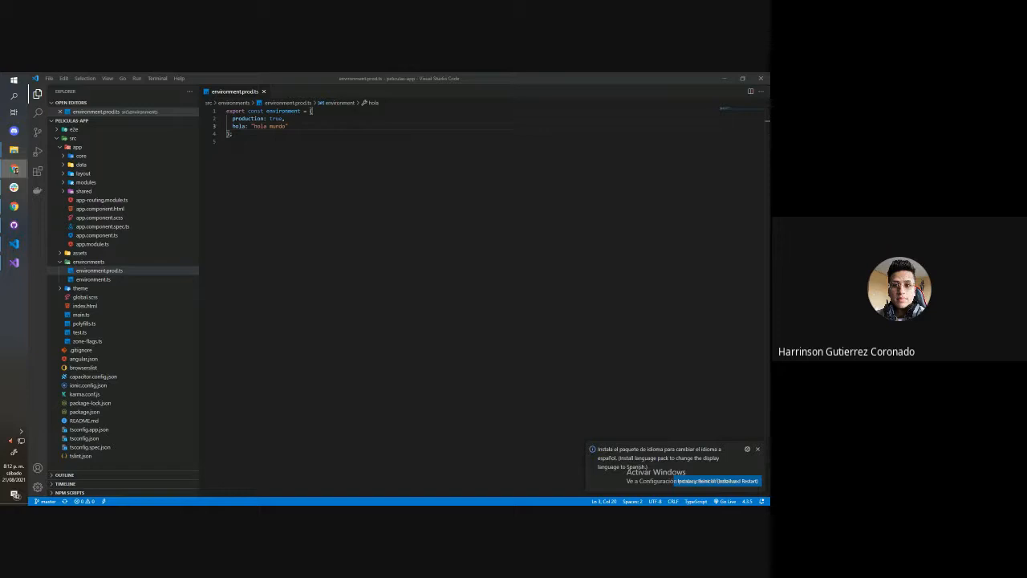
Check the Templatepruebadev-env overview and go back to the browser window with the blog
{"action": "left_click", "coordinate": [14, 169]}
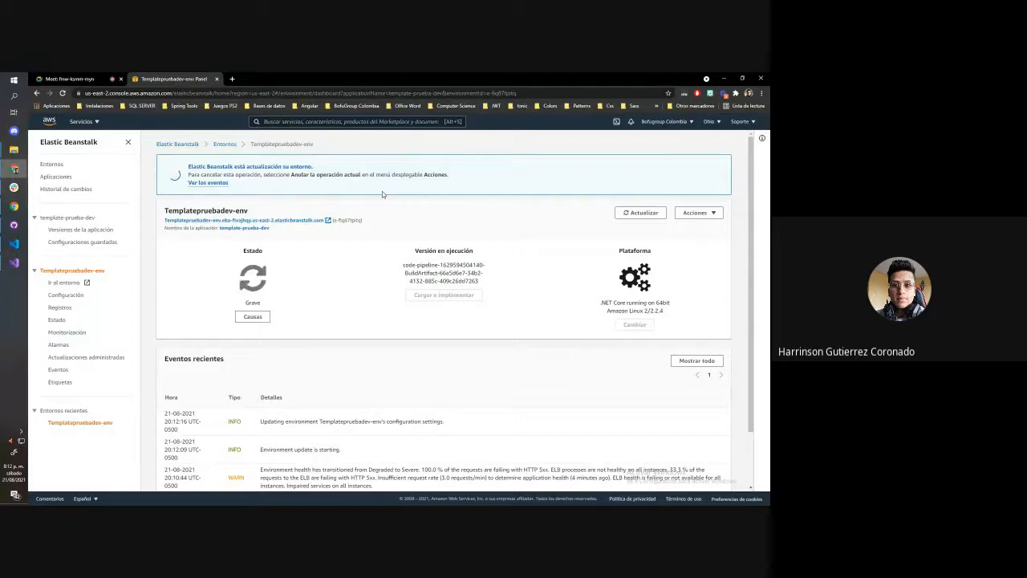
{"action": "left_click_drag", "start_coordinate": [317, 79], "coordinate": [464, 75]}
{"action": "left_click_drag", "start_coordinate": [279, 76], "coordinate": [769, 152]}
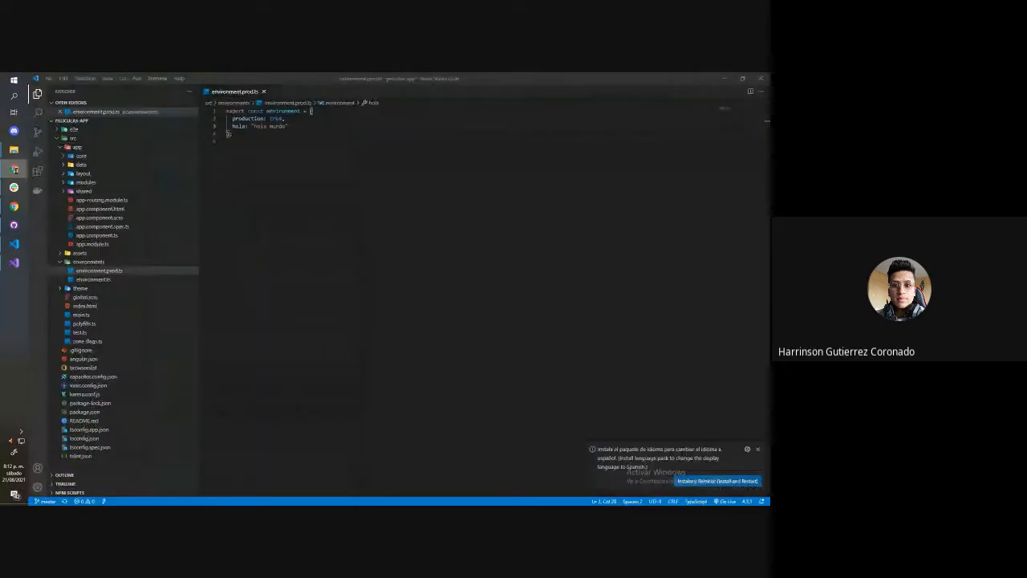
{"action": "left_click", "coordinate": [724, 79]}
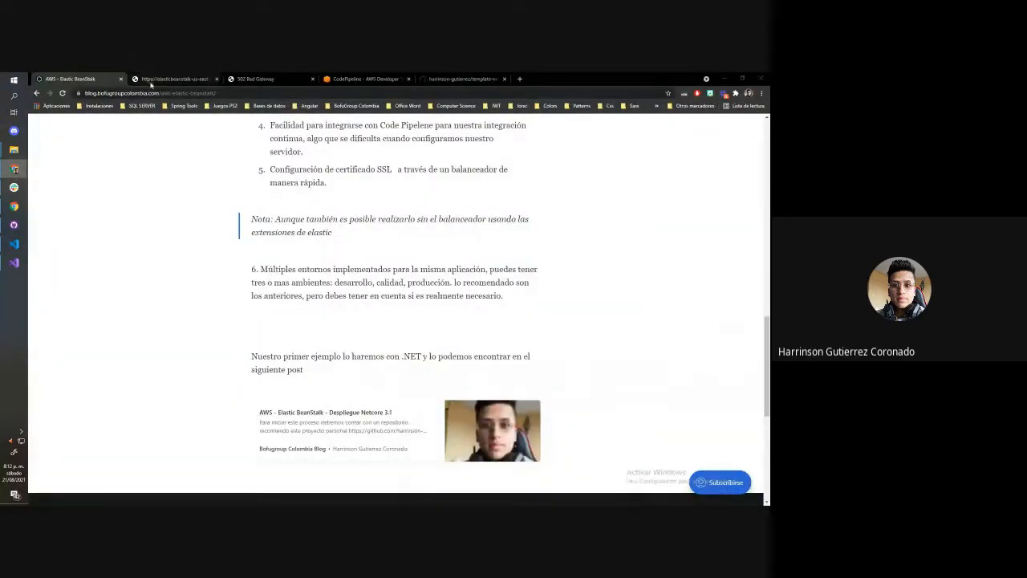
Open the blog post "AWS - IAM - Credenciales de acceso" and skim its content
{"action": "scroll", "coordinate": [302, 166], "scroll_direction": "up", "scroll_amount": 15}
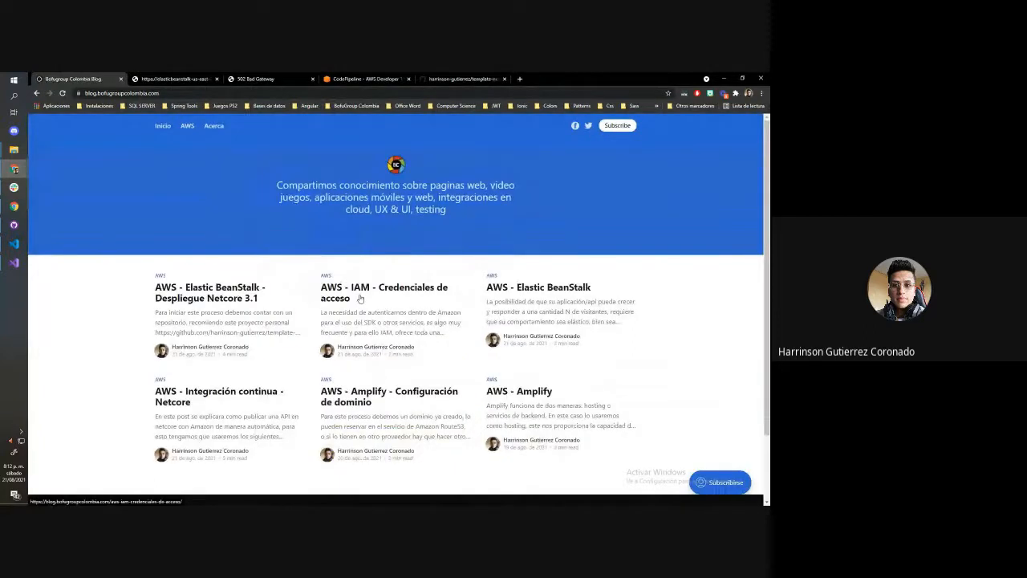
{"action": "left_click", "coordinate": [360, 298]}
{"action": "scroll", "coordinate": [370, 301], "scroll_direction": "down", "scroll_amount": 4}
{"action": "scroll", "coordinate": [369, 301], "scroll_direction": "up", "scroll_amount": 4}
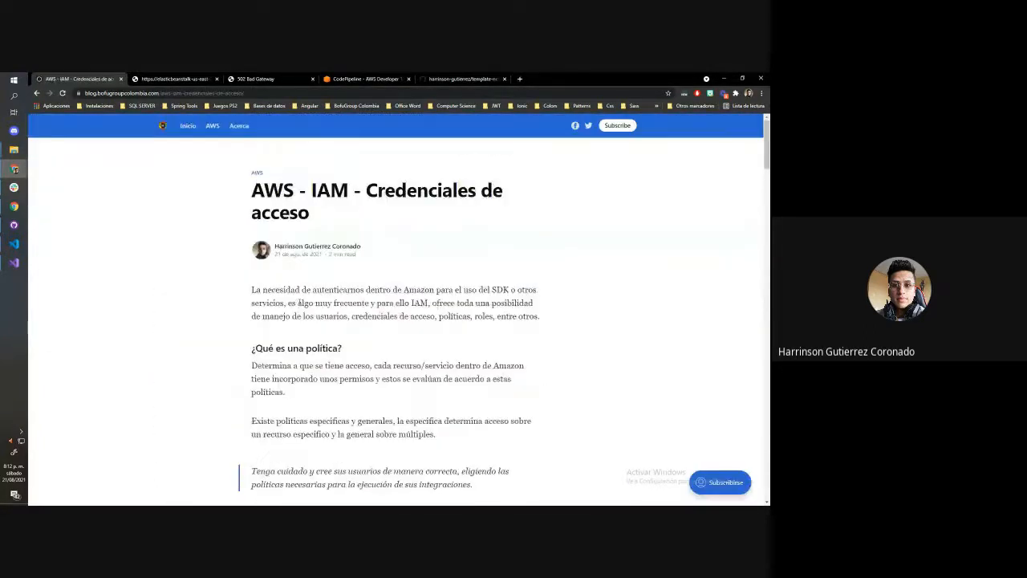
{"action": "scroll", "coordinate": [377, 303], "scroll_direction": "down", "scroll_amount": 1}
{"action": "scroll", "coordinate": [377, 302], "scroll_direction": "up", "scroll_amount": 1}
Move the Templatepruebadev-env page back into the shared browser window and find and open the IAM service from it
{"action": "left_click_drag", "start_coordinate": [583, 81], "coordinate": [179, 80]}
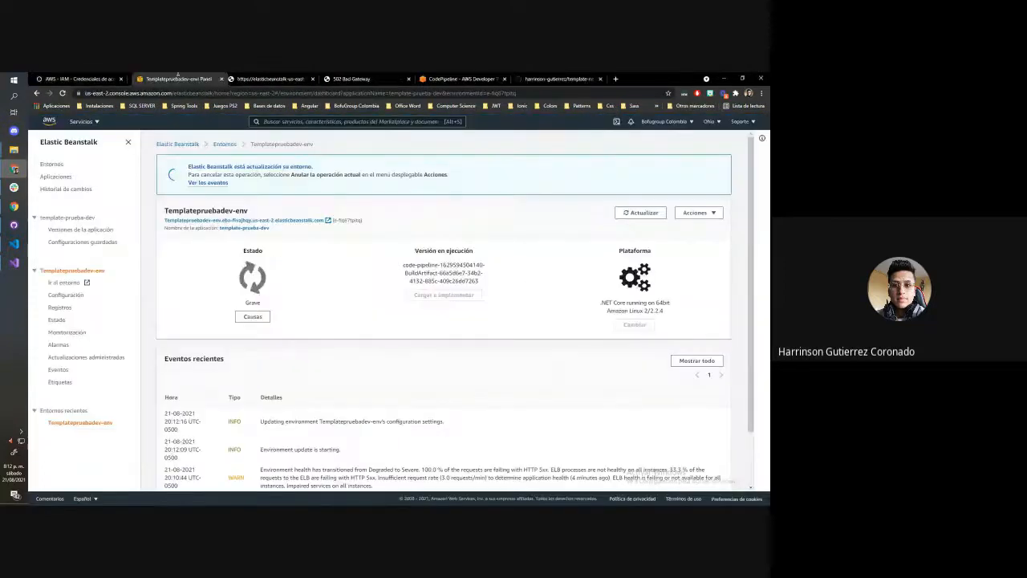
{"action": "left_click", "coordinate": [90, 122]}
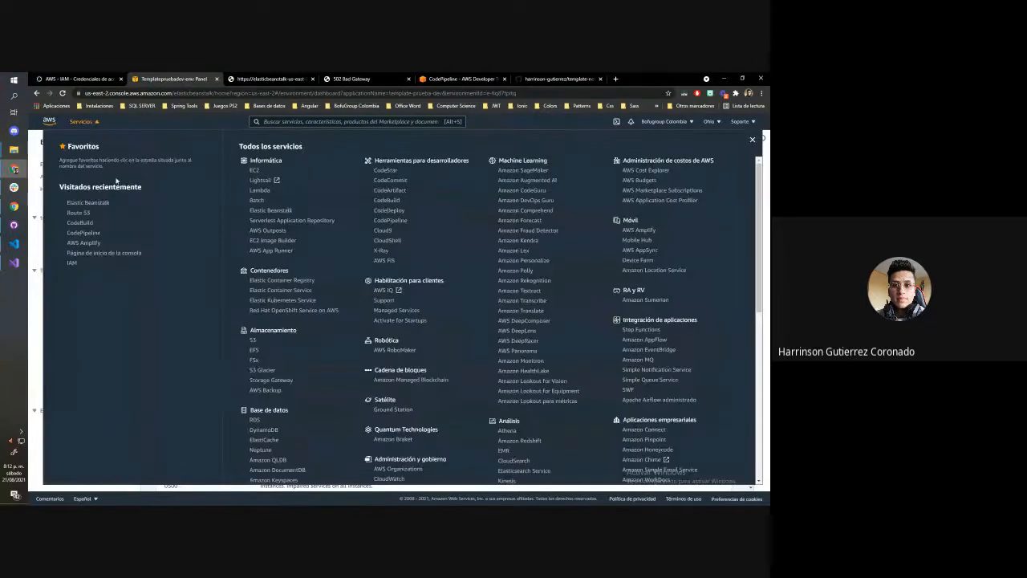
{"action": "left_click", "coordinate": [295, 121]}
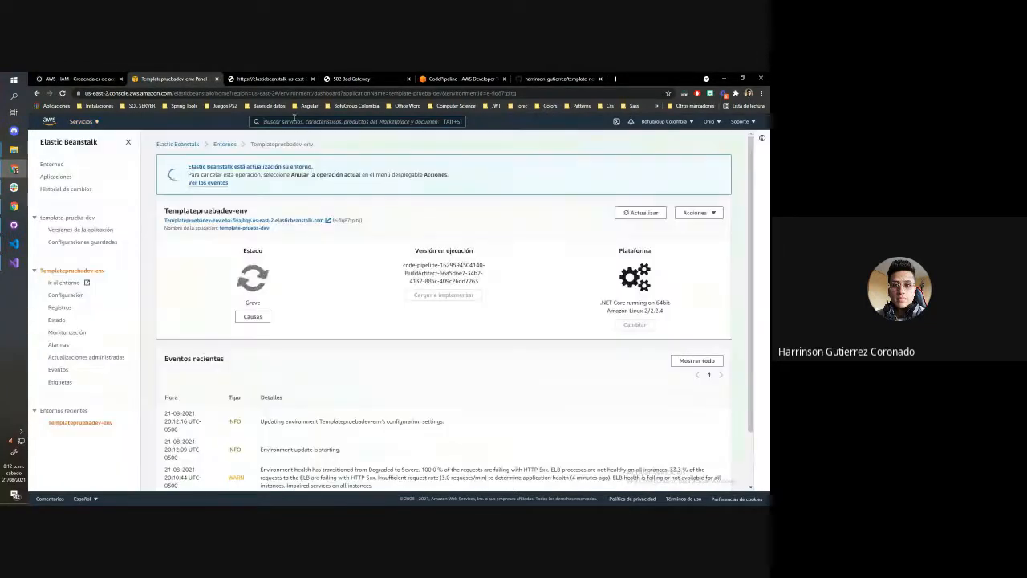
{"action": "type", "text": "am"}
{"action": "key", "text": "BackSpace"}
{"action": "key", "text": "BackSpace"}
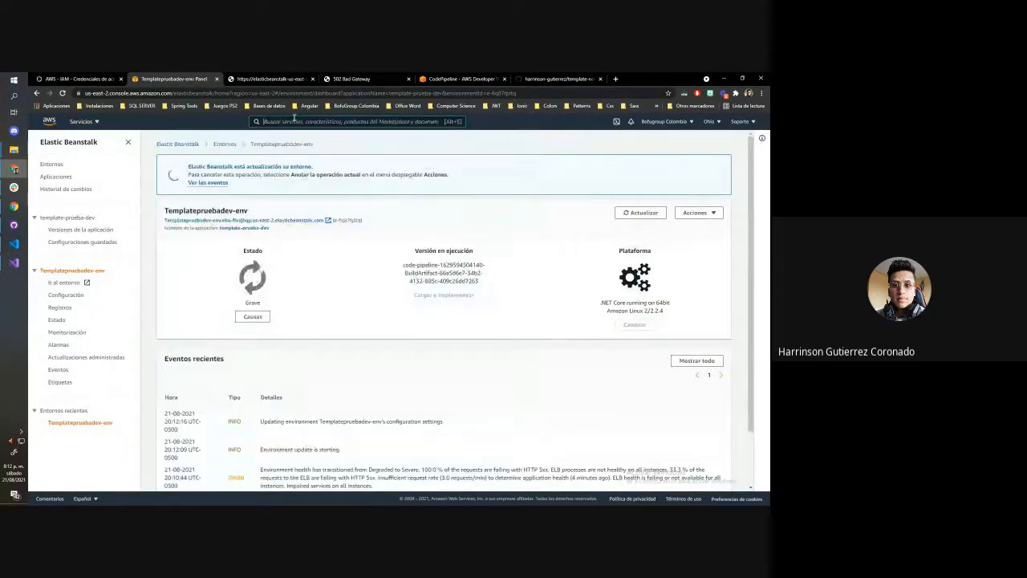
{"action": "type", "text": "iam"}
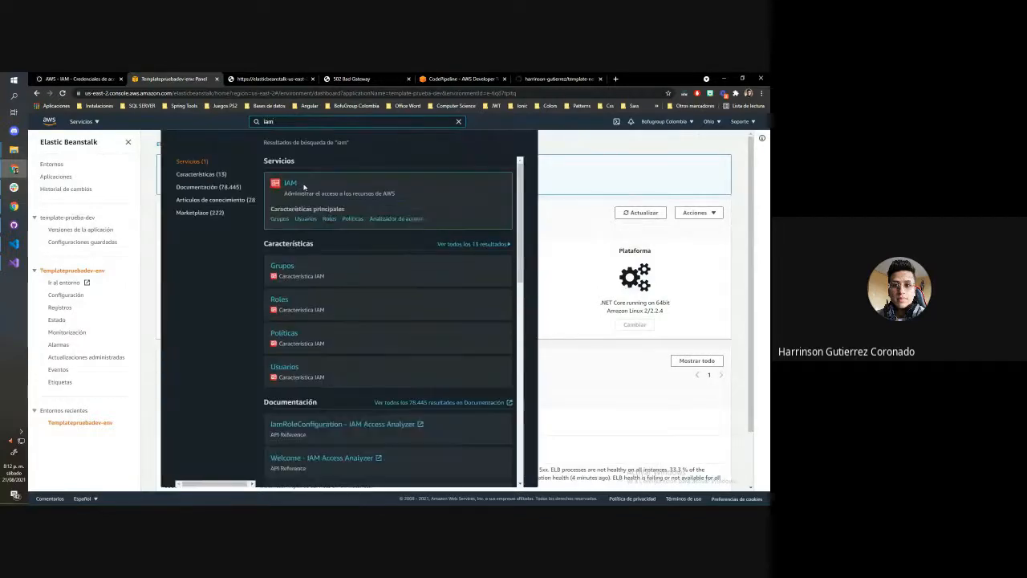
{"action": "left_click", "coordinate": [294, 184]}
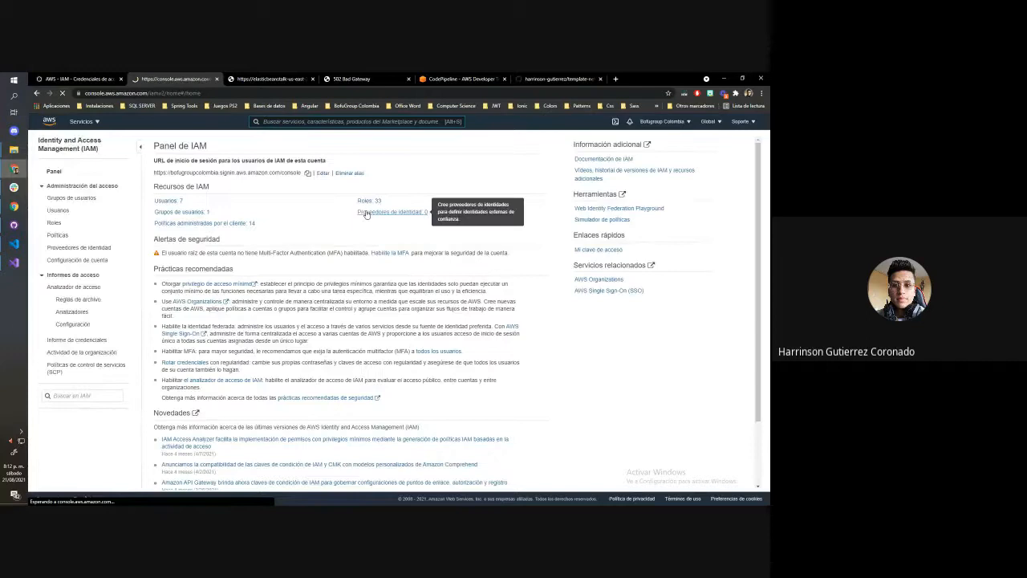
Open the IAM user template-netcore-user and examine the full list of its attached permission policies
{"action": "left_click", "coordinate": [51, 214]}
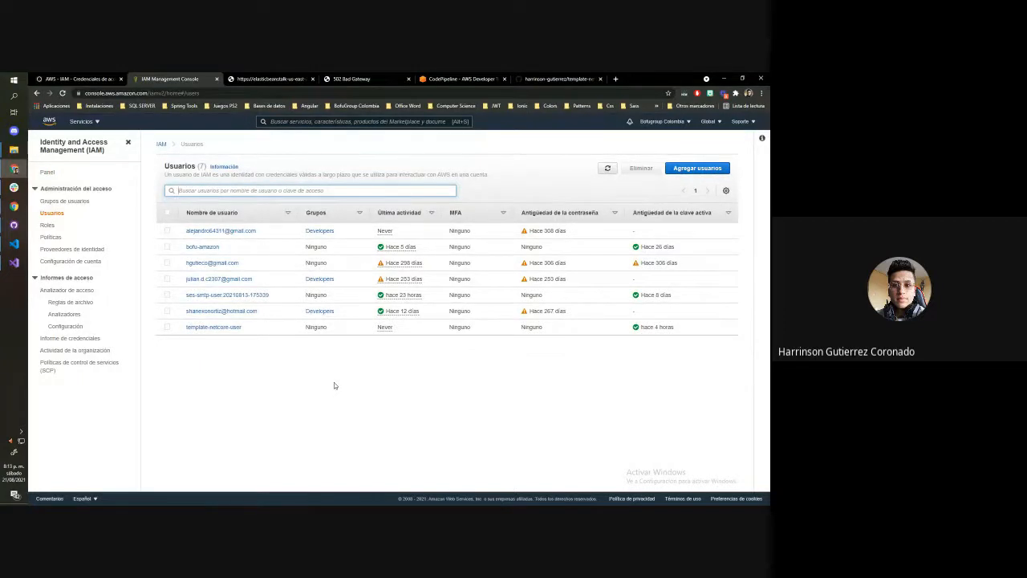
{"action": "left_click", "coordinate": [227, 328]}
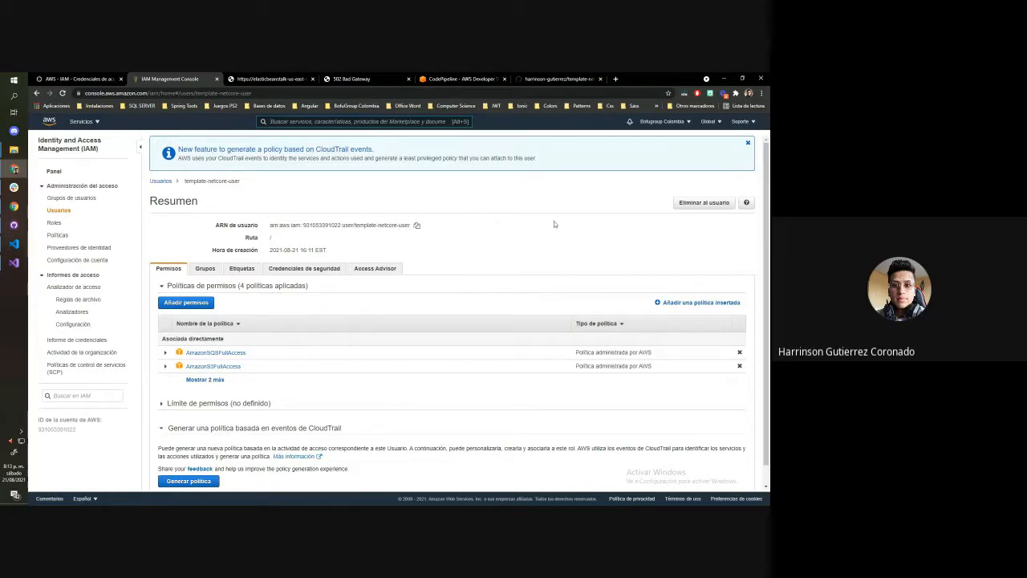
{"action": "left_click", "coordinate": [84, 121]}
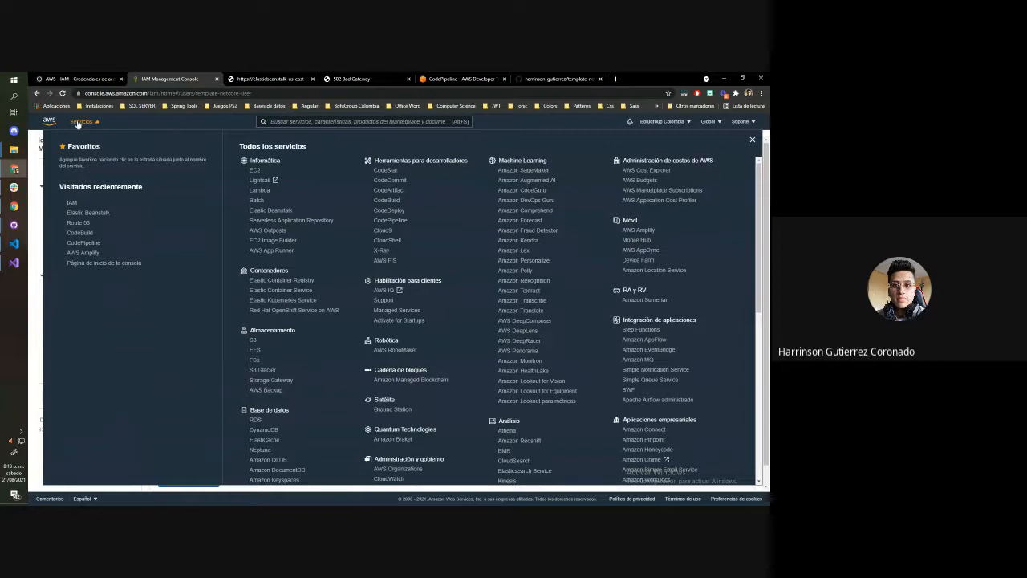
{"action": "left_click", "coordinate": [79, 123]}
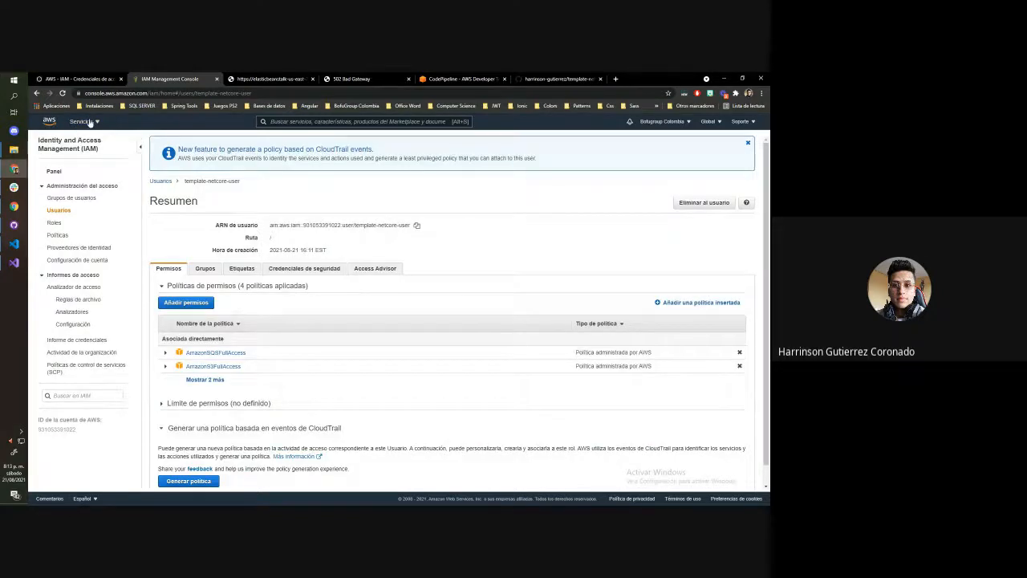
{"action": "left_click", "coordinate": [90, 122]}
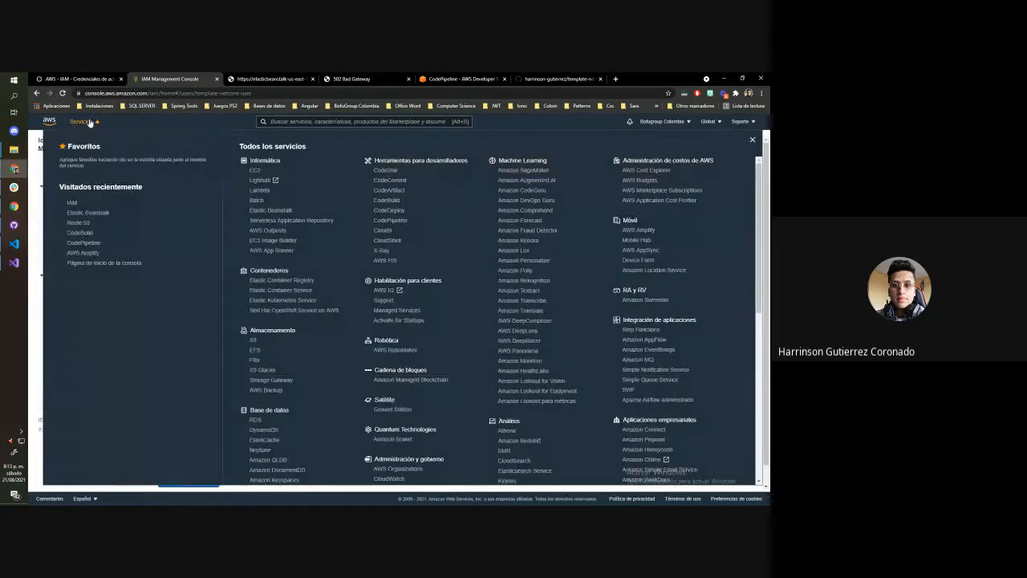
{"action": "left_click", "coordinate": [90, 122]}
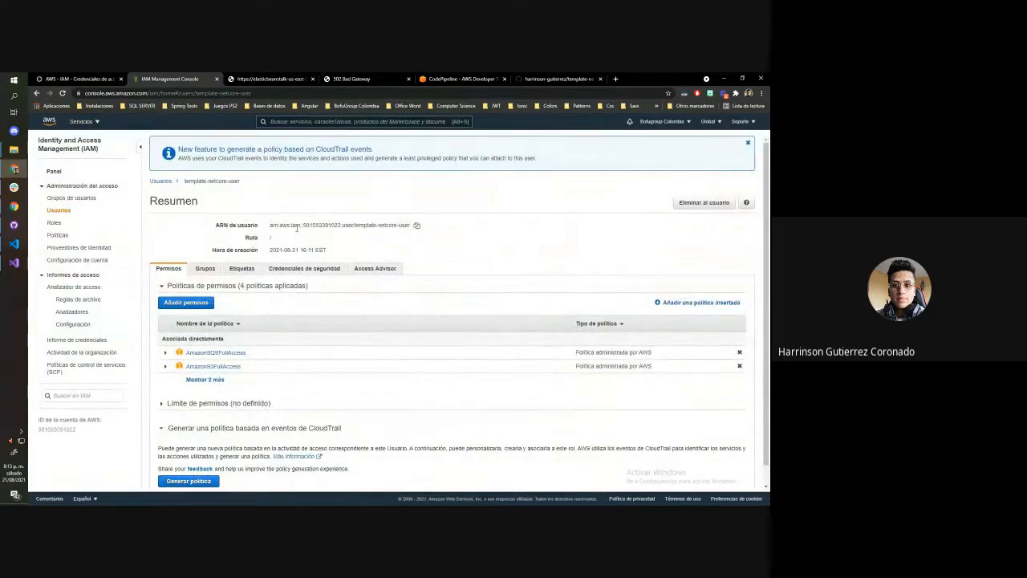
{"action": "left_click", "coordinate": [211, 380]}
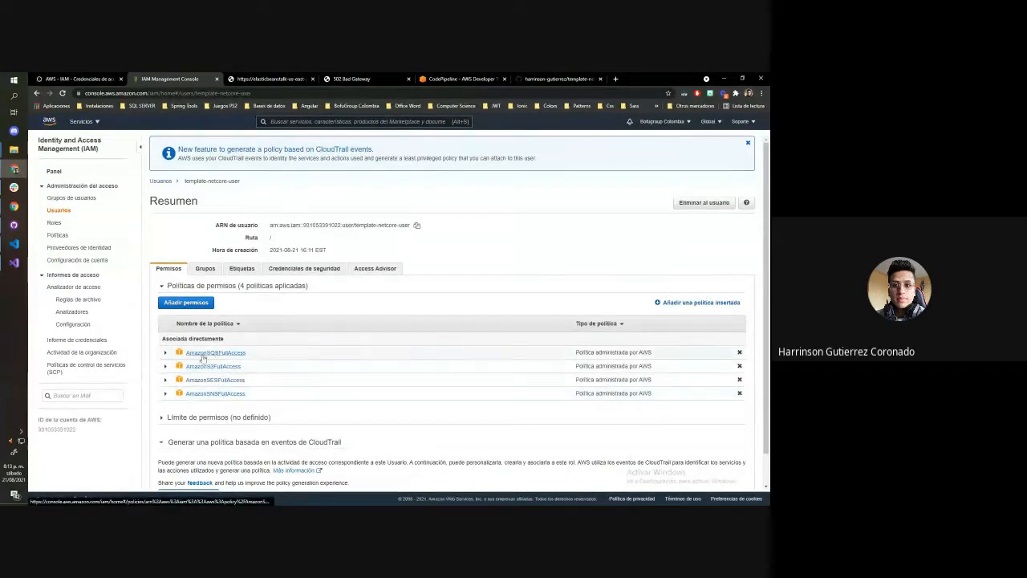
{"action": "scroll", "coordinate": [345, 325], "scroll_direction": "down", "scroll_amount": 1}
{"action": "scroll", "coordinate": [321, 240], "scroll_direction": "up", "scroll_amount": 1}
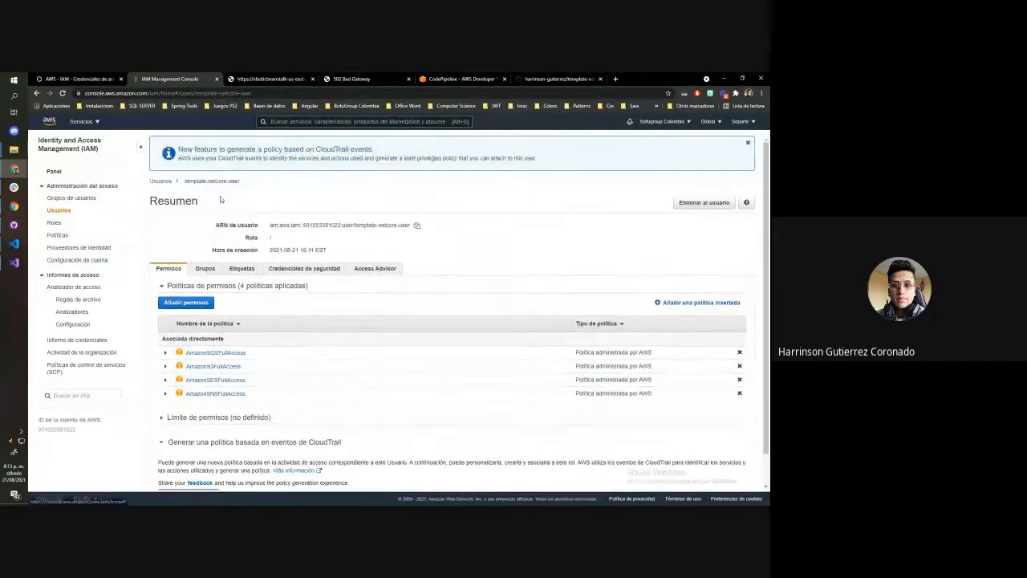
{"action": "scroll", "coordinate": [245, 259], "scroll_direction": "down", "scroll_amount": 1}
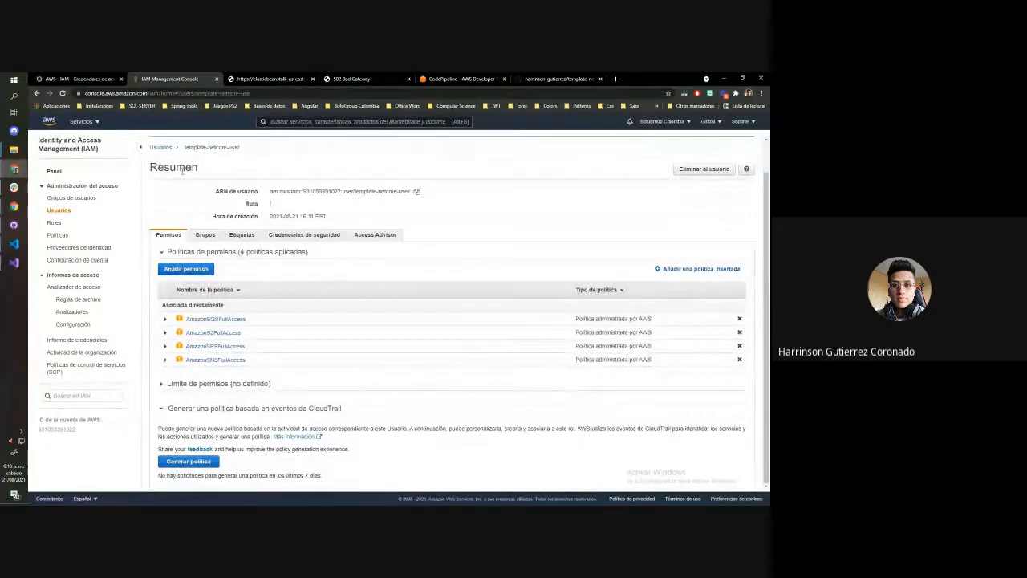
Start adding an IAM user named prueba with programmatic access and continue to its permissions
{"action": "left_click", "coordinate": [58, 212]}
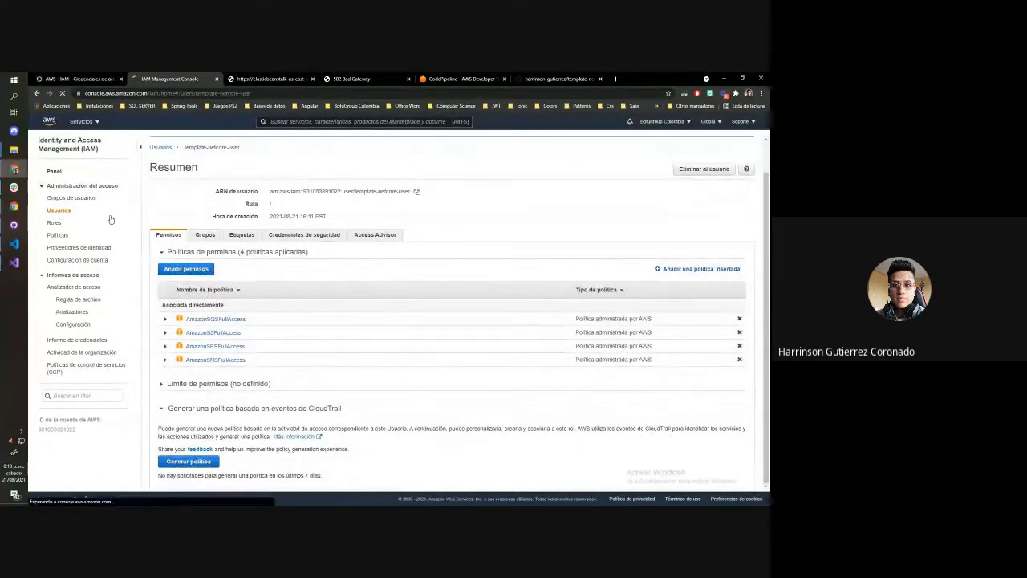
{"action": "left_click", "coordinate": [713, 170]}
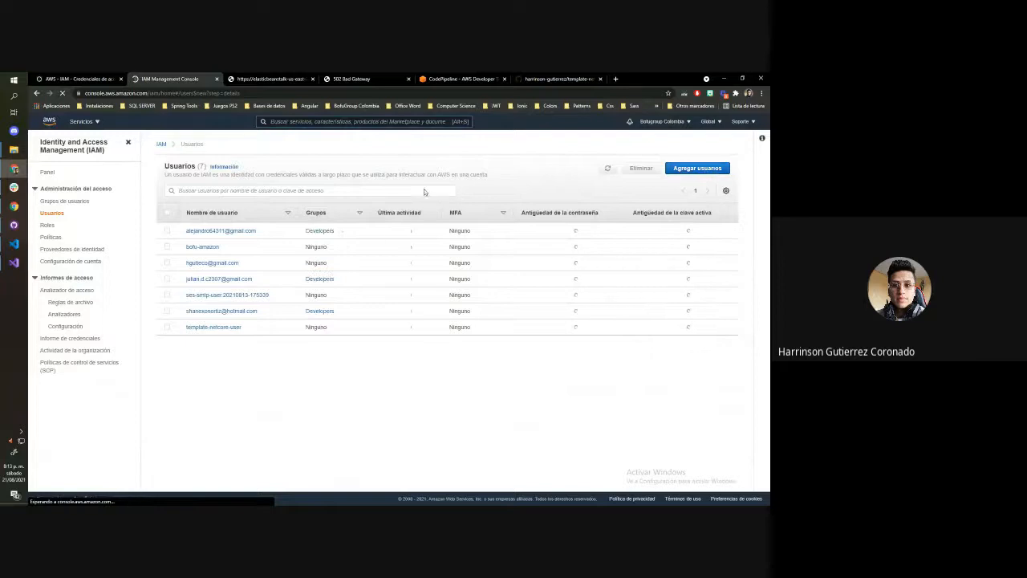
{"action": "left_click", "coordinate": [306, 203]}
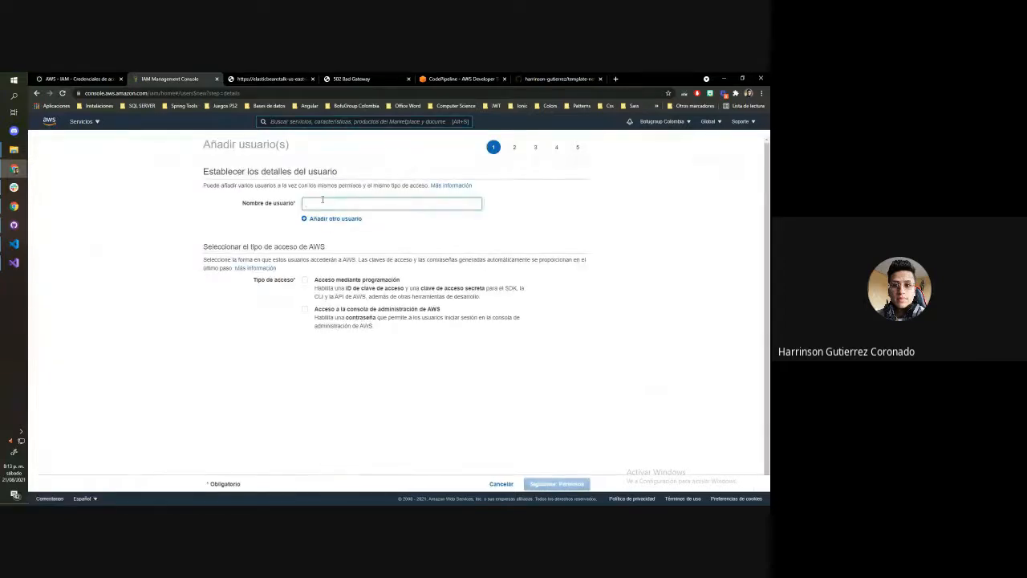
{"action": "type", "text": "code"}
{"action": "key", "text": "BackSpace"}
{"action": "key", "text": "BackSpace"}
{"action": "key", "text": "BackSpace"}
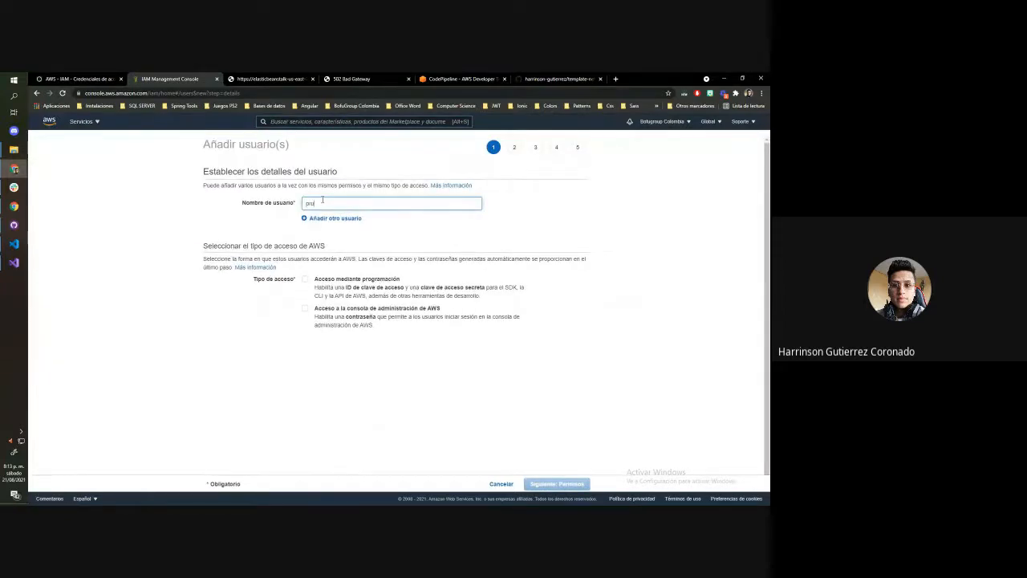
{"action": "left_click", "coordinate": [342, 280]}
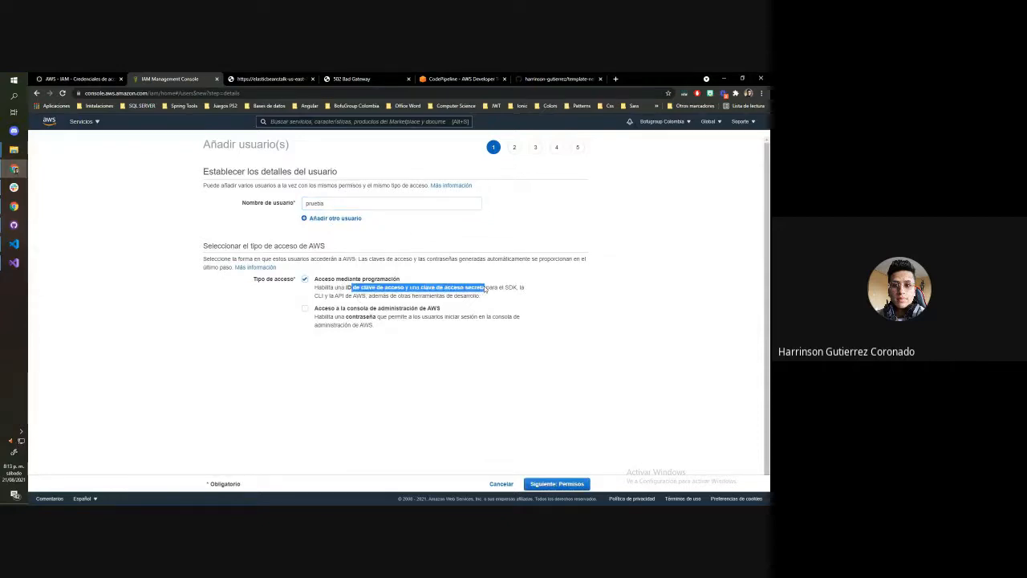
{"action": "left_click", "coordinate": [573, 482]}
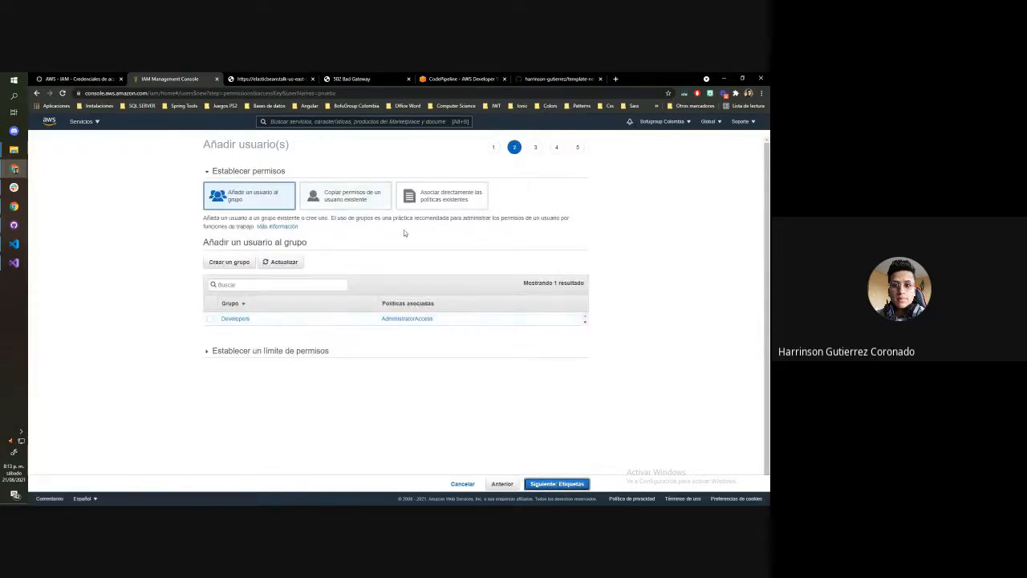
Attach the existing policies AmazonS3FullAccess, AmazonSESFullAccess, AmazonSNSFullAccess and AmazonSQSFullAccess directly to the new user
{"action": "left_click", "coordinate": [454, 208]}
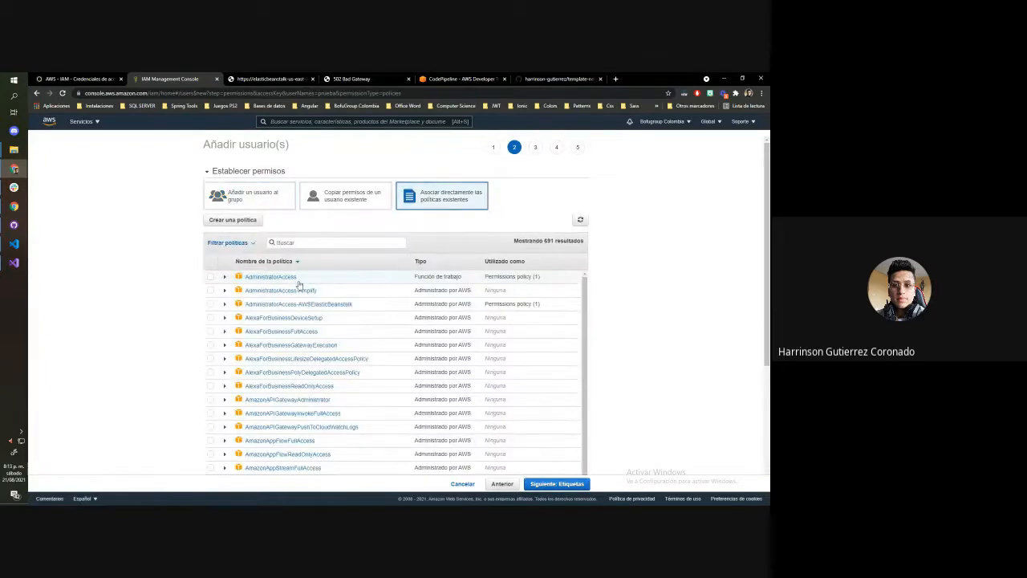
{"action": "left_click", "coordinate": [304, 241]}
{"action": "type", "text": "s3"}
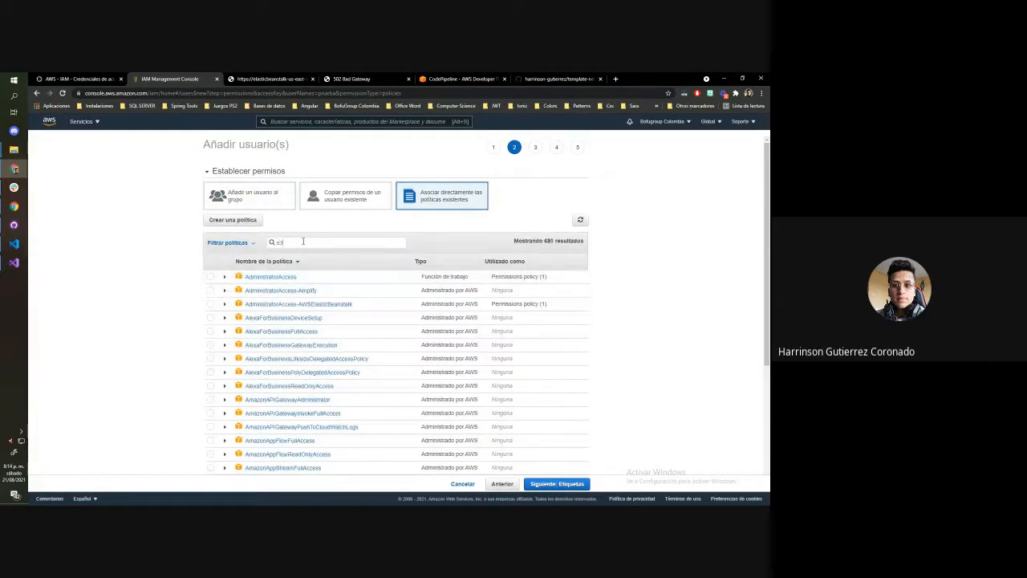
{"action": "left_click", "coordinate": [211, 291]}
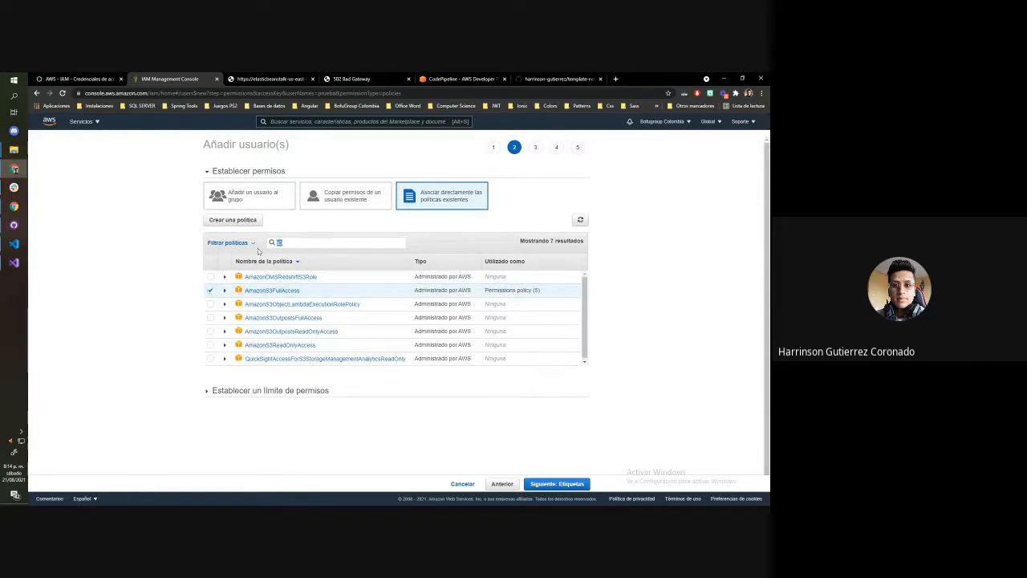
{"action": "type", "text": "ses"}
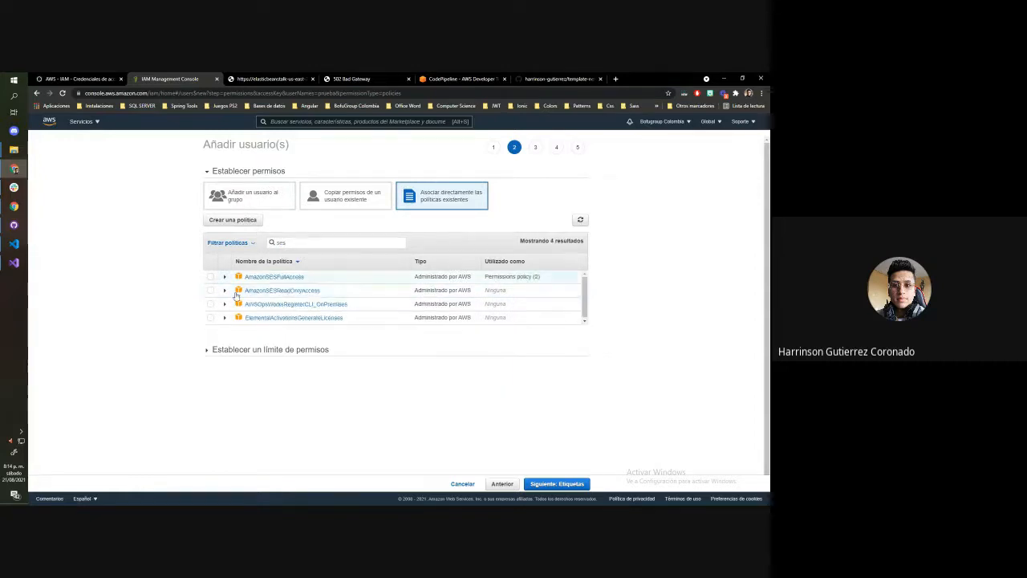
{"action": "key", "text": "BackSpace"}
{"action": "key", "text": "BackSpace"}
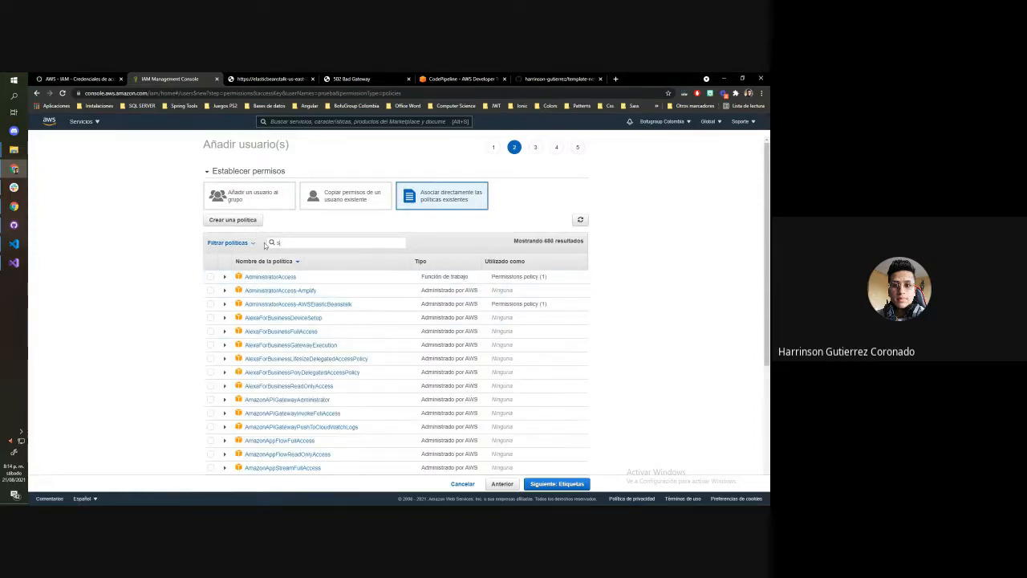
{"action": "type", "text": "ns"}
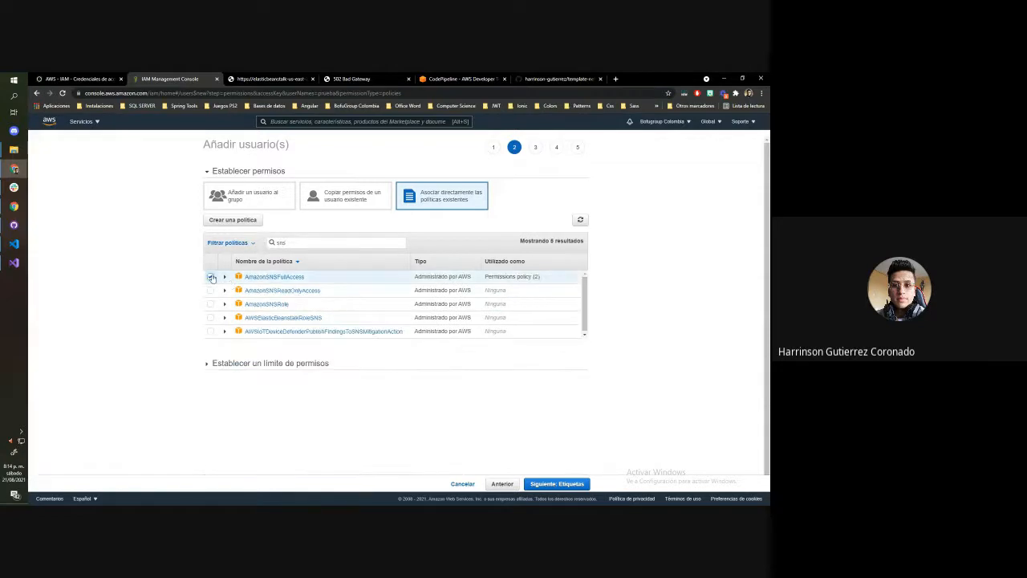
{"action": "double_click", "coordinate": [297, 244]}
{"action": "type", "text": "sqs"}
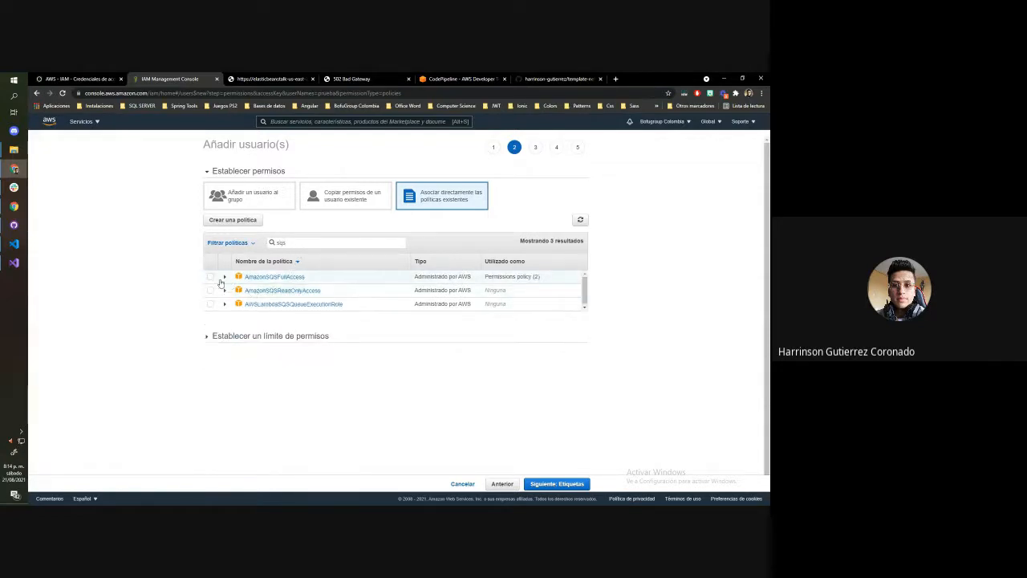
{"action": "left_click", "coordinate": [211, 276]}
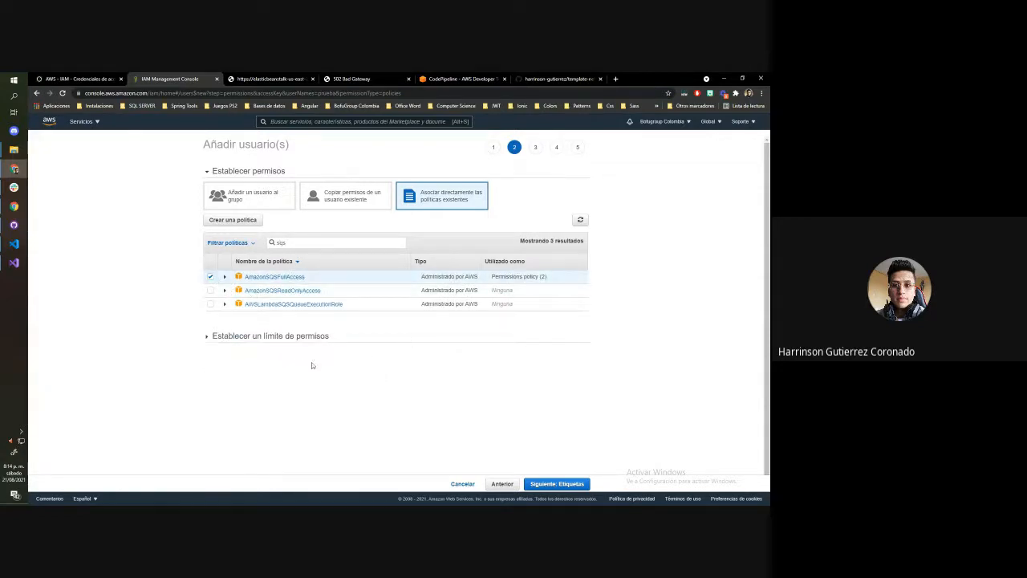
Leave the tags empty, review the user details and permissions summary, and create the user
{"action": "left_click", "coordinate": [553, 484]}
{"action": "left_click", "coordinate": [554, 484]}
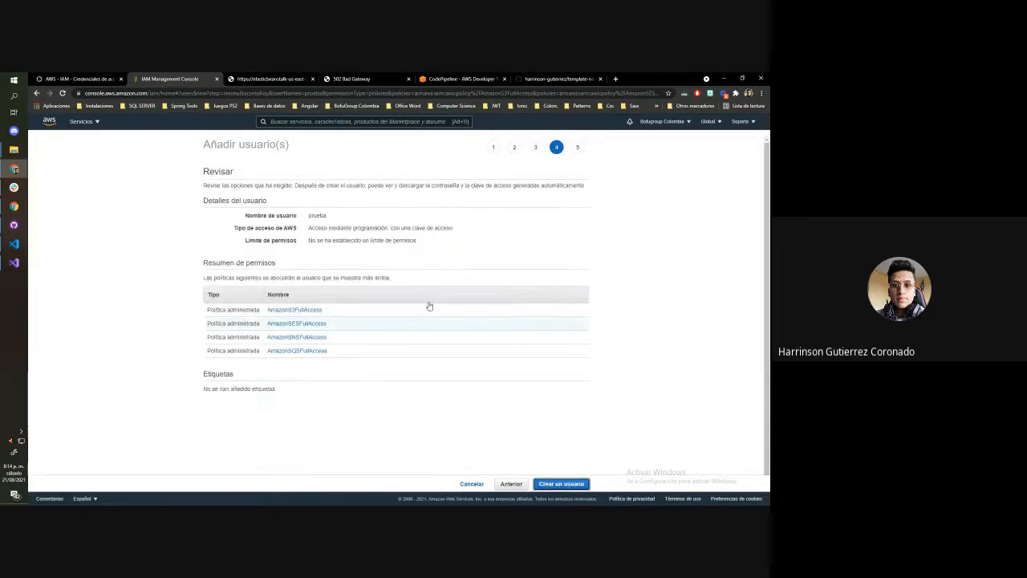
{"action": "left_click_drag", "start_coordinate": [203, 143], "coordinate": [445, 409]}
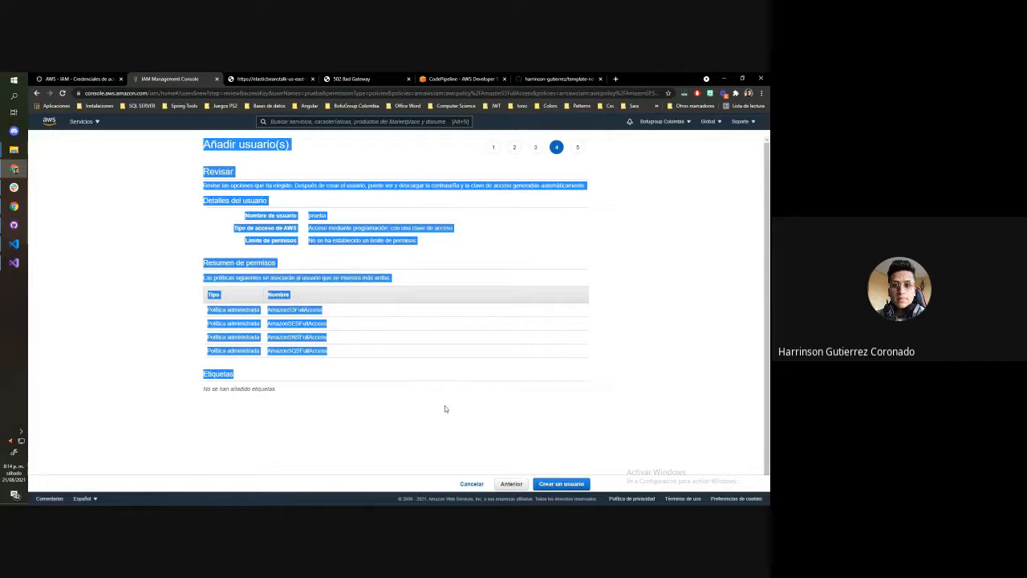
{"action": "left_click", "coordinate": [572, 487]}
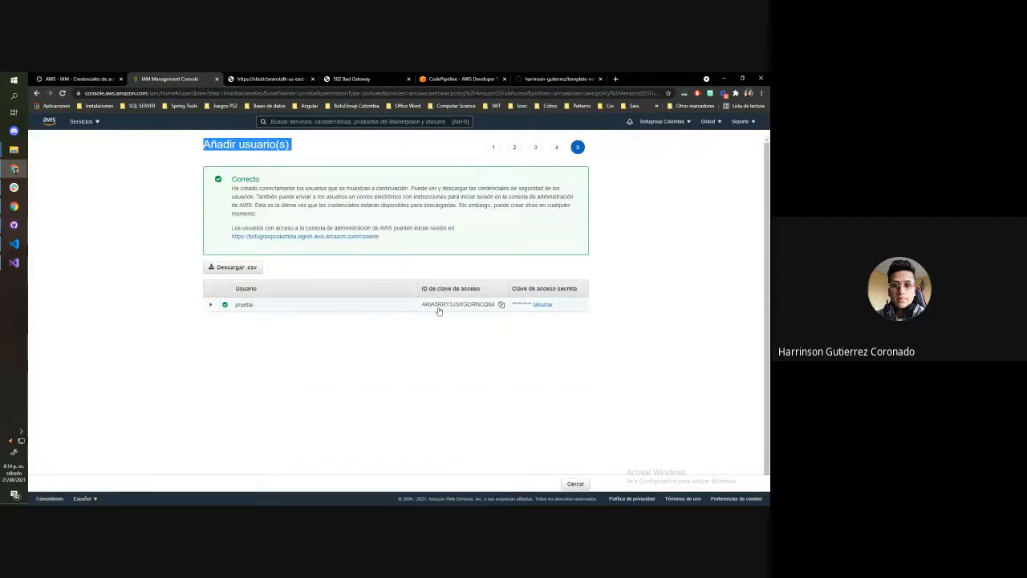
Look at the new user's access key ID and secret key fields, close the wizard and open the user prueba
{"action": "left_click_drag", "start_coordinate": [436, 310], "coordinate": [495, 313]}
{"action": "left_click", "coordinate": [527, 305]}
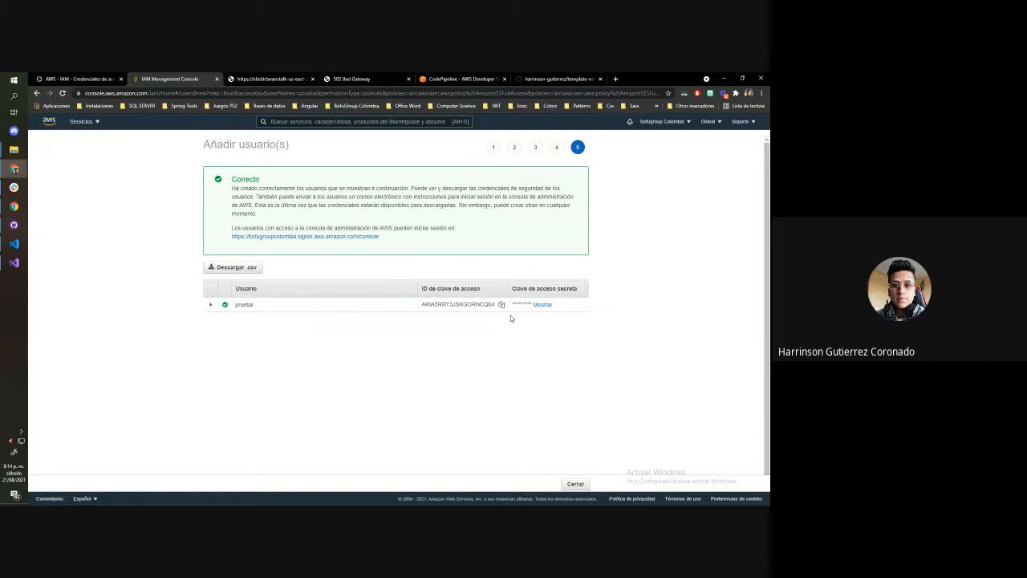
{"action": "left_click", "coordinate": [578, 486]}
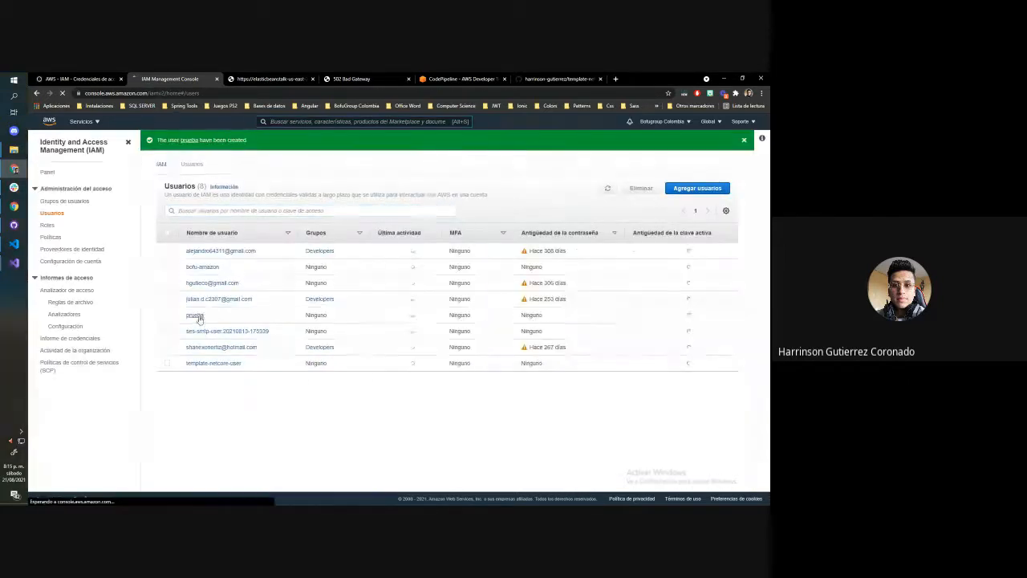
{"action": "left_click", "coordinate": [195, 316]}
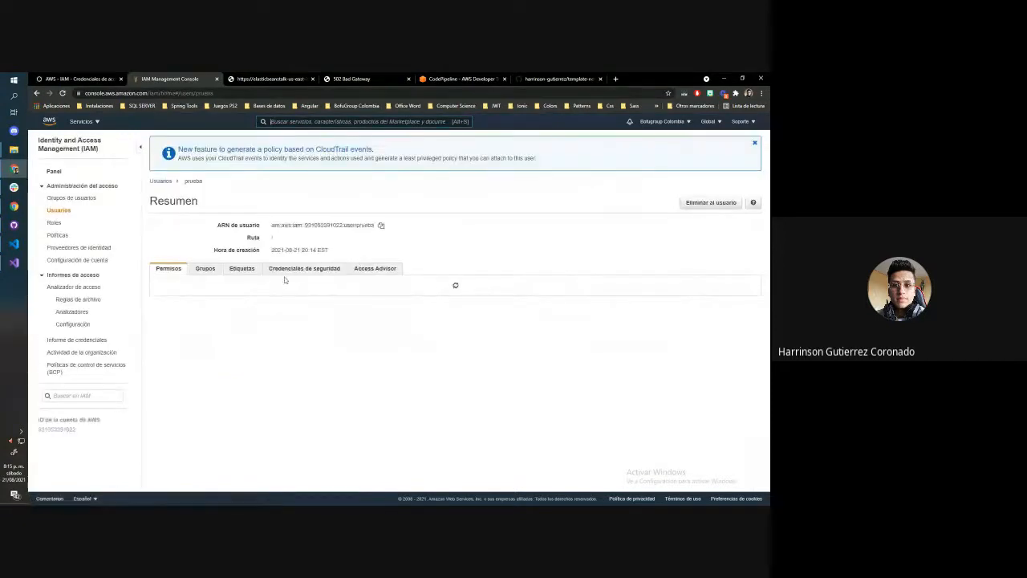
Examine the security credentials of the IAM user prueba, including its access keys
{"action": "left_click", "coordinate": [325, 273]}
{"action": "scroll", "coordinate": [313, 278], "scroll_direction": "down", "scroll_amount": 5}
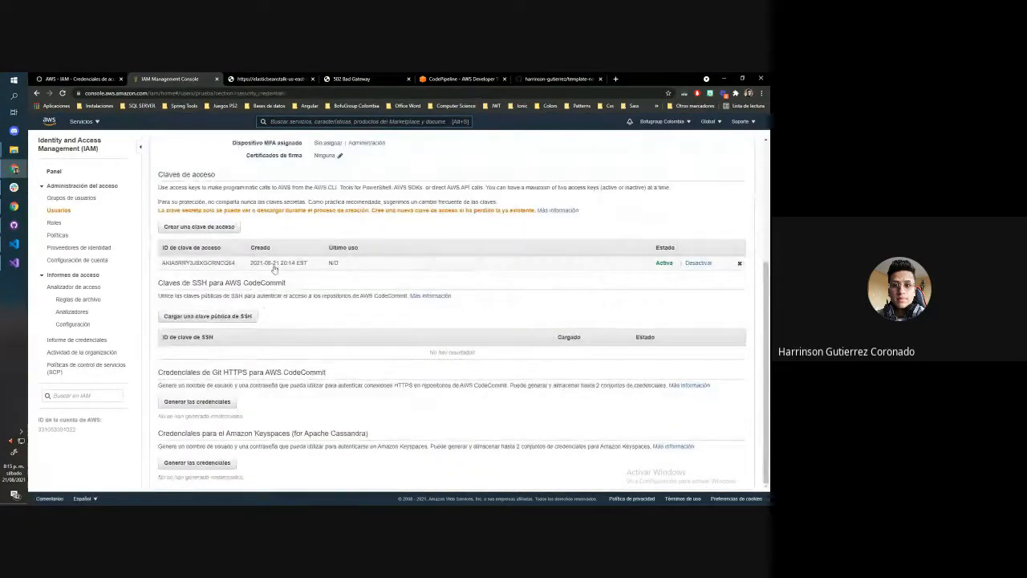
{"action": "scroll", "coordinate": [370, 246], "scroll_direction": "up", "scroll_amount": 3}
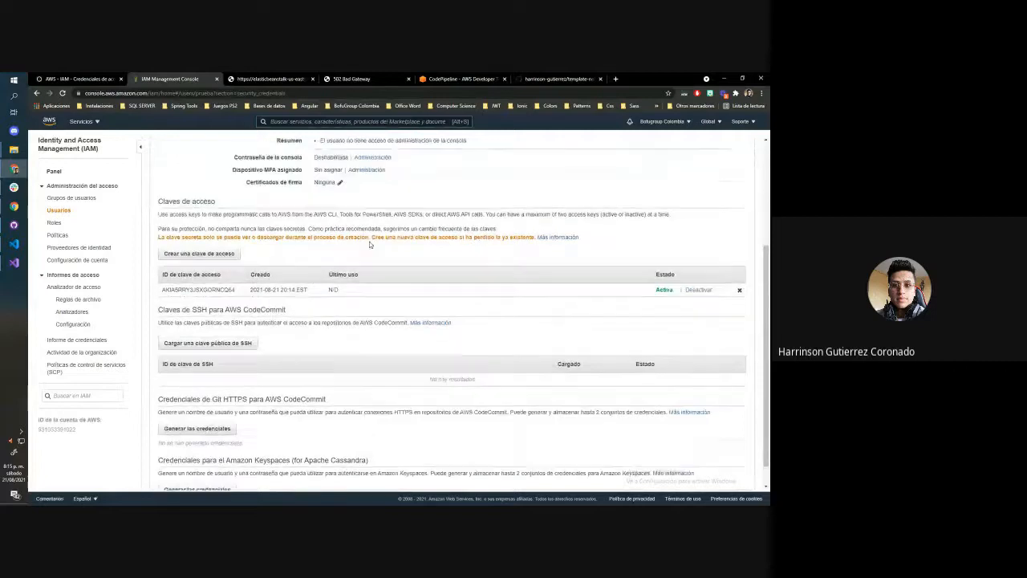
{"action": "scroll", "coordinate": [411, 254], "scroll_direction": "up", "scroll_amount": 2}
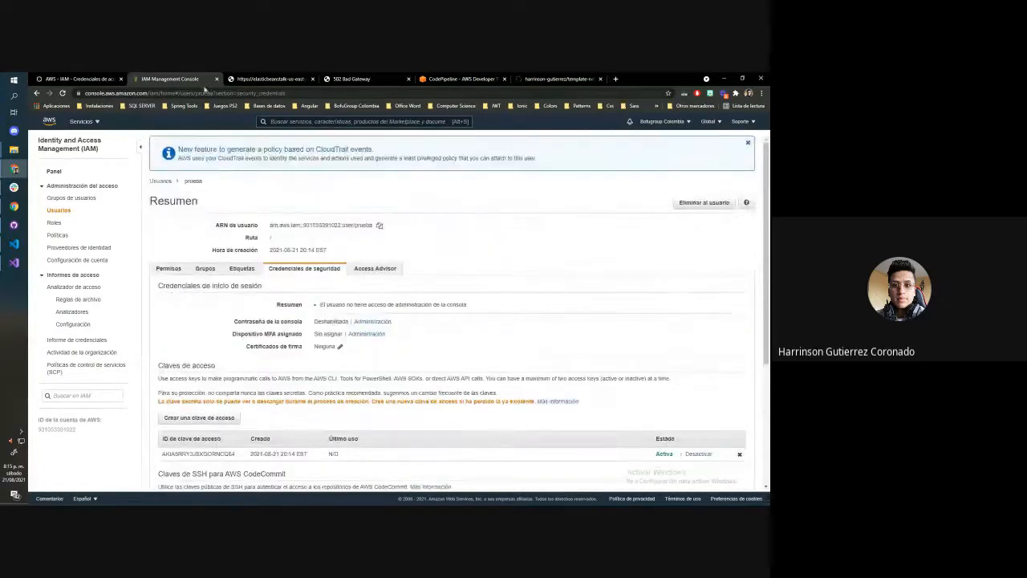
Go to the Elastic Beanstalk environment Templatepruebadev-env, check its public site and return to the dashboard
{"action": "left_click", "coordinate": [97, 125]}
{"action": "left_click", "coordinate": [263, 210]}
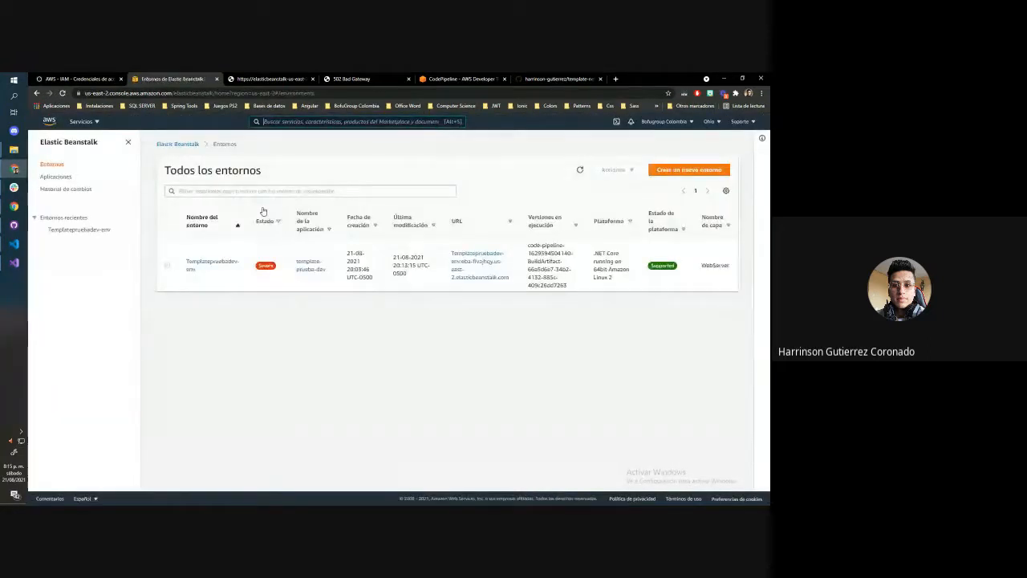
{"action": "left_click", "coordinate": [193, 263]}
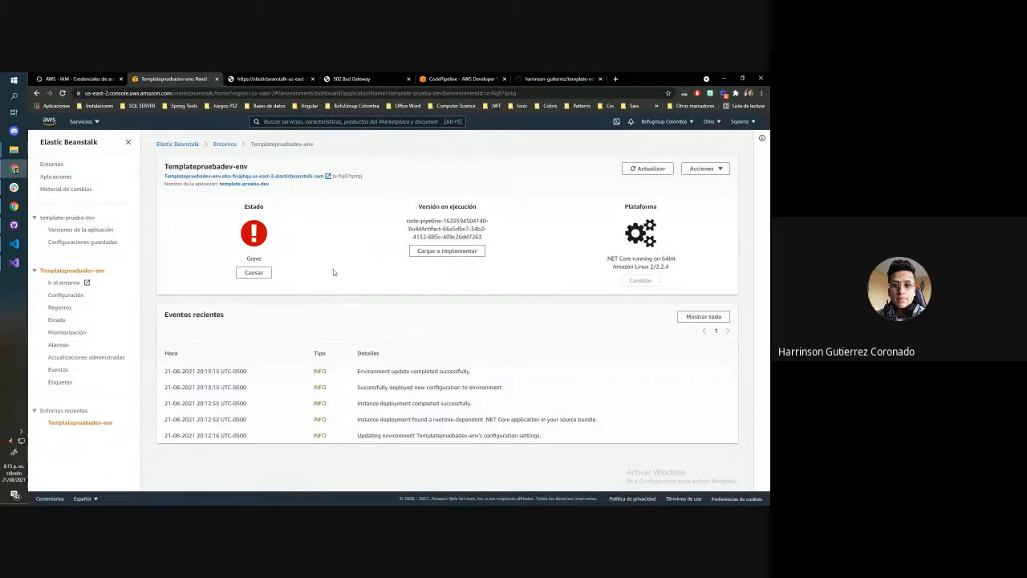
{"action": "left_click", "coordinate": [256, 176]}
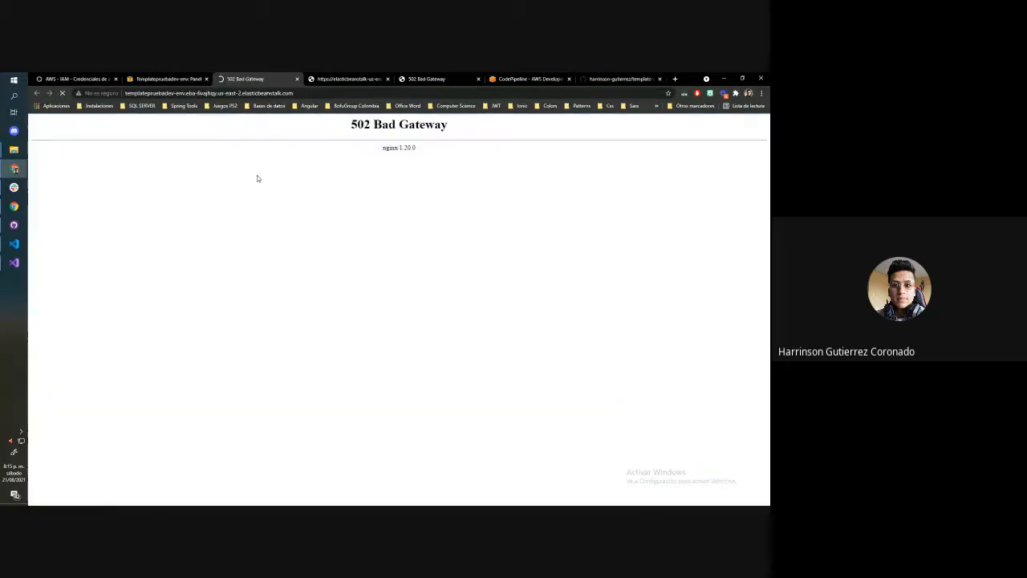
{"action": "left_click", "coordinate": [171, 77]}
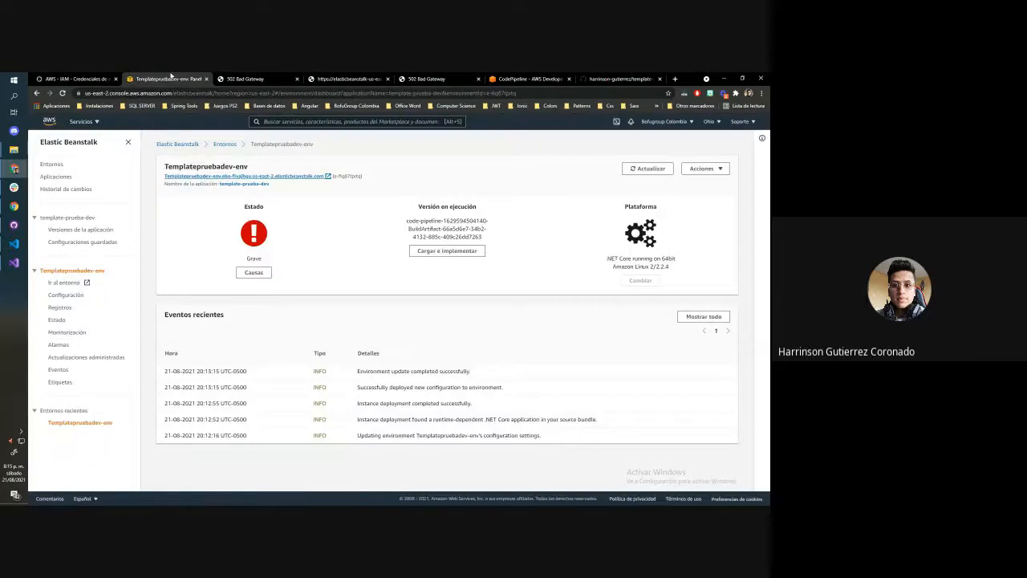
Look at the versions and environments of the template-prueba-dev application, and open the configuration of Templatepruebadev-env
{"action": "left_click", "coordinate": [70, 232]}
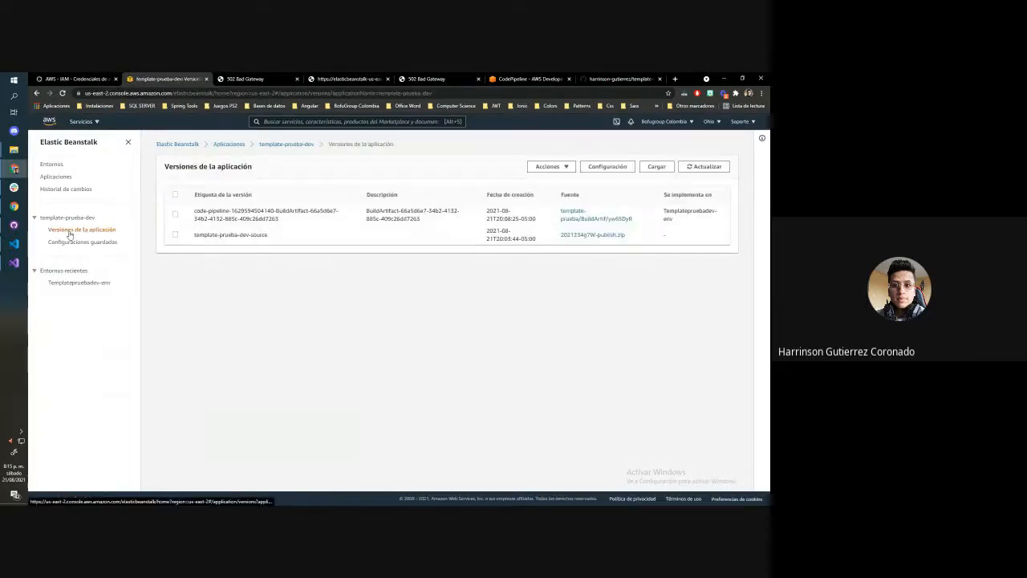
{"action": "left_click", "coordinate": [67, 218]}
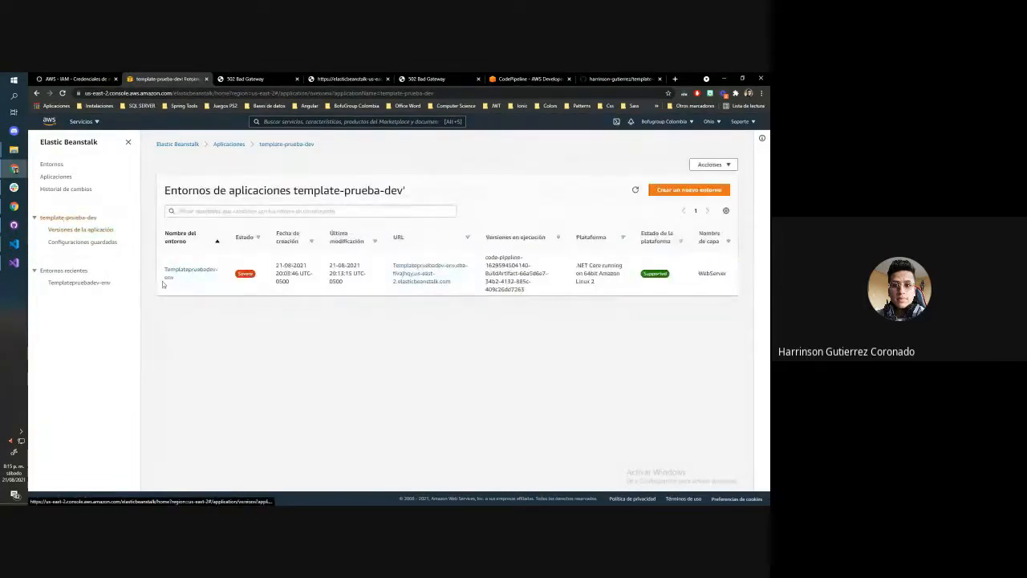
{"action": "left_click", "coordinate": [77, 283]}
{"action": "left_click", "coordinate": [64, 296]}
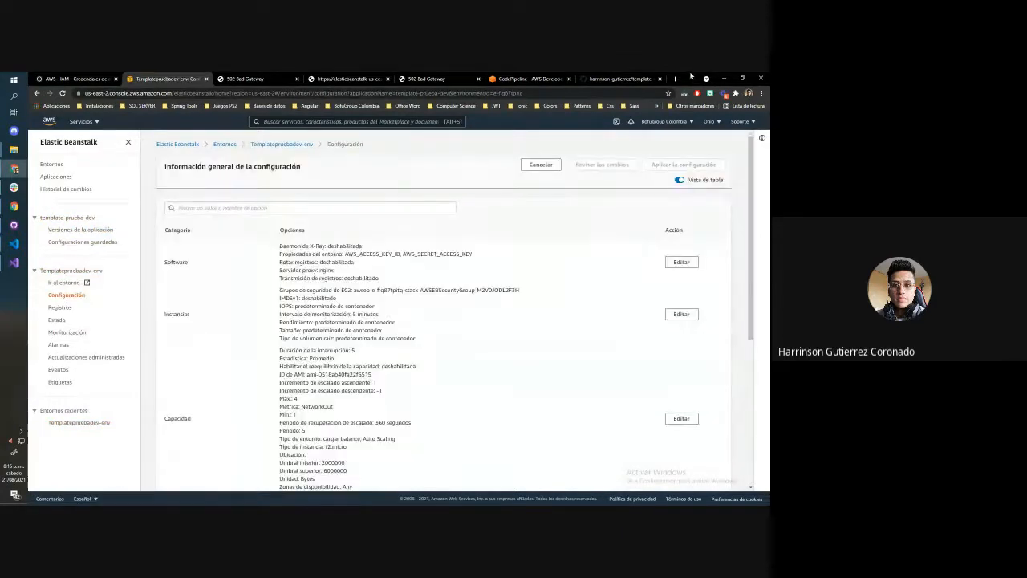
Move the environment's configuration page into a separate window and switch between it, the main browser window and Visual Studio
{"action": "left_click_drag", "start_coordinate": [161, 79], "coordinate": [769, 94]}
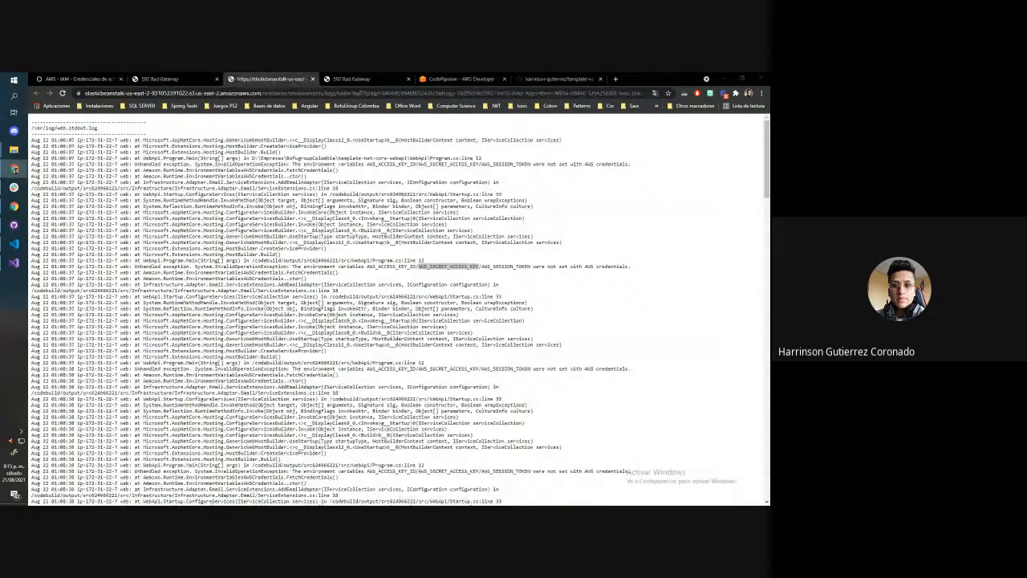
{"action": "key", "text": "alt+Tab"}
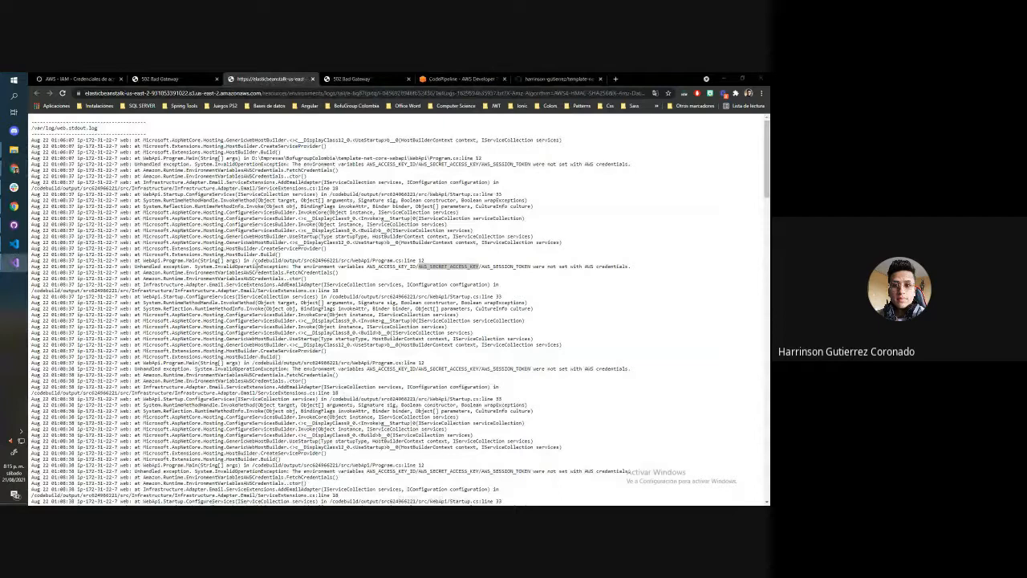
{"action": "left_click", "coordinate": [160, 79]}
{"action": "left_click", "coordinate": [63, 76]}
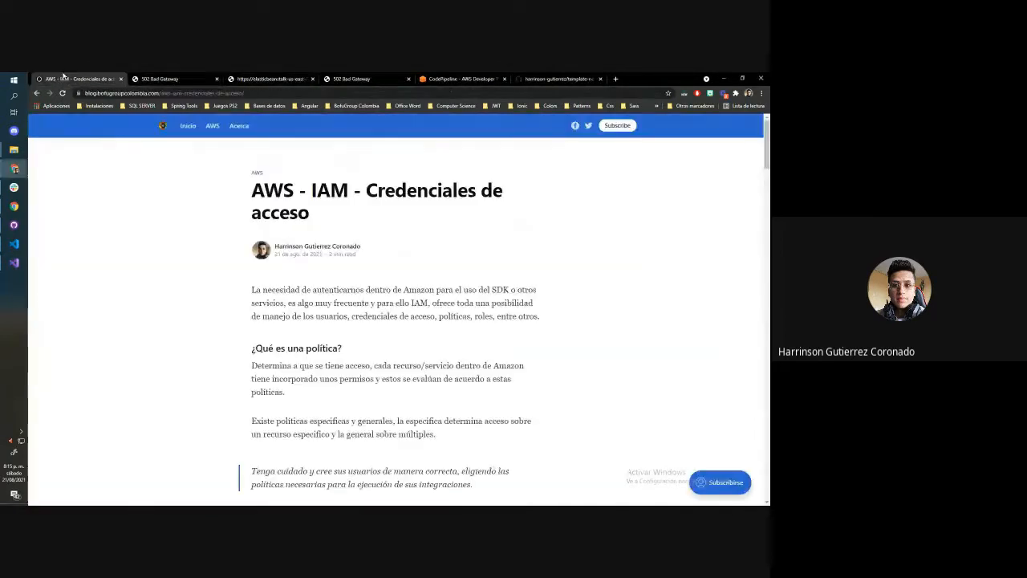
{"action": "key", "text": "alt+Tab"}
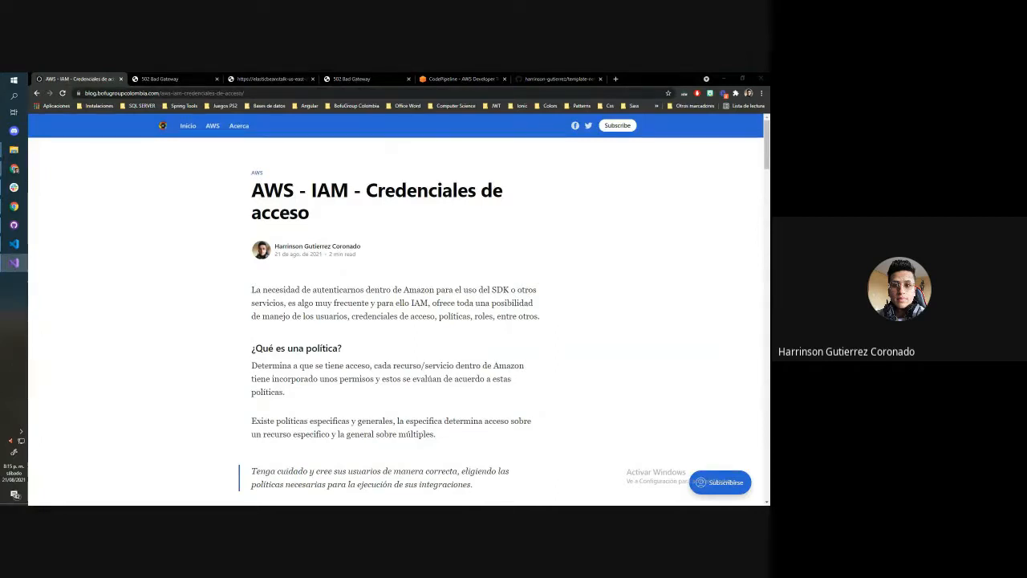
{"action": "key", "text": "alt+Tab"}
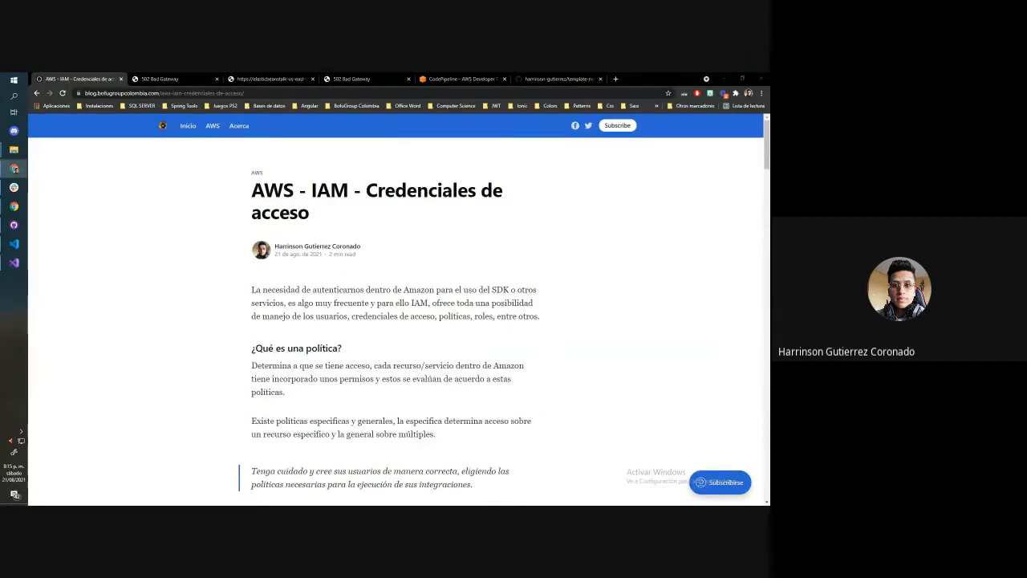
{"action": "key", "text": "alt+Tab"}
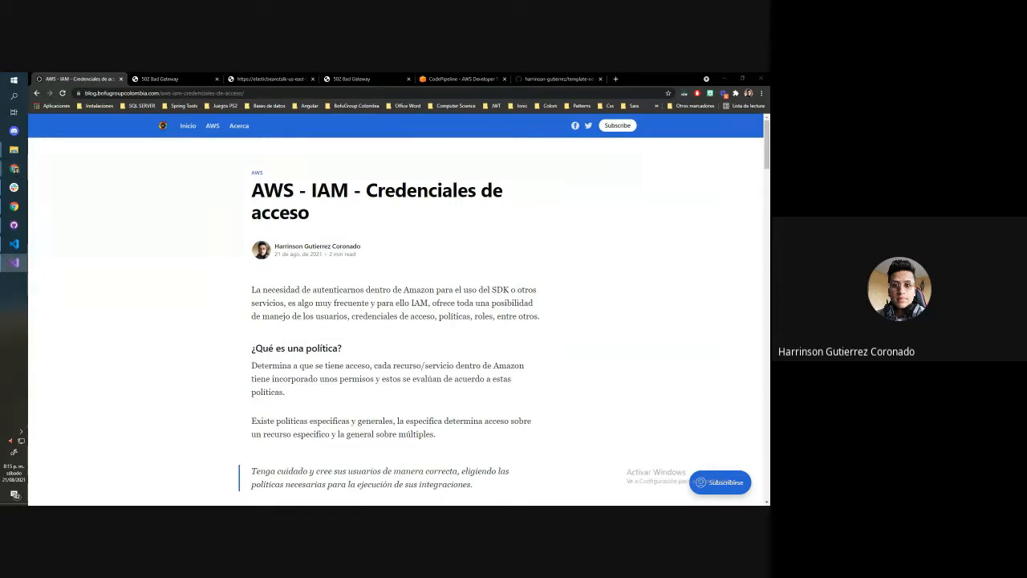
{"action": "key", "text": "alt+Tab"}
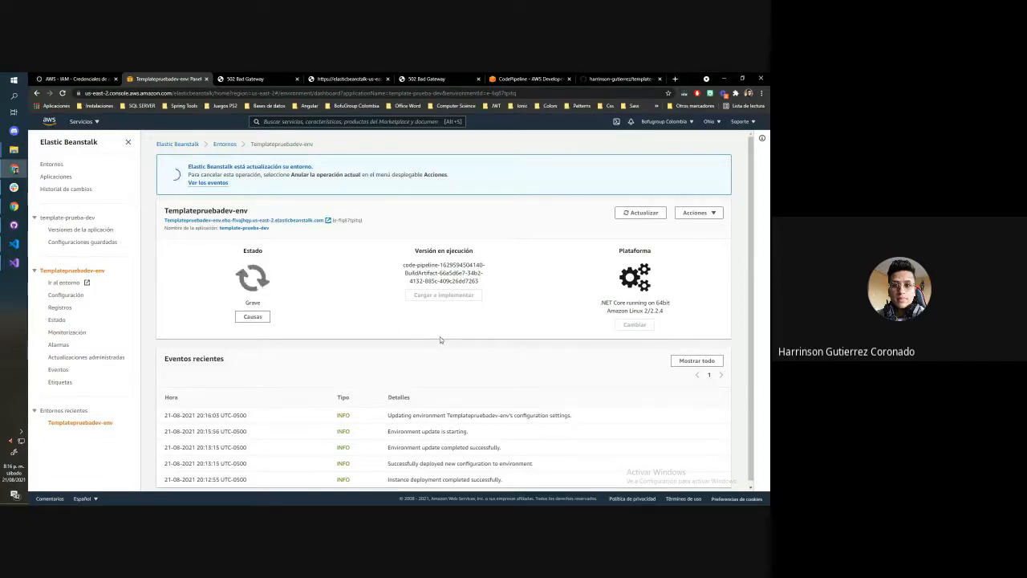
Check the environment's public site, close the site and log pages, and return to the Templatepruebadev-env dashboard
{"action": "left_click", "coordinate": [219, 221]}
{"action": "left_click", "coordinate": [333, 77]}
{"action": "left_click", "coordinate": [338, 78]}
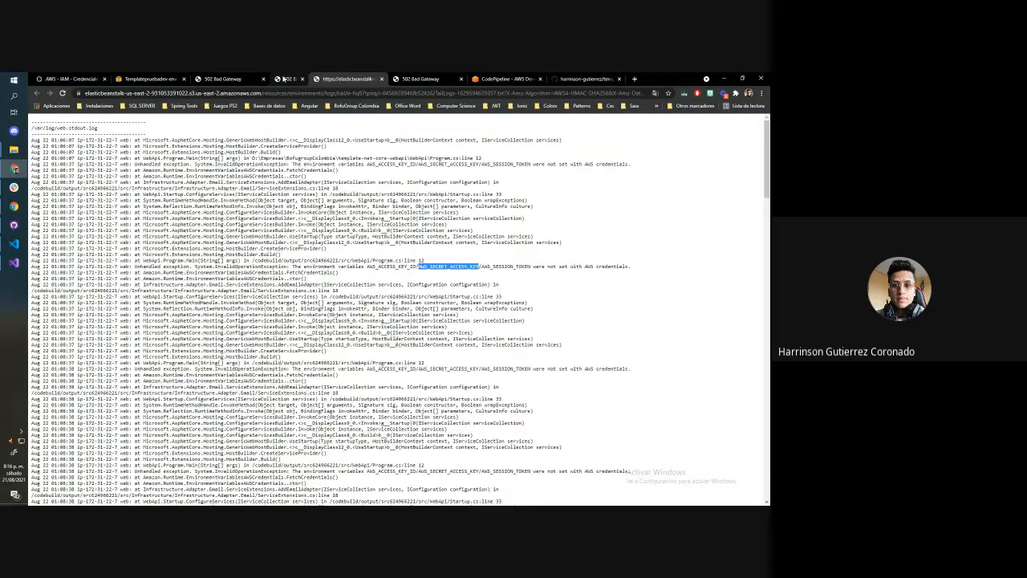
{"action": "left_click", "coordinate": [263, 79]}
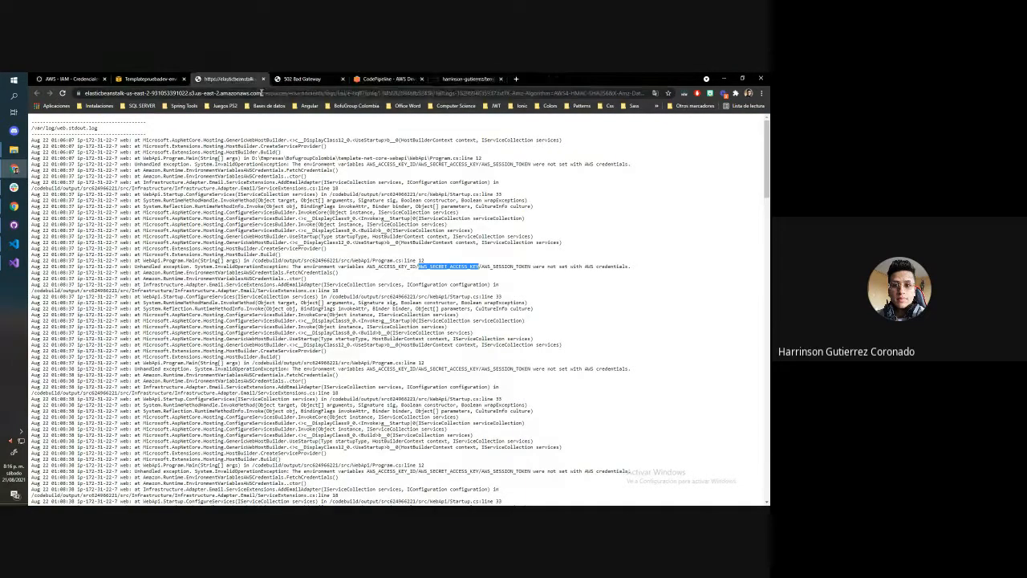
{"action": "left_click", "coordinate": [263, 78]}
{"action": "left_click", "coordinate": [263, 79]}
{"action": "left_click", "coordinate": [149, 79]}
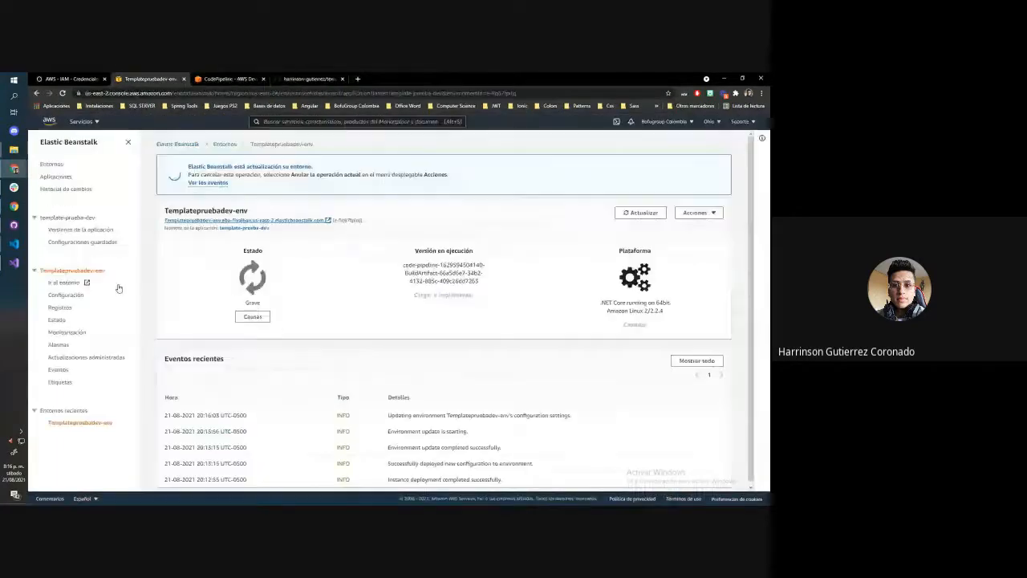
Try to request the last 100 log lines of Templatepruebadev-env and return to its dashboard
{"action": "left_click", "coordinate": [60, 307]}
{"action": "left_click", "coordinate": [658, 222]}
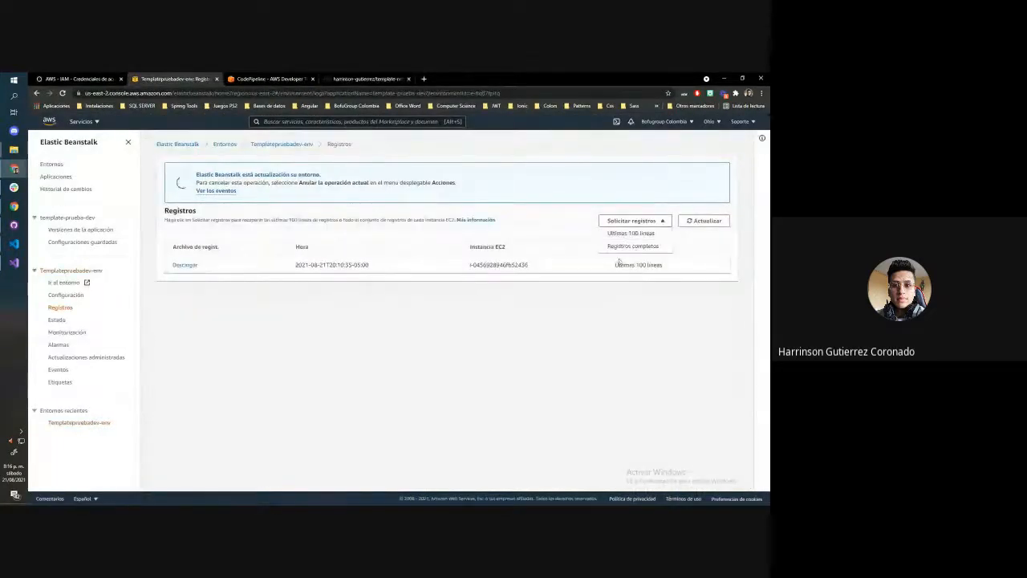
{"action": "left_click", "coordinate": [629, 233]}
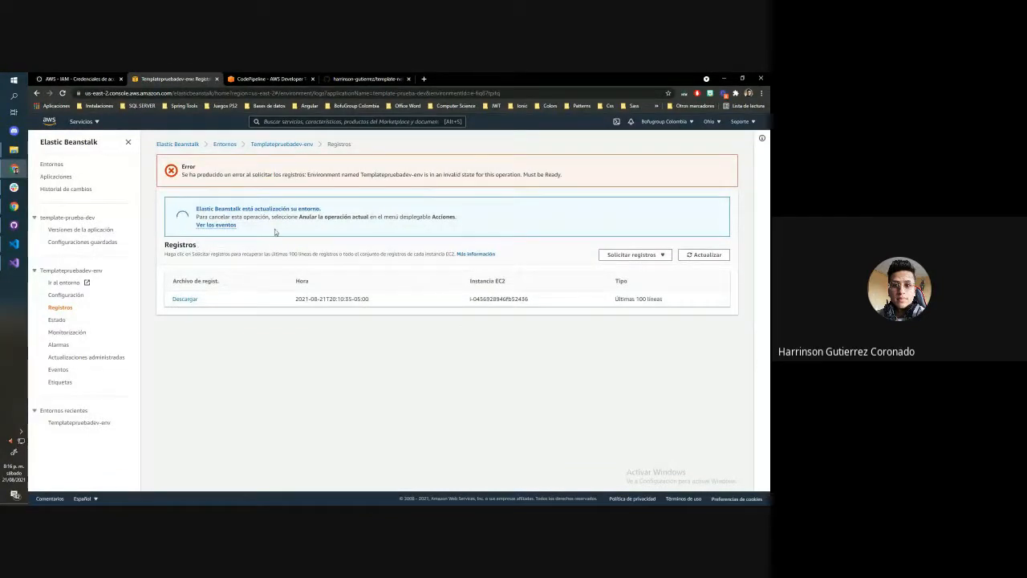
{"action": "left_click", "coordinate": [282, 145]}
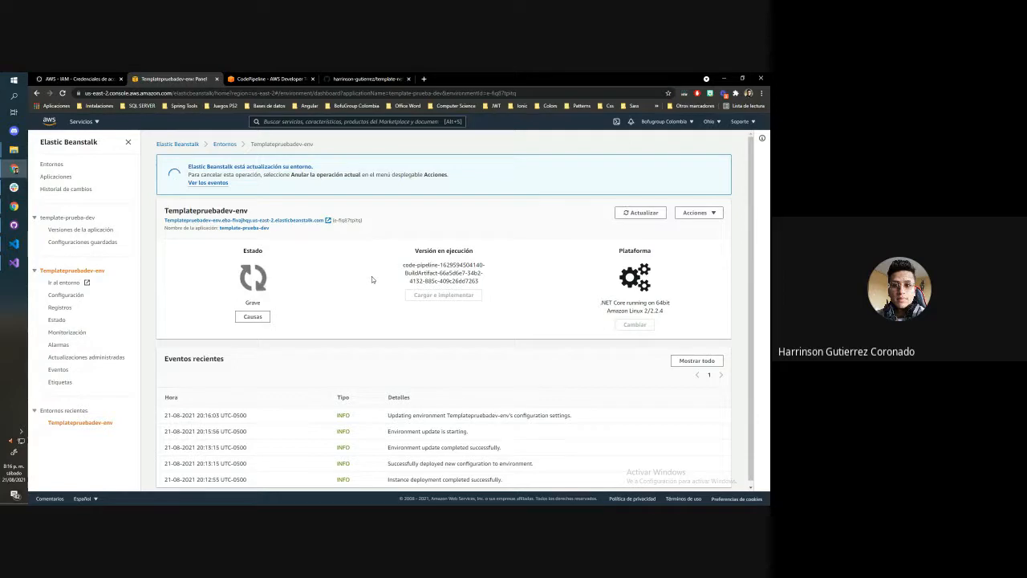
Look at the template-prueba pipeline, switch to GitHub Desktop and make template-net-core-webapi the current repository
{"action": "left_click", "coordinate": [254, 79]}
{"action": "scroll", "coordinate": [199, 265], "scroll_direction": "up", "scroll_amount": 3}
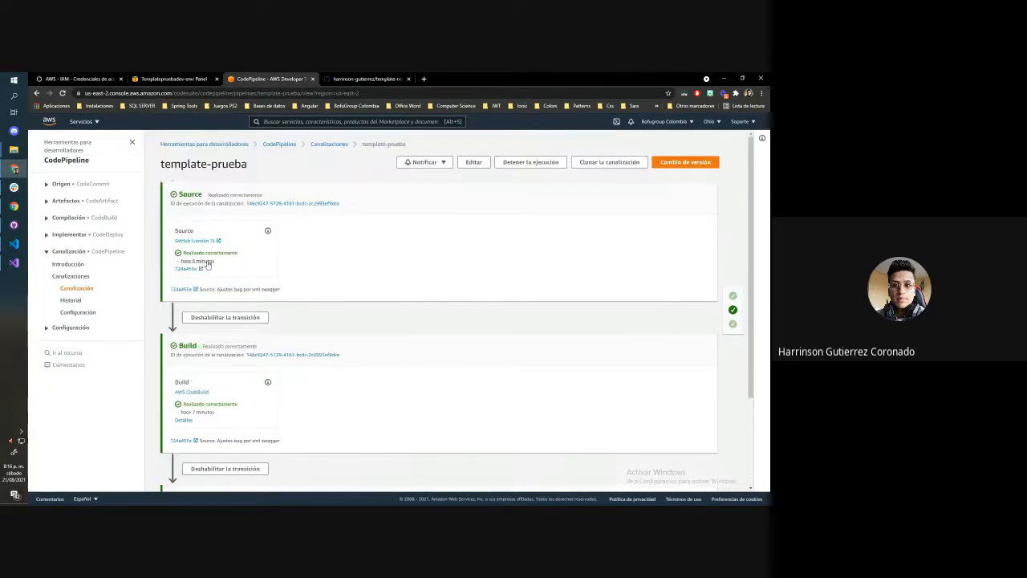
{"action": "left_click", "coordinate": [9, 262]}
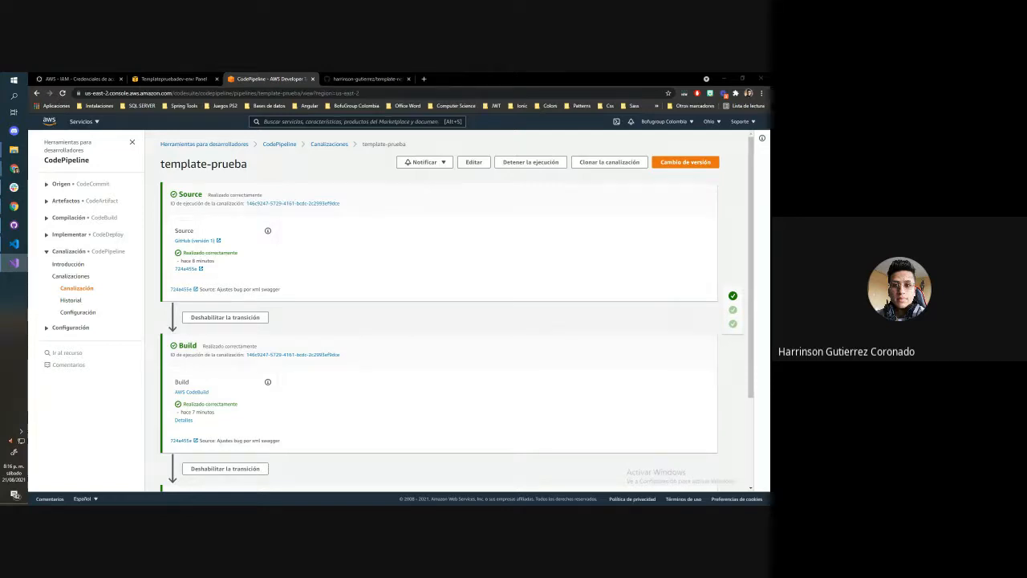
{"action": "left_click", "coordinate": [14, 224]}
{"action": "left_click", "coordinate": [319, 195]}
{"action": "left_click", "coordinate": [120, 93]}
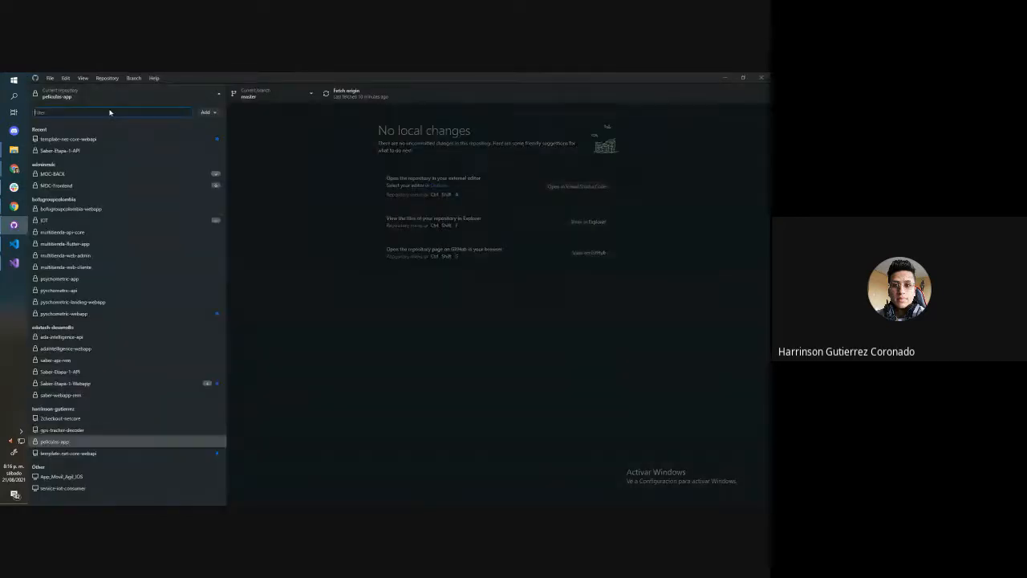
{"action": "left_click", "coordinate": [95, 451]}
Exclude launchSettings.json, commit the ServiceExtensions.cs change to master, push it to origin and minimize the window
{"action": "left_click", "coordinate": [35, 146]}
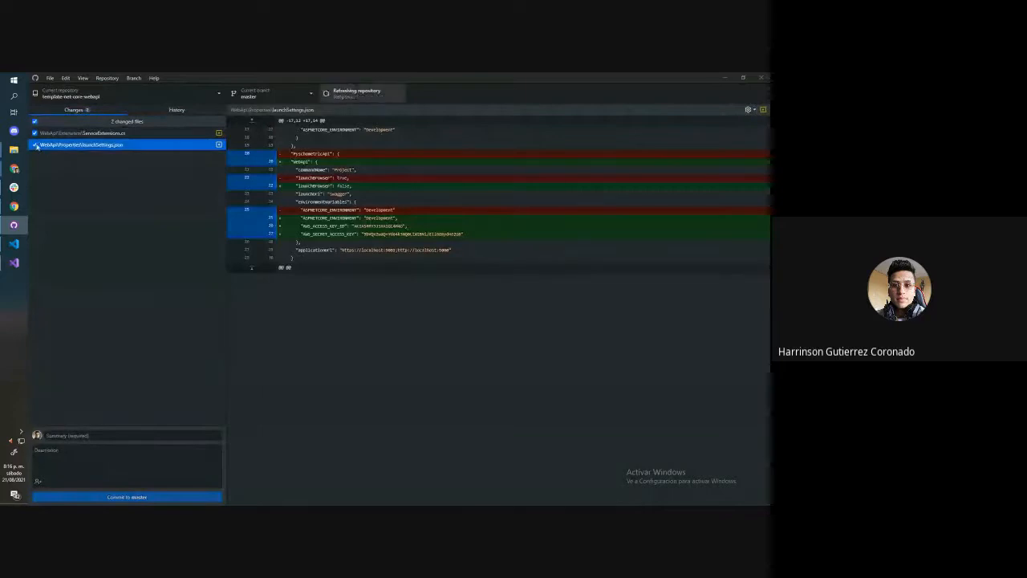
{"action": "left_click", "coordinate": [158, 496]}
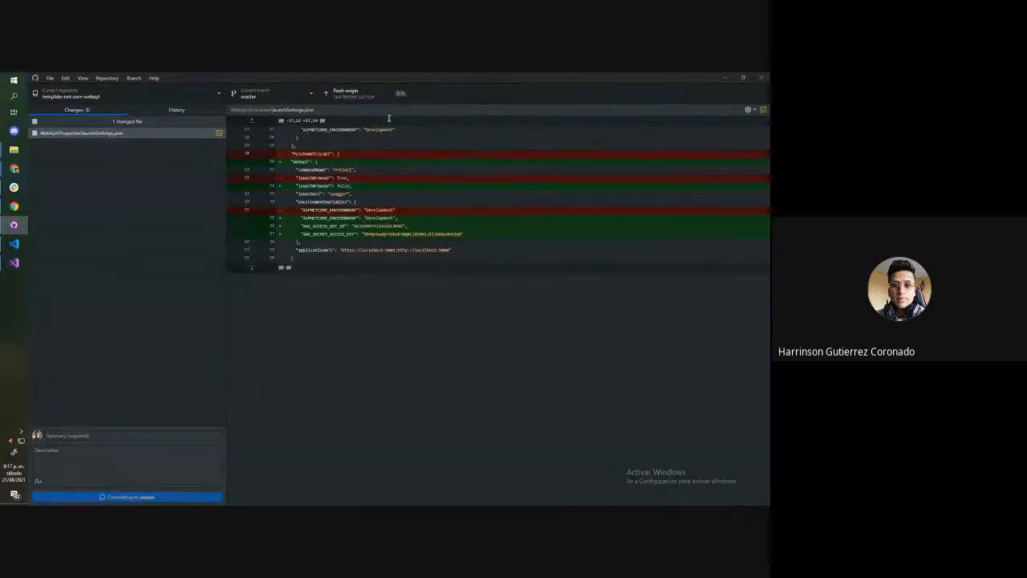
{"action": "left_click", "coordinate": [345, 93]}
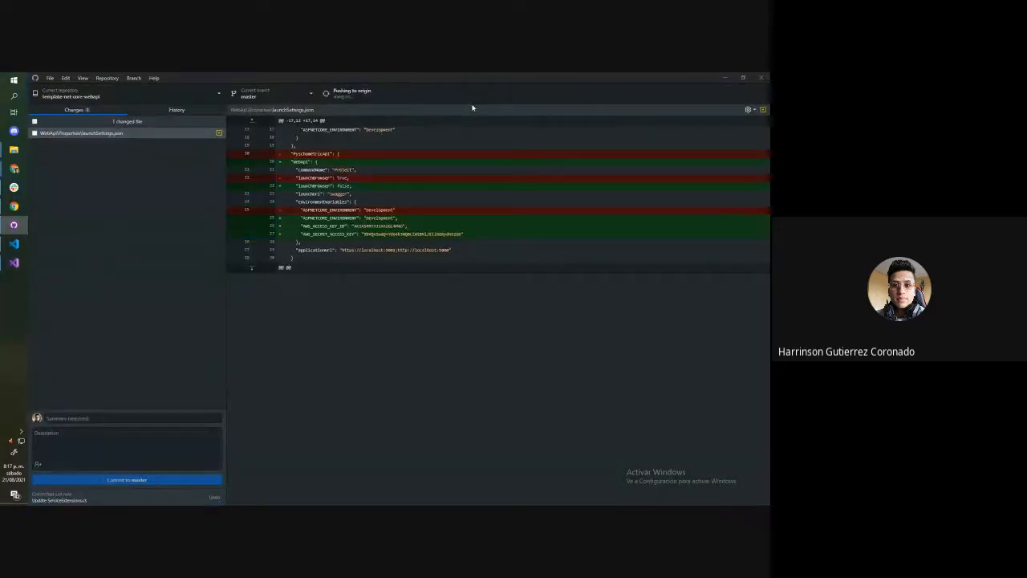
{"action": "left_click", "coordinate": [724, 78]}
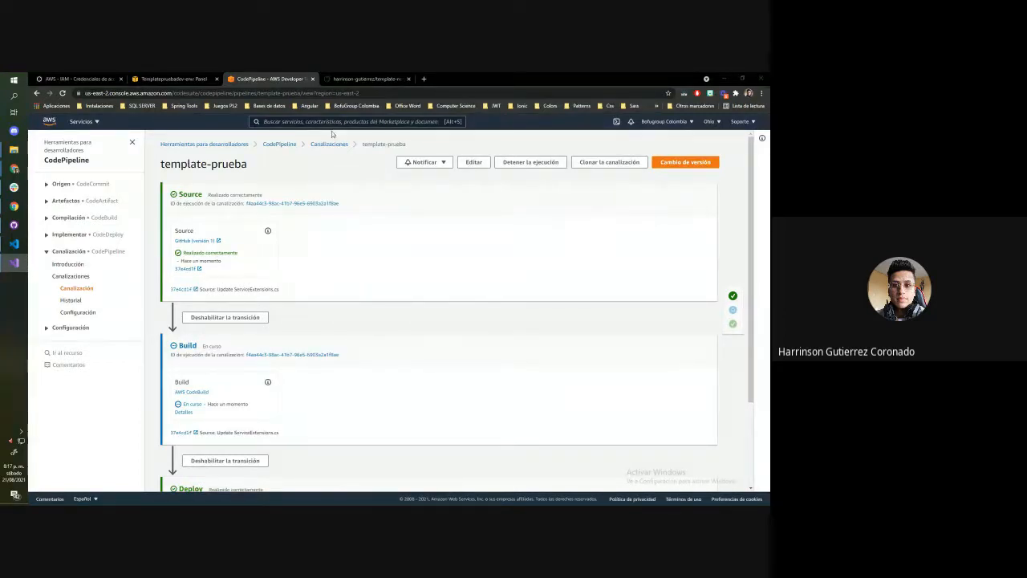
Check the template-prueba pipeline stages, the application versions and the status of the Templatepruebadev-env environment
{"action": "scroll", "coordinate": [358, 169], "scroll_direction": "down", "scroll_amount": 2}
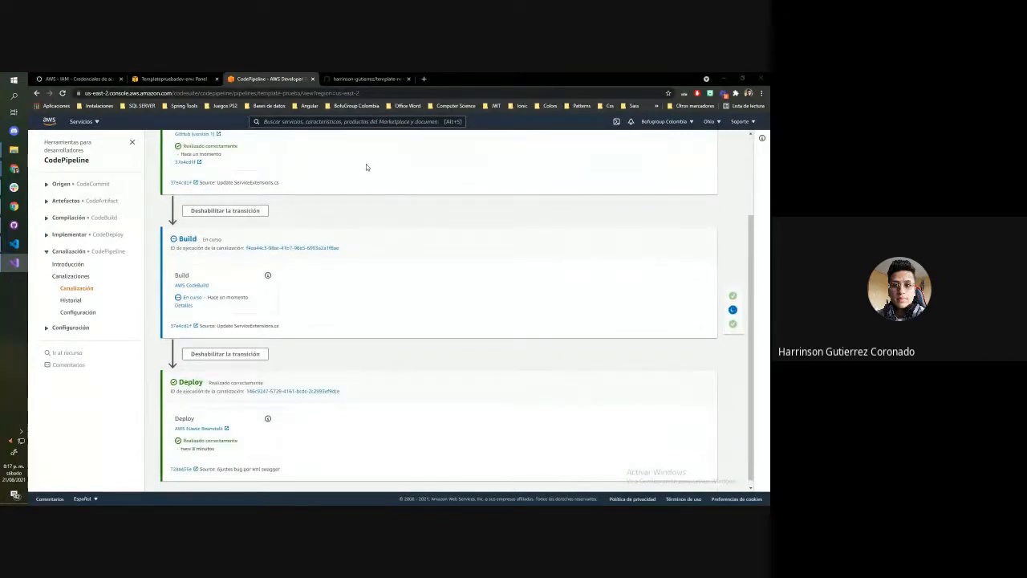
{"action": "left_click", "coordinate": [172, 79]}
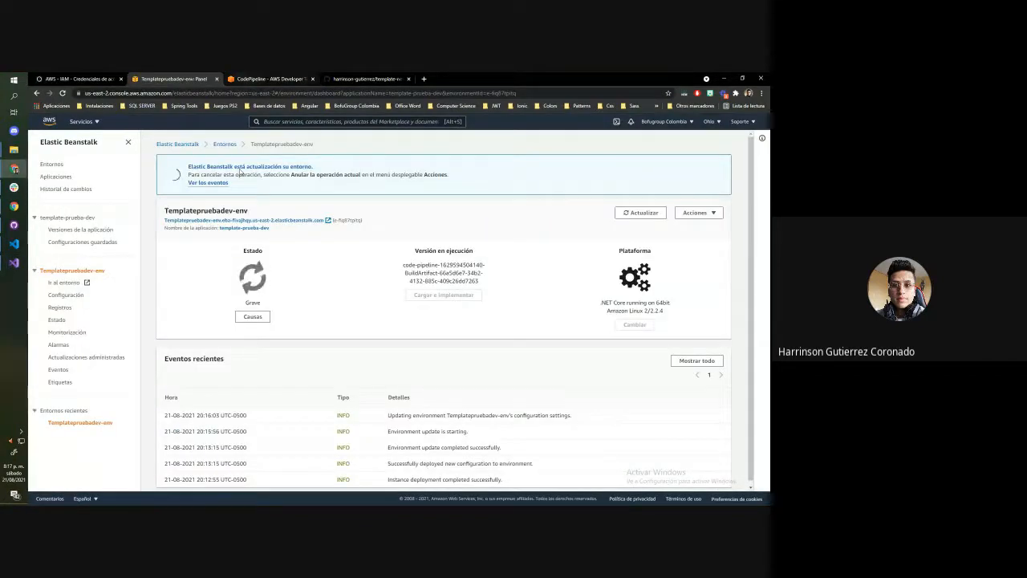
{"action": "left_click", "coordinate": [59, 309]}
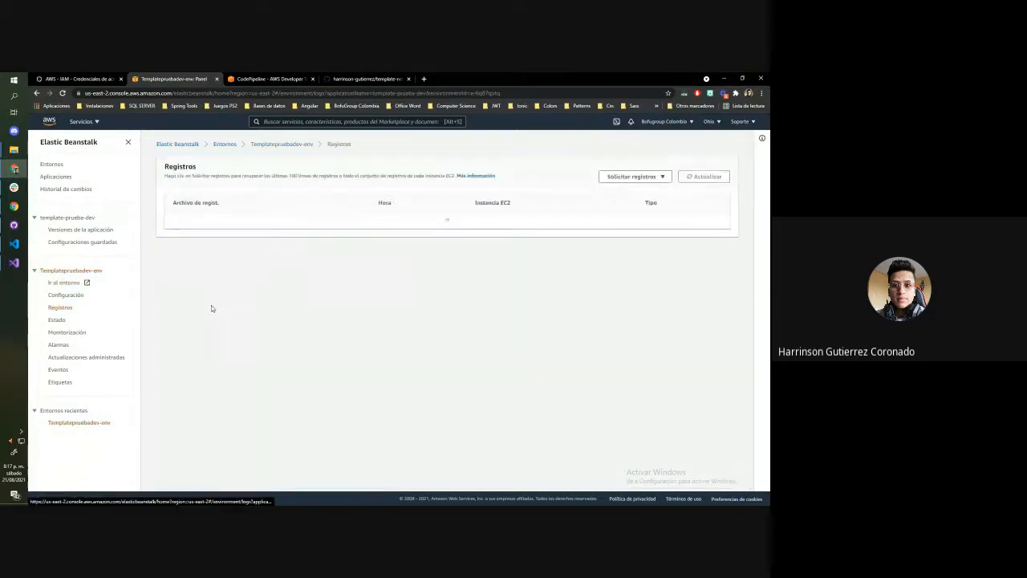
{"action": "left_click", "coordinate": [70, 232]}
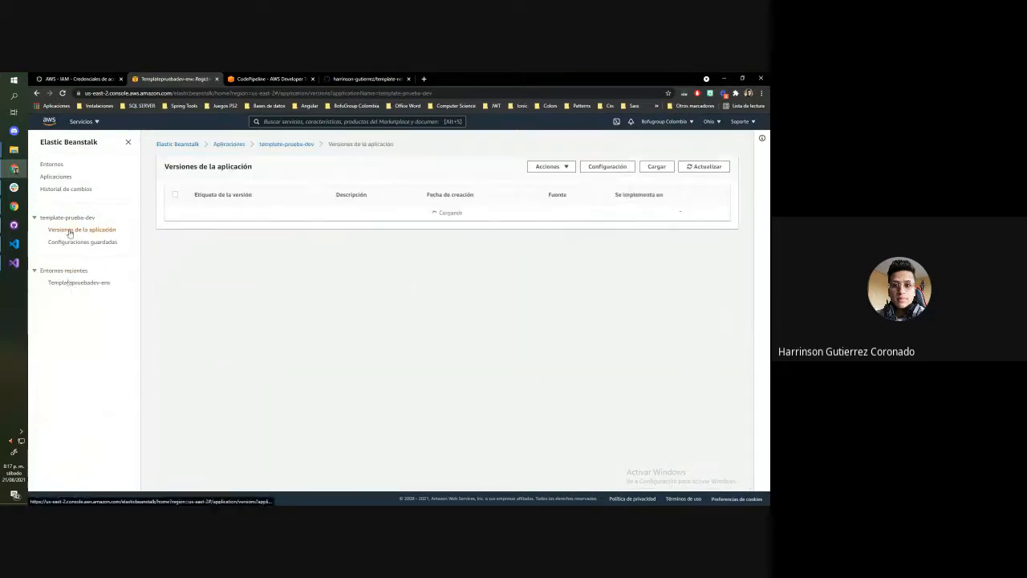
{"action": "left_click", "coordinate": [72, 283]}
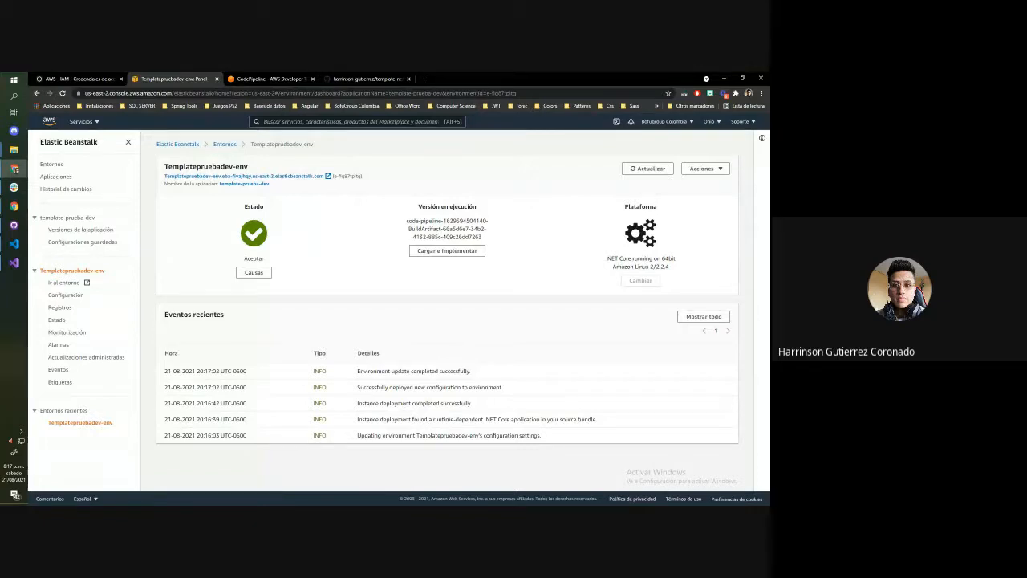
Switch to Visual Studio and review the settings in appsettings.json and appsettings.Development.json of the WebApi project
{"action": "left_click", "coordinate": [13, 263]}
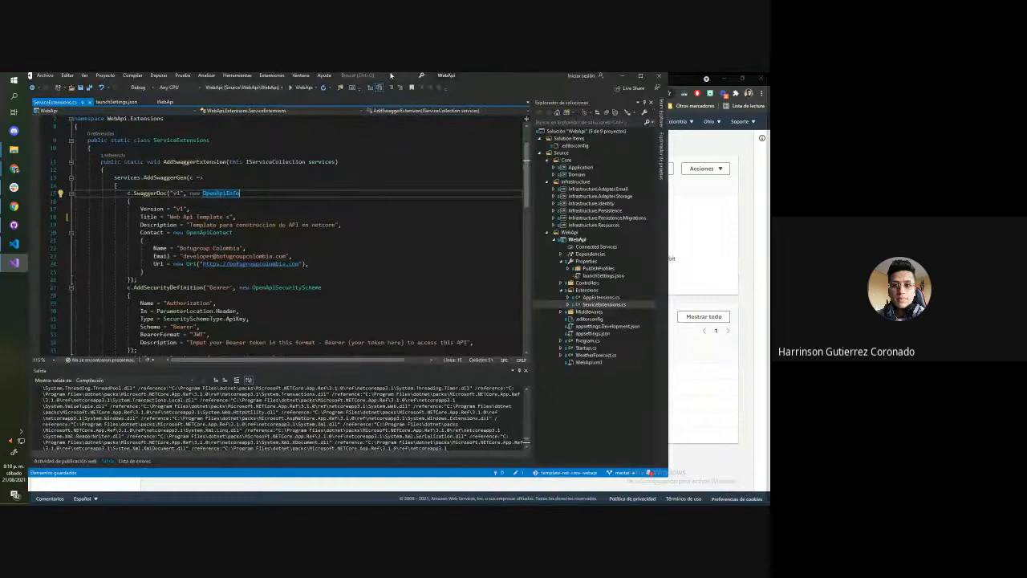
{"action": "left_click_drag", "start_coordinate": [391, 75], "coordinate": [391, 73]}
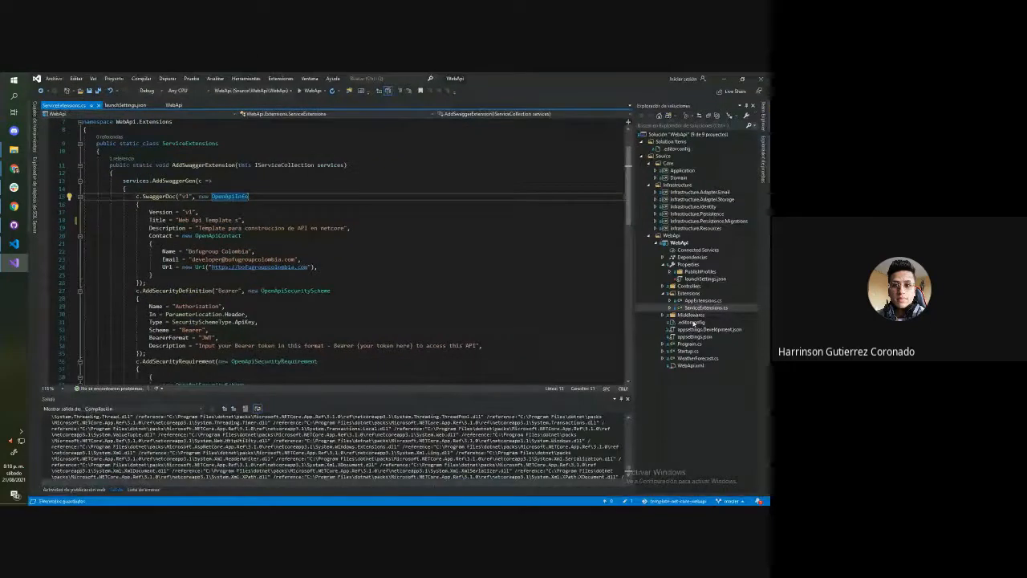
{"action": "double_click", "coordinate": [694, 338]}
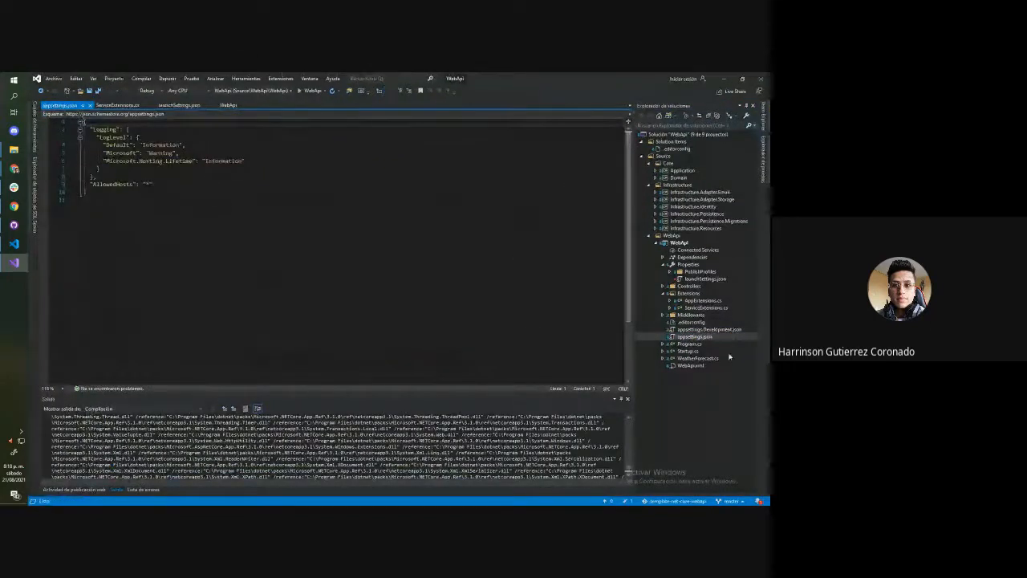
{"action": "double_click", "coordinate": [706, 329]}
{"action": "scroll", "coordinate": [120, 173], "scroll_direction": "down", "scroll_amount": 5}
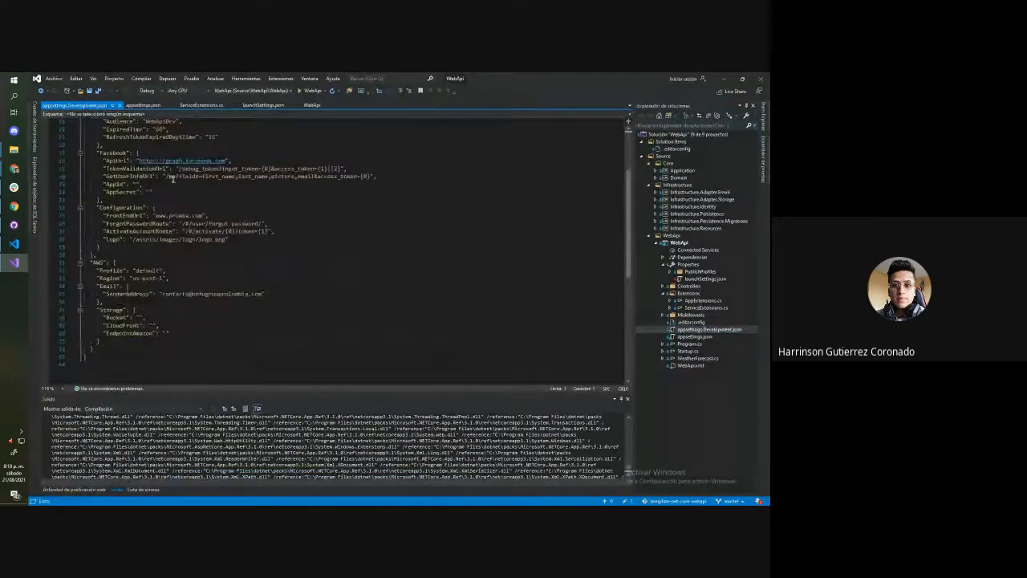
{"action": "scroll", "coordinate": [140, 194], "scroll_direction": "up", "scroll_amount": 5}
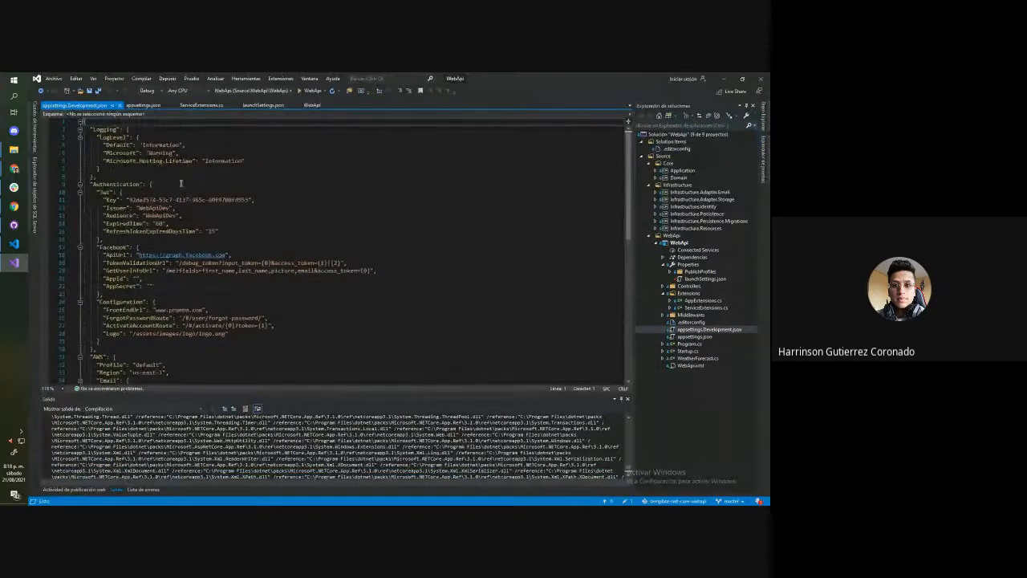
Open the WebApi project's user secrets file and select its entire contents
{"action": "right_click", "coordinate": [665, 243]}
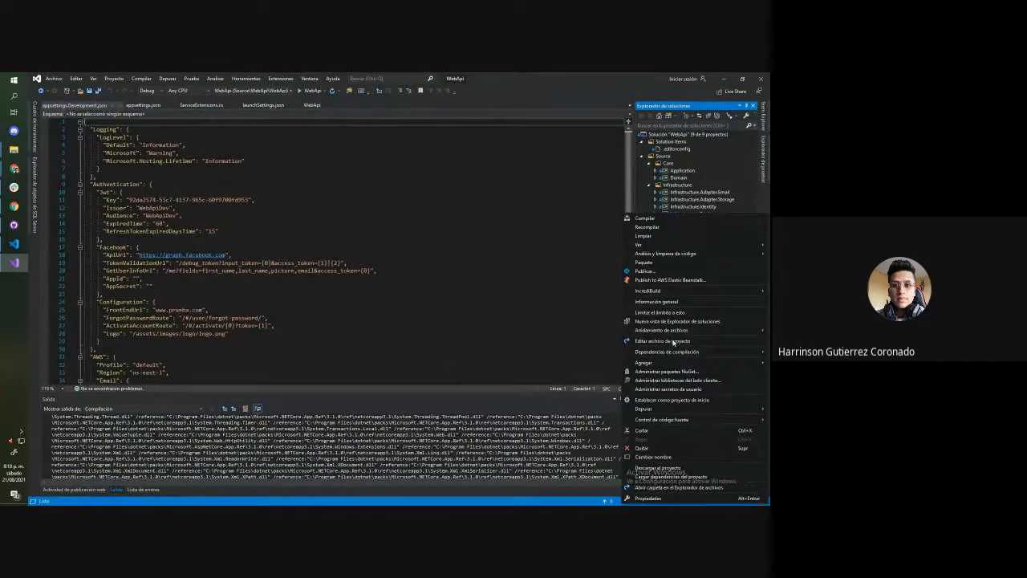
{"action": "left_click", "coordinate": [670, 388]}
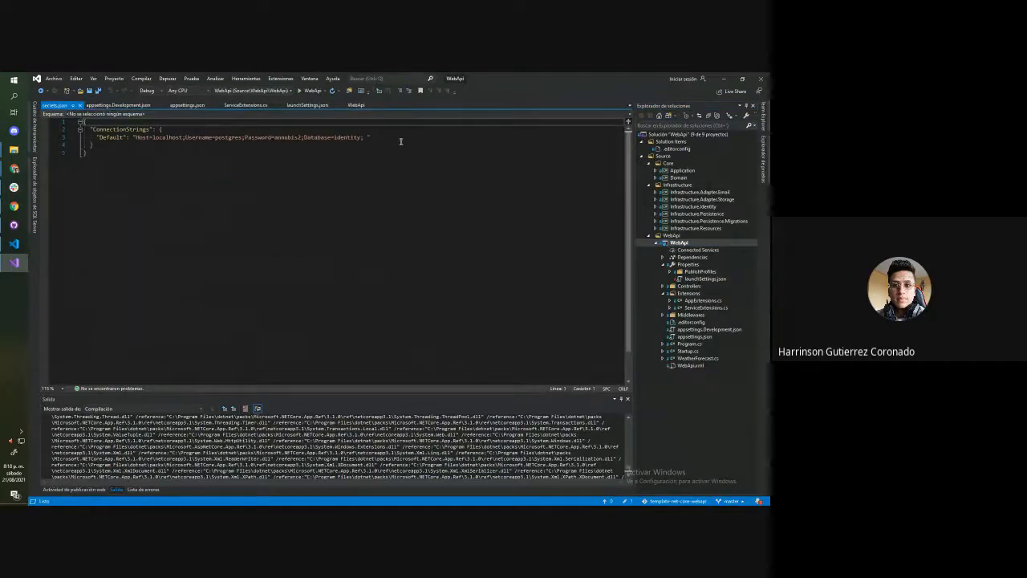
{"action": "key", "text": "ctrl+a"}
{"action": "left_click", "coordinate": [246, 200]}
{"action": "key", "text": "ctrl+a"}
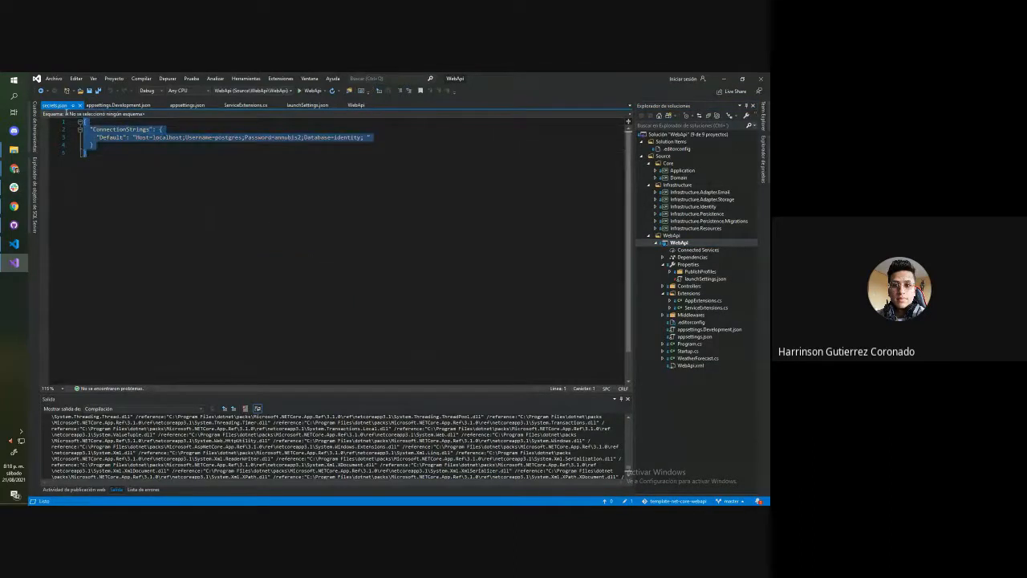
Switch back to Chrome, open the public URL of Templatepruebadev-env and highlight the response text
{"action": "key", "text": "alt+Tab"}
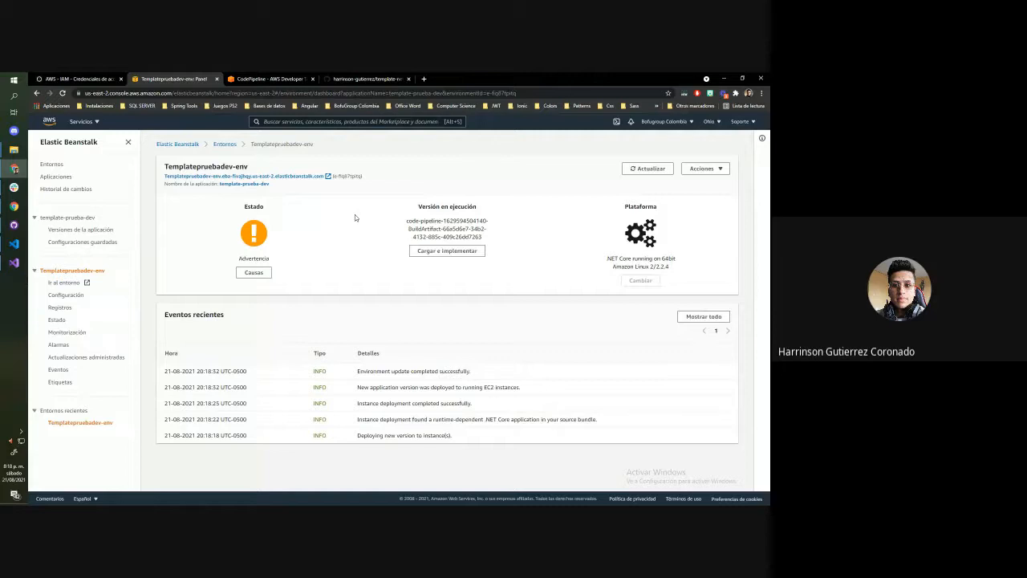
{"action": "left_click", "coordinate": [279, 176]}
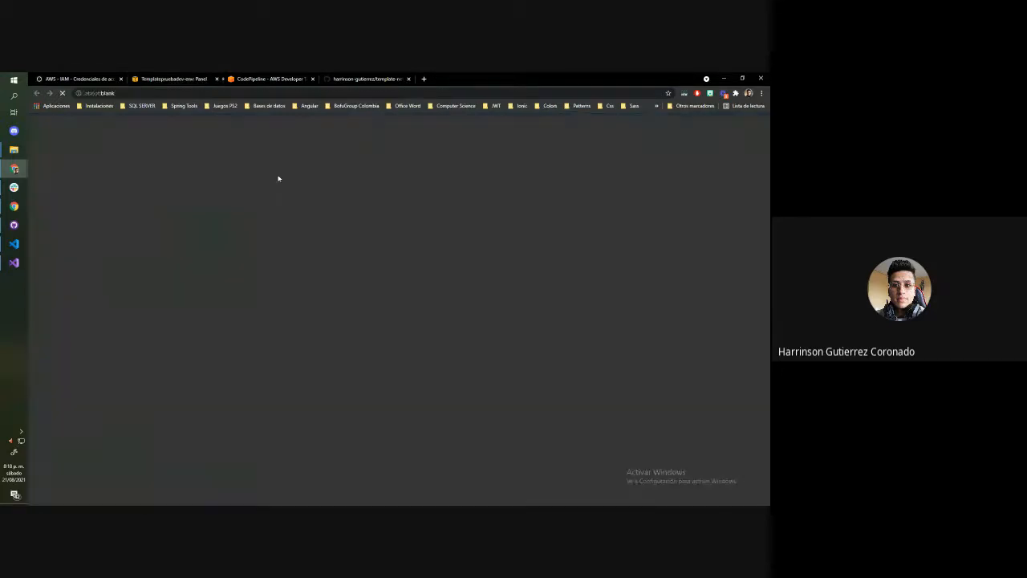
{"action": "double_click", "coordinate": [43, 128]}
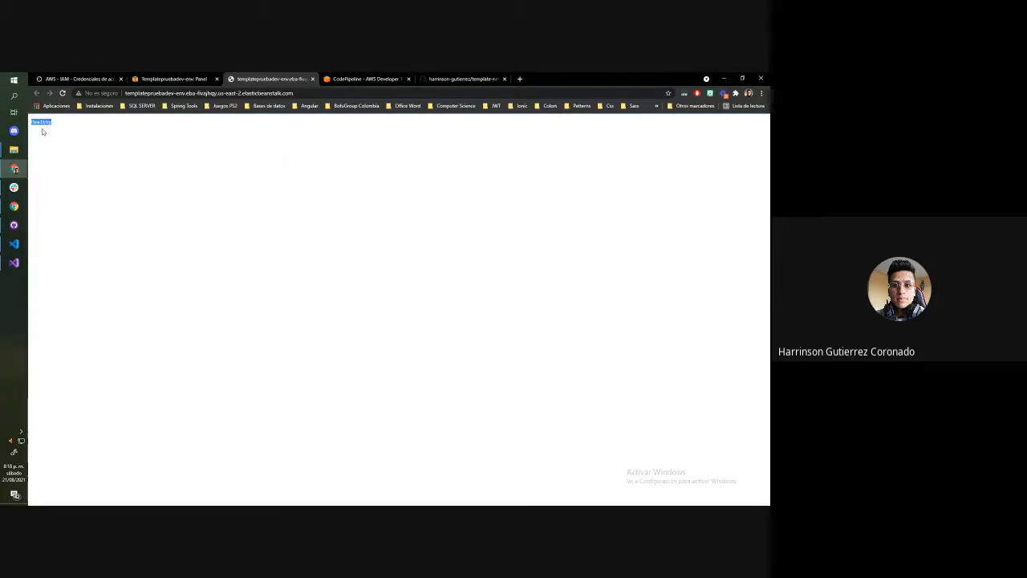
Load the deployed API's Swagger page by adding /swagger/index.html to the environment URL
{"action": "left_click", "coordinate": [322, 93]}
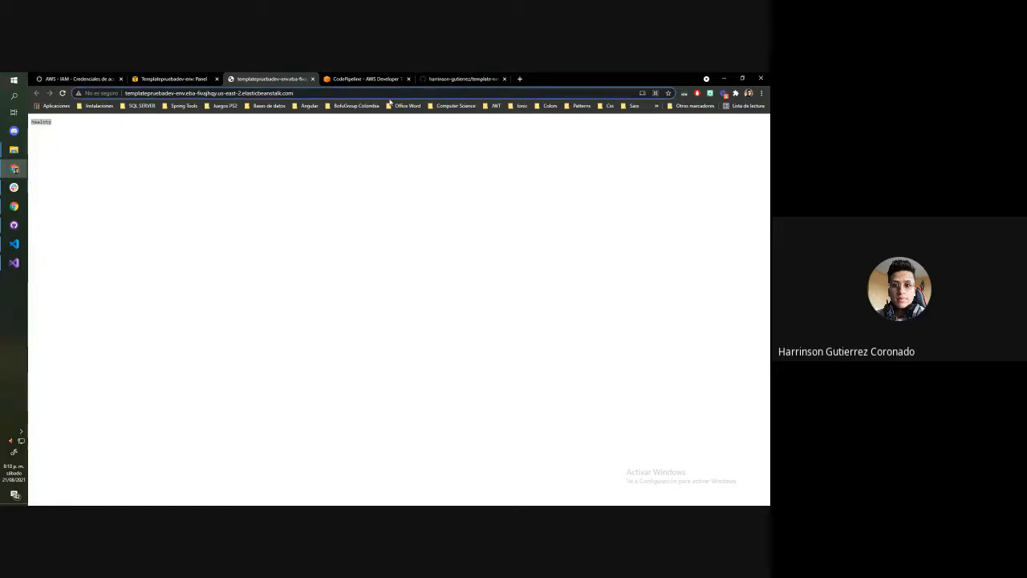
{"action": "type", "text": "swea"}
{"action": "key", "text": "BackSpace"}
{"action": "key", "text": "BackSpace"}
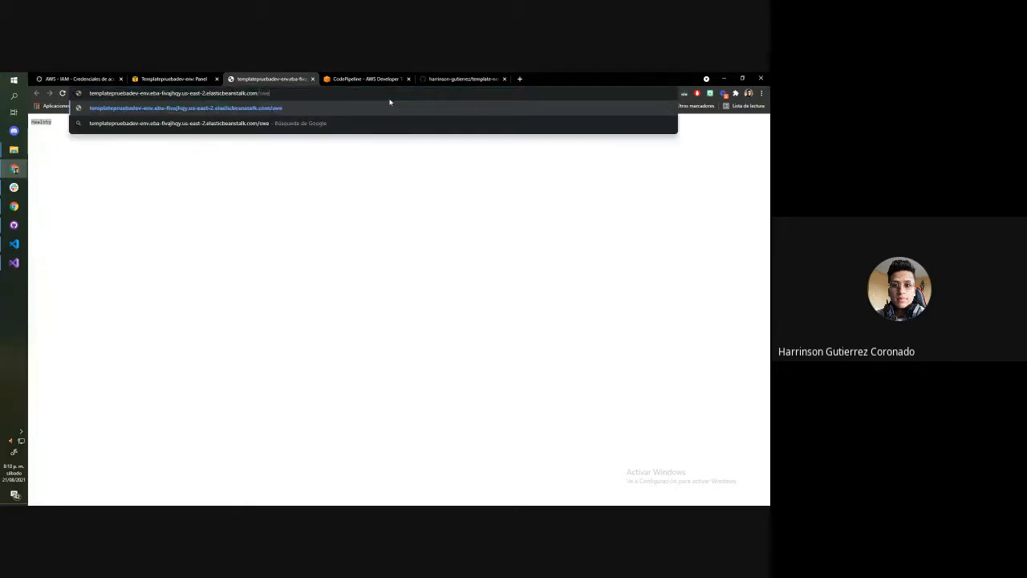
{"action": "type", "text": "agger/index.html"}
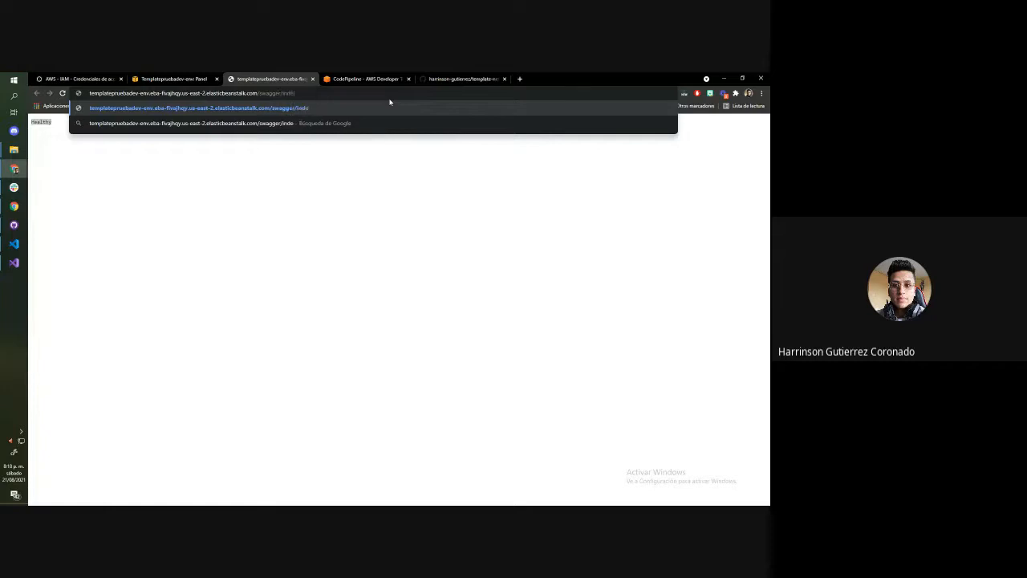
{"action": "key", "text": "Return"}
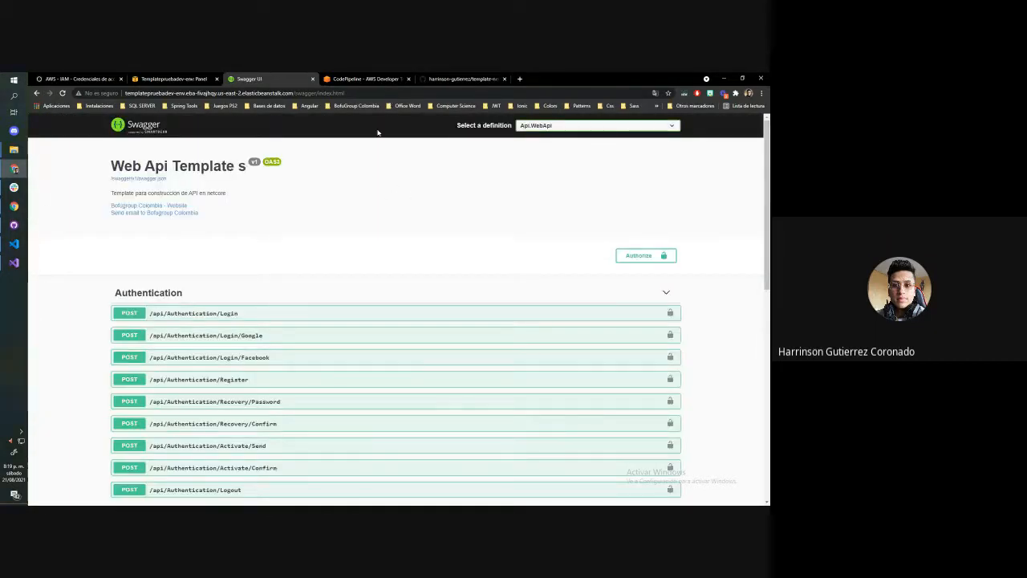
Execute the GET WeatherForecast endpoint with version 1 and look over its server response
{"action": "scroll", "coordinate": [179, 220], "scroll_direction": "down", "scroll_amount": 3}
{"action": "scroll", "coordinate": [220, 250], "scroll_direction": "up", "scroll_amount": 3}
{"action": "scroll", "coordinate": [172, 298], "scroll_direction": "down", "scroll_amount": 1}
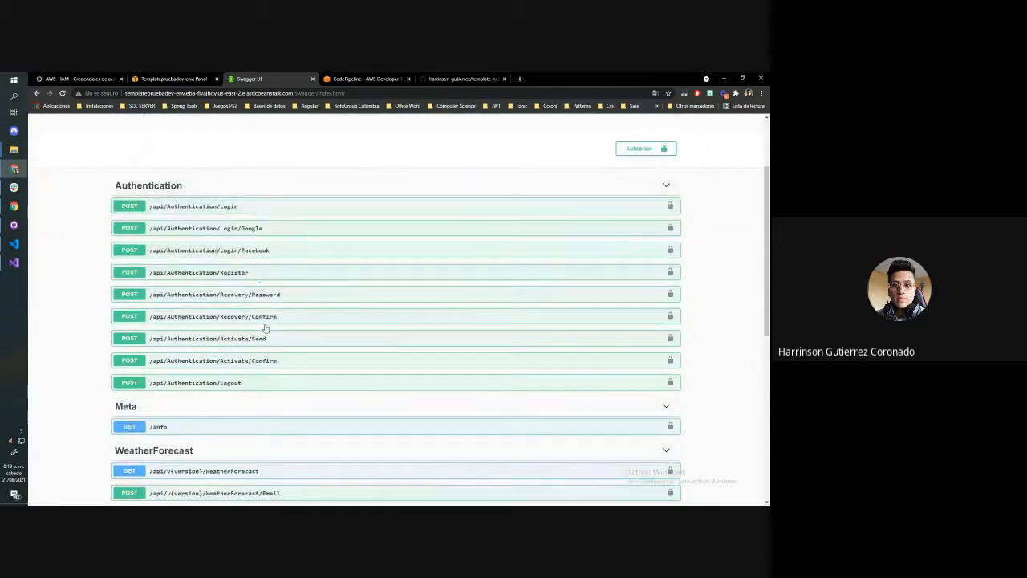
{"action": "scroll", "coordinate": [270, 411], "scroll_direction": "down", "scroll_amount": 2}
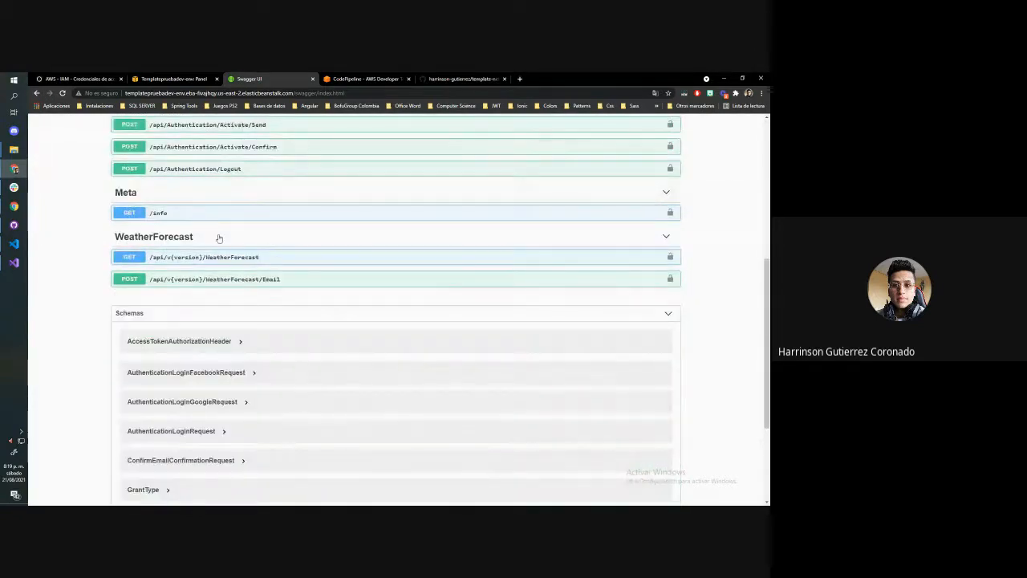
{"action": "left_click", "coordinate": [246, 257]}
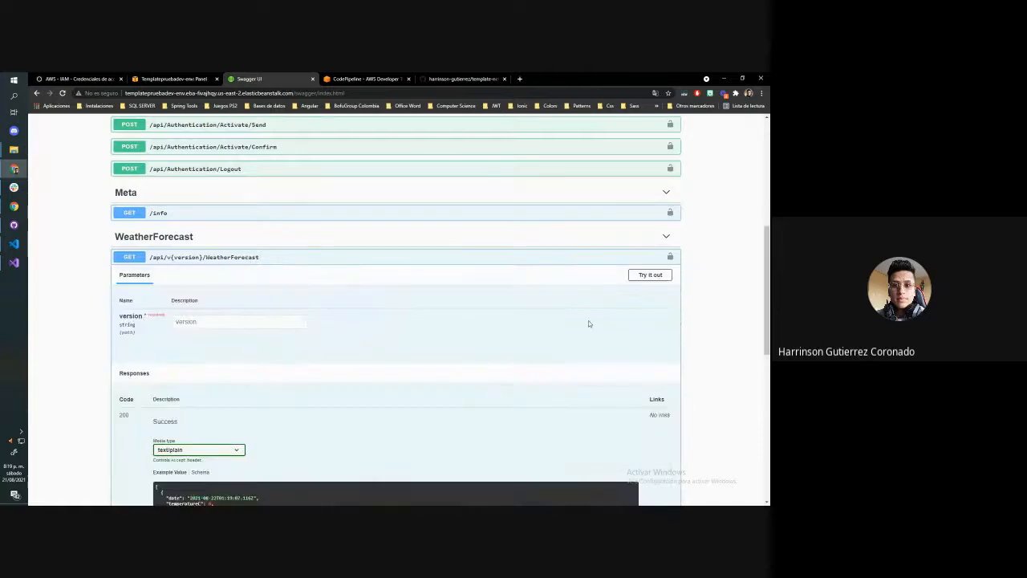
{"action": "left_click", "coordinate": [650, 275]}
{"action": "left_click", "coordinate": [251, 322]}
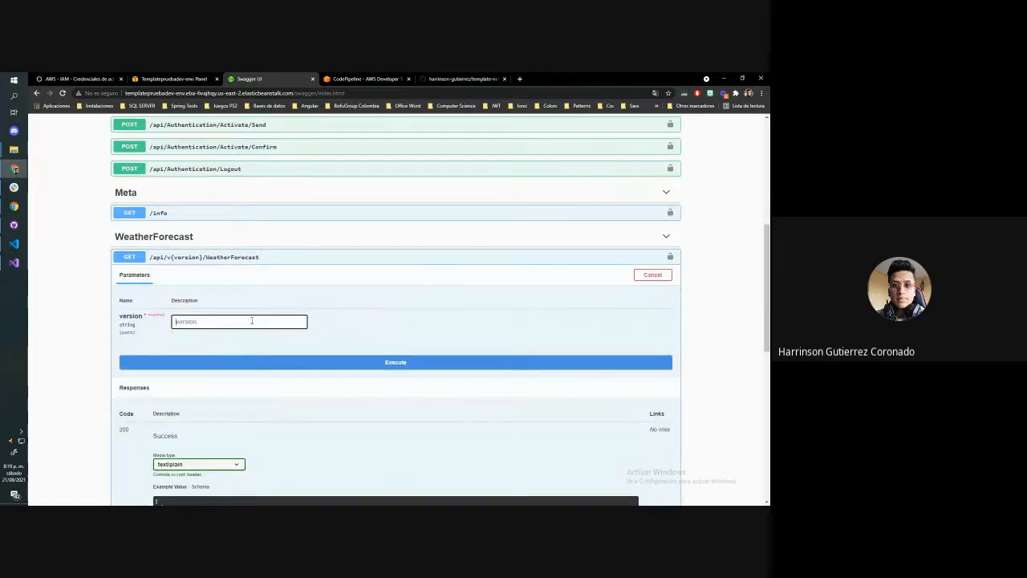
{"action": "type", "text": "1"}
{"action": "left_click", "coordinate": [265, 362]}
{"action": "scroll", "coordinate": [382, 297], "scroll_direction": "down", "scroll_amount": 5}
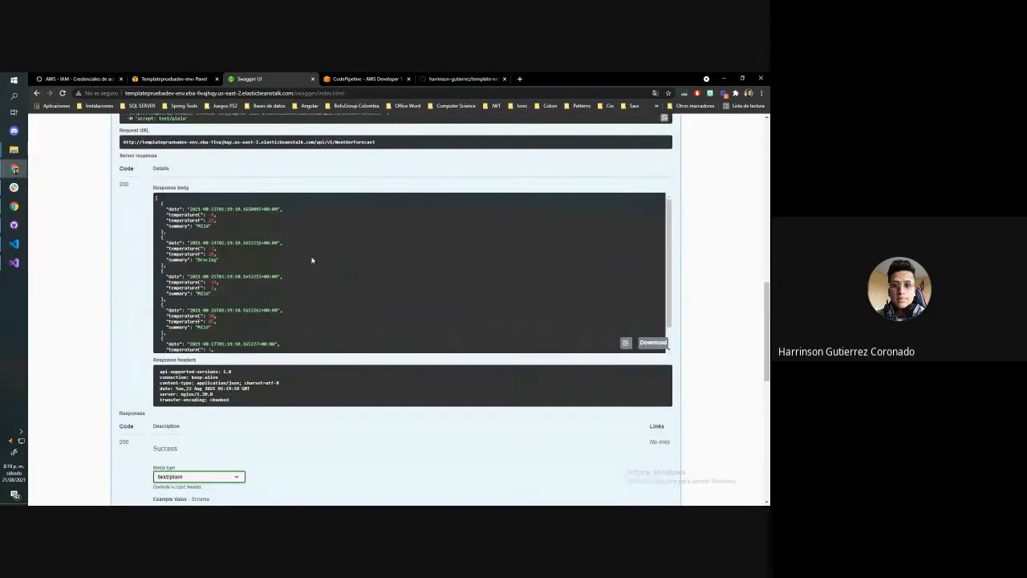
{"action": "scroll", "coordinate": [312, 260], "scroll_direction": "up", "scroll_amount": 2}
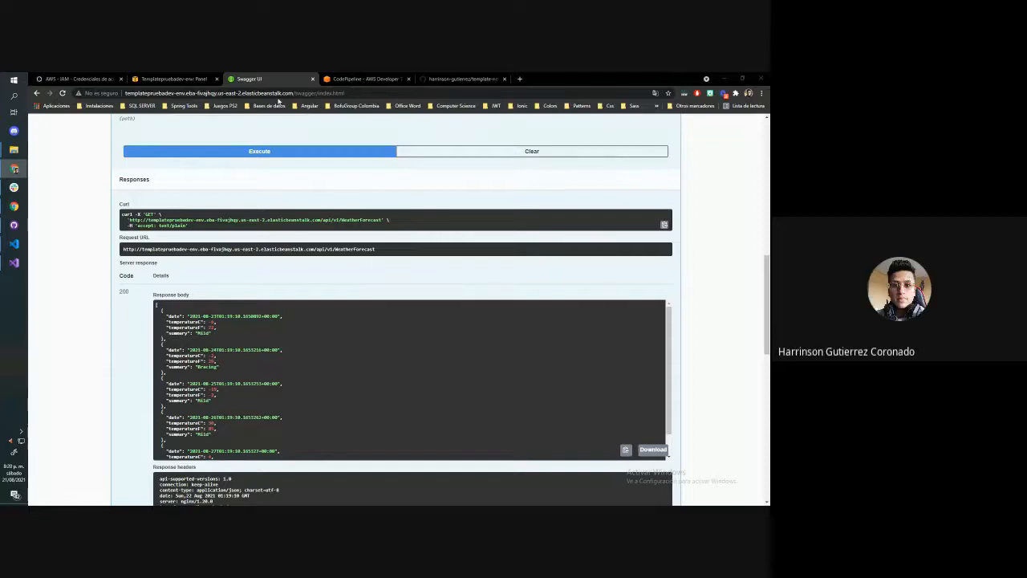
Return to the Elastic Beanstalk tab, search the AWS services for "code pi" and open CodePipeline
{"action": "left_click", "coordinate": [173, 79]}
{"action": "left_click", "coordinate": [83, 122]}
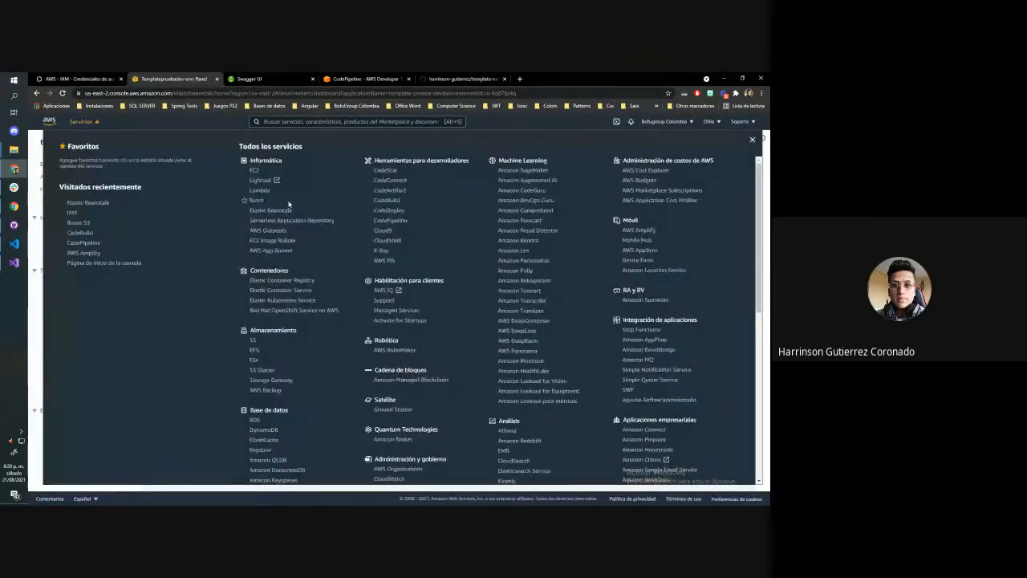
{"action": "left_click", "coordinate": [273, 122]}
{"action": "type", "text": "code p"}
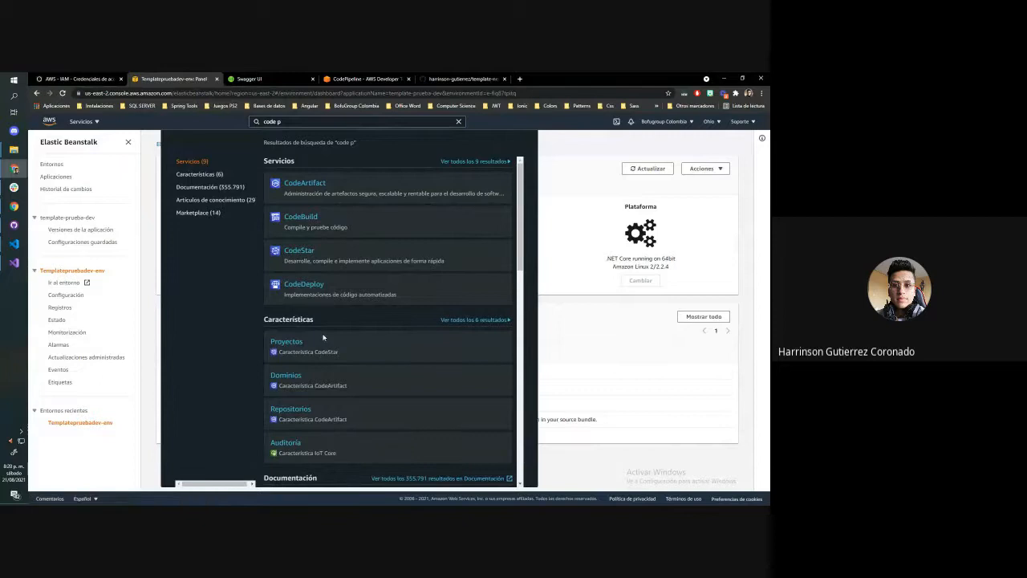
{"action": "left_click", "coordinate": [298, 124]}
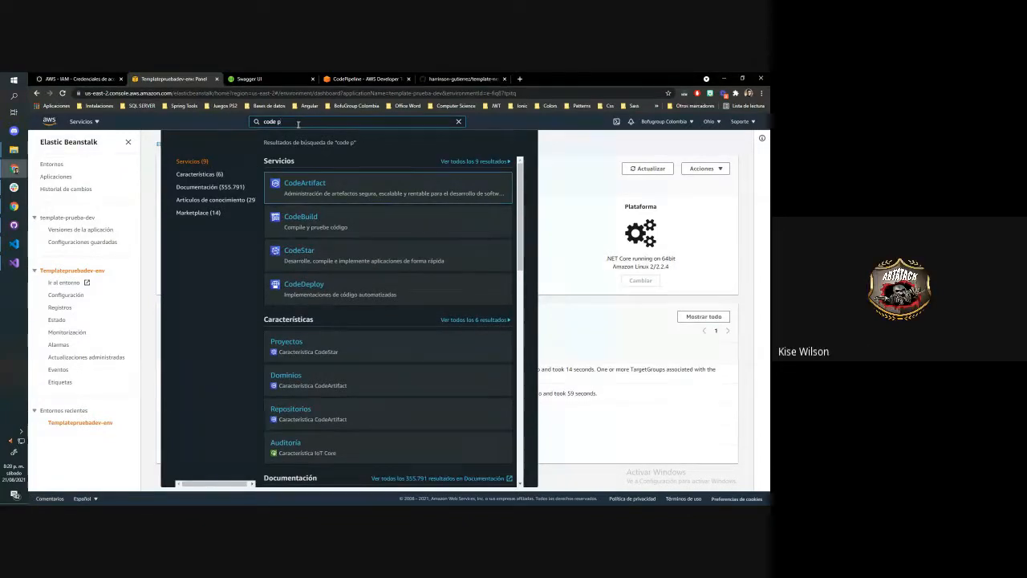
{"action": "type", "text": "op"}
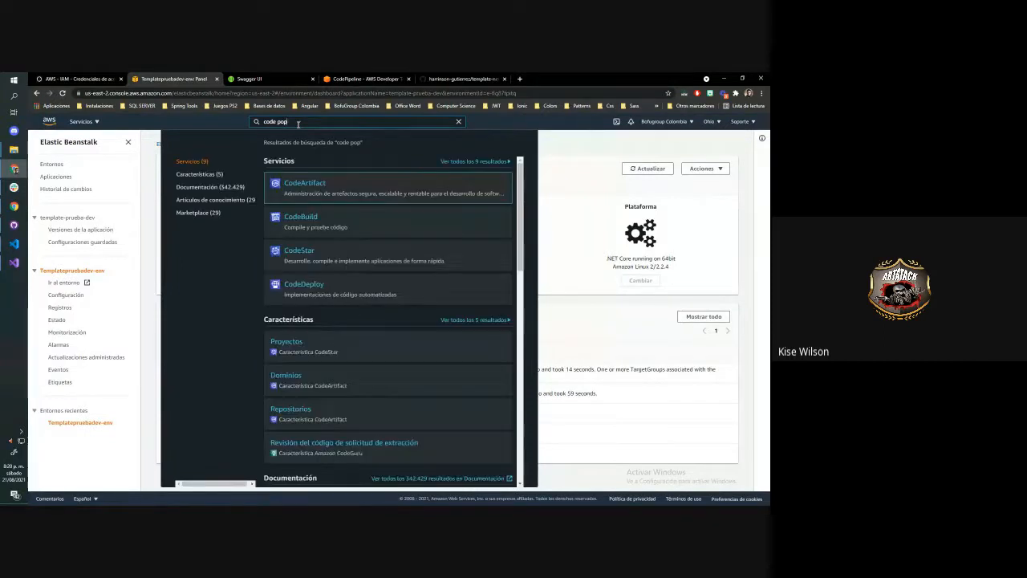
{"action": "type", "text": "e"}
{"action": "key", "text": "BackSpace"}
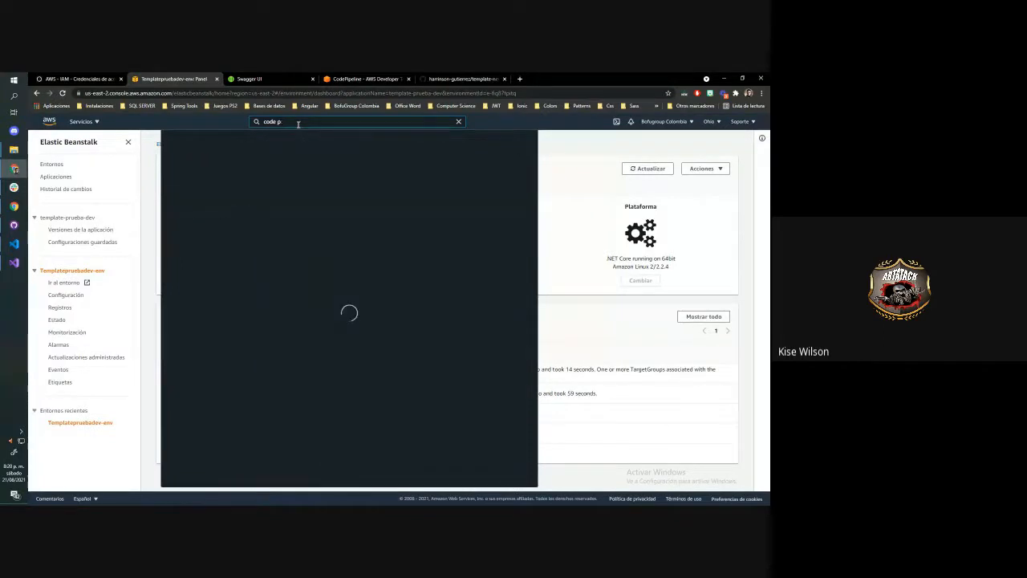
{"action": "key", "text": "BackSpace"}
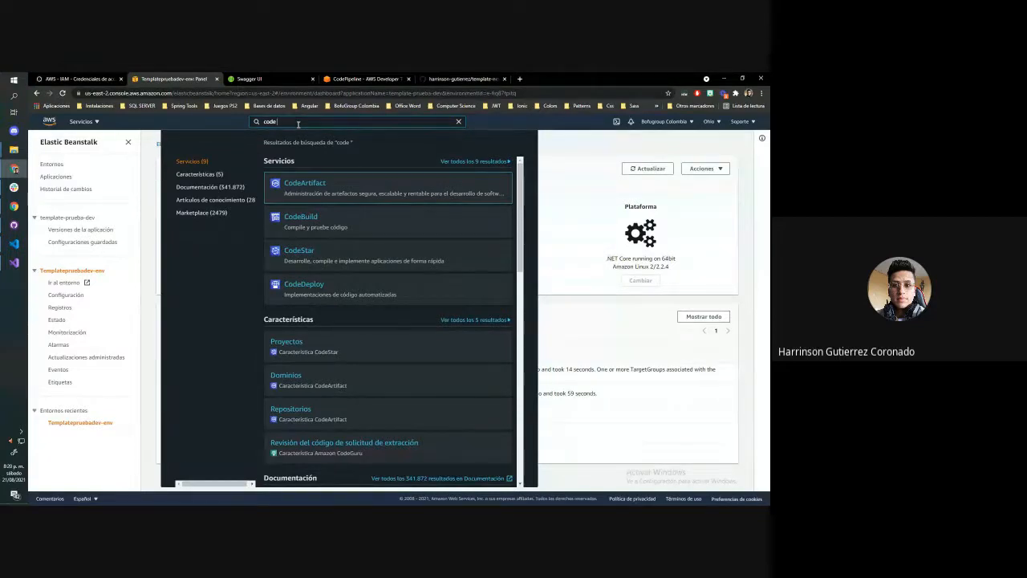
{"action": "type", "text": "i"}
{"action": "key", "text": "BackSpace"}
{"action": "type", "text": "p"}
{"action": "type", "text": "i"}
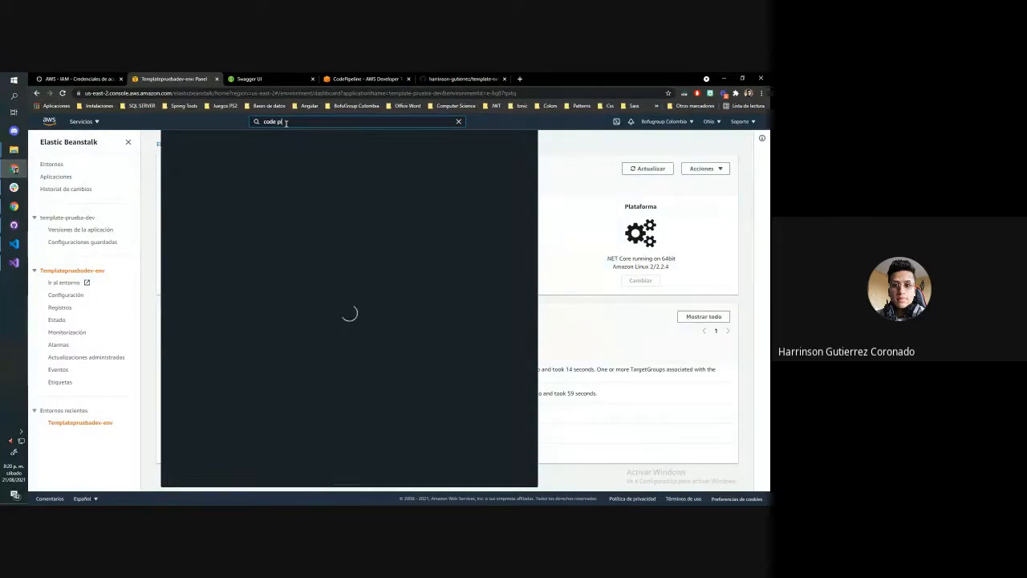
{"action": "left_click", "coordinate": [318, 222]}
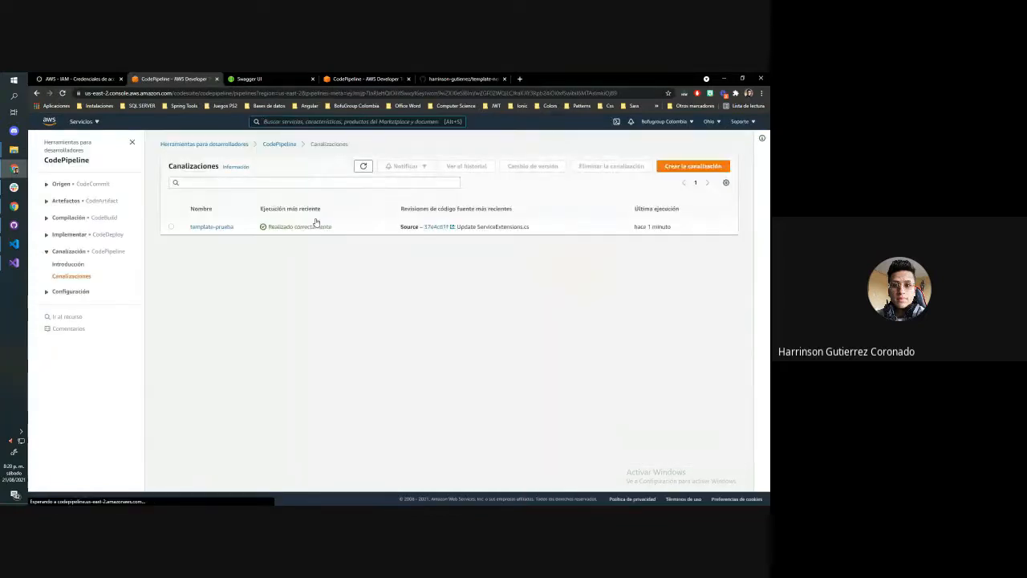
Open the template-prueba pipeline and examine when its Source, Build and Deploy stages last ran
{"action": "left_click", "coordinate": [207, 228]}
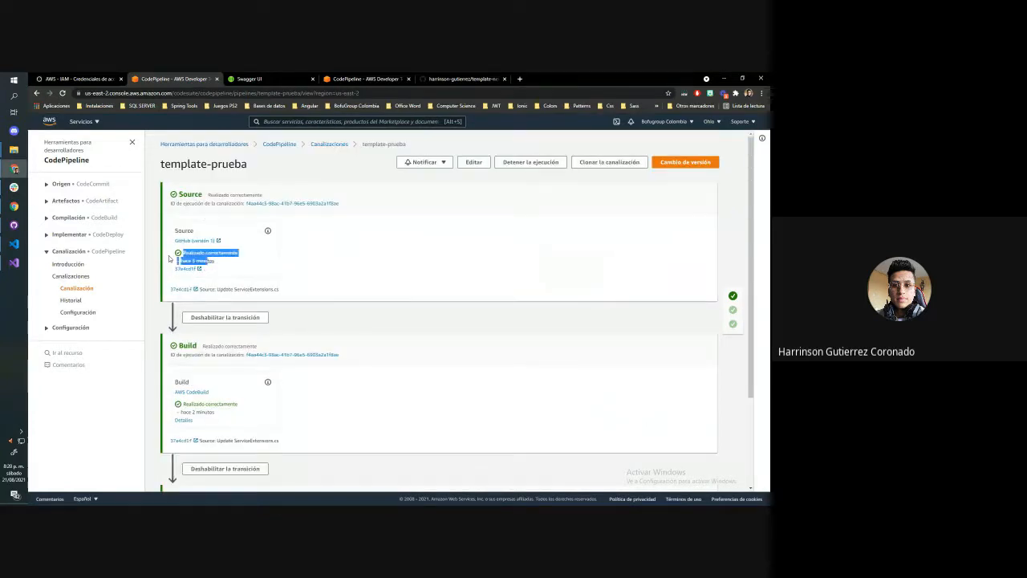
{"action": "scroll", "coordinate": [196, 243], "scroll_direction": "down", "scroll_amount": 2}
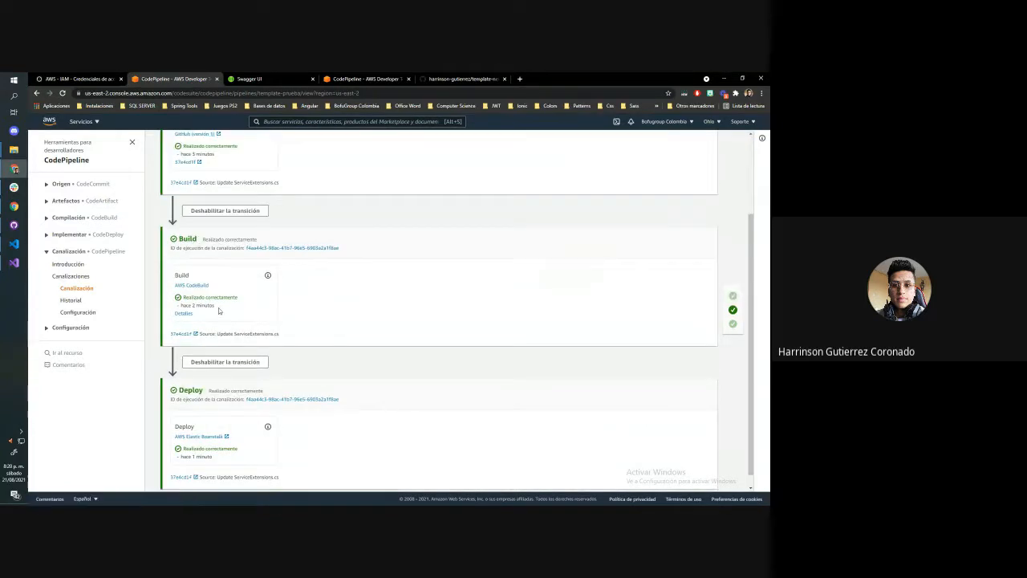
{"action": "left_click_drag", "start_coordinate": [215, 306], "coordinate": [183, 305]}
{"action": "scroll", "coordinate": [302, 324], "scroll_direction": "down", "scroll_amount": 1}
{"action": "left_click_drag", "start_coordinate": [216, 444], "coordinate": [182, 445]}
{"action": "left_click", "coordinate": [355, 437]}
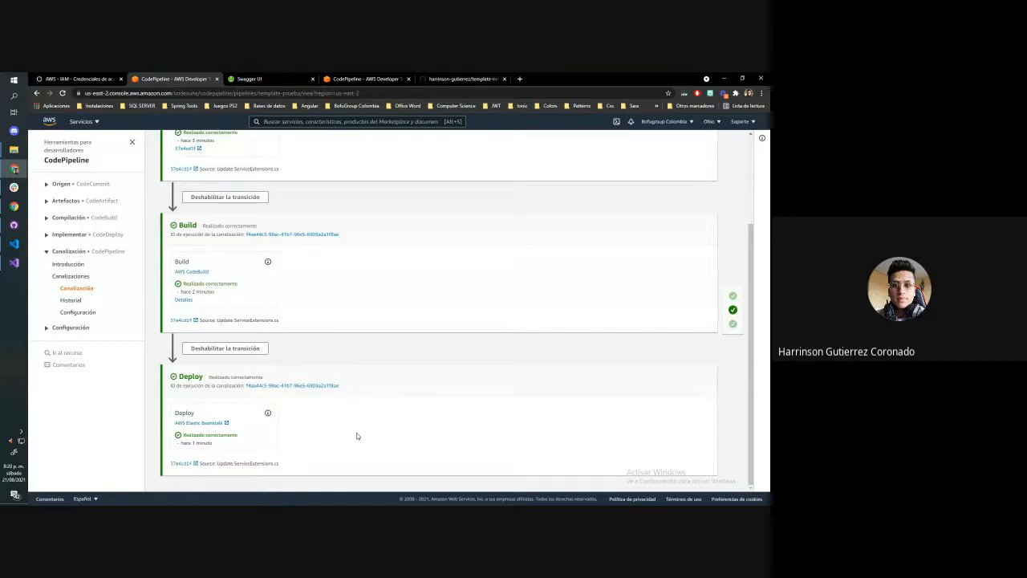
Close the duplicate CodePipeline tab and, in the remaining one, open the list of all AWS services
{"action": "left_click", "coordinate": [365, 79]}
{"action": "scroll", "coordinate": [193, 189], "scroll_direction": "up", "scroll_amount": 6}
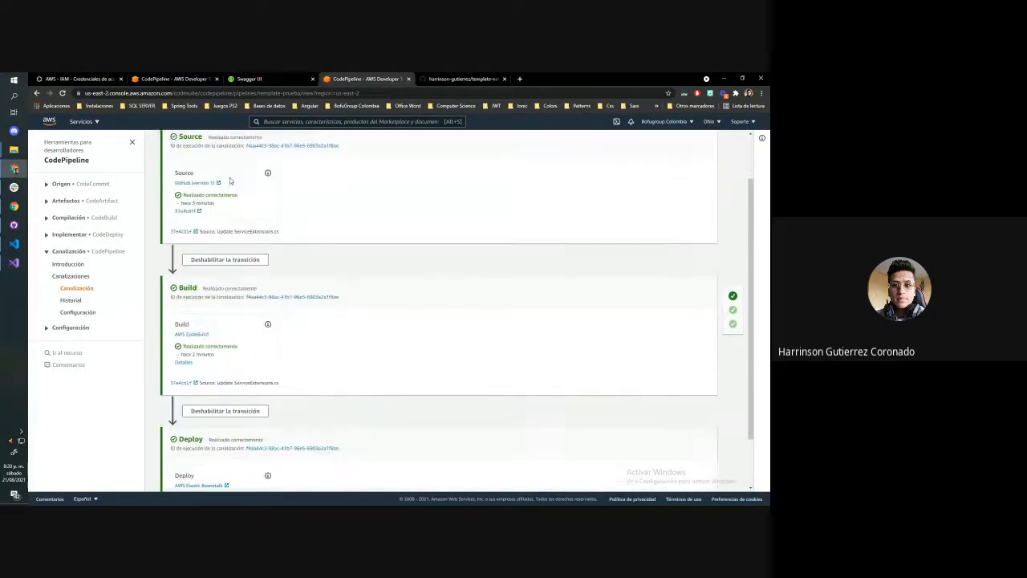
{"action": "left_click", "coordinate": [409, 78]}
{"action": "left_click", "coordinate": [185, 79]}
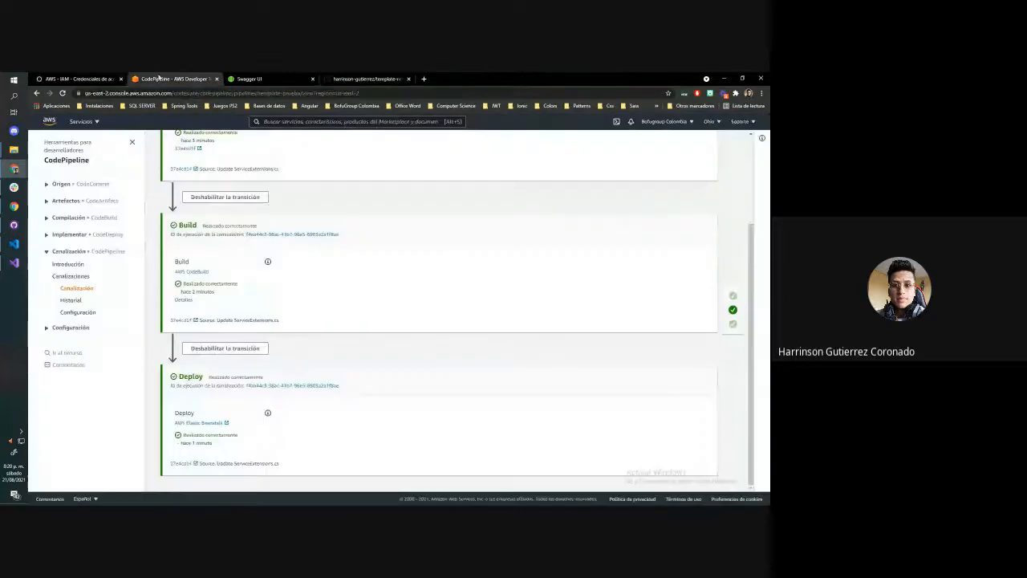
{"action": "scroll", "coordinate": [97, 126], "scroll_direction": "up", "scroll_amount": 3}
{"action": "left_click", "coordinate": [97, 124]}
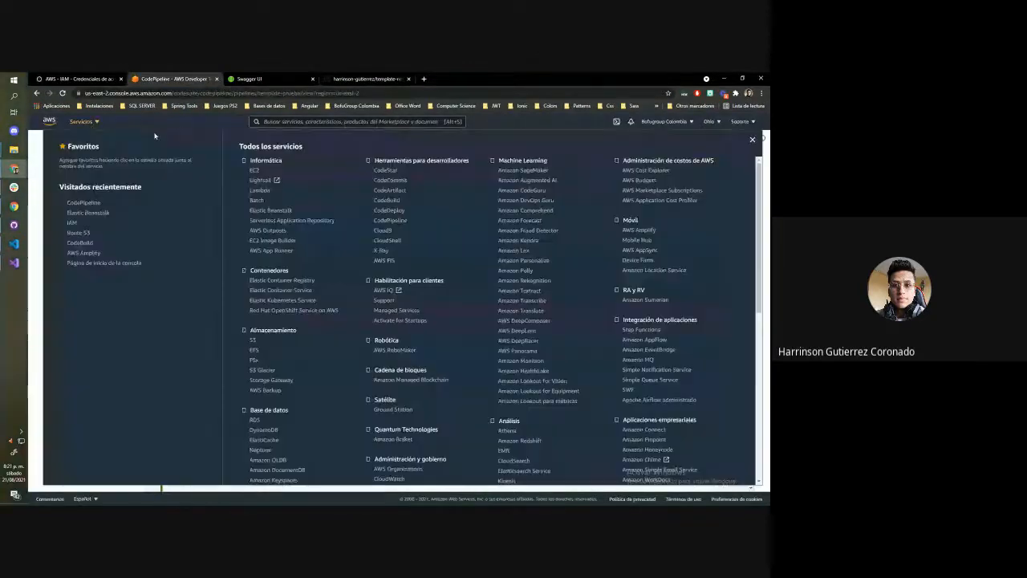
Close the services list over the template-prueba pipeline and open the Elastic Beanstalk environments list to check the environment's status
{"action": "left_click", "coordinate": [752, 140]}
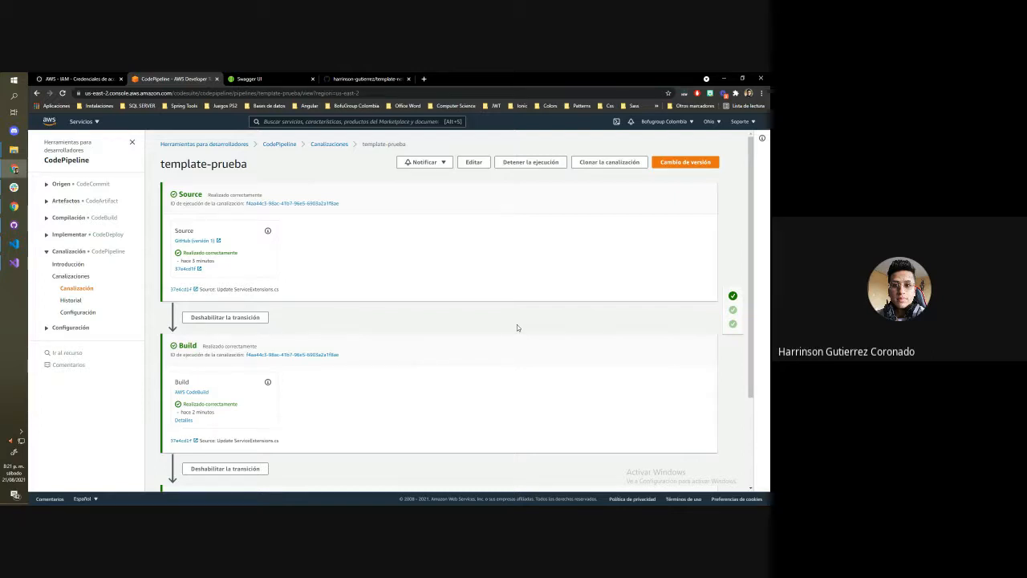
{"action": "left_click", "coordinate": [97, 122]}
{"action": "left_click", "coordinate": [266, 215]}
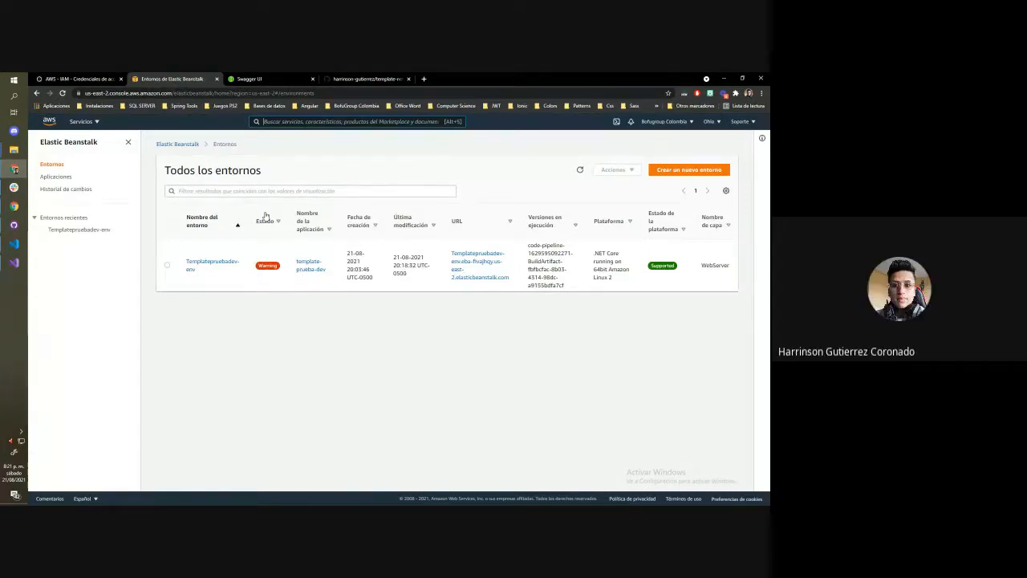
{"action": "key", "text": "alt+s"}
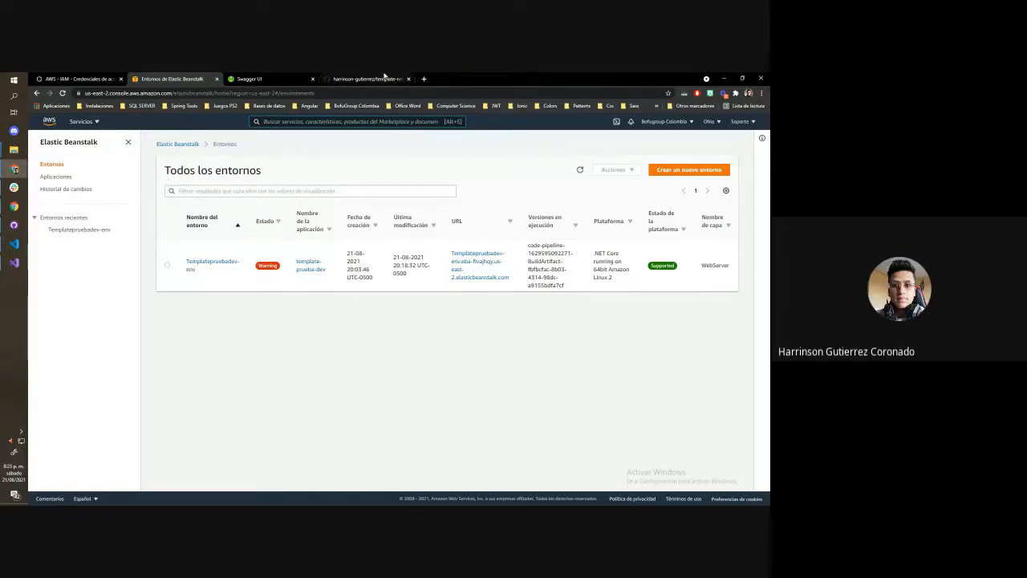
Open bofugroupcolombia.com in a new browser tab, look over its home page and close the tab
{"action": "left_click", "coordinate": [424, 78]}
{"action": "type", "text": "bofu"}
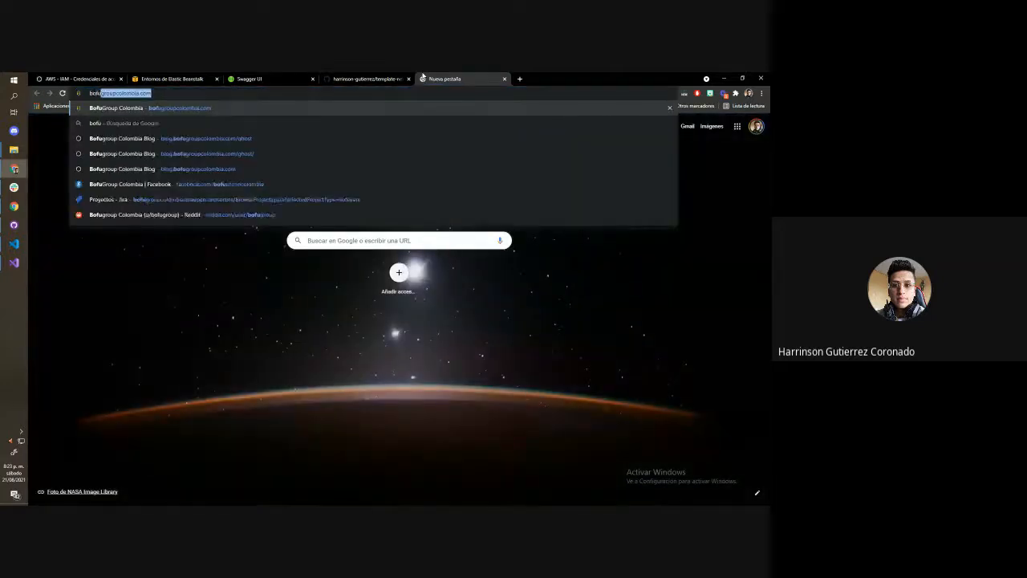
{"action": "key", "text": "Return"}
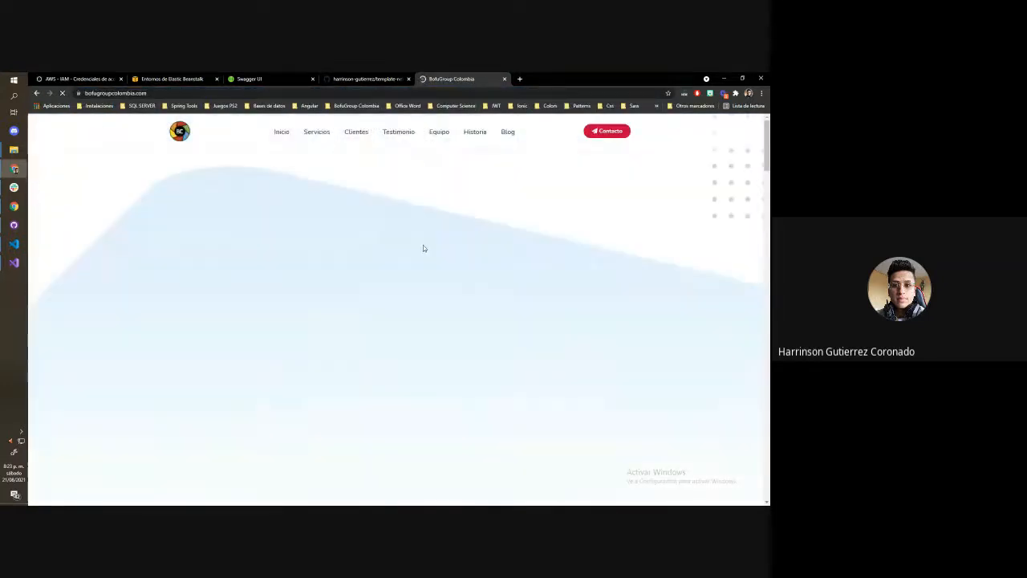
{"action": "scroll", "coordinate": [423, 245], "scroll_direction": "down", "scroll_amount": 5}
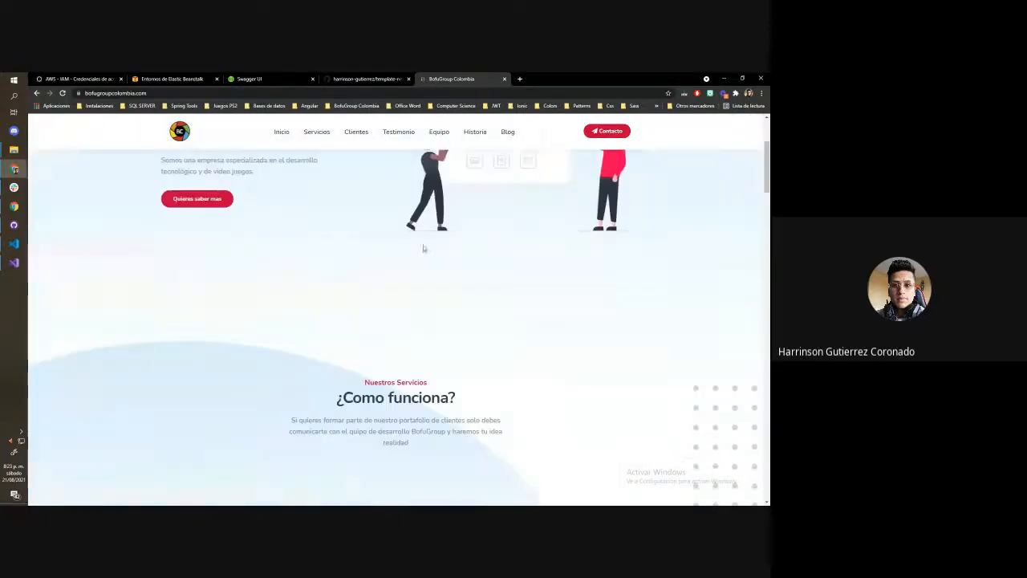
{"action": "scroll", "coordinate": [423, 245], "scroll_direction": "up", "scroll_amount": 5}
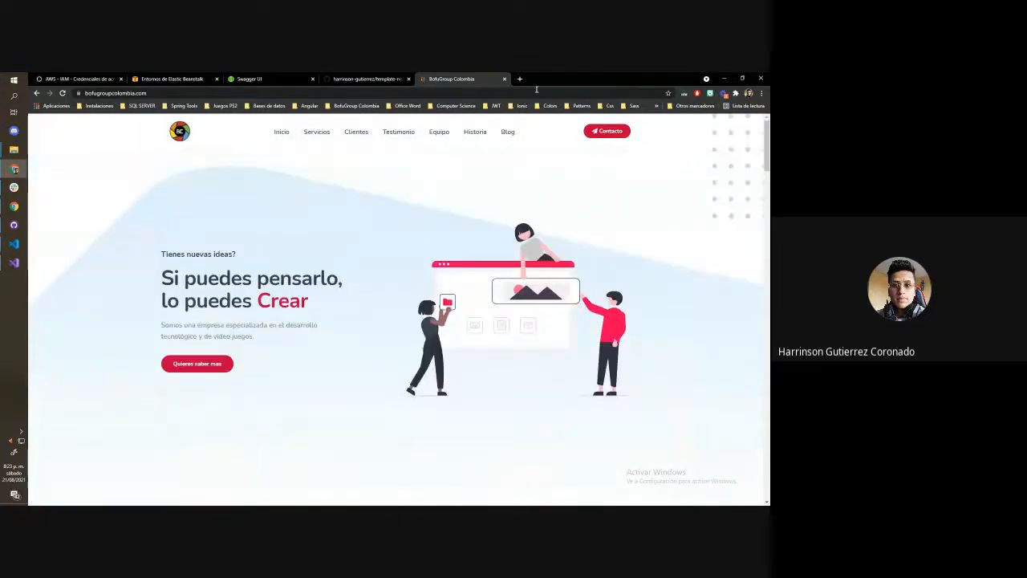
{"action": "left_click", "coordinate": [504, 79]}
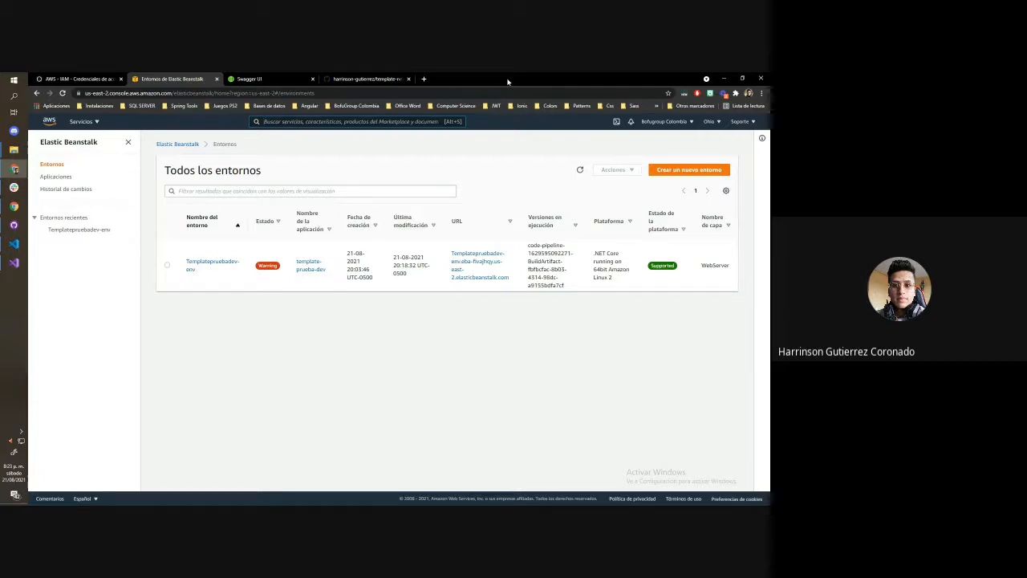
Check the Templatepruebadev-env dashboard in Elastic Beanstalk and list the running instances in EC2
{"action": "key", "text": "alt+s"}
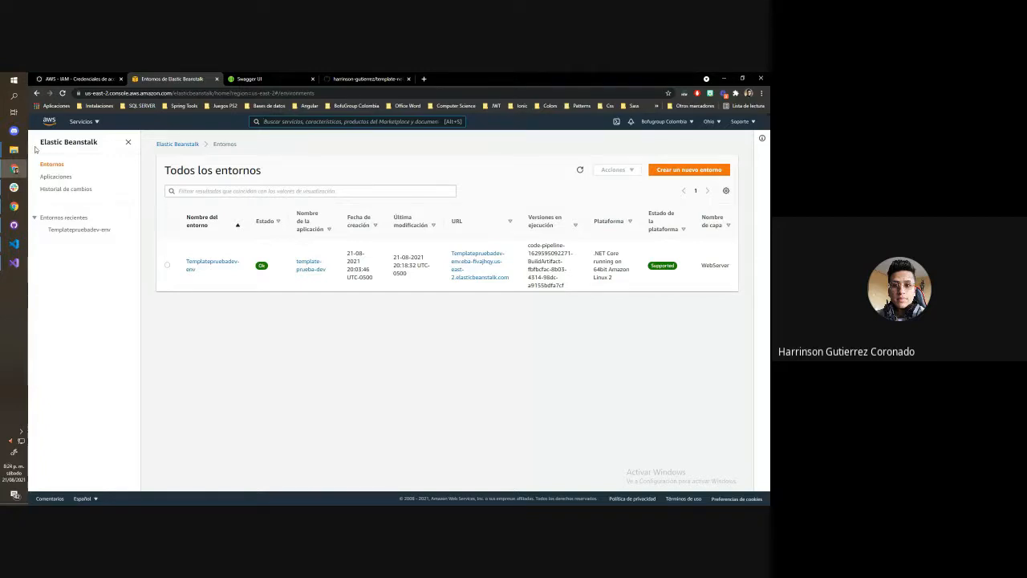
{"action": "left_click", "coordinate": [190, 263]}
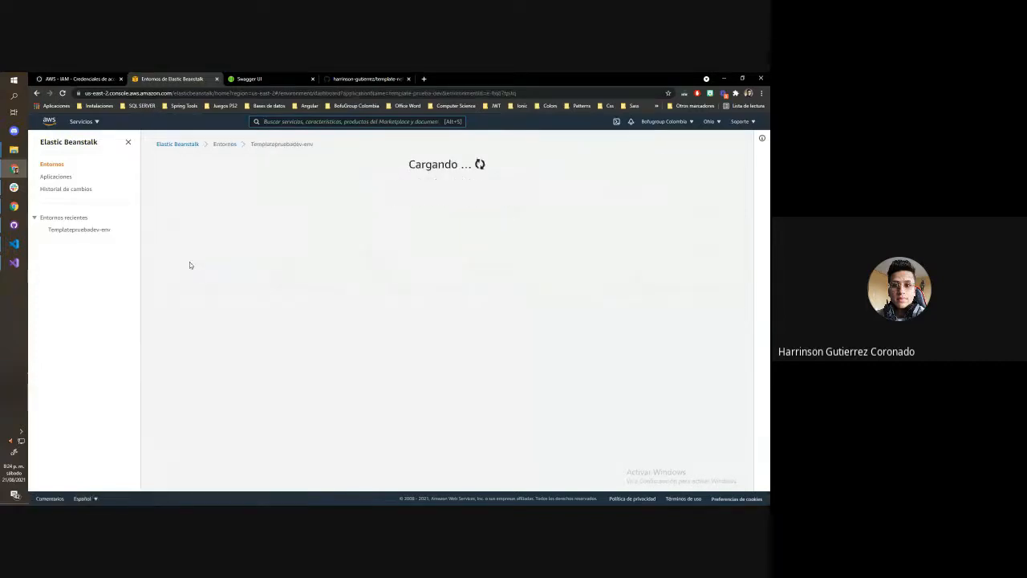
{"action": "left_click", "coordinate": [83, 122]}
{"action": "left_click", "coordinate": [257, 176]}
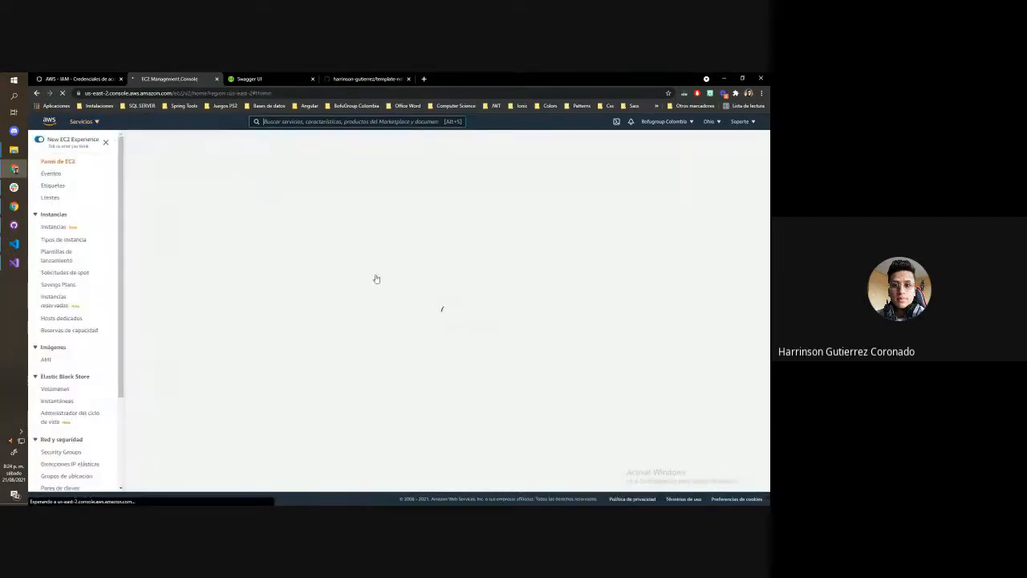
{"action": "left_click", "coordinate": [180, 193]}
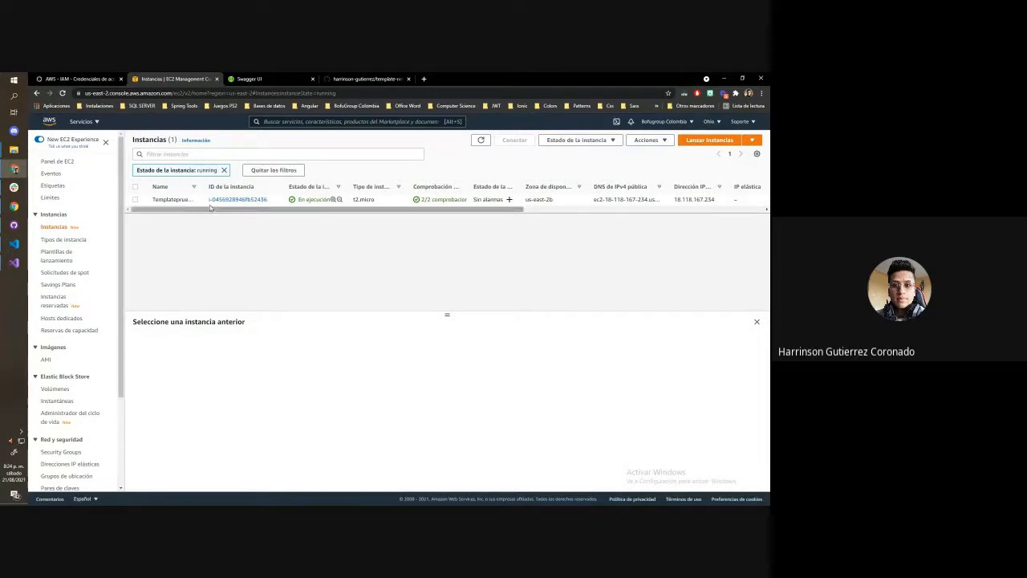
Return to Elastic Beanstalk and open the Templatepruebadev-env environment
{"action": "left_click", "coordinate": [85, 121]}
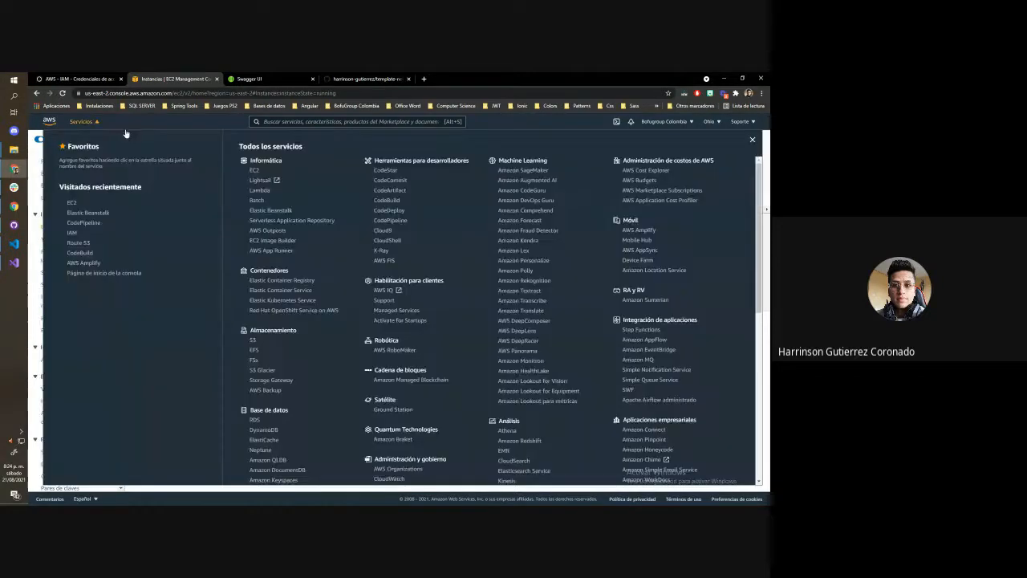
{"action": "left_click", "coordinate": [265, 210]}
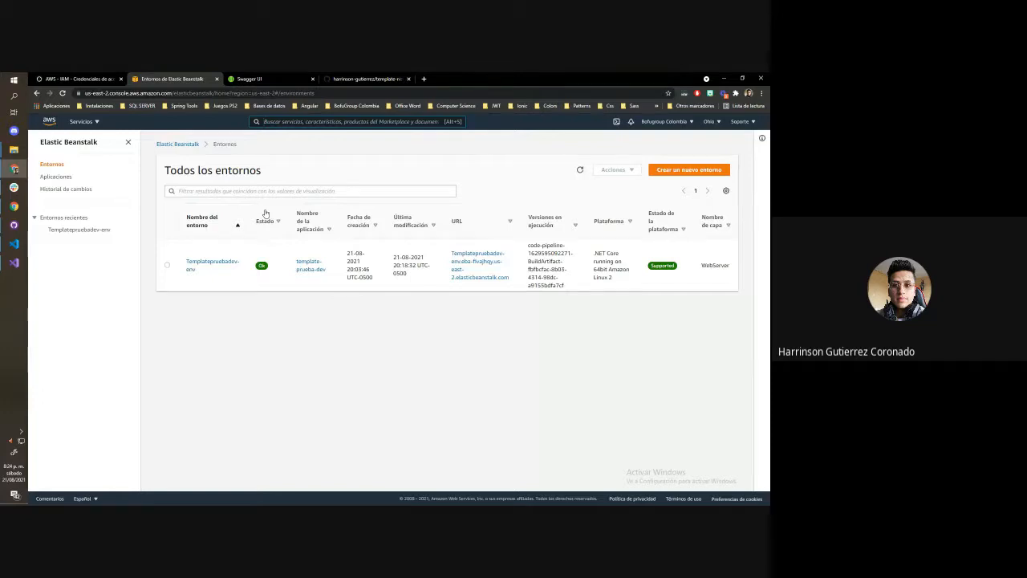
{"action": "left_click", "coordinate": [213, 263]}
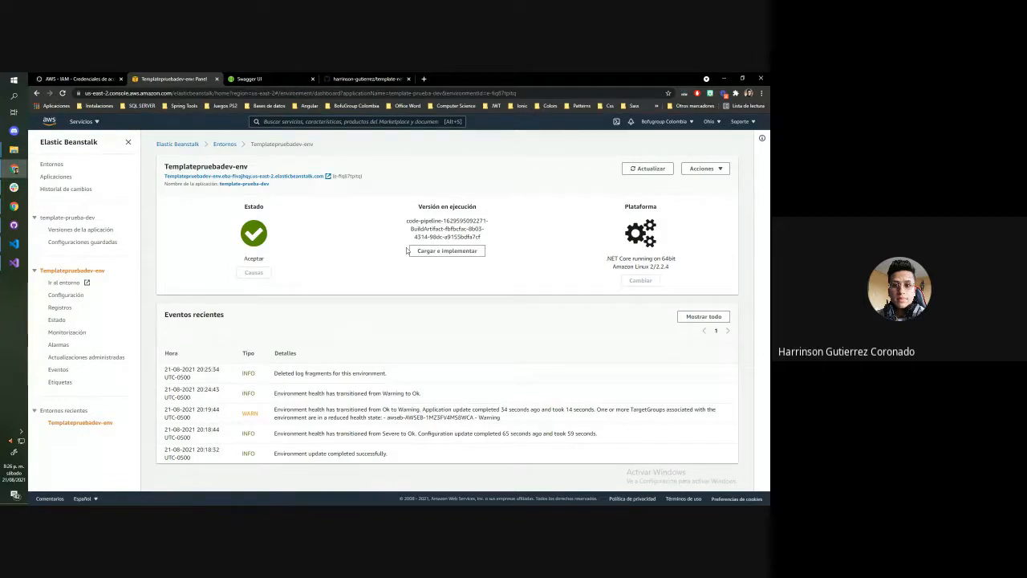
Open the environment's capacity configuration and examine the environment type options and the minimum and maximum instance settings
{"action": "left_click", "coordinate": [79, 298]}
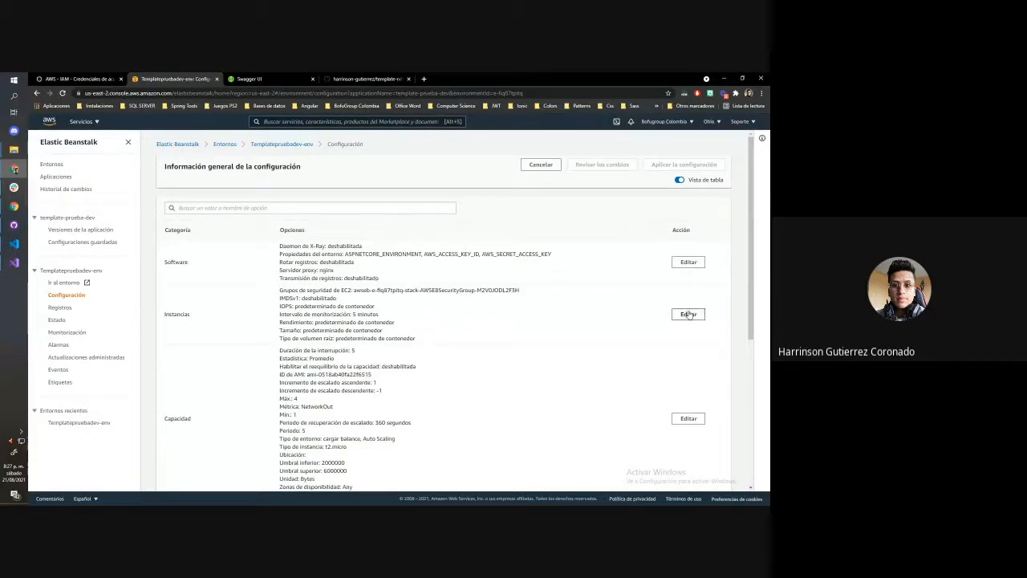
{"action": "scroll", "coordinate": [496, 338], "scroll_direction": "down", "scroll_amount": 5}
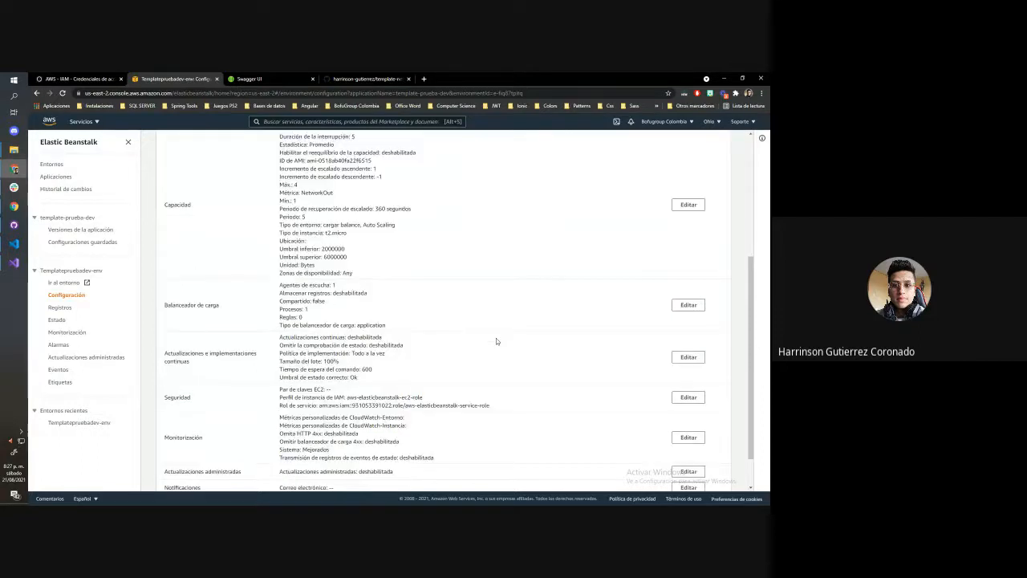
{"action": "scroll", "coordinate": [663, 324], "scroll_direction": "up", "scroll_amount": 3}
{"action": "scroll", "coordinate": [313, 251], "scroll_direction": "up", "scroll_amount": 3}
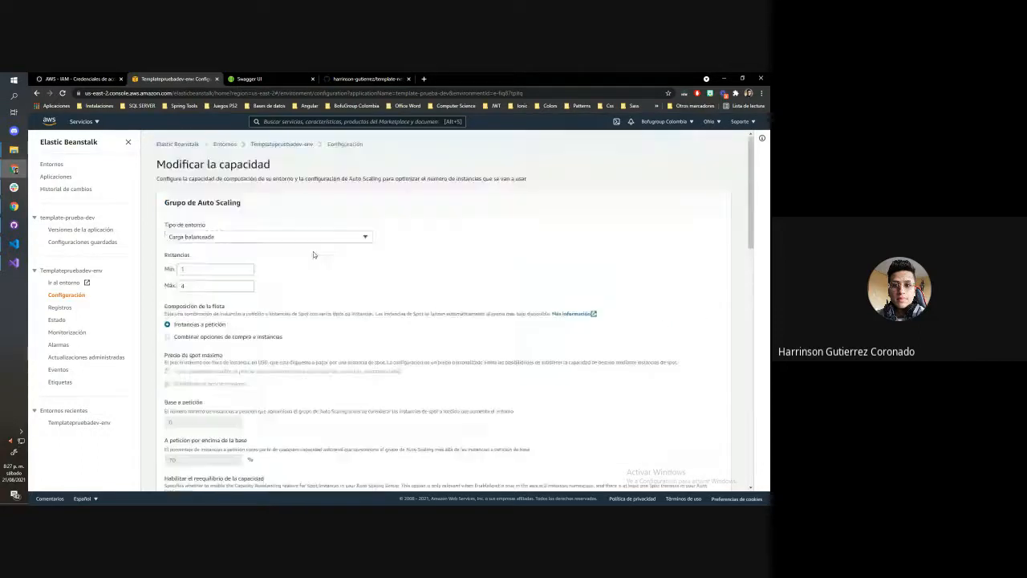
{"action": "left_click", "coordinate": [306, 234]}
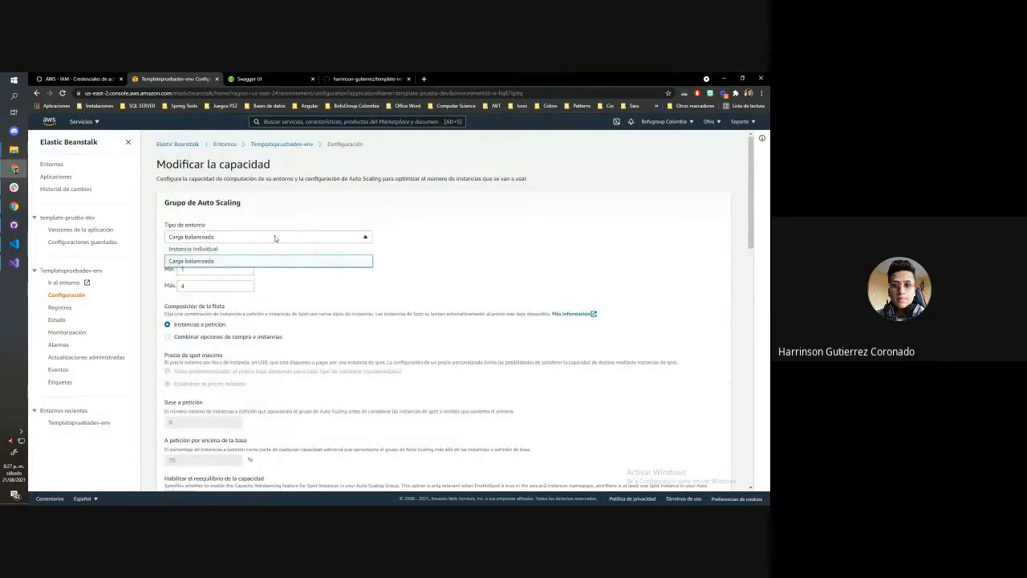
{"action": "left_click", "coordinate": [349, 250]}
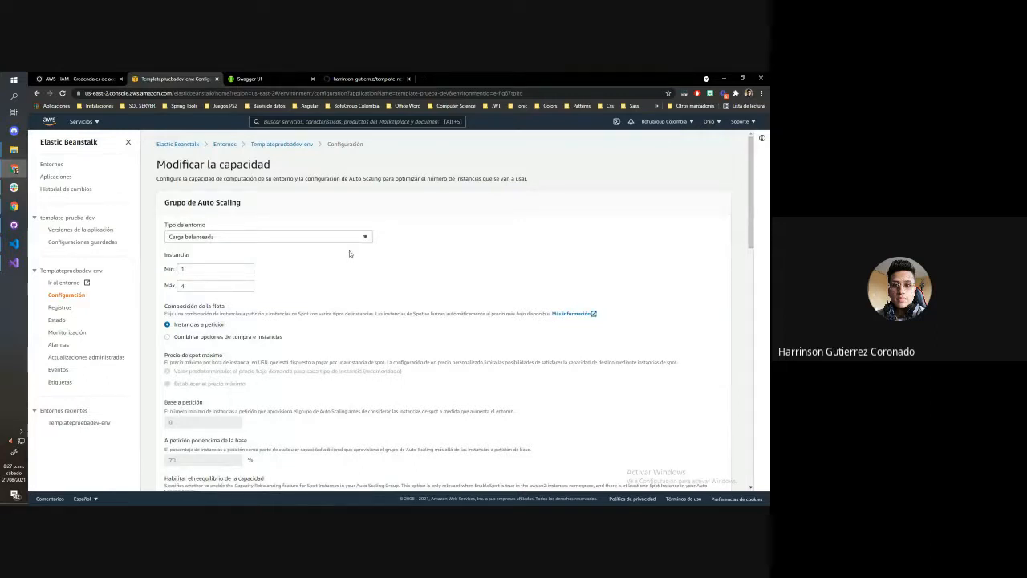
{"action": "left_click", "coordinate": [313, 238]}
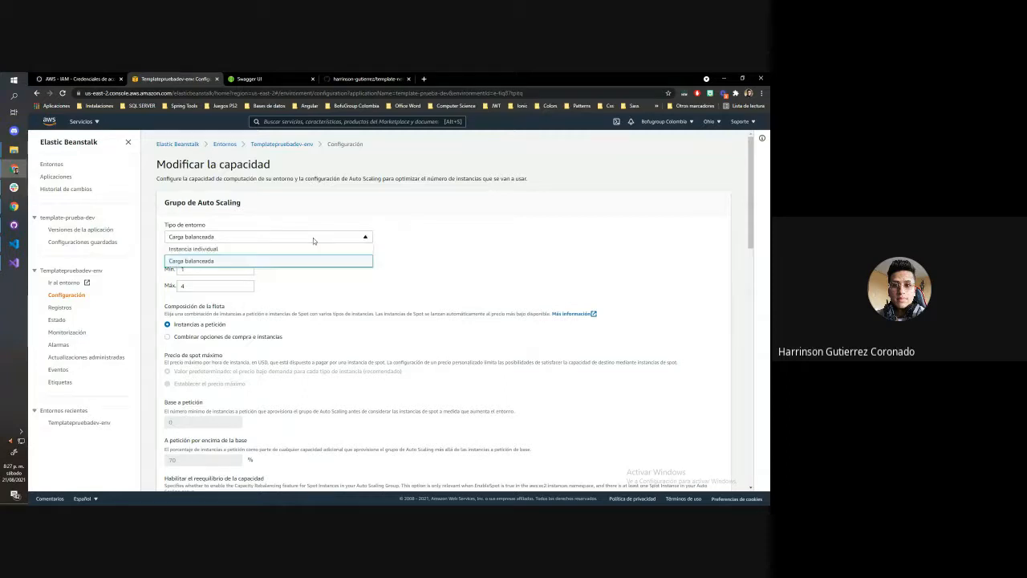
{"action": "left_click", "coordinate": [428, 247]}
{"action": "left_click", "coordinate": [184, 286]}
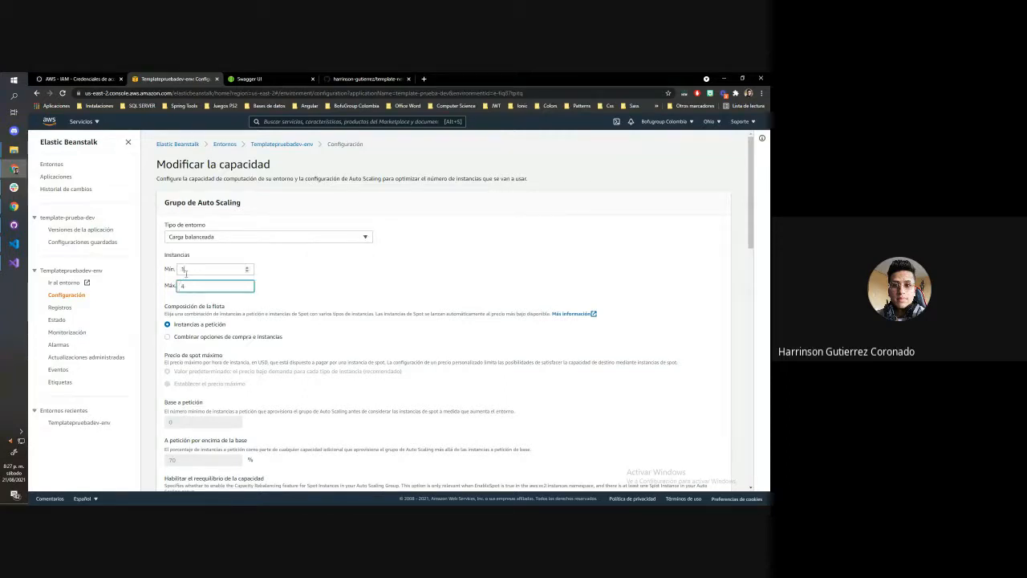
{"action": "double_click", "coordinate": [181, 270]}
Switch to the Bofugroup blog and open the "AWS - Elastic BeanStalk" article at its application architecture diagram
{"action": "key", "text": "ctrl+shift+Tab"}
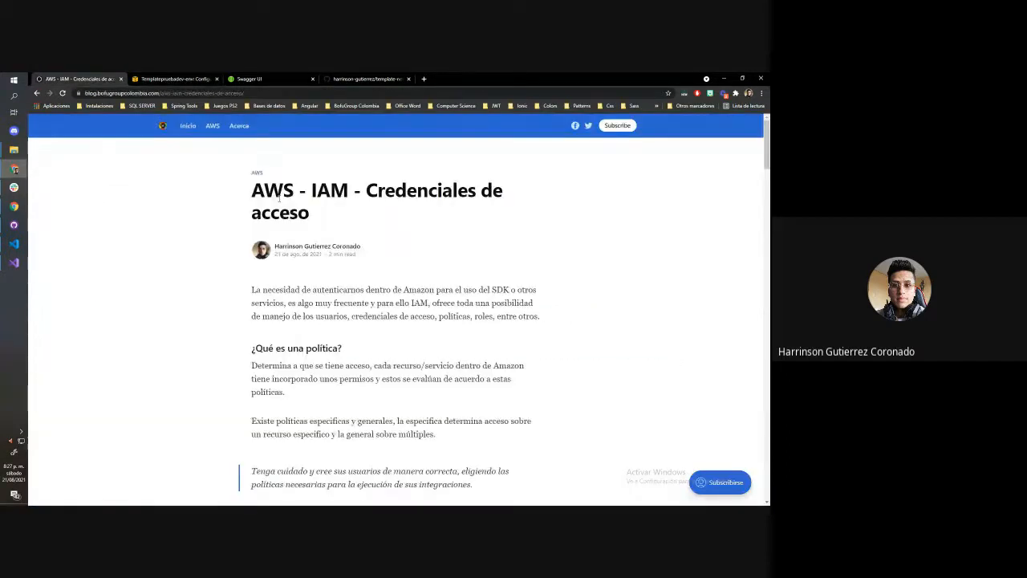
{"action": "left_click", "coordinate": [167, 126]}
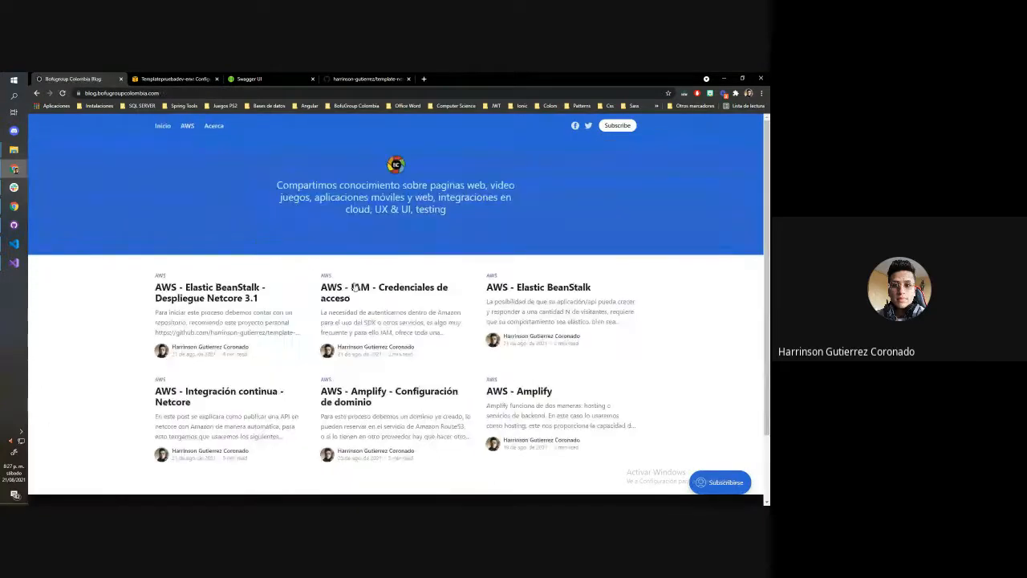
{"action": "left_click", "coordinate": [529, 284]}
{"action": "scroll", "coordinate": [319, 247], "scroll_direction": "down", "scroll_amount": 5}
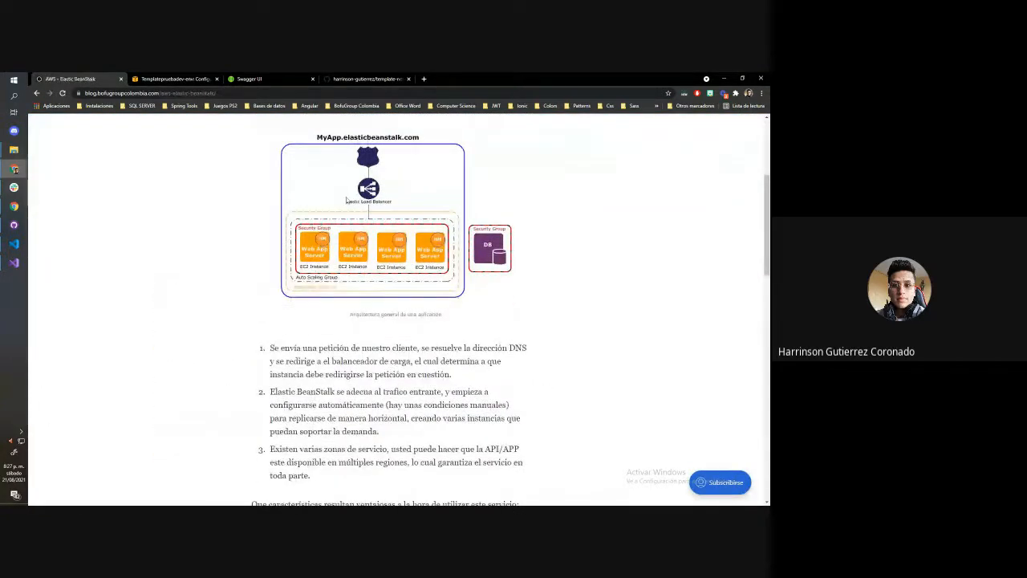
Set the maximum number of instances to 1 in the capacity configuration and compare the setup with the blog's architecture diagram
{"action": "left_click", "coordinate": [196, 79]}
{"action": "left_click", "coordinate": [228, 285]}
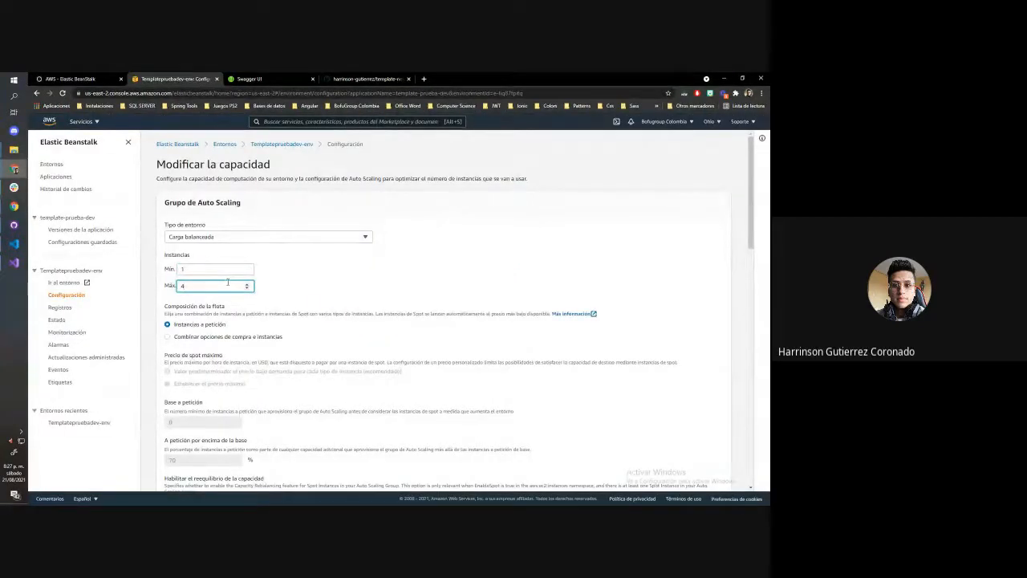
{"action": "key", "text": "BackSpace"}
{"action": "type", "text": "14"}
{"action": "key", "text": "BackSpace"}
{"action": "scroll", "coordinate": [390, 317], "scroll_direction": "down", "scroll_amount": 2}
{"action": "scroll", "coordinate": [390, 316], "scroll_direction": "up", "scroll_amount": 2}
{"action": "left_click", "coordinate": [73, 81]}
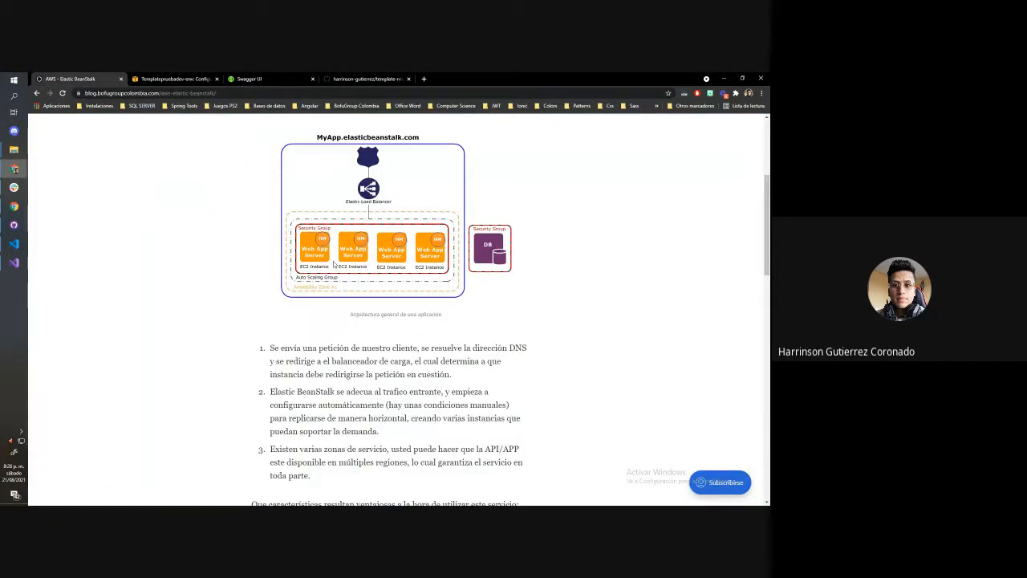
{"action": "left_click", "coordinate": [199, 78]}
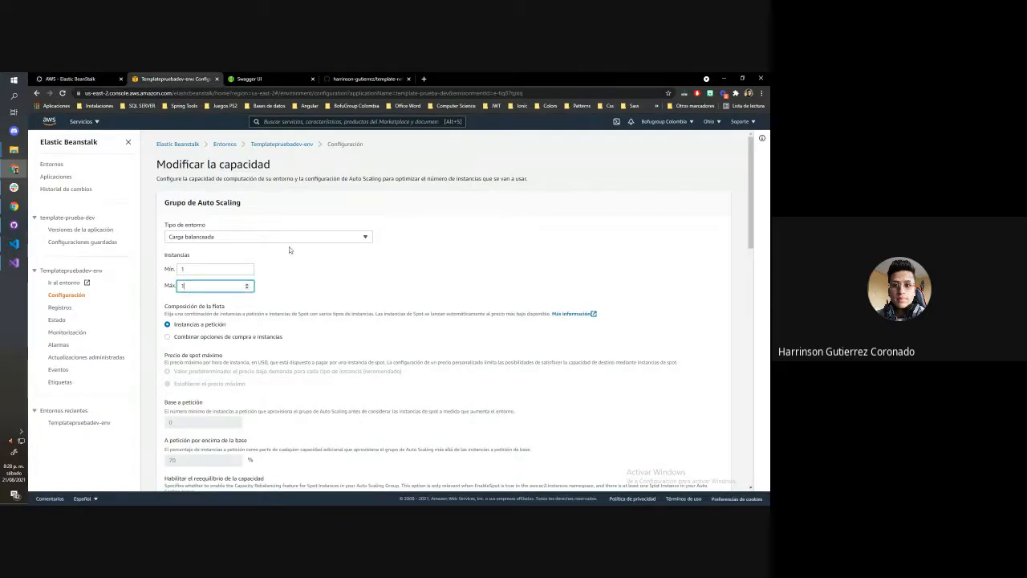
Look over the environment type and scaling settings of the capacity configuration, and cancel its changes
{"action": "scroll", "coordinate": [289, 247], "scroll_direction": "down", "scroll_amount": 1}
{"action": "scroll", "coordinate": [289, 246], "scroll_direction": "up", "scroll_amount": 1}
{"action": "left_click", "coordinate": [193, 237]}
{"action": "left_click", "coordinate": [246, 165]}
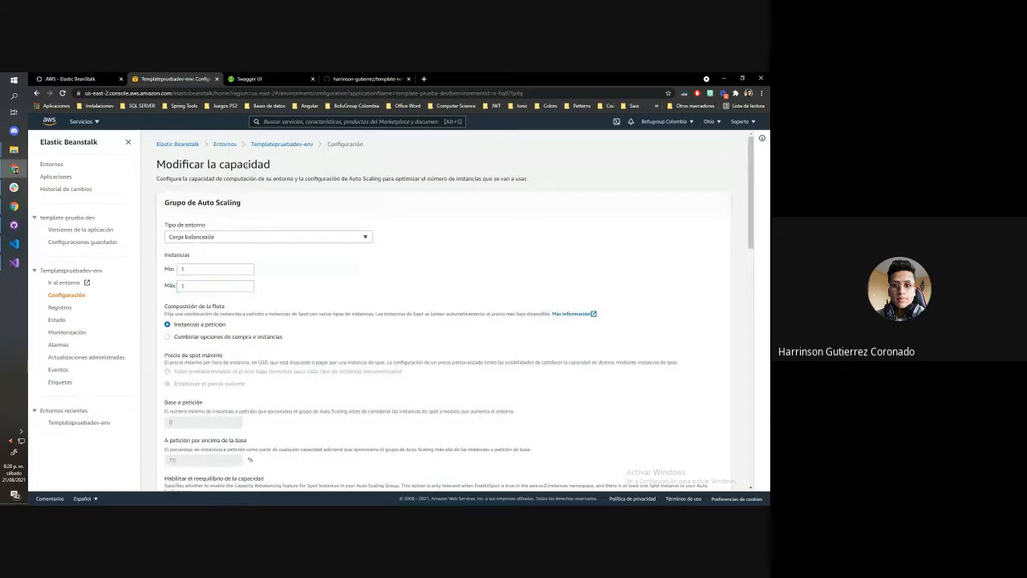
{"action": "left_click", "coordinate": [235, 239]}
{"action": "scroll", "coordinate": [263, 302], "scroll_direction": "down", "scroll_amount": 8}
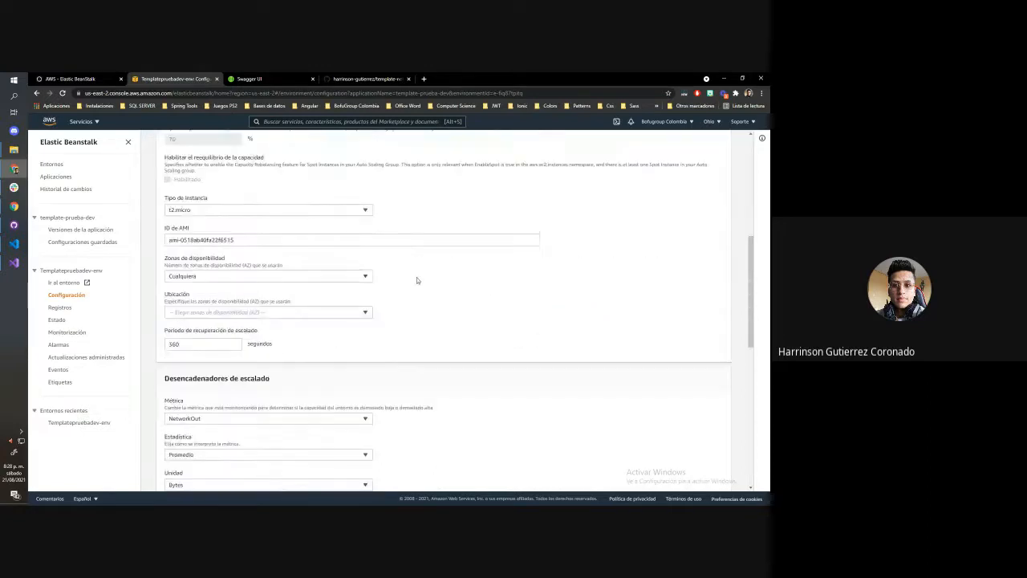
{"action": "scroll", "coordinate": [417, 278], "scroll_direction": "up", "scroll_amount": 8}
{"action": "left_click", "coordinate": [331, 260]}
{"action": "scroll", "coordinate": [433, 353], "scroll_direction": "down", "scroll_amount": 15}
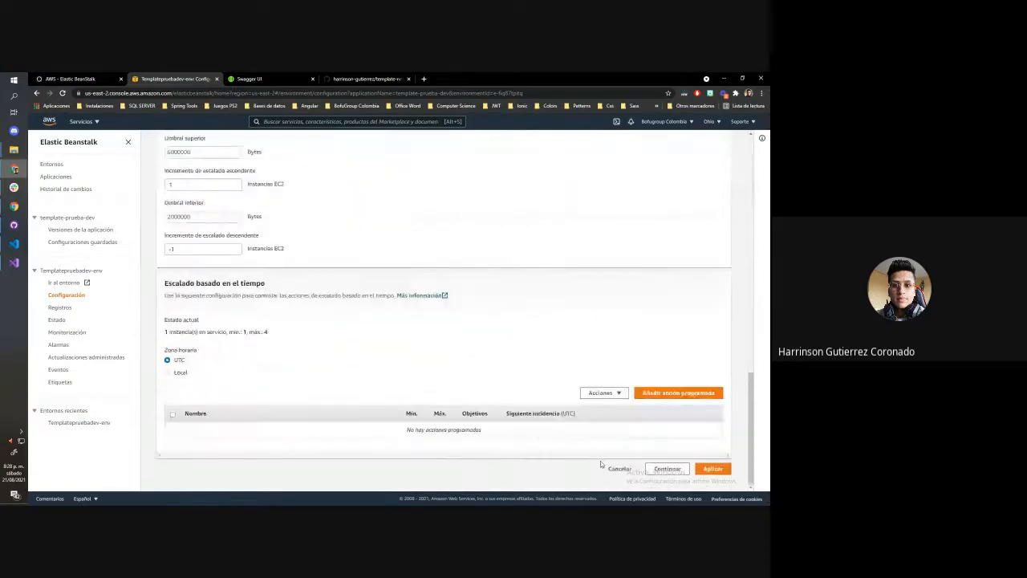
{"action": "left_click", "coordinate": [618, 468]}
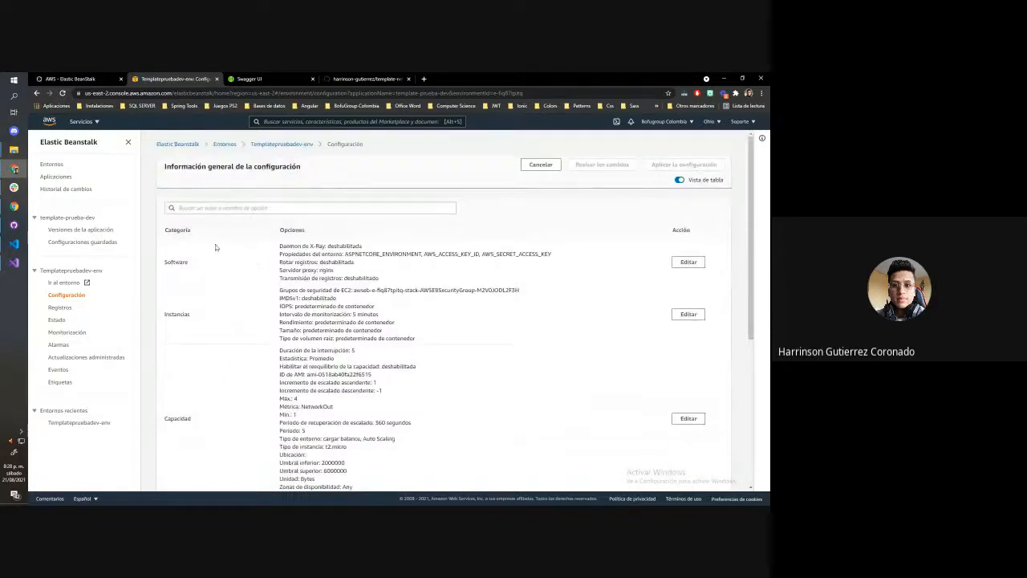
Open the environment's load balancer configuration and look over its listeners, processes and rules
{"action": "scroll", "coordinate": [294, 314], "scroll_direction": "down", "scroll_amount": 3}
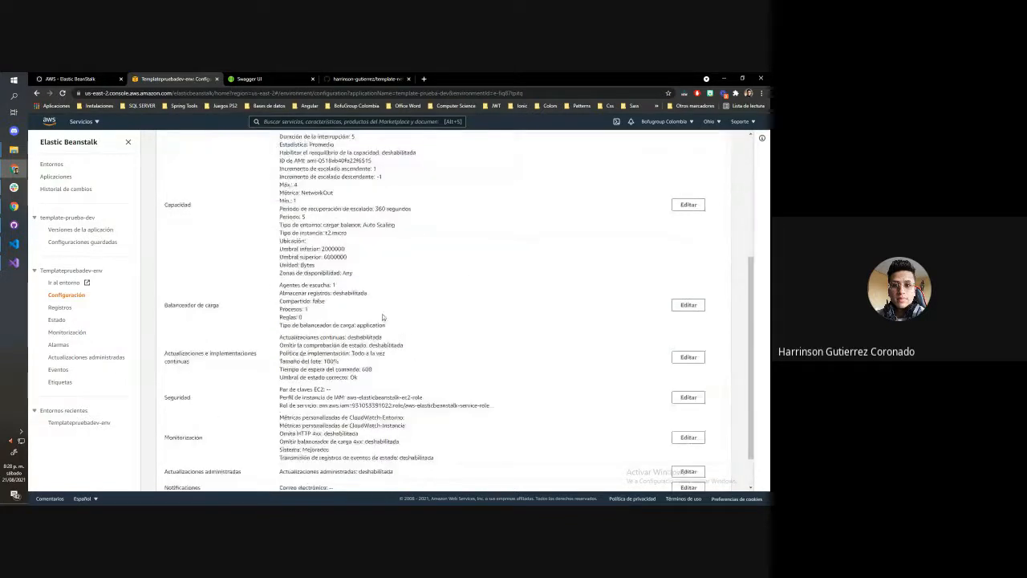
{"action": "left_click", "coordinate": [682, 303]}
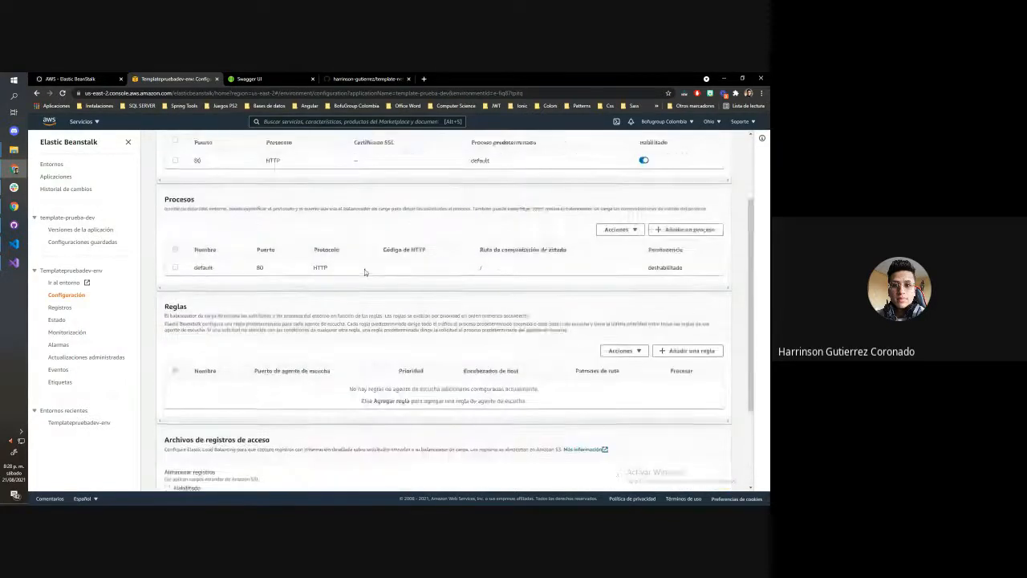
{"action": "scroll", "coordinate": [365, 272], "scroll_direction": "up", "scroll_amount": 2}
{"action": "left_click", "coordinate": [580, 227]}
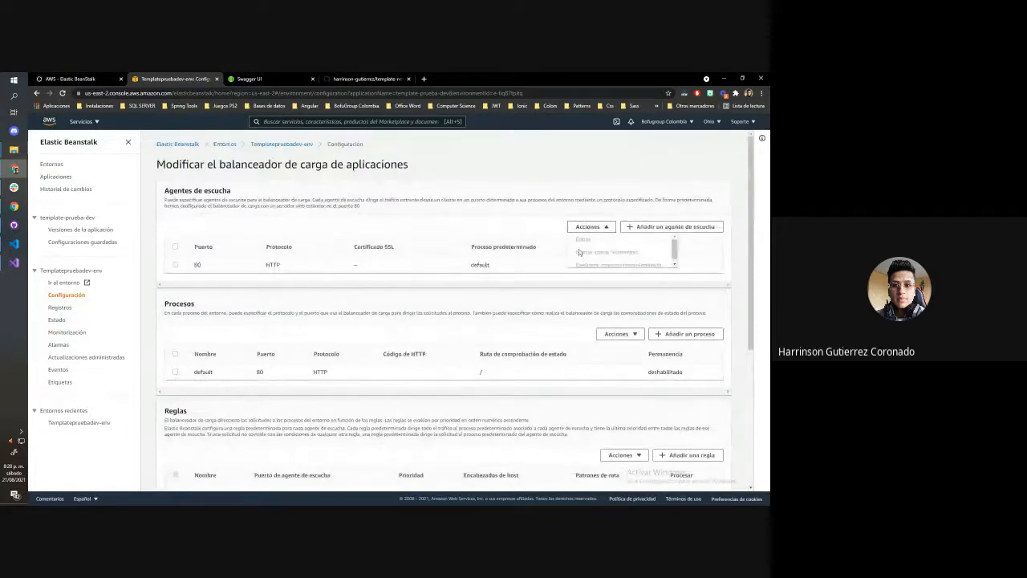
{"action": "left_click", "coordinate": [625, 209]}
Try to add an HTTPS listener on port 443, check the available SSL certificates, and cancel the new listener
{"action": "left_click", "coordinate": [648, 227]}
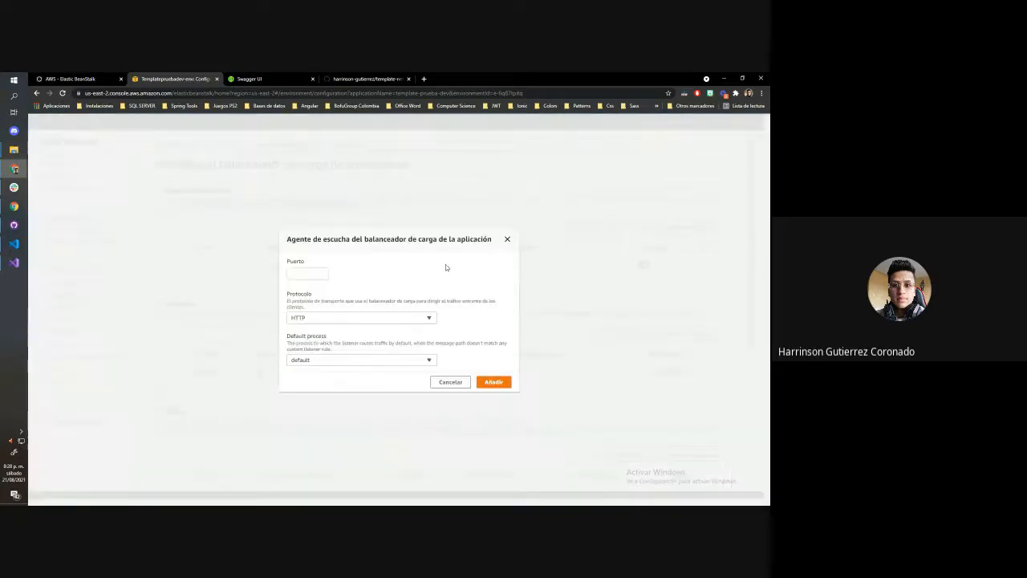
{"action": "left_click", "coordinate": [316, 316]}
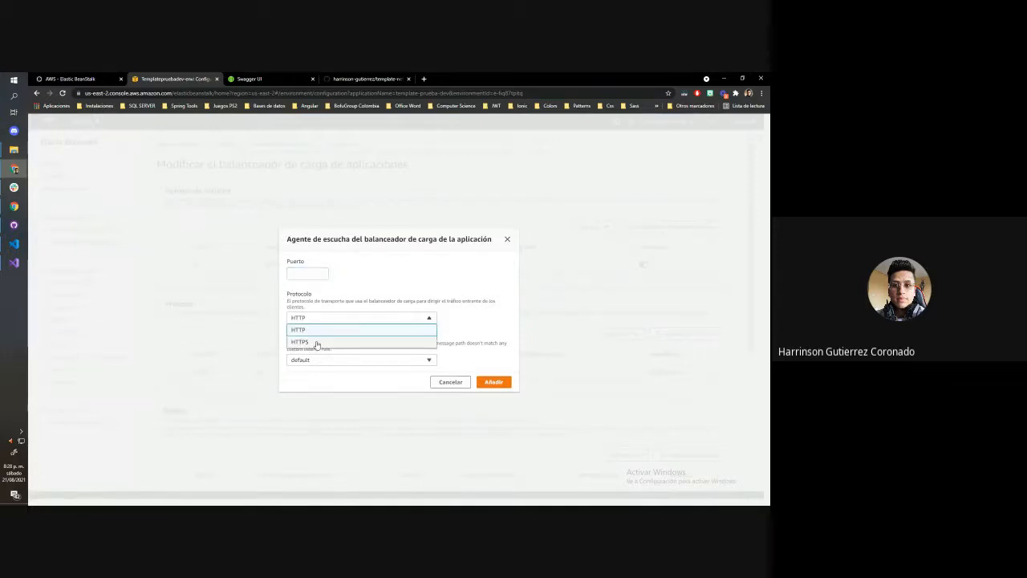
{"action": "left_click", "coordinate": [315, 339]}
{"action": "left_click", "coordinate": [291, 237]}
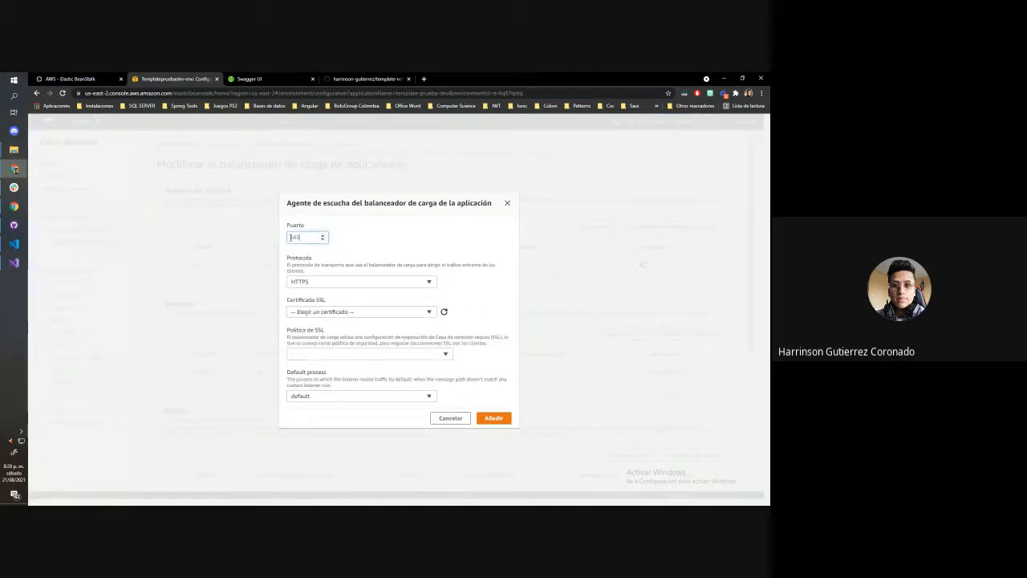
{"action": "type", "text": "443"}
{"action": "double_click", "coordinate": [356, 315]}
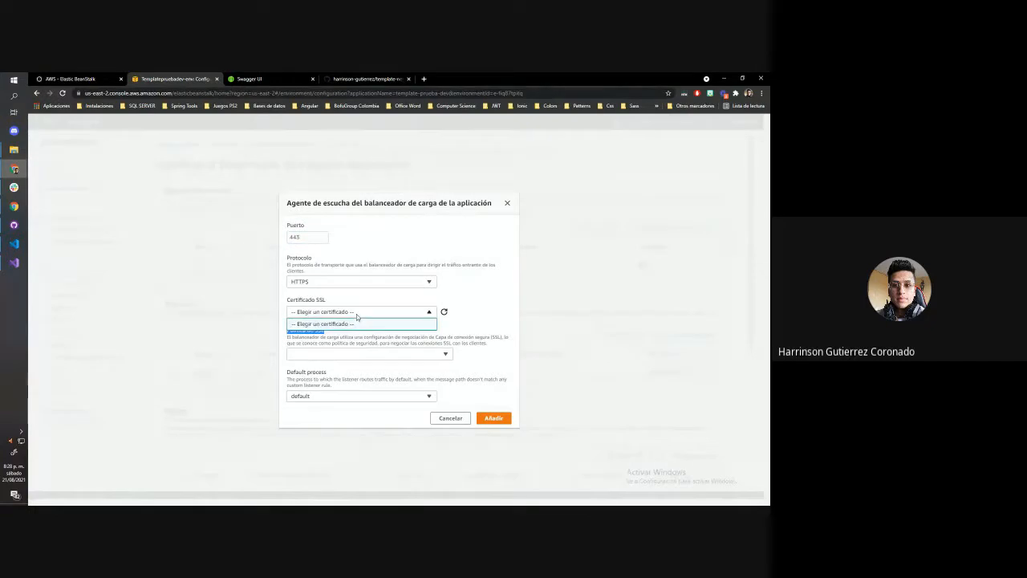
{"action": "left_click", "coordinate": [409, 343]}
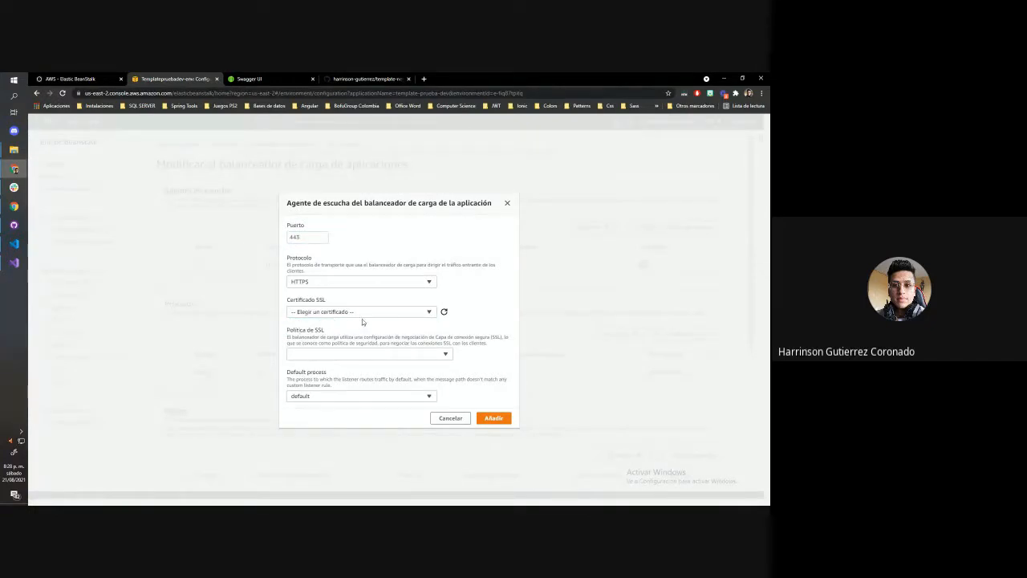
{"action": "left_click", "coordinate": [362, 314]}
{"action": "left_click", "coordinate": [444, 419]}
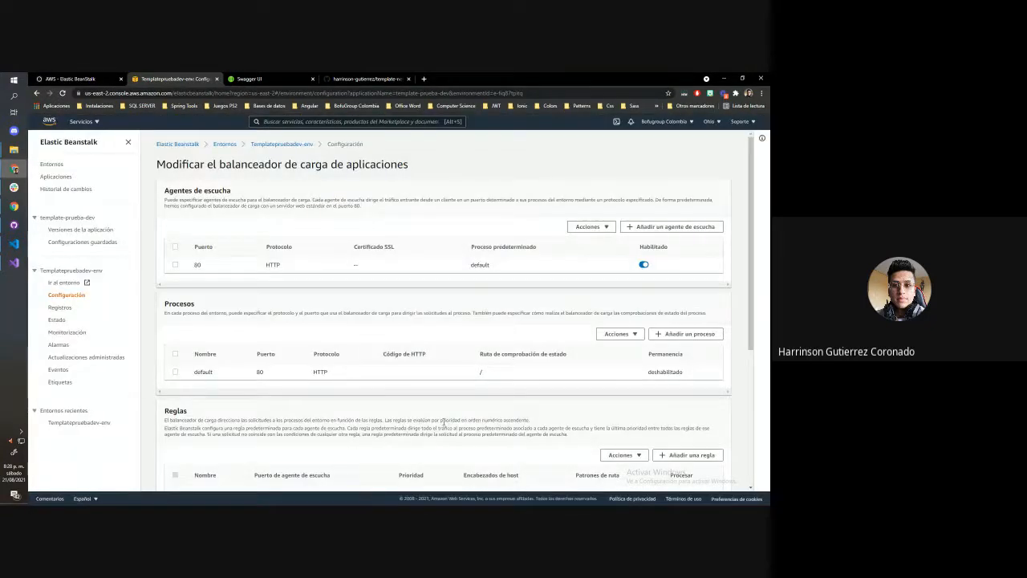
Find Certificate Manager by searching for "cert" and start a request for a public certificate
{"action": "left_click", "coordinate": [69, 122]}
{"action": "left_click", "coordinate": [289, 121]}
{"action": "type", "text": "certificados"}
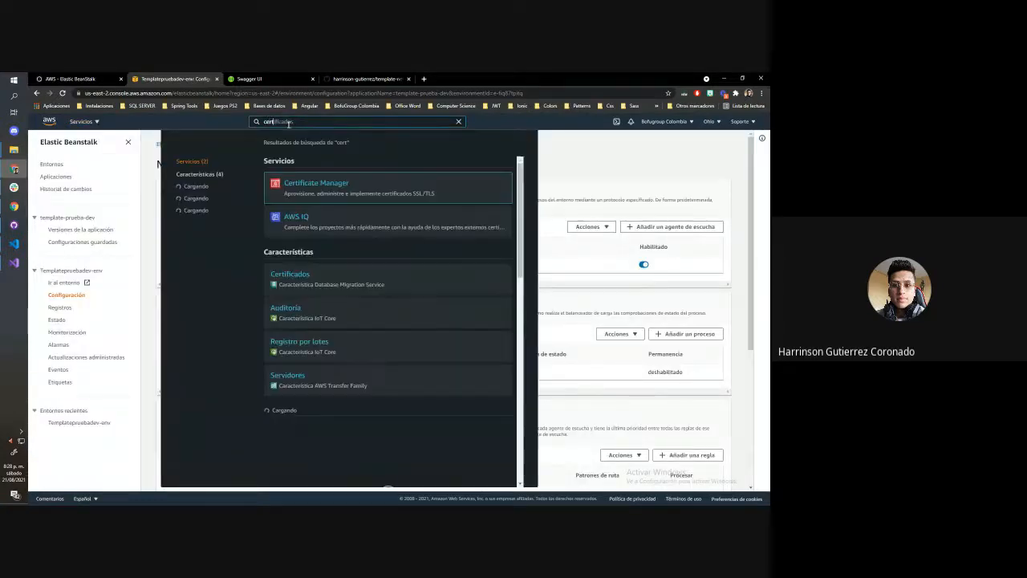
{"action": "left_click", "coordinate": [339, 183]}
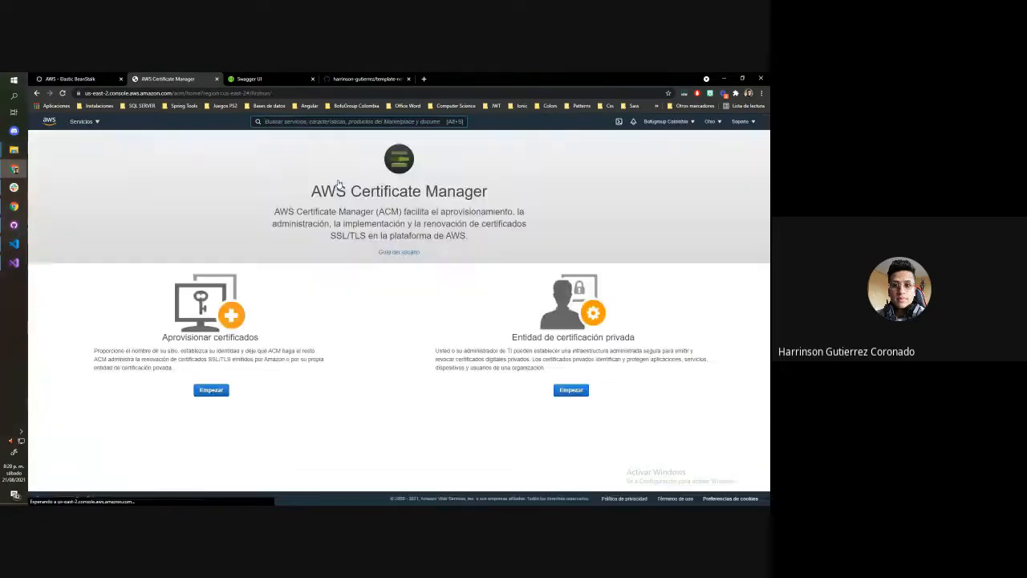
{"action": "left_click", "coordinate": [213, 390]}
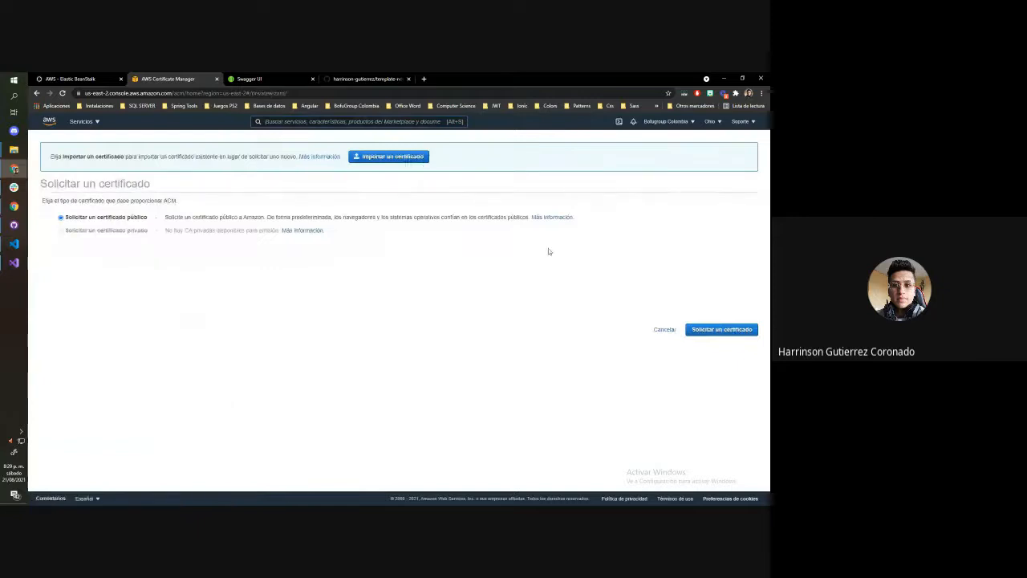
{"action": "left_click", "coordinate": [722, 329]}
Enter app-prueba.bofugrupcolombia.com as the certificate's domain name and continue to the validation method
{"action": "left_click", "coordinate": [231, 291]}
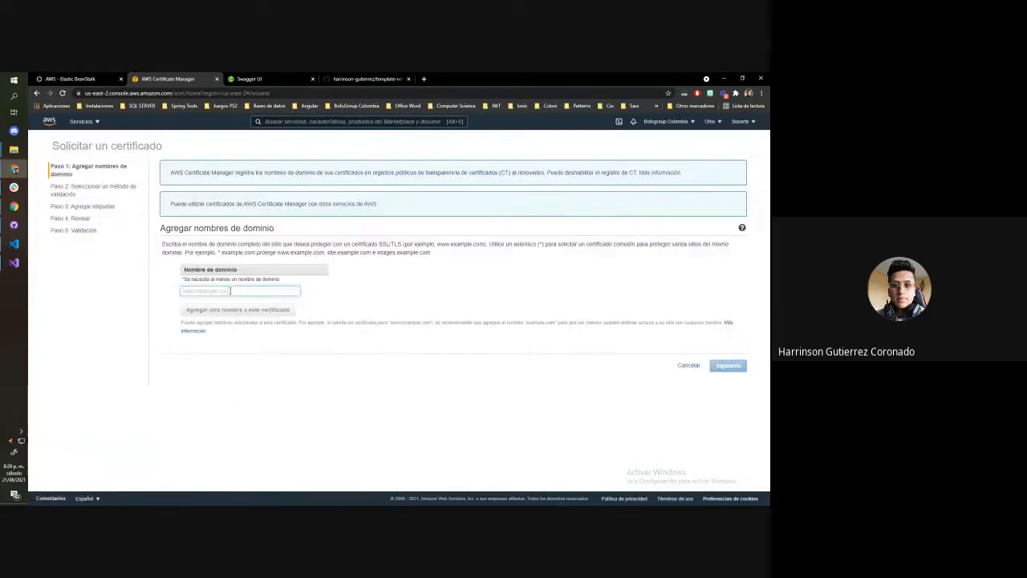
{"action": "type", "text": "ac"}
{"action": "type", "text": "i"}
{"action": "type", "text": ".p"}
{"action": "type", "text": "rueba"}
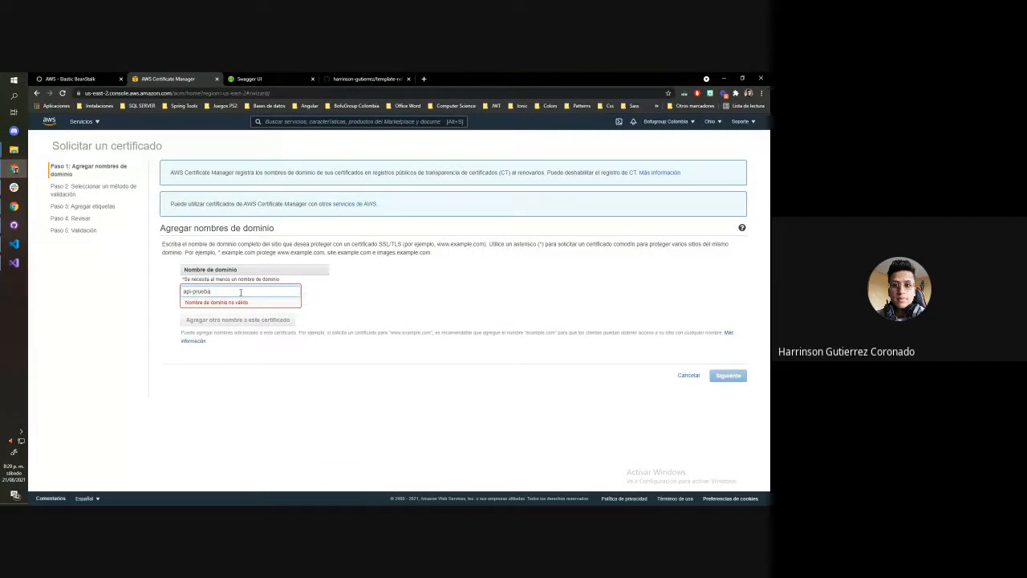
{"action": "key", "text": "BackSpace"}
{"action": "key", "text": "BackSpace"}
{"action": "key", "text": "BackSpace"}
{"action": "key", "text": "BackSpace"}
{"action": "key", "text": "BackSpace"}
{"action": "key", "text": "BackSpace"}
{"action": "key", "text": "BackSpace"}
{"action": "key", "text": "BackSpace"}
{"action": "key", "text": "BackSpace"}
{"action": "type", "text": "p"}
{"action": "key", "text": "BackSpace"}
{"action": "type", "text": "pp-prueba.bofugru"}
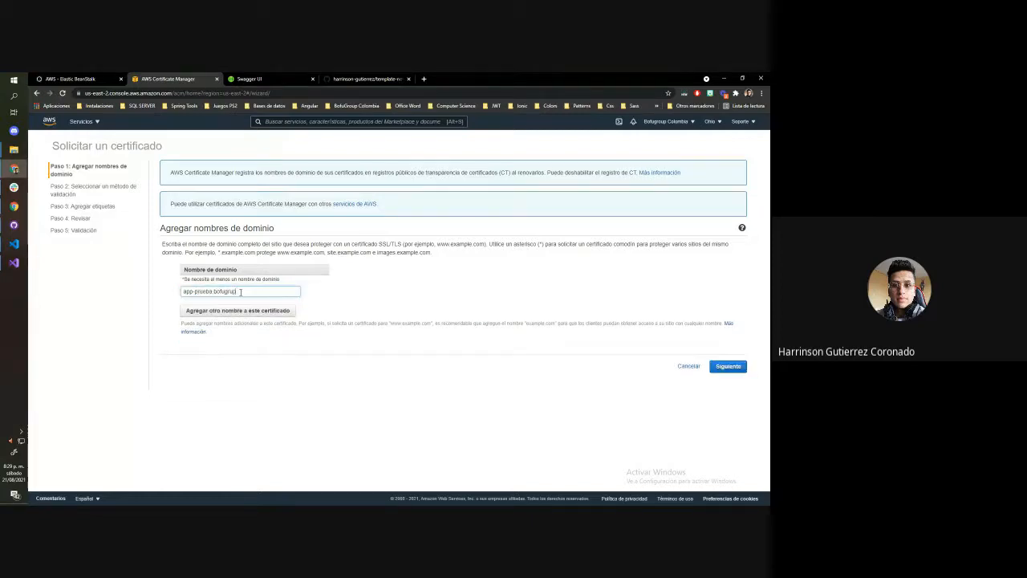
{"action": "type", "text": "o"}
{"action": "type", "text": "po"}
{"action": "type", "text": "olomb"}
{"action": "type", "text": "i"}
{"action": "type", "text": "a.com"}
{"action": "left_click", "coordinate": [728, 366]}
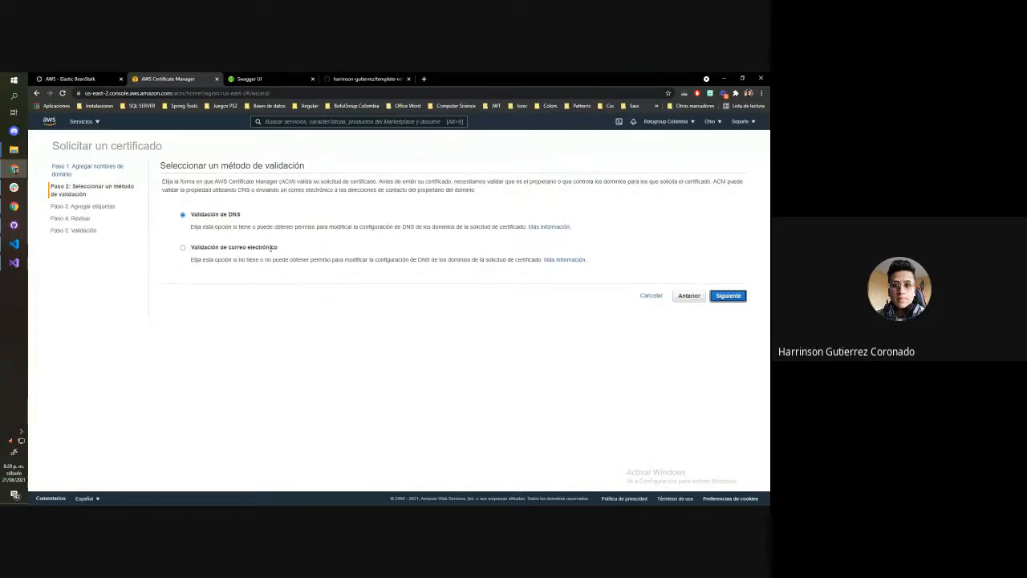
Keep DNS validation, add no tags, check the domain name in the review, and submit the certificate request
{"action": "left_click", "coordinate": [271, 200]}
{"action": "left_click", "coordinate": [730, 296]}
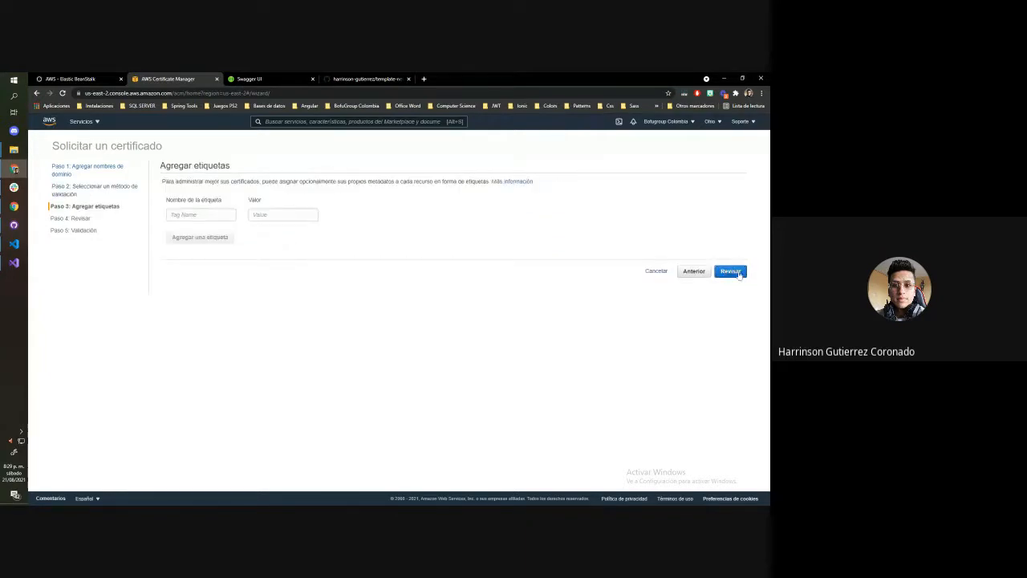
{"action": "left_click", "coordinate": [731, 272]}
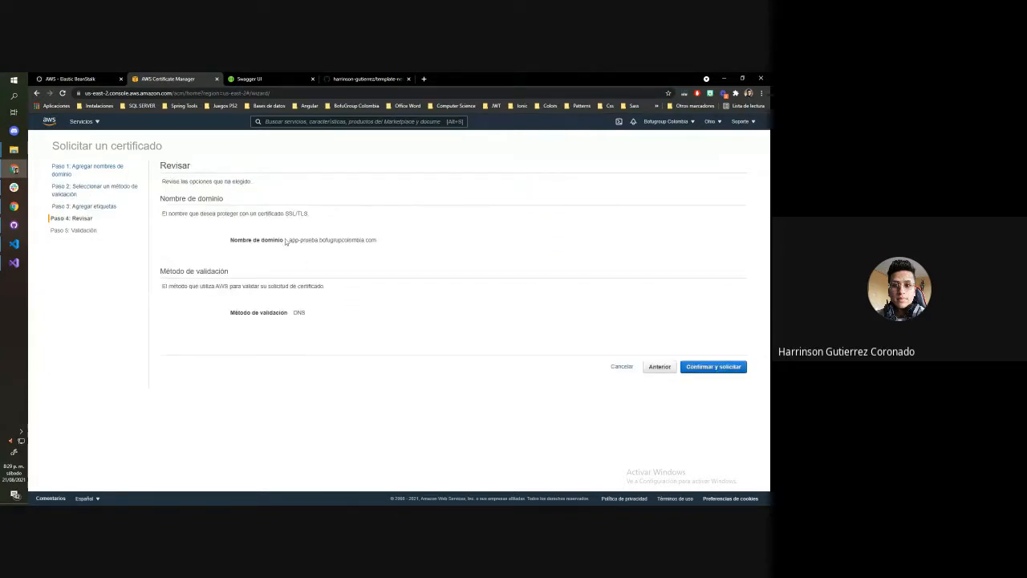
{"action": "left_click_drag", "start_coordinate": [286, 242], "coordinate": [370, 248]}
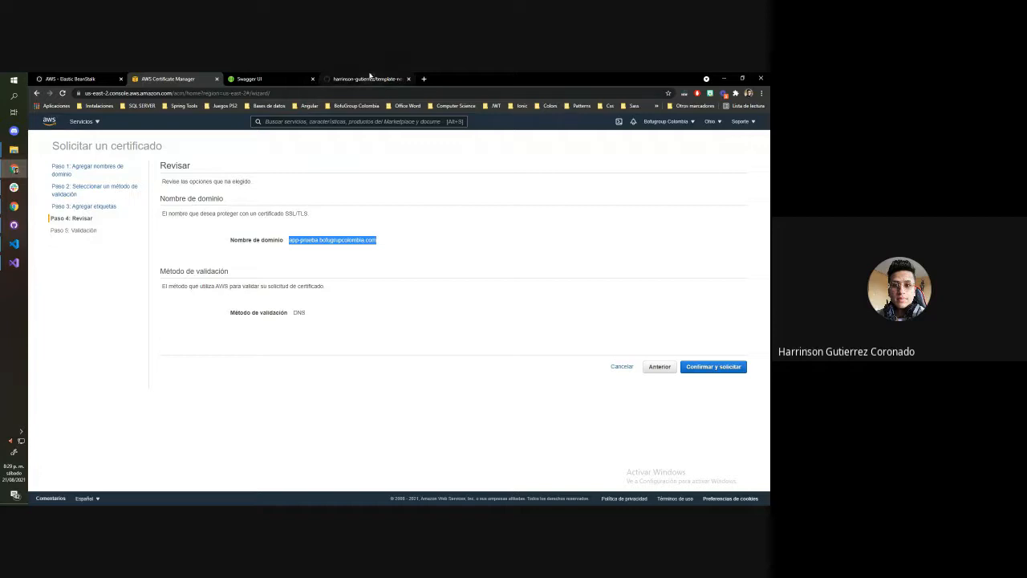
{"action": "left_click", "coordinate": [721, 367]}
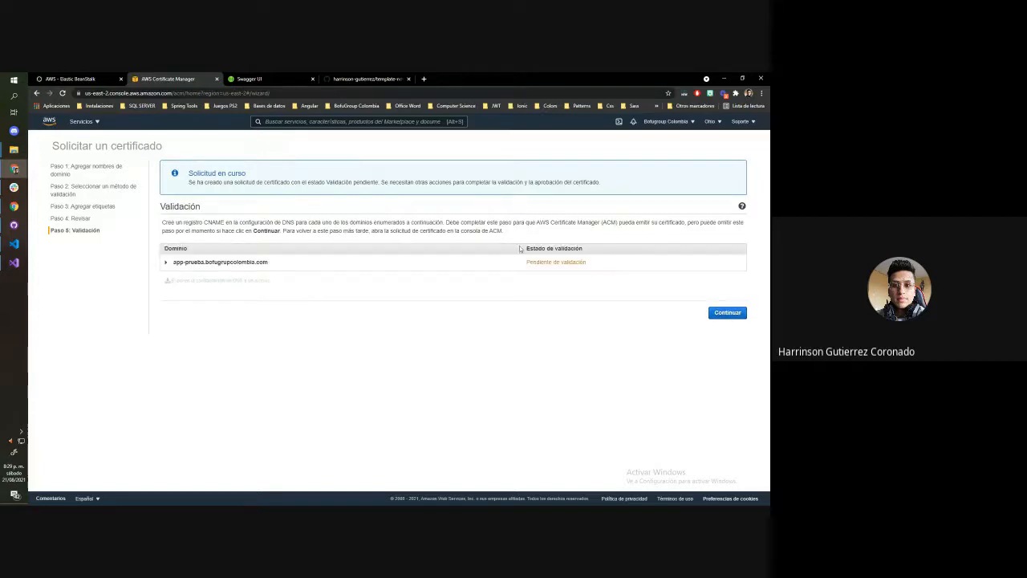
Show the domain's CNAME validation record, finish the request wizard, and examine the certificate's status and details
{"action": "left_click", "coordinate": [174, 261]}
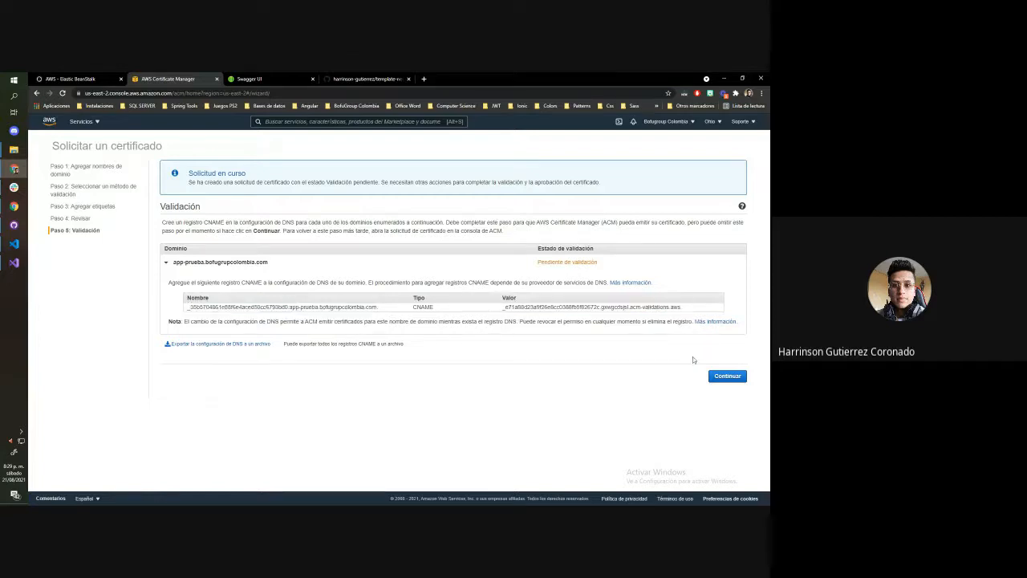
{"action": "left_click", "coordinate": [720, 375]}
{"action": "scroll", "coordinate": [415, 290], "scroll_direction": "down", "scroll_amount": 2}
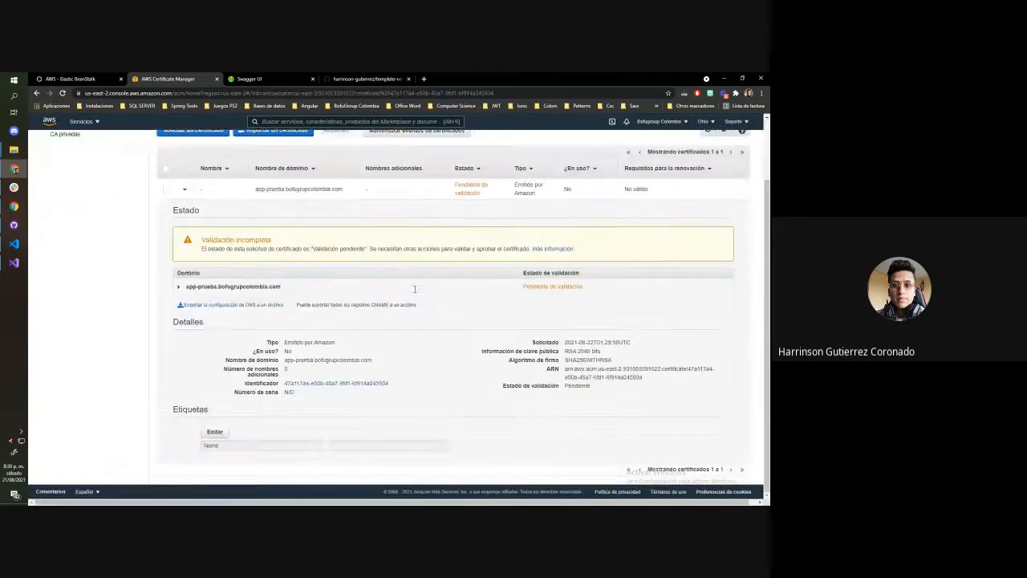
{"action": "scroll", "coordinate": [415, 292], "scroll_direction": "up", "scroll_amount": 2}
{"action": "scroll", "coordinate": [414, 291], "scroll_direction": "down", "scroll_amount": 2}
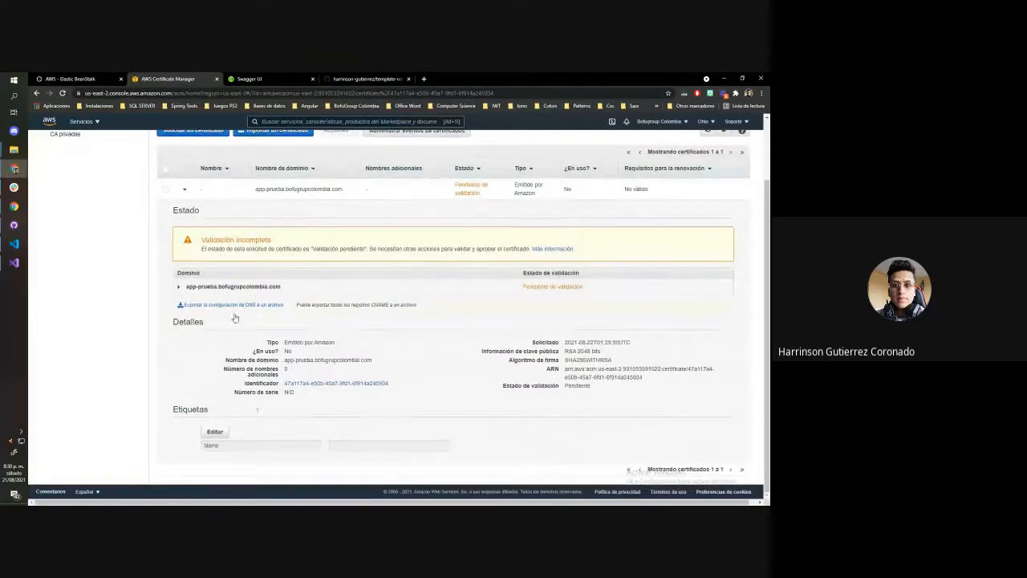
{"action": "scroll", "coordinate": [259, 306], "scroll_direction": "up", "scroll_amount": 2}
{"action": "scroll", "coordinate": [256, 308], "scroll_direction": "down", "scroll_amount": 2}
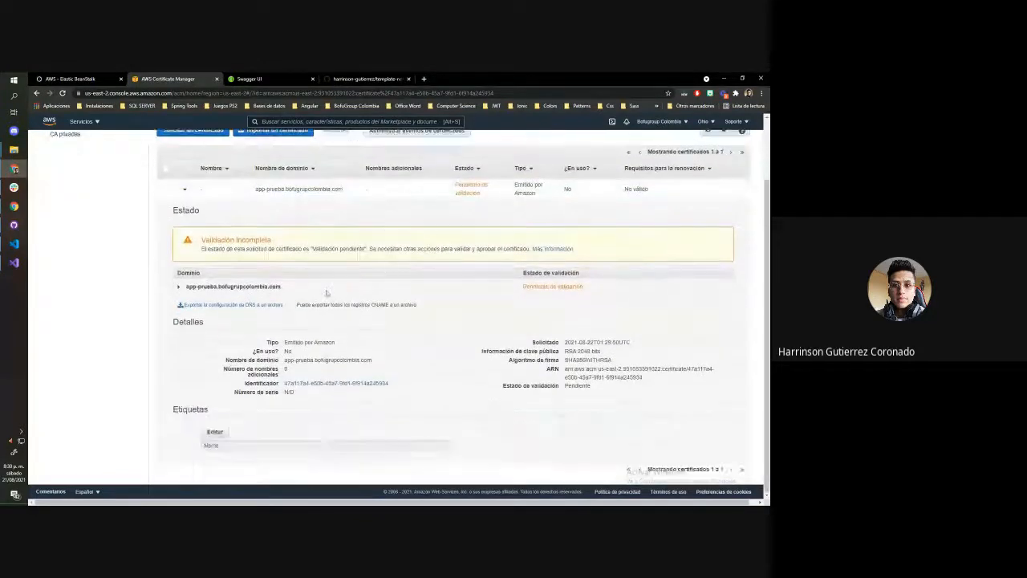
{"action": "scroll", "coordinate": [321, 373], "scroll_direction": "up", "scroll_amount": 2}
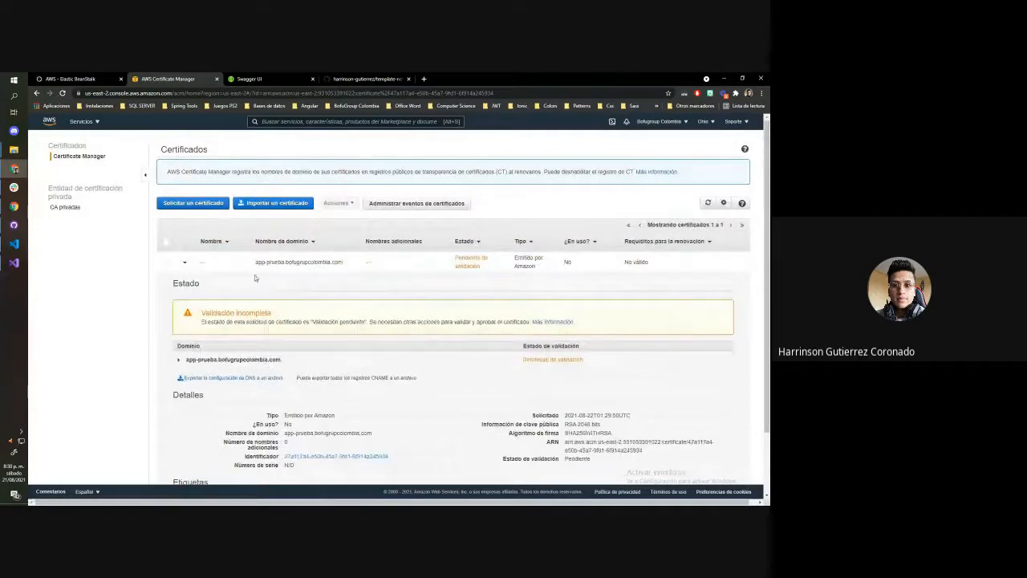
Collapse the requested certificate's details and reload the certificates page
{"action": "left_click", "coordinate": [255, 263]}
{"action": "left_click", "coordinate": [167, 261]}
{"action": "left_click", "coordinate": [184, 262]}
{"action": "left_click", "coordinate": [247, 266]}
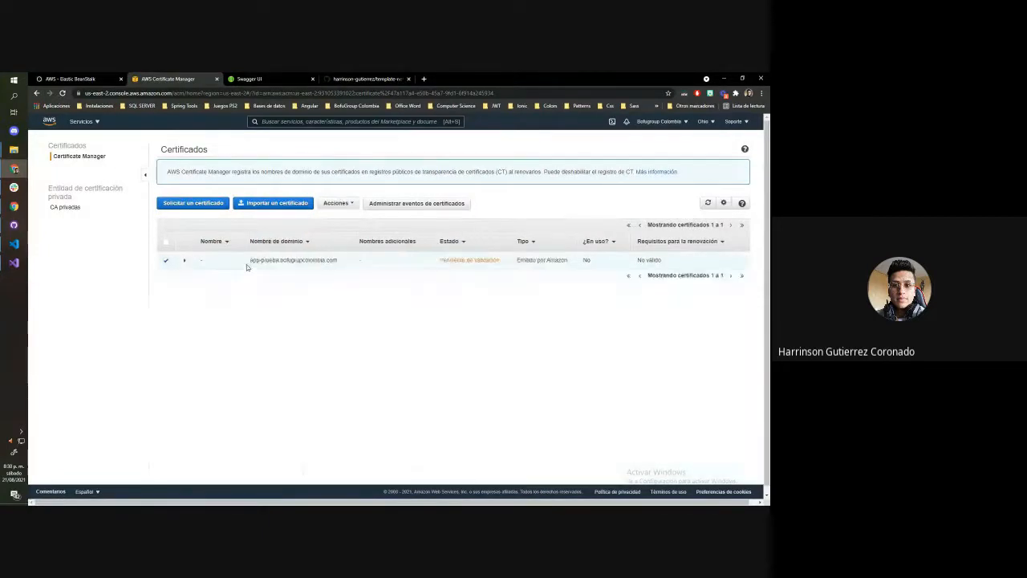
{"action": "left_click", "coordinate": [249, 266]}
{"action": "left_click", "coordinate": [64, 94]}
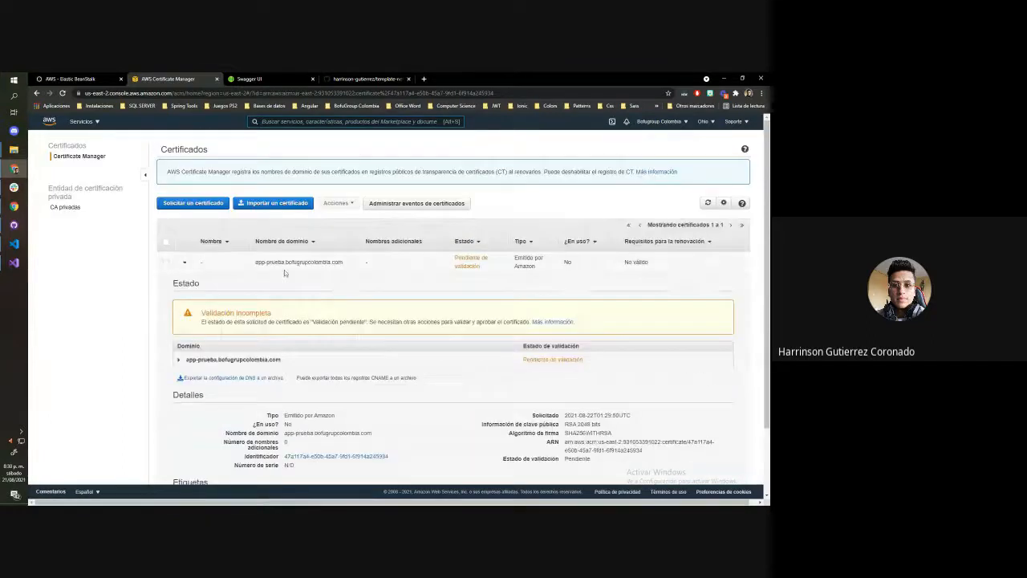
Expand the certificate's domain entry and examine the name, type and value of its CNAME validation record
{"action": "scroll", "coordinate": [281, 269], "scroll_direction": "down", "scroll_amount": 2}
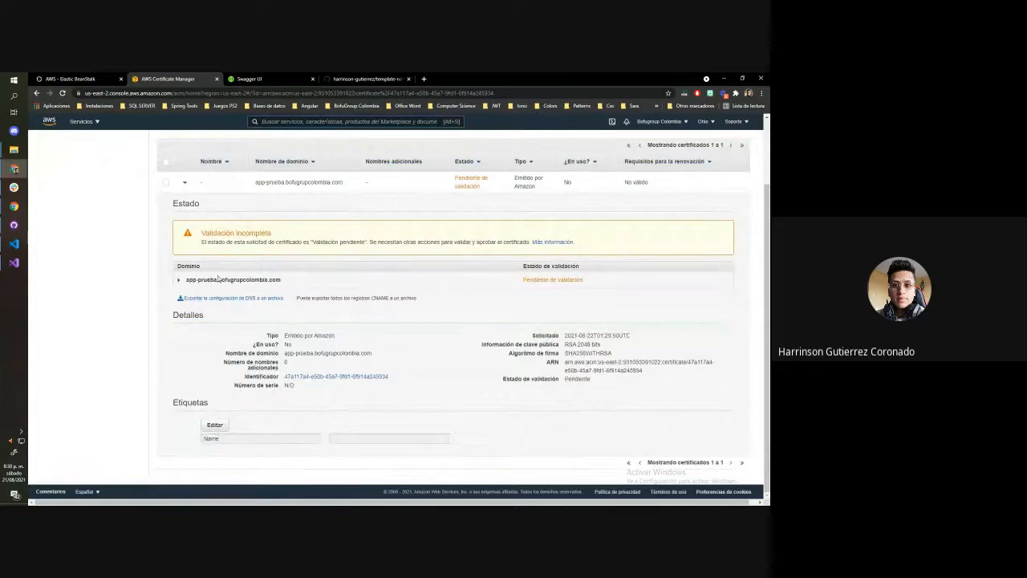
{"action": "left_click", "coordinate": [182, 279]}
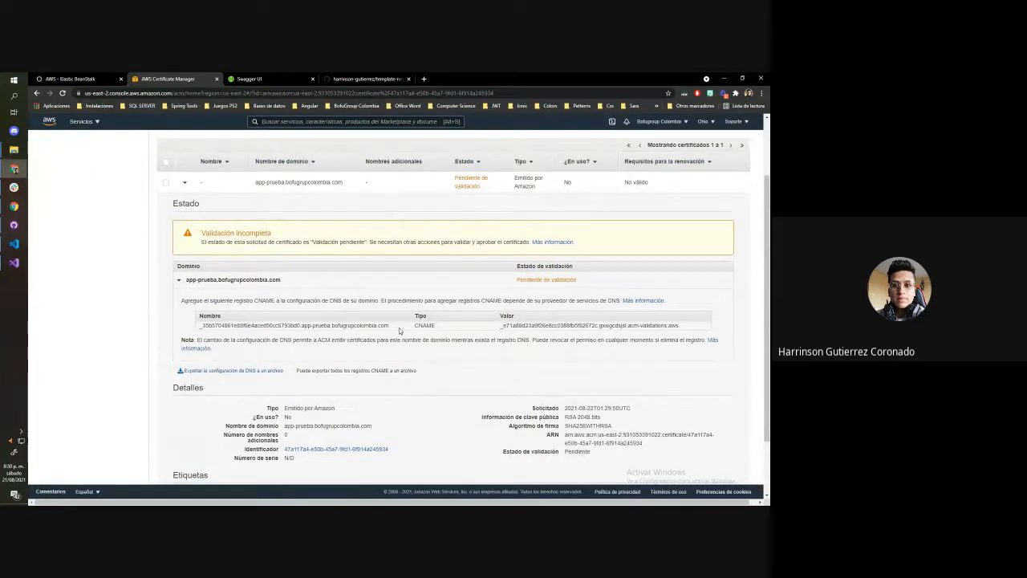
{"action": "triple_click", "coordinate": [308, 324]}
{"action": "left_click", "coordinate": [307, 325]}
{"action": "scroll", "coordinate": [342, 289], "scroll_direction": "up", "scroll_amount": 2}
{"action": "scroll", "coordinate": [346, 284], "scroll_direction": "down", "scroll_amount": 3}
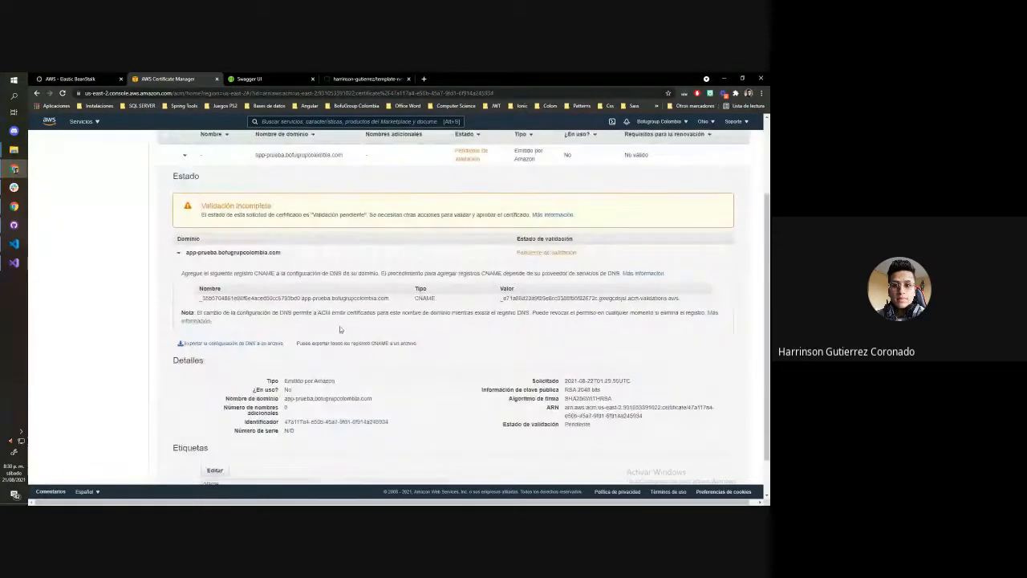
{"action": "scroll", "coordinate": [339, 329], "scroll_direction": "down", "scroll_amount": 1}
{"action": "scroll", "coordinate": [465, 319], "scroll_direction": "up", "scroll_amount": 2}
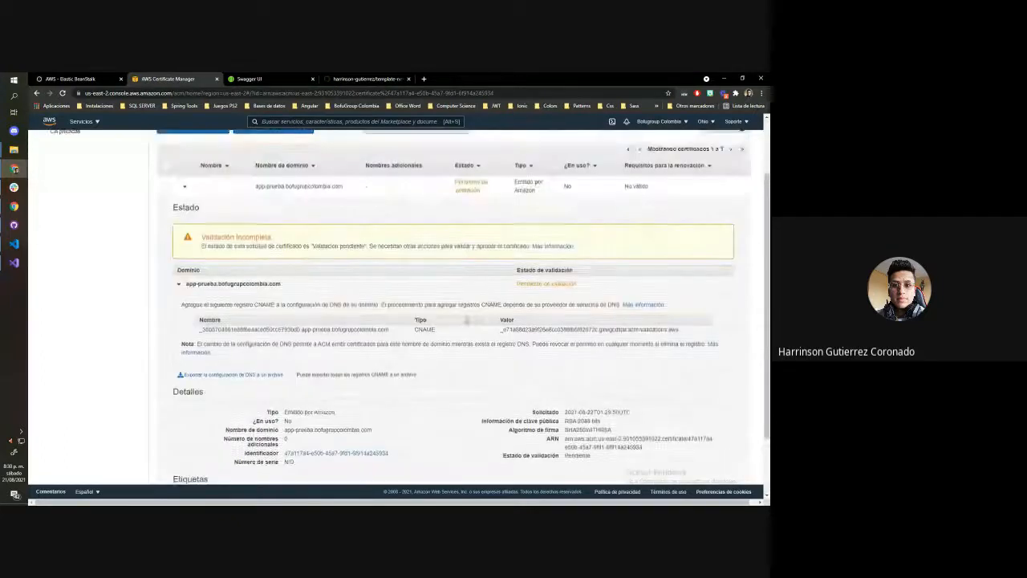
{"action": "scroll", "coordinate": [466, 320], "scroll_direction": "up", "scroll_amount": 2}
Highlight the certificate's domain name in the list and duplicate the Certificate Manager browser tab
{"action": "left_click_drag", "start_coordinate": [256, 262], "coordinate": [343, 264]}
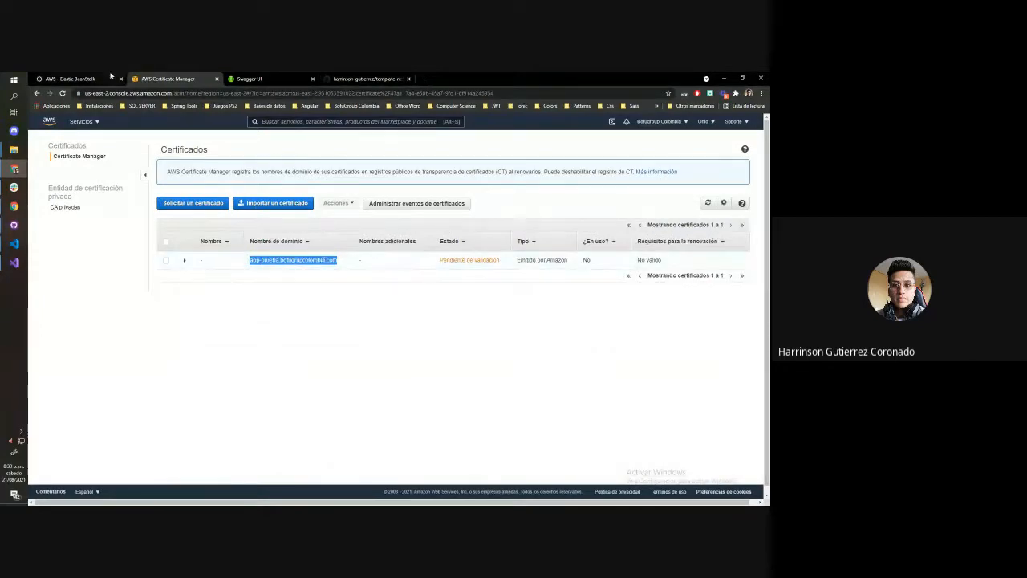
{"action": "right_click", "coordinate": [156, 81]}
{"action": "left_click", "coordinate": [173, 137]}
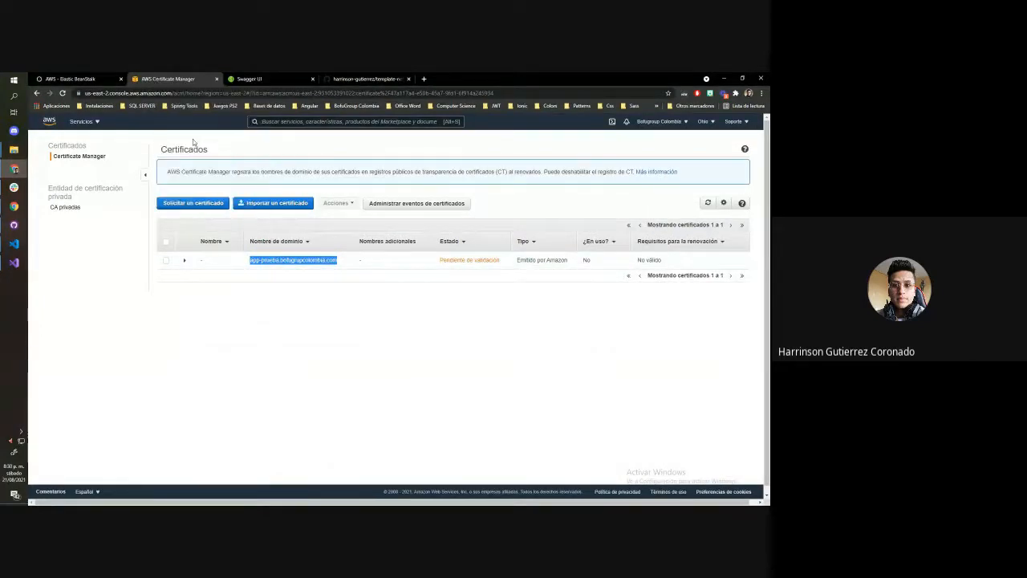
Open the Templatepruebadev-env environment in Elastic Beanstalk, visit its public URL, and select the page's address
{"action": "left_click", "coordinate": [96, 122]}
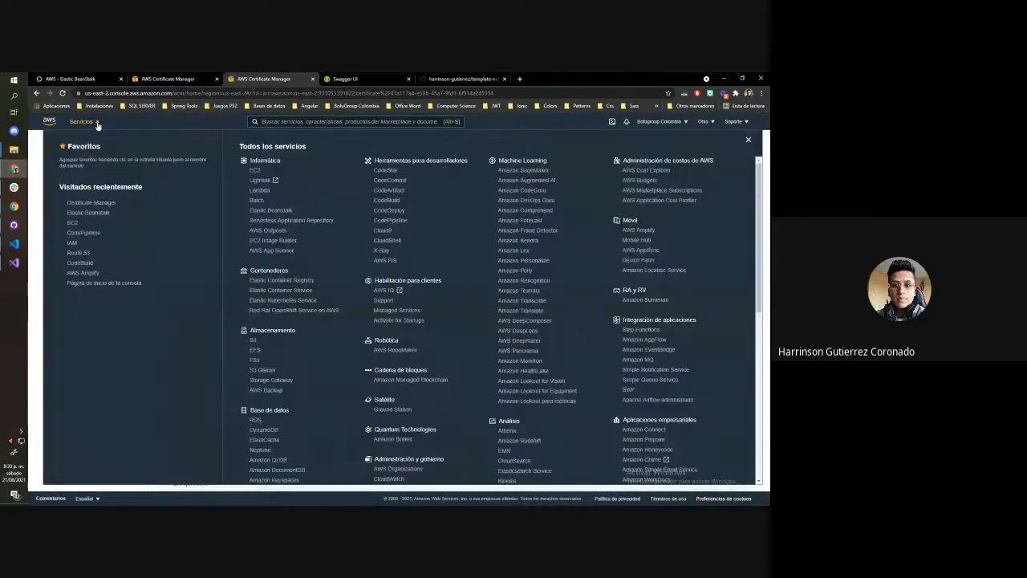
{"action": "left_click", "coordinate": [266, 210]}
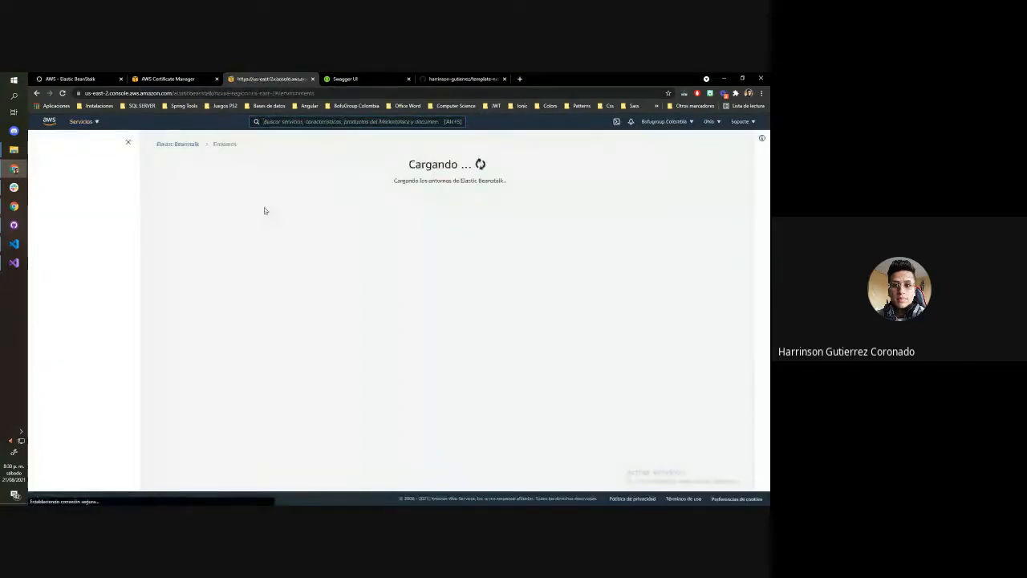
{"action": "left_click", "coordinate": [203, 261]}
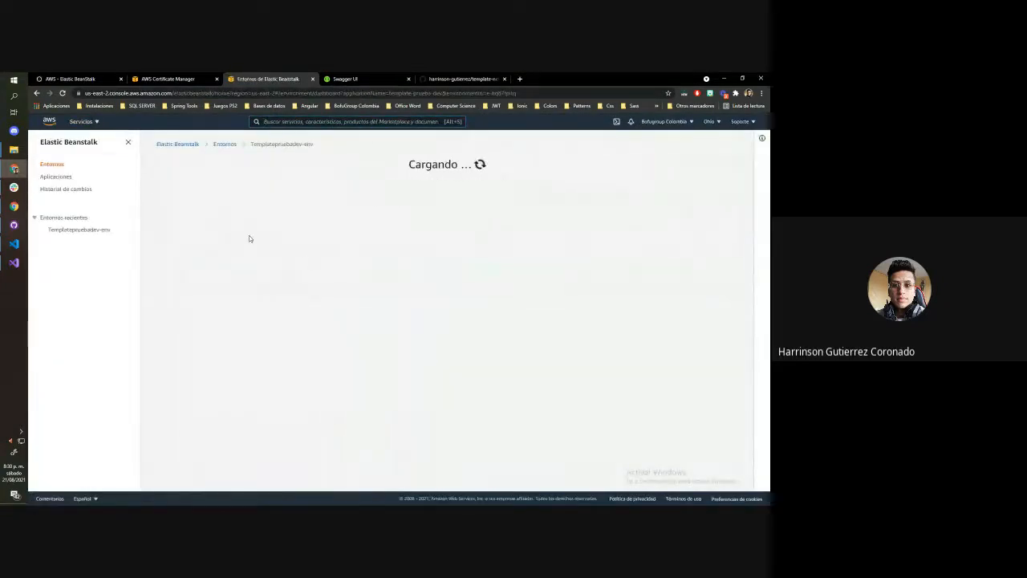
{"action": "left_click", "coordinate": [241, 176]}
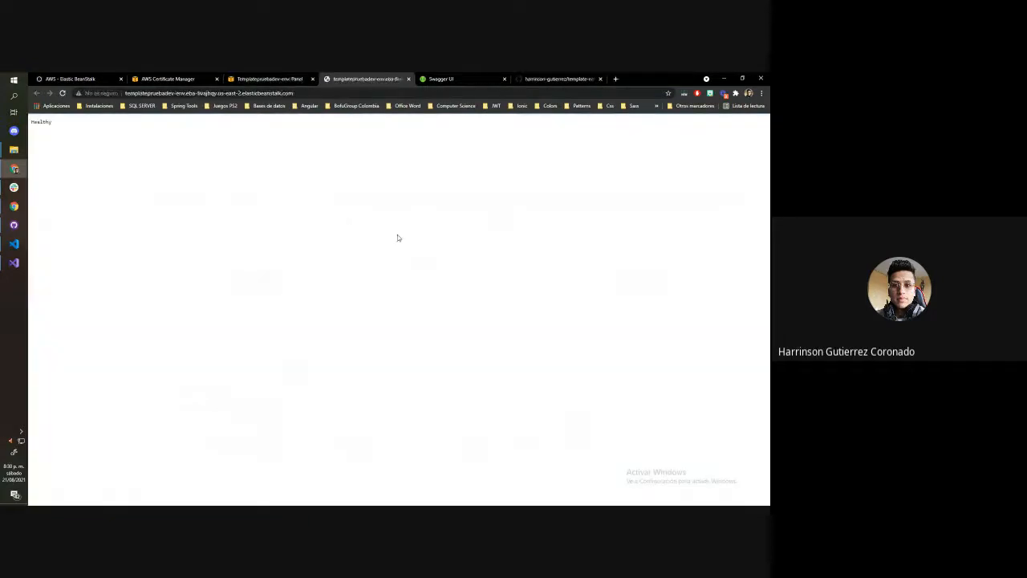
{"action": "left_click", "coordinate": [117, 90]}
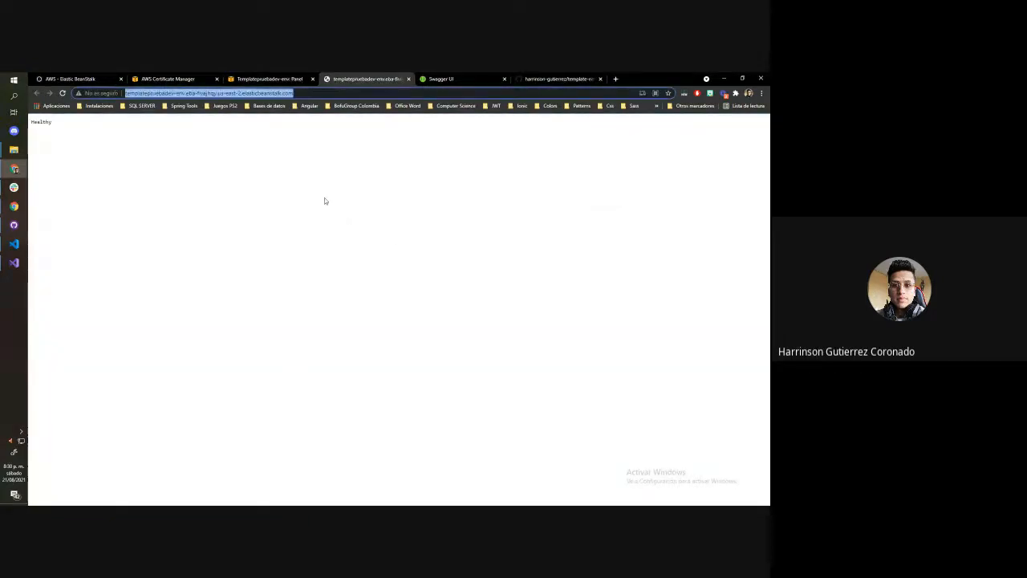
Find the Route 53 service from the Elastic Beanstalk console and open its hosted zones list
{"action": "left_click", "coordinate": [272, 78]}
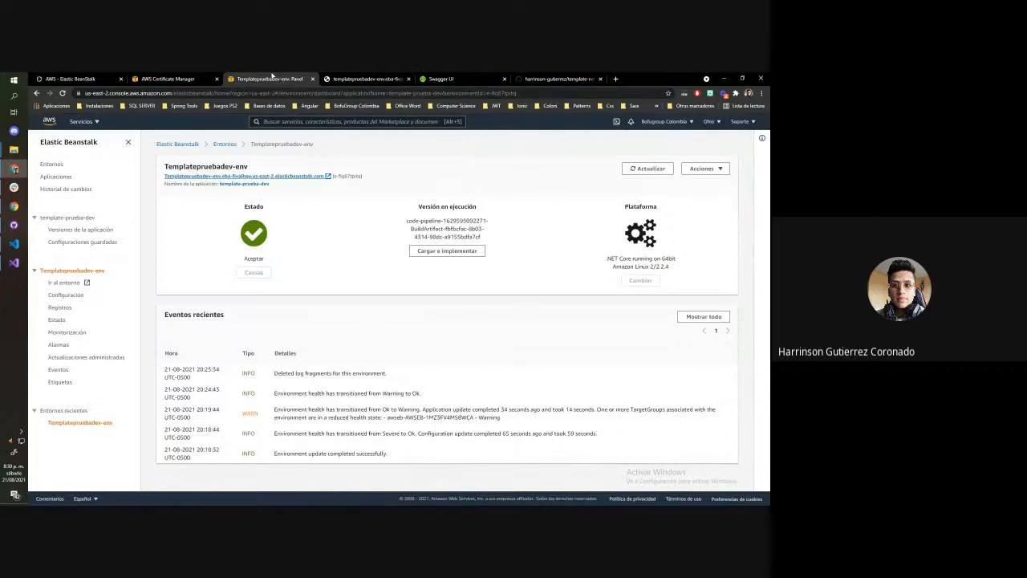
{"action": "left_click", "coordinate": [82, 121]}
{"action": "left_click", "coordinate": [282, 122]}
{"action": "type", "text": "r"}
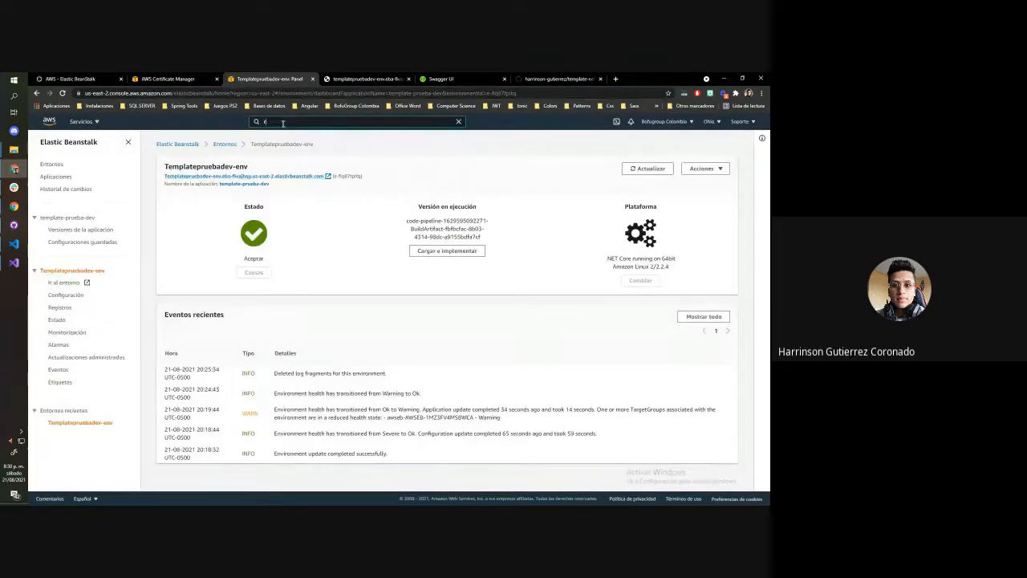
{"action": "type", "text": "oute"}
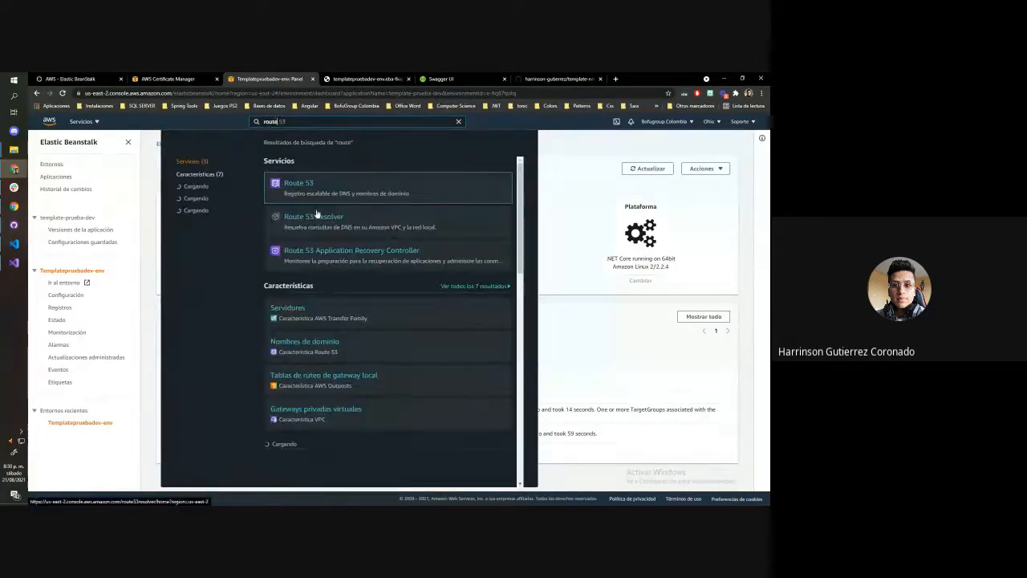
{"action": "left_click", "coordinate": [306, 188]}
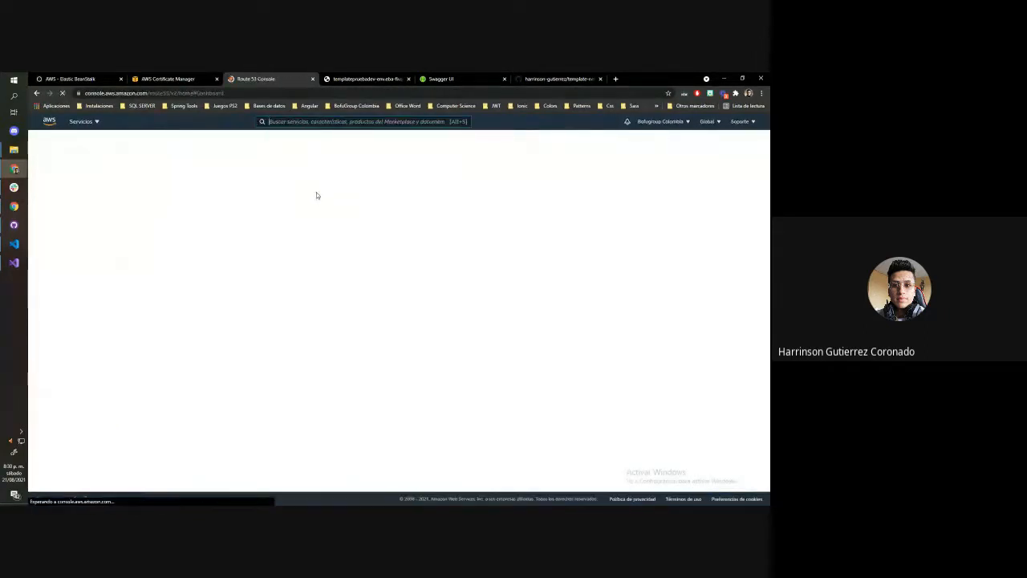
{"action": "left_click", "coordinate": [235, 272]}
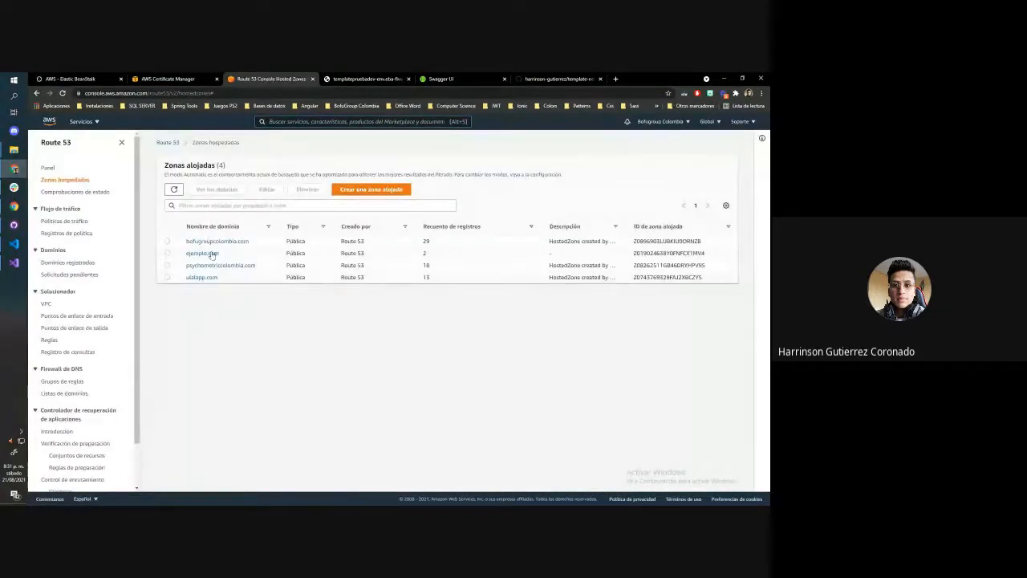
Open the bofugroupcolombia.com hosted zone and start creating a new DNS record in it
{"action": "left_click", "coordinate": [215, 242]}
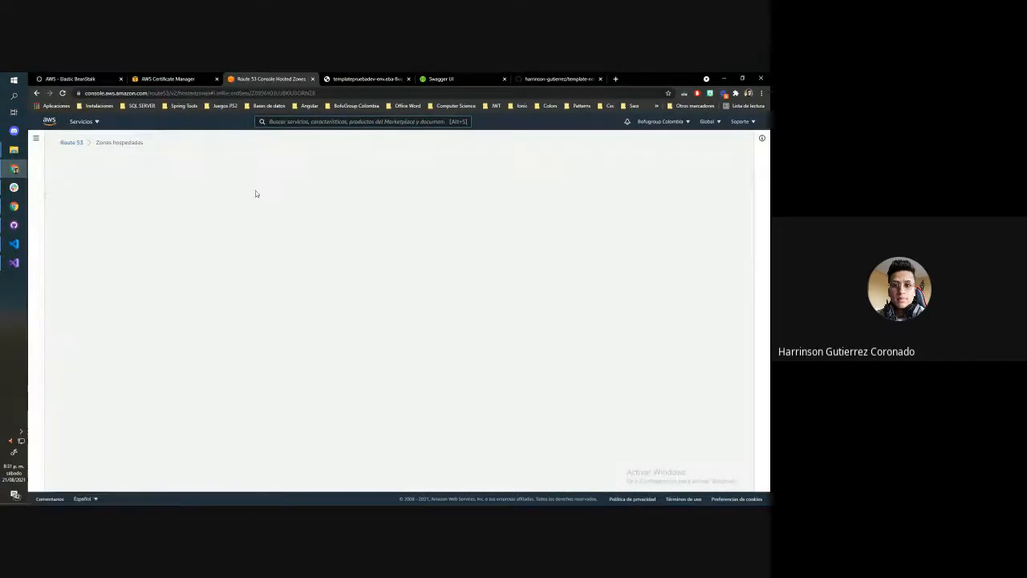
{"action": "scroll", "coordinate": [288, 237], "scroll_direction": "down", "scroll_amount": 3}
{"action": "scroll", "coordinate": [288, 238], "scroll_direction": "up", "scroll_amount": 1}
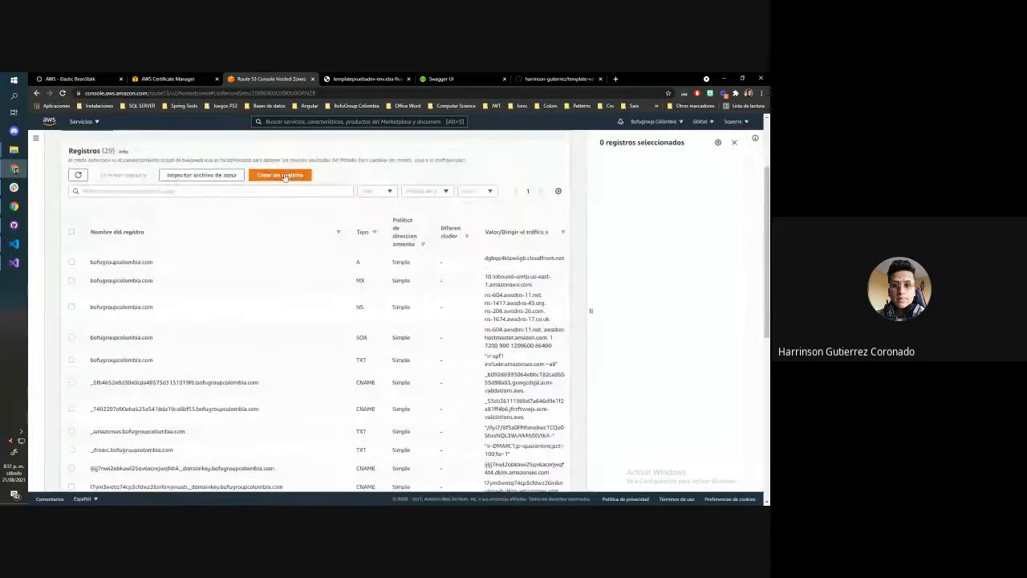
{"action": "left_click", "coordinate": [287, 174]}
Check the certificate's domain name in Certificate Manager and name the new record app-prueba-api
{"action": "left_click", "coordinate": [121, 224]}
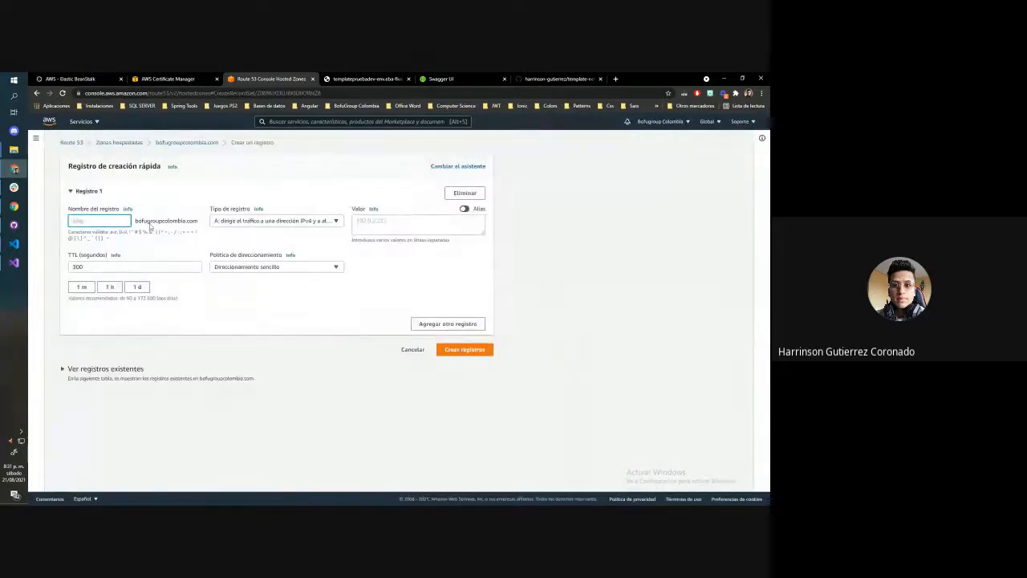
{"action": "left_click", "coordinate": [378, 78]}
{"action": "left_click", "coordinate": [166, 78]}
{"action": "left_click", "coordinate": [245, 262]}
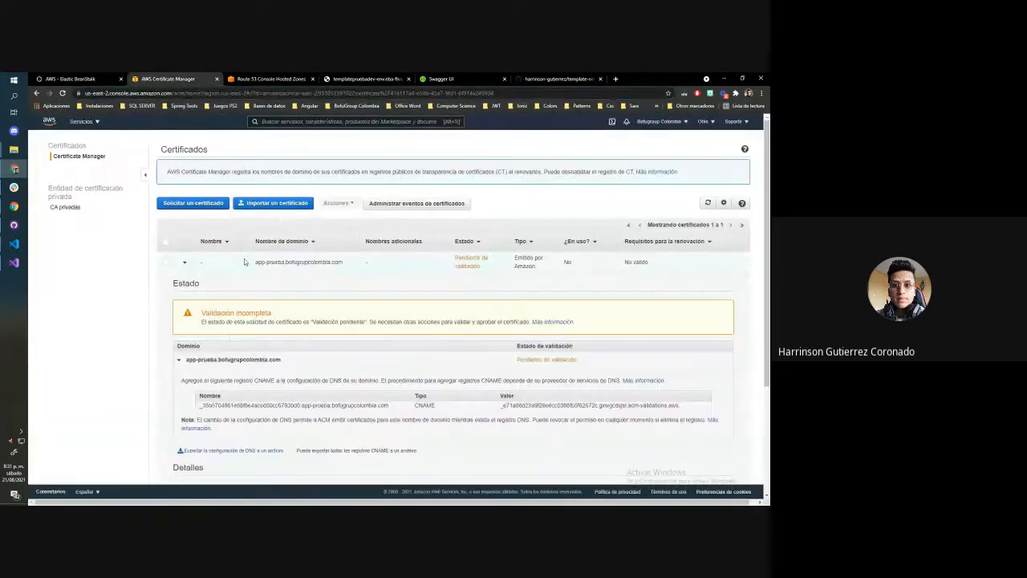
{"action": "left_click_drag", "start_coordinate": [255, 263], "coordinate": [285, 263]}
{"action": "key", "text": "ctrl+c"}
{"action": "left_click", "coordinate": [359, 77]}
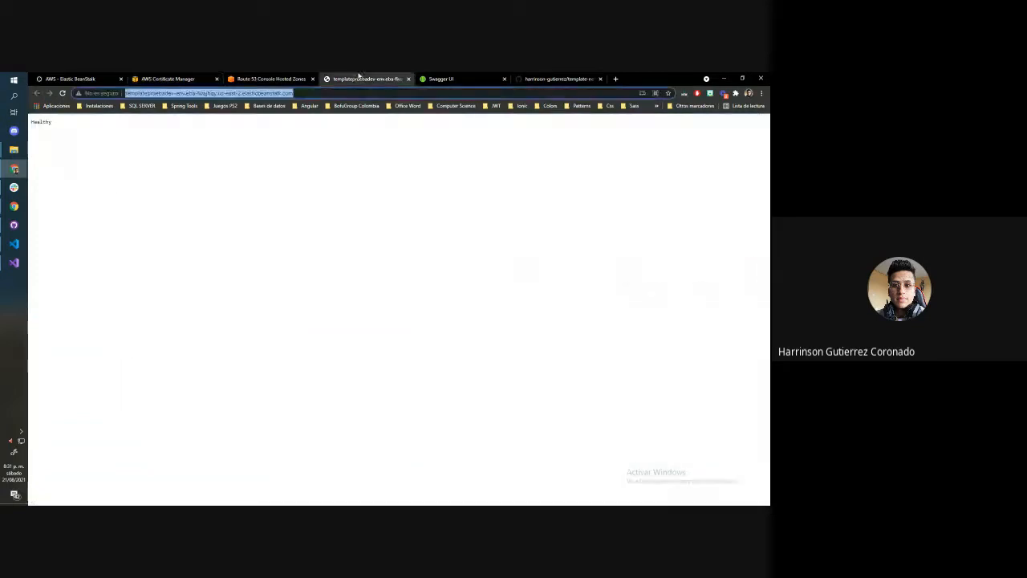
{"action": "left_click", "coordinate": [261, 79]}
{"action": "key", "text": "ctrl+v"}
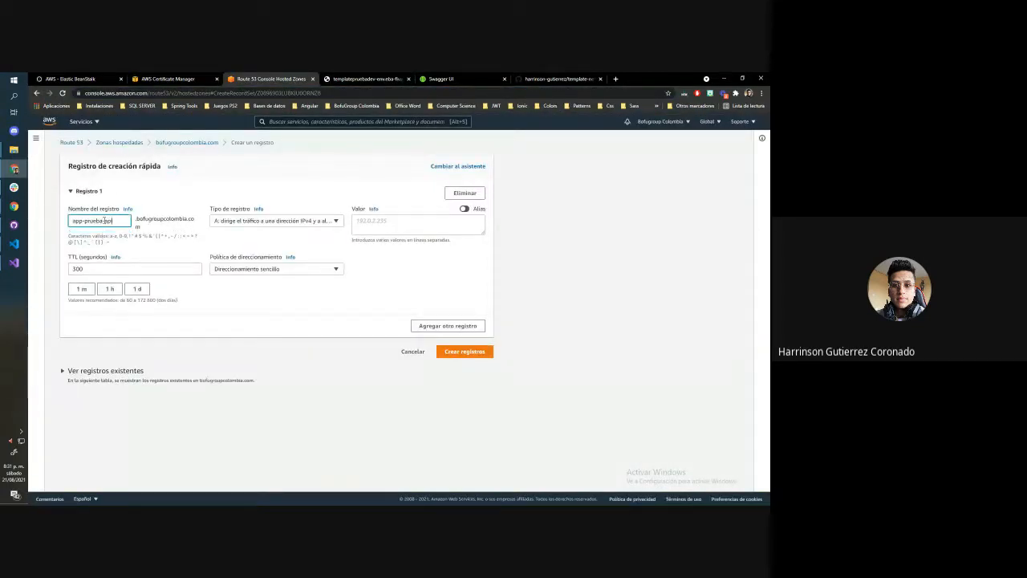
{"action": "triple_click", "coordinate": [104, 221]}
{"action": "left_click", "coordinate": [233, 195]}
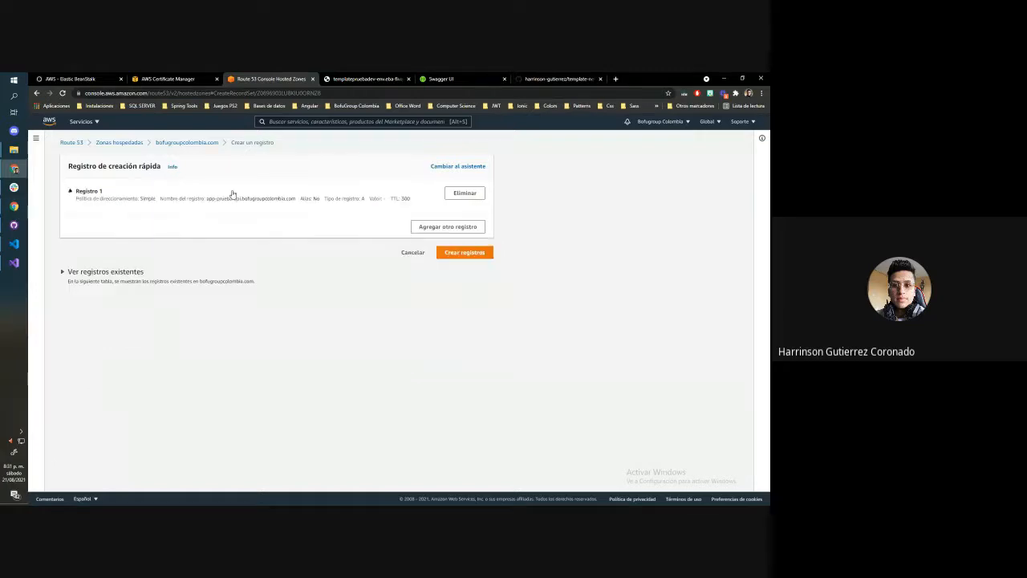
{"action": "left_click", "coordinate": [135, 200]}
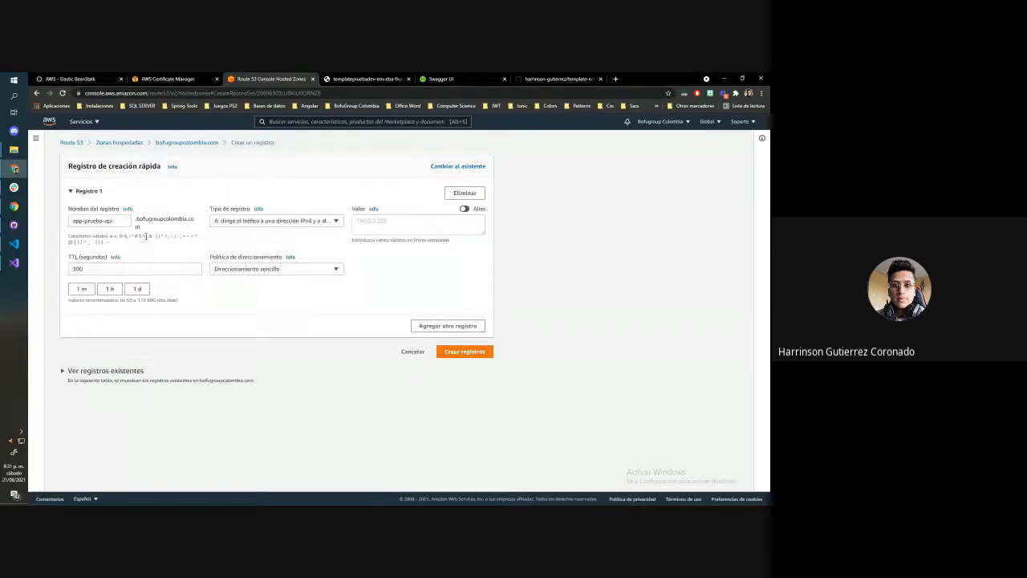
Make the record an alias to the Templatepruebadev-env Elastic Beanstalk environment in US East (Ohio), us-east-2, and create it
{"action": "left_click", "coordinate": [464, 209]}
{"action": "left_click", "coordinate": [452, 222]}
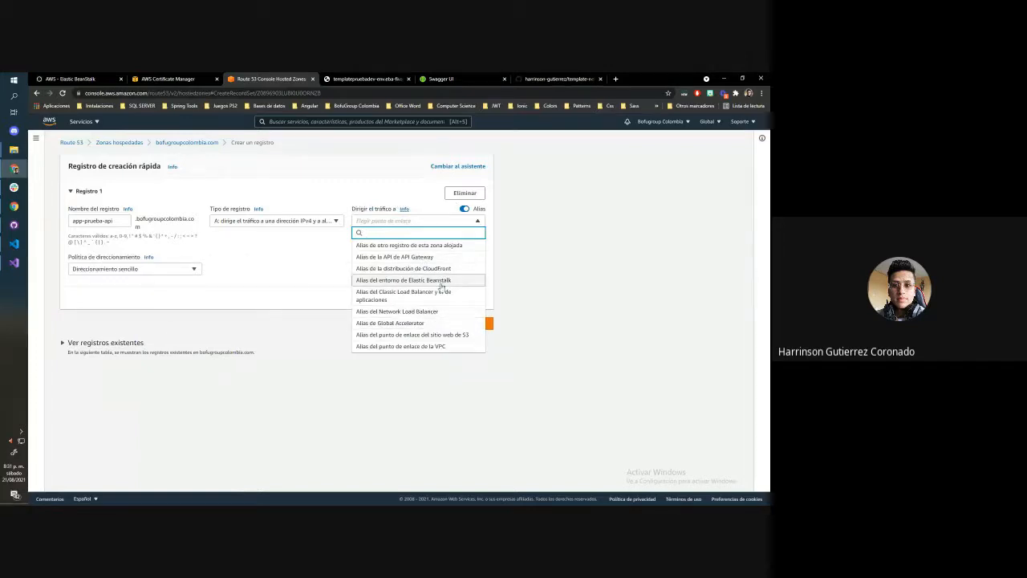
{"action": "left_click", "coordinate": [402, 281]}
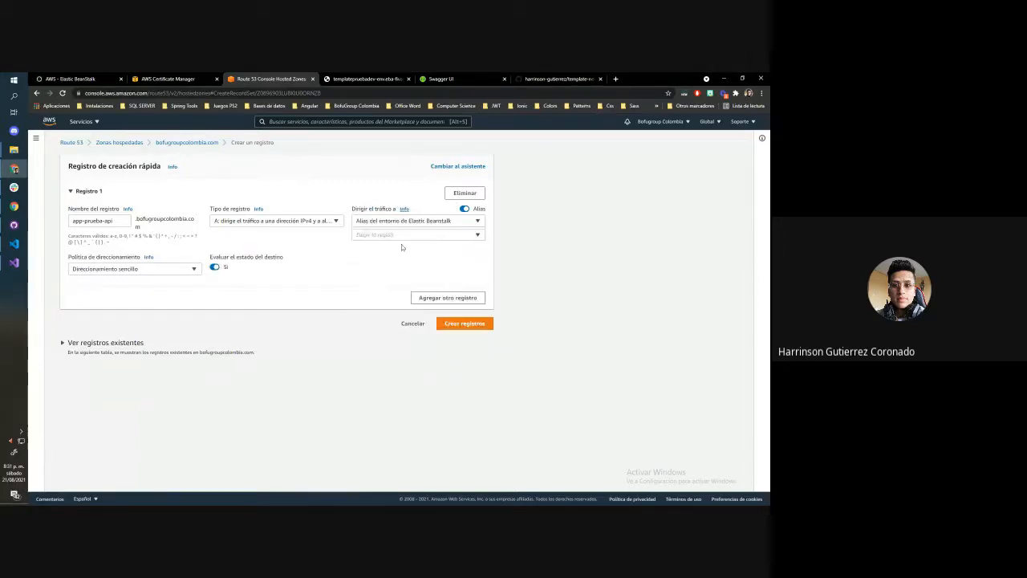
{"action": "left_click", "coordinate": [417, 234]}
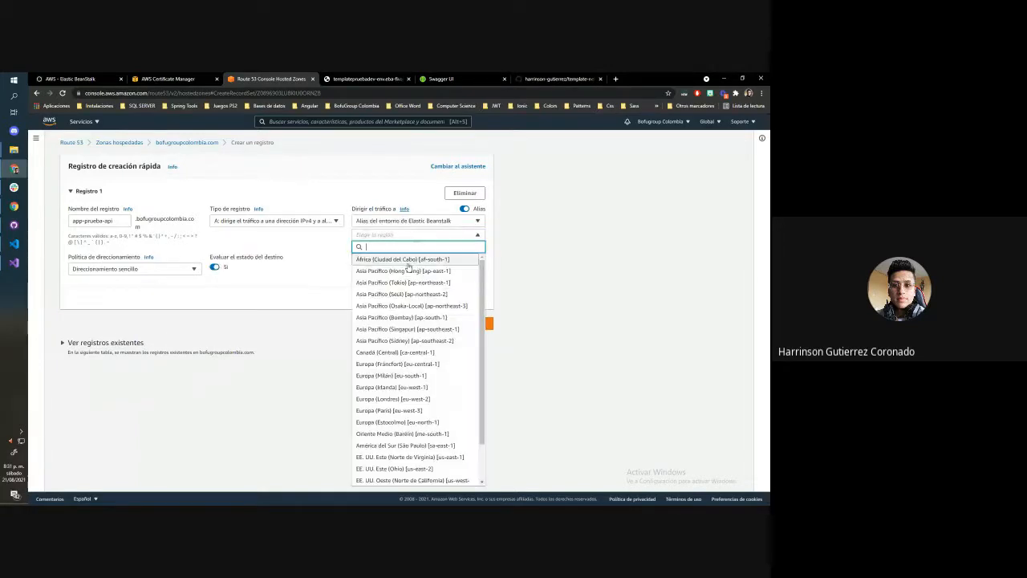
{"action": "type", "text": "oh"}
{"action": "left_click", "coordinate": [427, 258]}
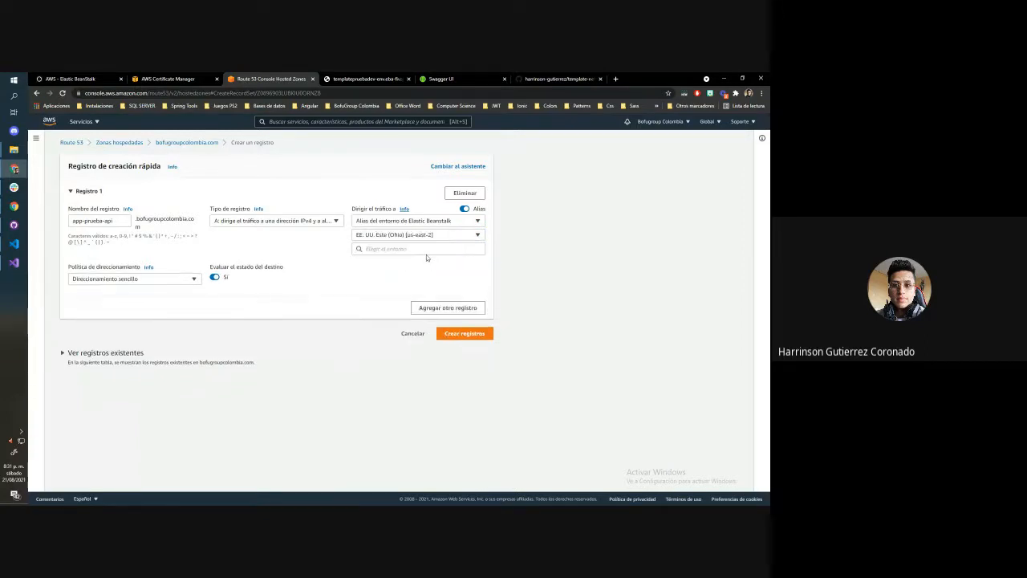
{"action": "left_click", "coordinate": [426, 250]}
{"action": "left_click", "coordinate": [413, 269]}
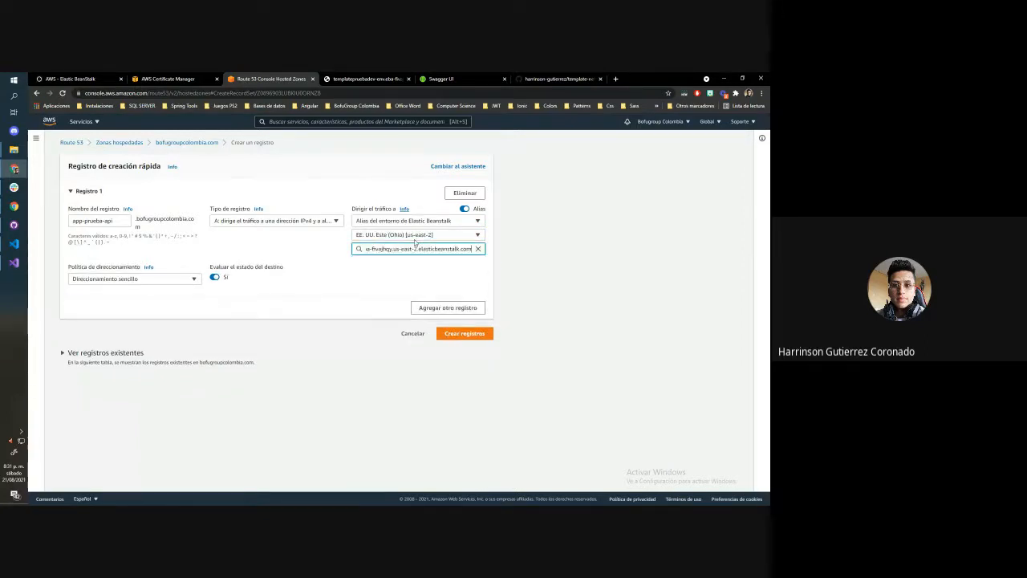
{"action": "left_click", "coordinate": [458, 333]}
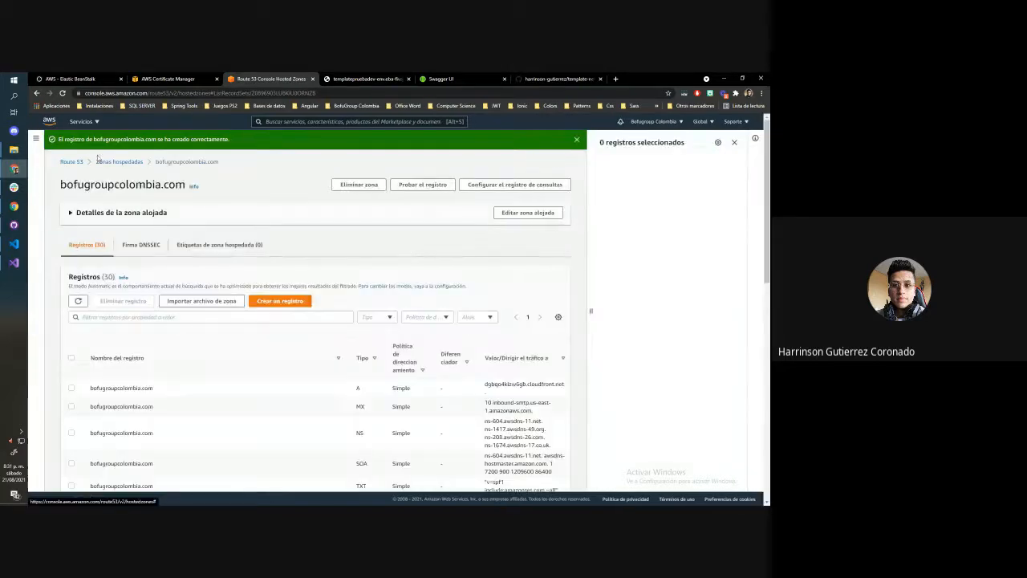
Look over the record list of the bofugroupcolombia.com hosted zone
{"action": "scroll", "coordinate": [302, 307], "scroll_direction": "down", "scroll_amount": 6}
{"action": "scroll", "coordinate": [302, 307], "scroll_direction": "up", "scroll_amount": 6}
{"action": "left_click", "coordinate": [170, 80]}
{"action": "left_click", "coordinate": [74, 80]}
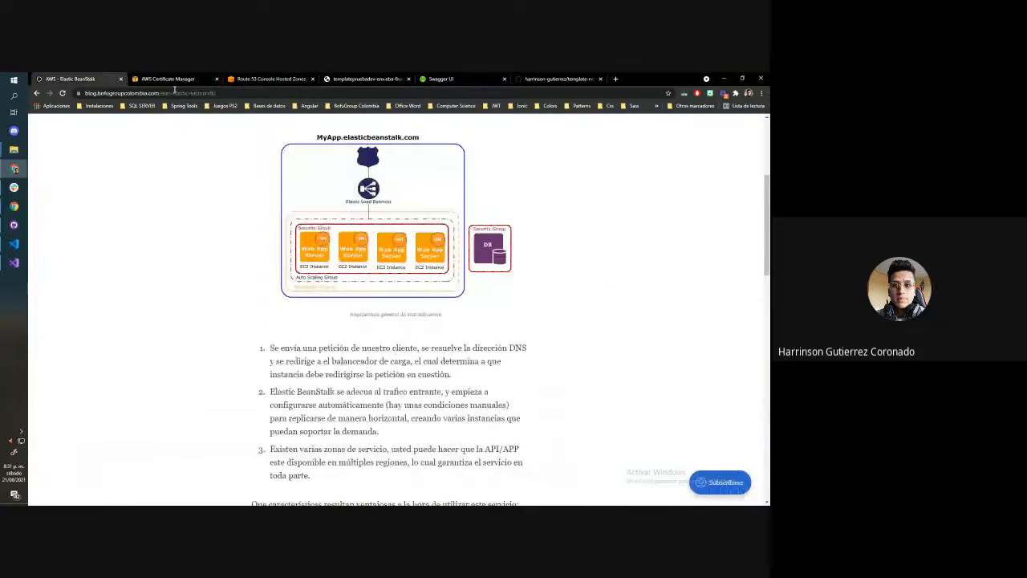
{"action": "left_click", "coordinate": [268, 79]}
{"action": "scroll", "coordinate": [297, 295], "scroll_direction": "down", "scroll_amount": 5}
{"action": "scroll", "coordinate": [127, 221], "scroll_direction": "up", "scroll_amount": 5}
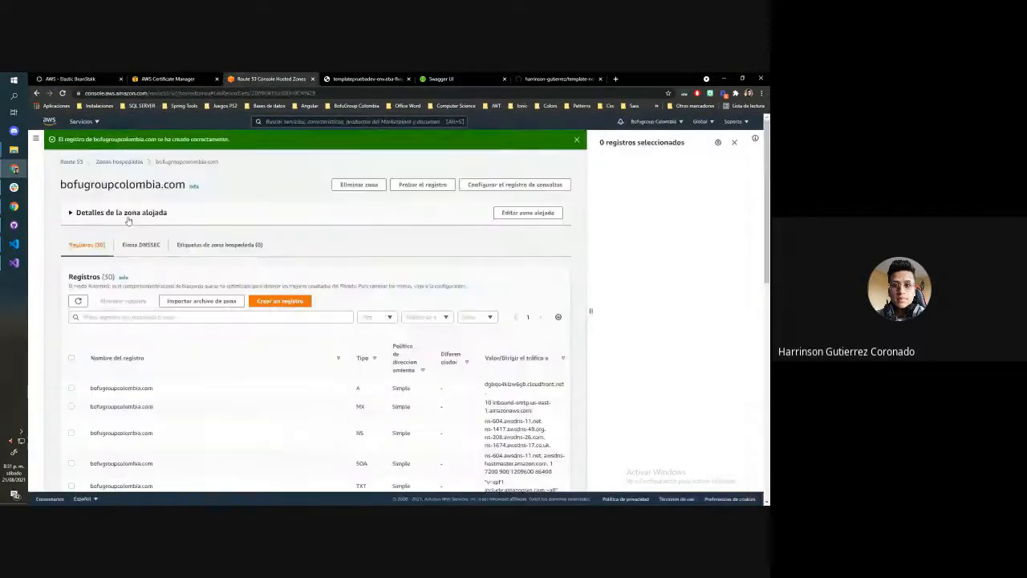
{"action": "scroll", "coordinate": [231, 307], "scroll_direction": "down", "scroll_amount": 10}
{"action": "scroll", "coordinate": [217, 390], "scroll_direction": "up", "scroll_amount": 10}
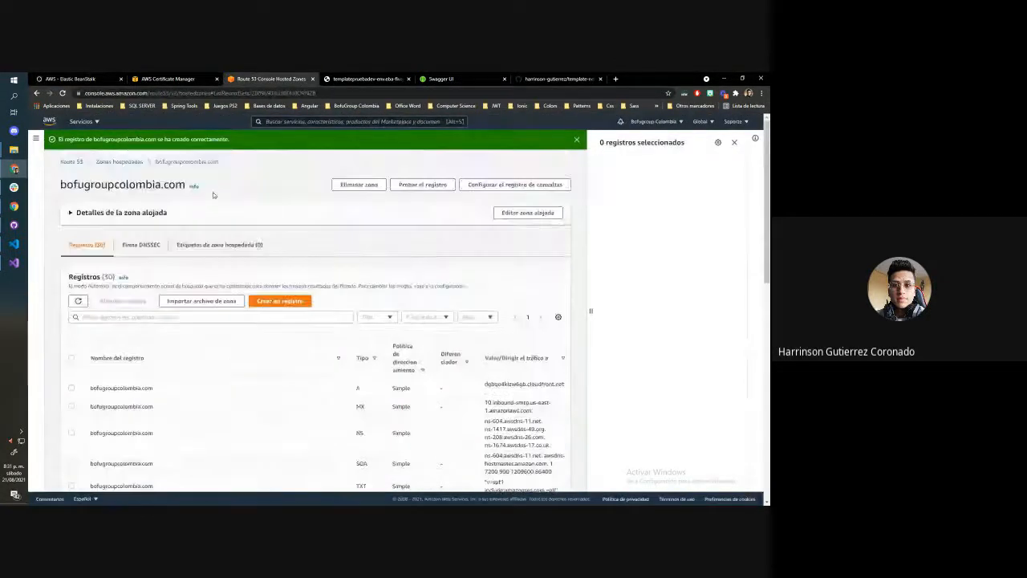
Return to Elastic Beanstalk and open the Templatepruebadev-env environment
{"action": "left_click", "coordinate": [84, 121]}
{"action": "left_click", "coordinate": [277, 211]}
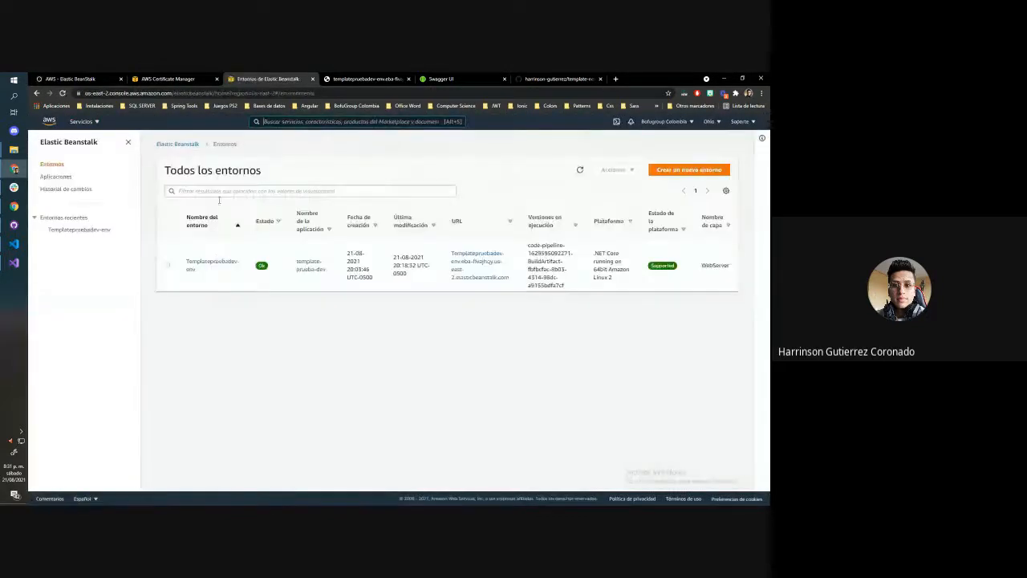
{"action": "left_click", "coordinate": [214, 261]}
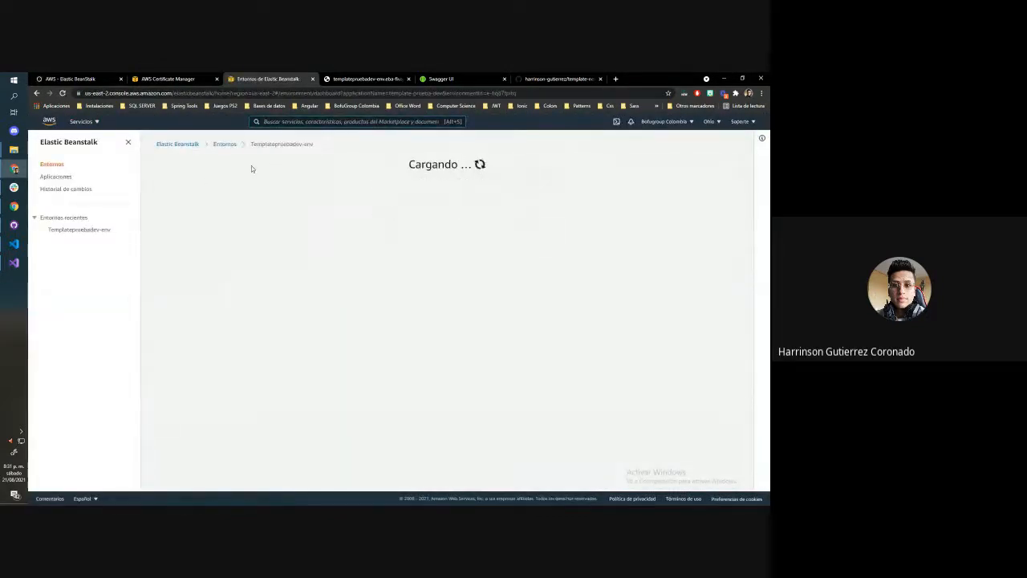
Search for "what's my dns" in a new browser tab and open the whatsmydns.net DNS propagation checker
{"action": "left_click", "coordinate": [616, 79]}
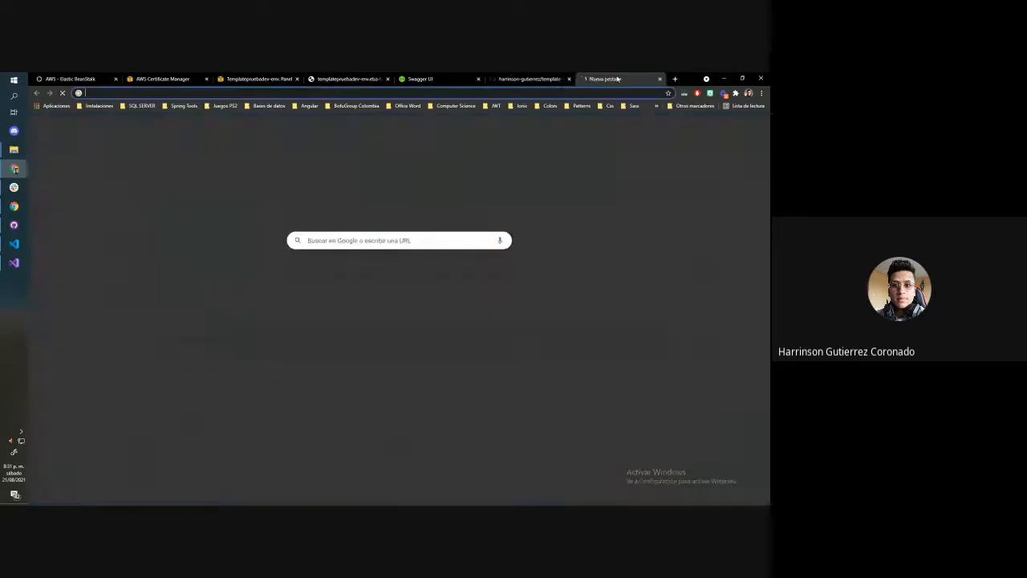
{"action": "type", "text": "why"}
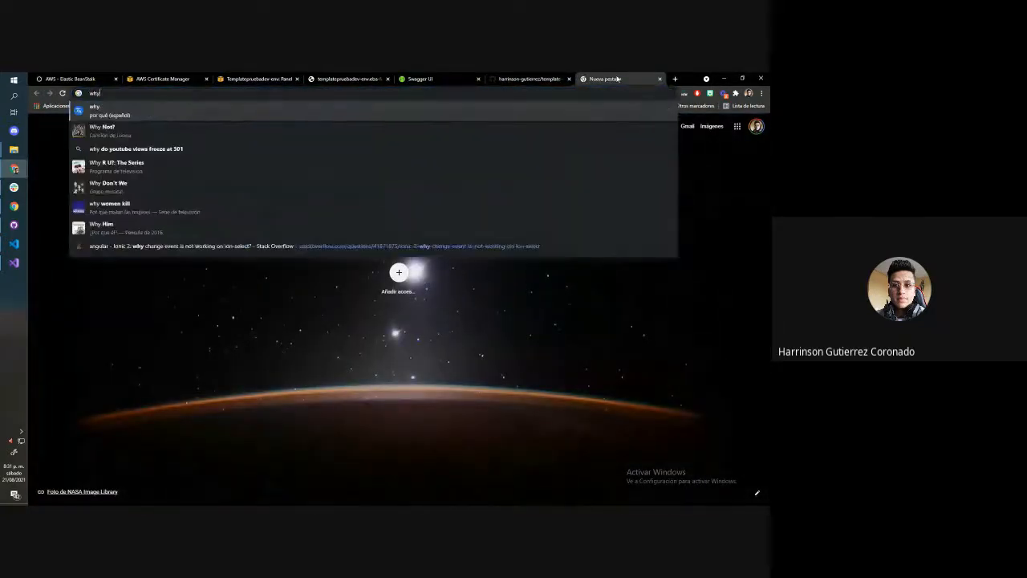
{"action": "key", "text": "BackSpace"}
{"action": "type", "text": "at's my dns"}
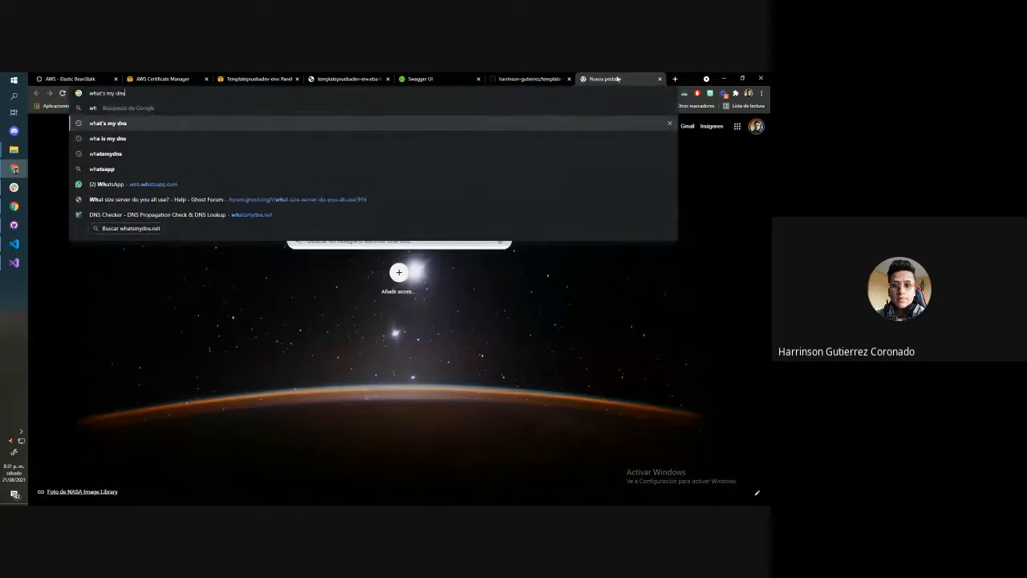
{"action": "key", "text": "Return"}
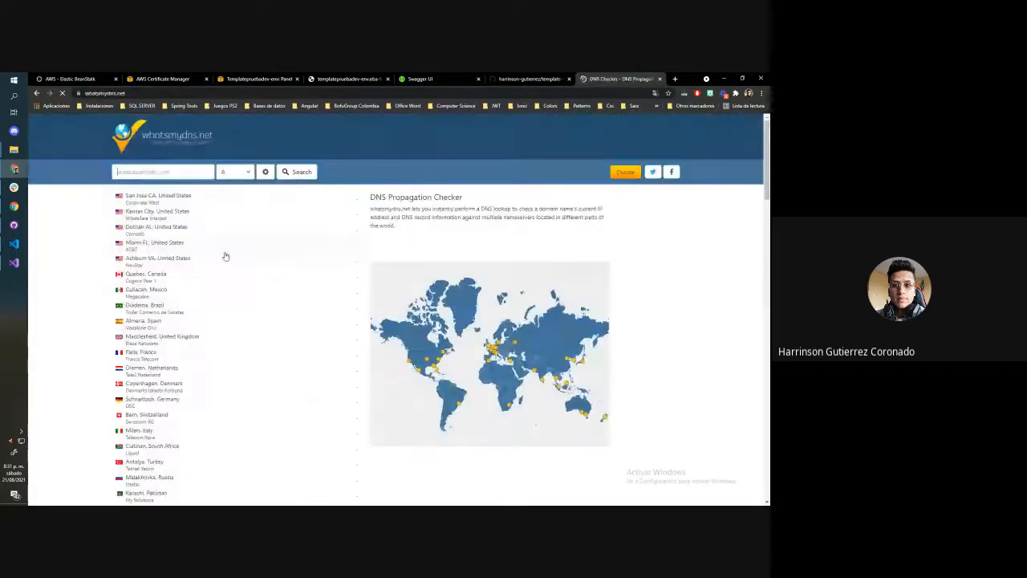
Look up the A record of app-prueba-api.bofugroupcolombia.com and examine its propagation across the listed servers
{"action": "type", "text": "app-prueba-api"}
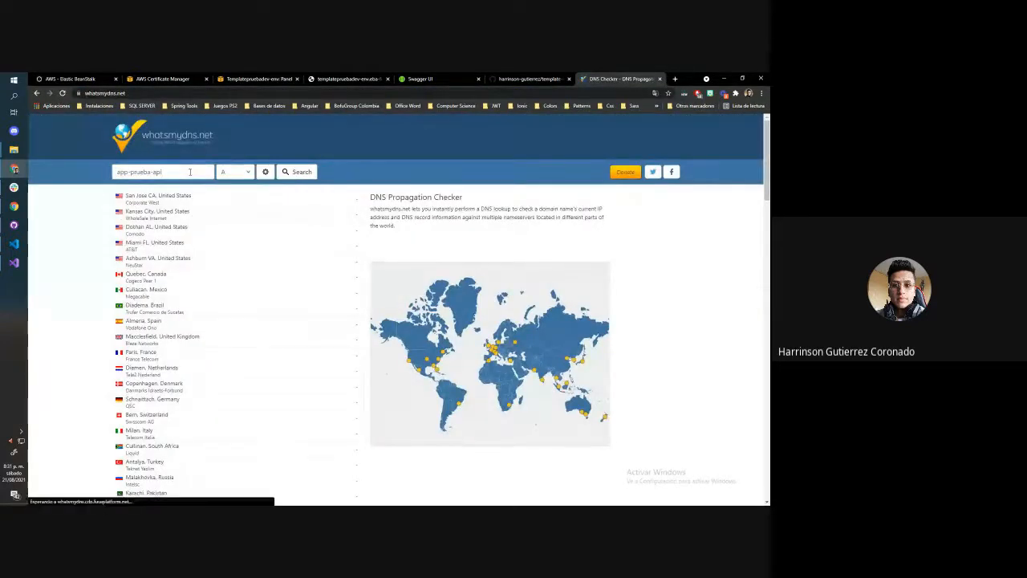
{"action": "type", "text": ".bofugroupcolombia"}
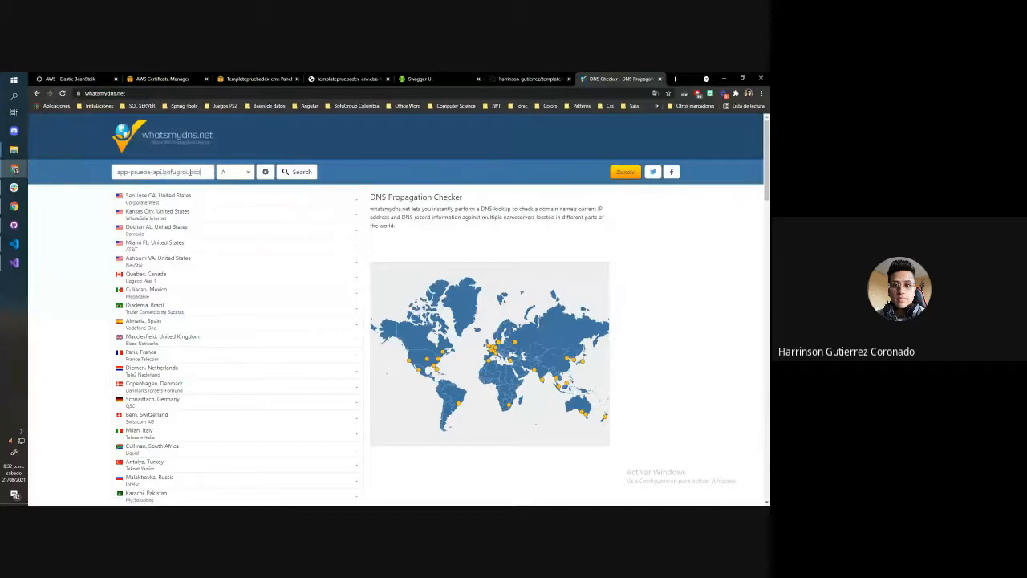
{"action": "key", "text": "BackSpace"}
{"action": "key", "text": "BackSpace"}
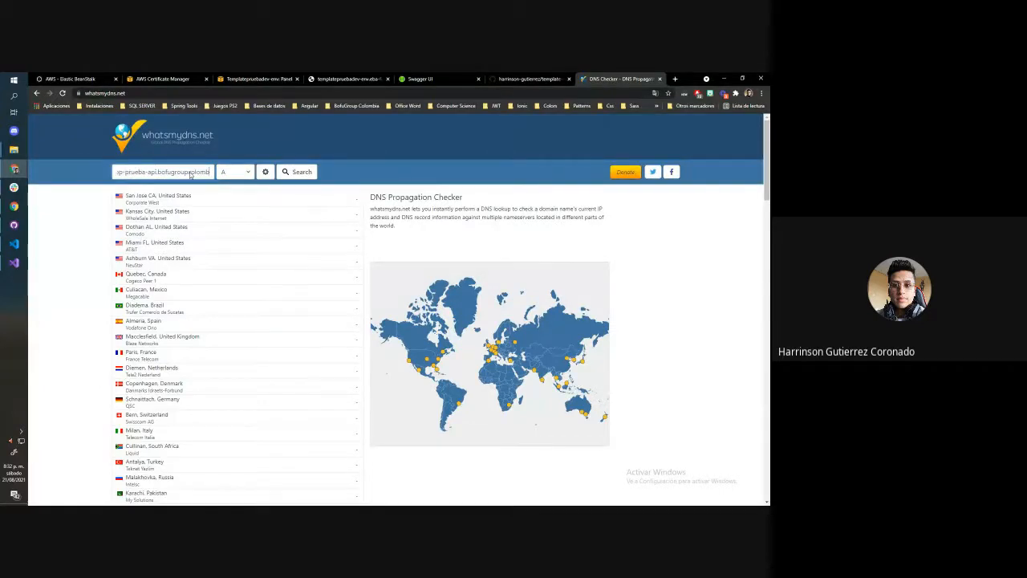
{"action": "type", "text": "ia.com"}
{"action": "key", "text": "Return"}
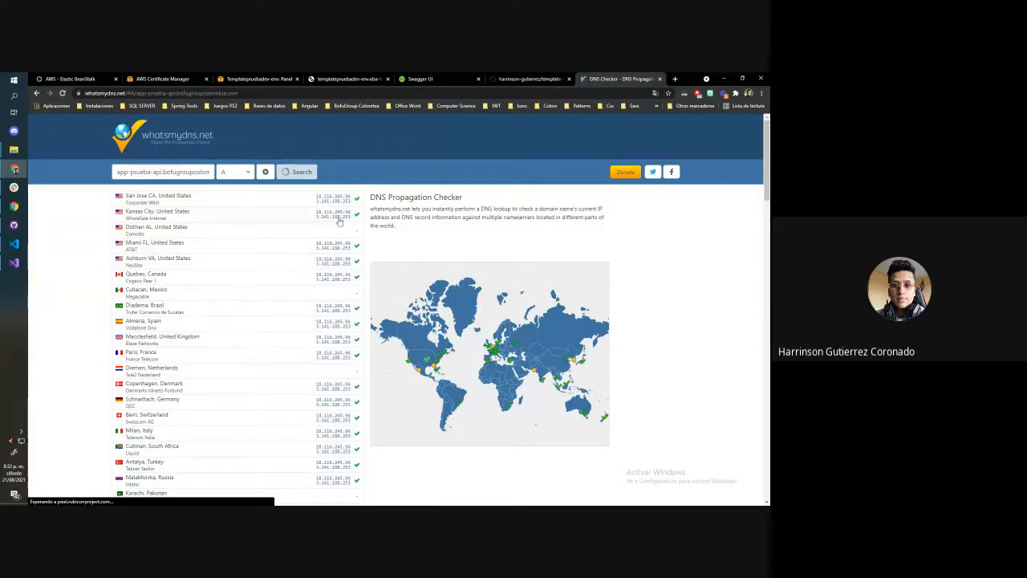
{"action": "scroll", "coordinate": [341, 229], "scroll_direction": "down", "scroll_amount": 8}
{"action": "scroll", "coordinate": [350, 229], "scroll_direction": "up", "scroll_amount": 8}
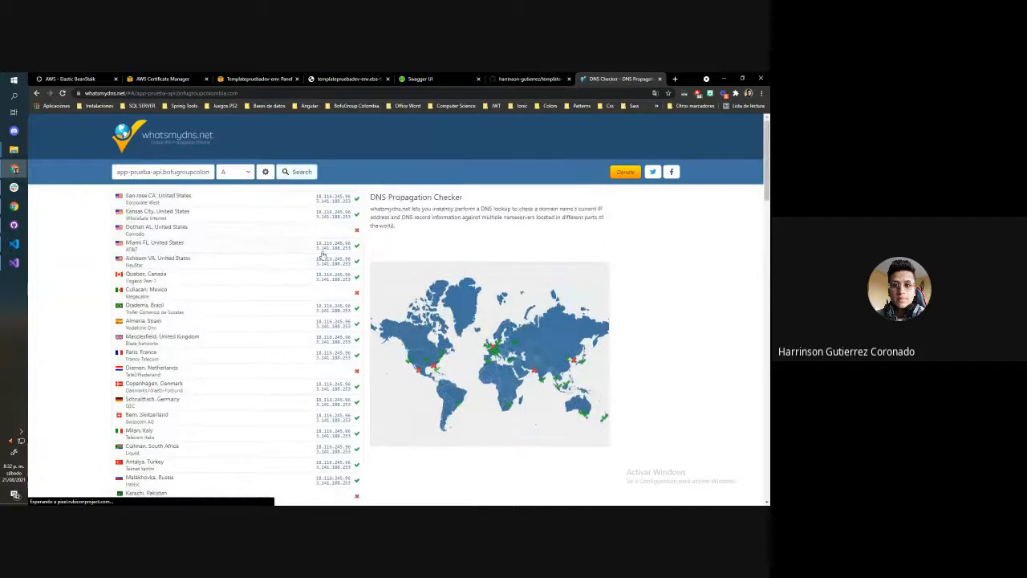
Copy app-prueba-api.bofugroupcolombia.com from the DNS checker and load it in the tab showing the Elastic Beanstalk environment's health response
{"action": "left_click_drag", "start_coordinate": [117, 172], "coordinate": [244, 178]}
{"action": "key", "text": "ctrl+c"}
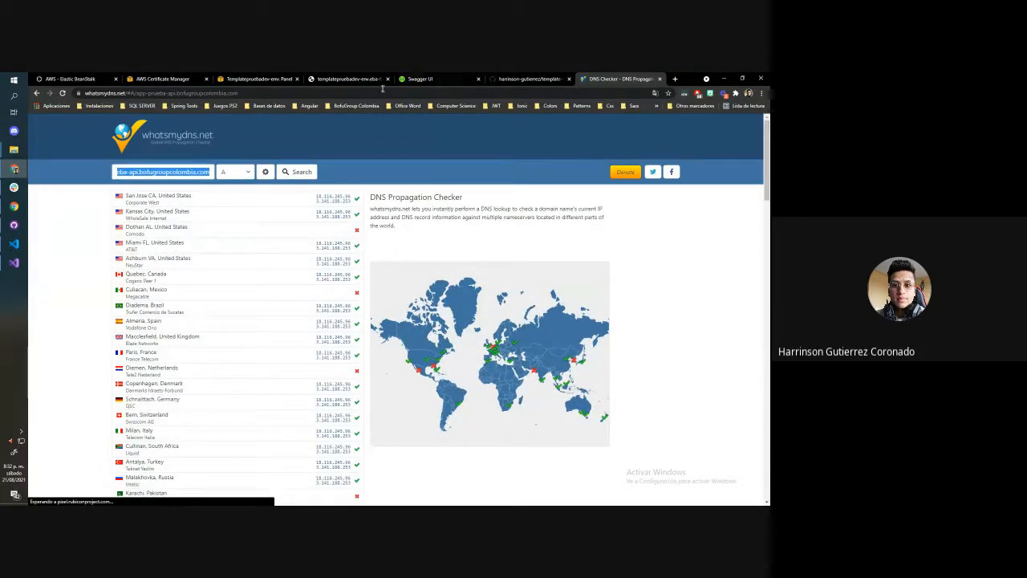
{"action": "left_click", "coordinate": [353, 76]}
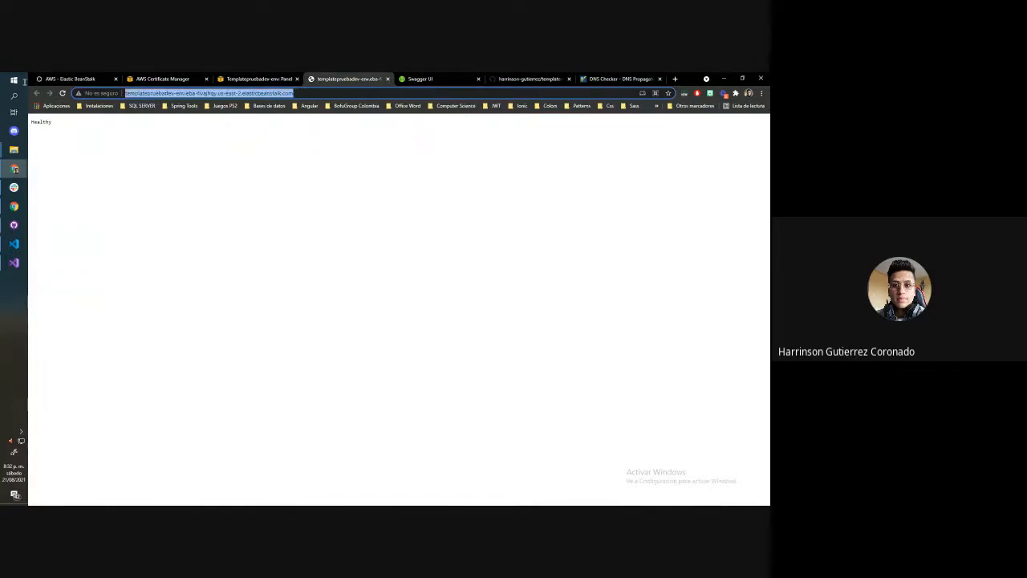
{"action": "key", "text": "ctrl+v"}
{"action": "key", "text": "Return"}
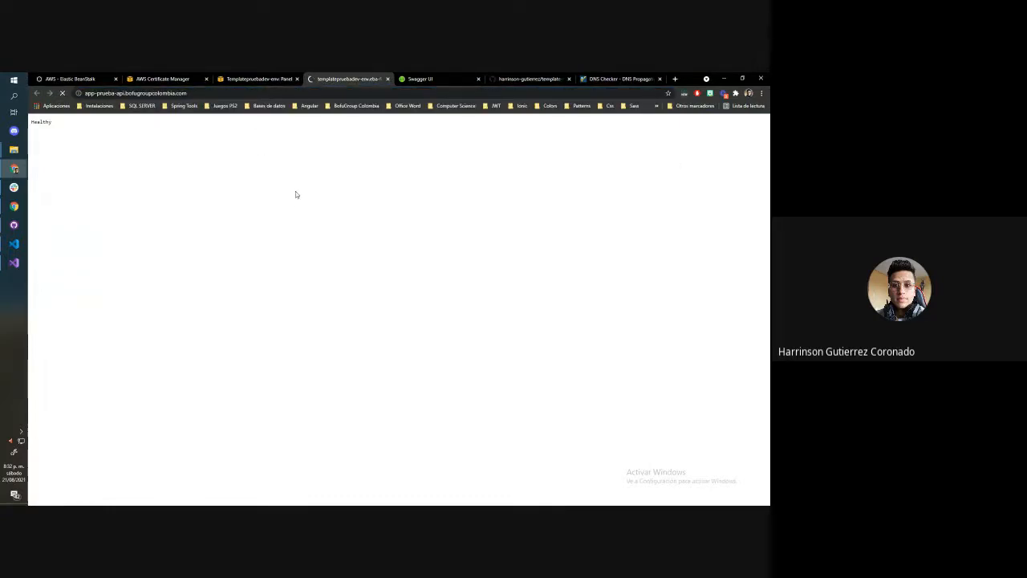
{"action": "left_click_drag", "start_coordinate": [37, 122], "coordinate": [46, 122]}
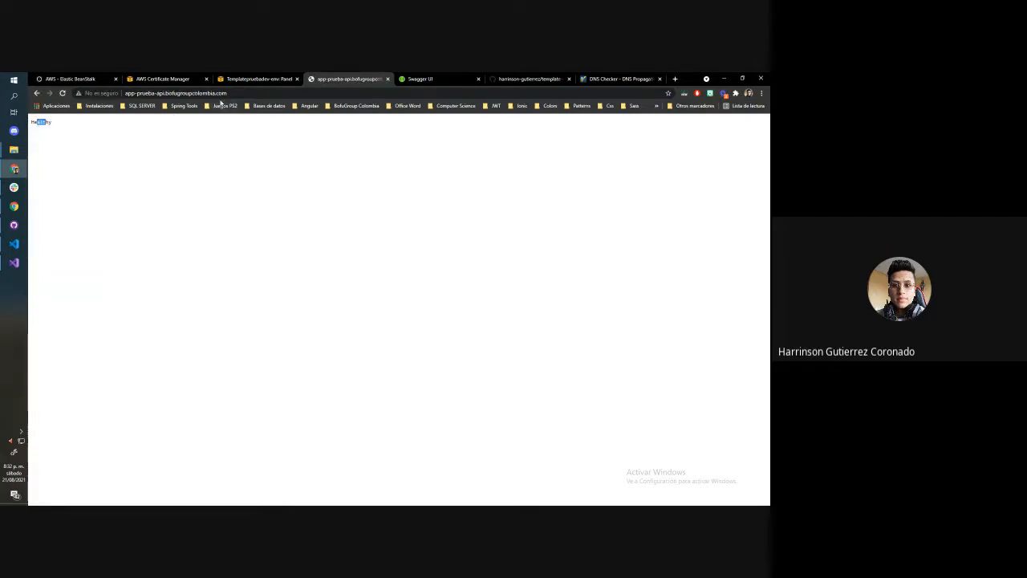
Open the API's Swagger page on the custom domain at app-prueba-api.bofugroupcolombia.com/swagger/index.html
{"action": "key", "text": "ctrl+l"}
{"action": "key", "text": "End"}
{"action": "type", "text": "/"}
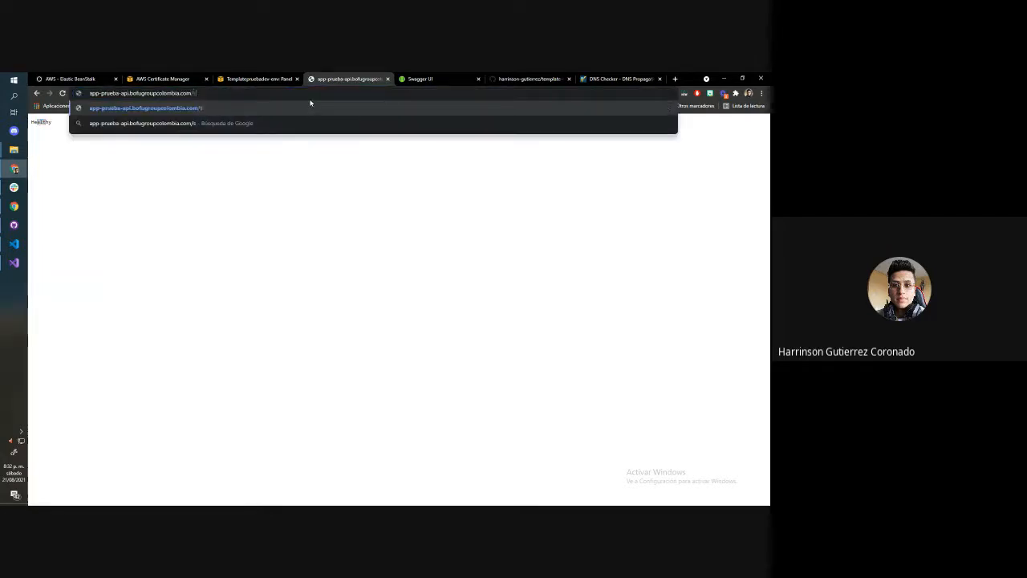
{"action": "type", "text": "swagger"}
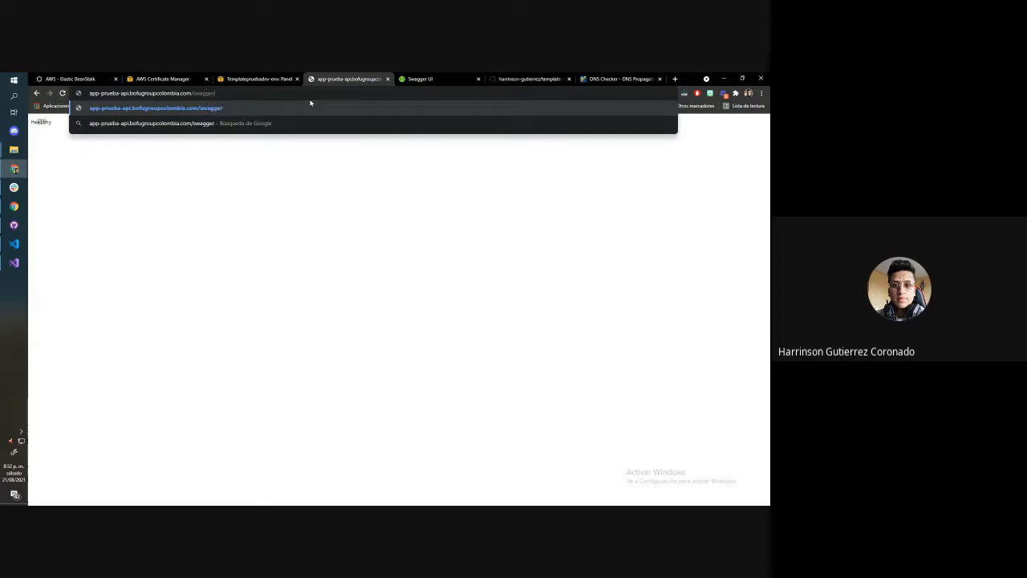
{"action": "type", "text": "/index.html"}
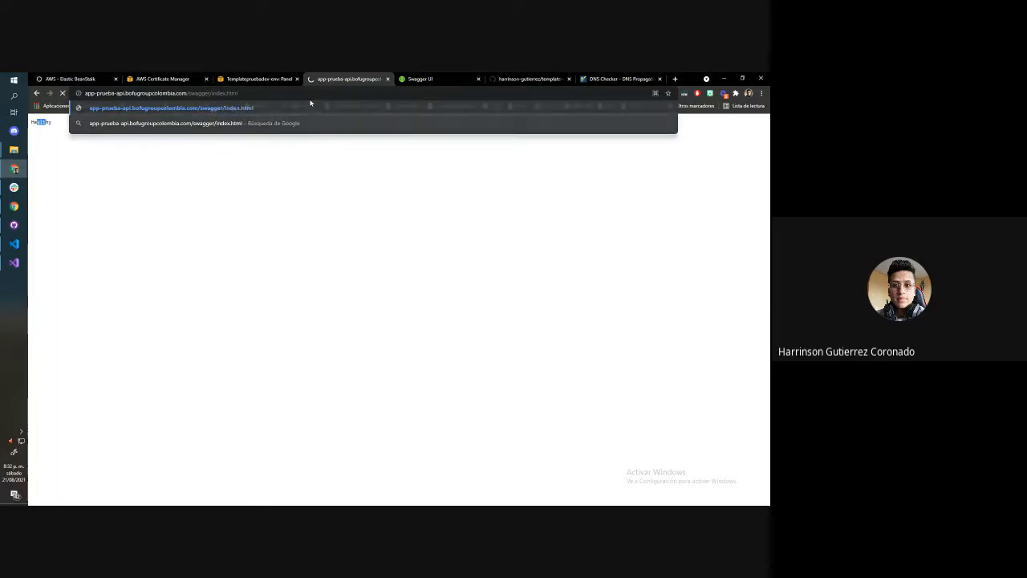
{"action": "key", "text": "Return"}
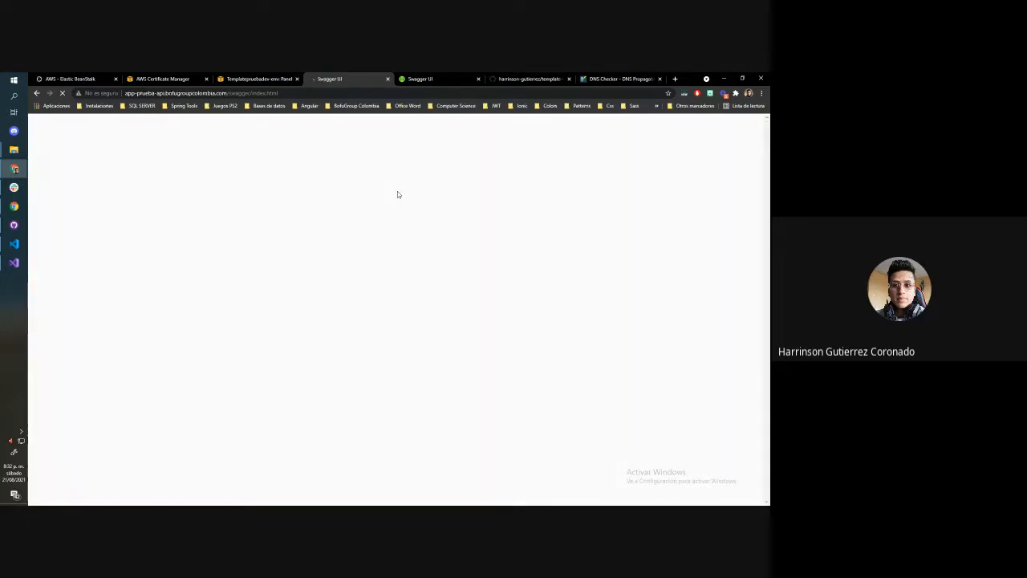
{"action": "left_click", "coordinate": [187, 94]}
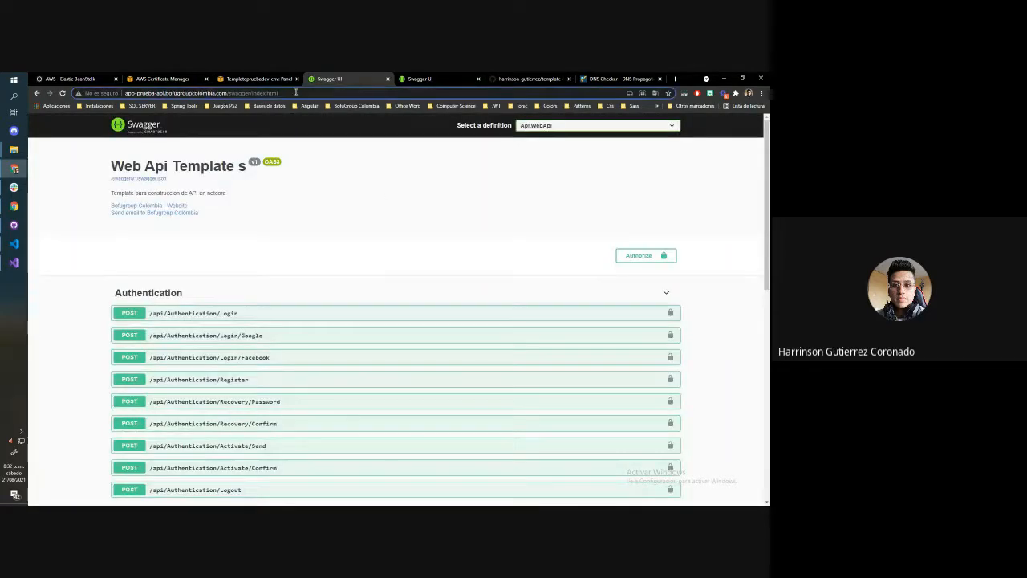
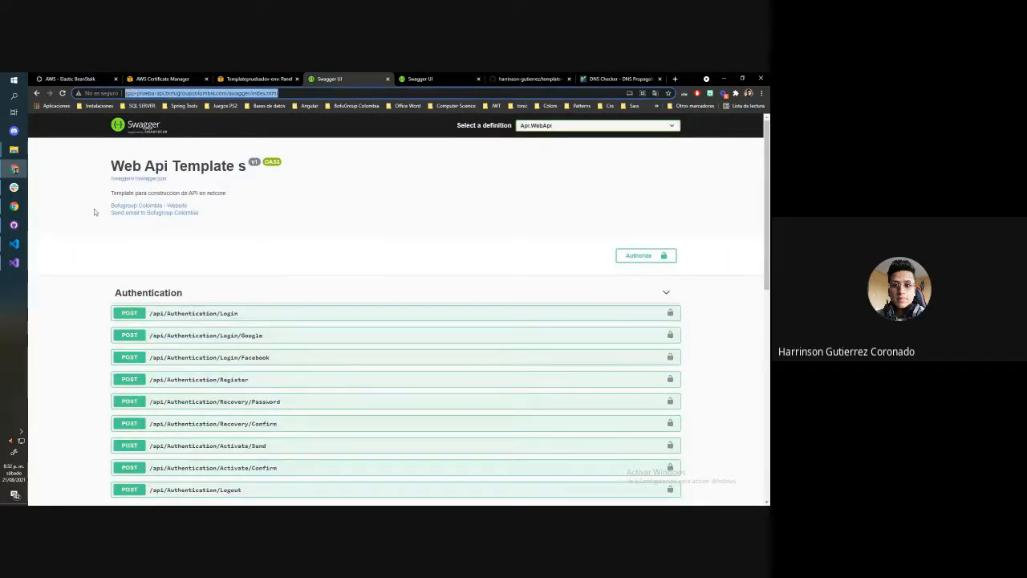
Check the connection security details of the API's Swagger page on the custom domain
{"action": "left_click", "coordinate": [98, 93]}
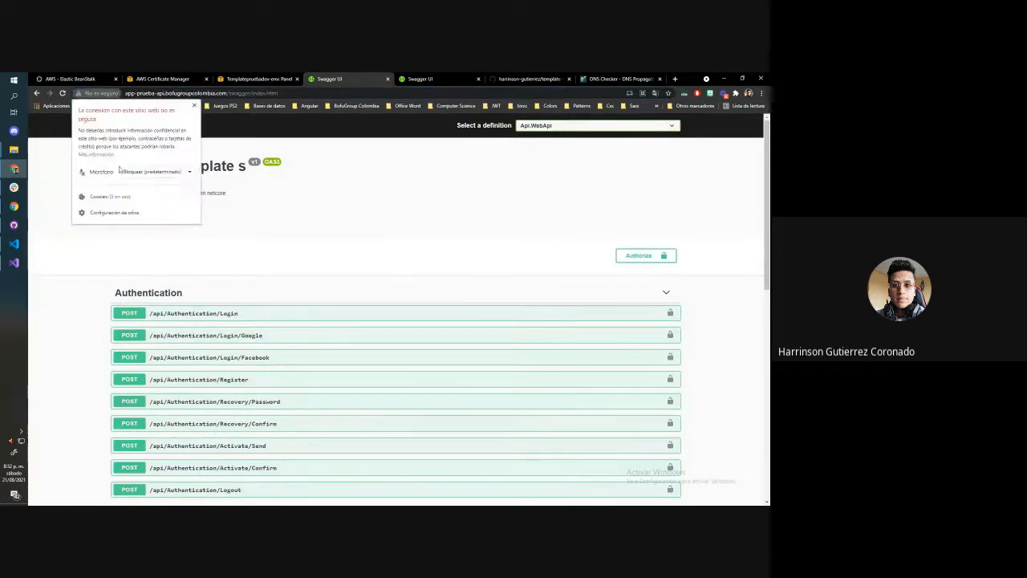
{"action": "left_click", "coordinate": [91, 232]}
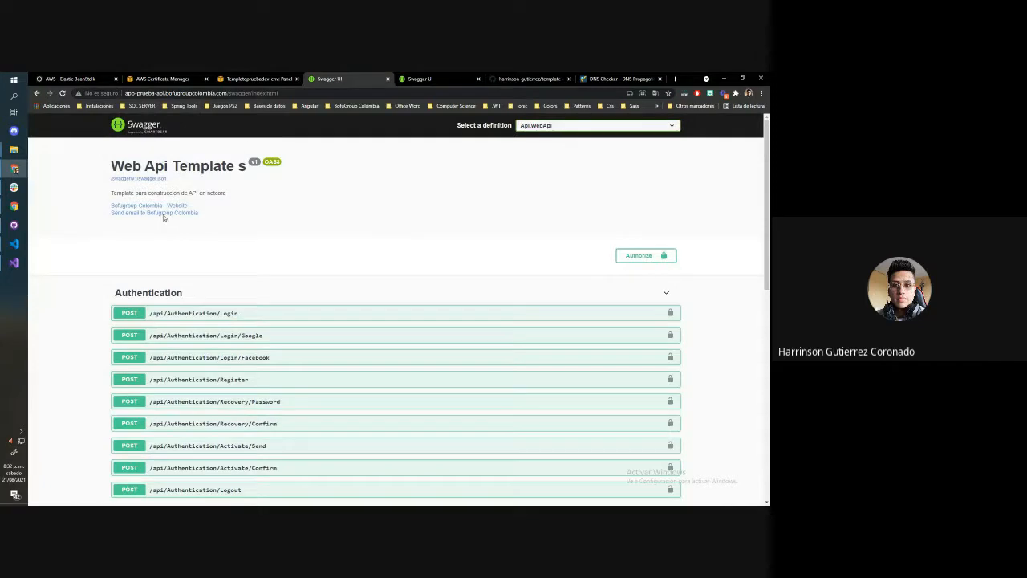
Reload the certificate list in AWS Certificate Manager and examine the validation status and CNAME record of app-prueba.bofugrupcolombia.com
{"action": "left_click", "coordinate": [217, 78]}
{"action": "left_click", "coordinate": [197, 79]}
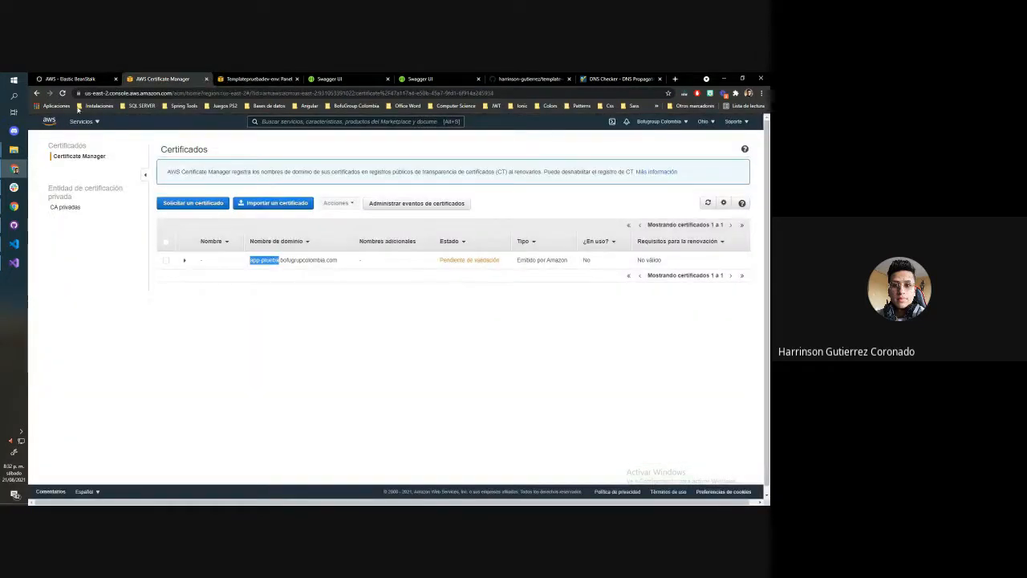
{"action": "left_click", "coordinate": [62, 93]}
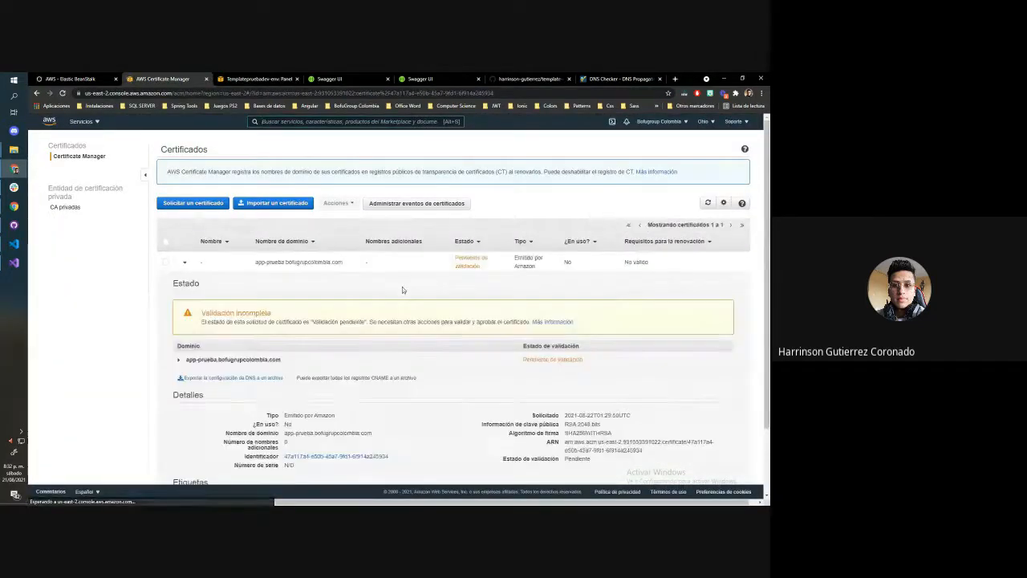
{"action": "scroll", "coordinate": [403, 290], "scroll_direction": "down", "scroll_amount": 1}
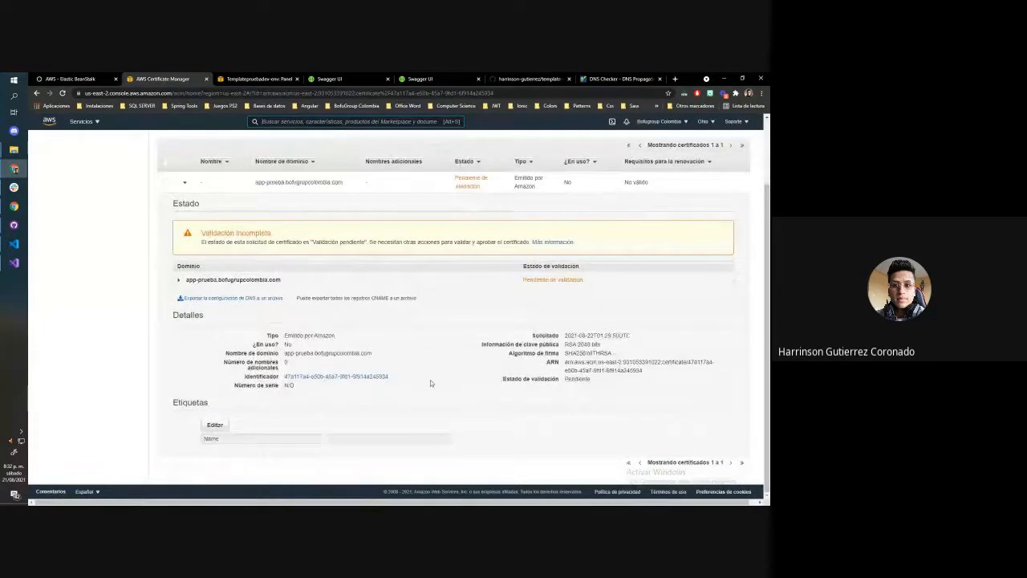
{"action": "scroll", "coordinate": [431, 383], "scroll_direction": "up", "scroll_amount": 2}
{"action": "left_click", "coordinate": [201, 360]}
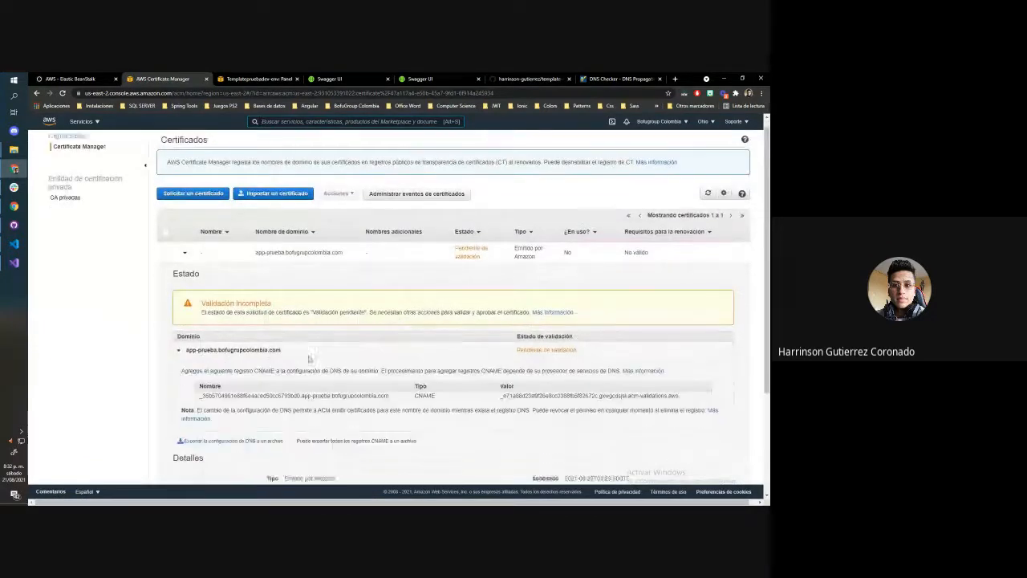
{"action": "scroll", "coordinate": [202, 337], "scroll_direction": "down", "scroll_amount": 3}
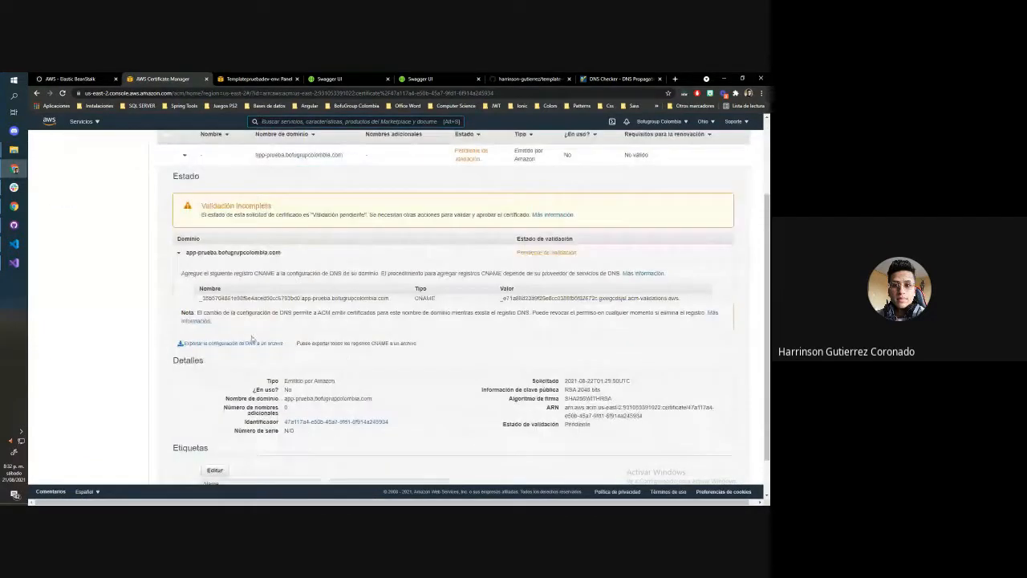
{"action": "left_click", "coordinate": [712, 315]}
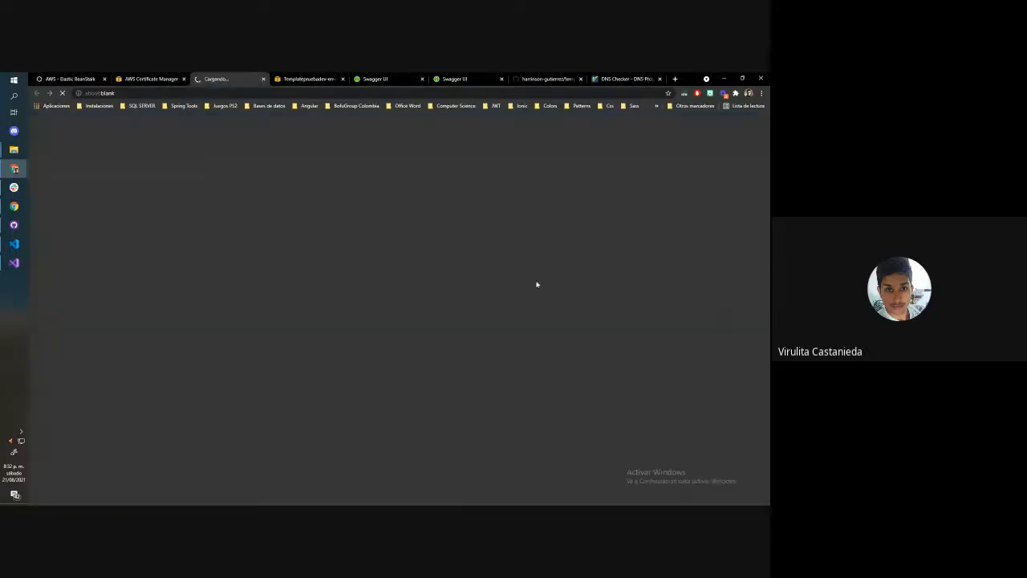
{"action": "left_click", "coordinate": [264, 81]}
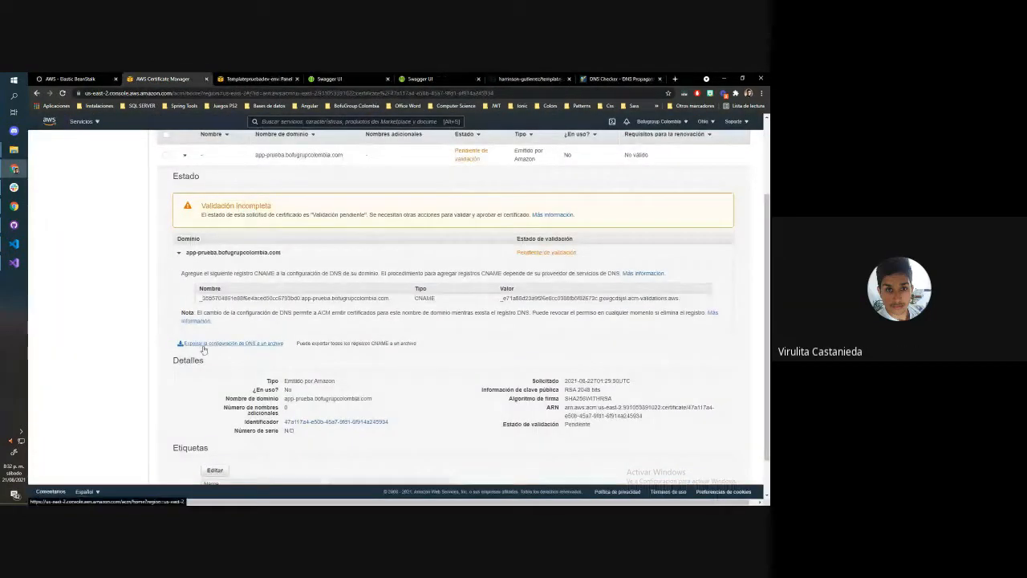
Export the DNS configuration of the app-prueba.bofugrupcolombia.com certificate to a file and review its details
{"action": "left_click", "coordinate": [203, 345]}
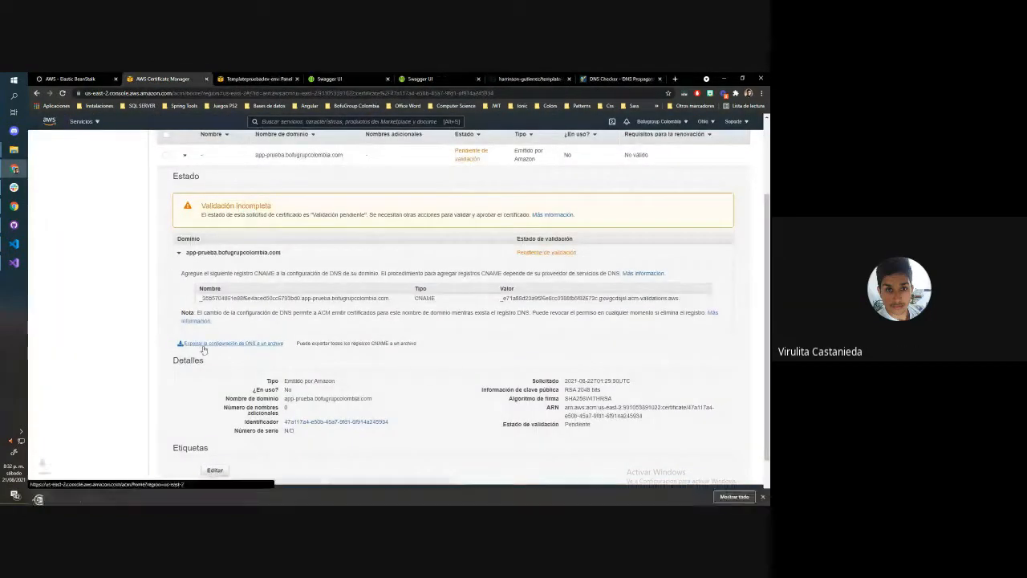
{"action": "left_click", "coordinate": [762, 495]}
{"action": "scroll", "coordinate": [492, 359], "scroll_direction": "down", "scroll_amount": 1}
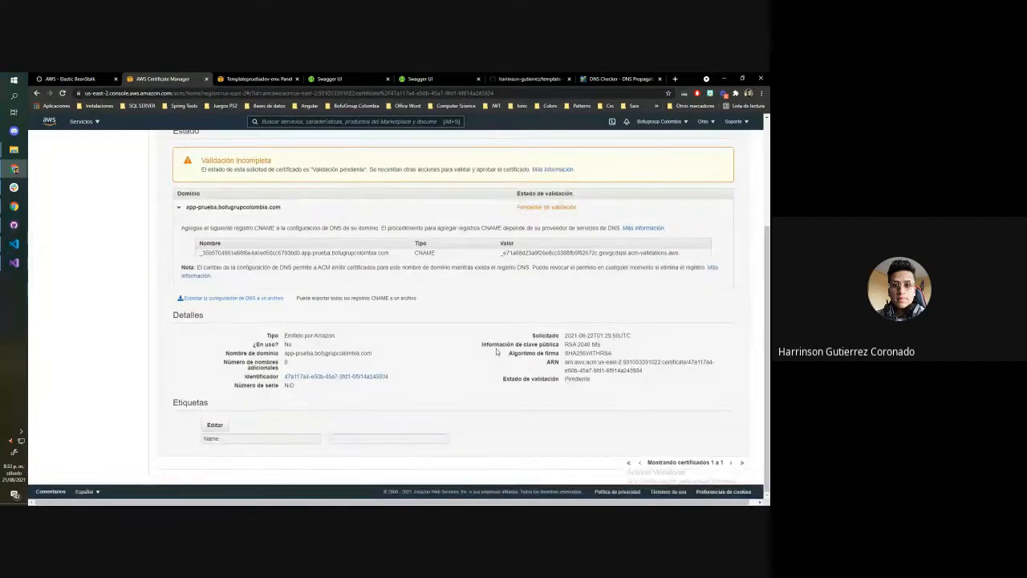
{"action": "scroll", "coordinate": [497, 351], "scroll_direction": "up", "scroll_amount": 3}
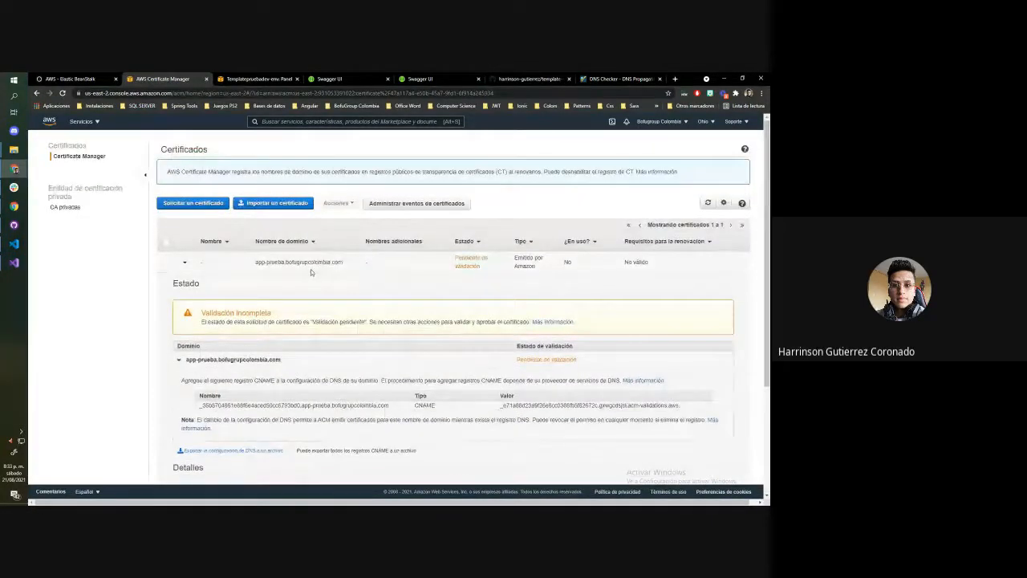
{"action": "left_click", "coordinate": [409, 203]}
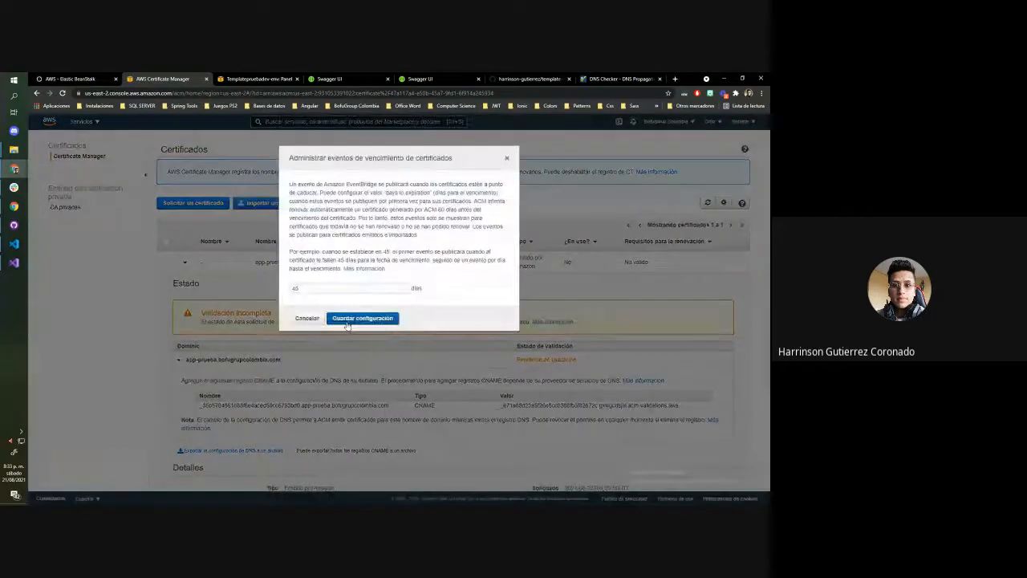
{"action": "left_click", "coordinate": [307, 319]}
{"action": "left_click", "coordinate": [191, 263]}
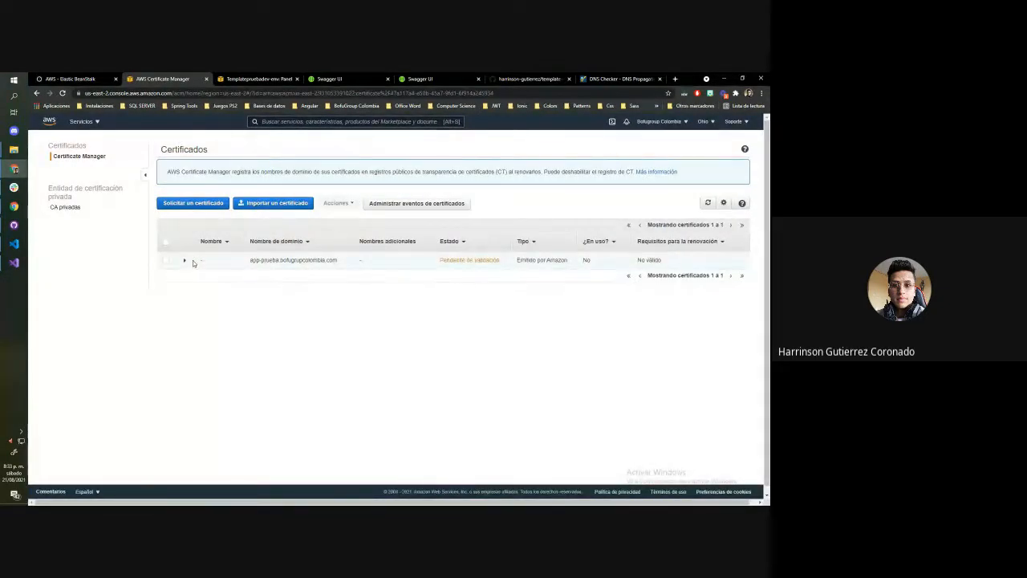
{"action": "left_click", "coordinate": [193, 262]}
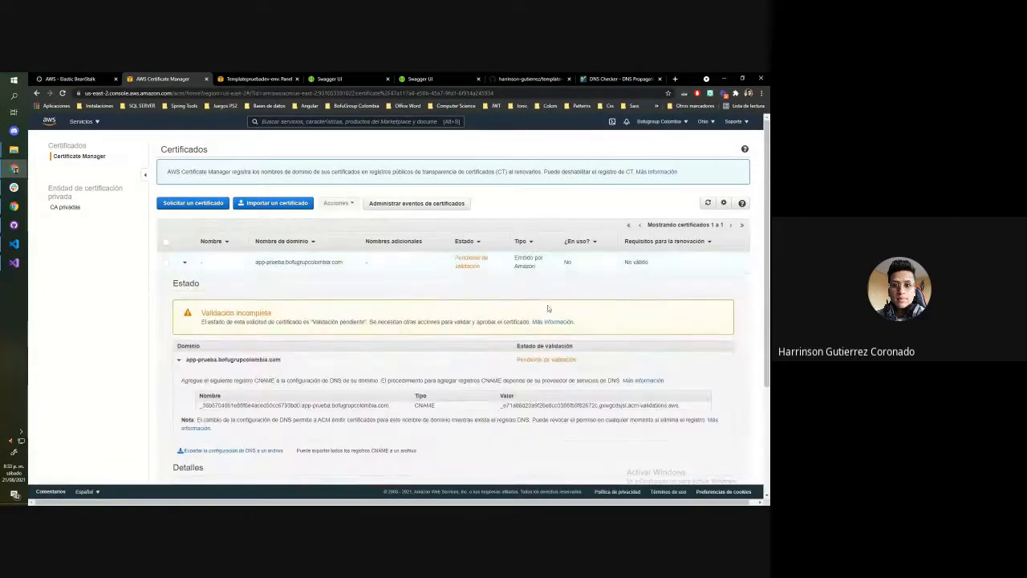
Delete the app-prueba.bofugrupcolombia.com certificate from AWS Certificate Manager
{"action": "left_click", "coordinate": [165, 262]}
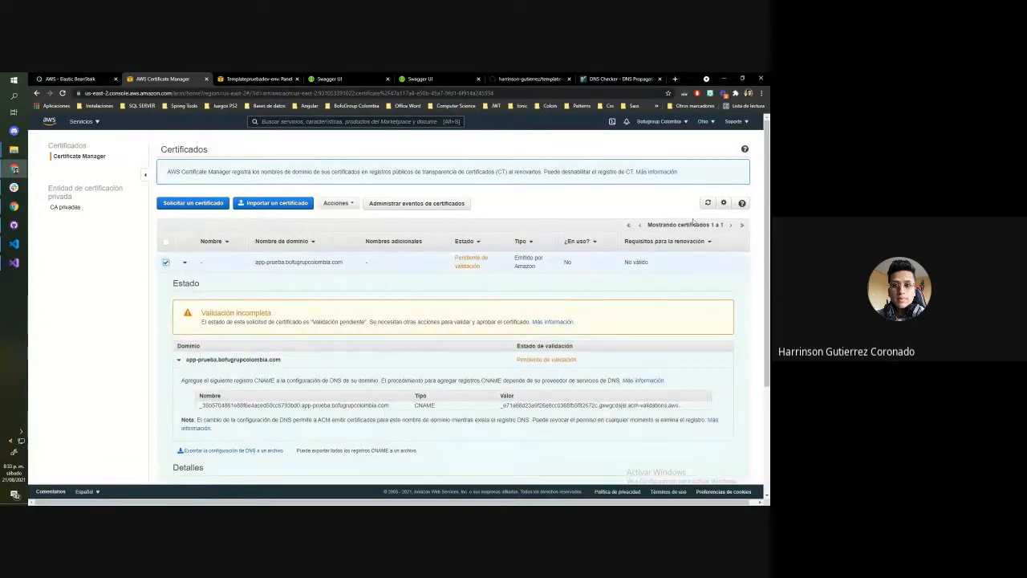
{"action": "left_click", "coordinate": [337, 203]}
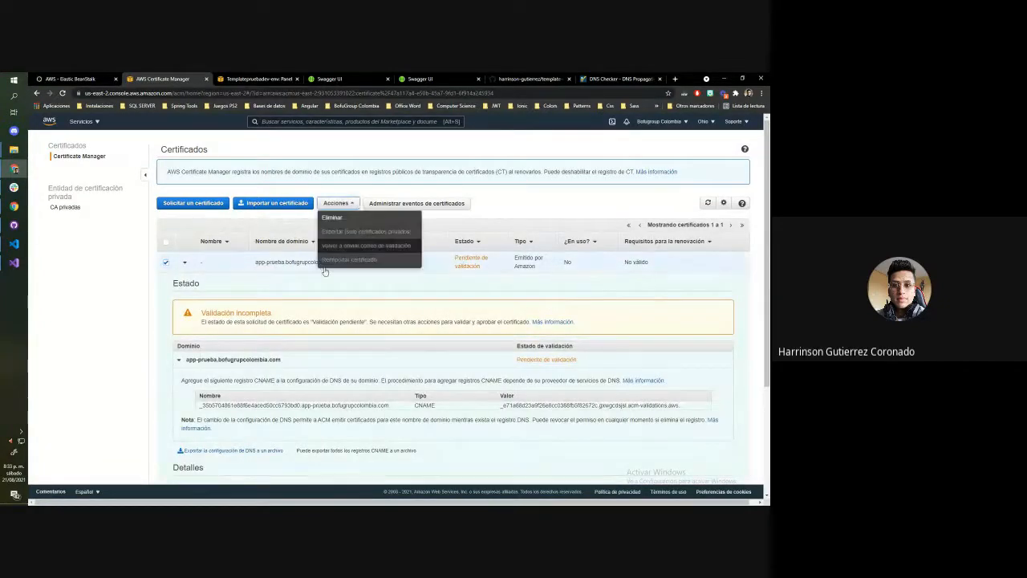
{"action": "left_click", "coordinate": [341, 218]}
{"action": "left_click", "coordinate": [343, 239]}
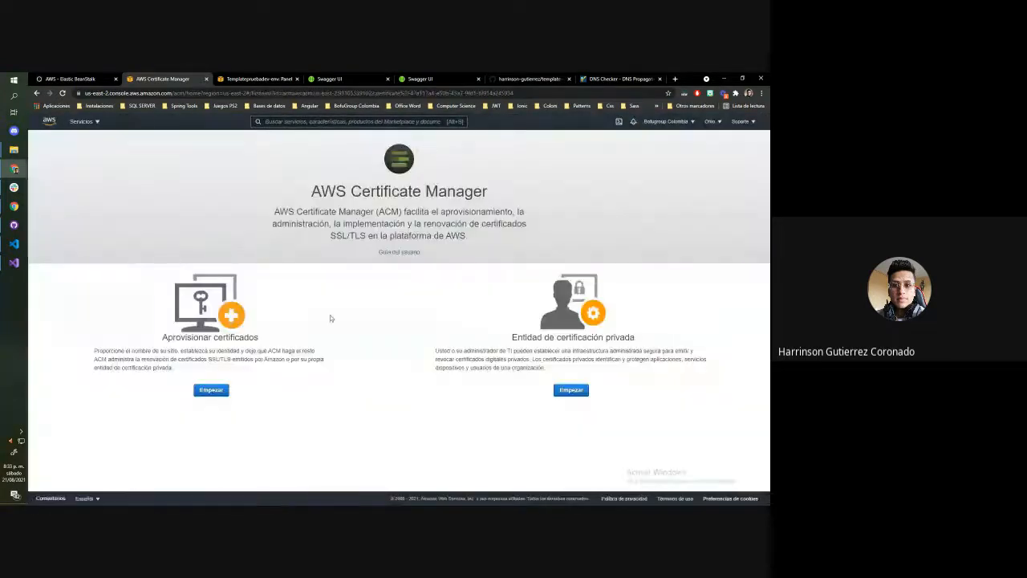
Start a new certificate request and enter app-prueba-api.bofugroupcolombia.com, copied from the Swagger page's address, as the domain name
{"action": "left_click", "coordinate": [212, 391]}
{"action": "left_click", "coordinate": [721, 330]}
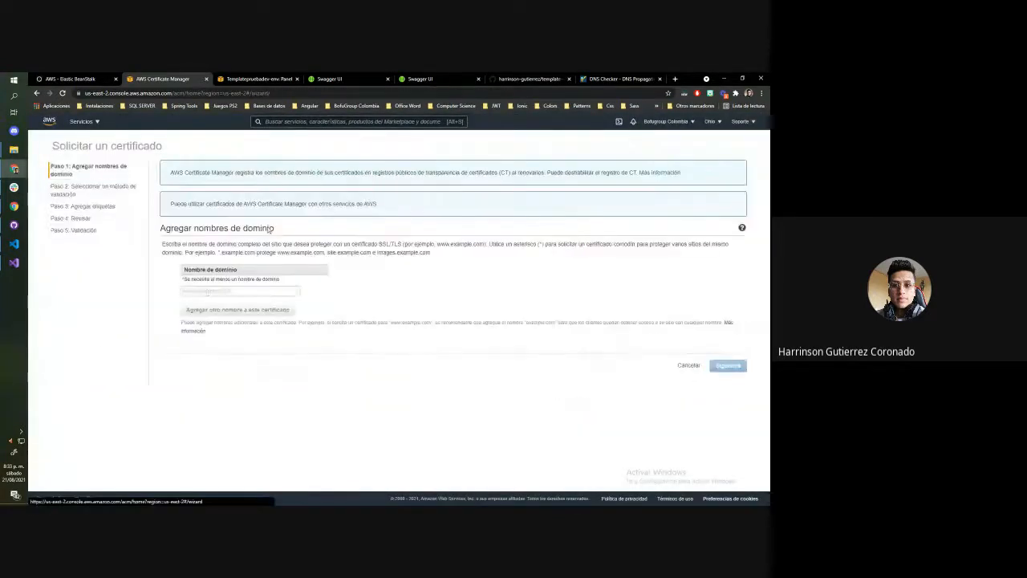
{"action": "left_click", "coordinate": [207, 292]}
{"action": "left_click", "coordinate": [331, 79]}
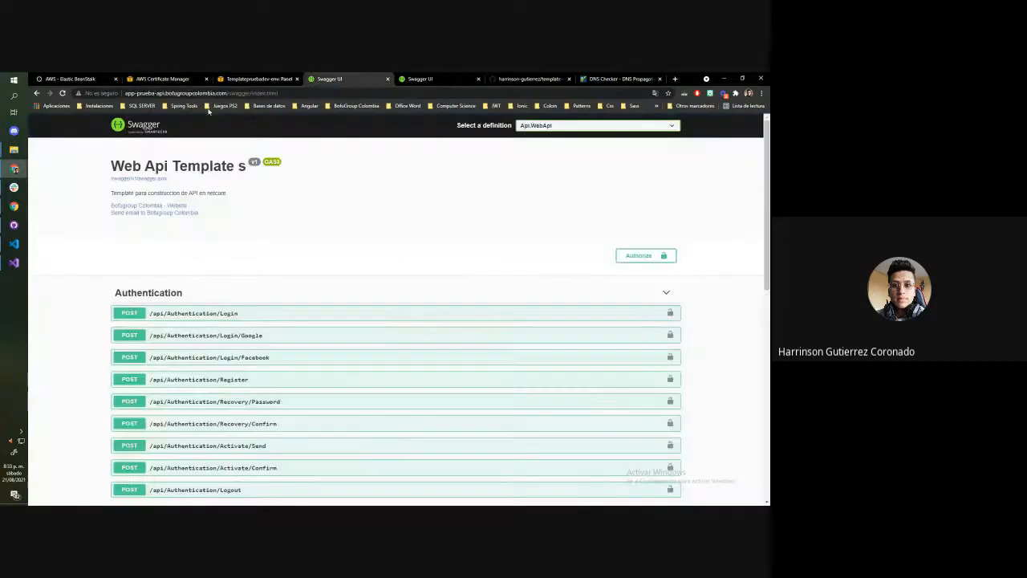
{"action": "left_click_drag", "start_coordinate": [222, 94], "coordinate": [126, 94]}
{"action": "key", "text": "ctrl+c"}
{"action": "left_click", "coordinate": [160, 79]}
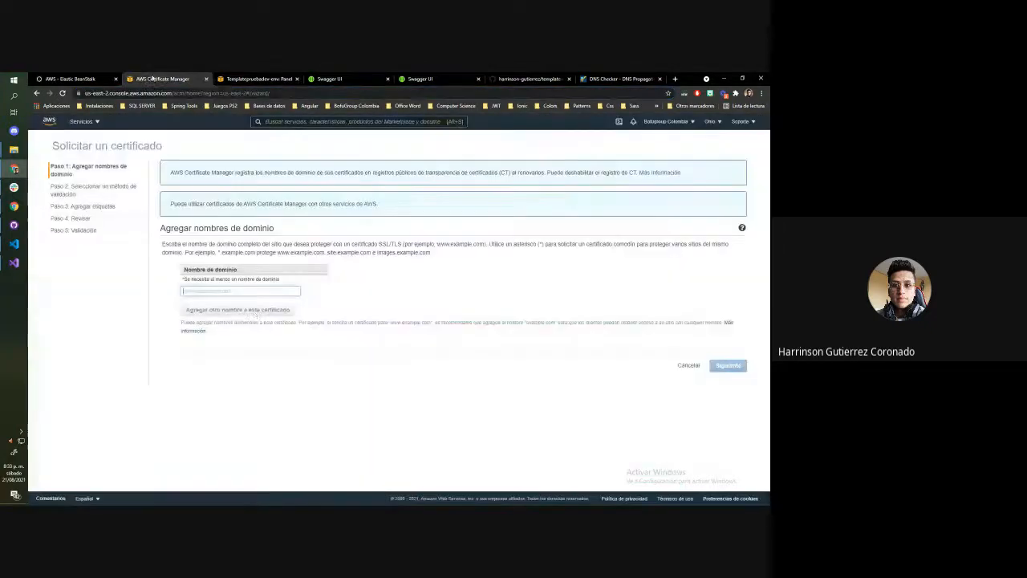
{"action": "key", "text": "ctrl+v"}
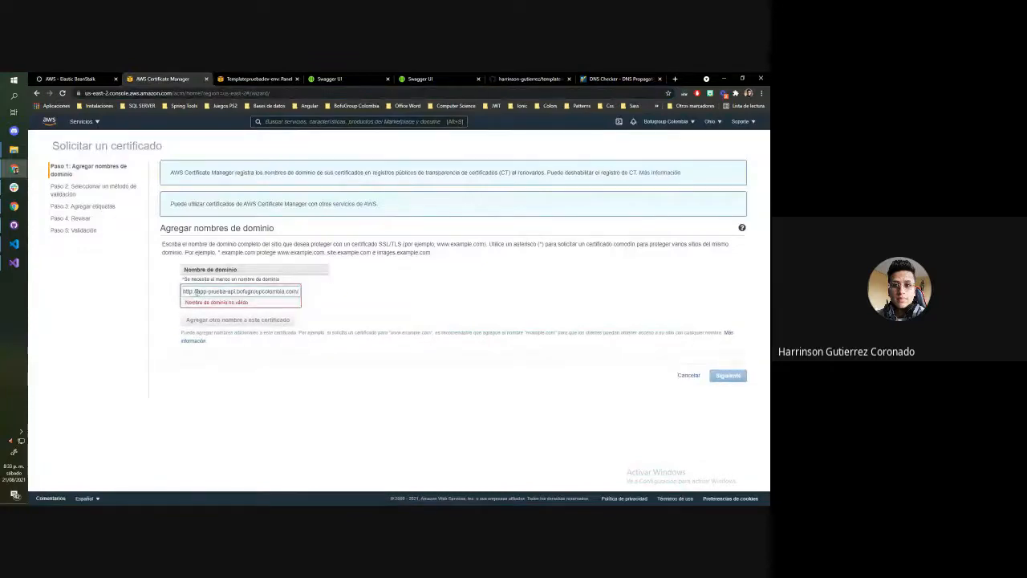
{"action": "key", "text": "BackSpace"}
{"action": "key", "text": "End"}
{"action": "key", "text": "BackSpace"}
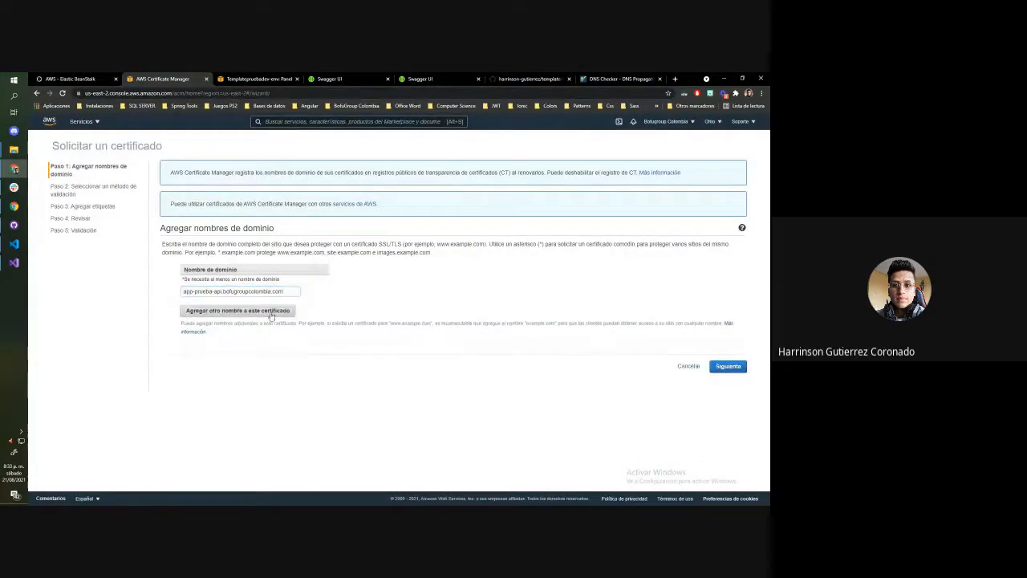
Submit the certificate request with DNS validation and no tags, and expand the domain's CNAME validation details
{"action": "left_click", "coordinate": [728, 367]}
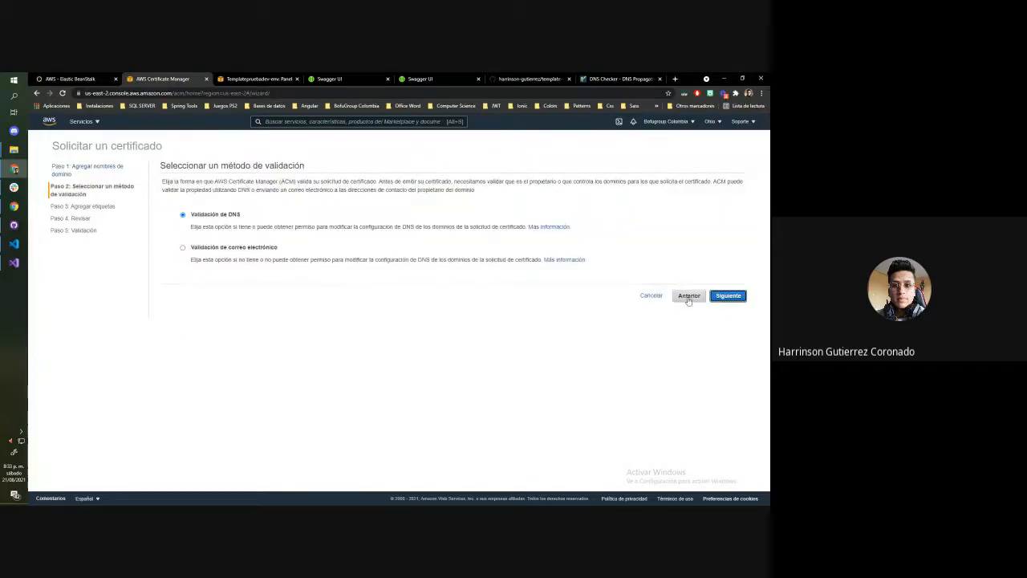
{"action": "left_click", "coordinate": [729, 298]}
{"action": "left_click", "coordinate": [729, 272]}
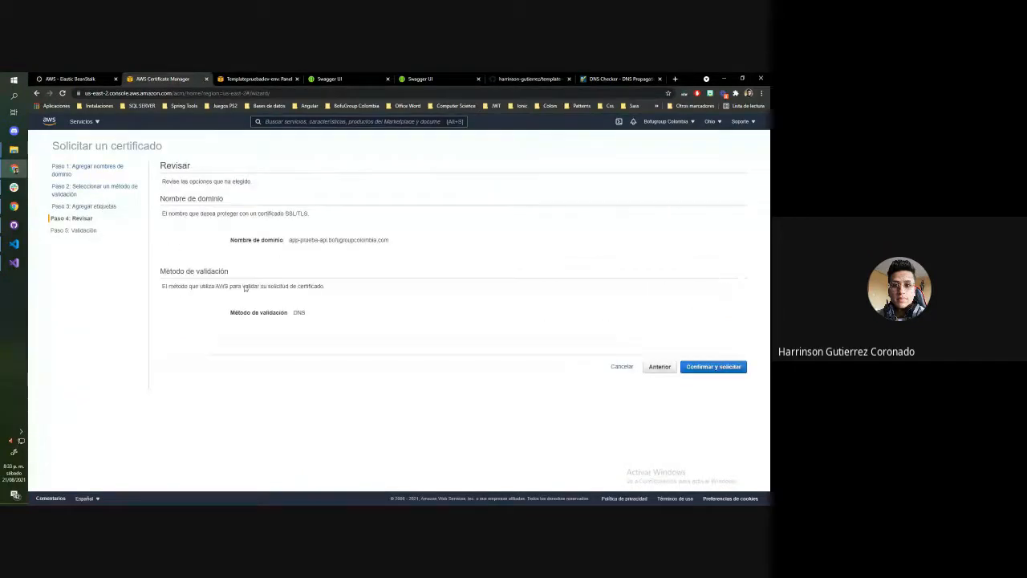
{"action": "left_click", "coordinate": [707, 365]}
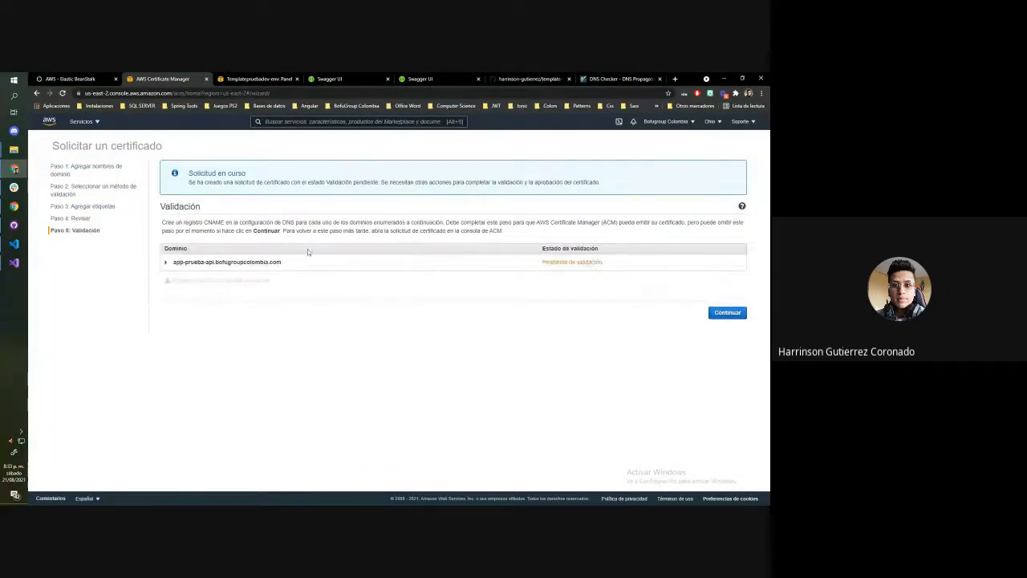
{"action": "left_click", "coordinate": [267, 262]}
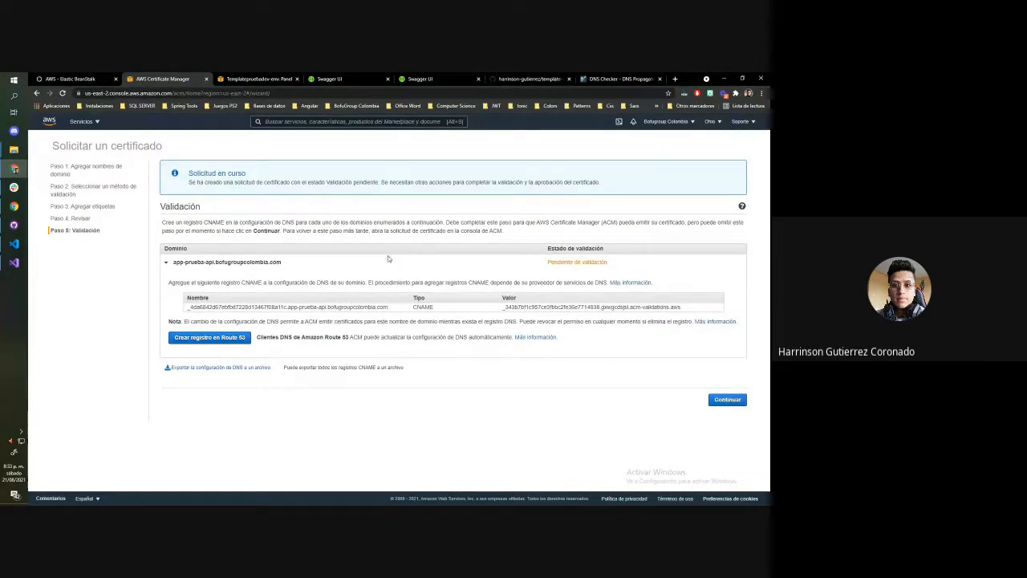
Search the AWS services for Route 53 and open its console in the tab showing the Elastic Beanstalk environment
{"action": "left_click", "coordinate": [257, 79]}
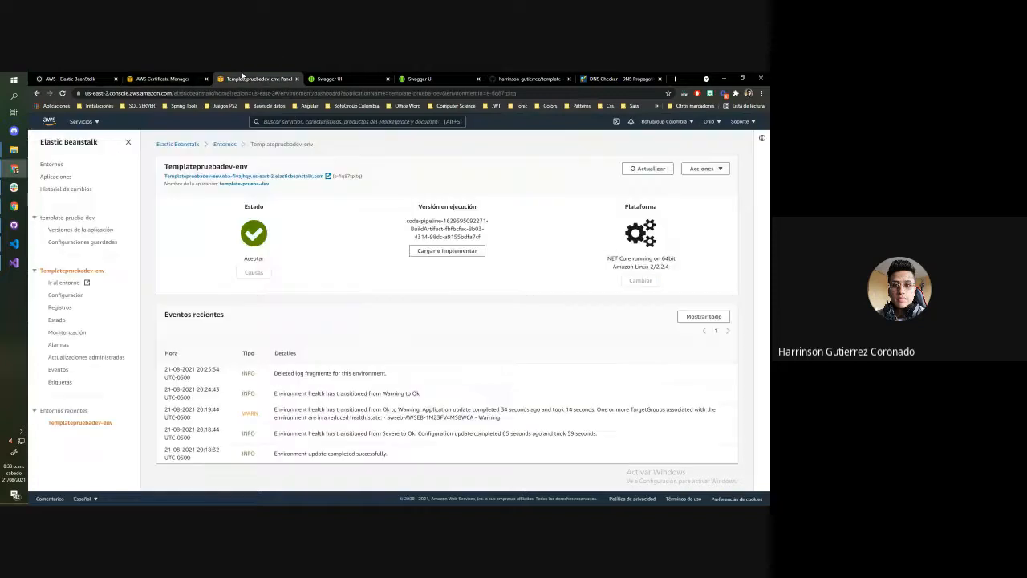
{"action": "left_click", "coordinate": [163, 79]}
{"action": "left_click", "coordinate": [264, 79]}
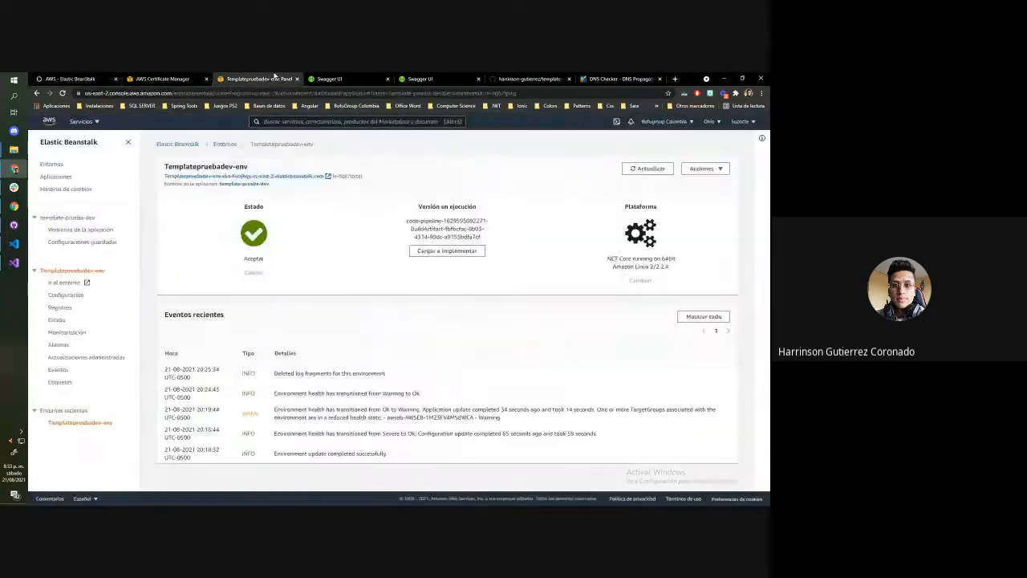
{"action": "left_click", "coordinate": [84, 121]}
{"action": "left_click", "coordinate": [284, 121]}
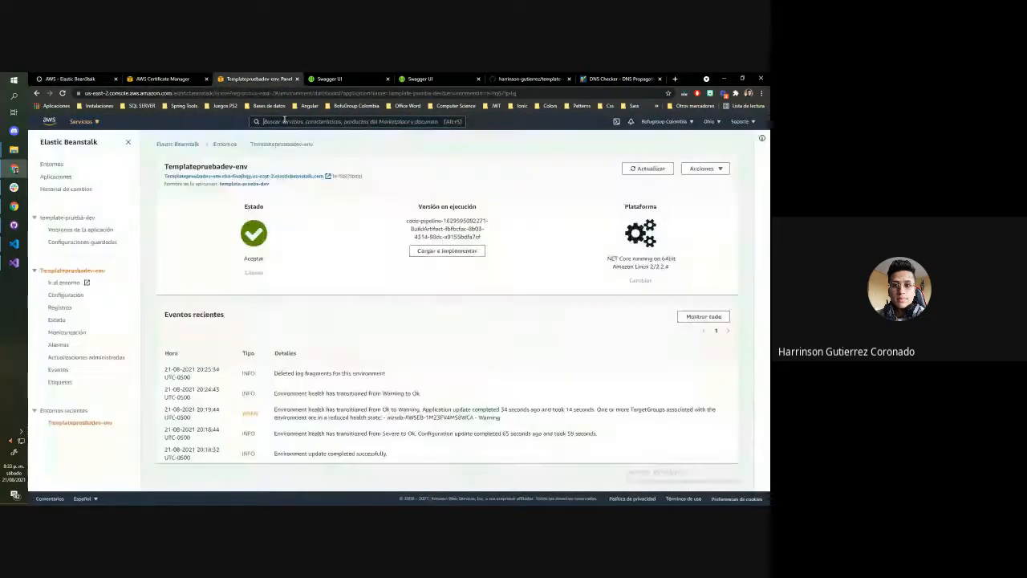
{"action": "type", "text": "route 53"}
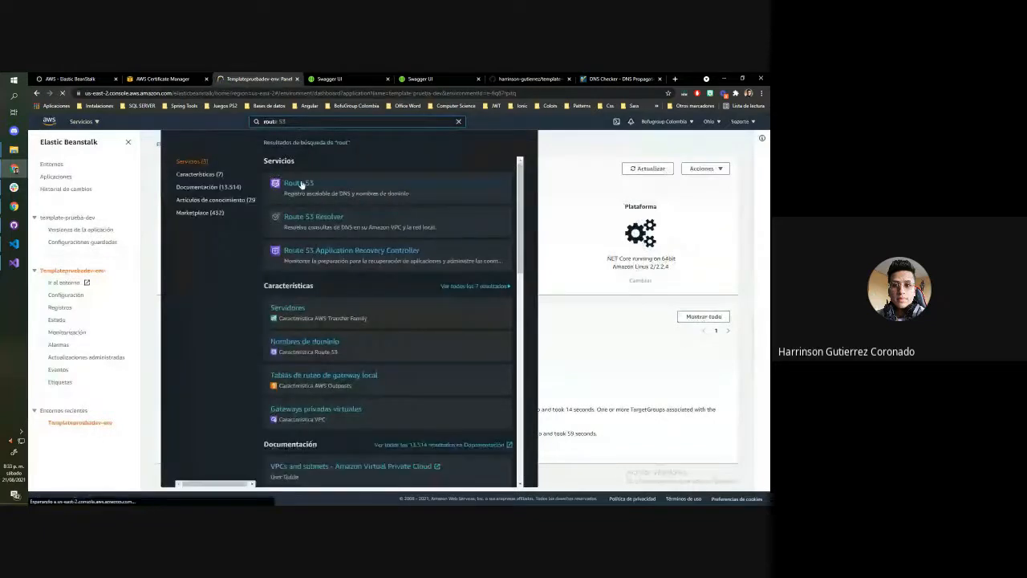
{"action": "left_click", "coordinate": [297, 187]}
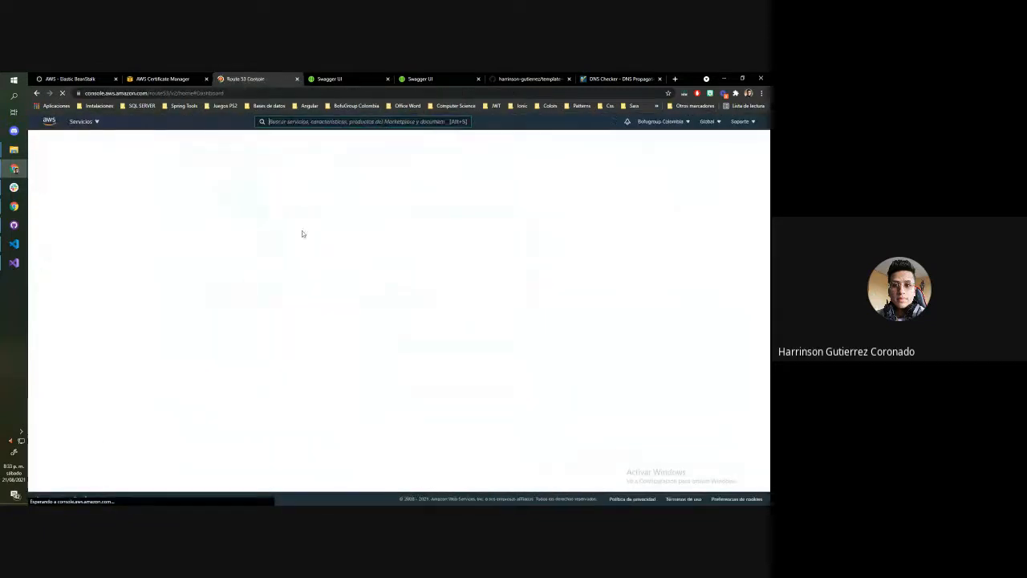
Create the validation CNAME record for app-prueba-api.bofugroupcolombia.com in Route 53 from the certificate request, and return to the Route 53 dashboard
{"action": "left_click", "coordinate": [164, 79]}
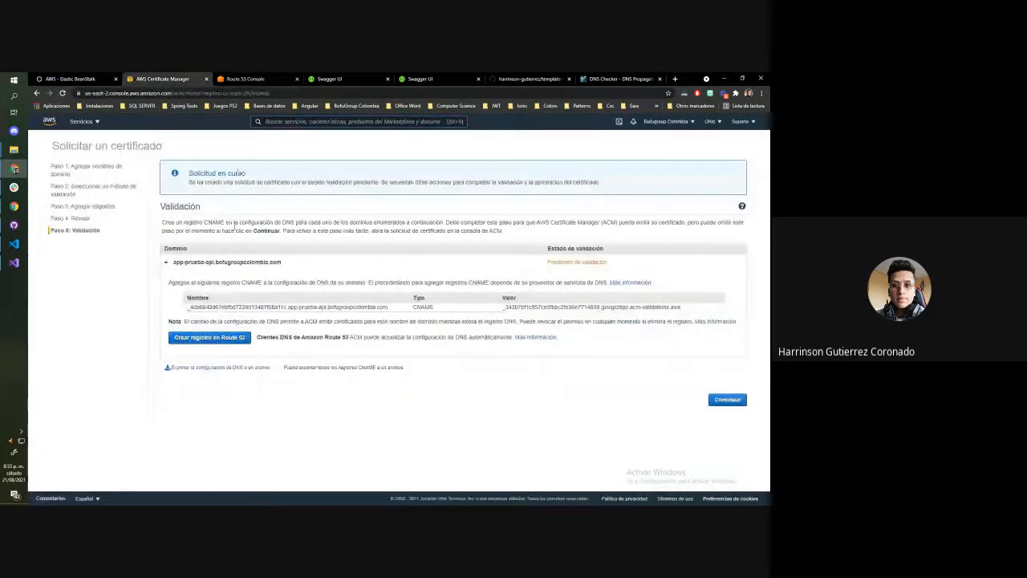
{"action": "left_click", "coordinate": [228, 337]}
{"action": "left_click", "coordinate": [706, 300]}
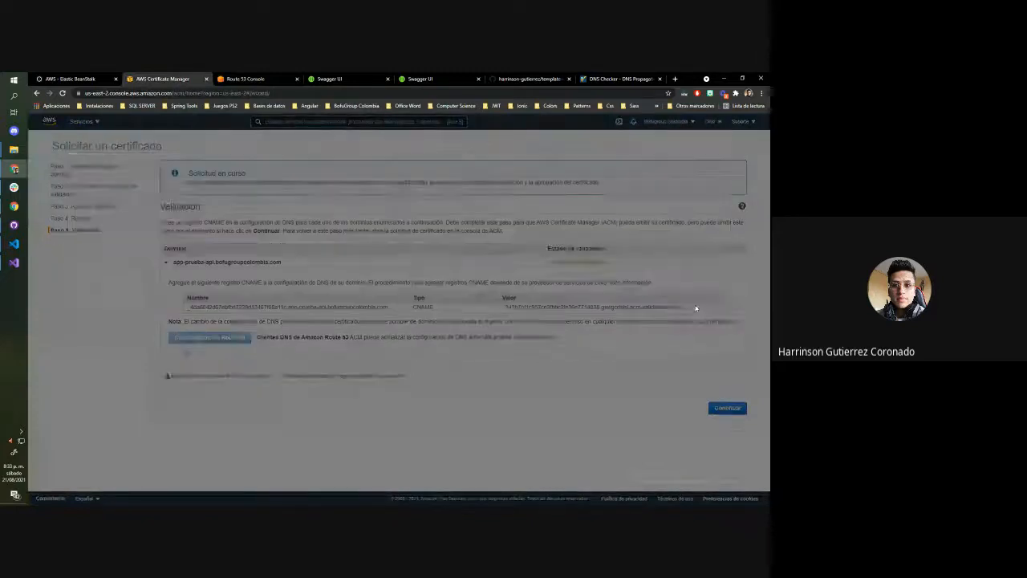
{"action": "left_click", "coordinate": [255, 78]}
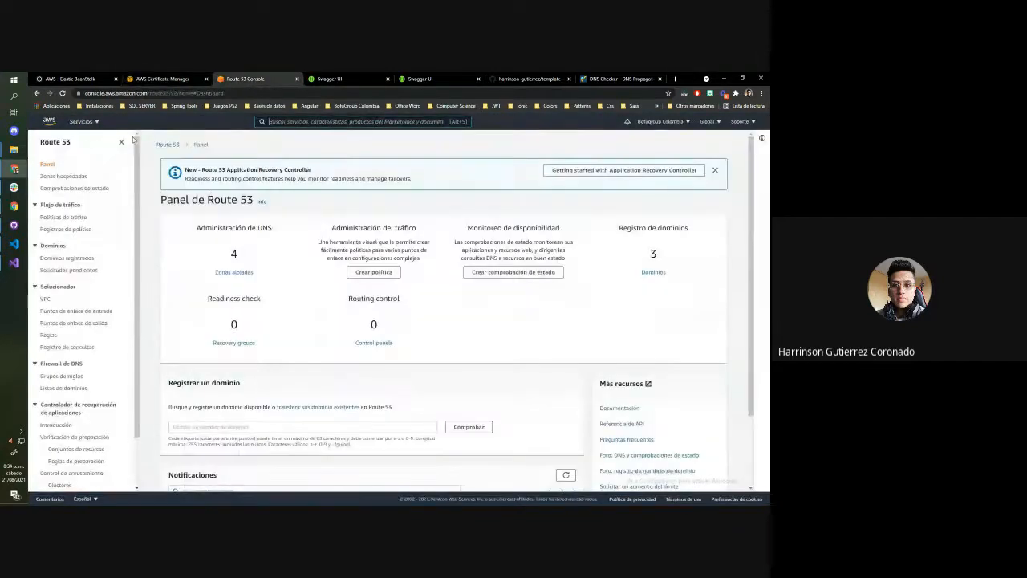
Open the bofugroupcolombia.com hosted zone and look through its records for the app-prueba-api validation CNAME
{"action": "left_click", "coordinate": [239, 272]}
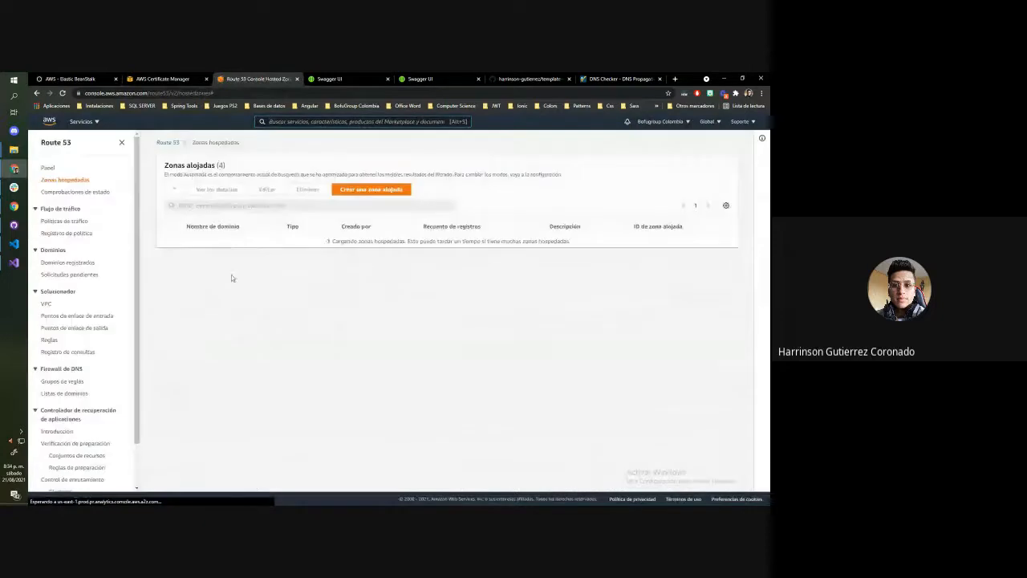
{"action": "left_click", "coordinate": [209, 258]}
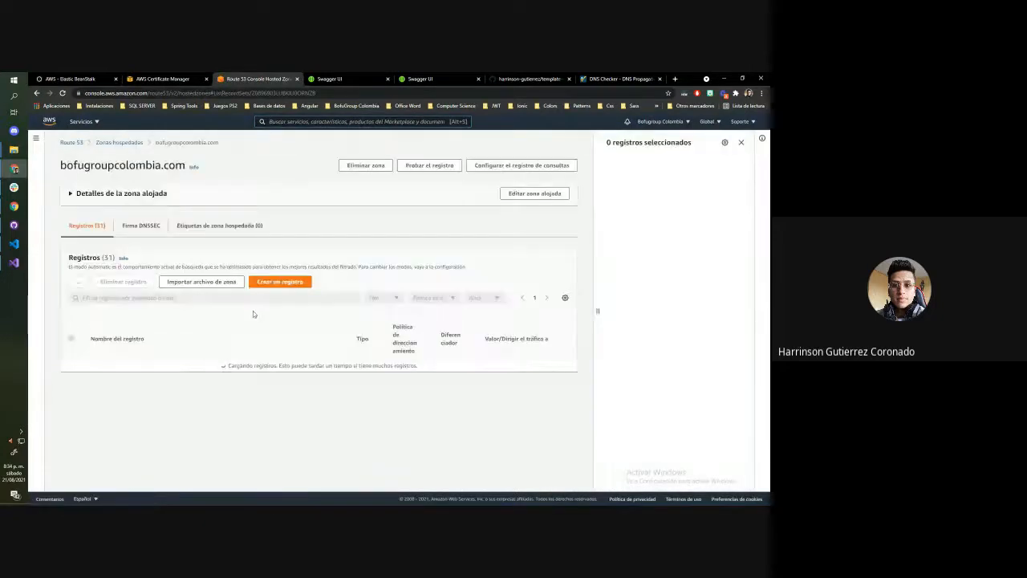
{"action": "scroll", "coordinate": [240, 297], "scroll_direction": "down", "scroll_amount": 10}
{"action": "scroll", "coordinate": [204, 246], "scroll_direction": "up", "scroll_amount": 5}
{"action": "scroll", "coordinate": [196, 361], "scroll_direction": "down", "scroll_amount": 8}
{"action": "scroll", "coordinate": [193, 391], "scroll_direction": "up", "scroll_amount": 8}
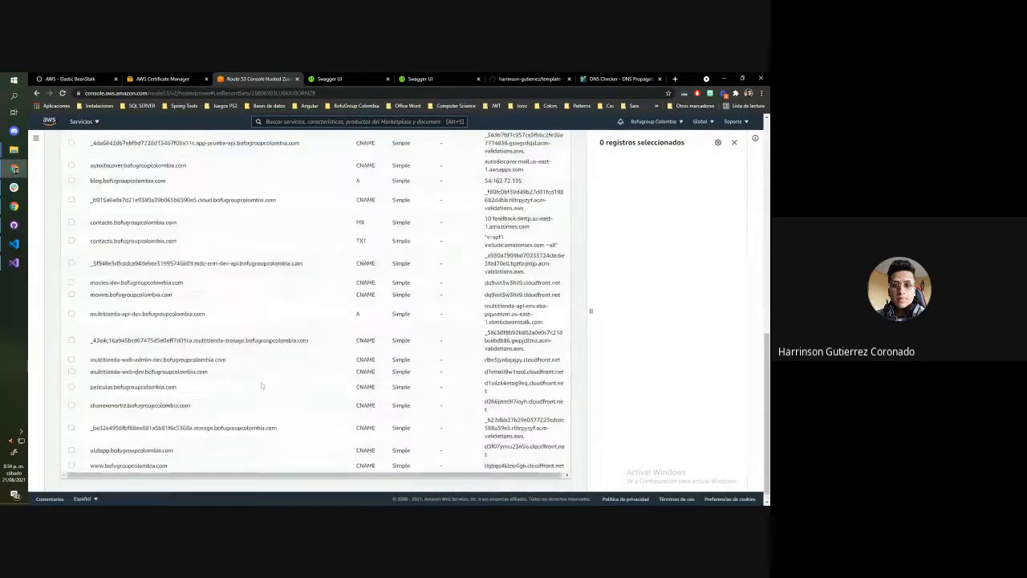
Finish the certificate request in Certificate Manager and refresh the certificate list to check the app-prueba-api.bofugroupcolombia.com certificate's validation status
{"action": "left_click", "coordinate": [164, 78]}
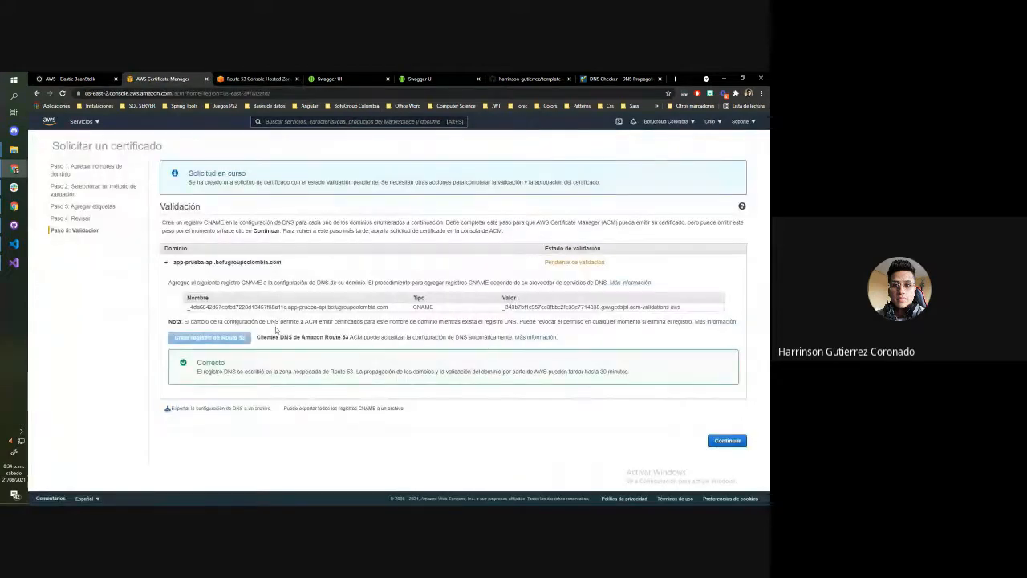
{"action": "left_click", "coordinate": [727, 441]}
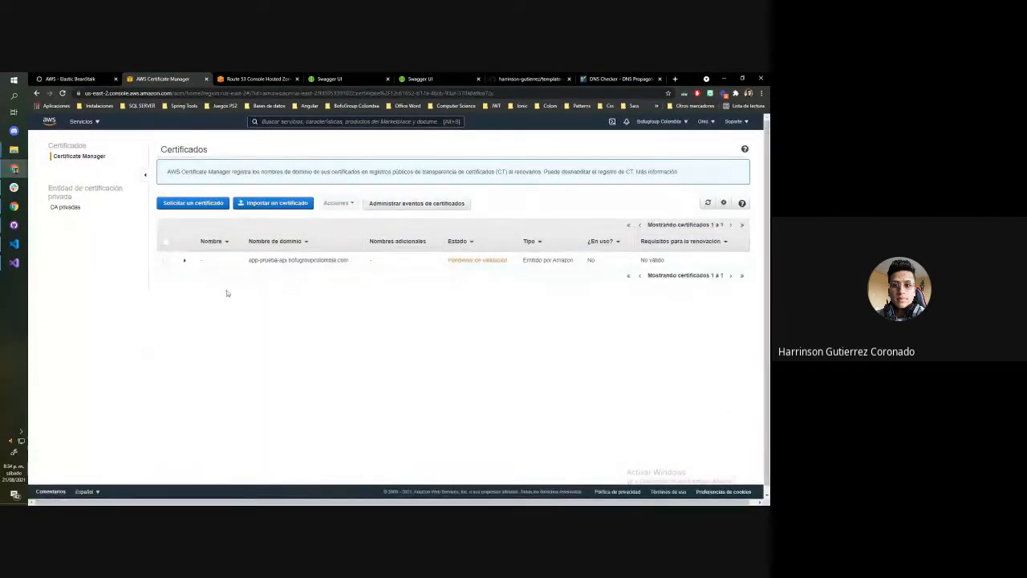
{"action": "left_click", "coordinate": [63, 93]}
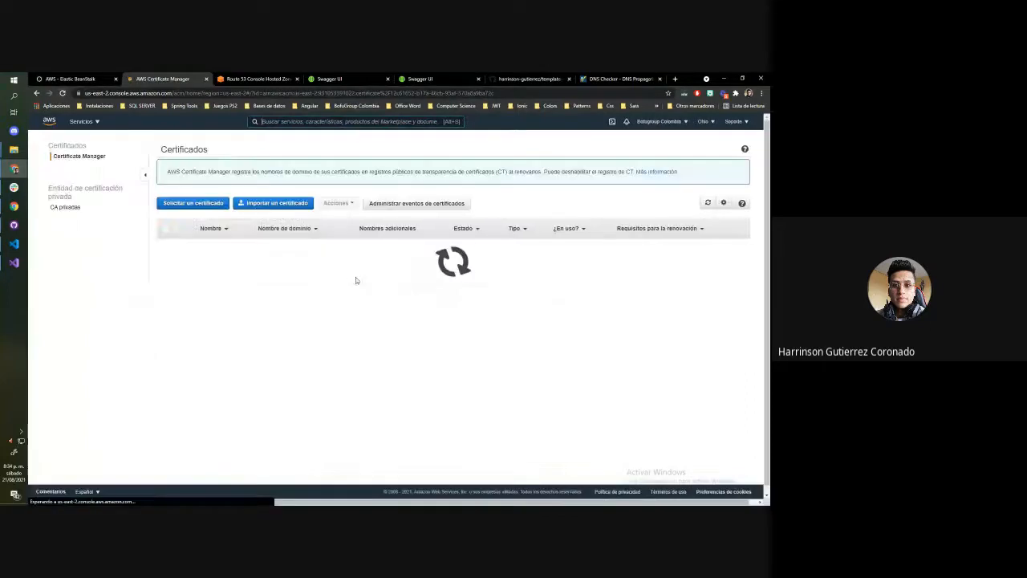
{"action": "left_click", "coordinate": [62, 93]}
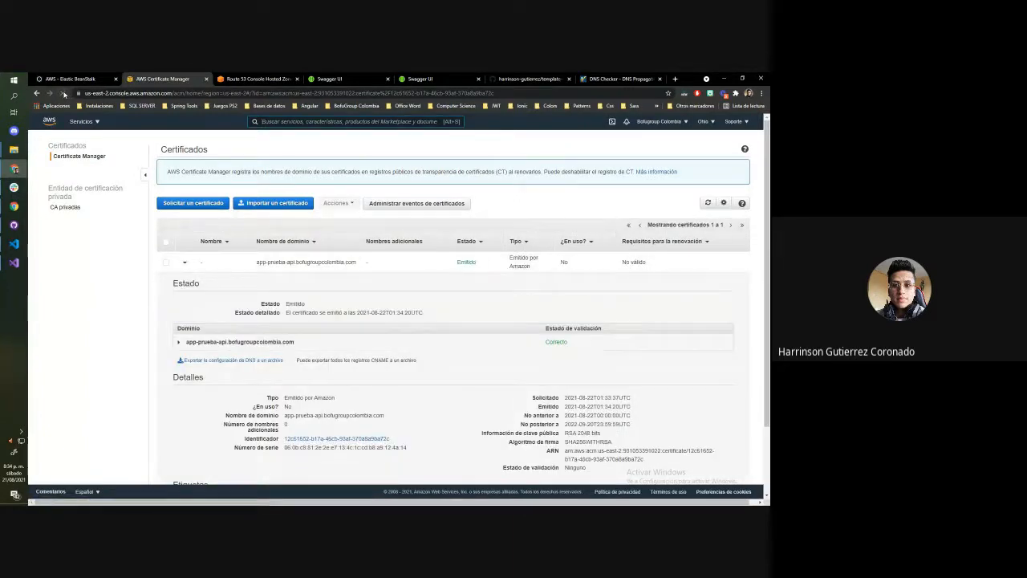
{"action": "left_click", "coordinate": [183, 263]}
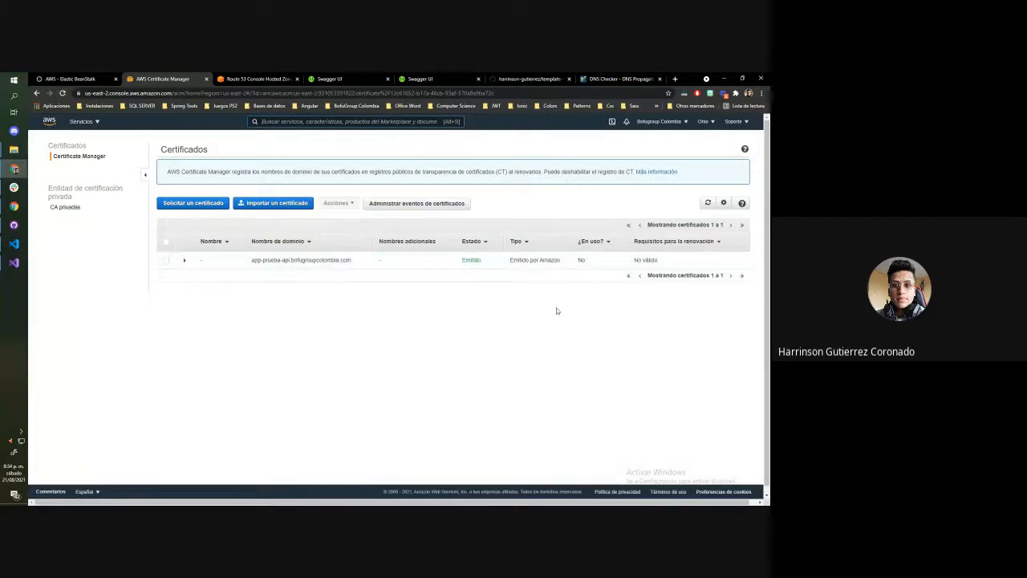
{"action": "mouse_move", "coordinate": [253, 260]}
{"action": "left_mouse_down"}
{"action": "mouse_move", "coordinate": [380, 266]}
{"action": "mouse_move", "coordinate": [253, 261]}
{"action": "left_mouse_up"}
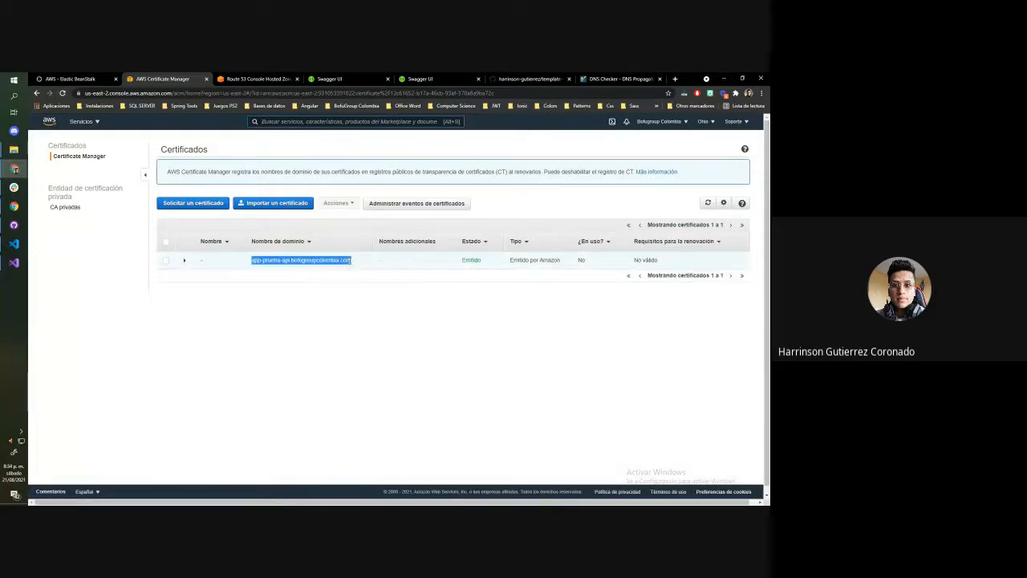
{"action": "left_click", "coordinate": [224, 280]}
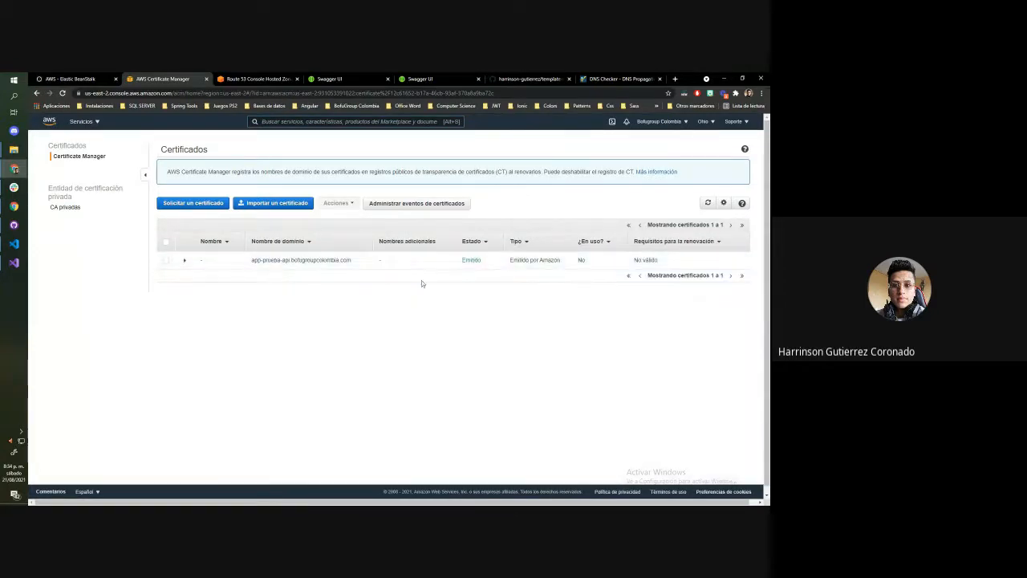
Open the Templatepruebadev-env environment's load balancer configuration for editing in Elastic Beanstalk, in place of the Route 53 page
{"action": "left_click", "coordinate": [269, 78]}
{"action": "left_click", "coordinate": [82, 121]}
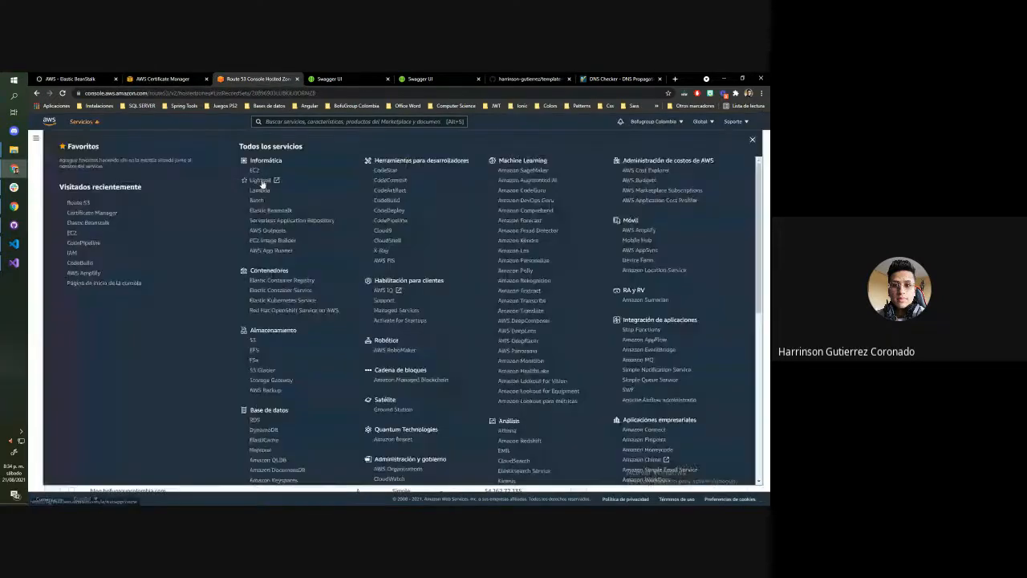
{"action": "left_click", "coordinate": [272, 210]}
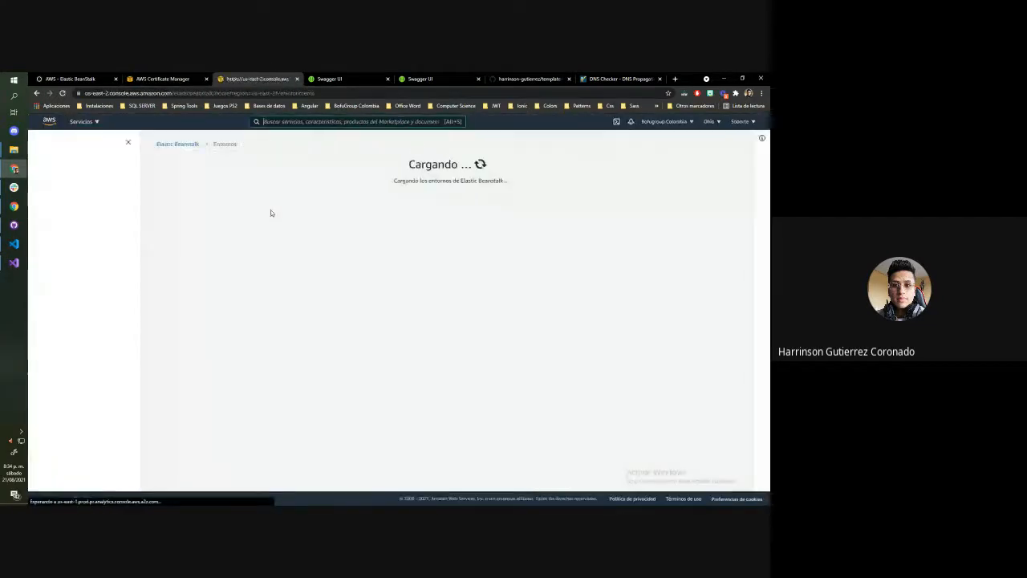
{"action": "left_click", "coordinate": [218, 264]}
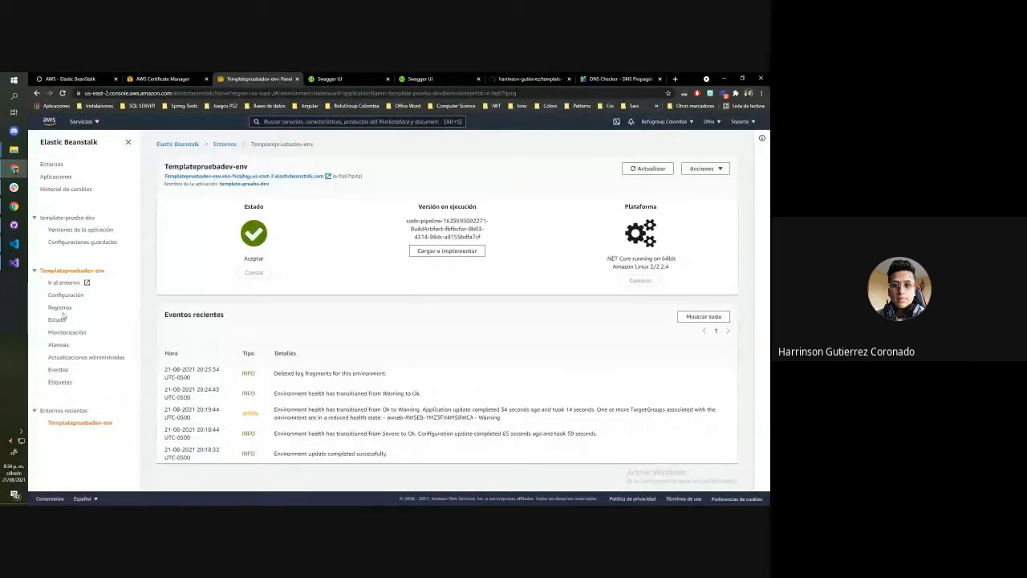
{"action": "left_click", "coordinate": [66, 295]}
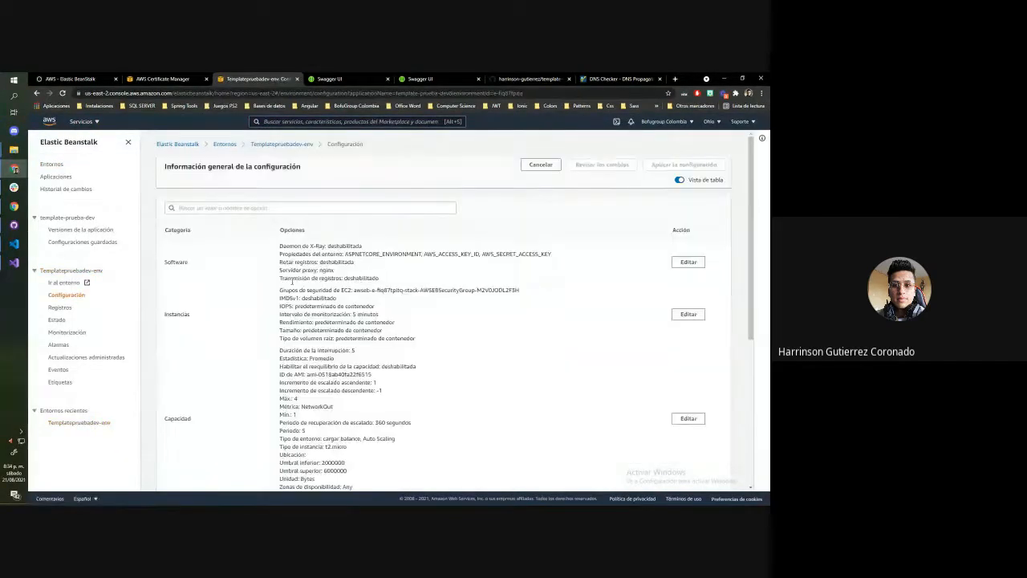
{"action": "scroll", "coordinate": [319, 388], "scroll_direction": "down", "scroll_amount": 5}
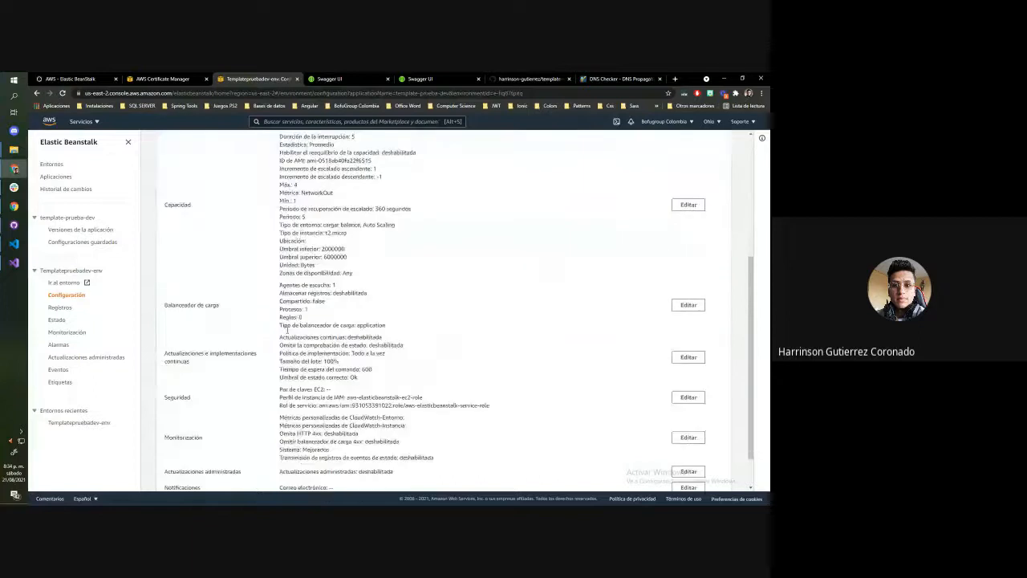
{"action": "left_click", "coordinate": [688, 303]}
{"action": "left_click", "coordinate": [592, 226]}
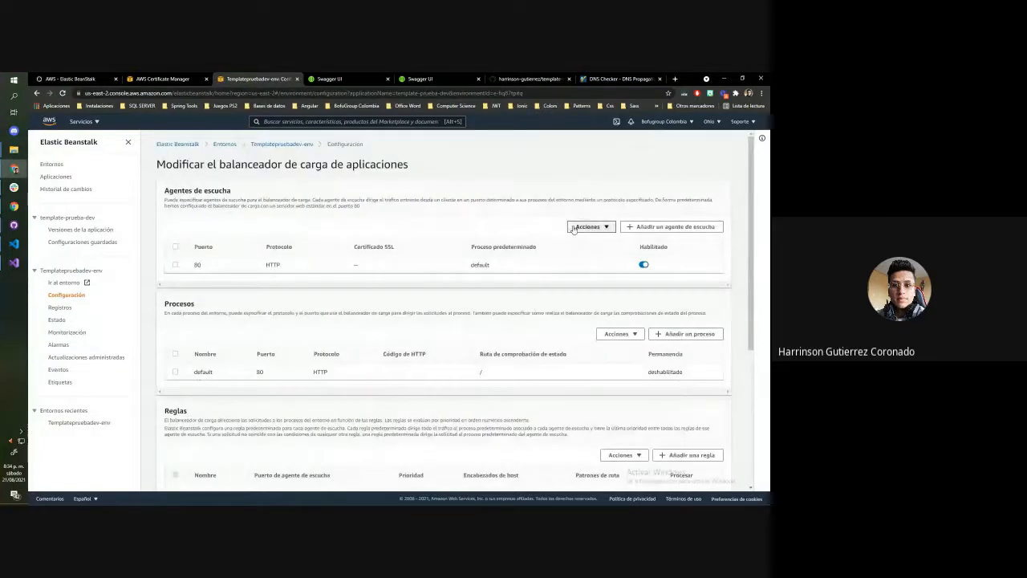
Add an HTTPS listener on port 443 using the app-prueba-api.bofugroupcolombia.com certificate and default process, and apply the load balancer changes
{"action": "left_click", "coordinate": [648, 227]}
{"action": "left_click", "coordinate": [307, 315]}
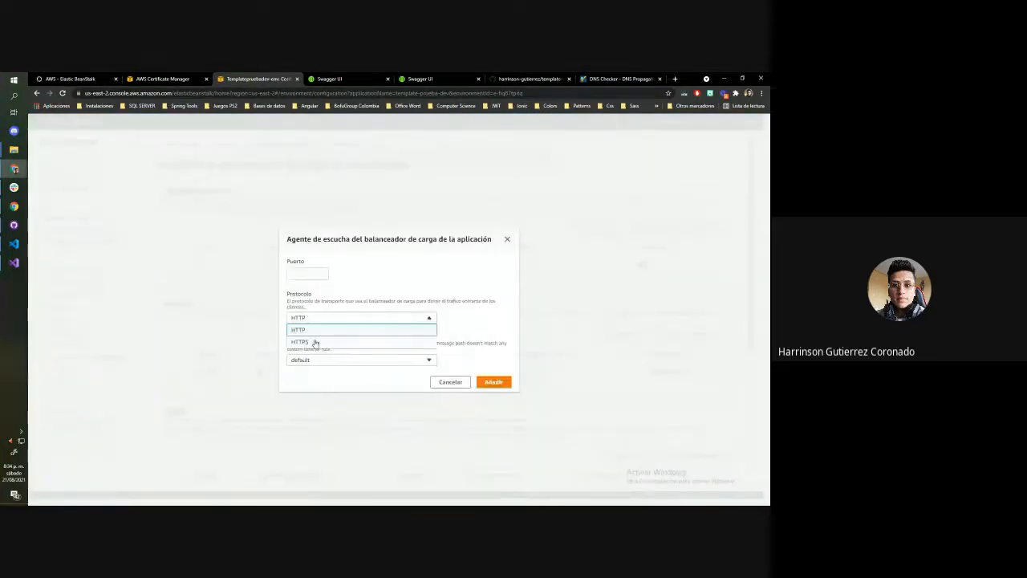
{"action": "left_click", "coordinate": [315, 347]}
{"action": "left_click", "coordinate": [301, 238]}
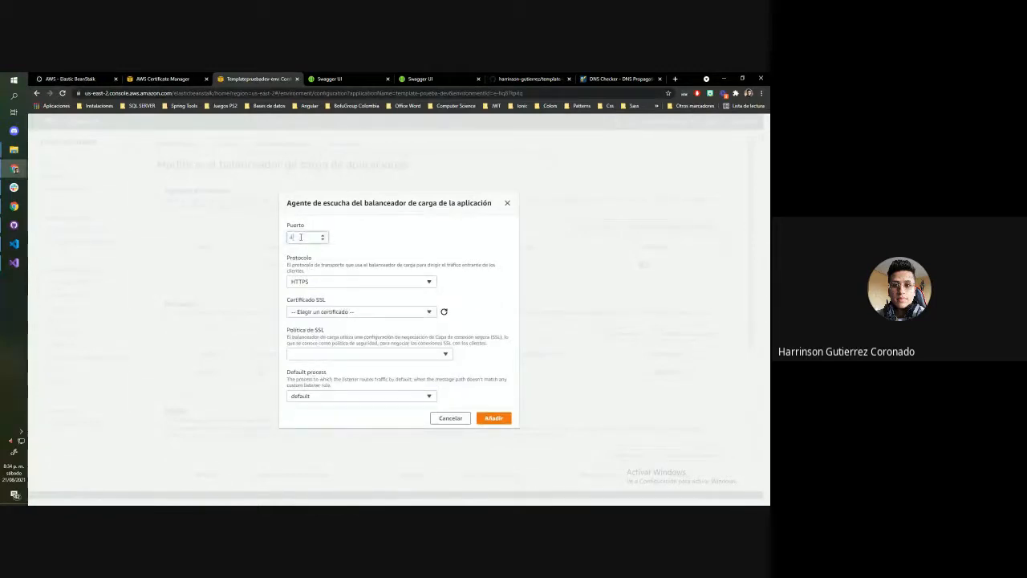
{"action": "left_click", "coordinate": [333, 311]}
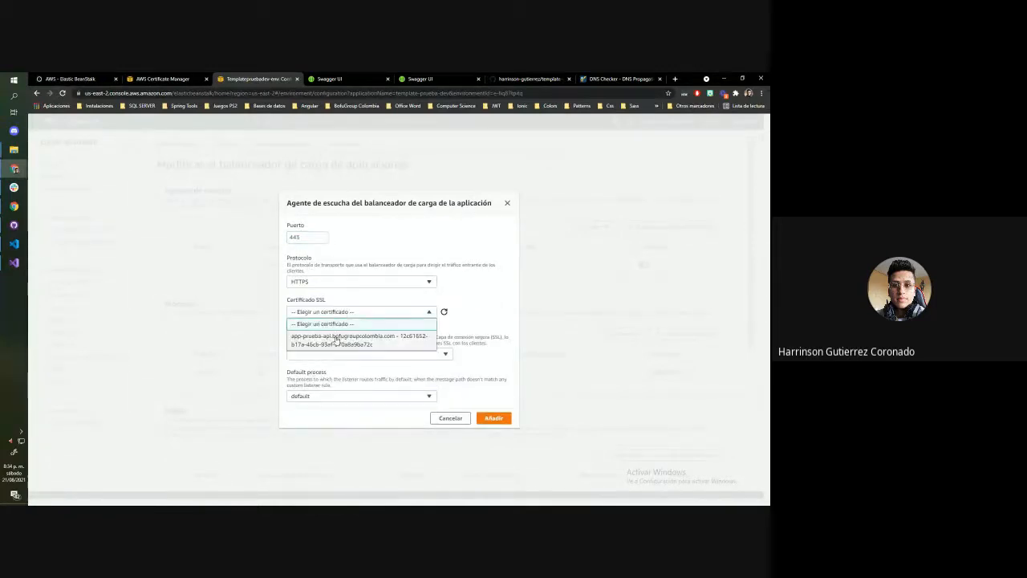
{"action": "left_click", "coordinate": [331, 340]}
{"action": "left_click", "coordinate": [314, 354]}
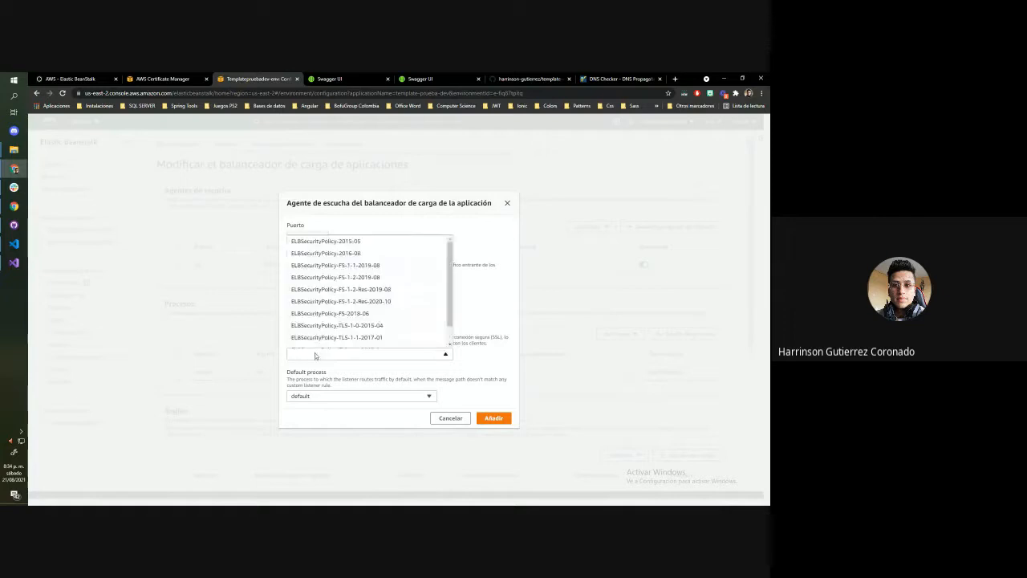
{"action": "left_click", "coordinate": [315, 356]}
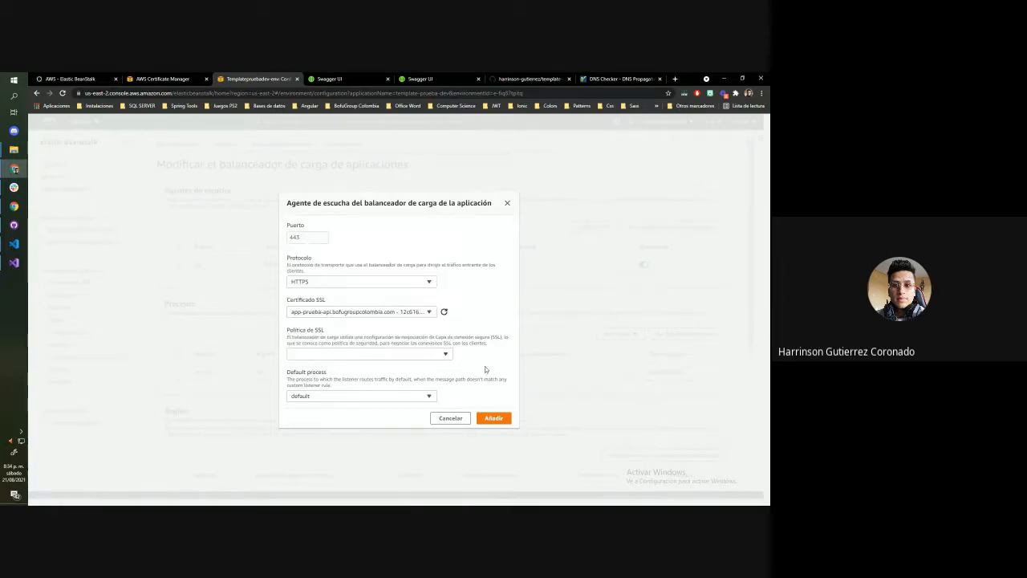
{"action": "left_click", "coordinate": [492, 419]}
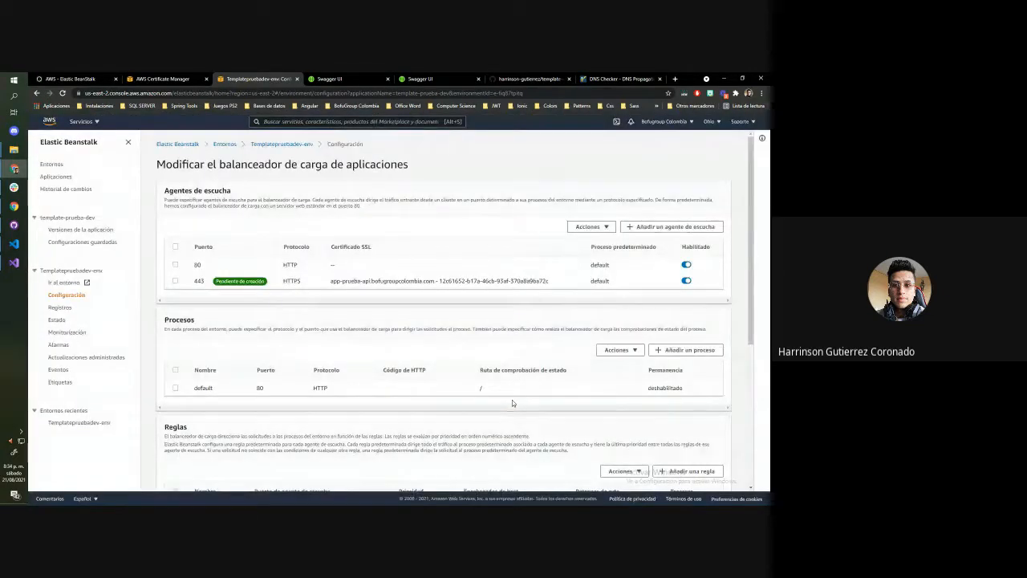
{"action": "scroll", "coordinate": [353, 311], "scroll_direction": "down", "scroll_amount": 5}
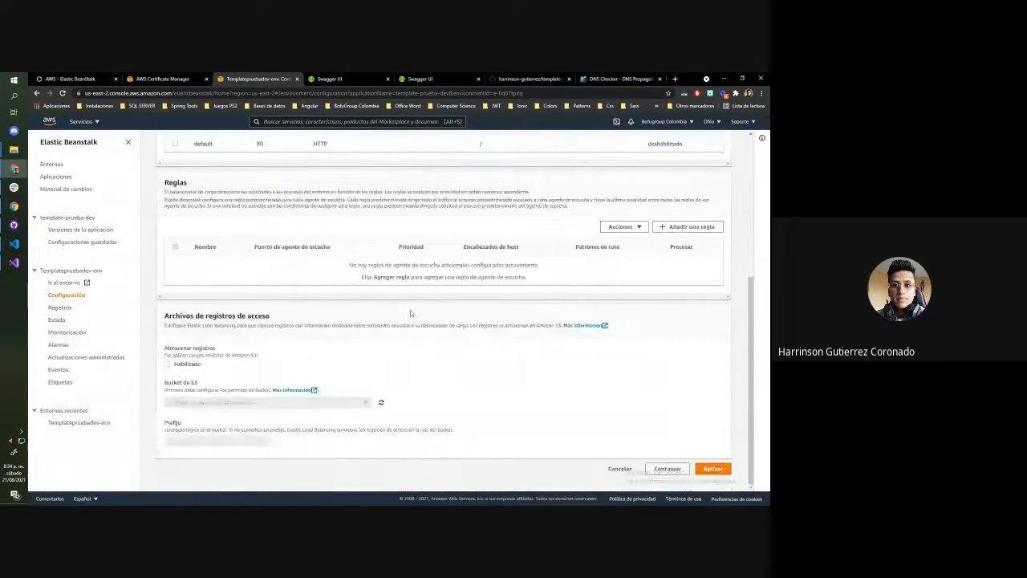
{"action": "left_click", "coordinate": [710, 470]}
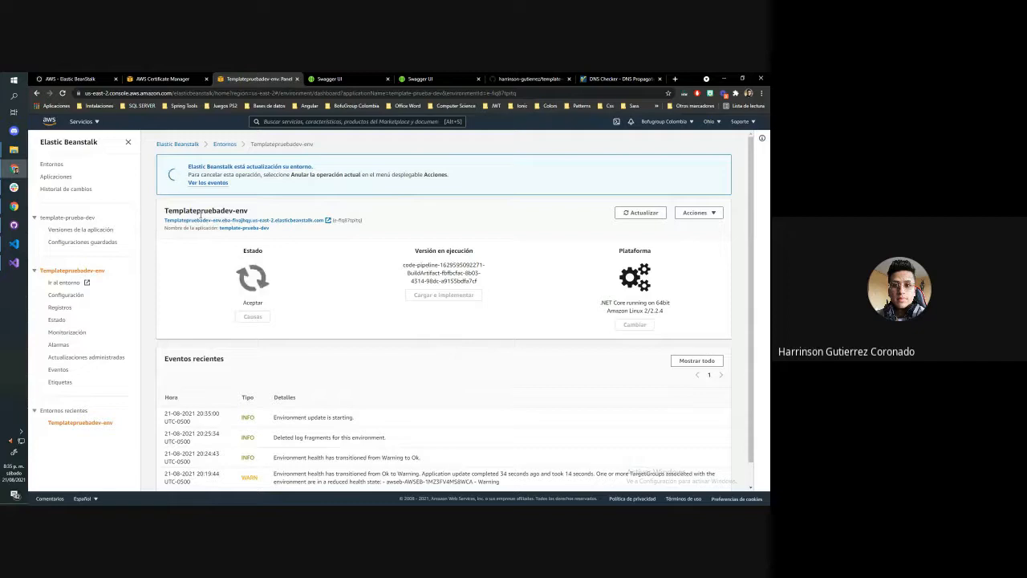
Close the duplicate Swagger page and load the remaining one again on app-prueba-api.bofugroupcolombia.com
{"action": "left_click", "coordinate": [337, 79]}
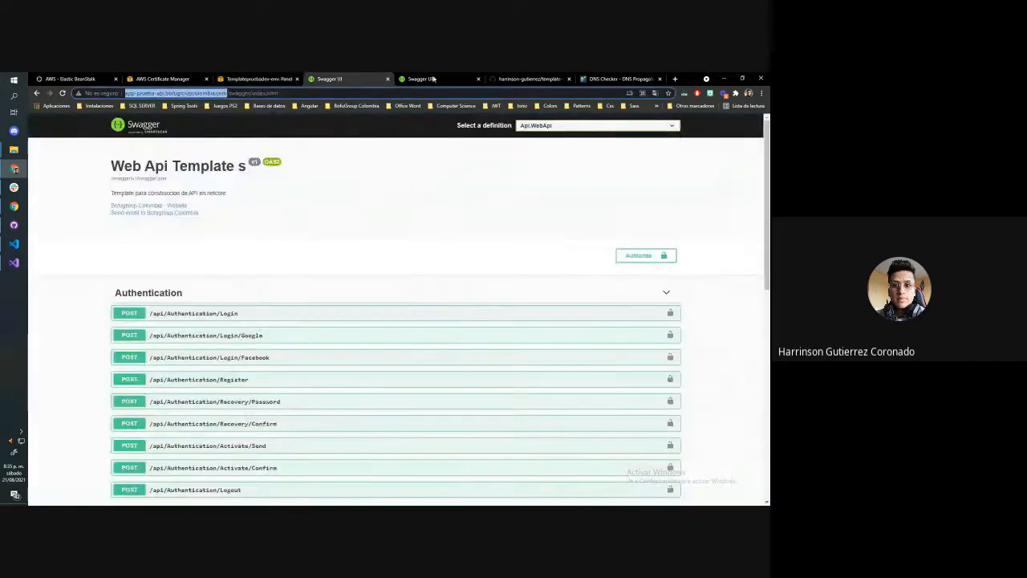
{"action": "left_click", "coordinate": [433, 79]}
{"action": "left_click", "coordinate": [478, 79]}
{"action": "left_click", "coordinate": [338, 79]}
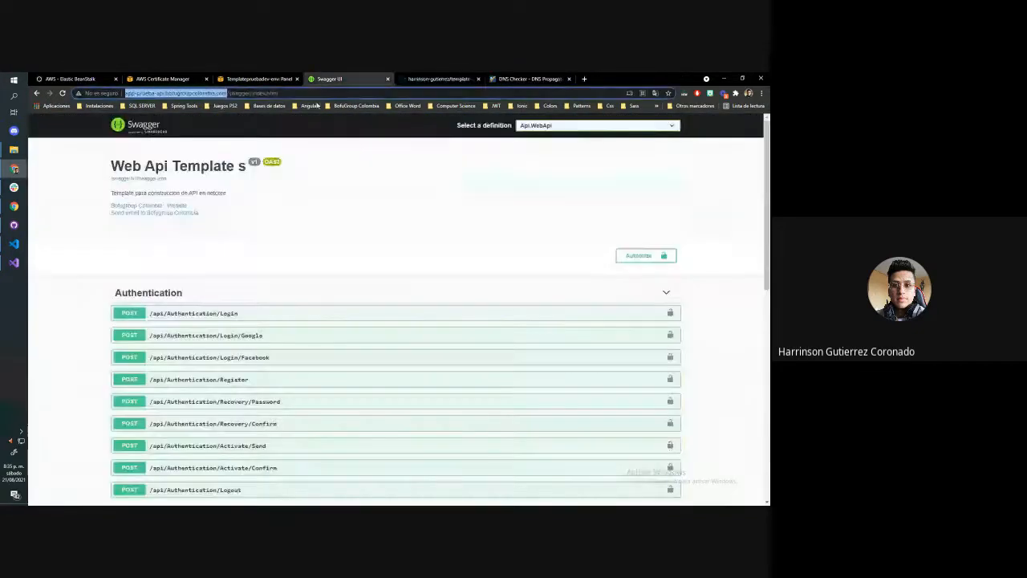
{"action": "double_click", "coordinate": [324, 95]}
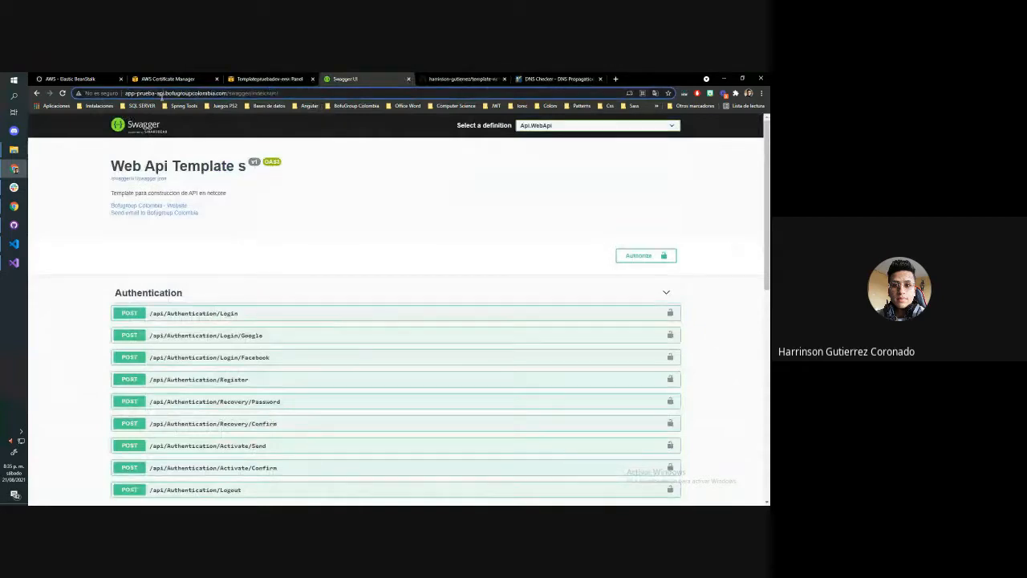
{"action": "key", "text": "Return"}
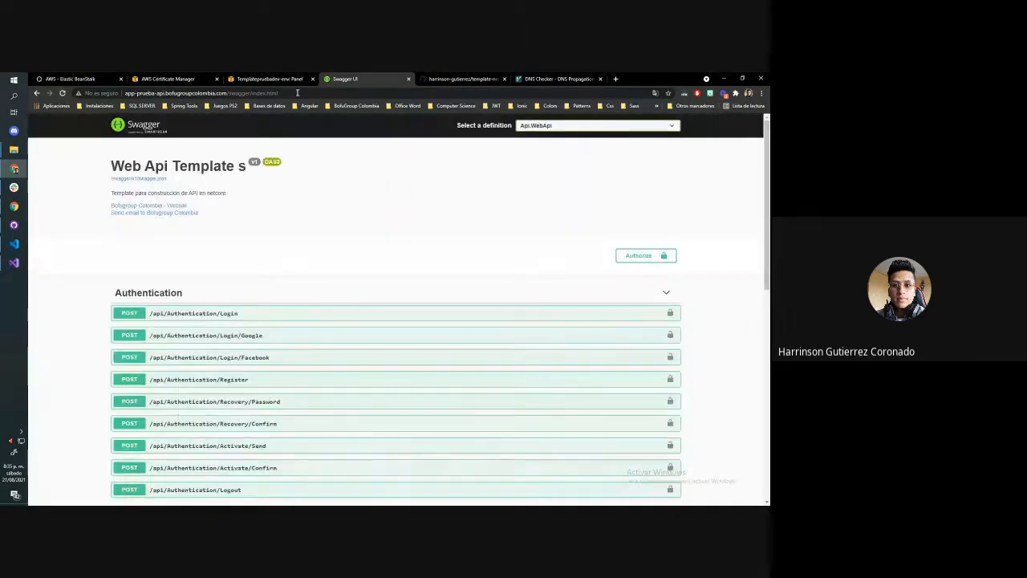
Check the environment's update progress, and close the DNS Checker and GitHub repository pages
{"action": "left_click", "coordinate": [266, 79]}
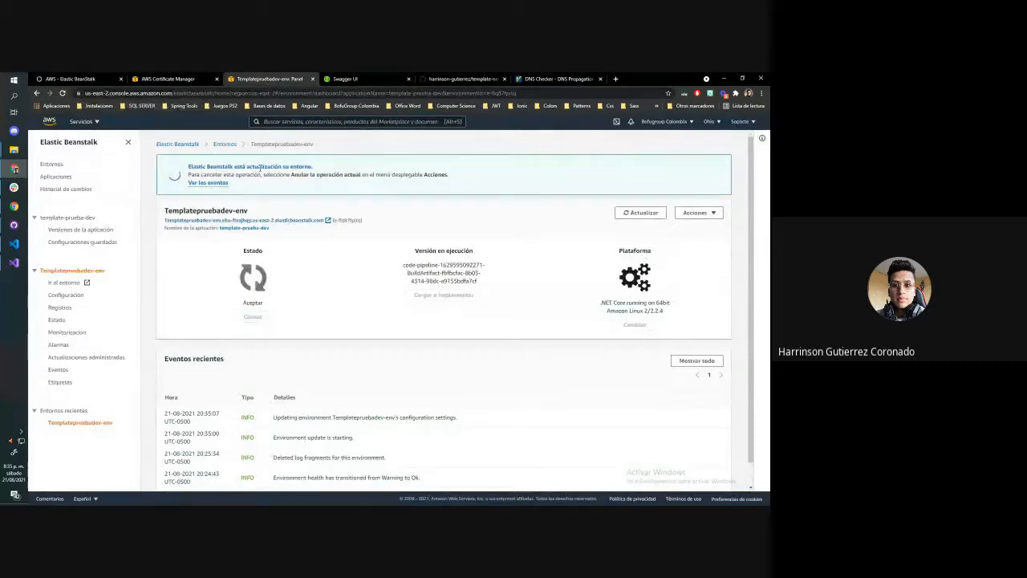
{"action": "left_click", "coordinate": [600, 79]}
{"action": "left_click", "coordinate": [480, 76]}
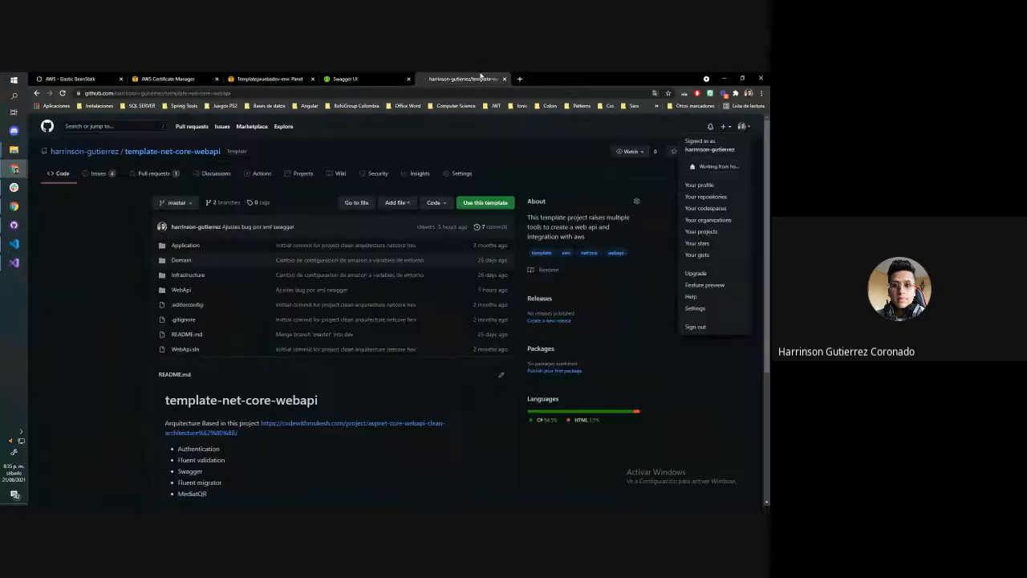
{"action": "left_click", "coordinate": [504, 78]}
{"action": "left_click", "coordinate": [176, 78]}
Go from the Elastic BeanStalk article to the Bofugroup Colombia blog's list of AWS posts
{"action": "left_click", "coordinate": [97, 78]}
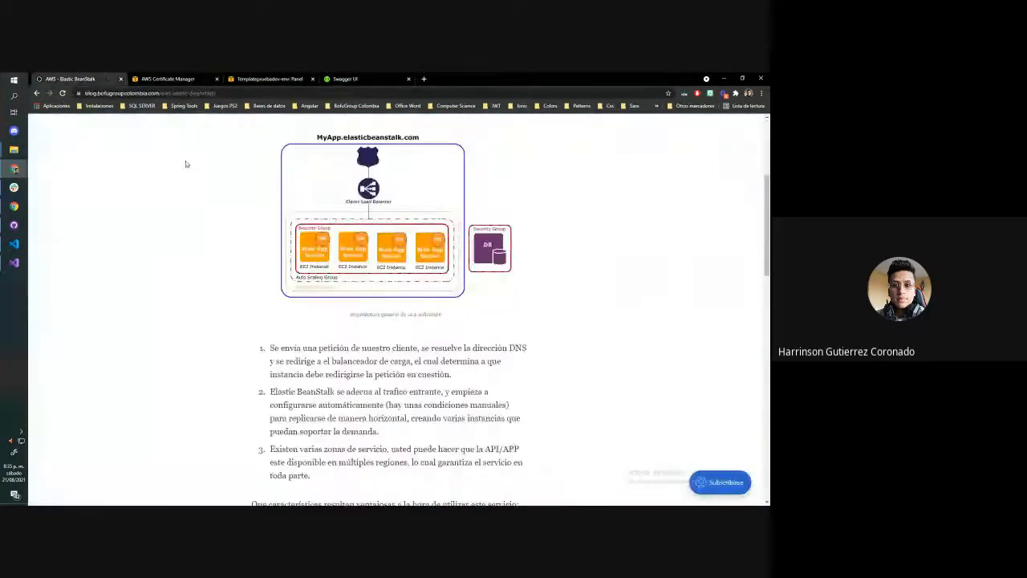
{"action": "scroll", "coordinate": [186, 163], "scroll_direction": "up", "scroll_amount": 5}
{"action": "left_click", "coordinate": [187, 127]}
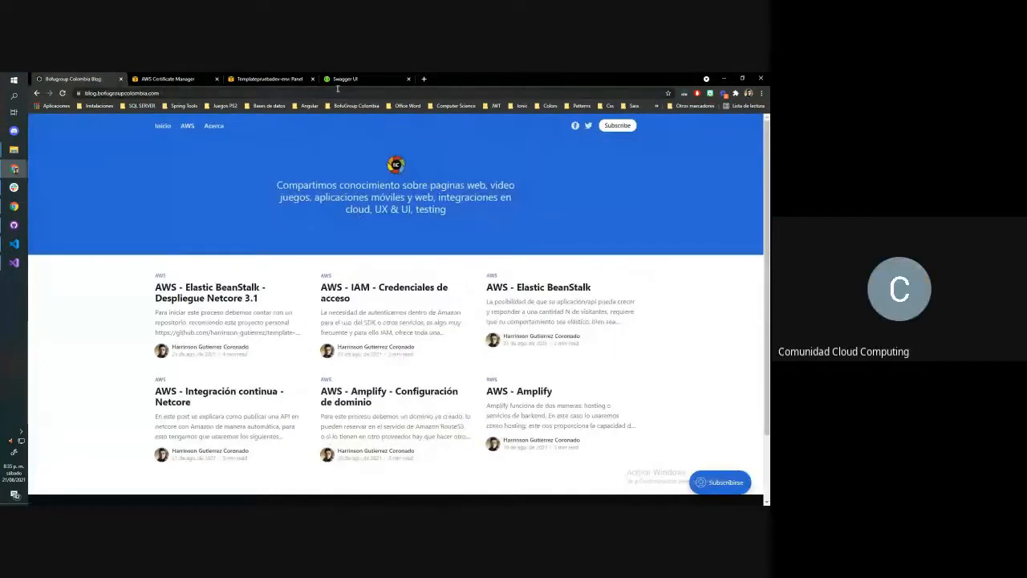
Refresh the Templatepruebadev-env dashboard to check the update, and reload the Swagger page on the custom domain
{"action": "left_click", "coordinate": [265, 78]}
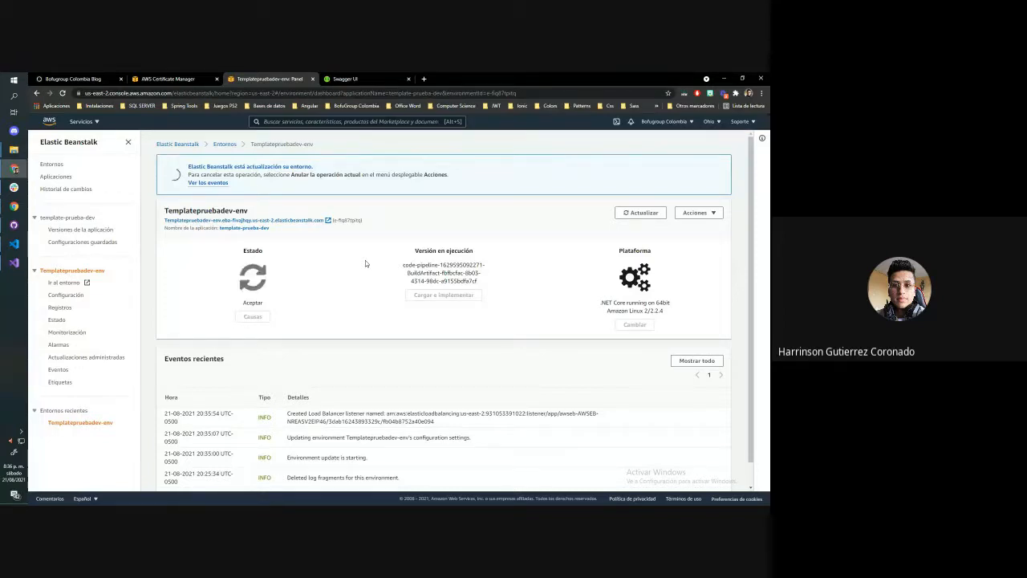
{"action": "left_click", "coordinate": [63, 93]}
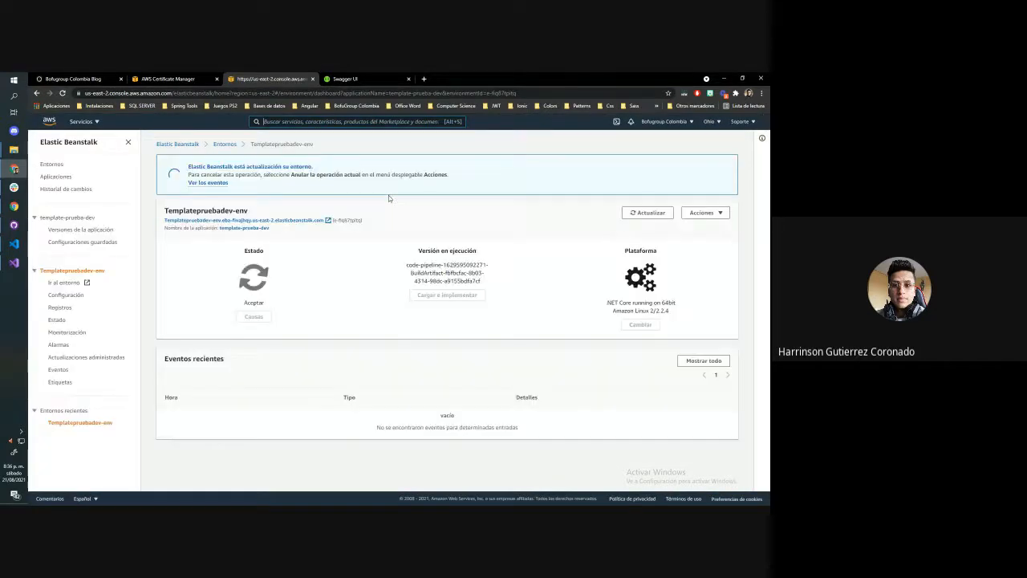
{"action": "left_click", "coordinate": [345, 79]}
{"action": "left_click", "coordinate": [63, 93]}
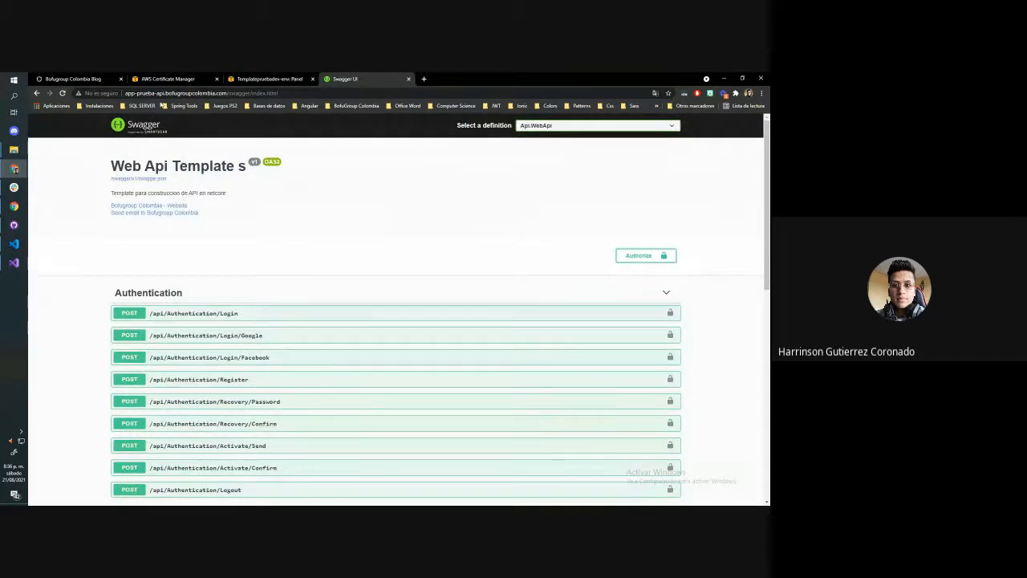
Check the Swagger page's connection details, and load its app-prueba-api.bofugroupcolombia.com address in a new incognito window
{"action": "left_click", "coordinate": [184, 105]}
{"action": "left_click", "coordinate": [116, 94]}
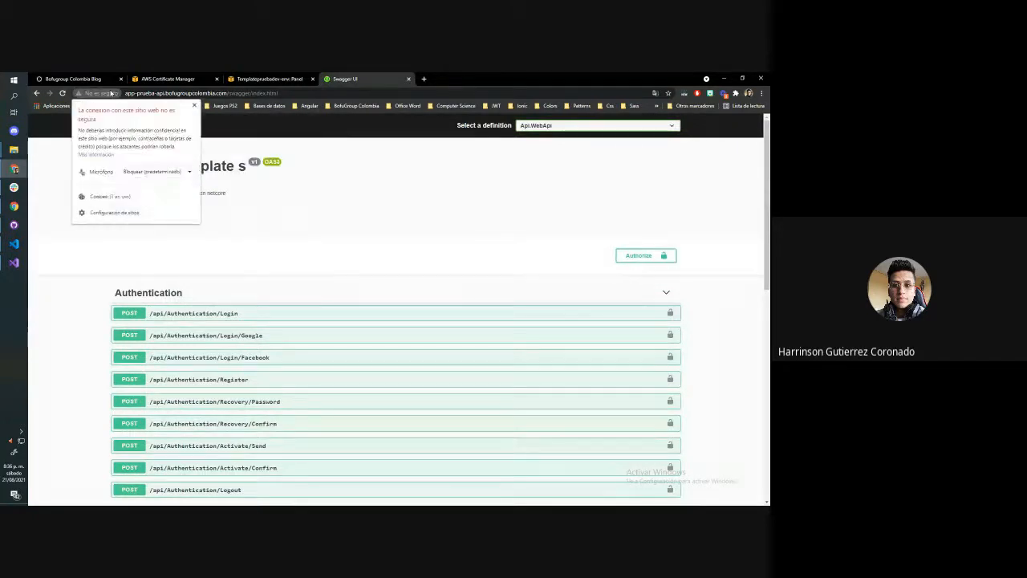
{"action": "left_click", "coordinate": [282, 93]}
{"action": "key", "text": "ctrl+c"}
{"action": "left_click", "coordinate": [761, 93]}
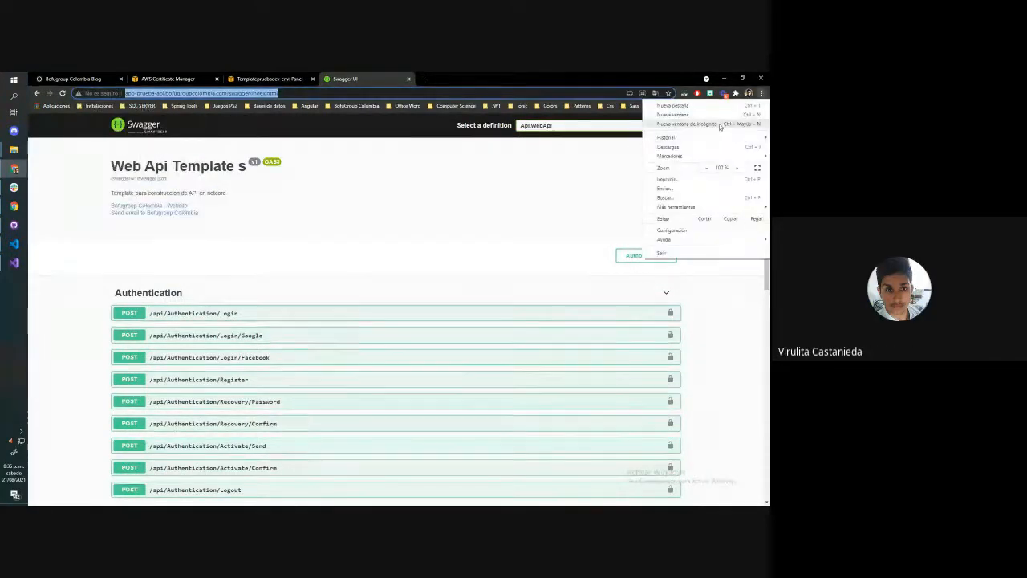
{"action": "left_click", "coordinate": [719, 124]}
{"action": "key", "text": "ctrl+v"}
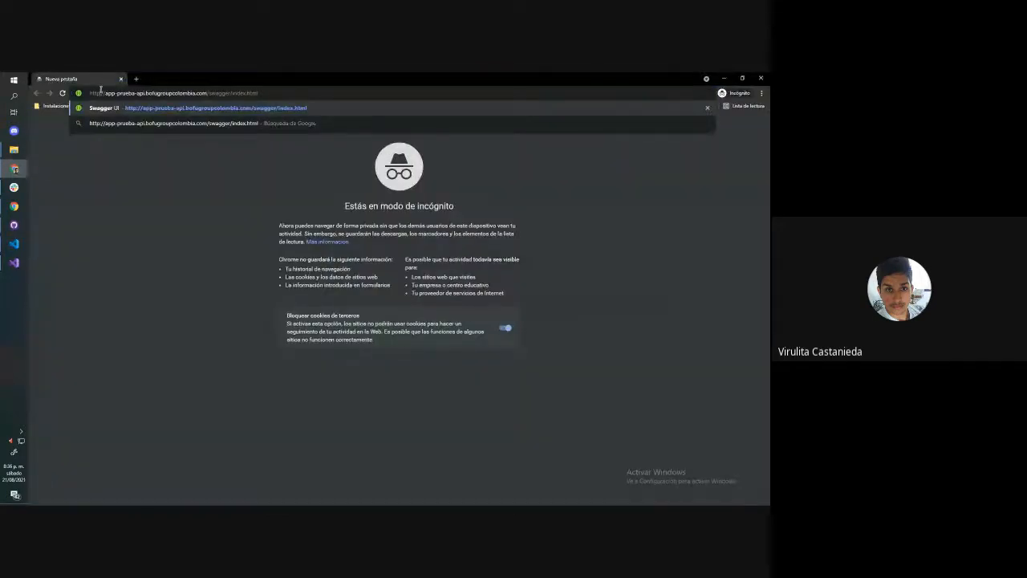
{"action": "left_click", "coordinate": [183, 109]}
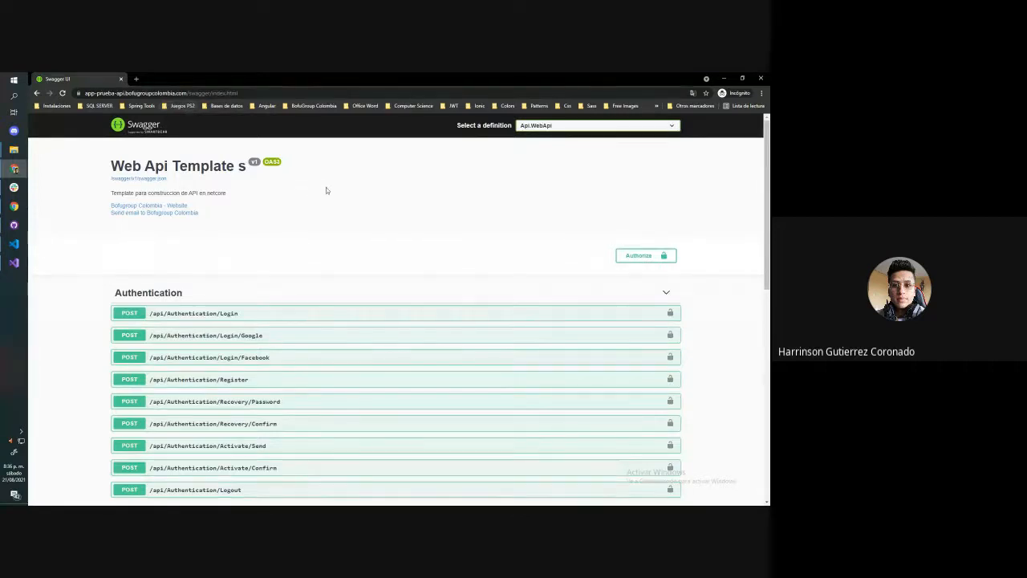
Inspect the incognito Swagger page's connection security and its full https address
{"action": "left_click", "coordinate": [89, 94]}
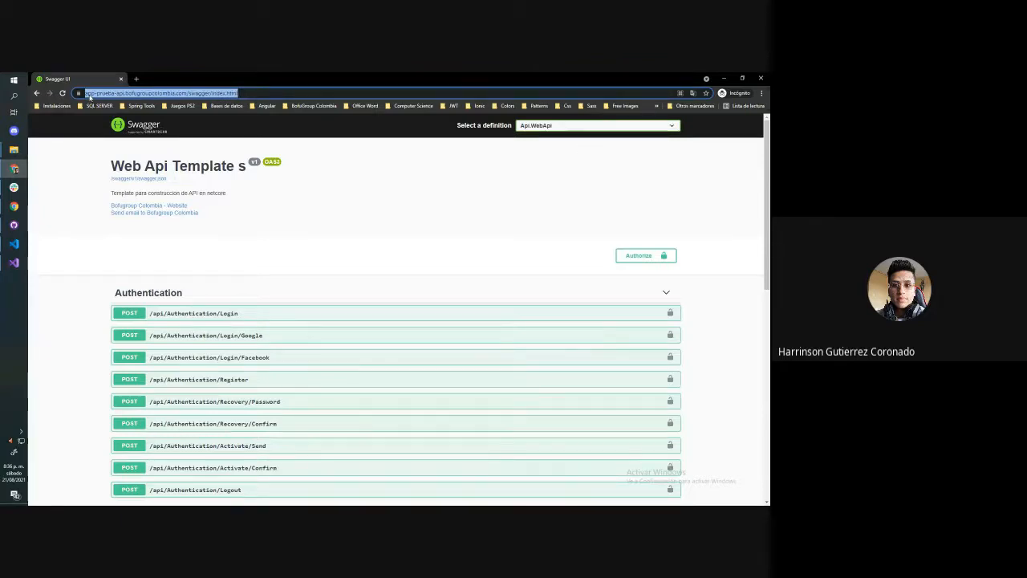
{"action": "left_click", "coordinate": [78, 93]}
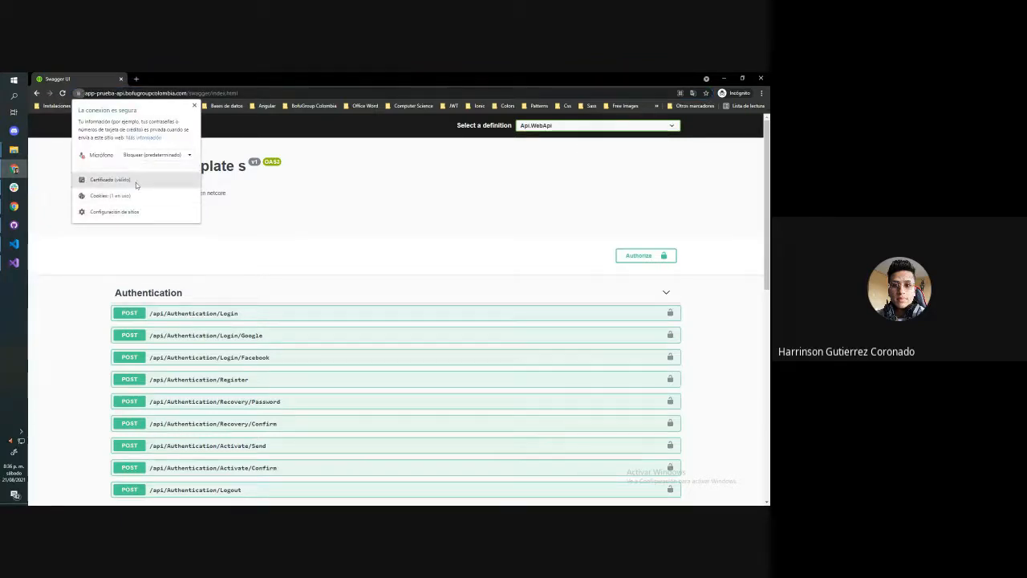
{"action": "key", "text": "Escape"}
{"action": "left_click", "coordinate": [91, 94]}
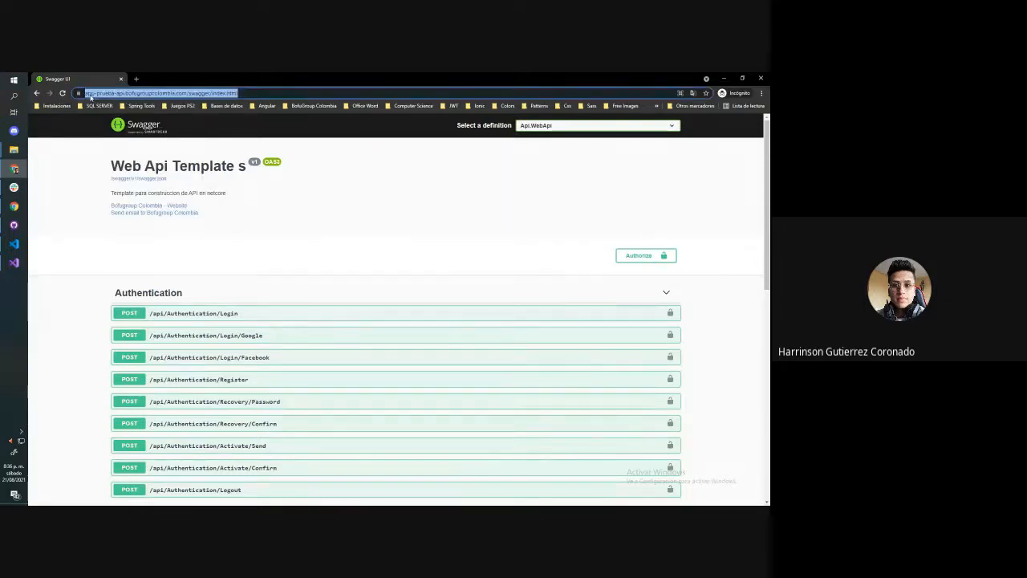
{"action": "left_click", "coordinate": [91, 97]}
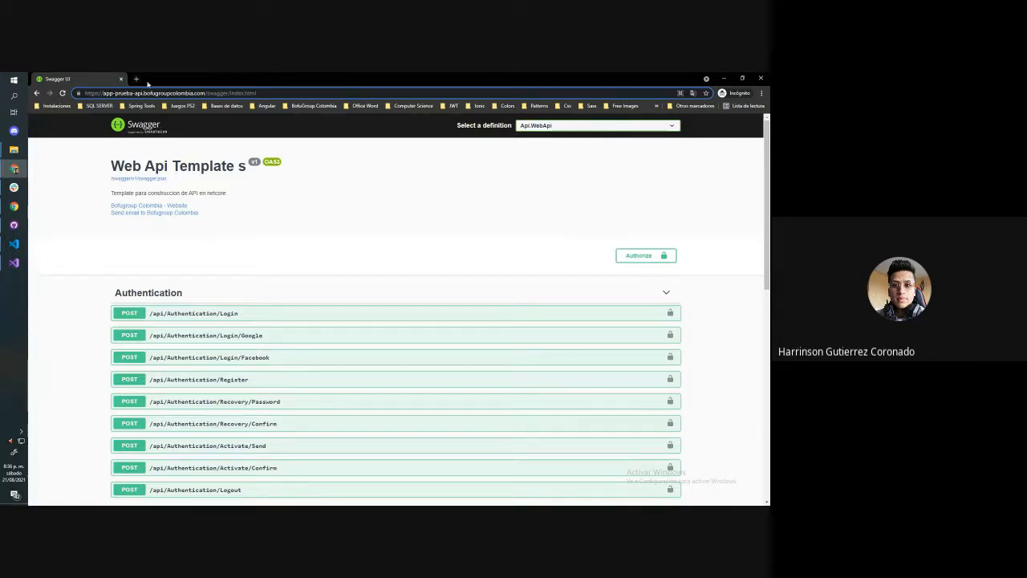
{"action": "left_click", "coordinate": [326, 172]}
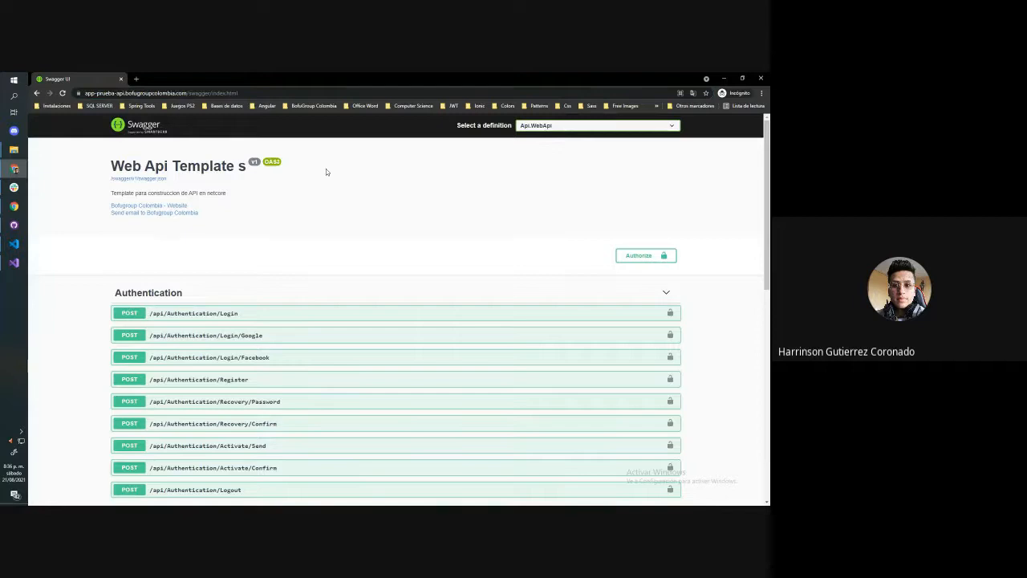
Open peliculas.bofugroupcolombia.com/movies in a new incognito tab and check its connection security
{"action": "left_click", "coordinate": [136, 77]}
{"action": "type", "text": "movies"}
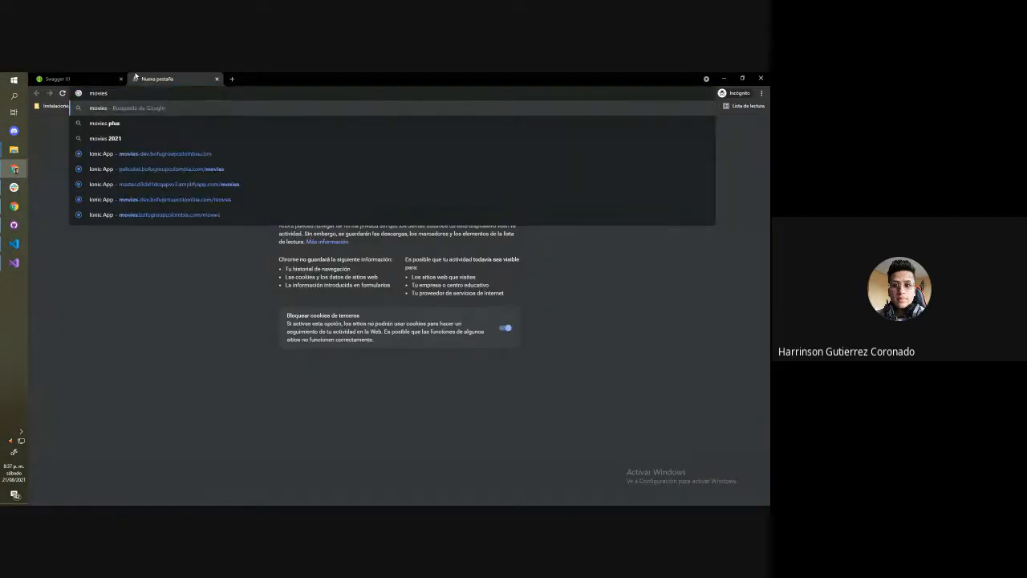
{"action": "key", "text": "Down"}
{"action": "key", "text": "Down"}
{"action": "key", "text": "Down"}
{"action": "key", "text": "Down"}
{"action": "key", "text": "Return"}
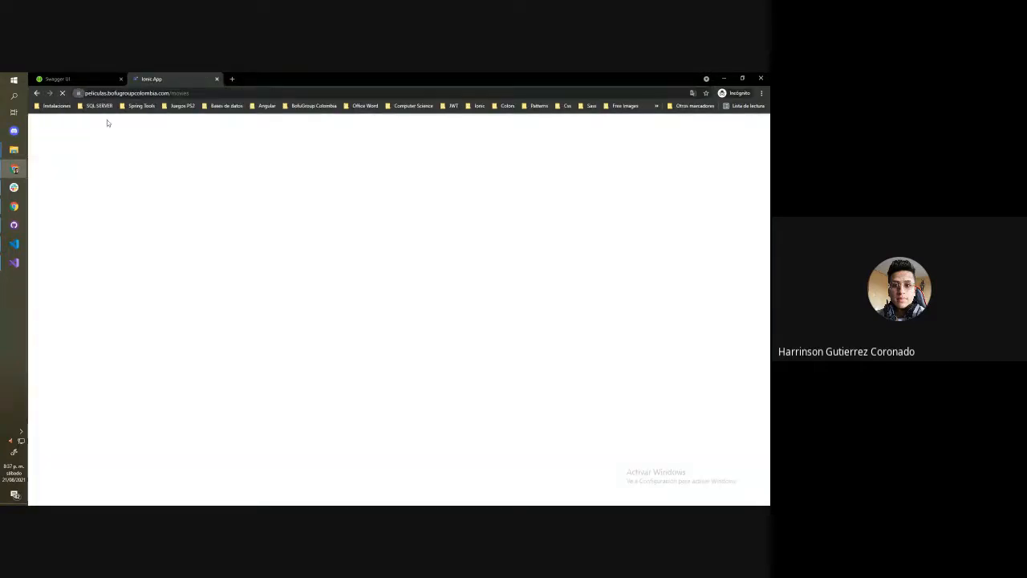
{"action": "left_click", "coordinate": [79, 93]}
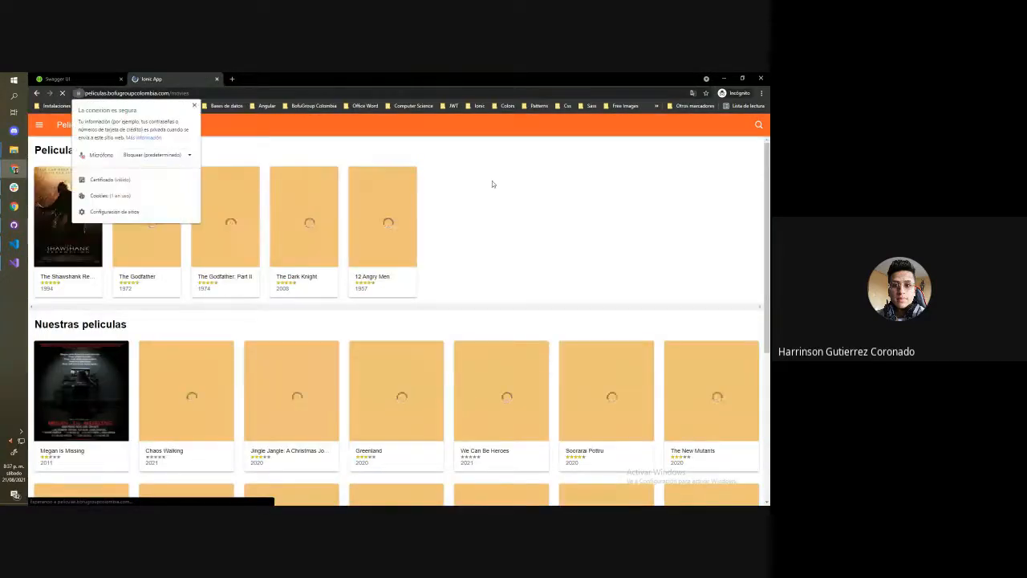
{"action": "left_click", "coordinate": [494, 184]}
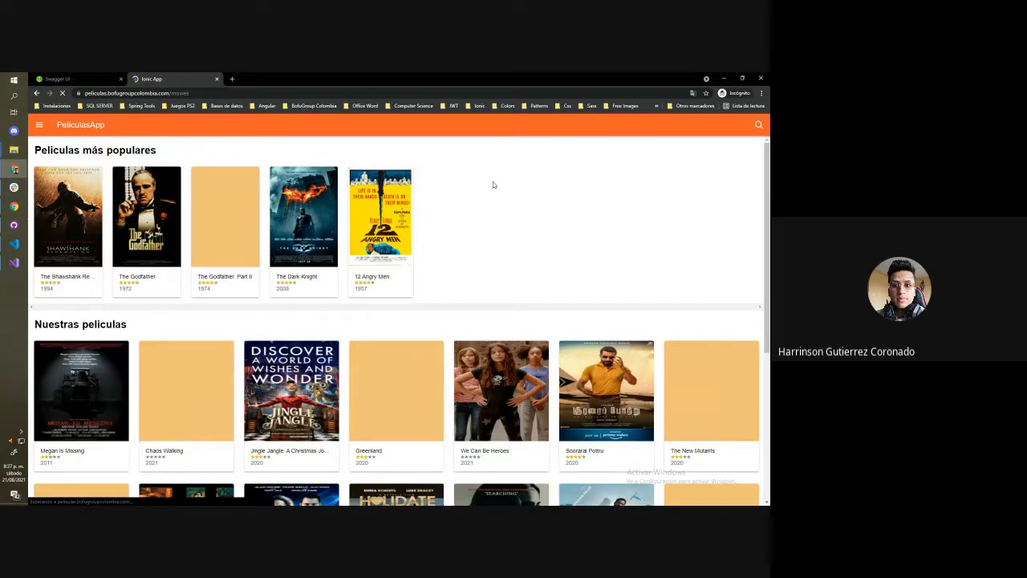
Compare the incognito Swagger page with the movies site, and close both incognito pages
{"action": "left_click", "coordinate": [77, 78]}
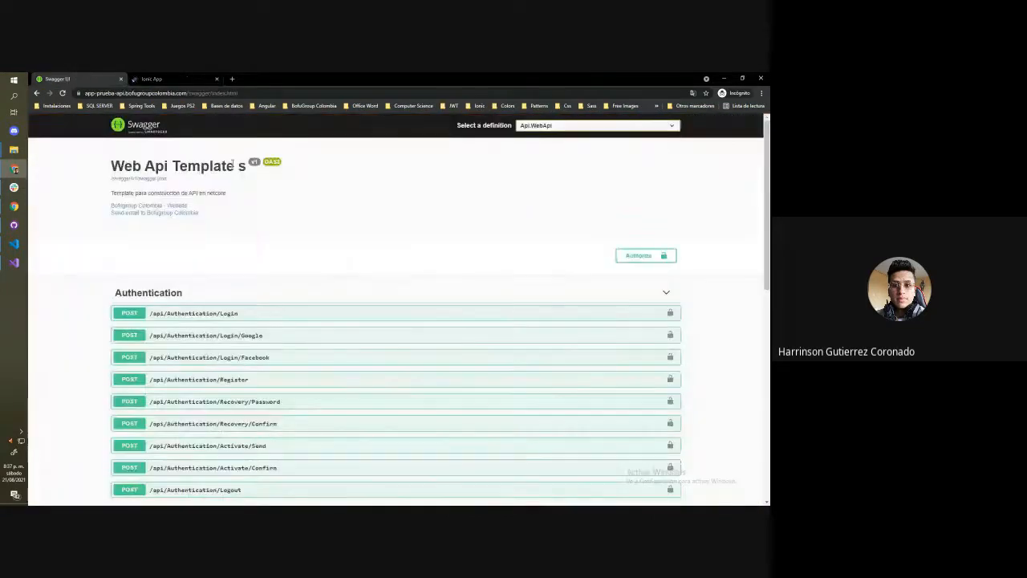
{"action": "key", "text": "ctrl+l"}
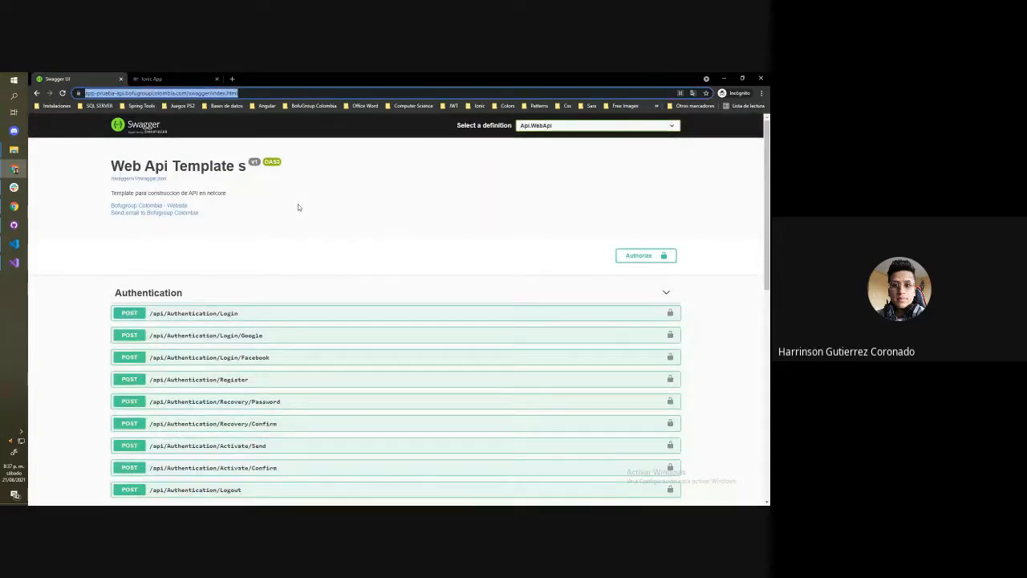
{"action": "key", "text": "ctrl+Tab"}
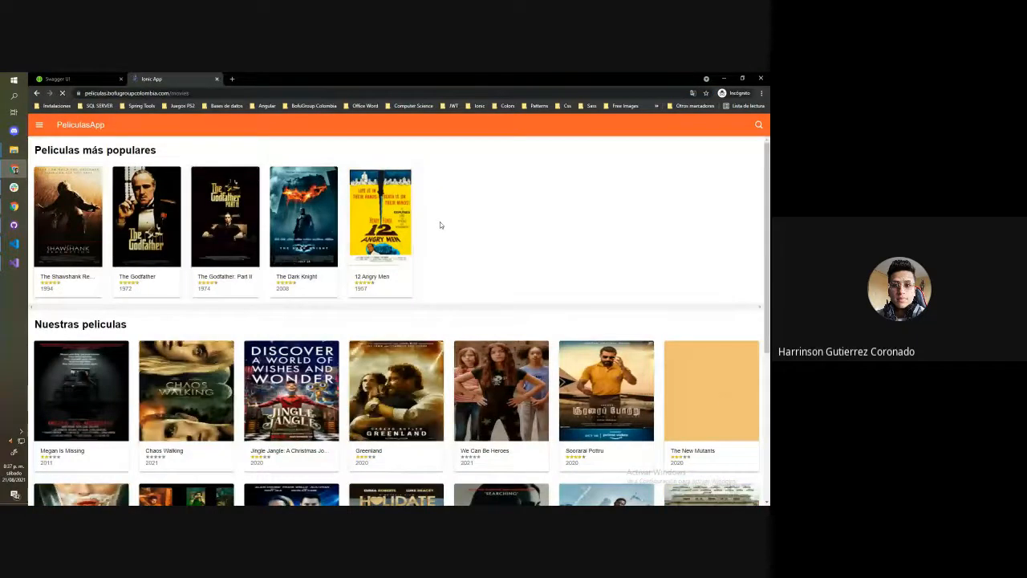
{"action": "left_click_drag", "start_coordinate": [157, 78], "coordinate": [419, 123]}
{"action": "left_click", "coordinate": [747, 121]}
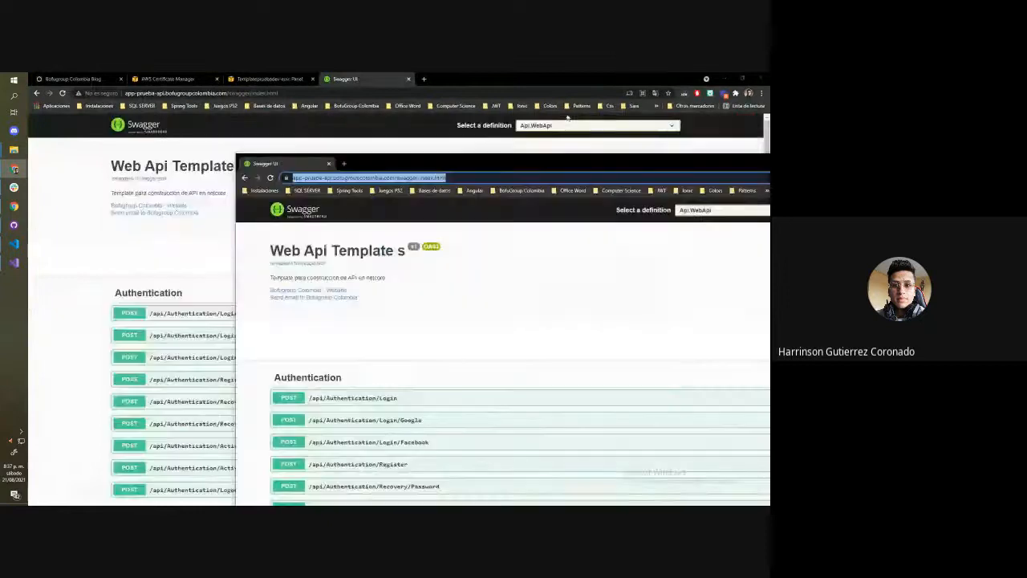
{"action": "left_click_drag", "start_coordinate": [461, 158], "coordinate": [303, 148]}
{"action": "left_click", "coordinate": [716, 147]}
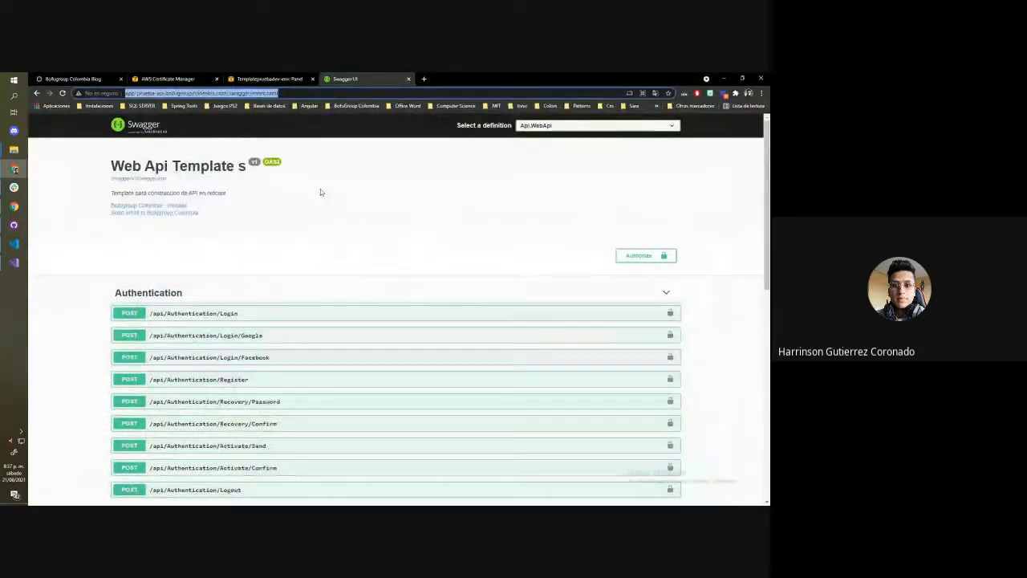
Review the Templatepruebadev-env dashboard and the Certificate Manager list, and return to the Bofugroup Colombia blog
{"action": "left_click", "coordinate": [281, 78]}
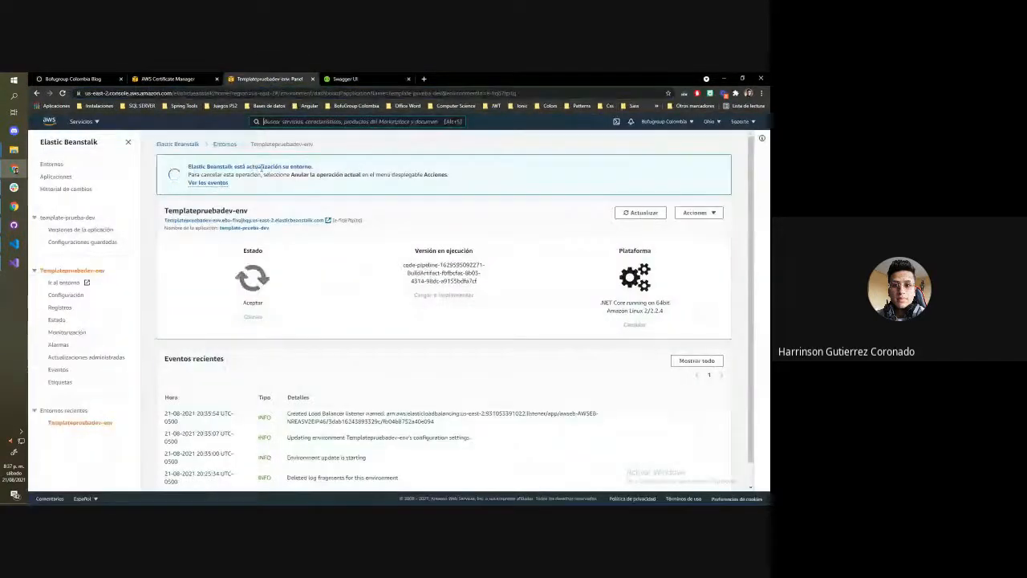
{"action": "left_click", "coordinate": [168, 79]}
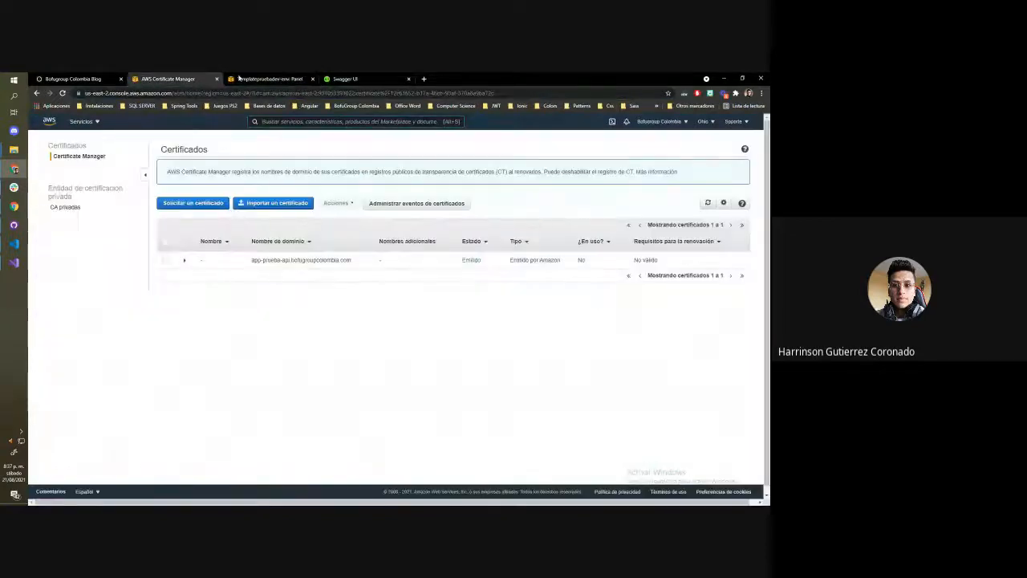
{"action": "left_click", "coordinate": [345, 79]}
{"action": "left_click", "coordinate": [273, 78]}
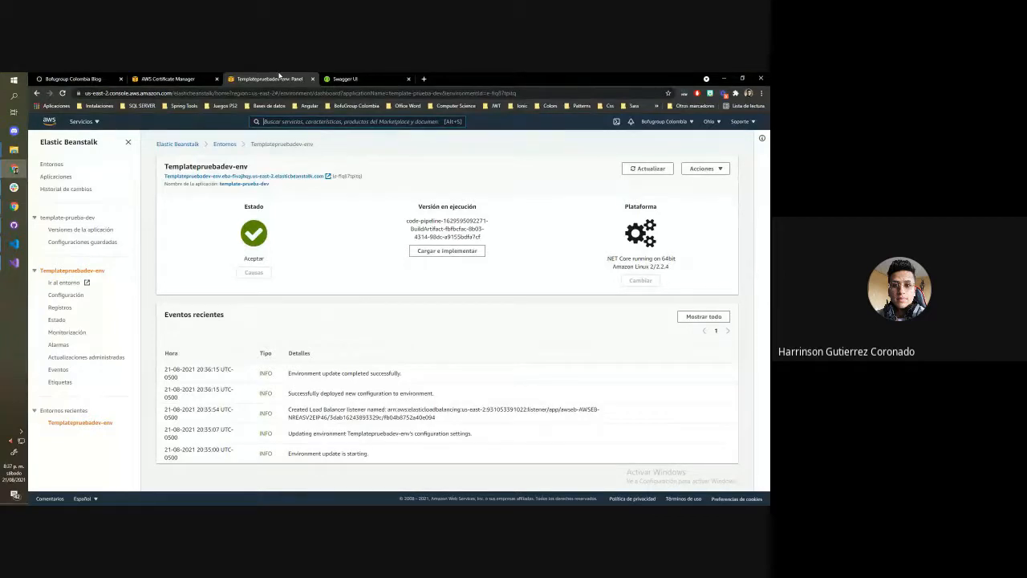
{"action": "left_click", "coordinate": [102, 78]}
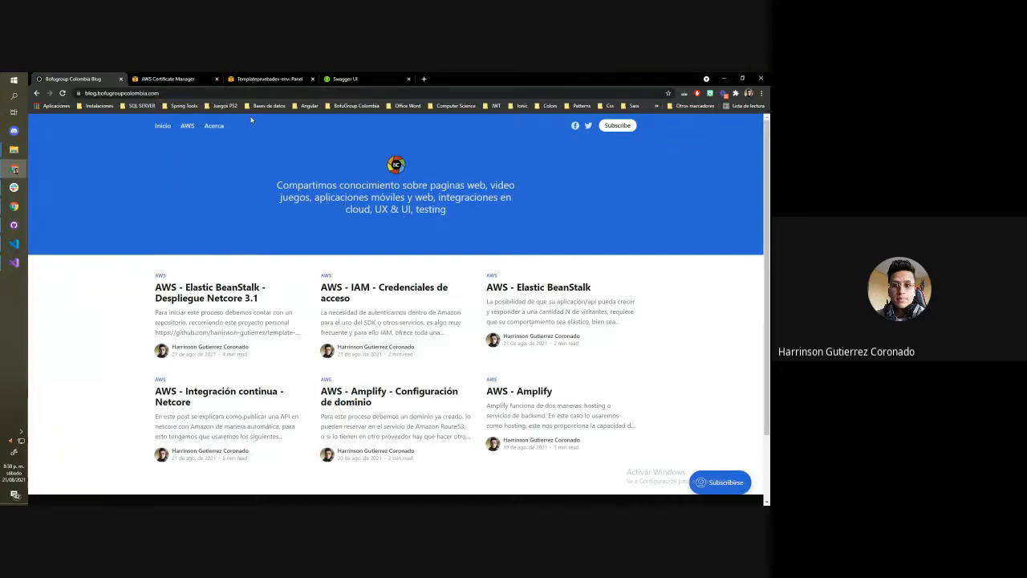
Close the Certificate Manager and Elastic Beanstalk pages, reload the Swagger page, and close it too
{"action": "left_click", "coordinate": [205, 79]}
{"action": "left_click", "coordinate": [217, 79]}
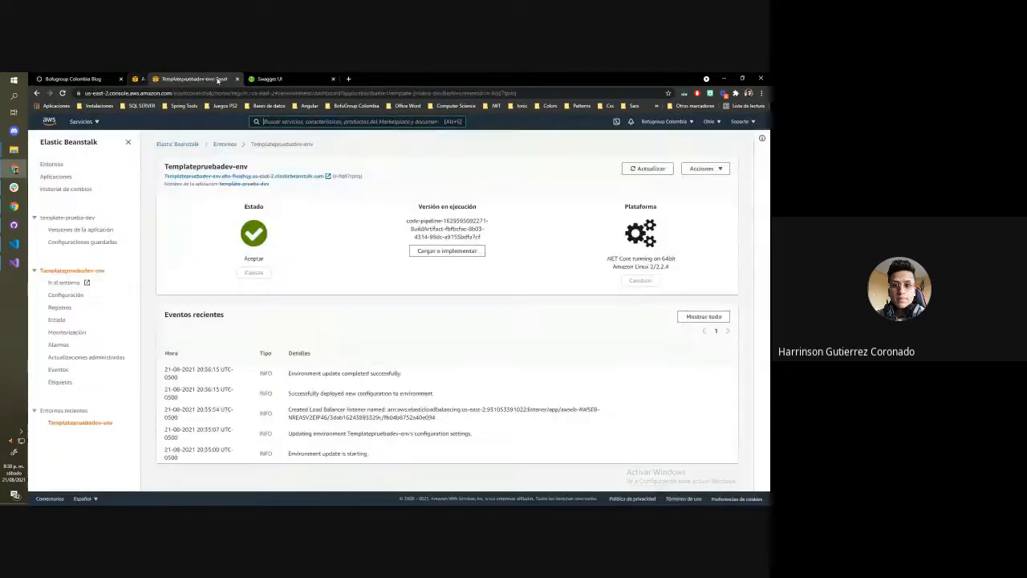
{"action": "left_click", "coordinate": [217, 78]}
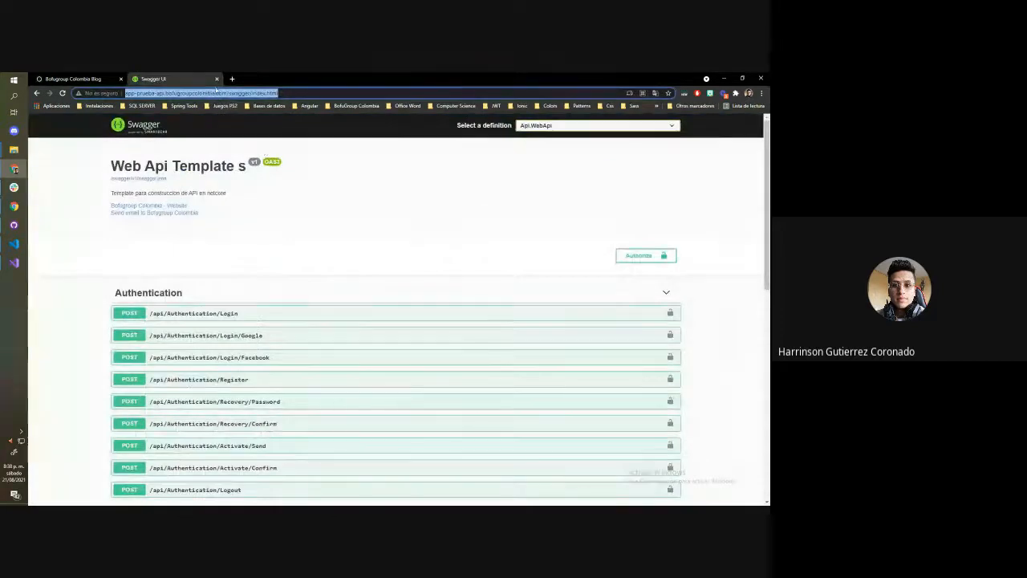
{"action": "key", "text": "Return"}
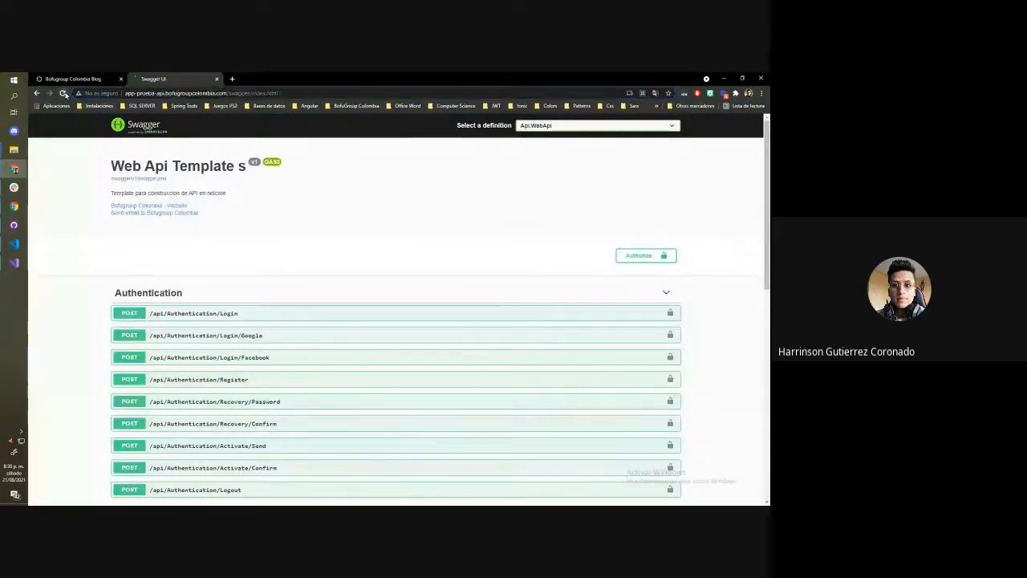
{"action": "left_click", "coordinate": [217, 79]}
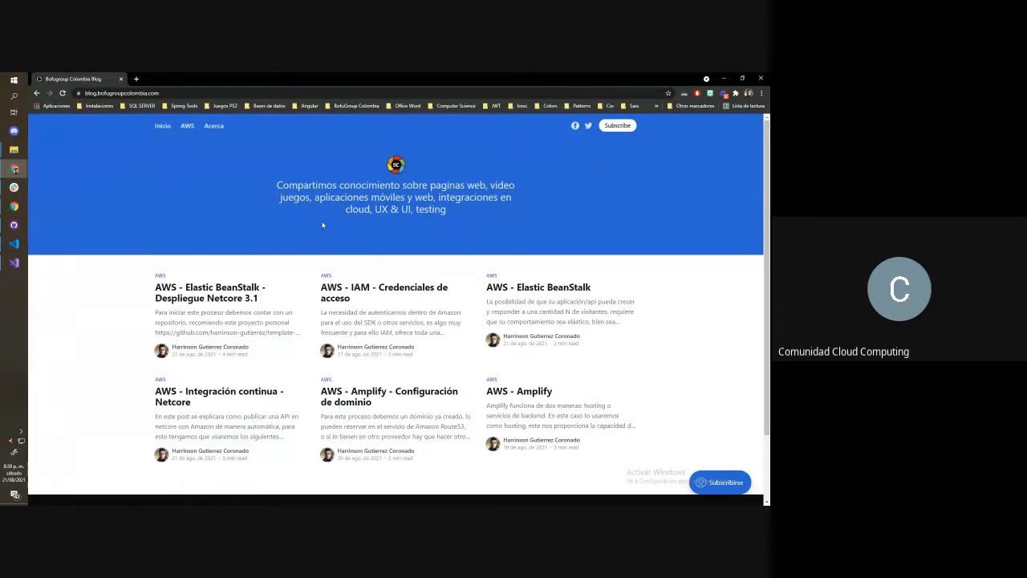
Open GitHub in a new tab and go to the account's own repositories list
{"action": "left_click", "coordinate": [252, 94]}
{"action": "left_click", "coordinate": [136, 78]}
{"action": "left_click", "coordinate": [136, 77]}
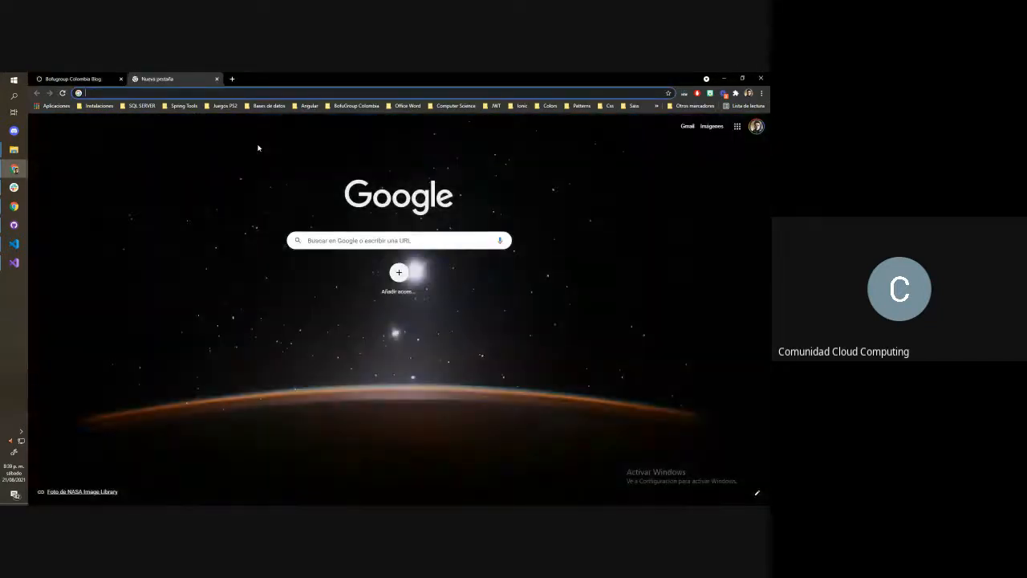
{"action": "type", "text": "gt"}
{"action": "key", "text": "BackSpace"}
{"action": "type", "text": "i"}
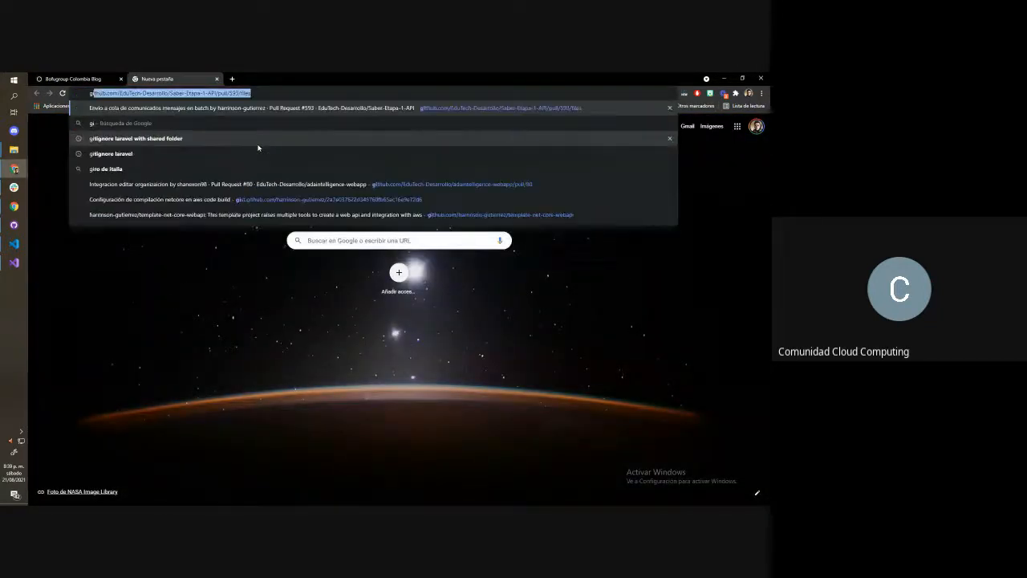
{"action": "left_click", "coordinate": [397, 107]}
{"action": "left_click", "coordinate": [743, 127]}
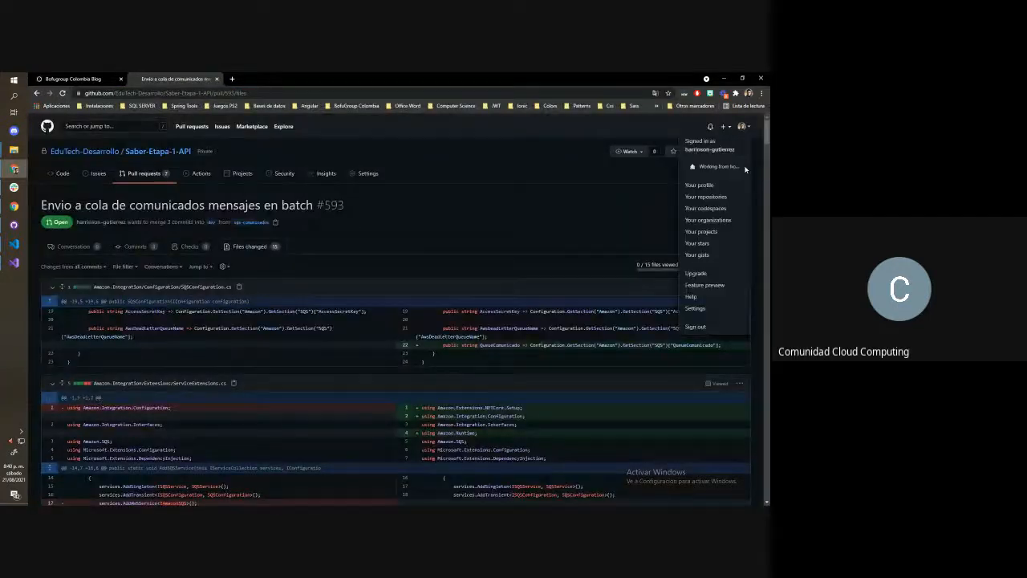
{"action": "left_click", "coordinate": [707, 202]}
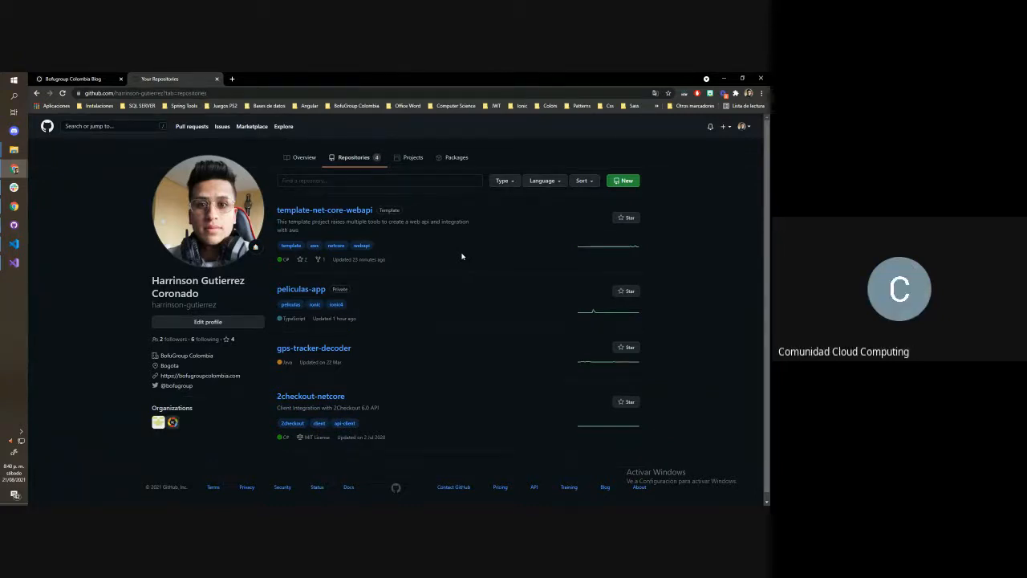
Select the repositories page's address and open the template-net-core-webapi repository
{"action": "left_click", "coordinate": [273, 94]}
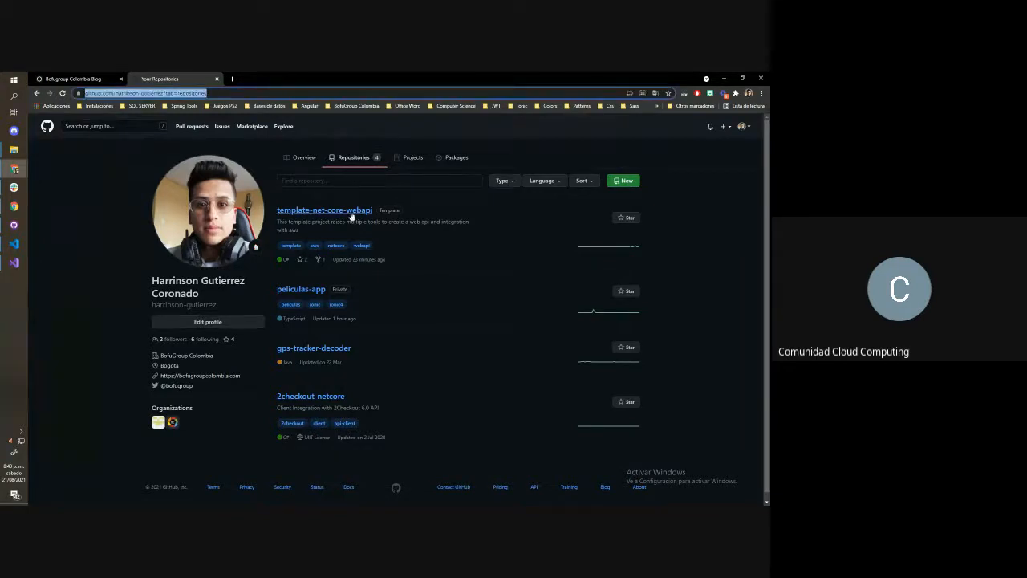
{"action": "left_click", "coordinate": [337, 211]}
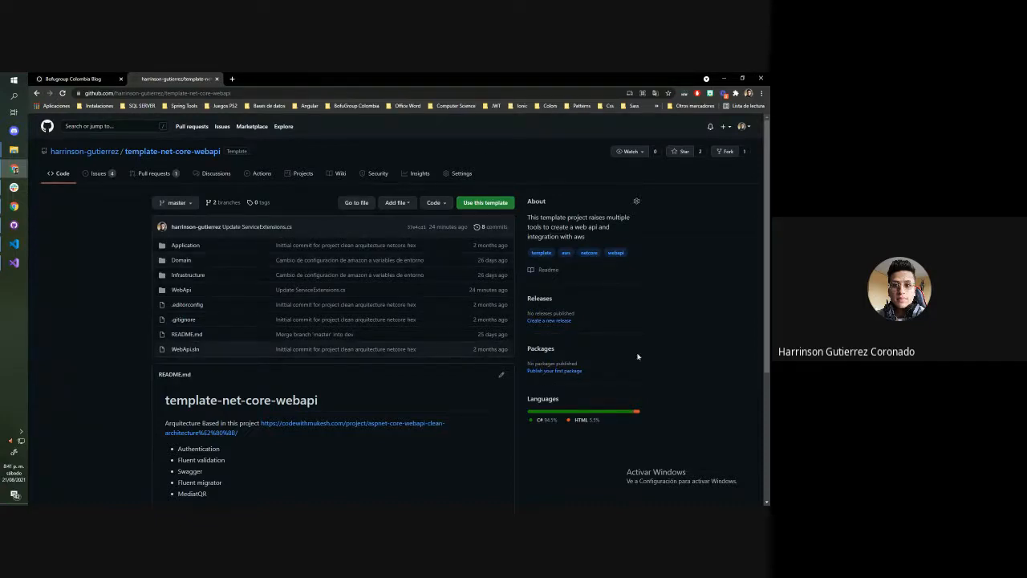
{"action": "key", "text": "alt+Tab"}
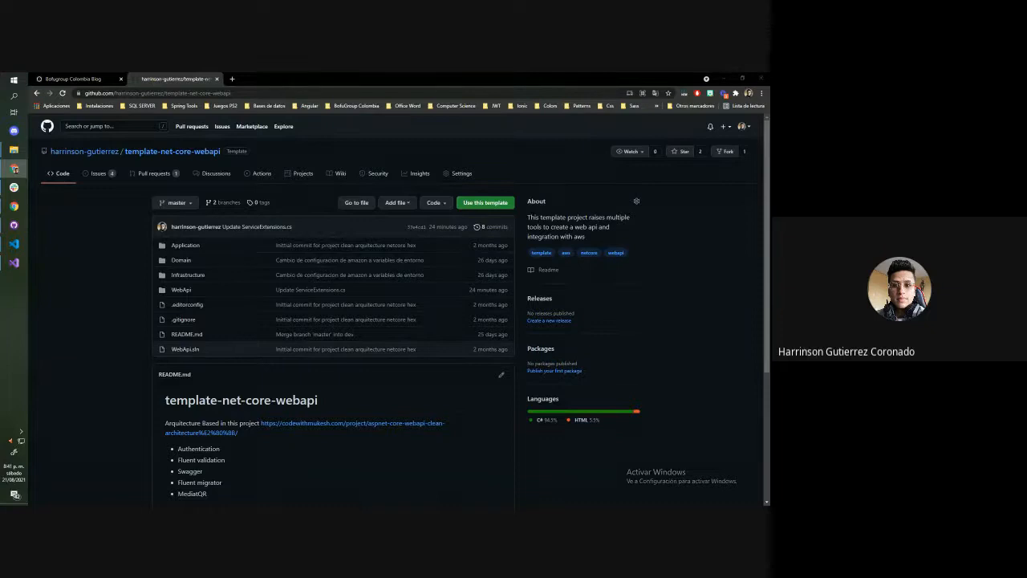